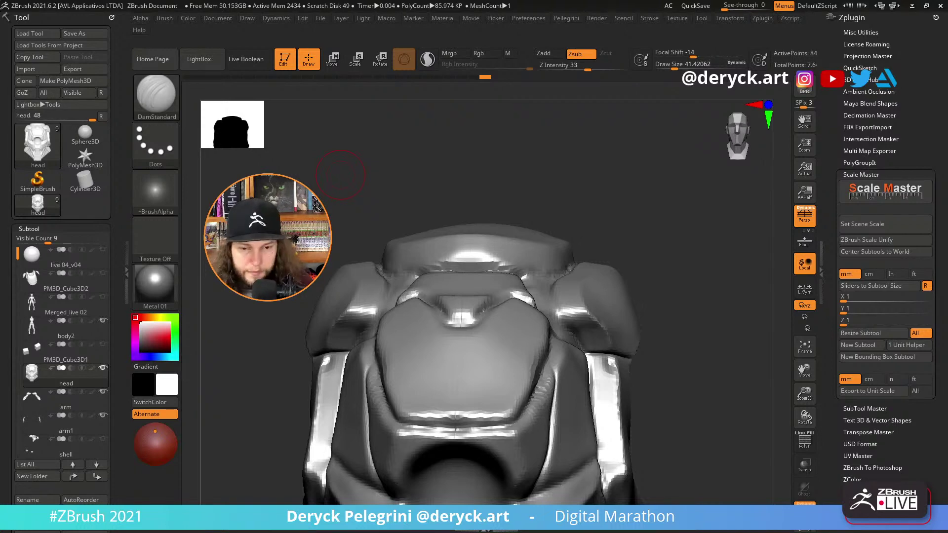
Carve sharper creases between the plates on the helmet's top with the DamStandard brush.
{"action": "mouse_move", "coordinate": [341, 174]}
{"action": "left_mouse_down"}
{"action": "mouse_move", "coordinate": [387, 185]}
{"action": "mouse_move", "coordinate": [328, 163]}
{"action": "mouse_move", "coordinate": [394, 165]}
{"action": "left_mouse_up"}
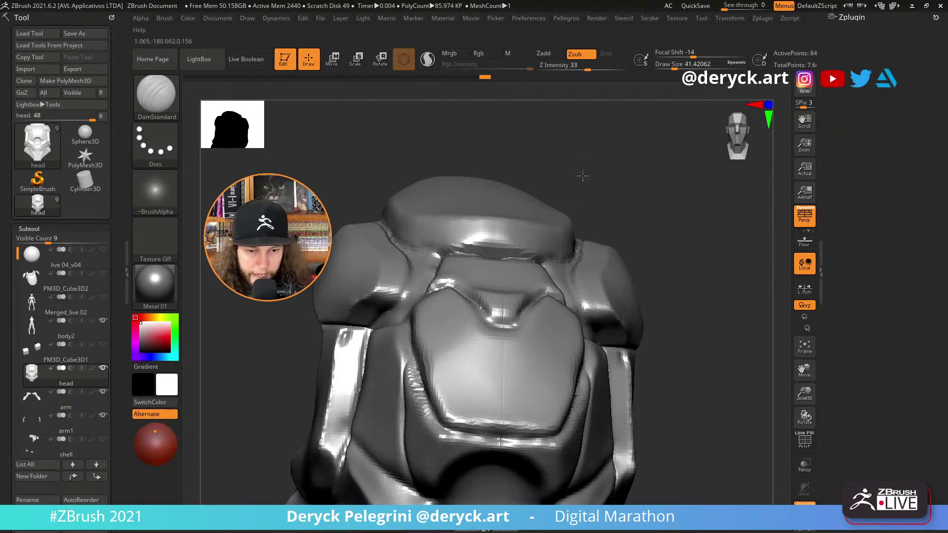
{"action": "left_click_drag", "start_coordinate": [584, 177], "coordinate": [539, 248]}
{"action": "mouse_move", "coordinate": [478, 223]}
{"action": "left_mouse_down"}
{"action": "mouse_move", "coordinate": [492, 252]}
{"action": "mouse_move", "coordinate": [529, 280]}
{"action": "left_mouse_up"}
{"action": "left_click_drag", "start_coordinate": [354, 153], "coordinate": [395, 138]}
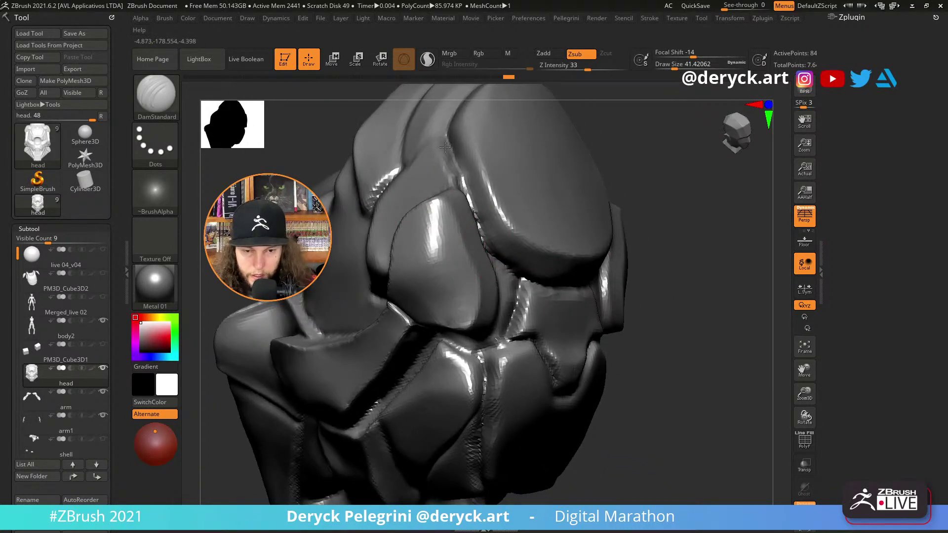
{"action": "left_click_drag", "start_coordinate": [321, 130], "coordinate": [271, 163], "text": "alt"}
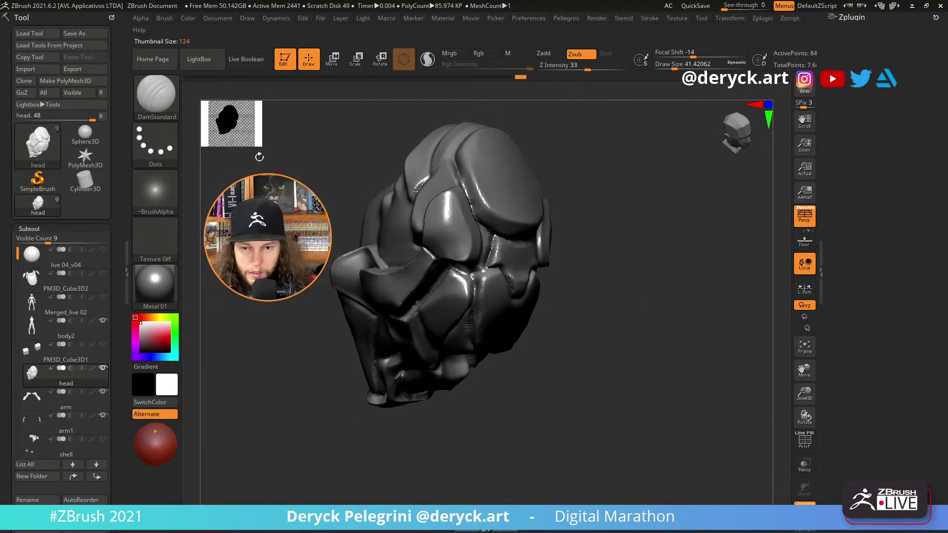
{"action": "left_click", "coordinate": [234, 129]}
{"action": "left_click", "coordinate": [209, 110]}
{"action": "mouse_move", "coordinate": [346, 208]}
{"action": "left_mouse_down", "text": "alt"}
{"action": "mouse_move", "coordinate": [373, 301]}
{"action": "mouse_move", "coordinate": [349, 232]}
{"action": "mouse_move", "coordinate": [383, 254]}
{"action": "mouse_move", "coordinate": [395, 288]}
{"action": "mouse_move", "coordinate": [345, 275]}
{"action": "mouse_move", "coordinate": [420, 320]}
{"action": "mouse_move", "coordinate": [277, 228]}
{"action": "mouse_move", "coordinate": [473, 253]}
{"action": "left_mouse_up", "text": "alt"}
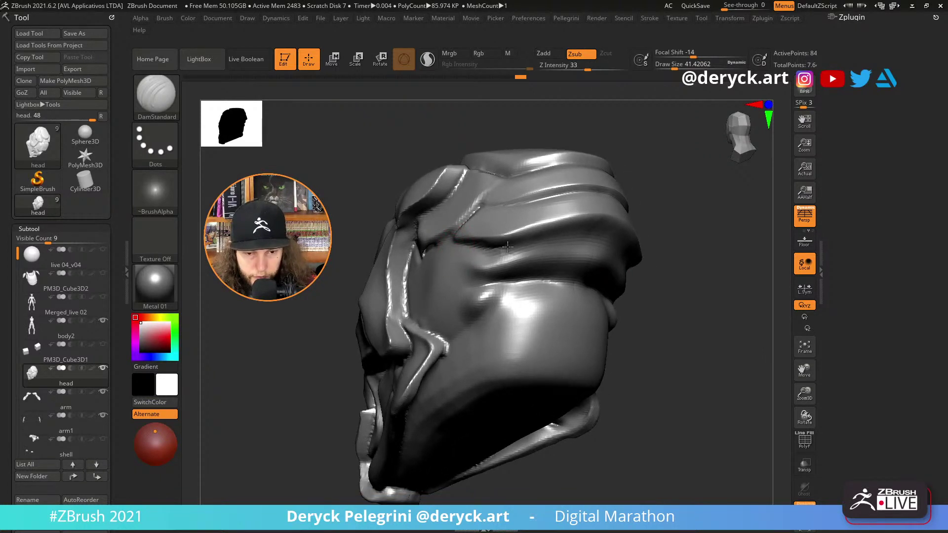
Deepen the groove beneath the lowest rear band of the helmet, around toward the temple, with DamStandard.
{"action": "left_click_drag", "start_coordinate": [729, 311], "coordinate": [635, 300]}
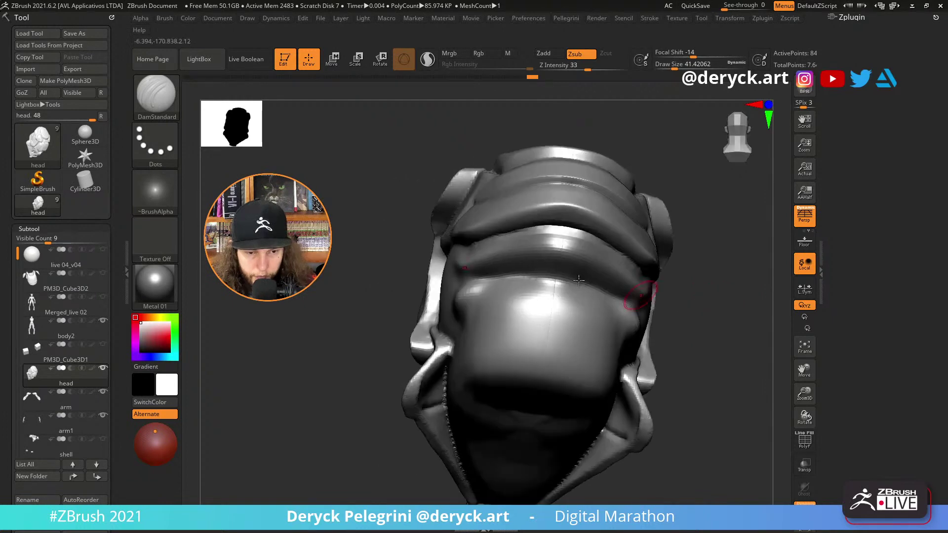
{"action": "left_click_drag", "start_coordinate": [388, 229], "coordinate": [468, 250]}
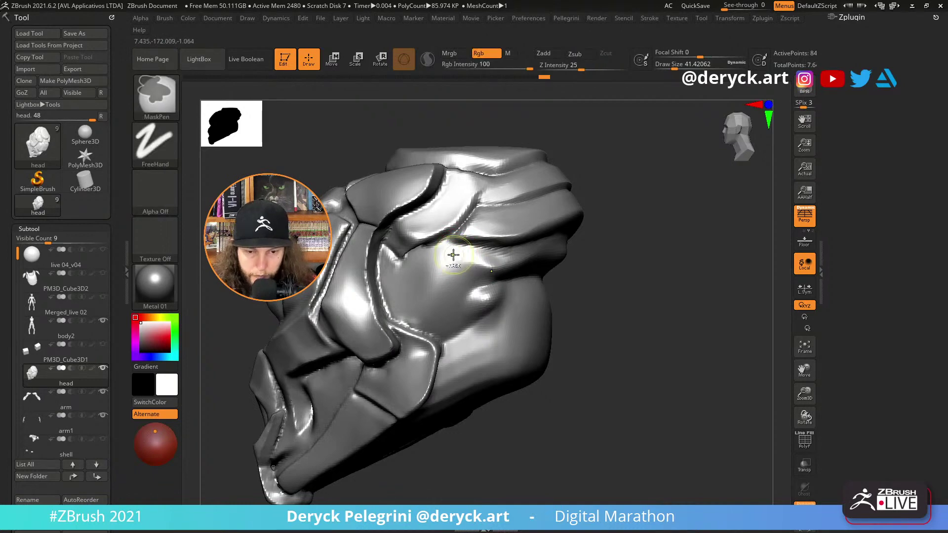
{"action": "left_click_drag", "start_coordinate": [457, 270], "coordinate": [494, 286]}
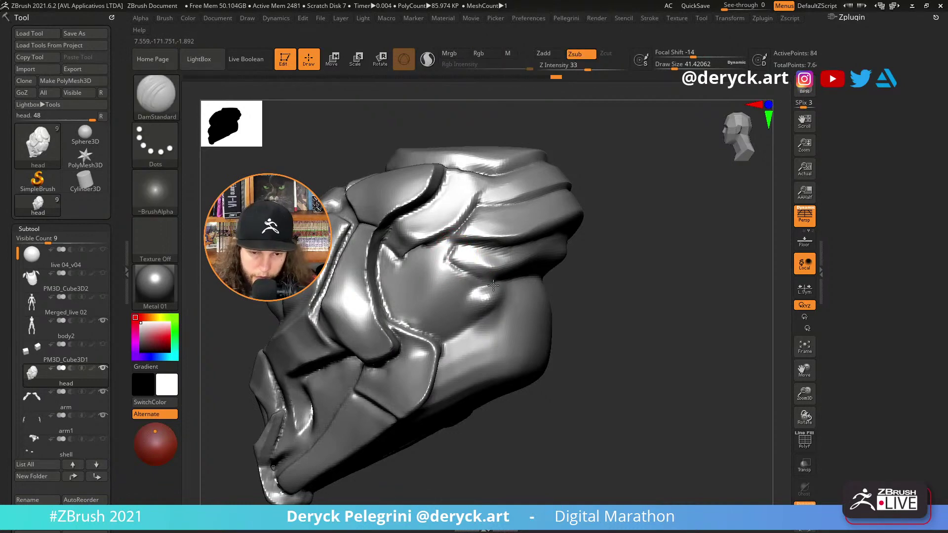
{"action": "left_click_drag", "start_coordinate": [614, 312], "coordinate": [574, 297]}
{"action": "left_click_drag", "start_coordinate": [475, 282], "coordinate": [593, 284]}
{"action": "mouse_move", "coordinate": [684, 326]}
{"action": "left_mouse_down"}
{"action": "mouse_move", "coordinate": [421, 254]}
{"action": "mouse_move", "coordinate": [494, 264]}
{"action": "mouse_move", "coordinate": [597, 257]}
{"action": "left_mouse_up"}
Reshape the lower bands at the back of the helmet using the Move brush at a draw size of about 51.
{"action": "mouse_move", "coordinate": [649, 292]}
{"action": "left_mouse_down"}
{"action": "mouse_move", "coordinate": [336, 237]}
{"action": "mouse_move", "coordinate": [331, 173]}
{"action": "mouse_move", "coordinate": [345, 163]}
{"action": "left_mouse_up"}
{"action": "key", "text": "b"}
{"action": "key", "text": "m"}
{"action": "key", "text": "v"}
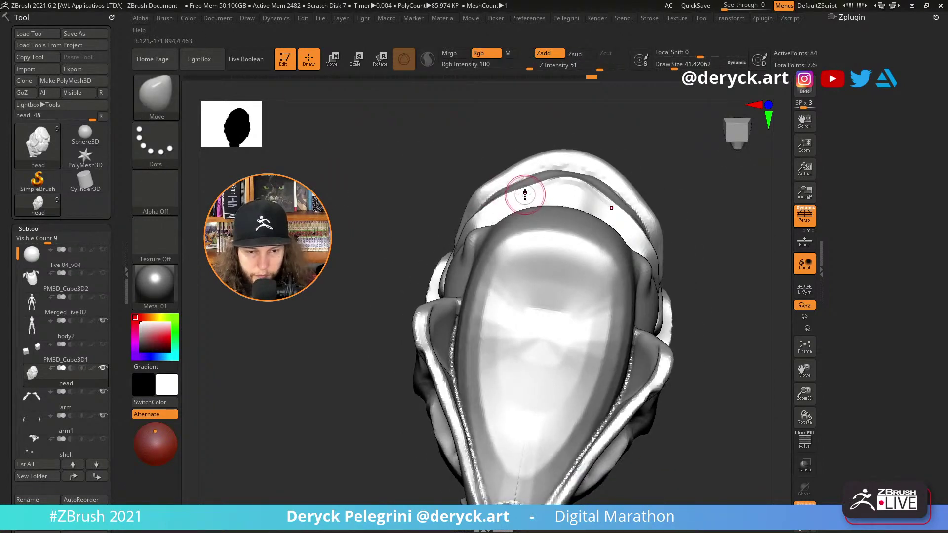
{"action": "key", "text": "s"}
{"action": "left_click_drag", "start_coordinate": [525, 195], "coordinate": [528, 195]}
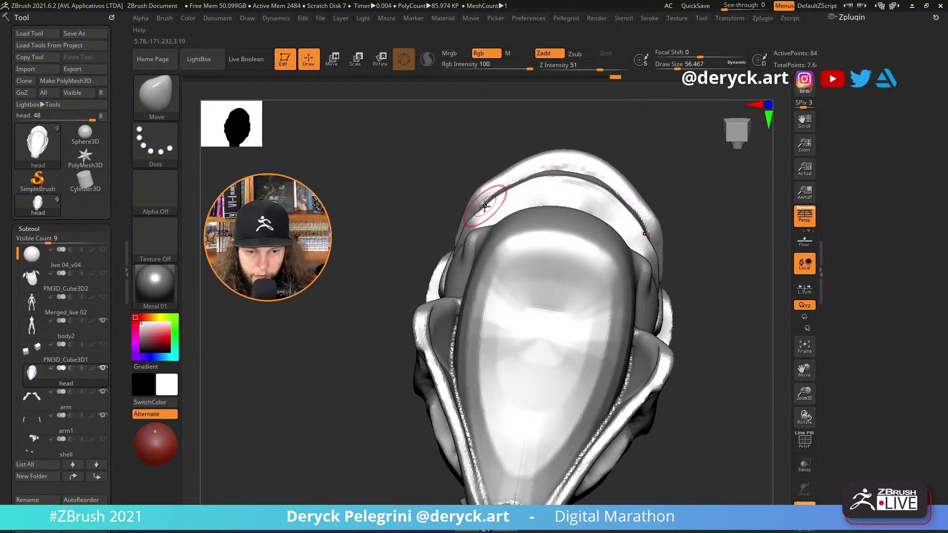
{"action": "key", "text": "s"}
{"action": "mouse_move", "coordinate": [398, 159]}
{"action": "left_mouse_down"}
{"action": "mouse_move", "coordinate": [631, 200]}
{"action": "mouse_move", "coordinate": [614, 269]}
{"action": "mouse_move", "coordinate": [594, 275]}
{"action": "left_mouse_up"}
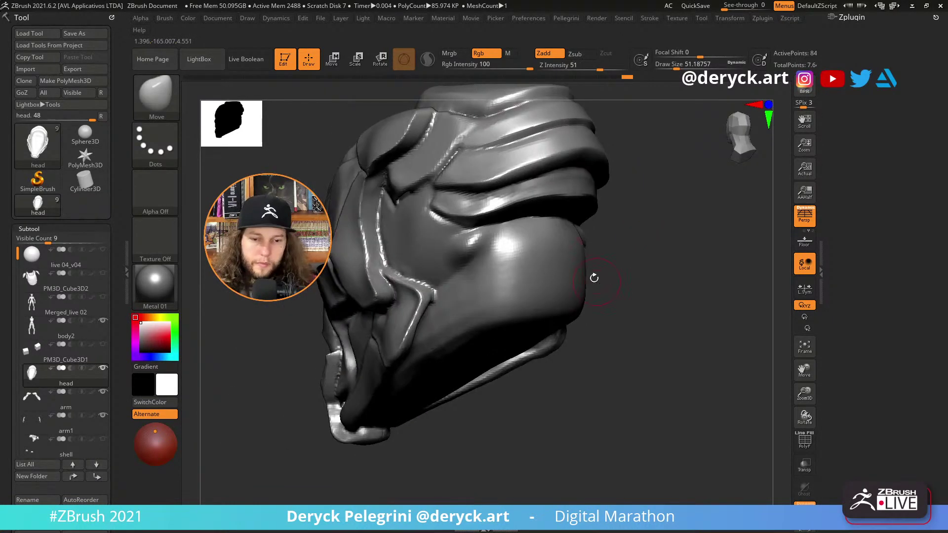
{"action": "left_click_drag", "start_coordinate": [514, 199], "coordinate": [558, 190]}
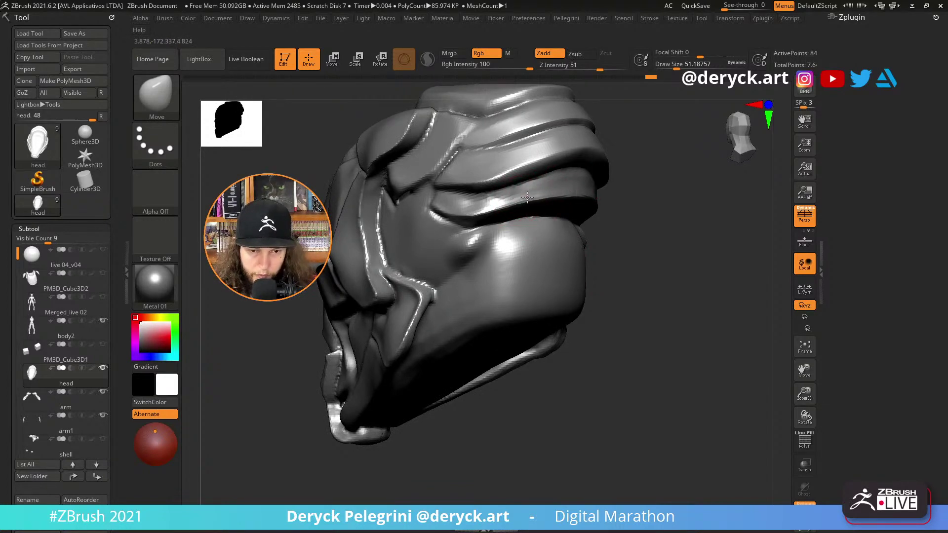
Sharpen the grooves above and below the lowest rear band on the helmet's side with DamStandard.
{"action": "left_click_drag", "start_coordinate": [637, 226], "coordinate": [601, 267]}
{"action": "key", "text": "b"}
{"action": "key", "text": "d"}
{"action": "key", "text": "s"}
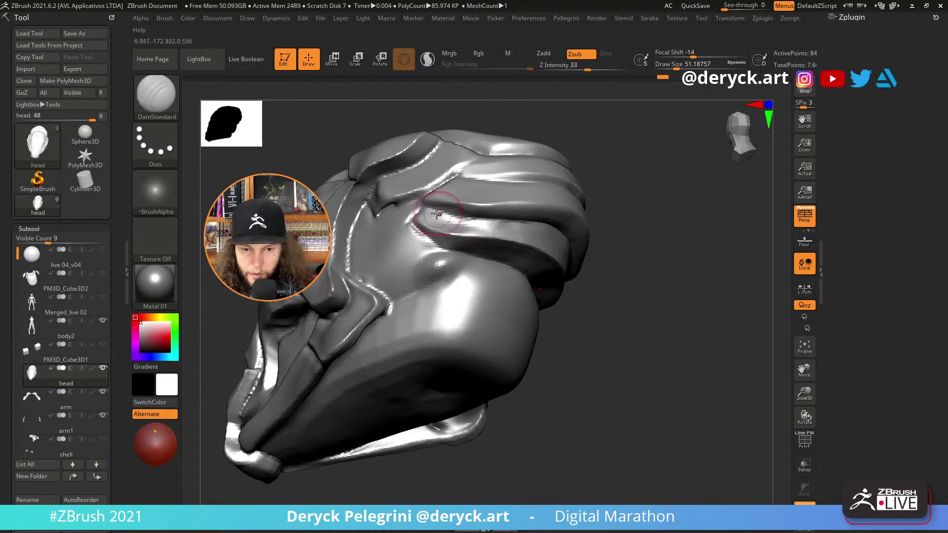
{"action": "mouse_move", "coordinate": [430, 192]}
{"action": "left_mouse_down"}
{"action": "mouse_move", "coordinate": [414, 205]}
{"action": "mouse_move", "coordinate": [457, 217]}
{"action": "mouse_move", "coordinate": [509, 212]}
{"action": "left_mouse_up"}
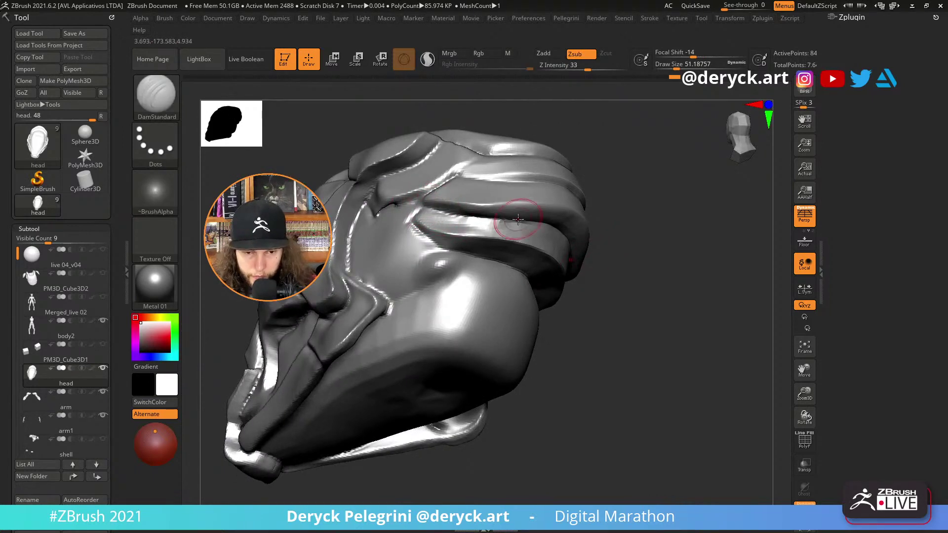
{"action": "left_click_drag", "start_coordinate": [612, 257], "coordinate": [594, 269]}
{"action": "left_click_drag", "start_coordinate": [479, 258], "coordinate": [524, 275]}
Show the body around the head and toggle the visibility of the ear discs and antennas.
{"action": "key", "text": "alt+s"}
{"action": "left_click", "coordinate": [650, 293], "text": "ctrl+shift"}
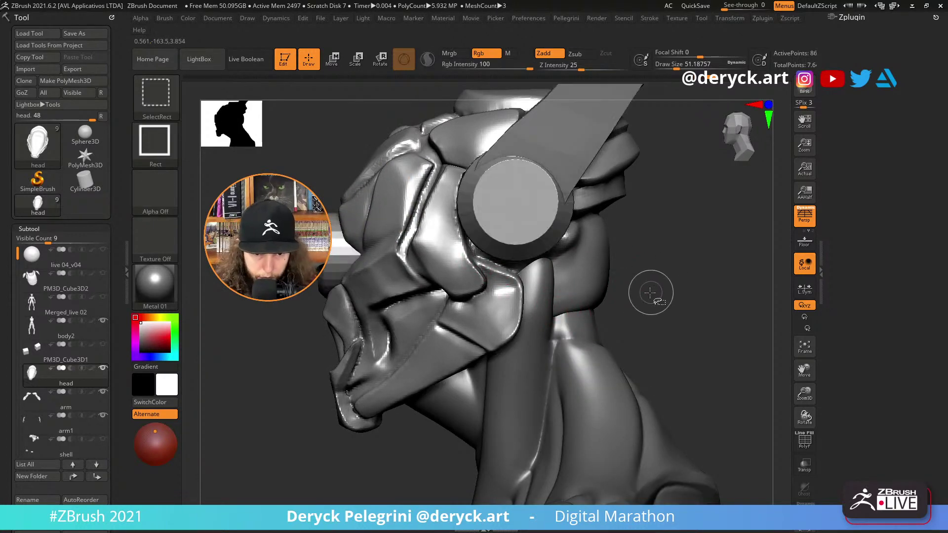
{"action": "key", "text": "ctrl+z"}
{"action": "left_click_drag", "start_coordinate": [666, 305], "coordinate": [346, 218]}
{"action": "key", "text": "ctrl+shift+z"}
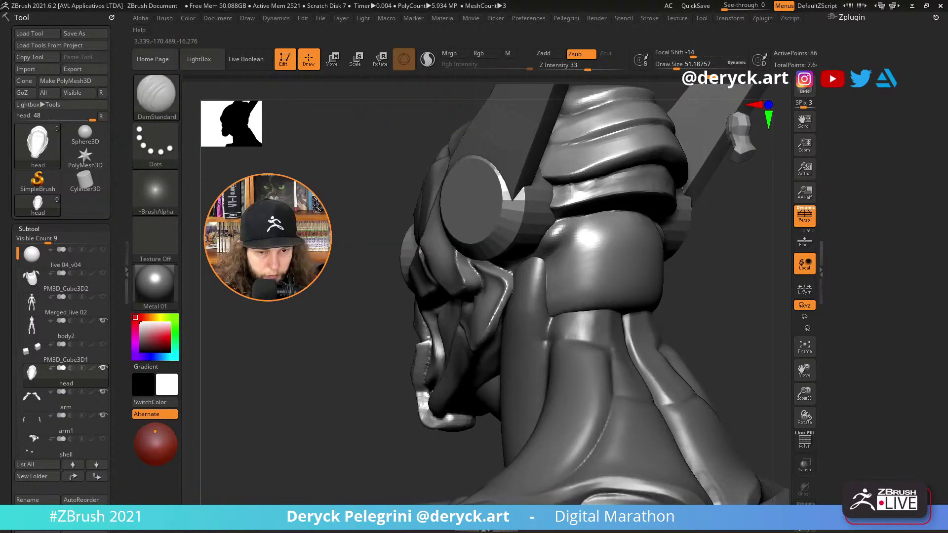
{"action": "key", "text": "ctrl+z"}
Flatten the upper side of the helmet's rear dome, just below the lowest band, with the Flatten brush.
{"action": "key", "text": "b"}
{"action": "key", "text": "f"}
{"action": "key", "text": "l"}
{"action": "mouse_move", "coordinate": [559, 246]}
{"action": "left_mouse_down"}
{"action": "mouse_move", "coordinate": [574, 228]}
{"action": "mouse_move", "coordinate": [370, 203]}
{"action": "mouse_move", "coordinate": [589, 225]}
{"action": "left_mouse_up"}
Carve the crease between the rear dome and the lowest band across the back of the helmet with DamStandard.
{"action": "key", "text": "b"}
{"action": "key", "text": "d"}
{"action": "key", "text": "s"}
{"action": "mouse_move", "coordinate": [760, 233]}
{"action": "left_mouse_down"}
{"action": "mouse_move", "coordinate": [690, 230]}
{"action": "mouse_move", "coordinate": [599, 201]}
{"action": "left_mouse_up"}
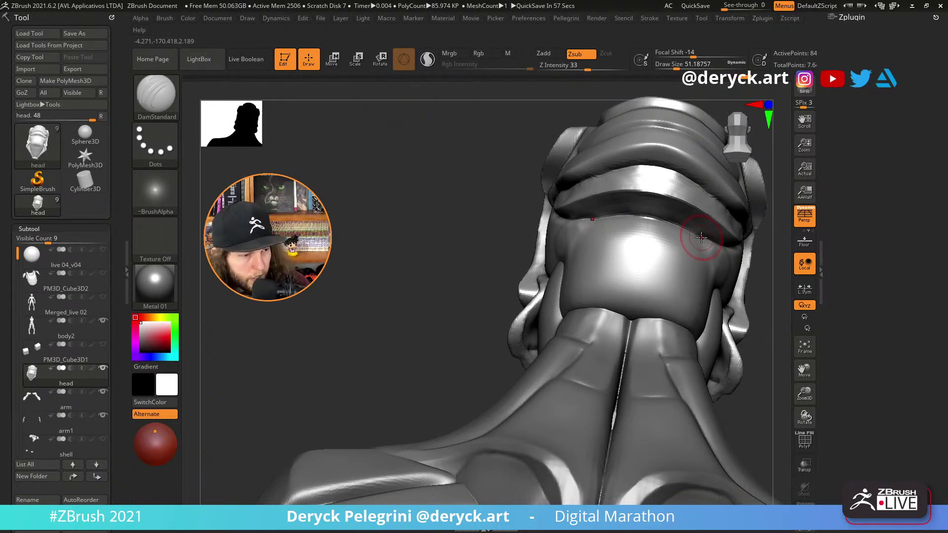
{"action": "left_click_drag", "start_coordinate": [311, 269], "coordinate": [413, 275]}
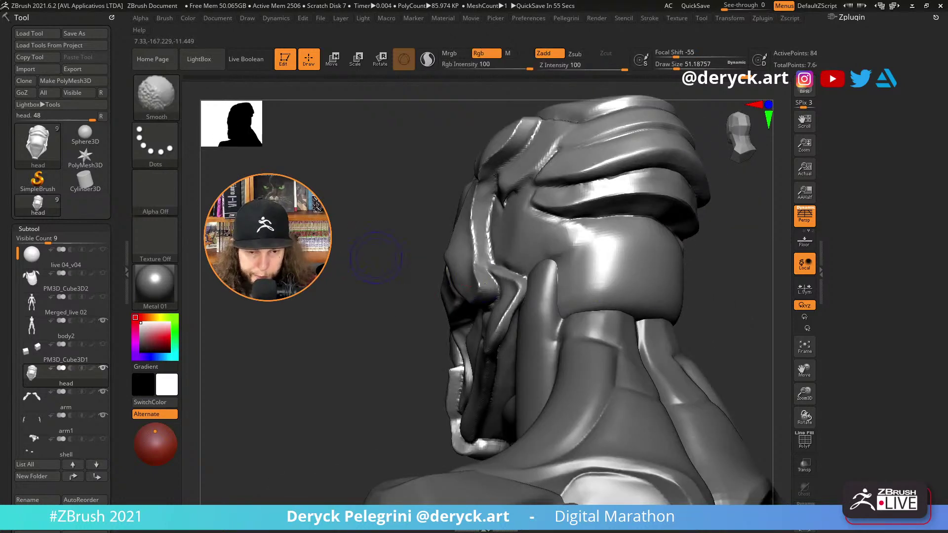
Show the Merged_live 02 subtool and compare its blockout figure with the detailed character from front and back.
{"action": "left_click_drag", "start_coordinate": [291, 257], "coordinate": [621, 289]}
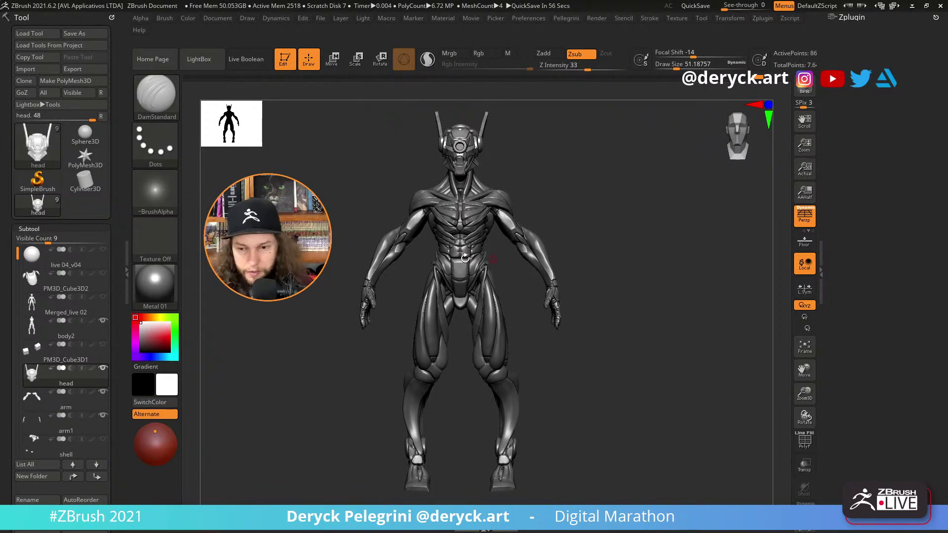
{"action": "left_click", "coordinate": [103, 297]}
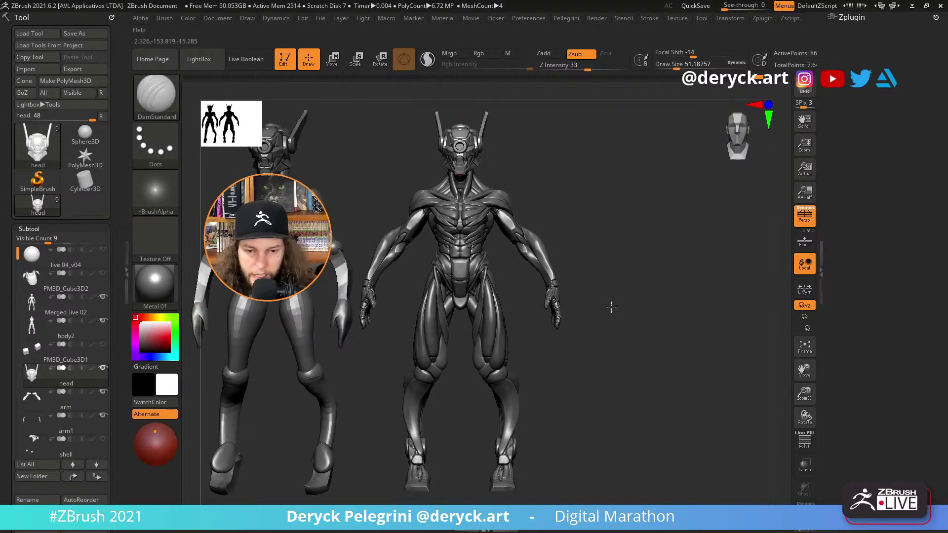
{"action": "left_click_drag", "start_coordinate": [354, 262], "coordinate": [453, 262], "text": "alt"}
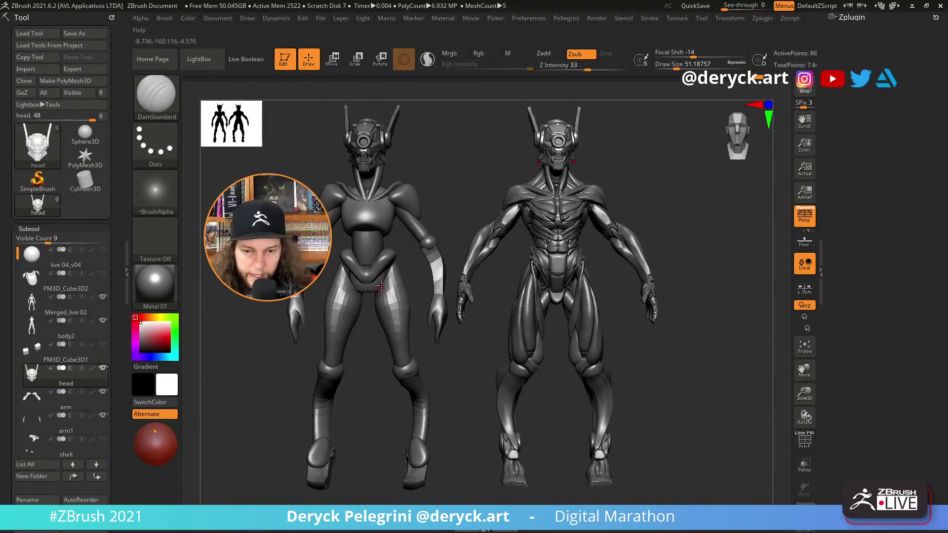
{"action": "left_click_drag", "start_coordinate": [376, 243], "coordinate": [391, 250], "text": "alt"}
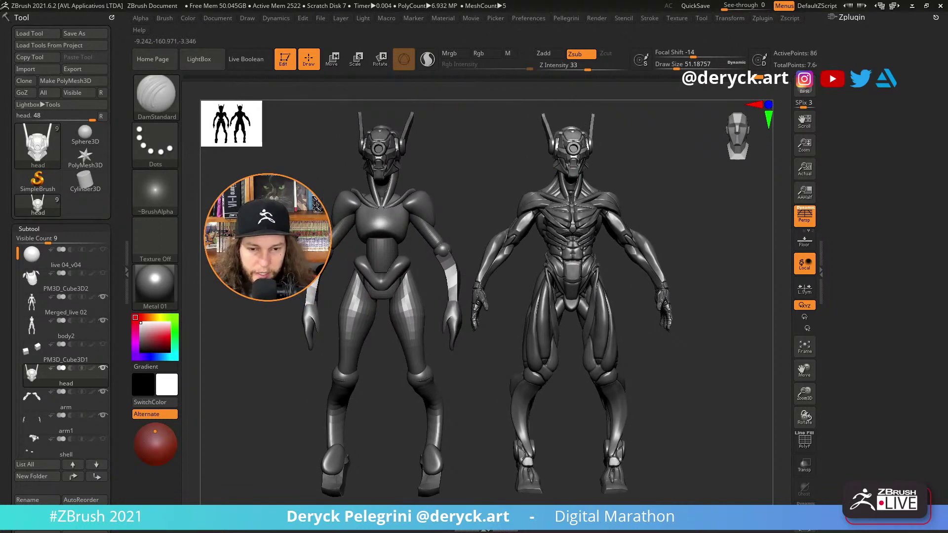
{"action": "left_click_drag", "start_coordinate": [375, 286], "coordinate": [268, 309]}
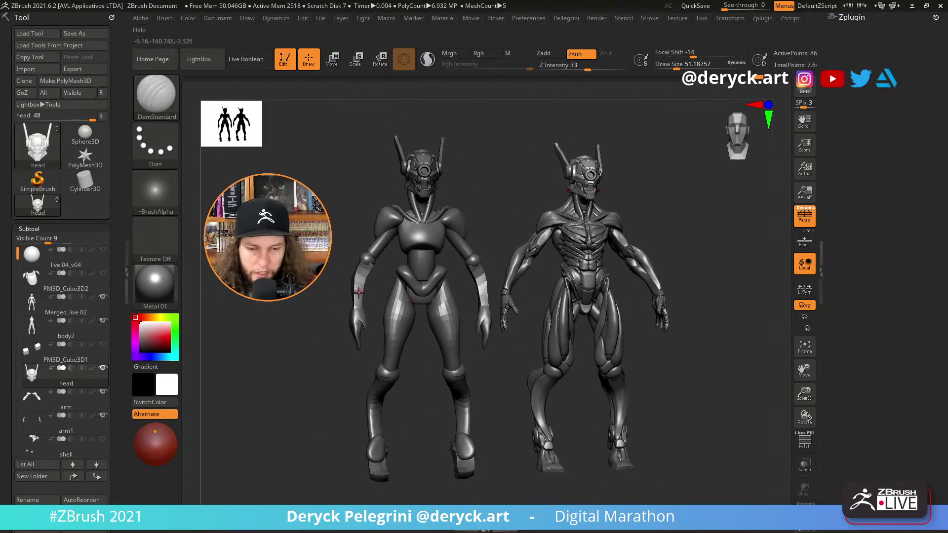
{"action": "left_click_drag", "start_coordinate": [259, 306], "coordinate": [242, 284]}
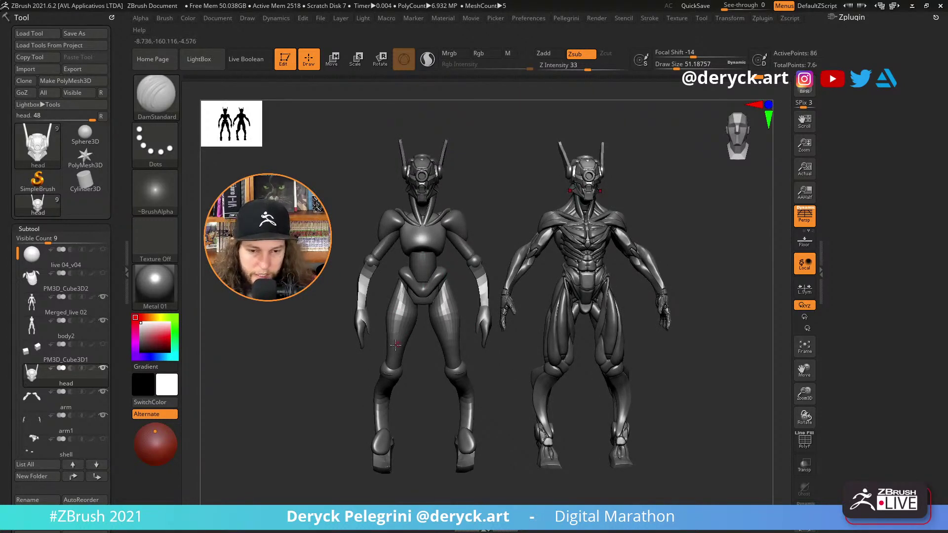
{"action": "left_click_drag", "start_coordinate": [675, 244], "coordinate": [598, 253]}
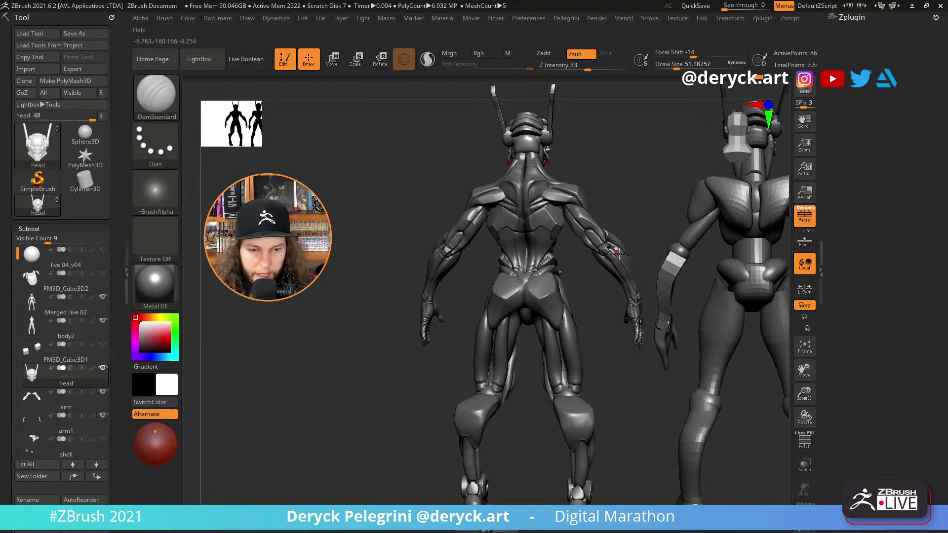
{"action": "left_click_drag", "start_coordinate": [381, 220], "coordinate": [679, 266]}
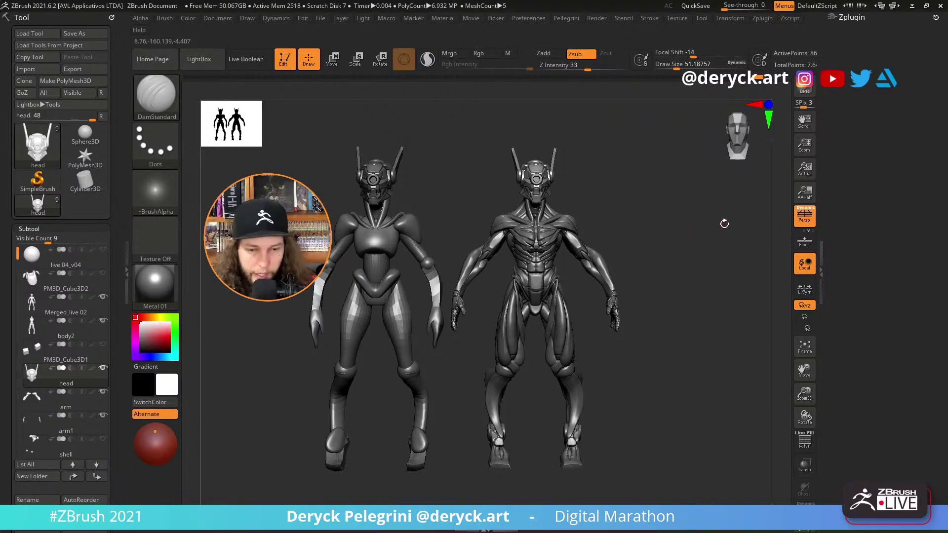
{"action": "left_click_drag", "start_coordinate": [635, 216], "coordinate": [645, 253]}
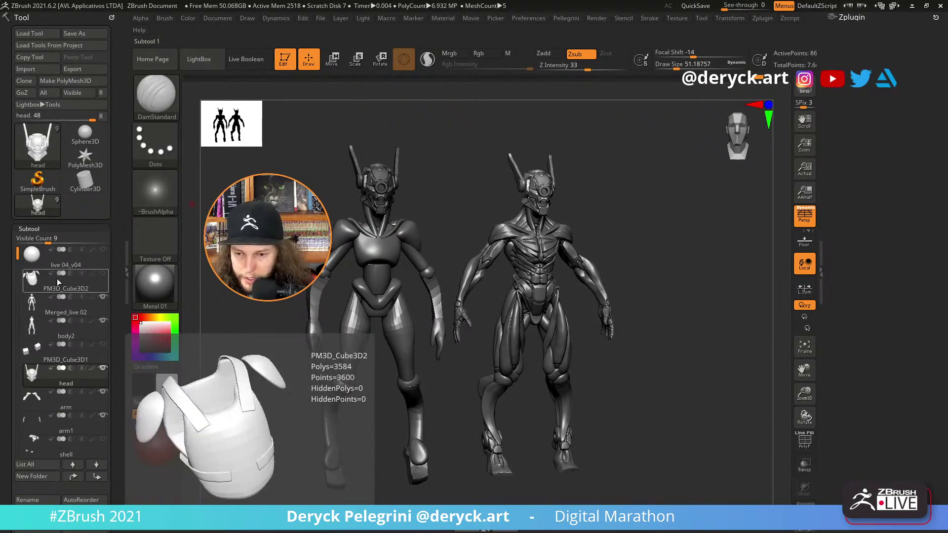
Hide the Merged_live 02 subtool and isolate the helmet shell from its antennas, ear discs and eye ring.
{"action": "left_click", "coordinate": [101, 298]}
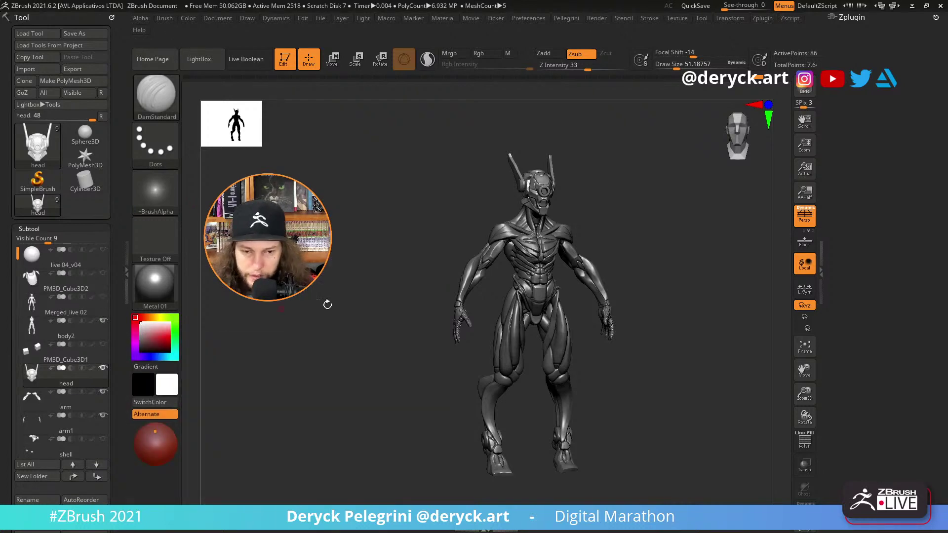
{"action": "left_click_drag", "start_coordinate": [422, 216], "coordinate": [387, 233]}
{"action": "key", "text": "f"}
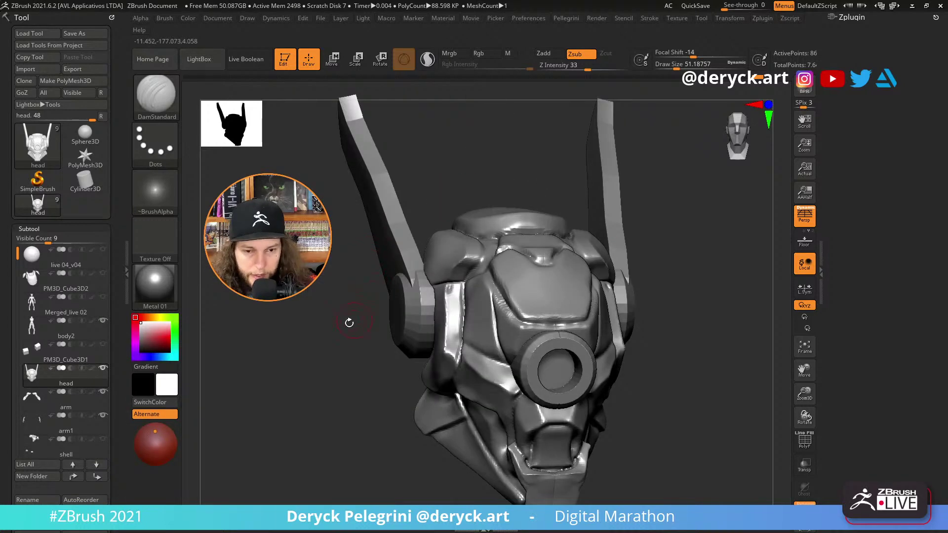
{"action": "mouse_move", "coordinate": [347, 321]}
{"action": "left_mouse_down"}
{"action": "mouse_move", "coordinate": [324, 311]}
{"action": "mouse_move", "coordinate": [351, 311]}
{"action": "left_mouse_up"}
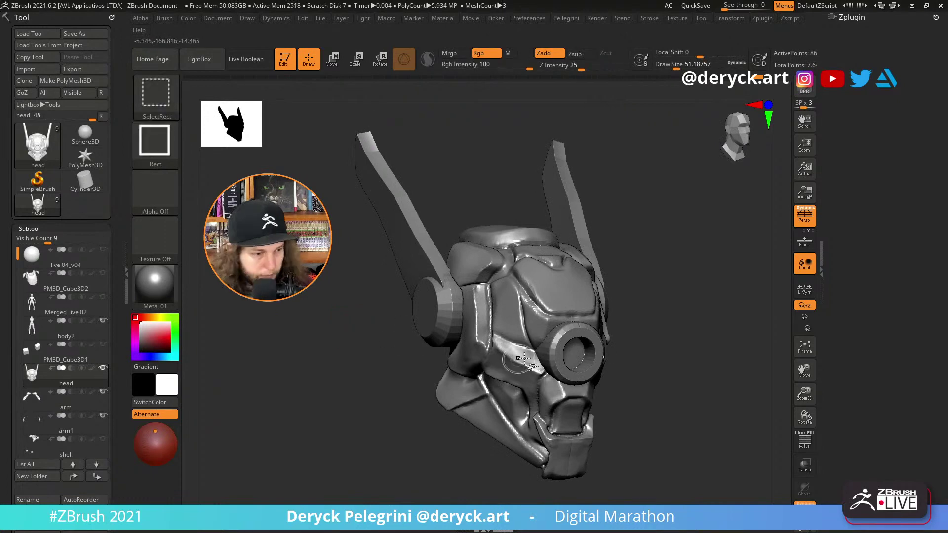
{"action": "left_click_drag", "start_coordinate": [728, 345], "coordinate": [771, 341]}
{"action": "left_click", "coordinate": [587, 351], "text": "ctrl+shift"}
Carve a curved groove outlining the rounded ear-area plate on the helmet's side with DamStandard.
{"action": "mouse_move", "coordinate": [320, 312]}
{"action": "left_mouse_down"}
{"action": "mouse_move", "coordinate": [349, 301]}
{"action": "mouse_move", "coordinate": [316, 335]}
{"action": "left_mouse_up"}
{"action": "mouse_move", "coordinate": [309, 316]}
{"action": "left_mouse_down"}
{"action": "mouse_move", "coordinate": [322, 297]}
{"action": "mouse_move", "coordinate": [346, 288]}
{"action": "left_mouse_up"}
{"action": "mouse_move", "coordinate": [432, 326]}
{"action": "left_mouse_down"}
{"action": "mouse_move", "coordinate": [399, 304]}
{"action": "mouse_move", "coordinate": [428, 344]}
{"action": "left_mouse_up"}
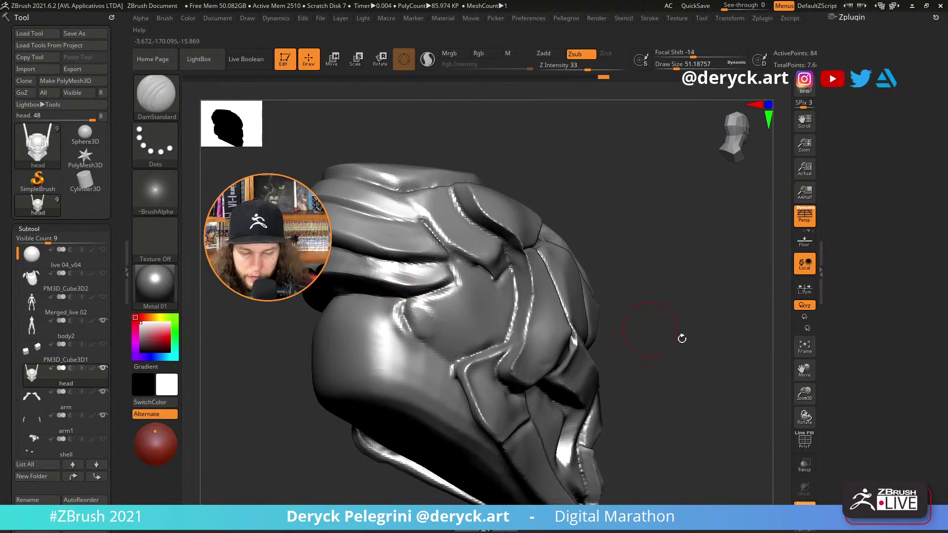
{"action": "mouse_move", "coordinate": [682, 334]}
{"action": "left_mouse_down"}
{"action": "mouse_move", "coordinate": [292, 320]}
{"action": "mouse_move", "coordinate": [450, 322]}
{"action": "left_mouse_up"}
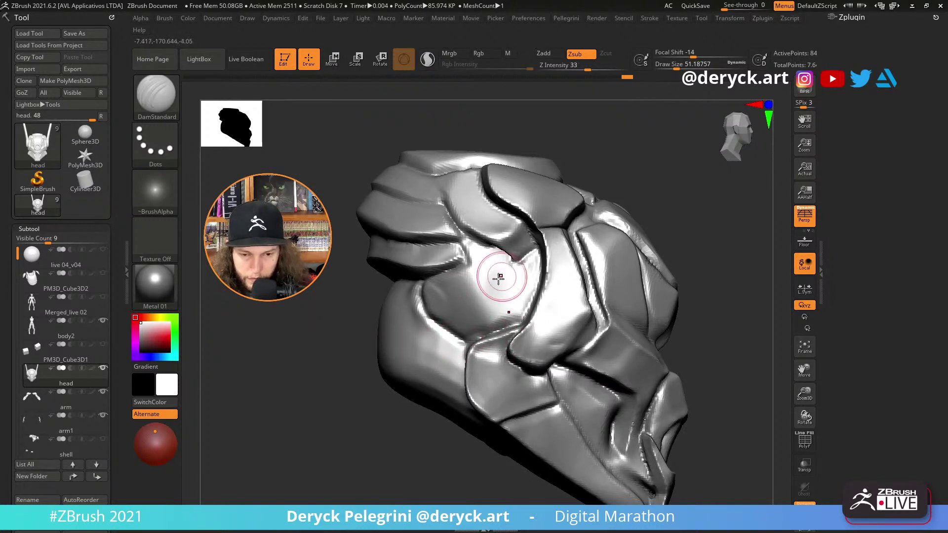
{"action": "mouse_move", "coordinate": [315, 302]}
{"action": "left_mouse_down"}
{"action": "mouse_move", "coordinate": [293, 333]}
{"action": "mouse_move", "coordinate": [366, 335]}
{"action": "mouse_move", "coordinate": [292, 316]}
{"action": "mouse_move", "coordinate": [302, 315]}
{"action": "left_mouse_up"}
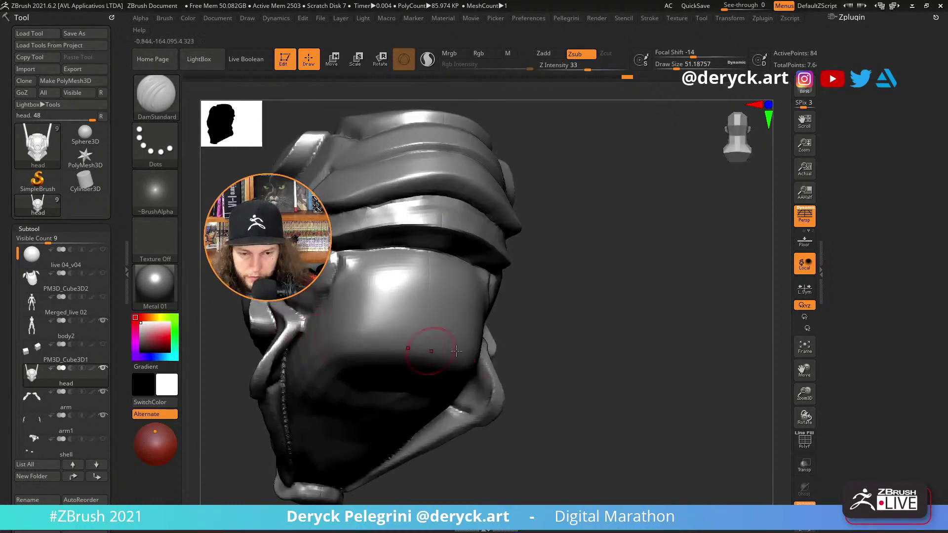
{"action": "left_click_drag", "start_coordinate": [612, 335], "coordinate": [630, 360]}
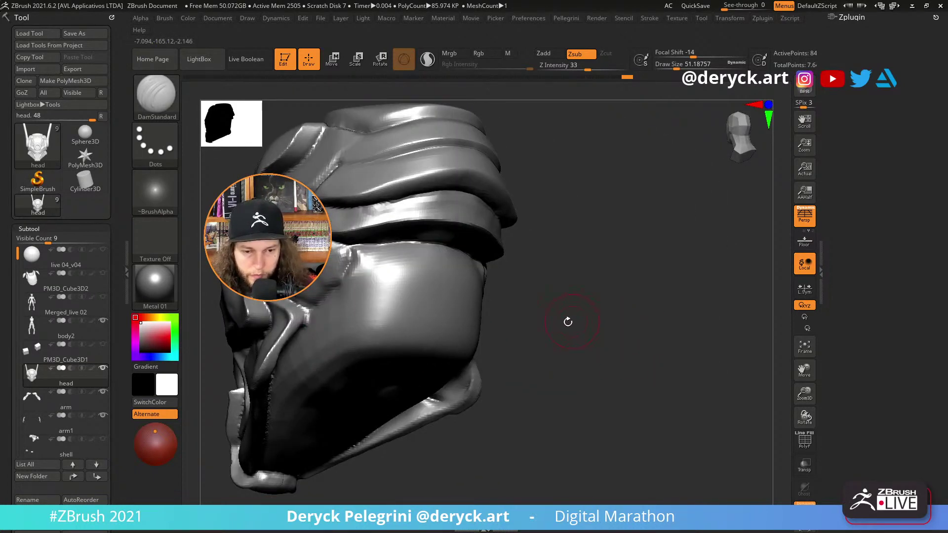
{"action": "left_click_drag", "start_coordinate": [567, 321], "coordinate": [647, 342]}
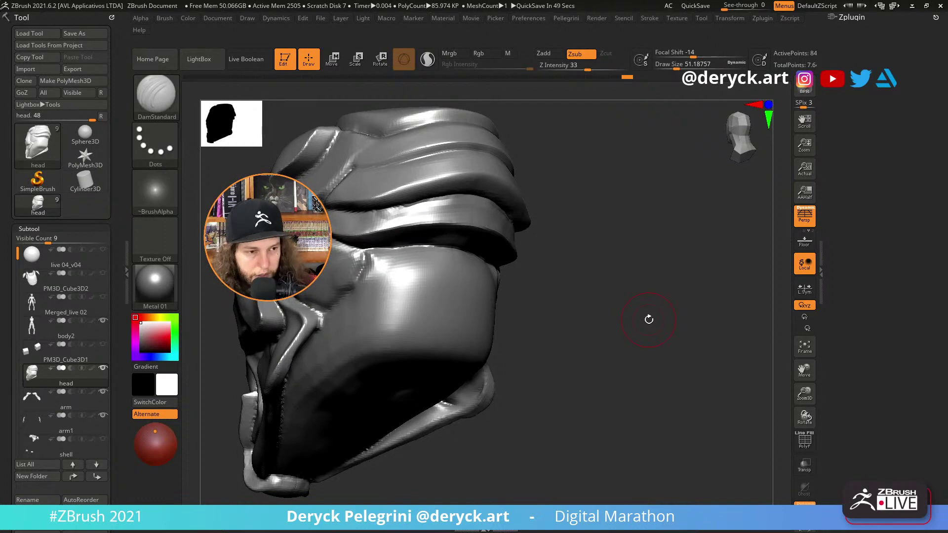
{"action": "left_click_drag", "start_coordinate": [540, 290], "coordinate": [621, 353]}
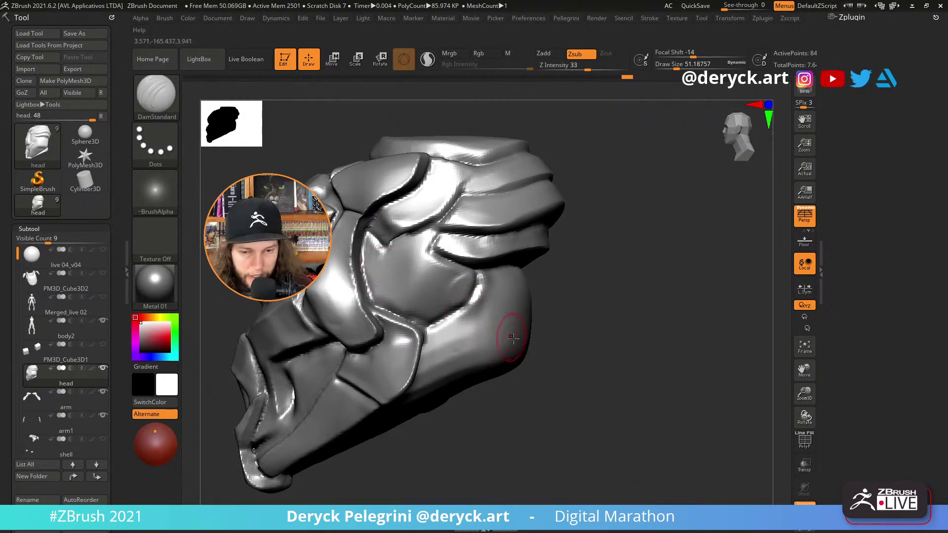
Carve a short crease into the ear-area plate, running down from the front end of the lowest rear band, with DamStandard.
{"action": "left_click_drag", "start_coordinate": [671, 363], "coordinate": [588, 335]}
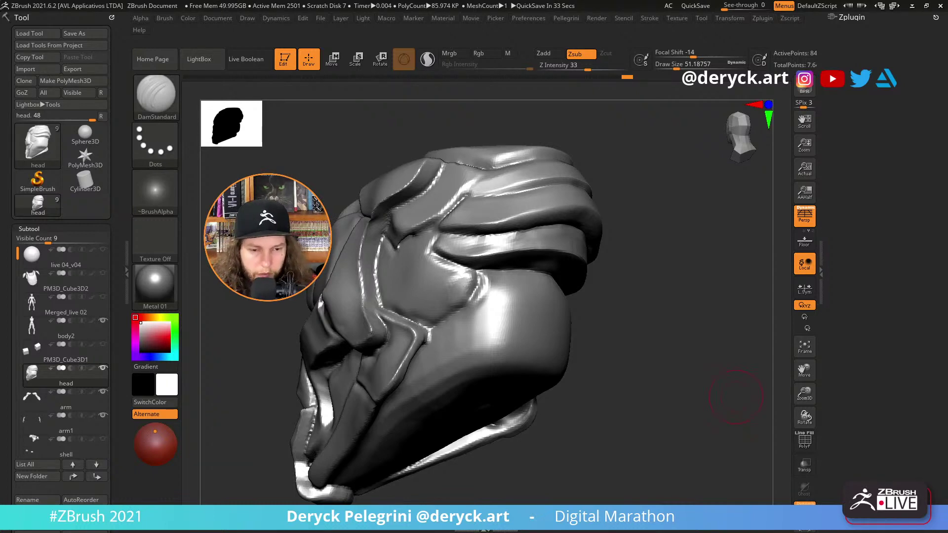
{"action": "mouse_move", "coordinate": [698, 398]}
{"action": "left_mouse_down"}
{"action": "mouse_move", "coordinate": [662, 394]}
{"action": "mouse_move", "coordinate": [617, 356]}
{"action": "left_mouse_up"}
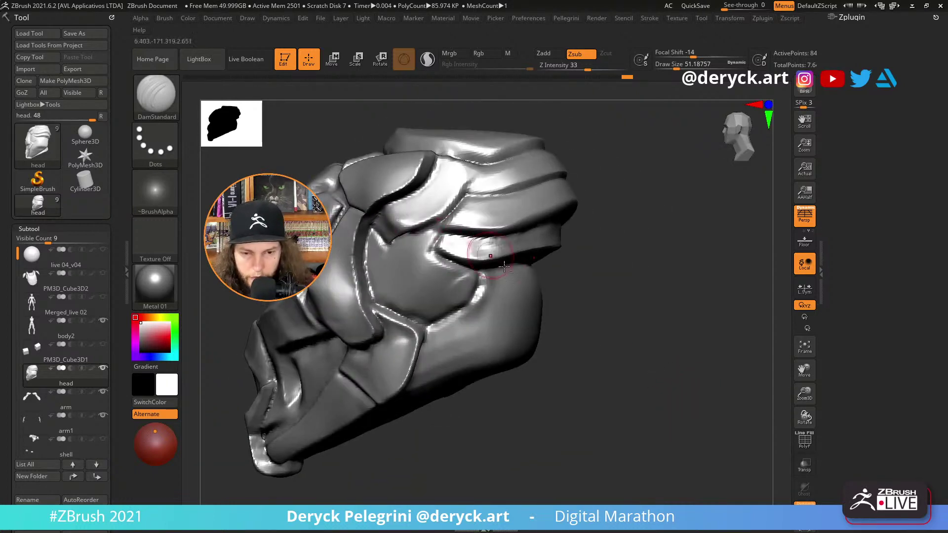
{"action": "mouse_move", "coordinate": [555, 364]}
{"action": "left_mouse_down"}
{"action": "mouse_move", "coordinate": [551, 374]}
{"action": "mouse_move", "coordinate": [584, 361]}
{"action": "mouse_move", "coordinate": [544, 330]}
{"action": "mouse_move", "coordinate": [567, 318]}
{"action": "left_mouse_up"}
{"action": "left_click_drag", "start_coordinate": [327, 183], "coordinate": [339, 189]}
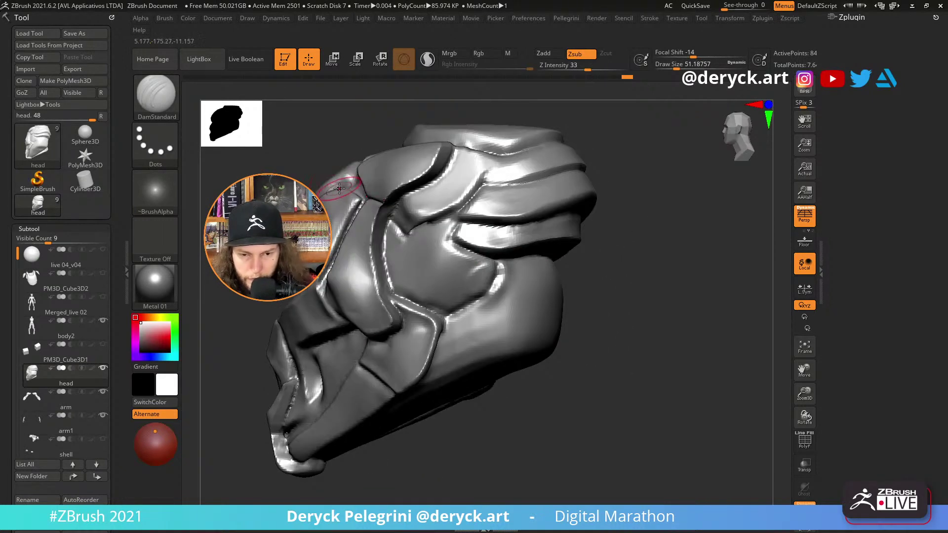
{"action": "mouse_move", "coordinate": [435, 277]}
{"action": "left_mouse_down"}
{"action": "mouse_move", "coordinate": [408, 217]}
{"action": "mouse_move", "coordinate": [429, 237]}
{"action": "mouse_move", "coordinate": [434, 220]}
{"action": "mouse_move", "coordinate": [435, 260]}
{"action": "mouse_move", "coordinate": [457, 227]}
{"action": "left_mouse_up"}
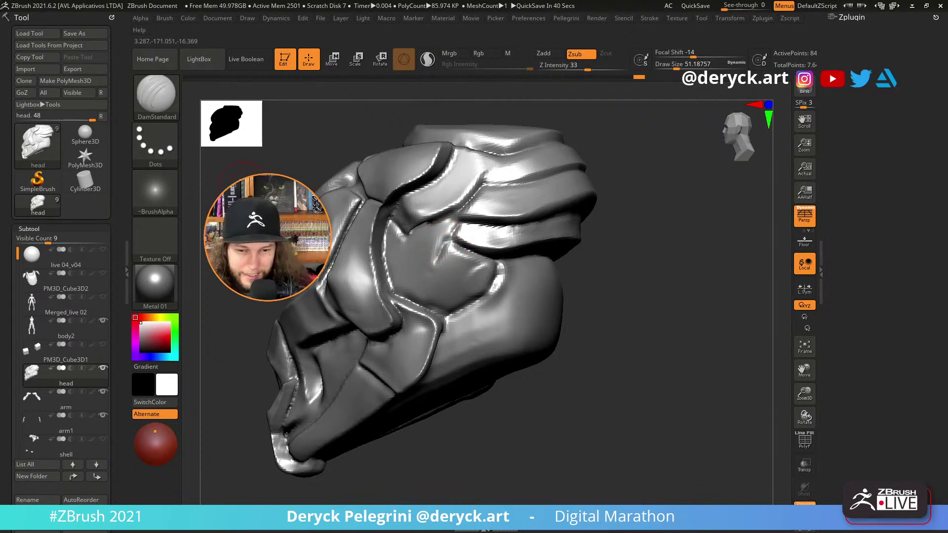
Examine the helmet's side plates and panel grooves from side, three-quarter and rear angles on both sides.
{"action": "right_click_drag", "start_coordinate": [405, 316], "coordinate": [423, 340]}
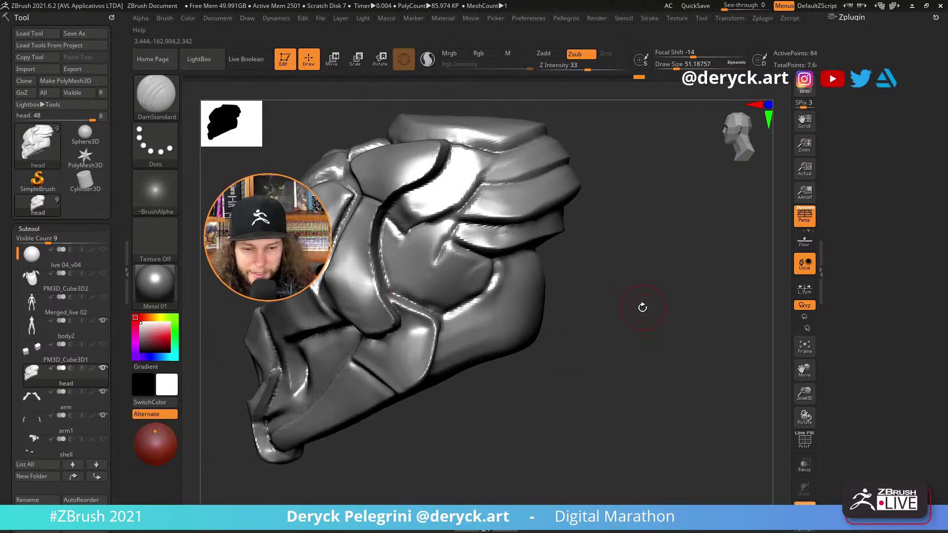
{"action": "mouse_move", "coordinate": [642, 305]}
{"action": "right_mouse_down", "text": "alt"}
{"action": "mouse_move", "coordinate": [688, 283]}
{"action": "mouse_move", "coordinate": [741, 299]}
{"action": "mouse_move", "coordinate": [667, 366]}
{"action": "mouse_move", "coordinate": [688, 227]}
{"action": "right_mouse_up", "text": "alt"}
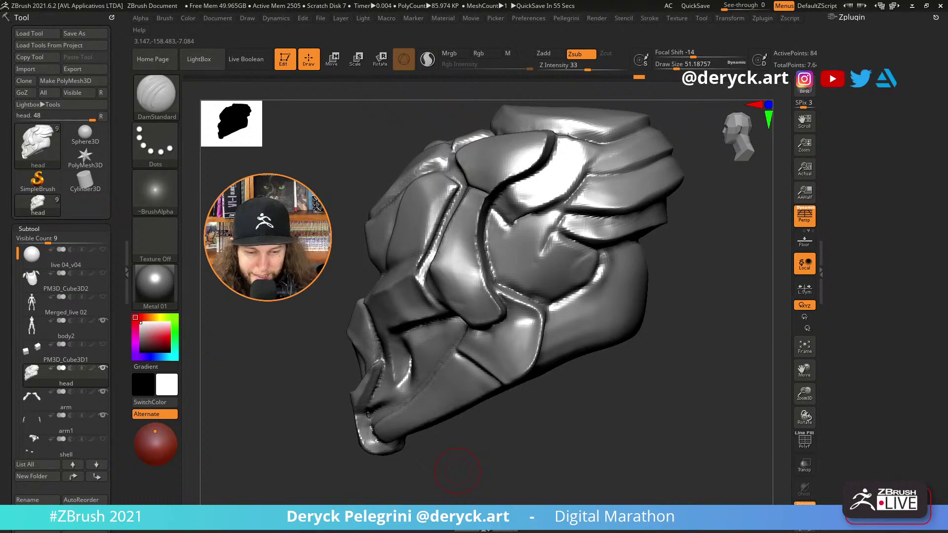
{"action": "mouse_move", "coordinate": [543, 444]}
{"action": "left_mouse_down"}
{"action": "mouse_move", "coordinate": [563, 440]}
{"action": "mouse_move", "coordinate": [553, 458]}
{"action": "left_mouse_up"}
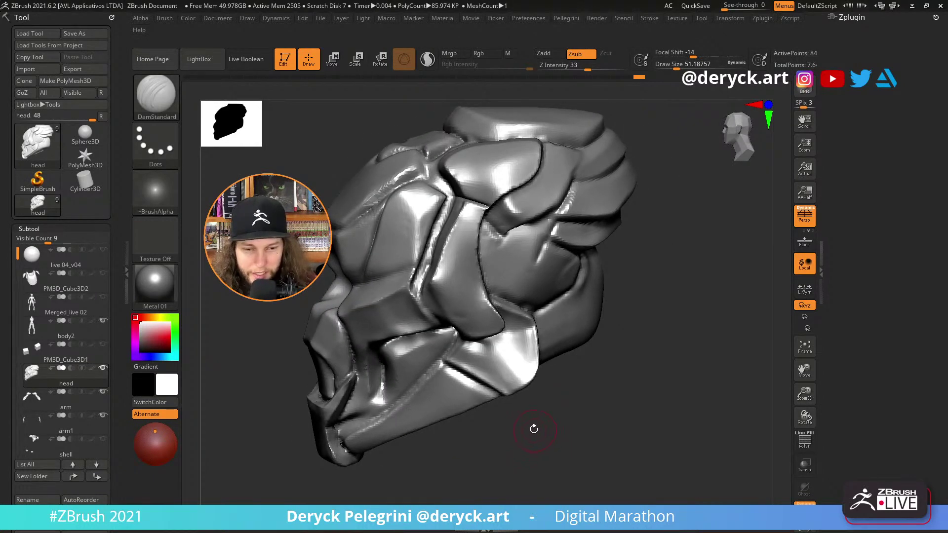
{"action": "mouse_move", "coordinate": [526, 426]}
{"action": "left_mouse_down"}
{"action": "mouse_move", "coordinate": [537, 429]}
{"action": "mouse_move", "coordinate": [534, 408]}
{"action": "mouse_move", "coordinate": [553, 425]}
{"action": "mouse_move", "coordinate": [617, 440]}
{"action": "mouse_move", "coordinate": [570, 439]}
{"action": "mouse_move", "coordinate": [575, 470]}
{"action": "mouse_move", "coordinate": [555, 444]}
{"action": "left_mouse_up"}
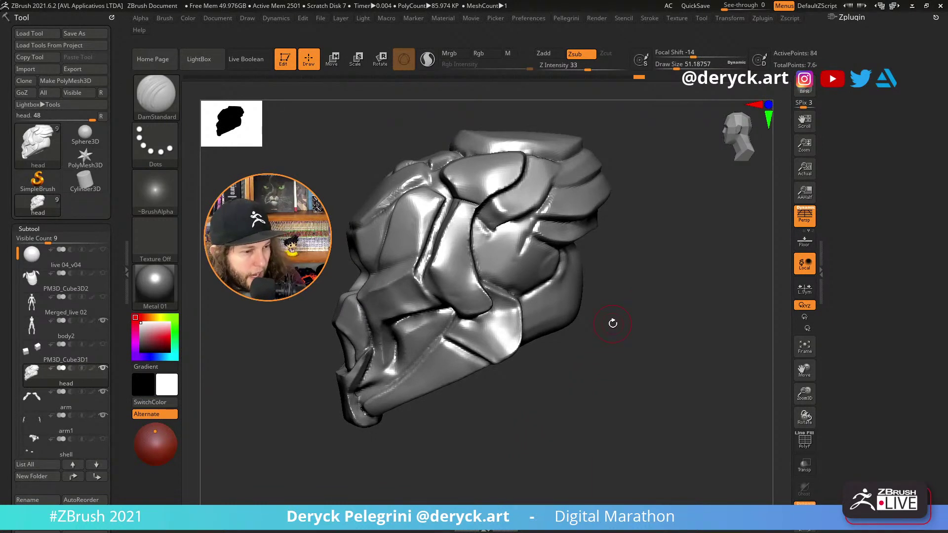
{"action": "mouse_move", "coordinate": [616, 372]}
{"action": "left_mouse_down"}
{"action": "mouse_move", "coordinate": [608, 360]}
{"action": "mouse_move", "coordinate": [623, 368]}
{"action": "left_mouse_up"}
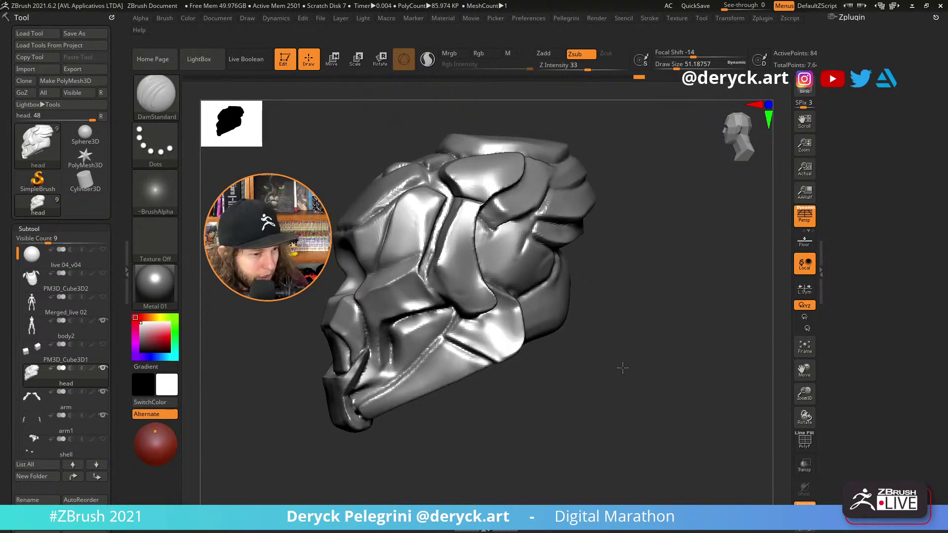
{"action": "left_click", "coordinate": [623, 367]}
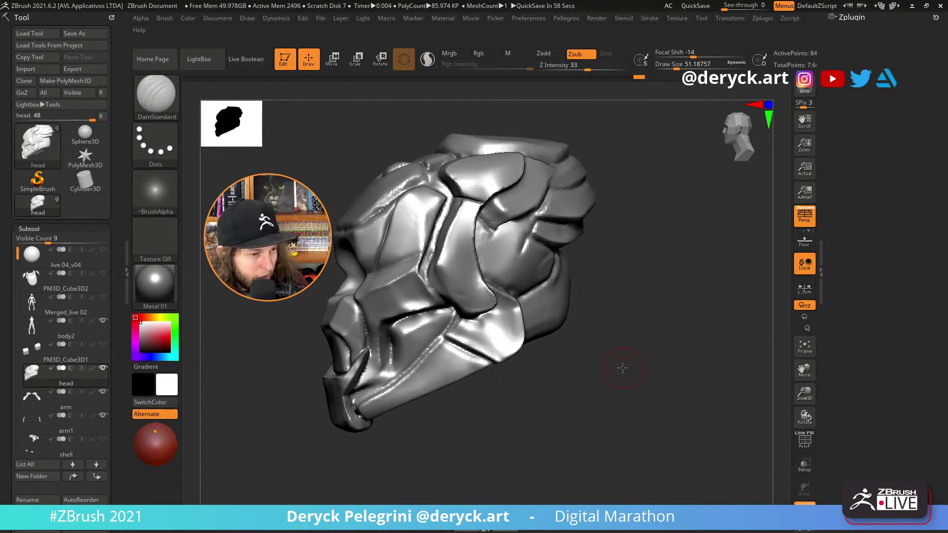
{"action": "left_click_drag", "start_coordinate": [641, 386], "coordinate": [634, 390]}
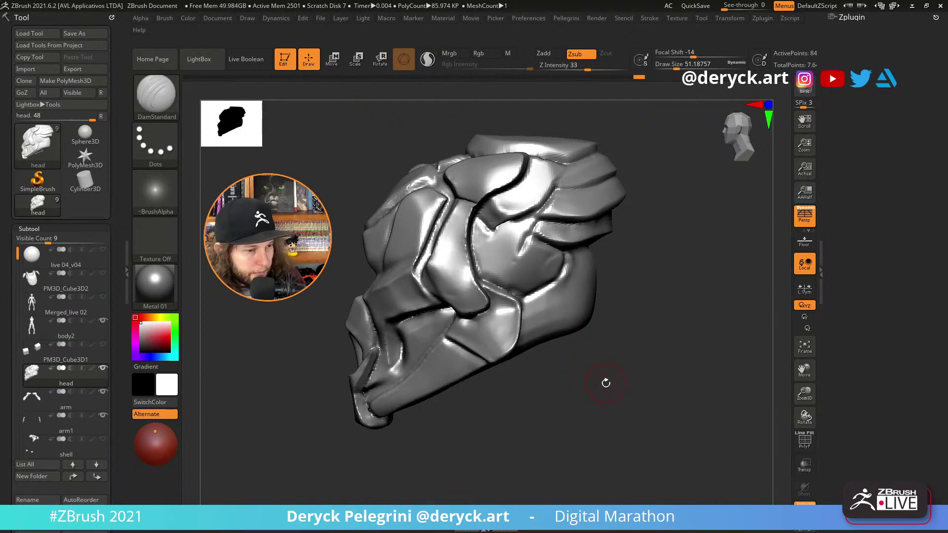
{"action": "mouse_move", "coordinate": [605, 383]}
{"action": "left_mouse_down"}
{"action": "mouse_move", "coordinate": [597, 382]}
{"action": "mouse_move", "coordinate": [609, 379]}
{"action": "mouse_move", "coordinate": [613, 398]}
{"action": "mouse_move", "coordinate": [623, 395]}
{"action": "left_mouse_up"}
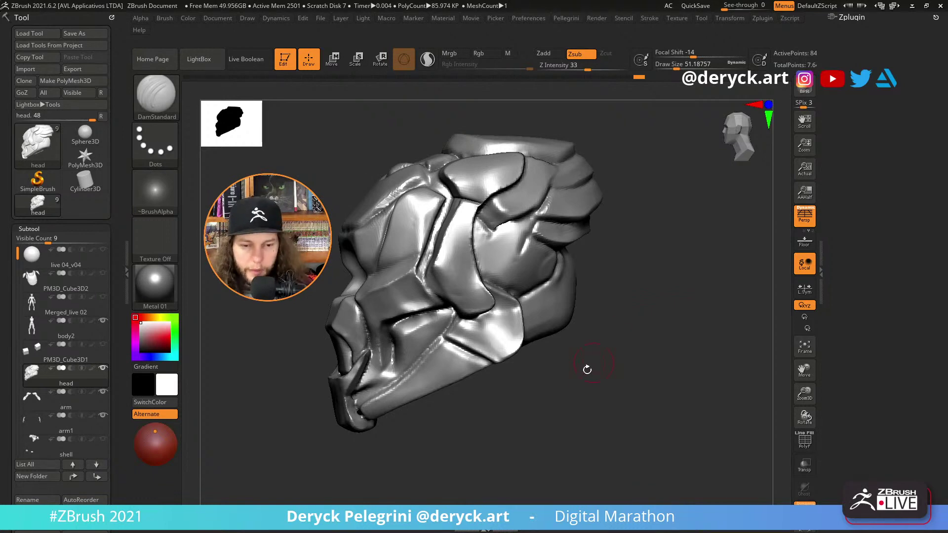
{"action": "left_click_drag", "start_coordinate": [585, 399], "coordinate": [293, 312]}
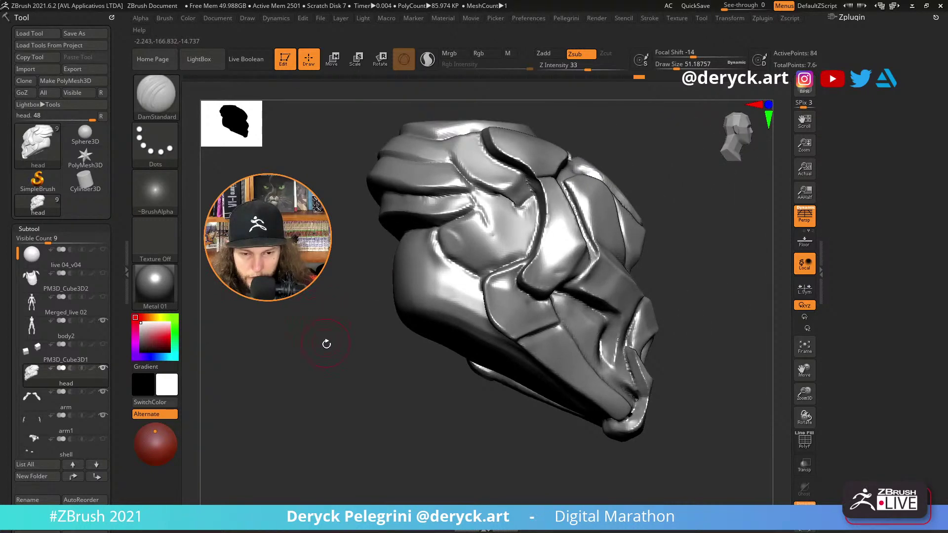
{"action": "left_click_drag", "start_coordinate": [326, 344], "coordinate": [491, 333]}
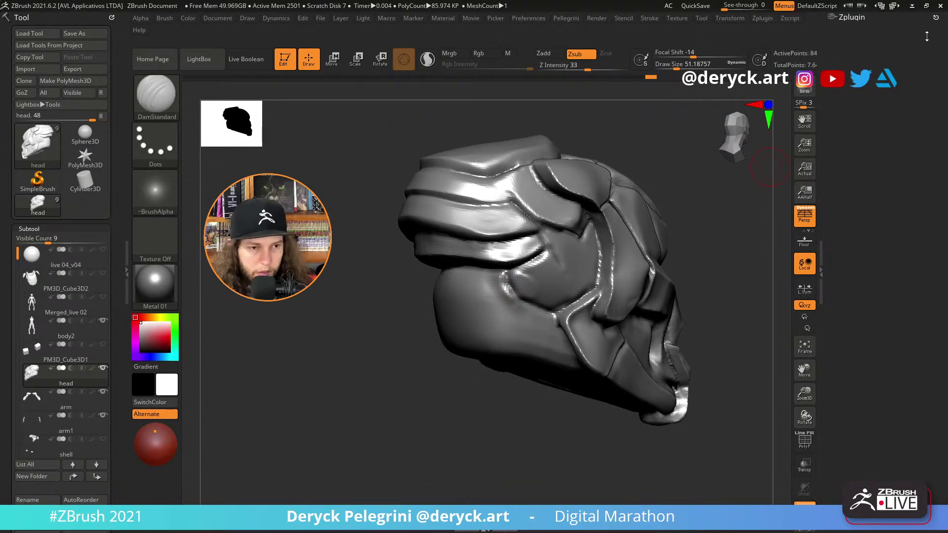
{"action": "mouse_move", "coordinate": [341, 353]}
{"action": "left_mouse_down"}
{"action": "mouse_move", "coordinate": [344, 370]}
{"action": "mouse_move", "coordinate": [408, 332]}
{"action": "mouse_move", "coordinate": [371, 339]}
{"action": "mouse_move", "coordinate": [379, 328]}
{"action": "left_mouse_up"}
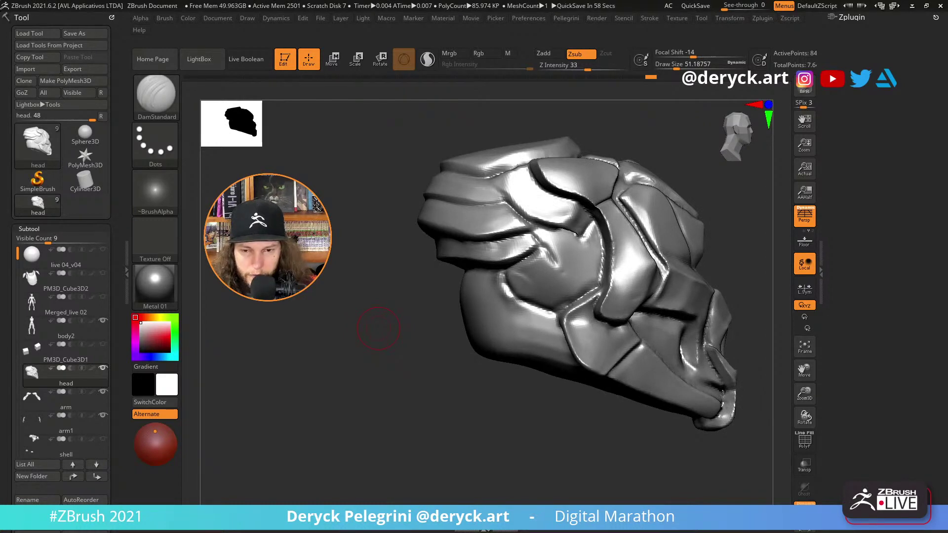
Carve an angled groove down the side of the rear dome and continue it along the dome's lower edge with DamStandard.
{"action": "left_click_drag", "start_coordinate": [368, 328], "coordinate": [512, 297]}
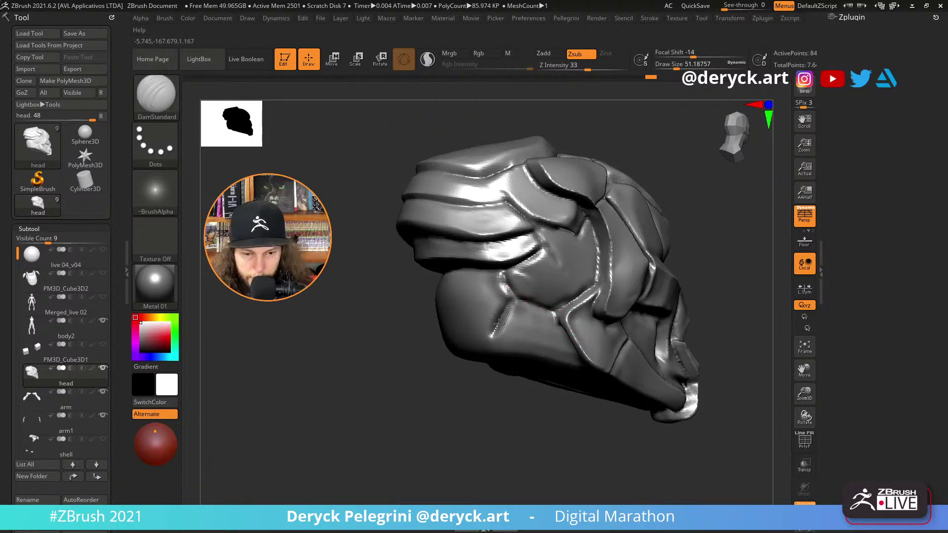
{"action": "mouse_move", "coordinate": [492, 336]}
{"action": "left_mouse_down"}
{"action": "mouse_move", "coordinate": [518, 295]}
{"action": "mouse_move", "coordinate": [507, 307]}
{"action": "left_mouse_up"}
{"action": "key", "text": "ctrl+z"}
{"action": "left_click_drag", "start_coordinate": [319, 353], "coordinate": [424, 269]}
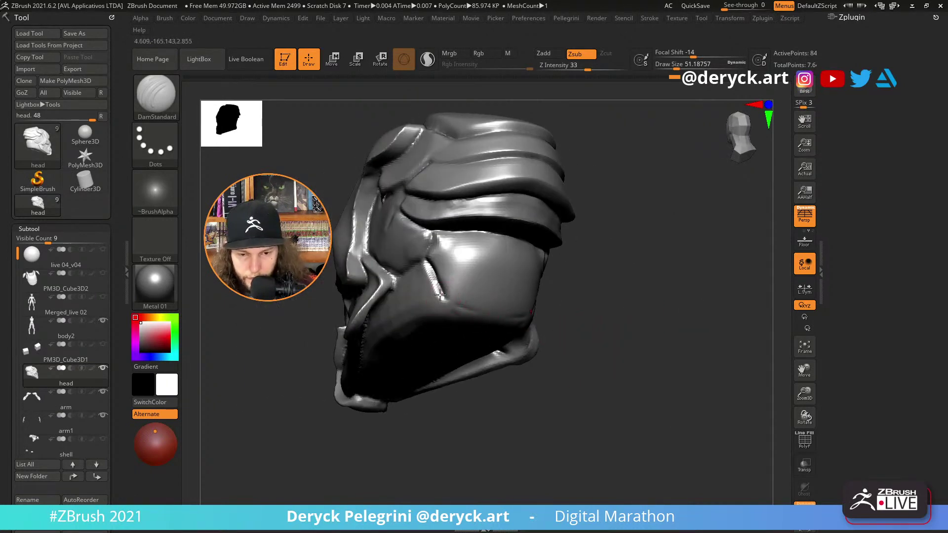
{"action": "left_click_drag", "start_coordinate": [544, 328], "coordinate": [458, 297]}
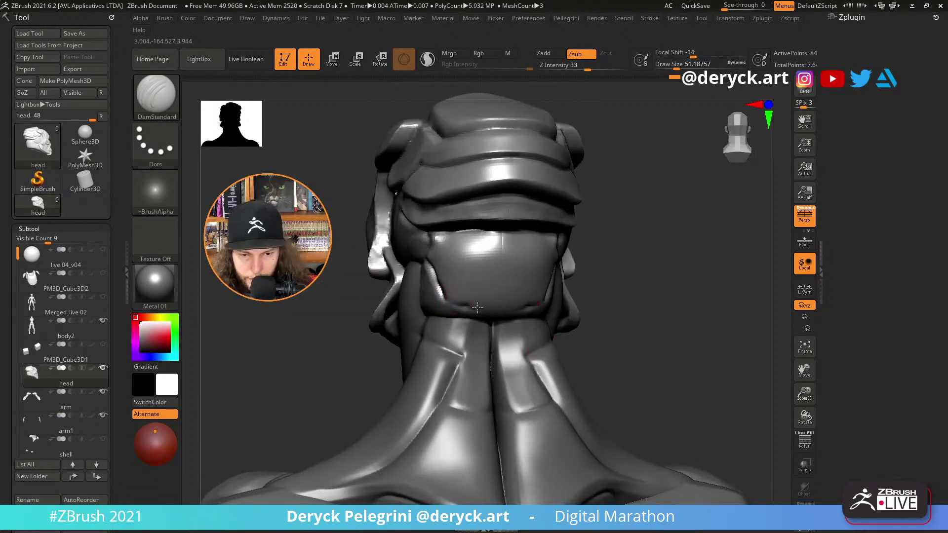
{"action": "left_click_drag", "start_coordinate": [645, 290], "coordinate": [523, 302]}
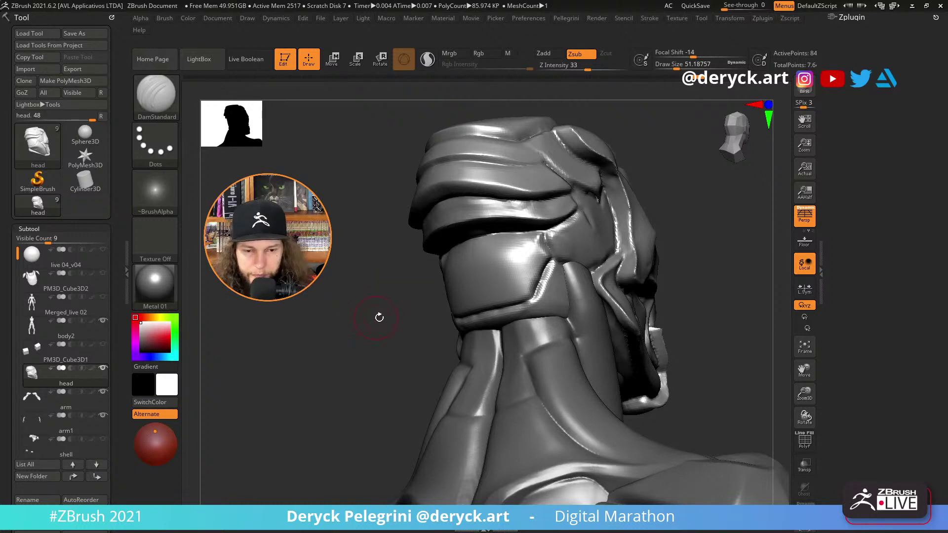
Extend the rear dome's angled groove upward and define the junction between the dome, ear-area plate and lowest band.
{"action": "left_click_drag", "start_coordinate": [378, 315], "coordinate": [338, 295]}
{"action": "left_click_drag", "start_coordinate": [661, 324], "coordinate": [622, 325]}
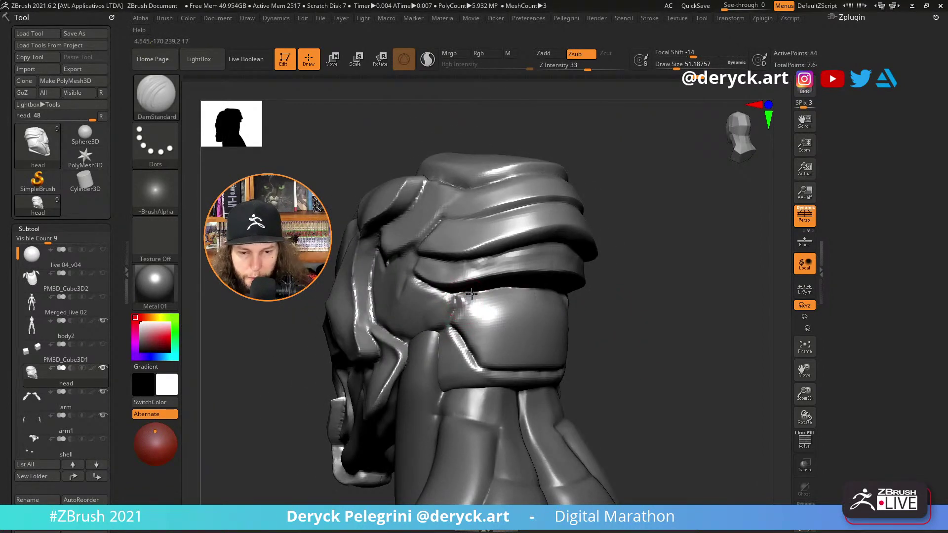
{"action": "left_click_drag", "start_coordinate": [456, 302], "coordinate": [452, 322]}
{"action": "left_click_drag", "start_coordinate": [629, 324], "coordinate": [383, 286]}
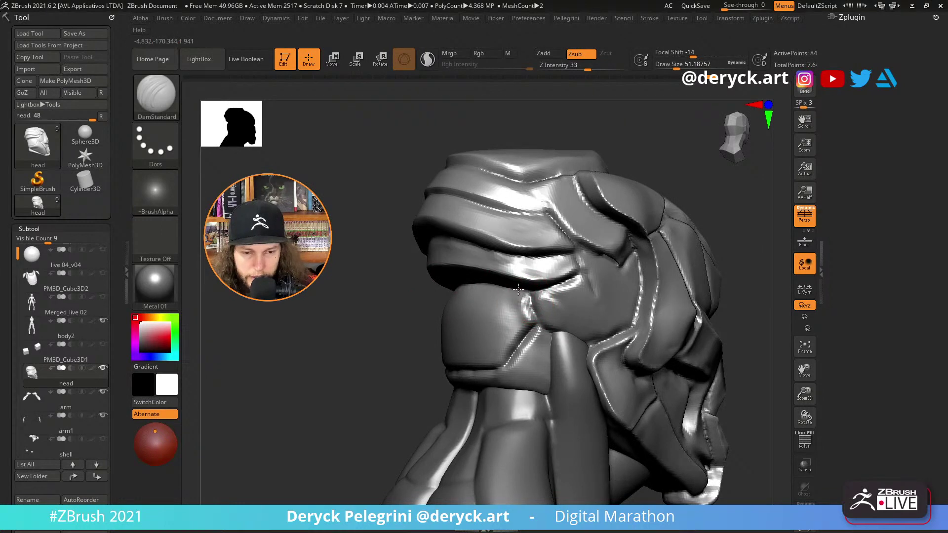
{"action": "left_click_drag", "start_coordinate": [366, 280], "coordinate": [681, 290]}
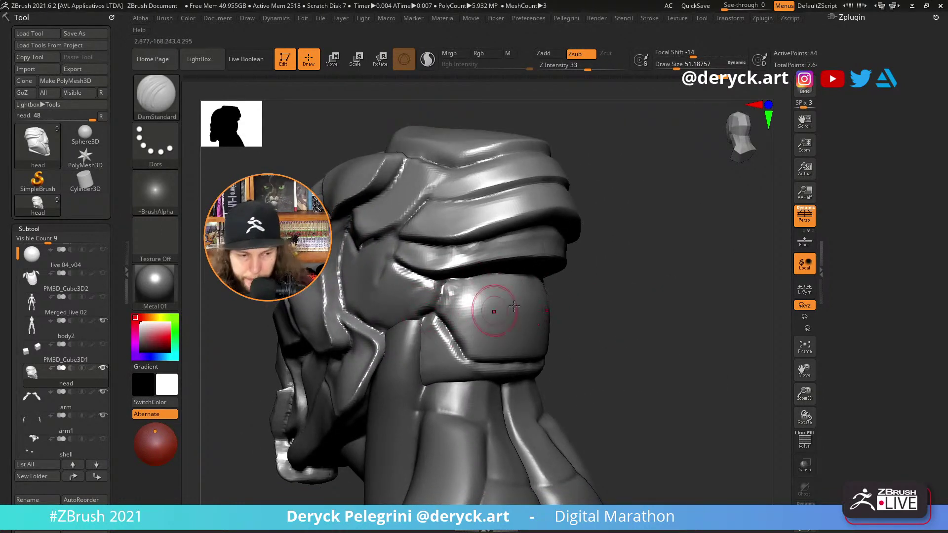
{"action": "left_click_drag", "start_coordinate": [465, 303], "coordinate": [545, 297]}
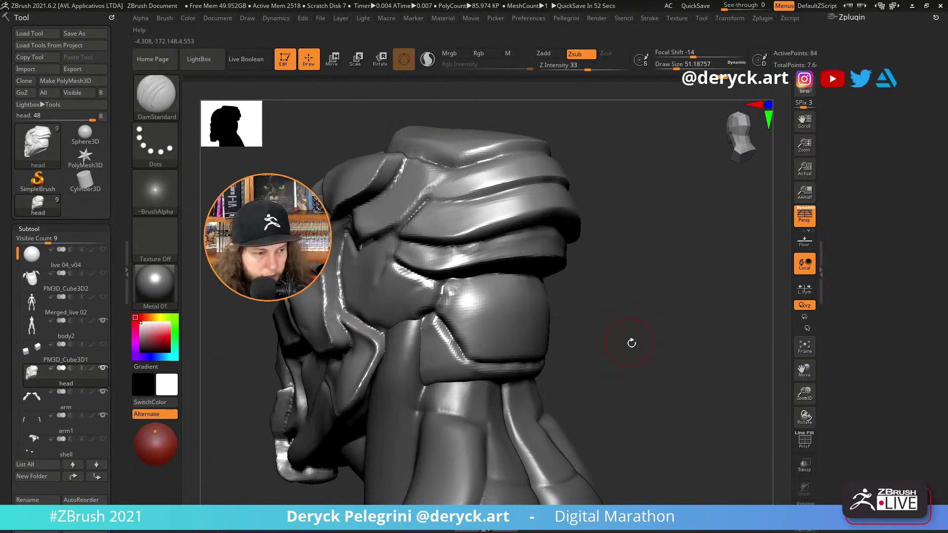
Deepen the groove along the lower edge of the ear-area plate, then frame the whole helmet.
{"action": "mouse_move", "coordinate": [632, 343]}
{"action": "left_mouse_down", "text": "alt"}
{"action": "mouse_move", "coordinate": [658, 298]}
{"action": "mouse_move", "coordinate": [665, 304]}
{"action": "left_mouse_up", "text": "alt"}
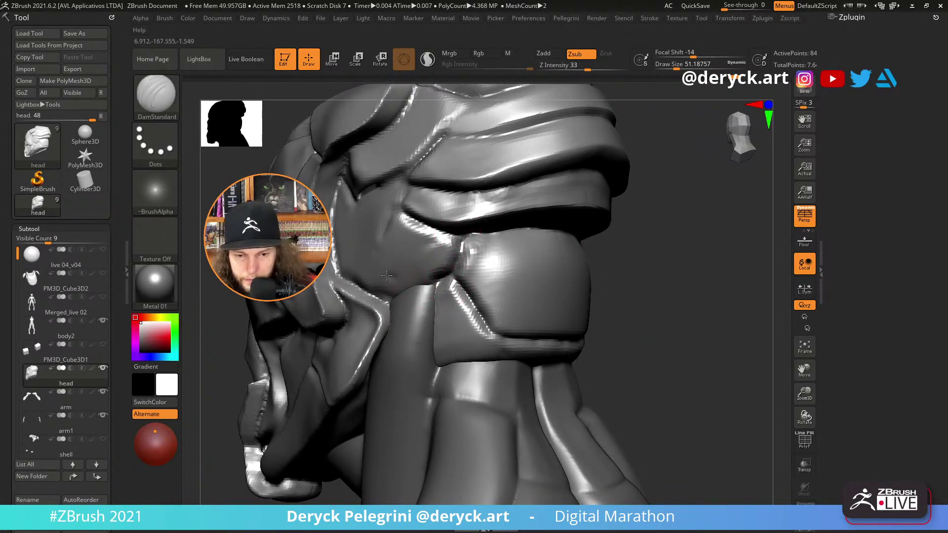
{"action": "left_click_drag", "start_coordinate": [389, 276], "coordinate": [434, 282]}
{"action": "mouse_move", "coordinate": [723, 316]}
{"action": "left_mouse_down"}
{"action": "mouse_move", "coordinate": [683, 339]}
{"action": "mouse_move", "coordinate": [554, 294]}
{"action": "mouse_move", "coordinate": [583, 296]}
{"action": "mouse_move", "coordinate": [529, 309]}
{"action": "mouse_move", "coordinate": [577, 307]}
{"action": "left_mouse_up"}
{"action": "key", "text": "f"}
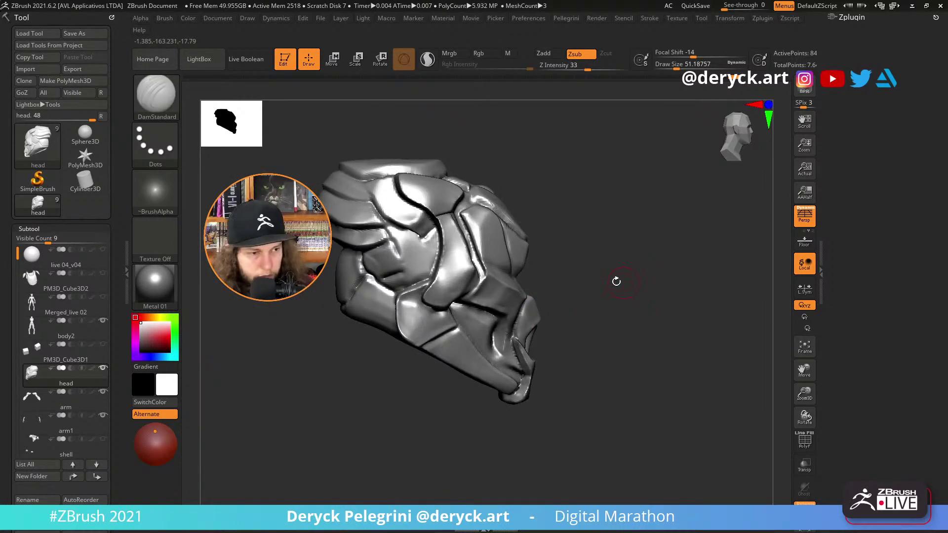
Deepen the crease between the cheek plate and the snout just below the eye socket with DamStandard.
{"action": "mouse_move", "coordinate": [627, 288]}
{"action": "left_mouse_down"}
{"action": "mouse_move", "coordinate": [528, 302]}
{"action": "mouse_move", "coordinate": [659, 292]}
{"action": "mouse_move", "coordinate": [609, 291]}
{"action": "mouse_move", "coordinate": [608, 379]}
{"action": "mouse_move", "coordinate": [618, 335]}
{"action": "left_mouse_up"}
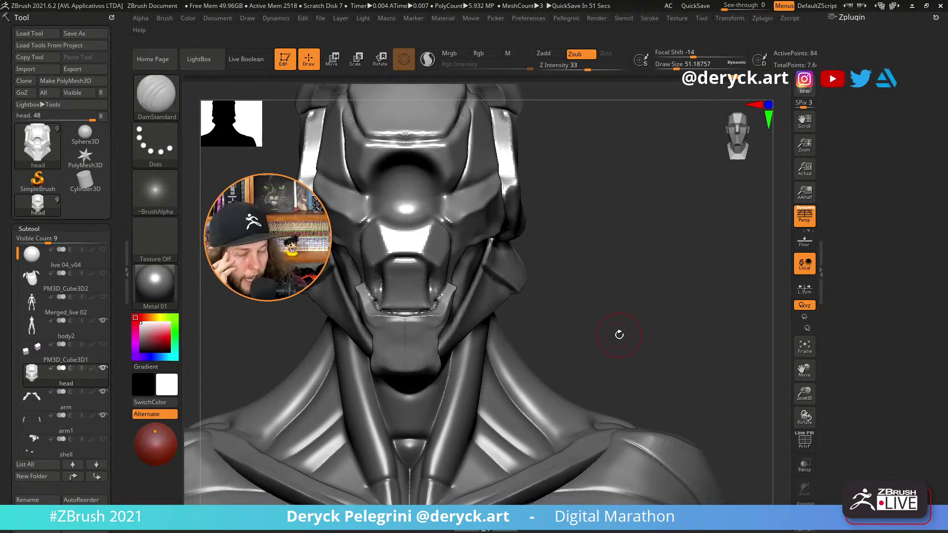
{"action": "mouse_move", "coordinate": [601, 303]}
{"action": "left_mouse_down", "text": "alt"}
{"action": "mouse_move", "coordinate": [679, 302]}
{"action": "mouse_move", "coordinate": [646, 322]}
{"action": "mouse_move", "coordinate": [645, 287]}
{"action": "mouse_move", "coordinate": [638, 311]}
{"action": "mouse_move", "coordinate": [673, 296]}
{"action": "mouse_move", "coordinate": [672, 329]}
{"action": "mouse_move", "coordinate": [645, 327]}
{"action": "mouse_move", "coordinate": [665, 315]}
{"action": "left_mouse_up", "text": "alt"}
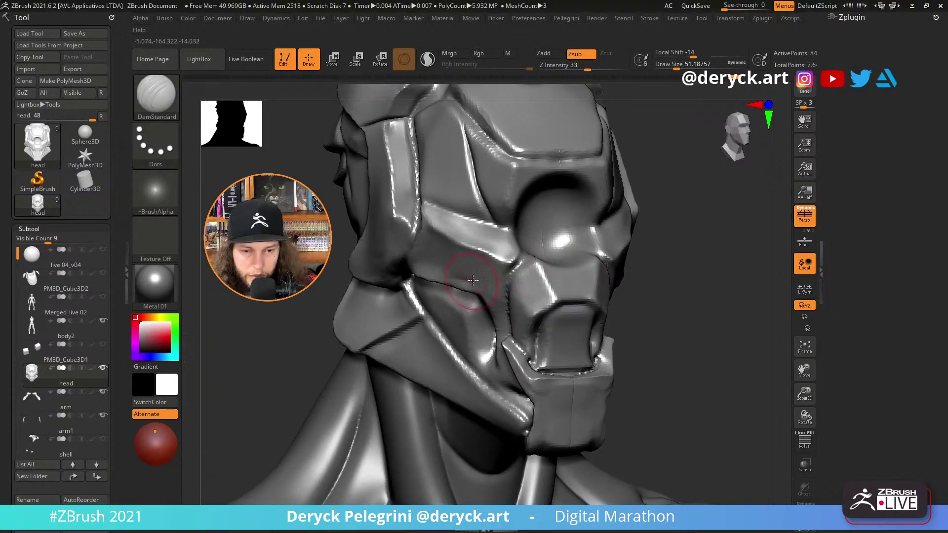
{"action": "left_click_drag", "start_coordinate": [521, 259], "coordinate": [510, 285]}
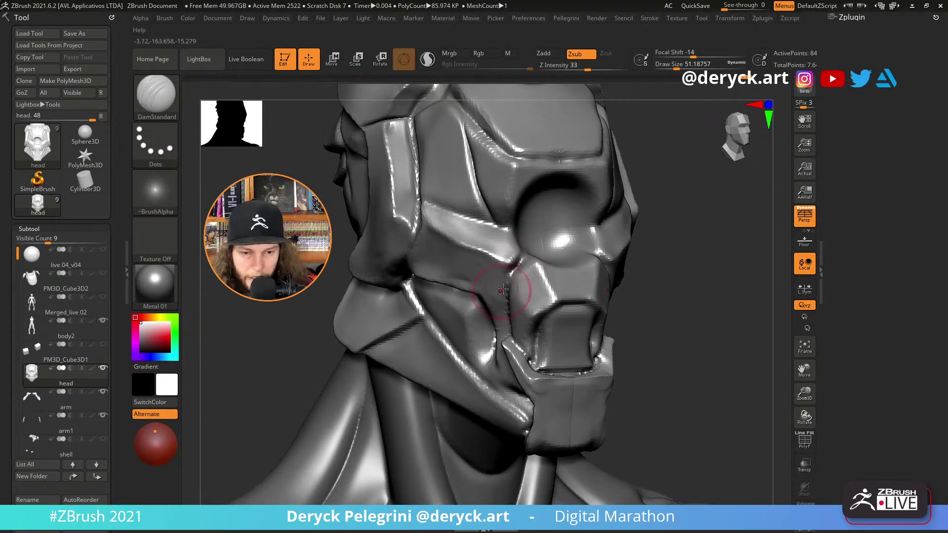
{"action": "left_click_drag", "start_coordinate": [702, 347], "coordinate": [665, 287], "text": "alt"}
{"action": "left_click_drag", "start_coordinate": [666, 287], "coordinate": [679, 313]}
Sharpen the upper rim of the mouth opening on the snout with DamStandard.
{"action": "mouse_move", "coordinate": [584, 303]}
{"action": "left_mouse_down"}
{"action": "mouse_move", "coordinate": [523, 306]}
{"action": "mouse_move", "coordinate": [563, 317]}
{"action": "left_mouse_up"}
{"action": "left_click_drag", "start_coordinate": [741, 296], "coordinate": [504, 255]}
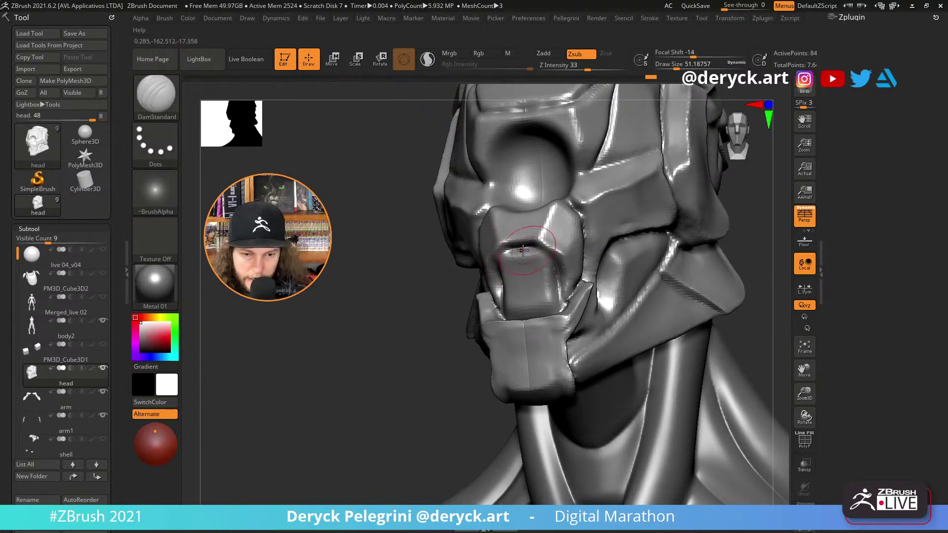
{"action": "left_click_drag", "start_coordinate": [516, 239], "coordinate": [563, 232]}
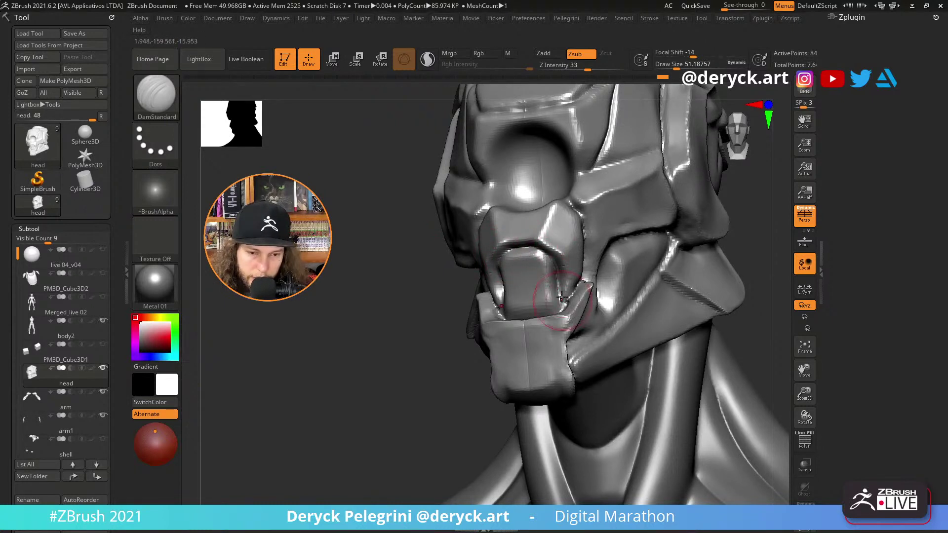
Carve the crease between the cheek and the chin guard, and define the groove along the jaw plate's upper edge.
{"action": "right_click_drag", "start_coordinate": [562, 297], "coordinate": [438, 304]}
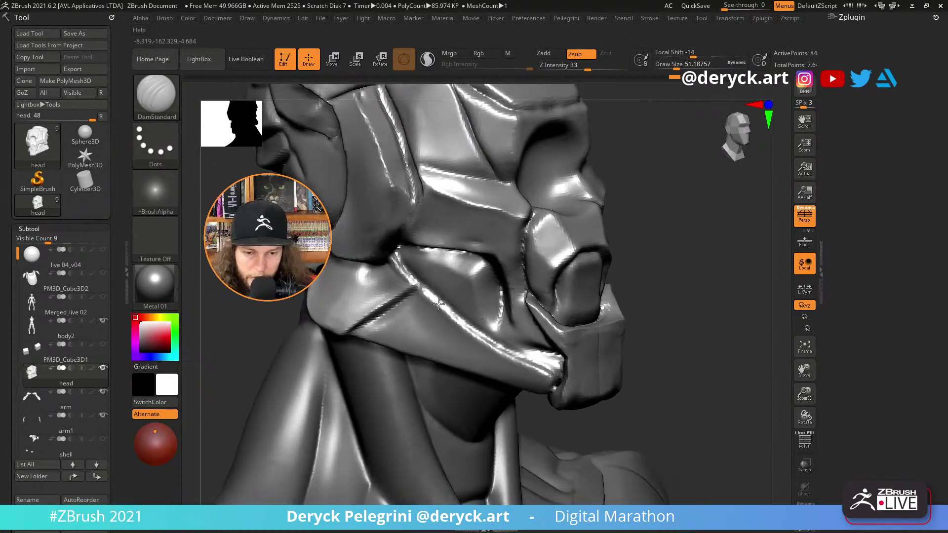
{"action": "left_click_drag", "start_coordinate": [679, 345], "coordinate": [677, 310]}
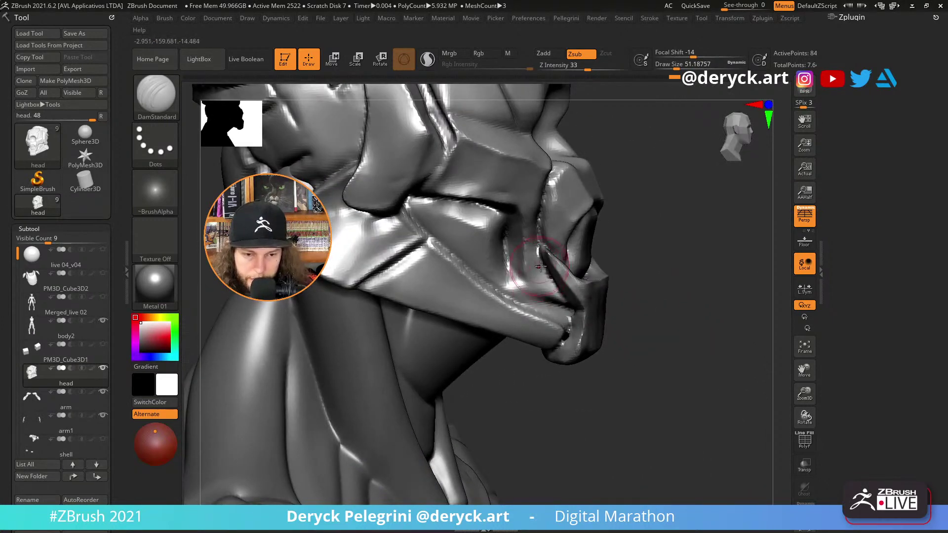
{"action": "left_click_drag", "start_coordinate": [540, 266], "coordinate": [565, 335]}
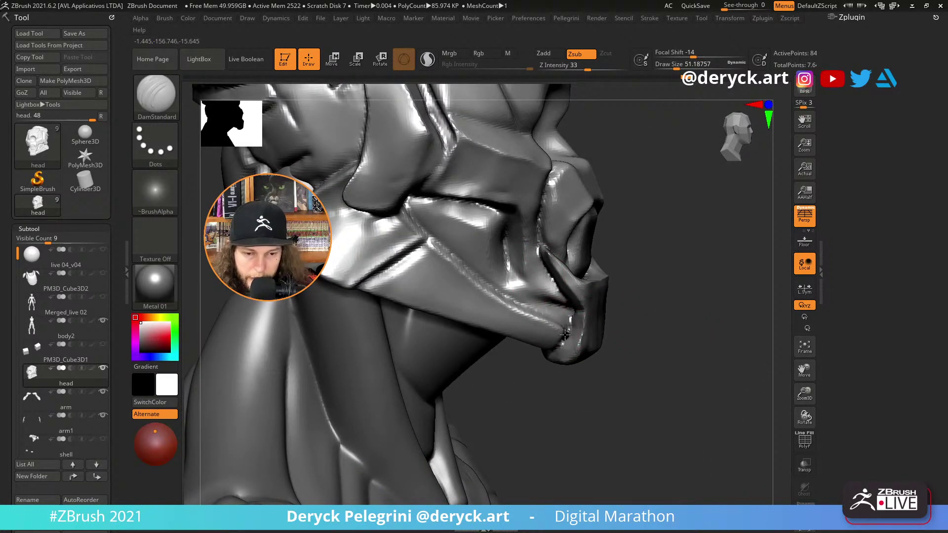
{"action": "left_click_drag", "start_coordinate": [675, 331], "coordinate": [652, 316]}
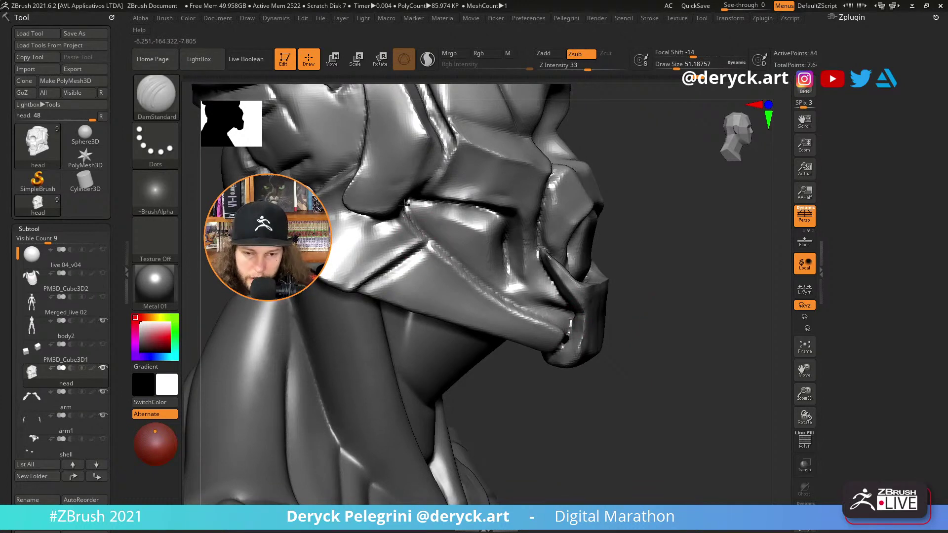
{"action": "left_click_drag", "start_coordinate": [437, 245], "coordinate": [557, 322]}
{"action": "left_click_drag", "start_coordinate": [684, 306], "coordinate": [640, 304]}
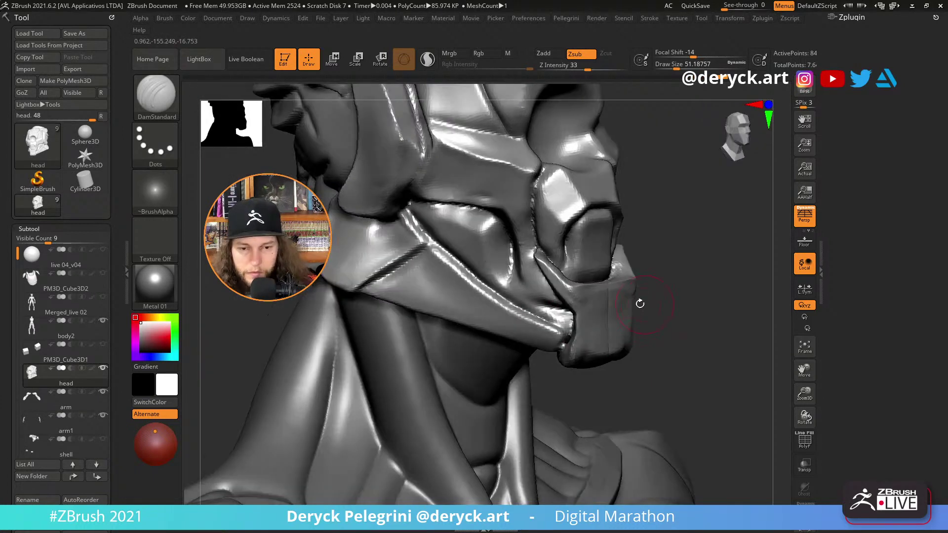
Deepen the upper corner and lower end of the groove around the recessed cheek panel with DamStandard.
{"action": "mouse_move", "coordinate": [641, 250]}
{"action": "left_mouse_down"}
{"action": "mouse_move", "coordinate": [662, 304]}
{"action": "mouse_move", "coordinate": [349, 253]}
{"action": "mouse_move", "coordinate": [357, 276]}
{"action": "left_mouse_up"}
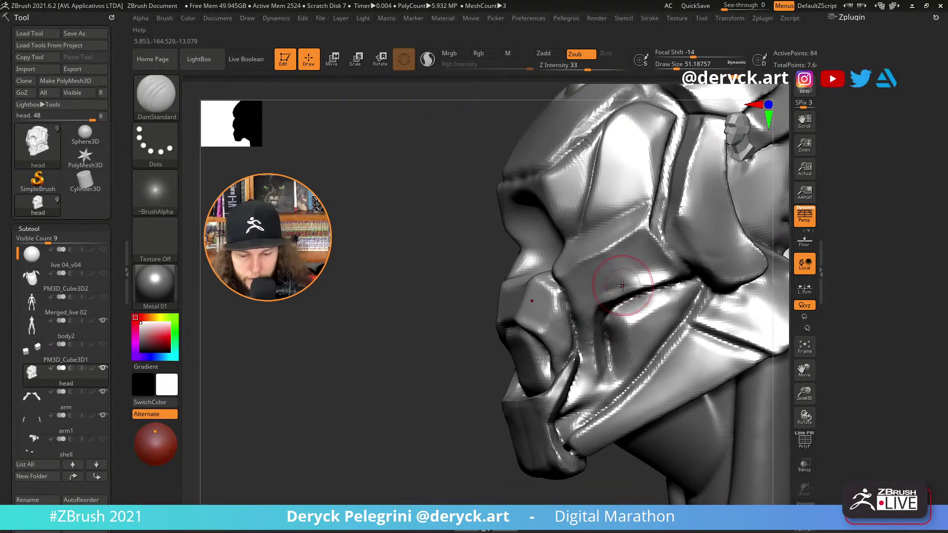
{"action": "left_click_drag", "start_coordinate": [633, 294], "coordinate": [610, 316]}
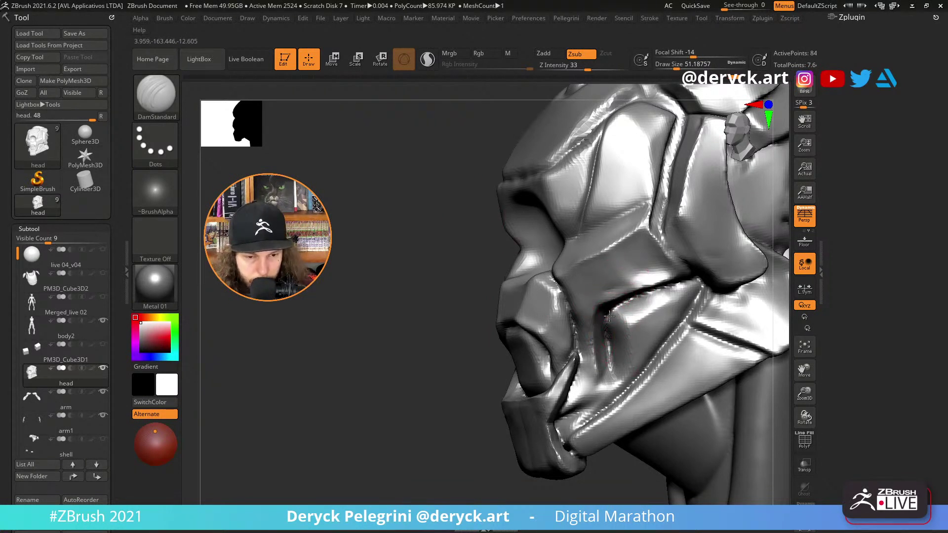
{"action": "mouse_move", "coordinate": [613, 385]}
{"action": "left_mouse_down"}
{"action": "mouse_move", "coordinate": [595, 368]}
{"action": "mouse_move", "coordinate": [623, 398]}
{"action": "mouse_move", "coordinate": [596, 416]}
{"action": "left_mouse_up"}
{"action": "mouse_move", "coordinate": [419, 435]}
{"action": "left_mouse_down"}
{"action": "mouse_move", "coordinate": [247, 324]}
{"action": "mouse_move", "coordinate": [322, 361]}
{"action": "mouse_move", "coordinate": [348, 348]}
{"action": "mouse_move", "coordinate": [277, 326]}
{"action": "mouse_move", "coordinate": [311, 314]}
{"action": "mouse_move", "coordinate": [269, 313]}
{"action": "mouse_move", "coordinate": [266, 322]}
{"action": "mouse_move", "coordinate": [265, 315]}
{"action": "left_mouse_up"}
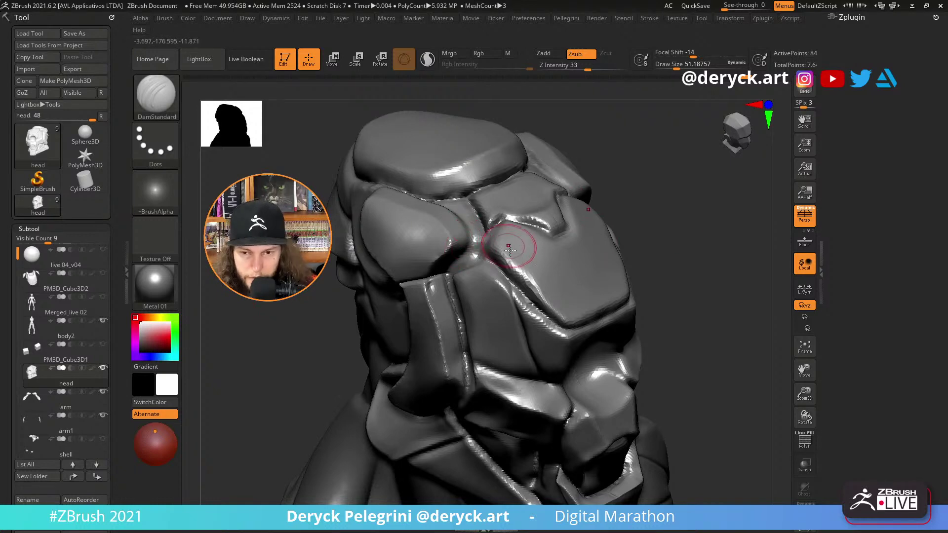
Save the tool to disk as a new version named live 05_v01.
{"action": "key", "text": "ctrl"}
{"action": "mouse_move", "coordinate": [676, 260]}
{"action": "left_mouse_down"}
{"action": "mouse_move", "coordinate": [615, 224]}
{"action": "mouse_move", "coordinate": [643, 273]}
{"action": "mouse_move", "coordinate": [592, 253]}
{"action": "mouse_move", "coordinate": [550, 161]}
{"action": "left_mouse_up"}
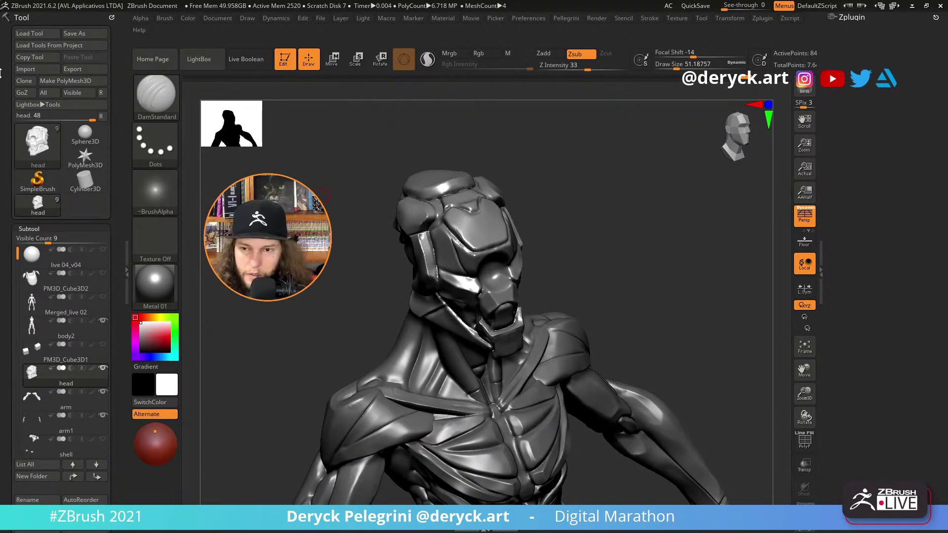
{"action": "left_click", "coordinate": [25, 16]}
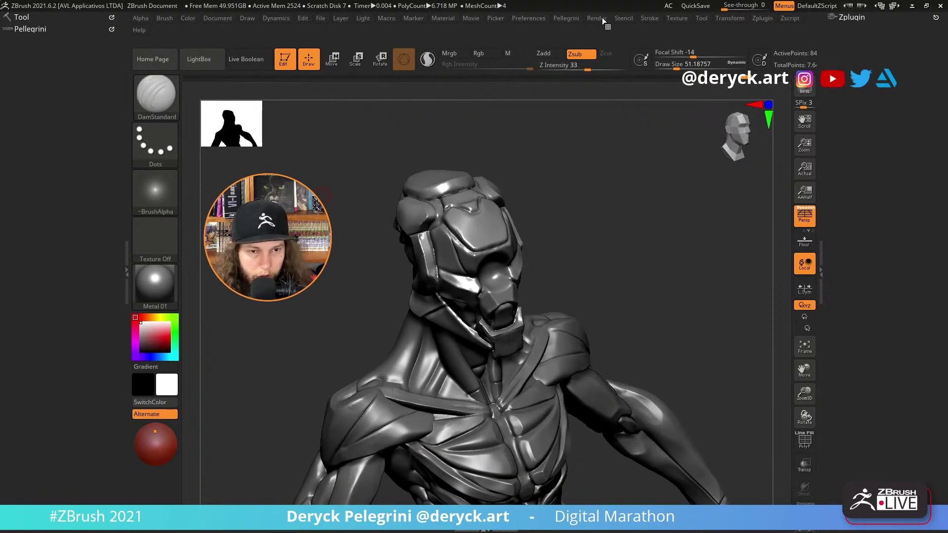
{"action": "left_click", "coordinate": [601, 18]}
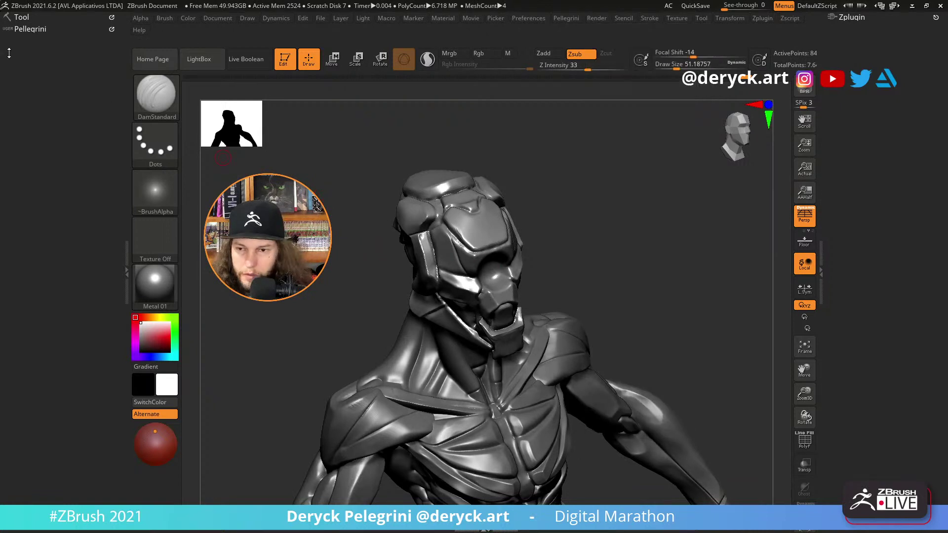
{"action": "left_click", "coordinate": [21, 18]}
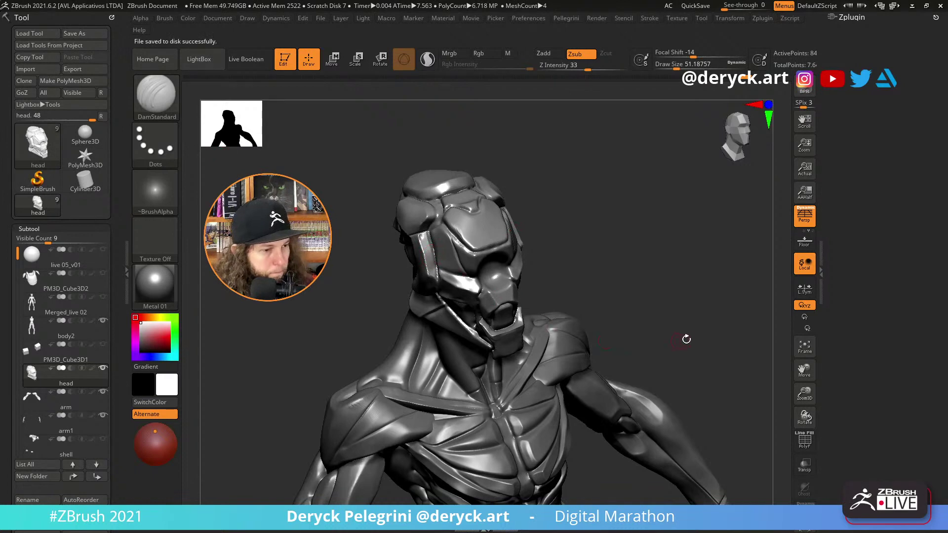
Look through the map types and export settings offered by Multi Map Exporter.
{"action": "left_click_drag", "start_coordinate": [752, 265], "coordinate": [645, 212]}
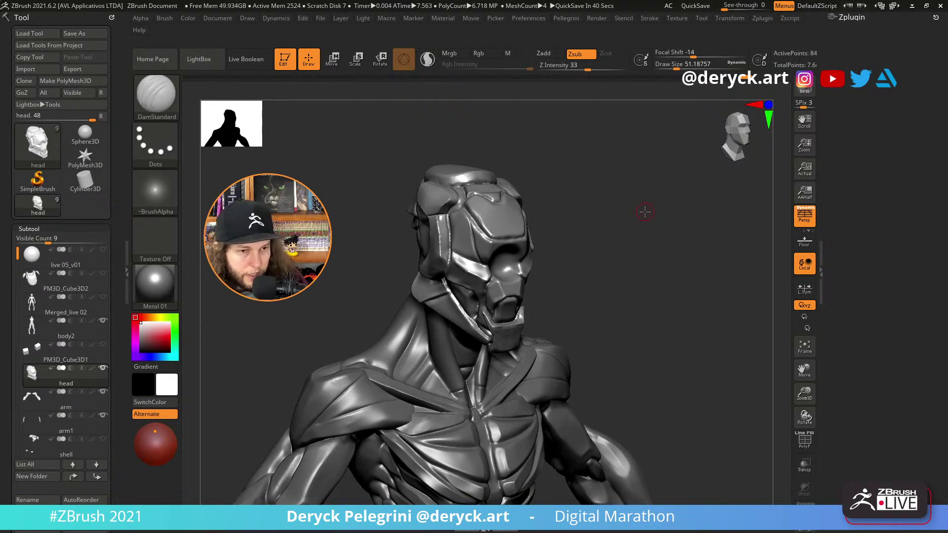
{"action": "left_click", "coordinate": [846, 18]}
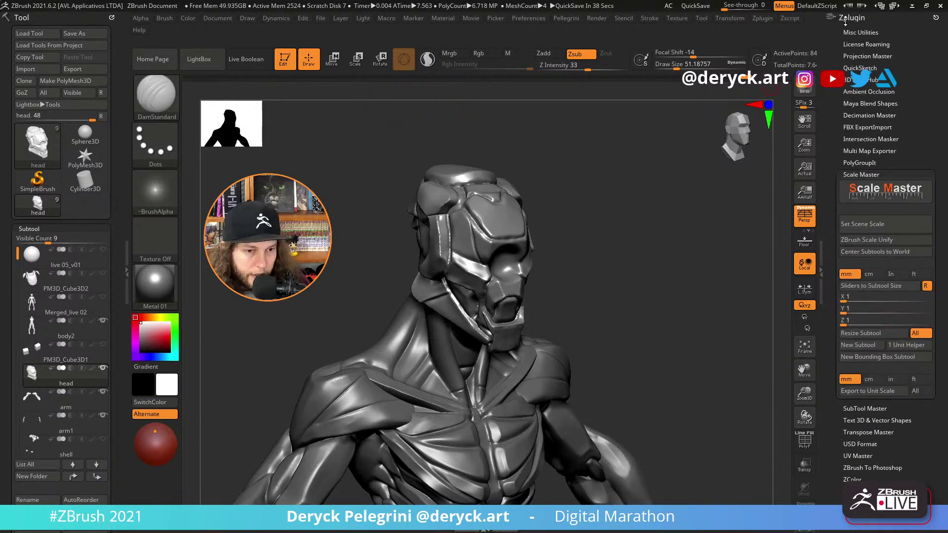
{"action": "left_click", "coordinate": [854, 153]}
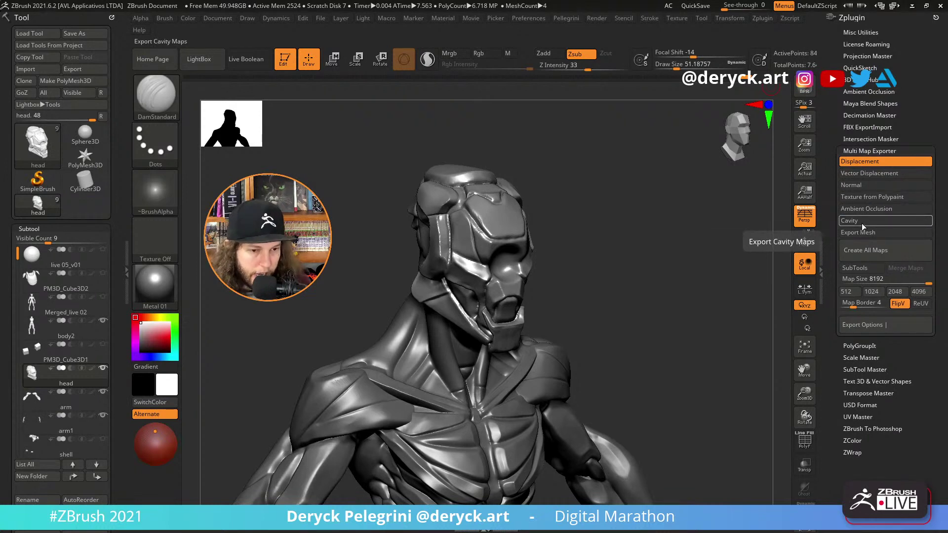
{"action": "left_click", "coordinate": [869, 151]}
Examine the helmet panels and upper torso from the front, three-quarter and side angles.
{"action": "left_click_drag", "start_coordinate": [684, 218], "coordinate": [642, 249]}
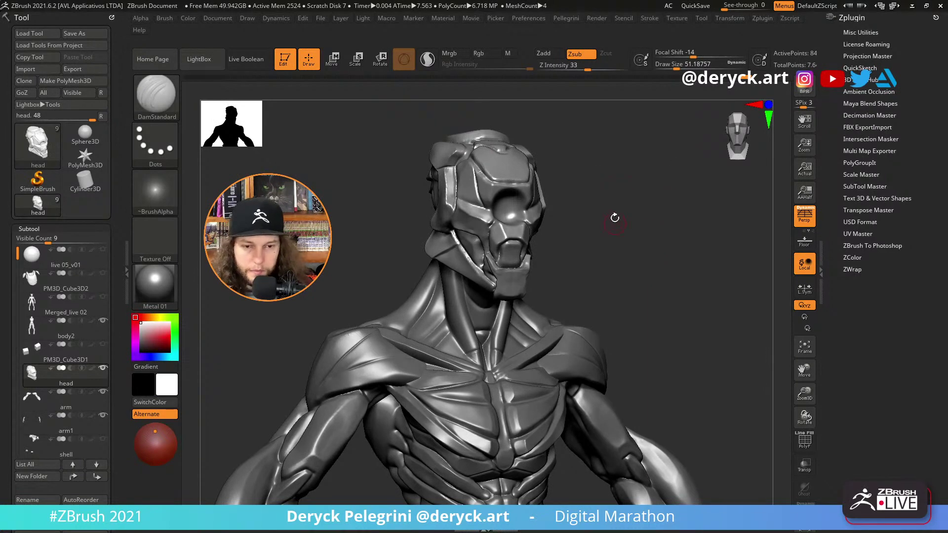
{"action": "left_click_drag", "start_coordinate": [631, 214], "coordinate": [575, 275]}
{"action": "left_click_drag", "start_coordinate": [608, 238], "coordinate": [594, 239]}
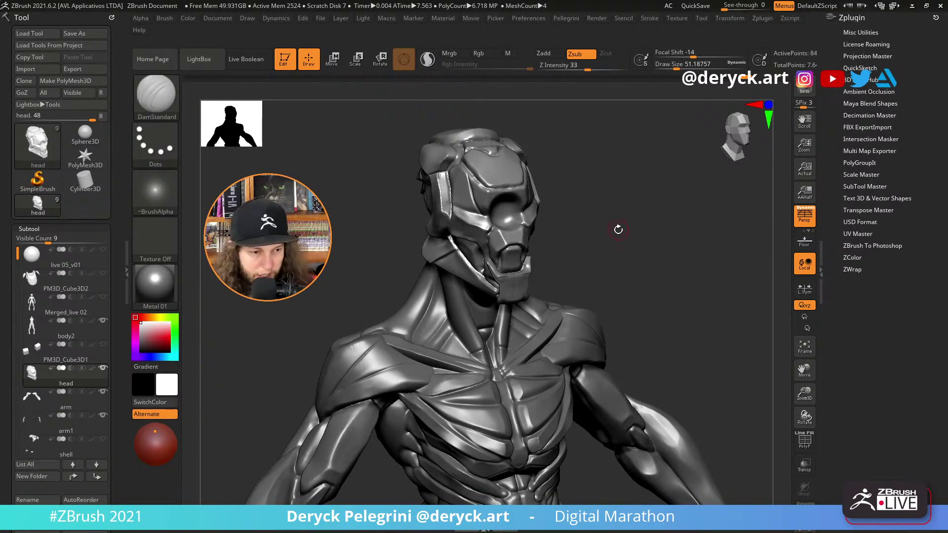
{"action": "left_click_drag", "start_coordinate": [611, 232], "coordinate": [645, 221]}
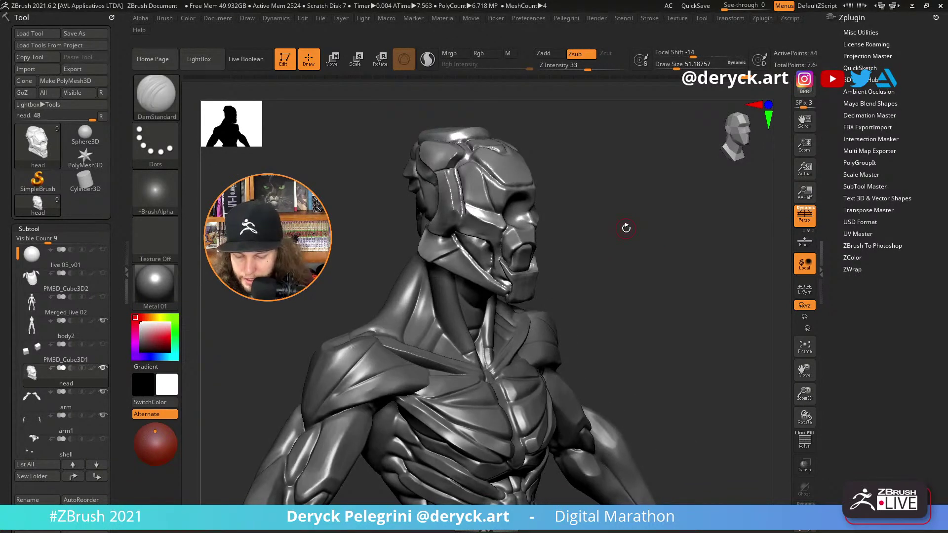
{"action": "left_click_drag", "start_coordinate": [606, 254], "coordinate": [655, 285]}
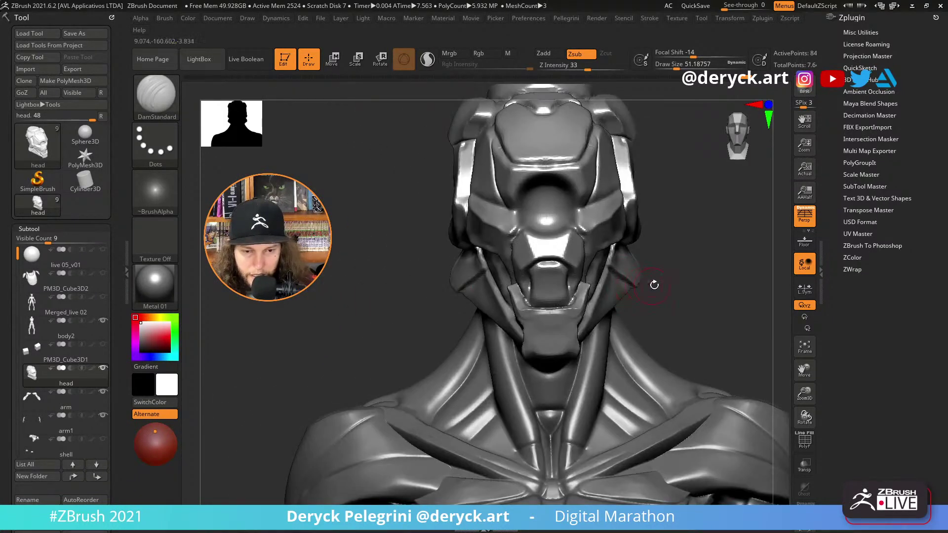
{"action": "left_click_drag", "start_coordinate": [387, 214], "coordinate": [345, 235]}
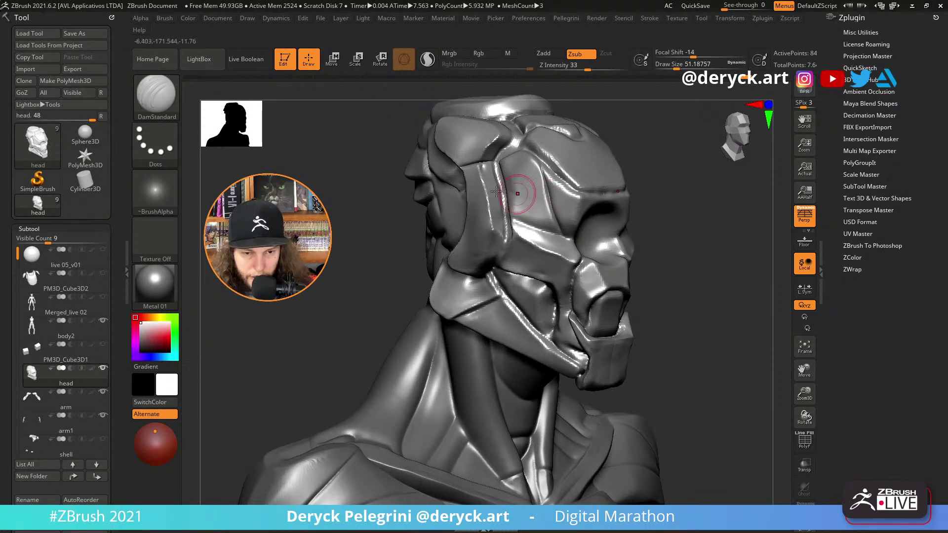
{"action": "left_click_drag", "start_coordinate": [326, 185], "coordinate": [329, 172]}
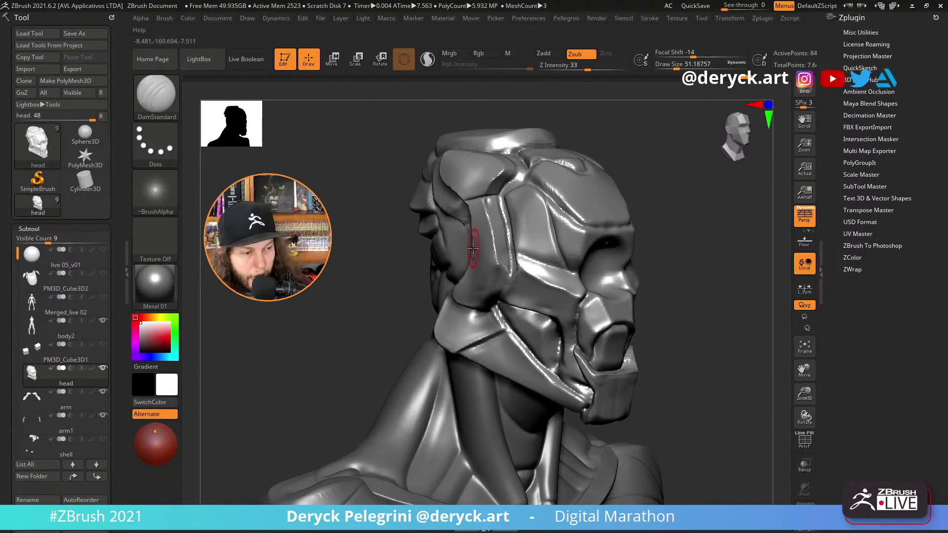
{"action": "left_click_drag", "start_coordinate": [344, 193], "coordinate": [341, 237]}
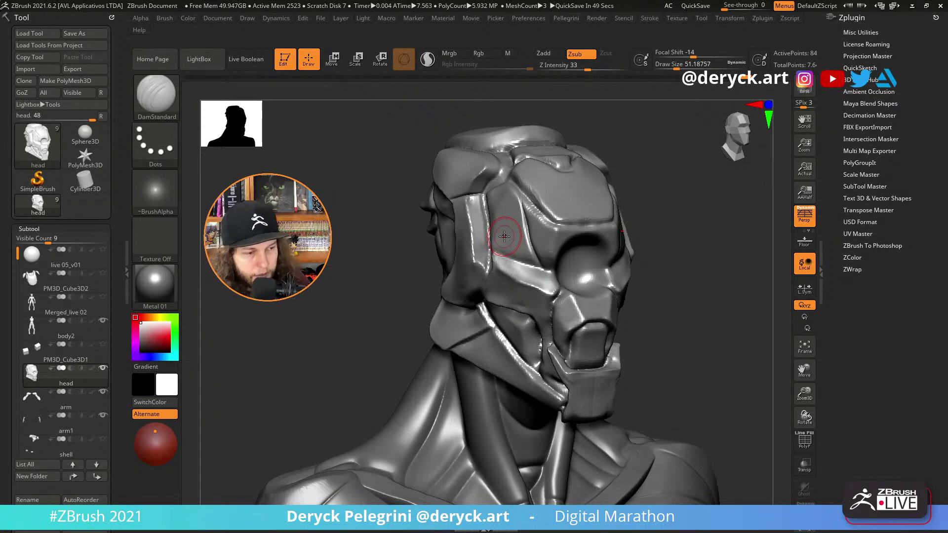
Sharpen the groove along the upper and front edges of the small block behind the helmet's ear area with DamStandard.
{"action": "left_click_drag", "start_coordinate": [335, 239], "coordinate": [425, 238]}
{"action": "right_click_drag", "start_coordinate": [347, 223], "coordinate": [429, 291]}
{"action": "right_click_drag", "start_coordinate": [414, 252], "coordinate": [457, 232]}
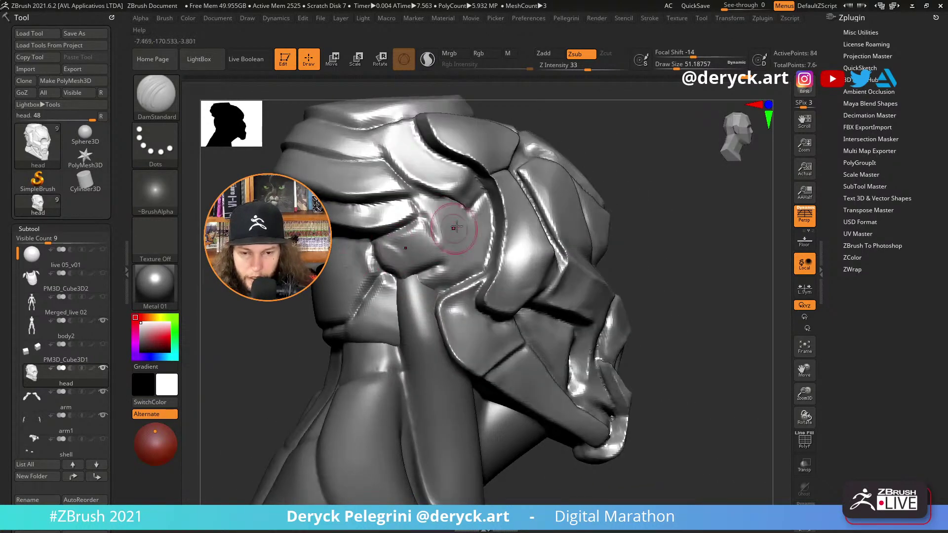
{"action": "left_click_drag", "start_coordinate": [422, 212], "coordinate": [443, 260]}
{"action": "left_click_drag", "start_coordinate": [405, 224], "coordinate": [424, 216]}
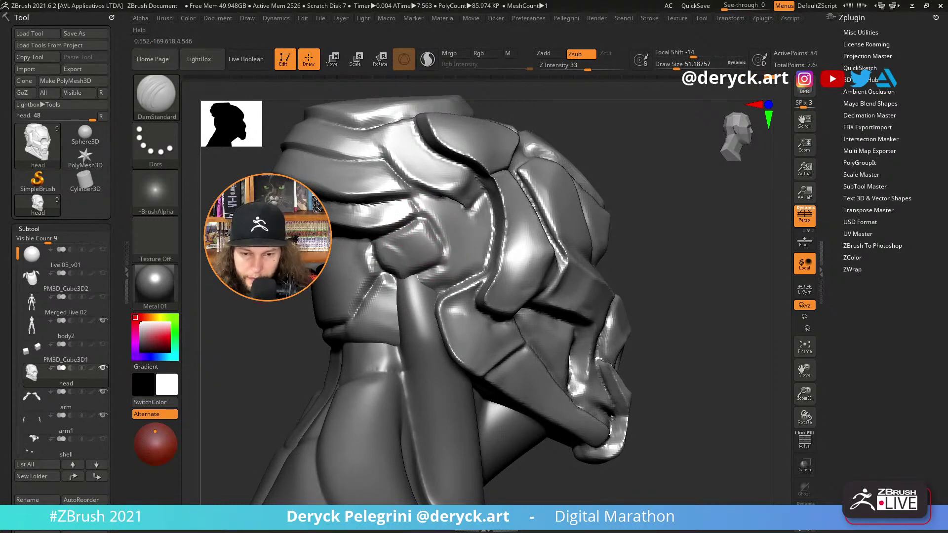
{"action": "right_click_drag", "start_coordinate": [424, 216], "coordinate": [395, 259]}
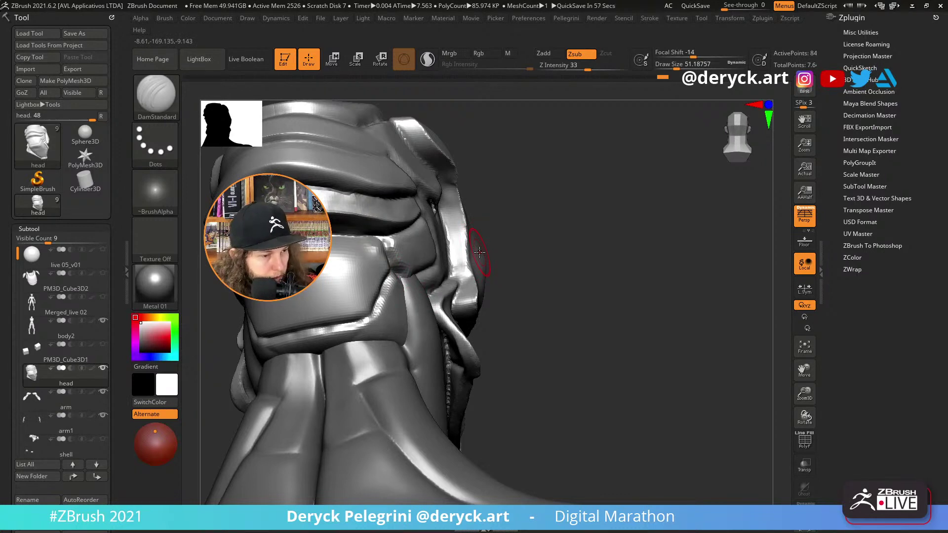
{"action": "left_click_drag", "start_coordinate": [570, 283], "coordinate": [528, 304]}
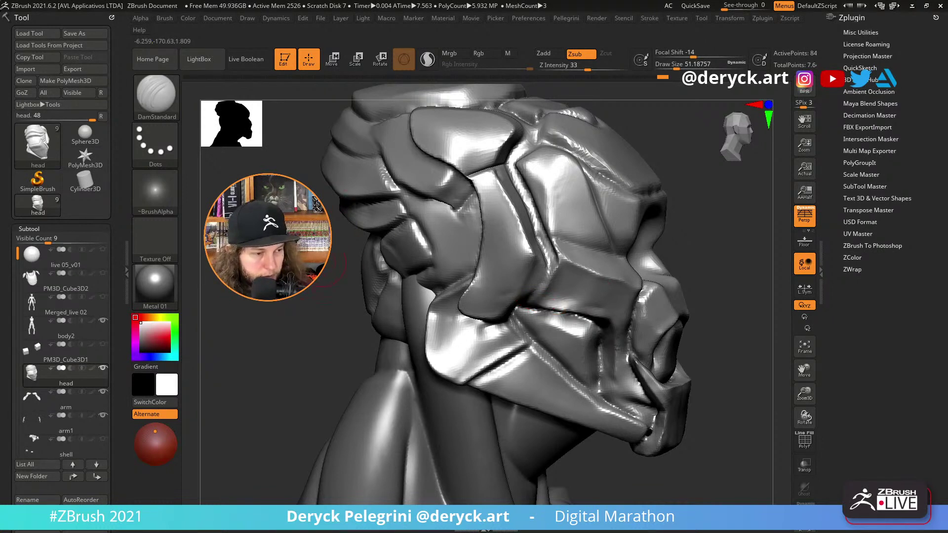
{"action": "left_click_drag", "start_coordinate": [322, 263], "coordinate": [227, 260]}
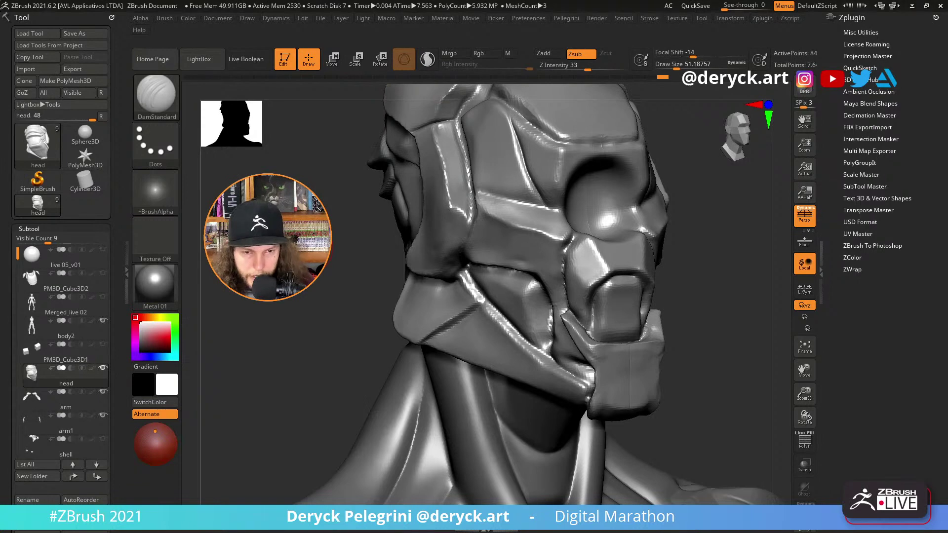
Try to smooth the corner where the side plate meets the jaw plate, and undo the last two changes.
{"action": "left_click_drag", "start_coordinate": [706, 277], "coordinate": [647, 242]}
{"action": "left_click_drag", "start_coordinate": [657, 286], "coordinate": [689, 292]}
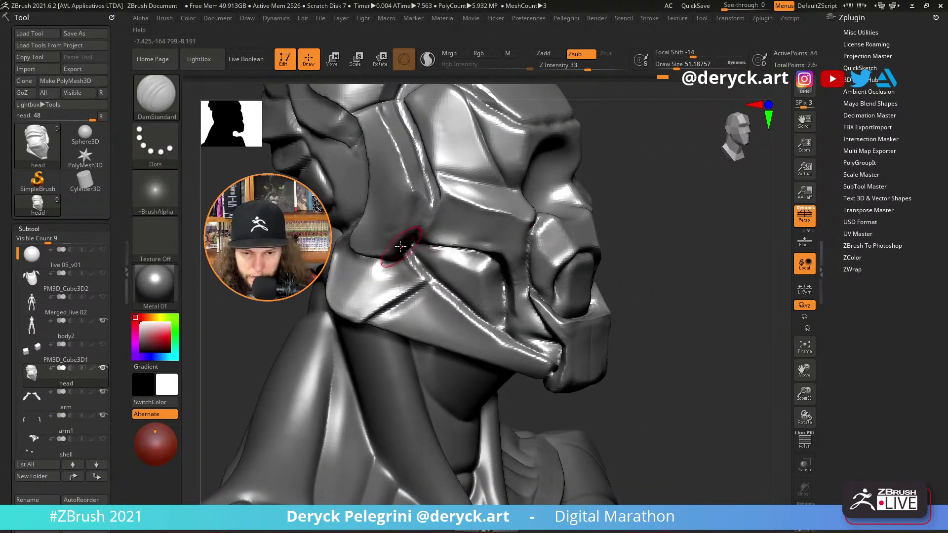
{"action": "left_click_drag", "start_coordinate": [400, 246], "coordinate": [425, 271], "text": "shift"}
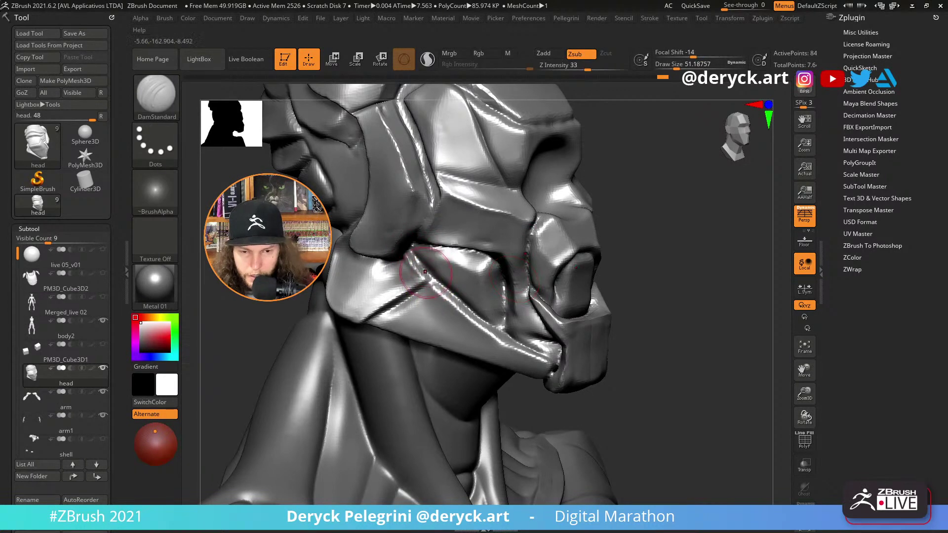
{"action": "left_click_drag", "start_coordinate": [654, 277], "coordinate": [645, 254]}
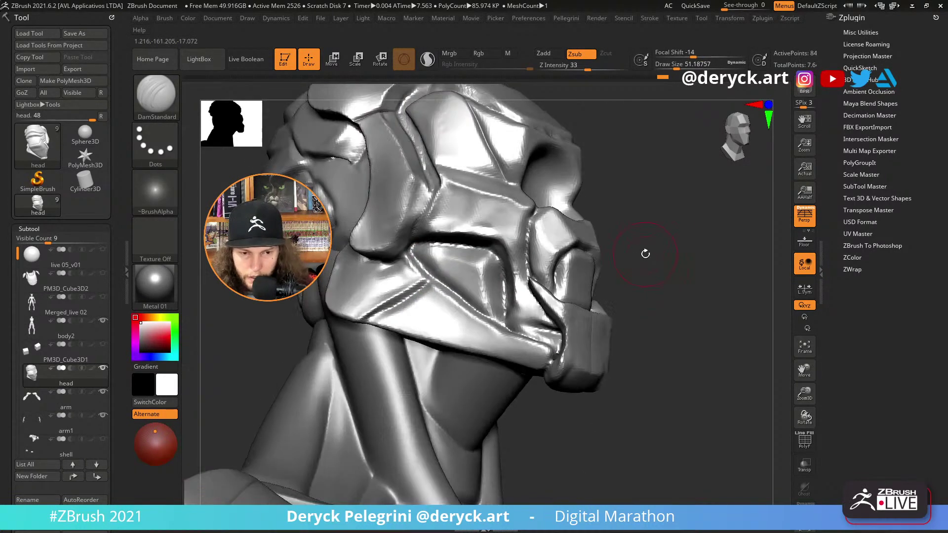
{"action": "mouse_move", "coordinate": [296, 324]}
{"action": "left_mouse_down"}
{"action": "mouse_move", "coordinate": [259, 331]}
{"action": "mouse_move", "coordinate": [402, 286]}
{"action": "mouse_move", "coordinate": [370, 306]}
{"action": "mouse_move", "coordinate": [346, 293]}
{"action": "mouse_move", "coordinate": [361, 288]}
{"action": "mouse_move", "coordinate": [360, 307]}
{"action": "mouse_move", "coordinate": [379, 283]}
{"action": "left_mouse_up"}
{"action": "key", "text": "ctrl+z"}
{"action": "key", "text": "ctrl+z"}
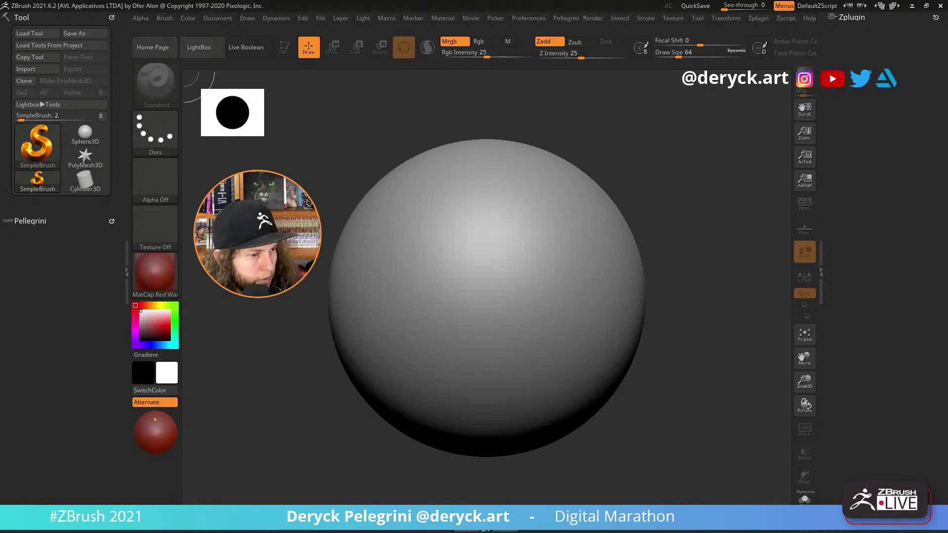
{"action": "left_click", "coordinate": [199, 47]}
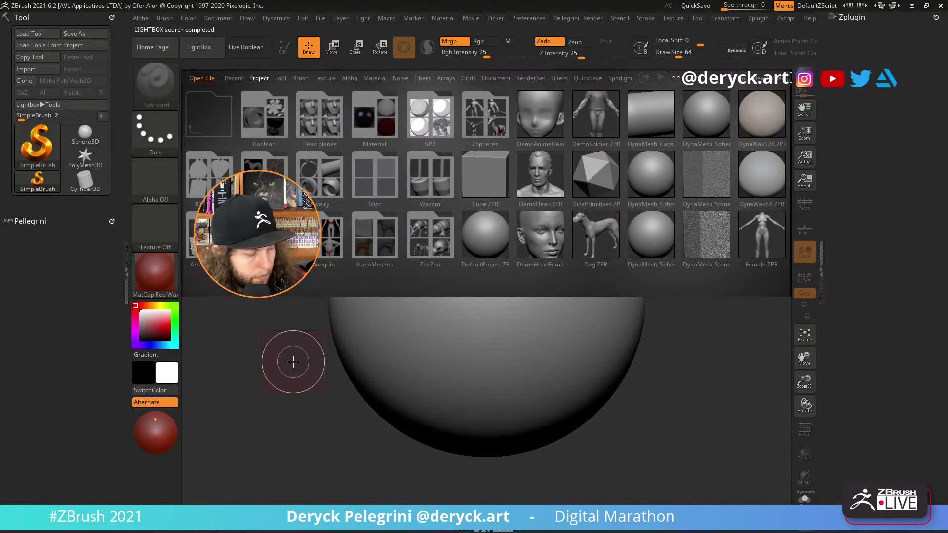
{"action": "key", "text": "comma"}
{"action": "left_click_drag", "start_coordinate": [404, 254], "coordinate": [508, 317]}
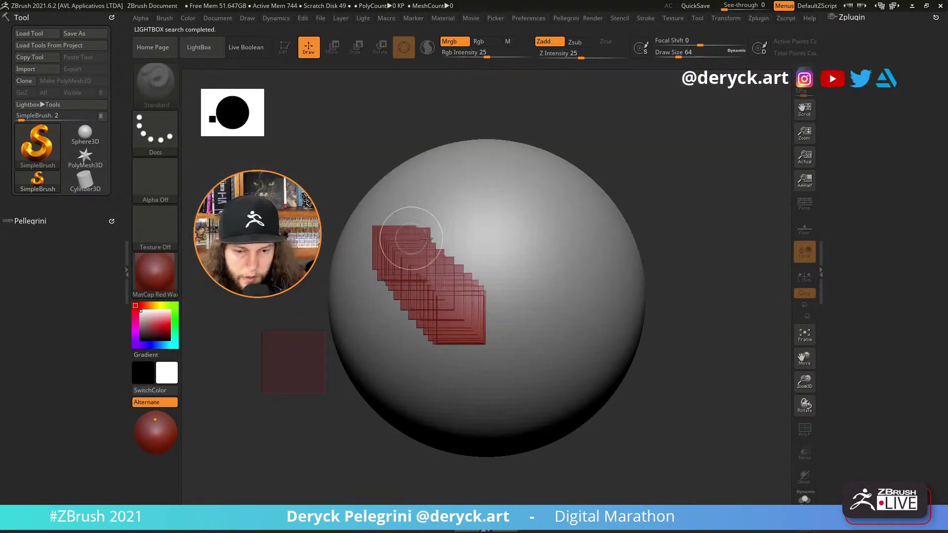
{"action": "key", "text": "ctrl+n"}
Draw a Sphere3D on the empty canvas, switch it to edit mode and frame it.
{"action": "left_click", "coordinate": [85, 133]}
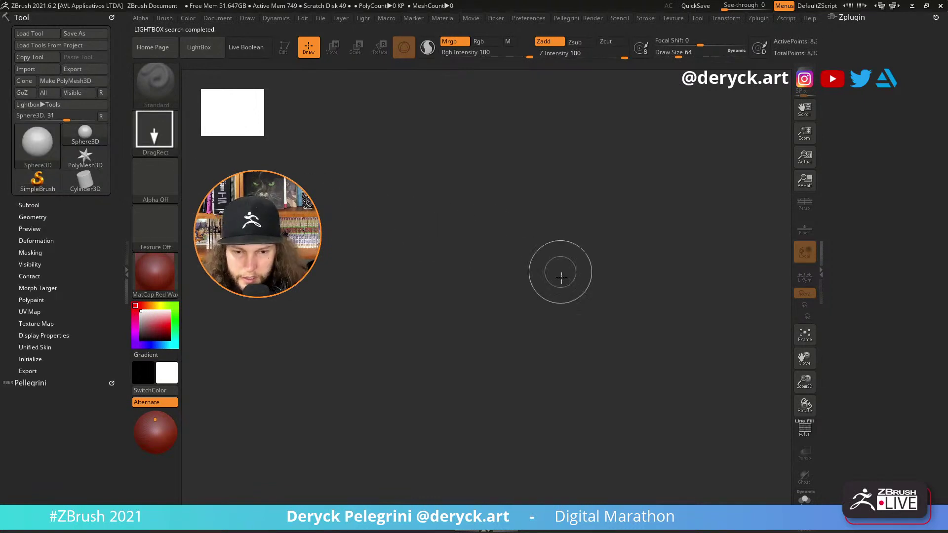
{"action": "left_click_drag", "start_coordinate": [521, 261], "coordinate": [525, 339]}
{"action": "key", "text": "t"}
{"action": "key", "text": "f"}
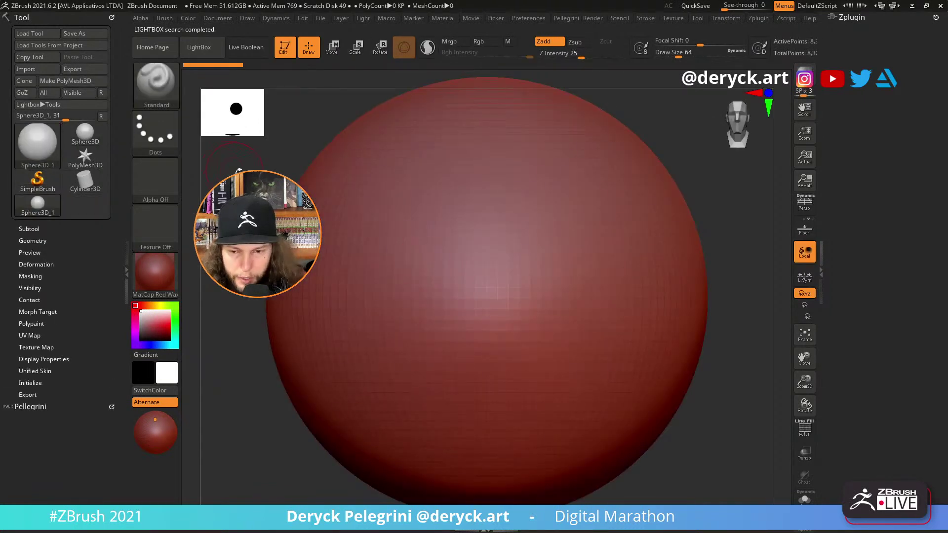
{"action": "key", "text": "f"}
Choose the DamStandard brush and convert the sphere to a PolyMesh3D for sculpting.
{"action": "key", "text": "b"}
{"action": "key", "text": "d"}
{"action": "key", "text": "s"}
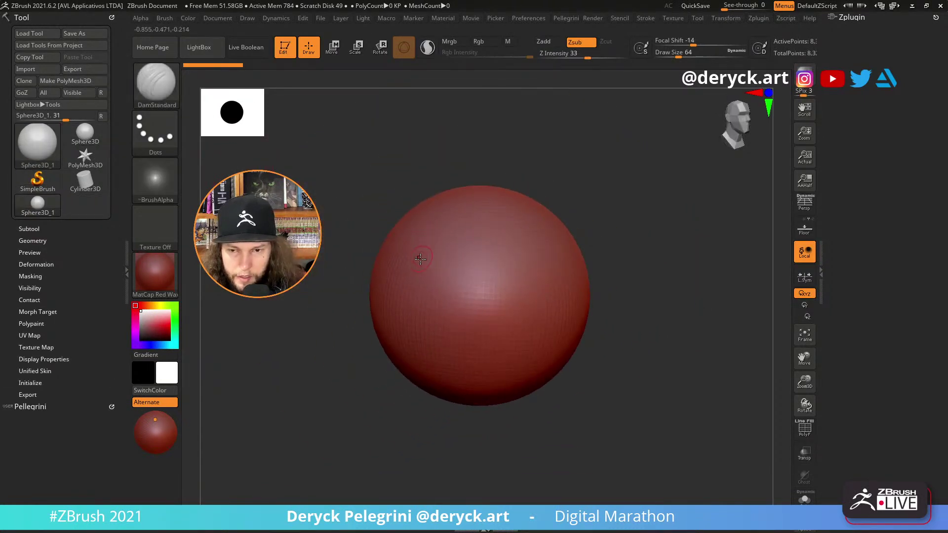
{"action": "left_click", "coordinate": [432, 264]}
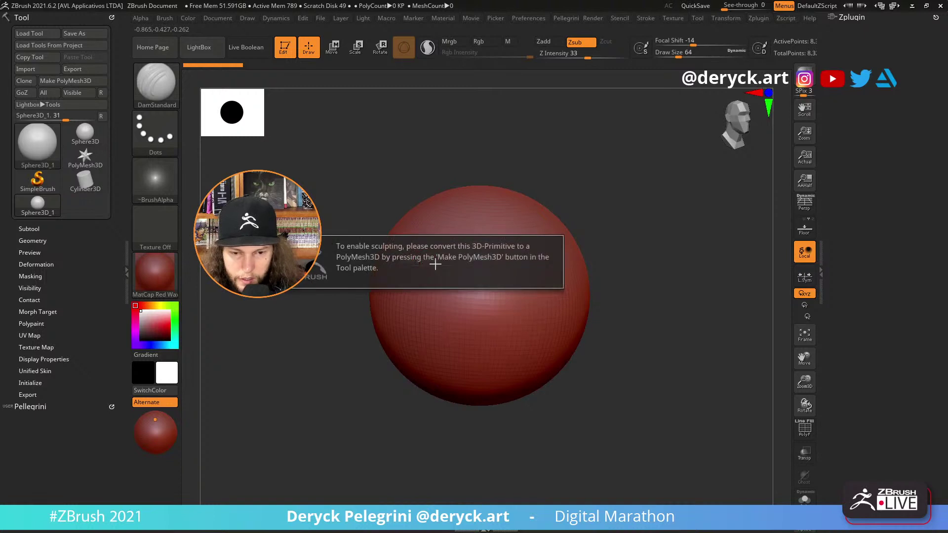
{"action": "left_click", "coordinate": [65, 80]}
Carve test grooves into the sphere with DamStandard, using draw sizes of about 197 and 145.
{"action": "key", "text": "s"}
{"action": "left_click_drag", "start_coordinate": [446, 274], "coordinate": [462, 275]}
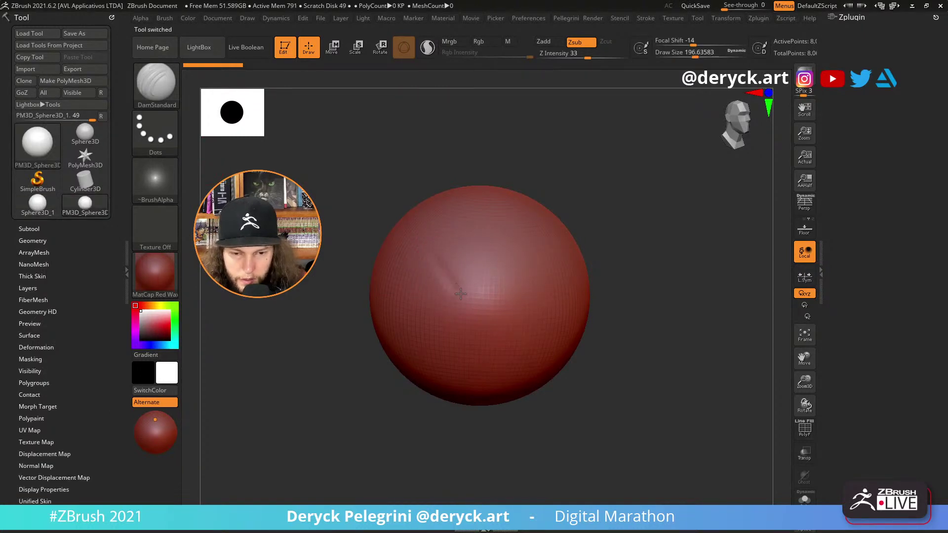
{"action": "mouse_move", "coordinate": [474, 311]}
{"action": "left_mouse_down"}
{"action": "mouse_move", "coordinate": [420, 257]}
{"action": "mouse_move", "coordinate": [477, 331]}
{"action": "left_mouse_up"}
{"action": "key", "text": "s"}
{"action": "left_click_drag", "start_coordinate": [455, 288], "coordinate": [448, 289]}
{"action": "mouse_move", "coordinate": [363, 277]}
{"action": "left_mouse_down"}
{"action": "mouse_move", "coordinate": [282, 261]}
{"action": "mouse_move", "coordinate": [334, 260]}
{"action": "left_mouse_up"}
{"action": "key", "text": "f"}
{"action": "mouse_move", "coordinate": [431, 235]}
{"action": "left_mouse_down"}
{"action": "mouse_move", "coordinate": [543, 281]}
{"action": "mouse_move", "coordinate": [434, 356]}
{"action": "left_mouse_up"}
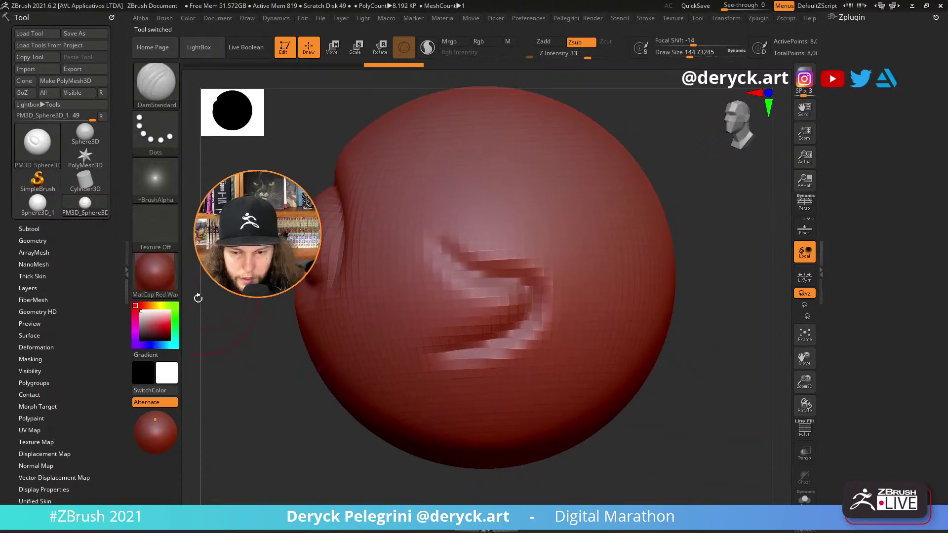
Apply the BasicMaterial standard material to the test sphere.
{"action": "key", "text": "m"}
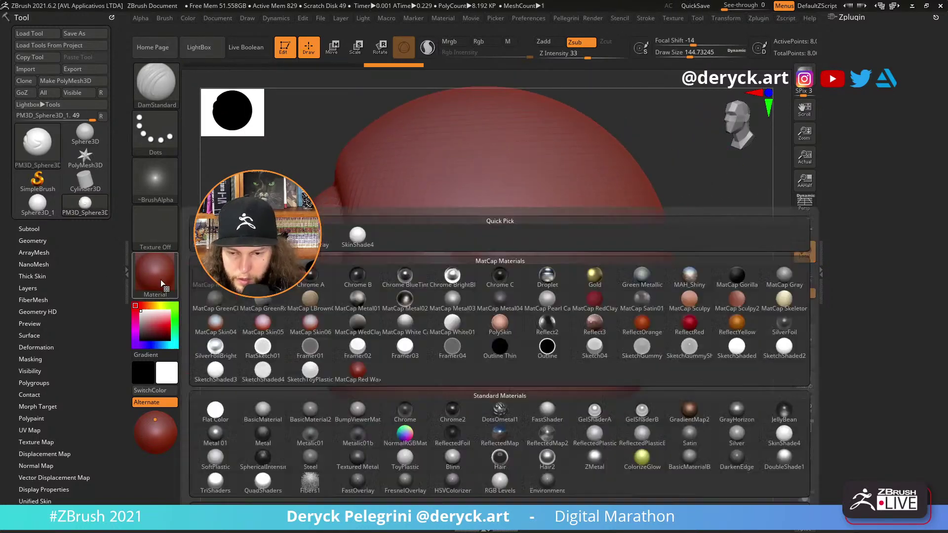
{"action": "left_click", "coordinate": [262, 412]}
{"action": "left_click_drag", "start_coordinate": [708, 228], "coordinate": [601, 268]}
{"action": "left_click_drag", "start_coordinate": [507, 245], "coordinate": [467, 165]}
{"action": "left_click_drag", "start_coordinate": [365, 185], "coordinate": [289, 205]}
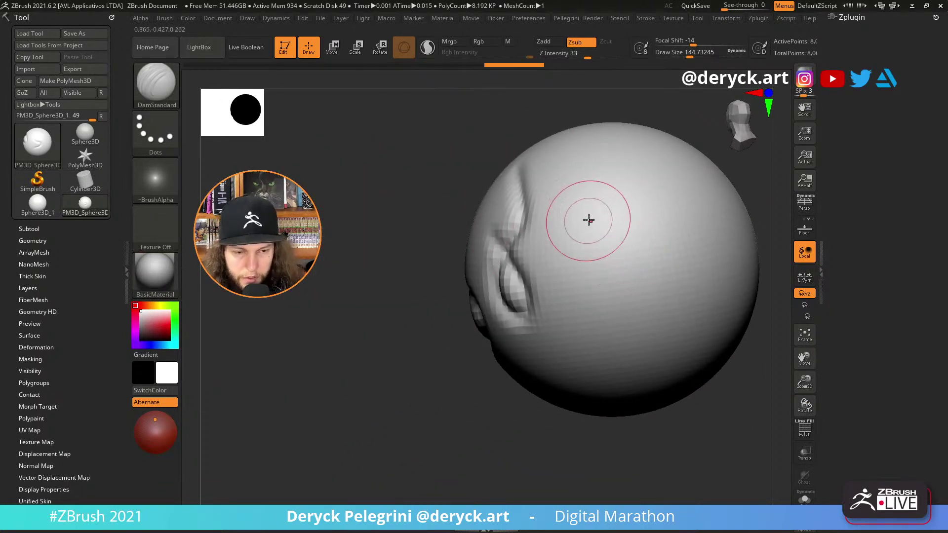
Carve looping and curved test grooves across the sphere with DamStandard at a draw size of about 71.
{"action": "right_click_drag", "start_coordinate": [603, 217], "coordinate": [455, 244]}
{"action": "mouse_move", "coordinate": [432, 236]}
{"action": "left_mouse_down"}
{"action": "mouse_move", "coordinate": [496, 280]}
{"action": "mouse_move", "coordinate": [457, 306]}
{"action": "left_mouse_up"}
{"action": "key", "text": "s"}
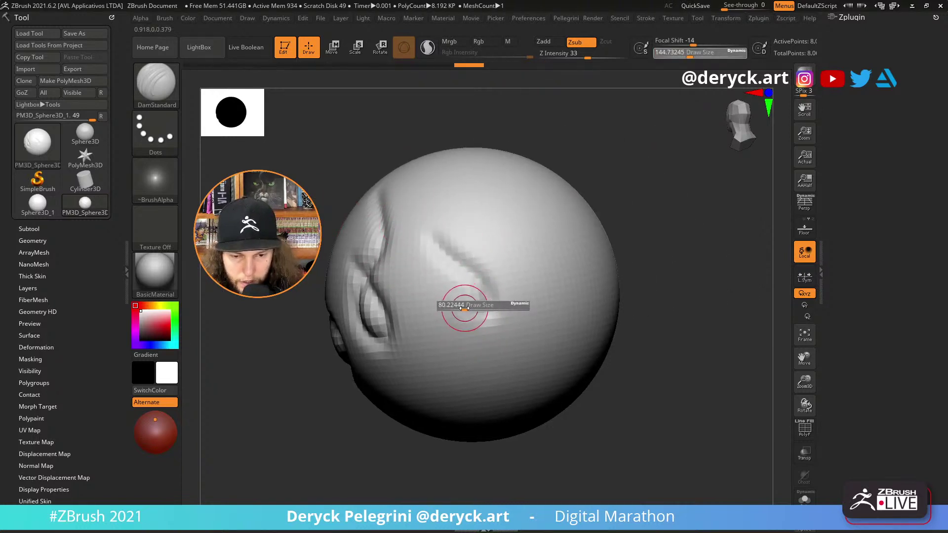
{"action": "mouse_move", "coordinate": [463, 188]}
{"action": "left_mouse_down"}
{"action": "mouse_move", "coordinate": [525, 224]}
{"action": "mouse_move", "coordinate": [524, 306]}
{"action": "mouse_move", "coordinate": [539, 227]}
{"action": "mouse_move", "coordinate": [453, 249]}
{"action": "mouse_move", "coordinate": [415, 355]}
{"action": "mouse_move", "coordinate": [526, 374]}
{"action": "left_mouse_up"}
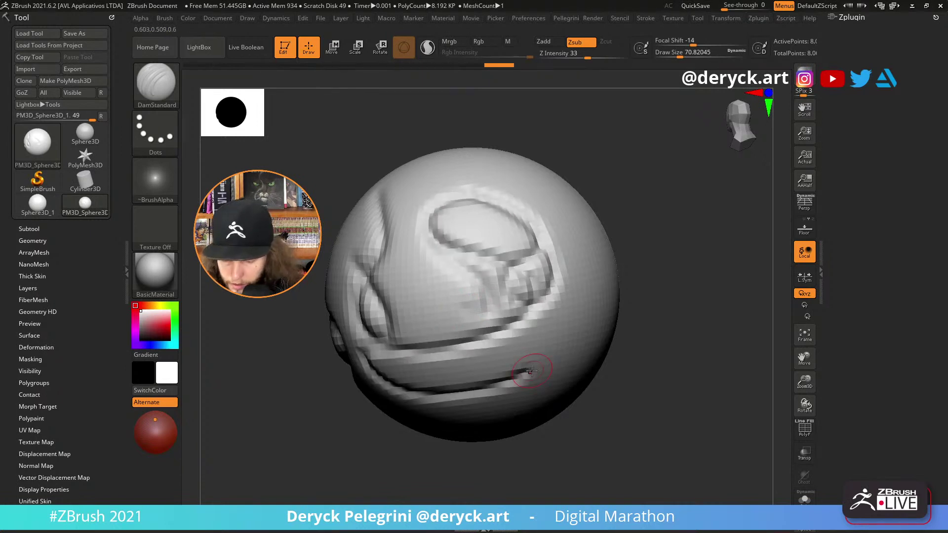
{"action": "mouse_move", "coordinate": [580, 340]}
{"action": "left_mouse_down"}
{"action": "mouse_move", "coordinate": [588, 277]}
{"action": "mouse_move", "coordinate": [585, 316]}
{"action": "left_mouse_up"}
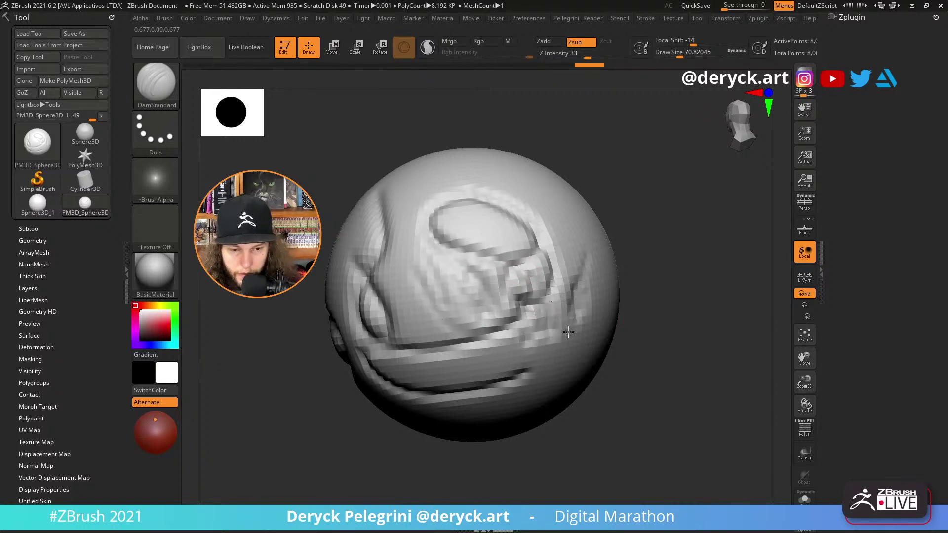
Carve broader test grooves on another area of the sphere with DamStandard at a draw size of about 192.
{"action": "mouse_move", "coordinate": [632, 286]}
{"action": "left_mouse_down"}
{"action": "mouse_move", "coordinate": [361, 255]}
{"action": "mouse_move", "coordinate": [276, 276]}
{"action": "left_mouse_up"}
{"action": "mouse_move", "coordinate": [498, 258]}
{"action": "left_mouse_down"}
{"action": "mouse_move", "coordinate": [546, 315]}
{"action": "mouse_move", "coordinate": [540, 289]}
{"action": "mouse_move", "coordinate": [573, 370]}
{"action": "left_mouse_up"}
{"action": "key", "text": "s"}
{"action": "mouse_move", "coordinate": [543, 207]}
{"action": "left_mouse_down"}
{"action": "mouse_move", "coordinate": [567, 222]}
{"action": "mouse_move", "coordinate": [602, 365]}
{"action": "left_mouse_up"}
{"action": "left_click_drag", "start_coordinate": [489, 277], "coordinate": [546, 382]}
{"action": "left_click_drag", "start_coordinate": [535, 282], "coordinate": [560, 346]}
{"action": "left_click_drag", "start_coordinate": [508, 265], "coordinate": [514, 316]}
Switch the active tool from the test sphere back to the robot character's head and frame the model.
{"action": "left_click_drag", "start_coordinate": [269, 212], "coordinate": [360, 205]}
{"action": "left_click_drag", "start_coordinate": [251, 143], "coordinate": [379, 167], "text": "alt"}
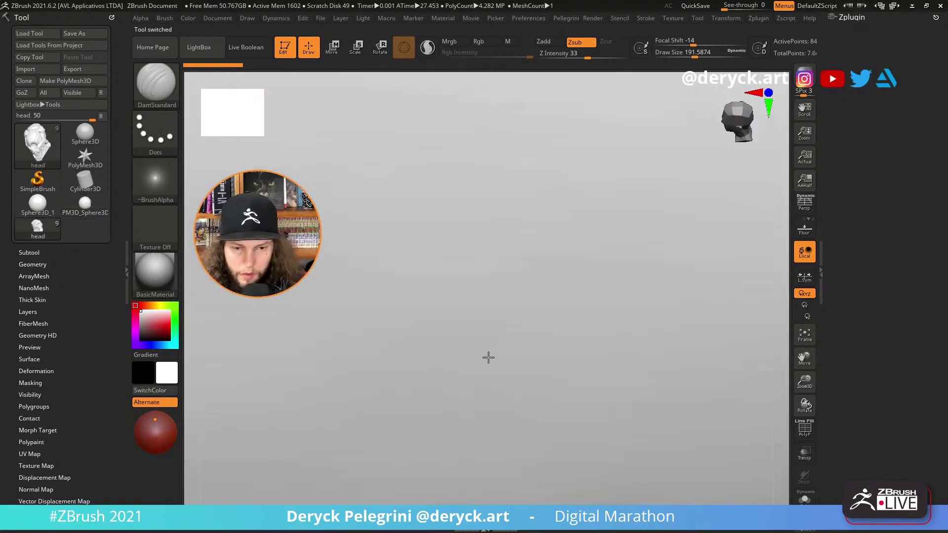
{"action": "left_click", "coordinate": [509, 321]}
{"action": "left_click", "coordinate": [456, 373]}
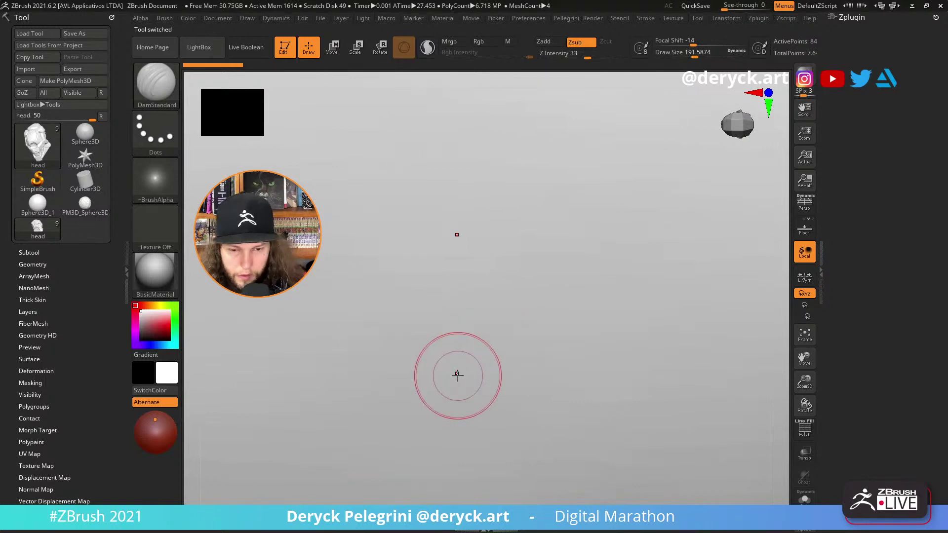
{"action": "left_click_drag", "start_coordinate": [487, 334], "coordinate": [481, 239]}
{"action": "key", "text": "f"}
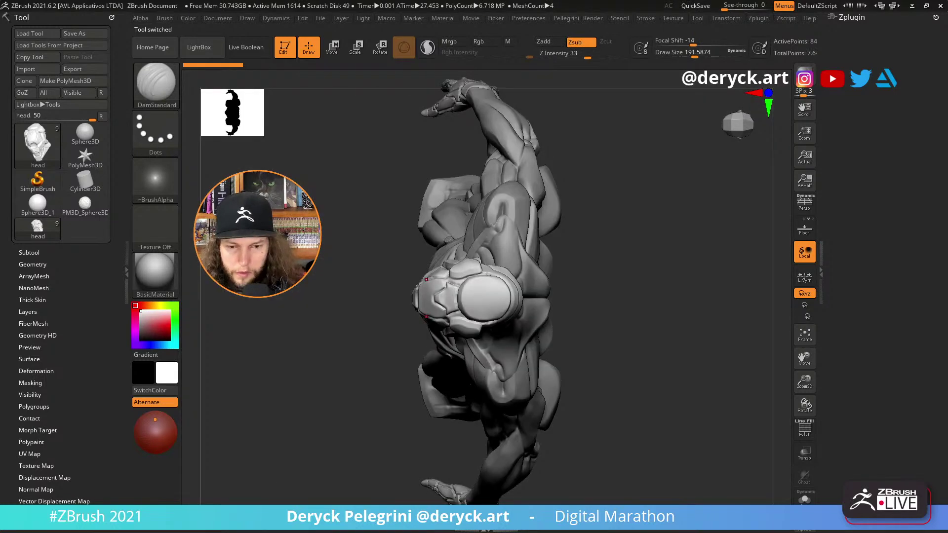
{"action": "mouse_move", "coordinate": [319, 242]}
{"action": "left_mouse_down"}
{"action": "mouse_move", "coordinate": [311, 205]}
{"action": "mouse_move", "coordinate": [349, 206]}
{"action": "mouse_move", "coordinate": [326, 303]}
{"action": "mouse_move", "coordinate": [326, 237]}
{"action": "left_mouse_up"}
Try a DamStandard cheek stroke at a draw size of about 734, and choose the Flatten brush at draw size 1000.
{"action": "key", "text": "s"}
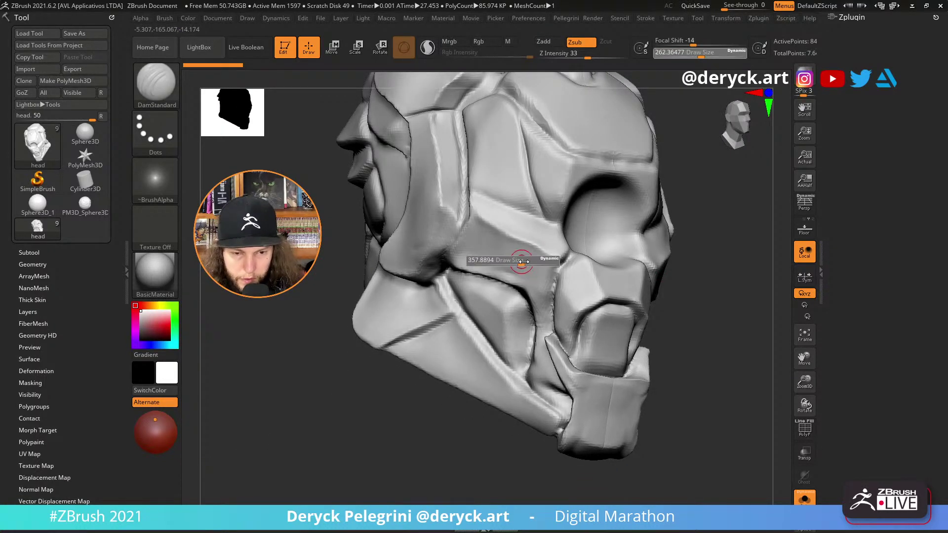
{"action": "left_click_drag", "start_coordinate": [523, 264], "coordinate": [544, 265]}
{"action": "left_click_drag", "start_coordinate": [470, 216], "coordinate": [556, 257]}
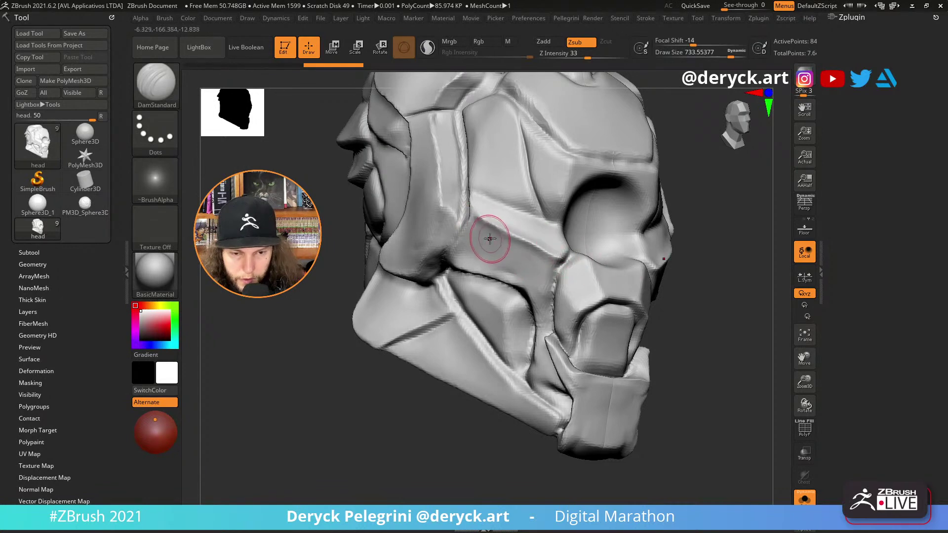
{"action": "key", "text": "b"}
{"action": "key", "text": "f"}
{"action": "key", "text": "l"}
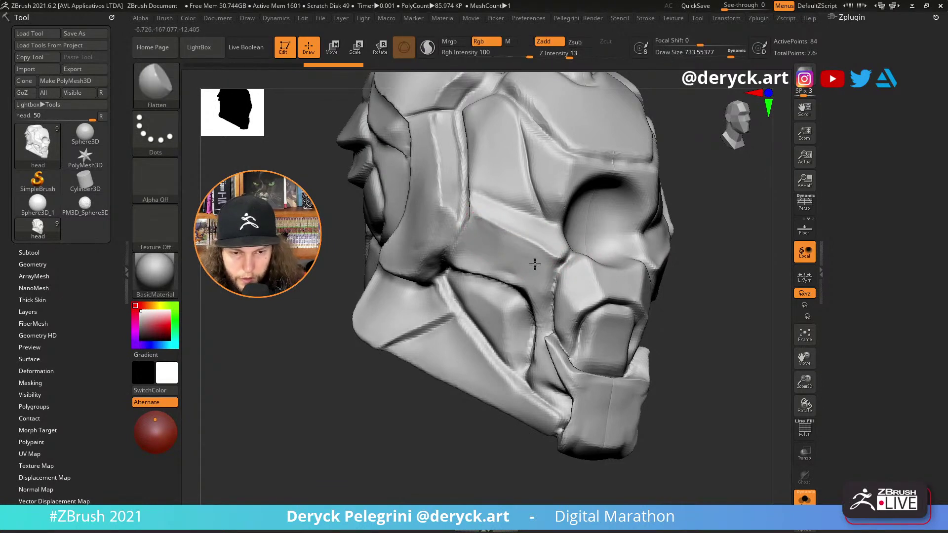
{"action": "key", "text": "s"}
{"action": "left_click_drag", "start_coordinate": [434, 250], "coordinate": [499, 249]}
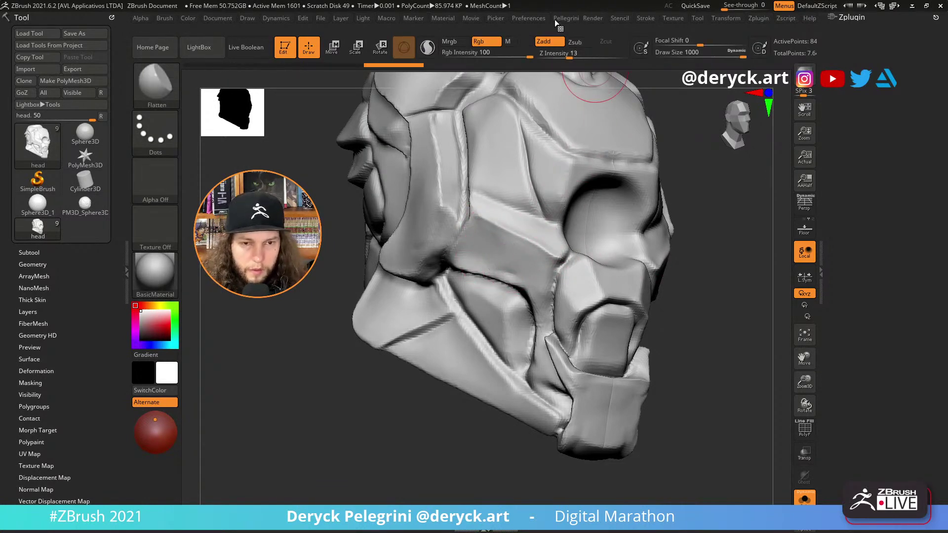
Set the Dynamic Brush Scale to 10 in the Draw preferences.
{"action": "left_click", "coordinate": [536, 17]}
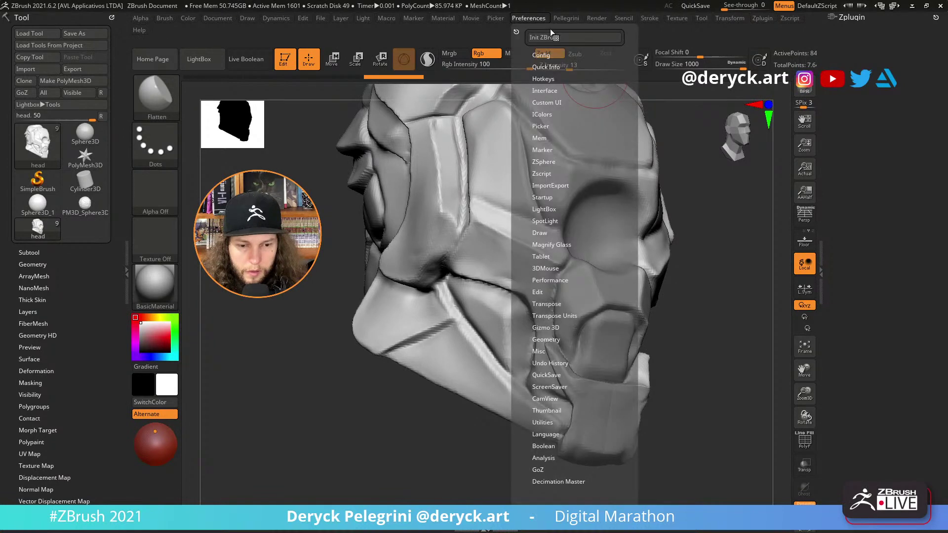
{"action": "left_click", "coordinate": [543, 280]}
{"action": "left_click", "coordinate": [543, 279]}
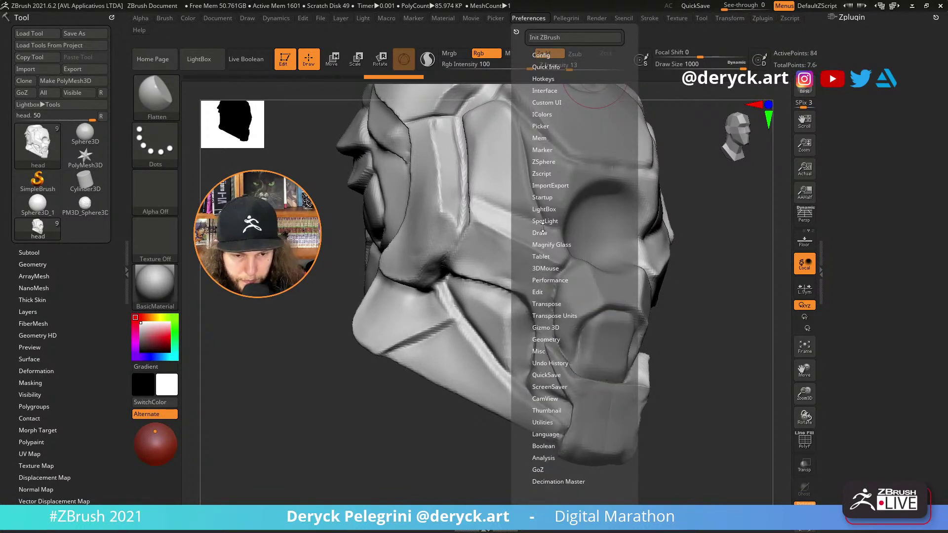
{"action": "left_click", "coordinate": [541, 232]}
{"action": "type", "text": "10"}
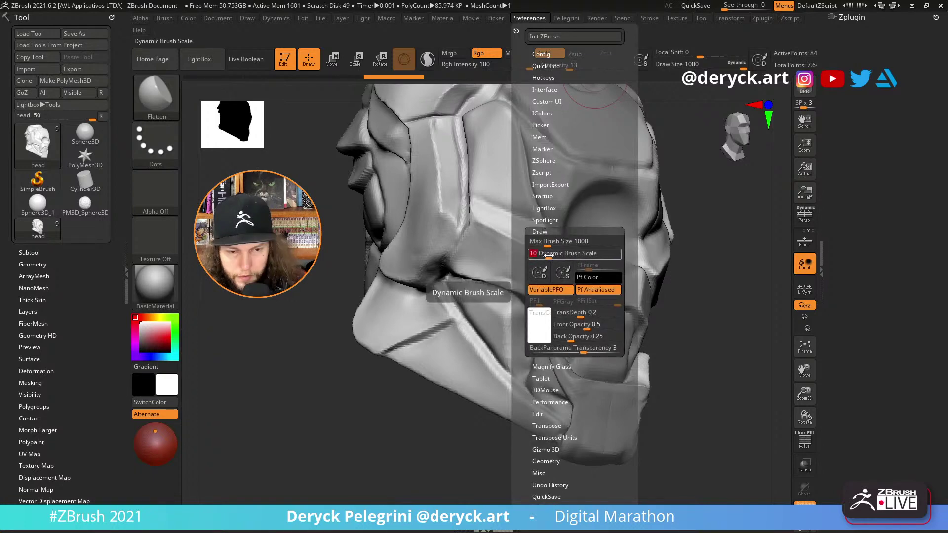
{"action": "key", "text": "Return"}
Undo the oversized Flatten strokes on the helmet and reduce the draw size to about 77.
{"action": "key", "text": "ctrl+z"}
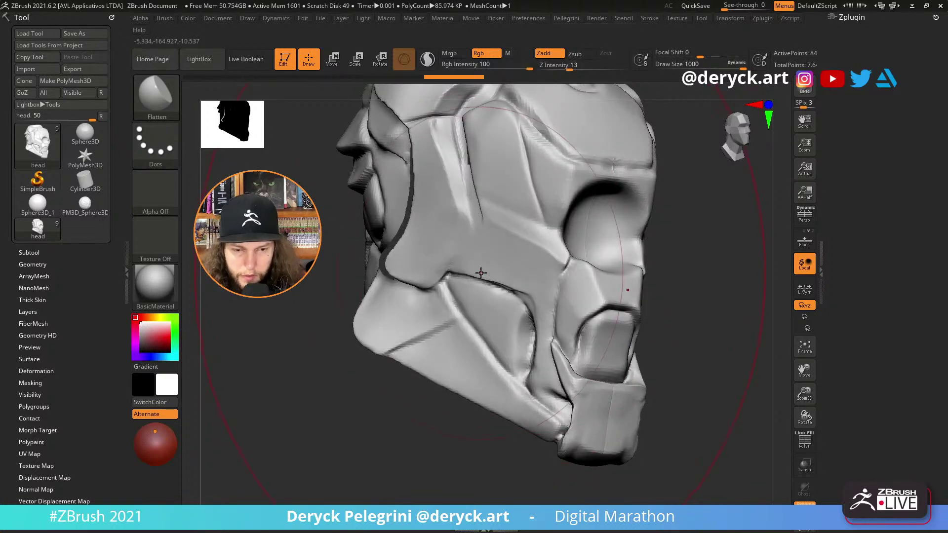
{"action": "key", "text": "ctrl+z"}
{"action": "key", "text": "s"}
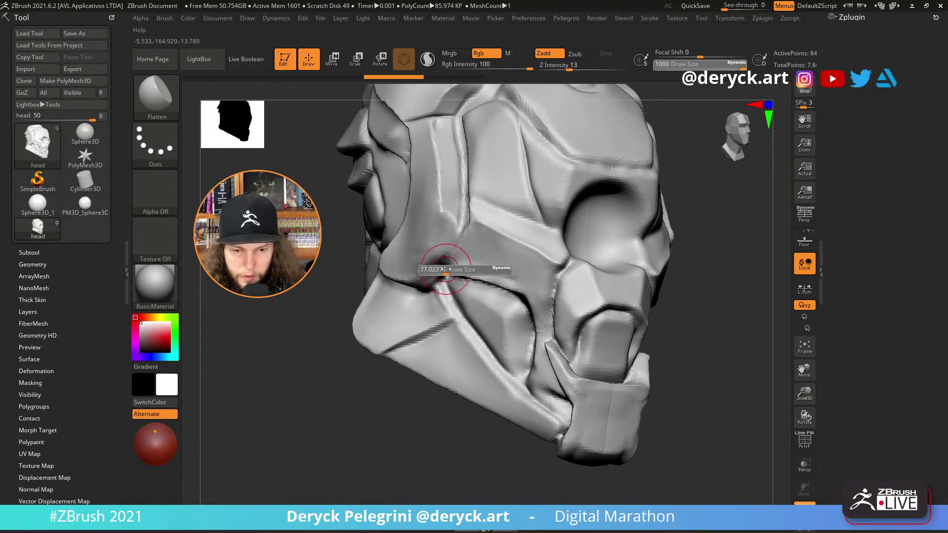
Try carving a DamStandard groove beneath the temple plate at a draw size of about 71, and undo the strokes.
{"action": "key", "text": "b"}
{"action": "key", "text": "d"}
{"action": "key", "text": "s"}
{"action": "left_click_drag", "start_coordinate": [482, 201], "coordinate": [525, 218]}
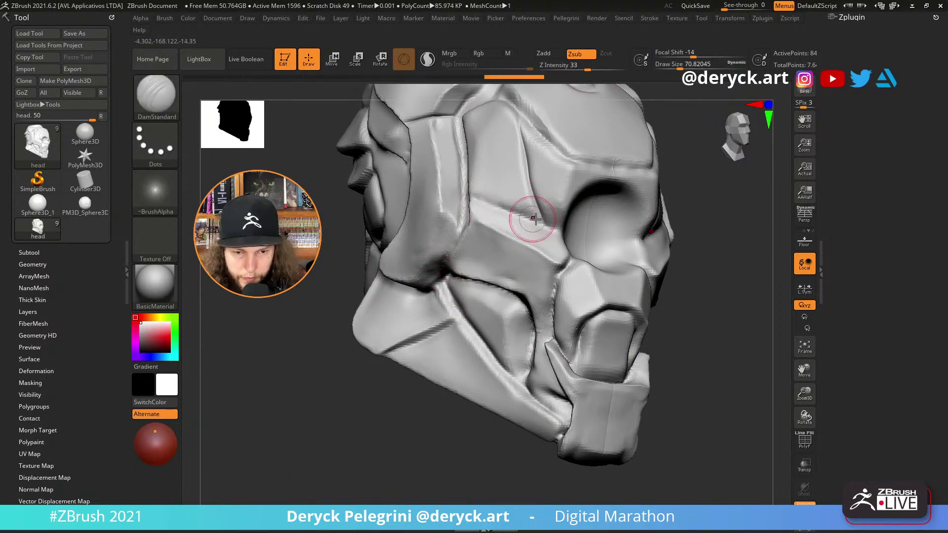
{"action": "left_click_drag", "start_coordinate": [471, 199], "coordinate": [531, 219]}
{"action": "key", "text": "ctrl+z"}
{"action": "key", "text": "ctrl+z"}
{"action": "key", "text": "ctrl+z"}
{"action": "key", "text": "ctrl+z"}
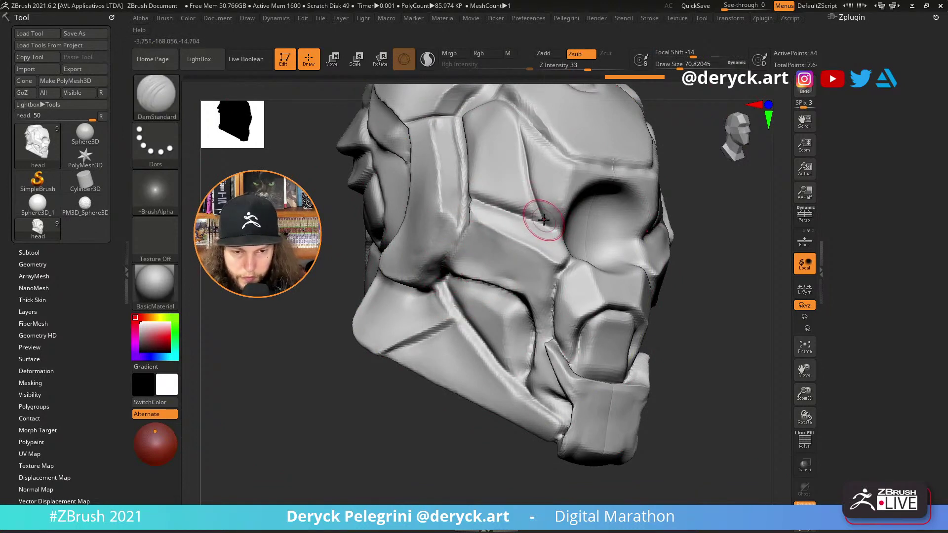
Apply the Metal 01 material to the head to show the plate surfaces with sharper highlights.
{"action": "left_click_drag", "start_coordinate": [316, 202], "coordinate": [340, 237]}
{"action": "left_click_drag", "start_coordinate": [615, 184], "coordinate": [434, 211]}
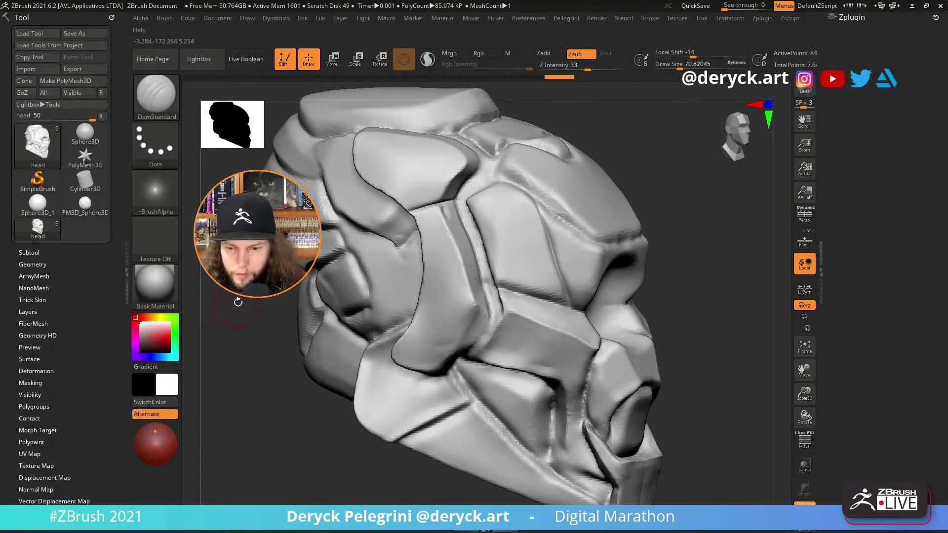
{"action": "left_click", "coordinate": [159, 290]}
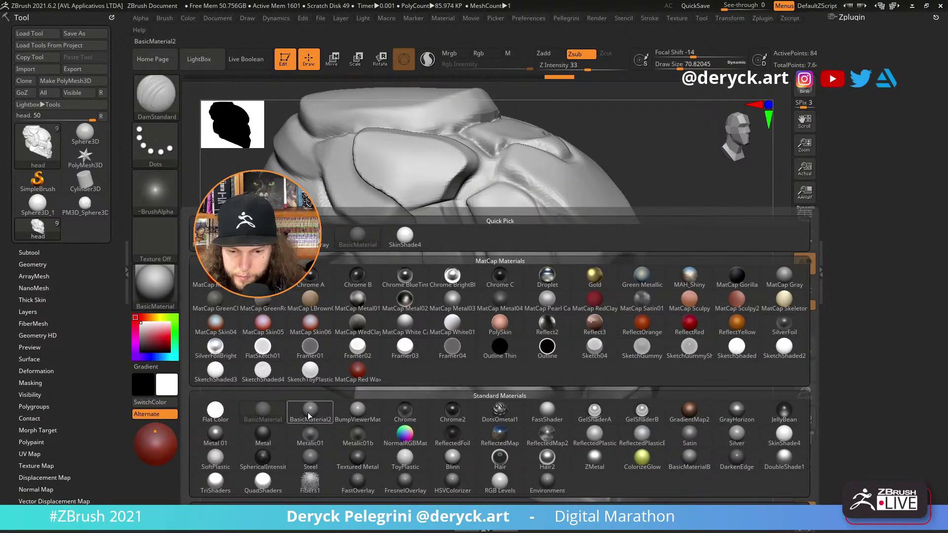
{"action": "left_click", "coordinate": [215, 433]}
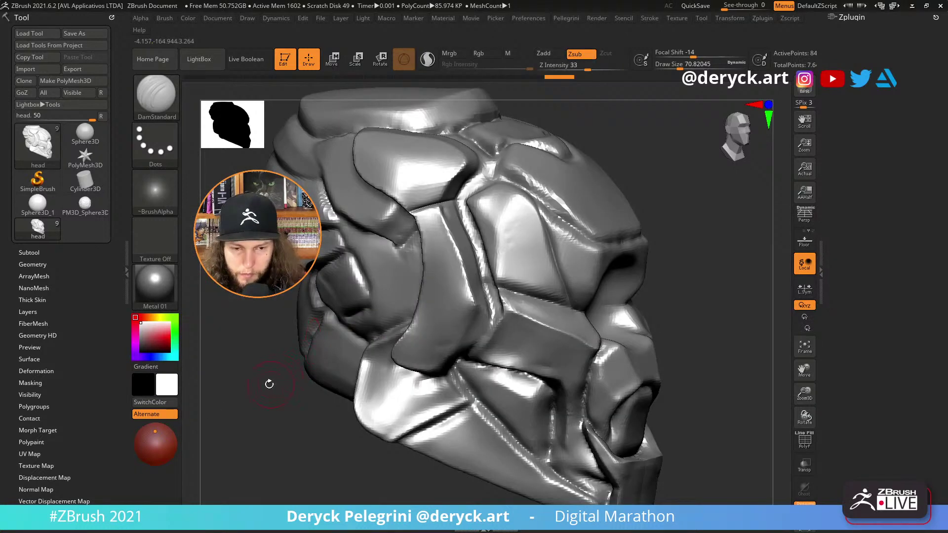
{"action": "mouse_move", "coordinate": [269, 383]}
{"action": "left_mouse_down"}
{"action": "mouse_move", "coordinate": [257, 321]}
{"action": "mouse_move", "coordinate": [269, 306]}
{"action": "mouse_move", "coordinate": [389, 297]}
{"action": "left_mouse_up"}
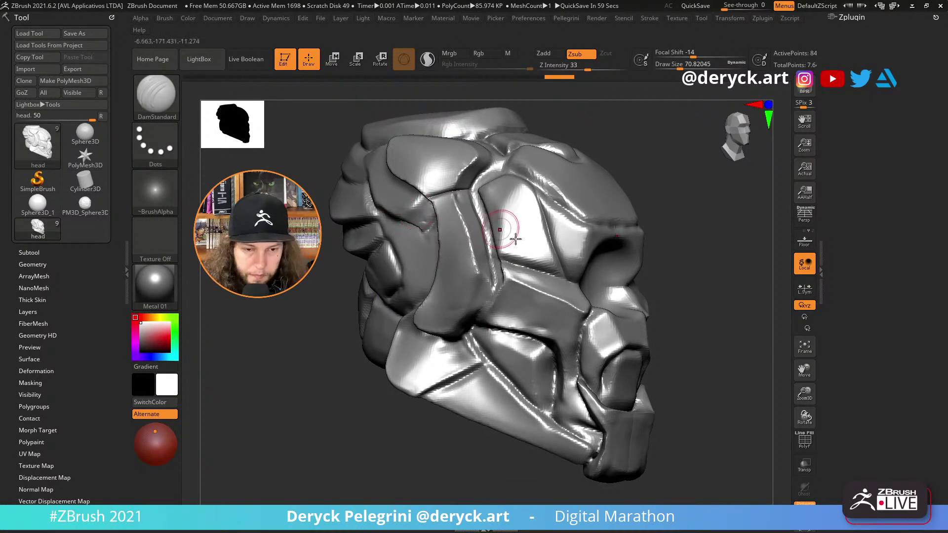
{"action": "left_click_drag", "start_coordinate": [705, 206], "coordinate": [587, 213]}
{"action": "mouse_move", "coordinate": [368, 238]}
{"action": "left_mouse_down"}
{"action": "mouse_move", "coordinate": [365, 191]}
{"action": "mouse_move", "coordinate": [313, 295]}
{"action": "mouse_move", "coordinate": [329, 295]}
{"action": "mouse_move", "coordinate": [303, 289]}
{"action": "mouse_move", "coordinate": [303, 321]}
{"action": "mouse_move", "coordinate": [299, 292]}
{"action": "mouse_move", "coordinate": [337, 316]}
{"action": "mouse_move", "coordinate": [298, 316]}
{"action": "left_mouse_up"}
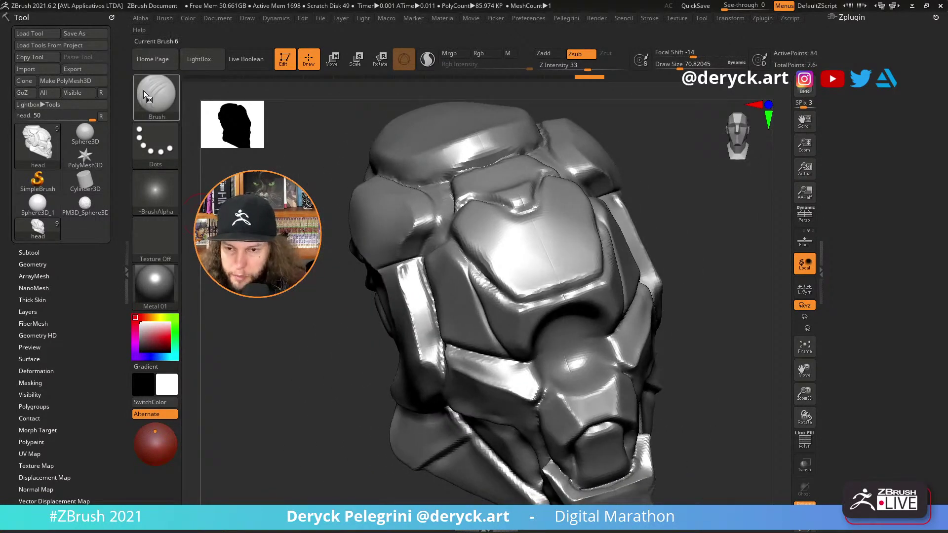
Mask the inner area of the helmet's forehead plate with MaskPen at a draw size of about 77.
{"action": "mouse_move", "coordinate": [502, 237]}
{"action": "left_mouse_down", "text": "ctrl"}
{"action": "mouse_move", "coordinate": [573, 223]}
{"action": "mouse_move", "coordinate": [583, 247]}
{"action": "mouse_move", "coordinate": [501, 262]}
{"action": "left_mouse_up", "text": "ctrl"}
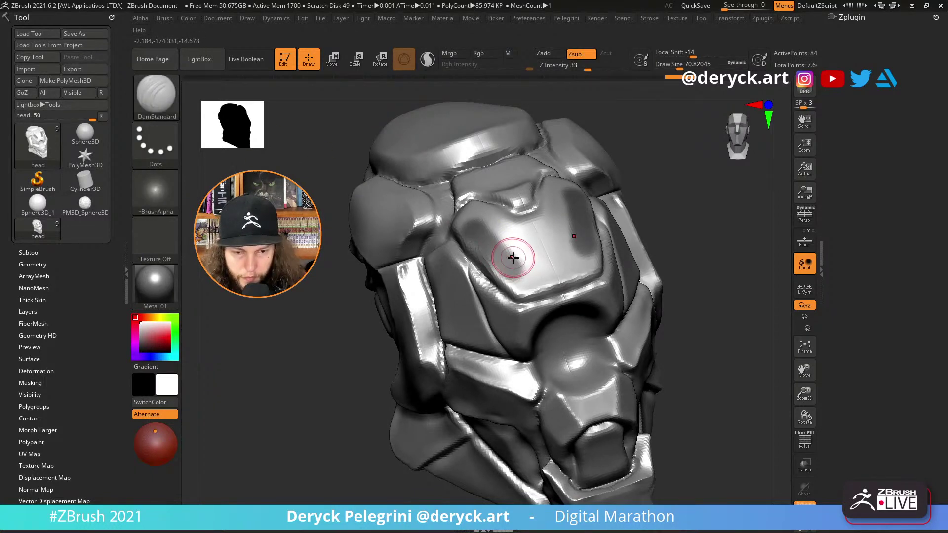
{"action": "key", "text": "space"}
{"action": "mouse_move", "coordinate": [517, 260]}
{"action": "left_mouse_down"}
{"action": "mouse_move", "coordinate": [533, 265]}
{"action": "mouse_move", "coordinate": [517, 264]}
{"action": "mouse_move", "coordinate": [535, 285]}
{"action": "mouse_move", "coordinate": [548, 257]}
{"action": "mouse_move", "coordinate": [543, 237]}
{"action": "mouse_move", "coordinate": [484, 220]}
{"action": "left_mouse_up"}
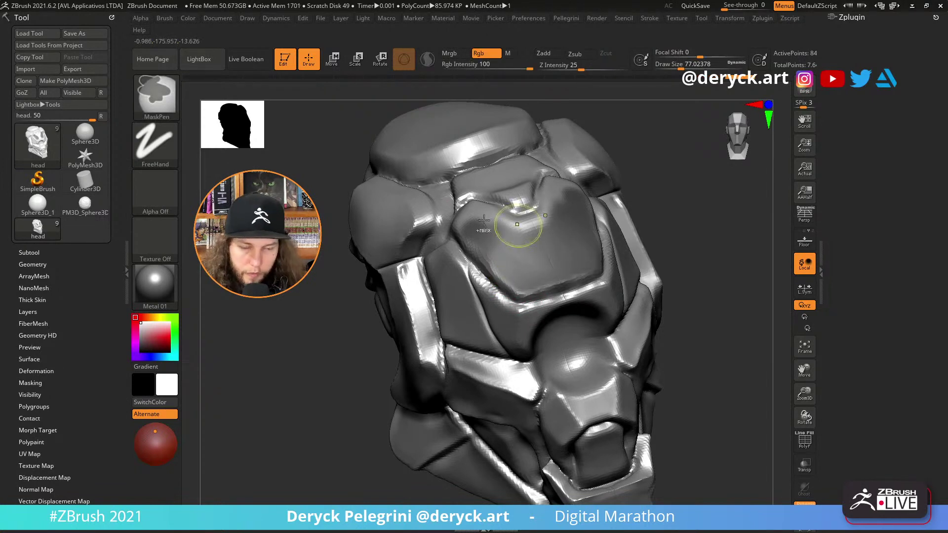
Extend the mask along the forehead plate's side edge and upper corners with a draw size of about 46.
{"action": "mouse_move", "coordinate": [637, 200]}
{"action": "left_mouse_down"}
{"action": "mouse_move", "coordinate": [676, 220]}
{"action": "mouse_move", "coordinate": [637, 262]}
{"action": "mouse_move", "coordinate": [641, 301]}
{"action": "left_mouse_up"}
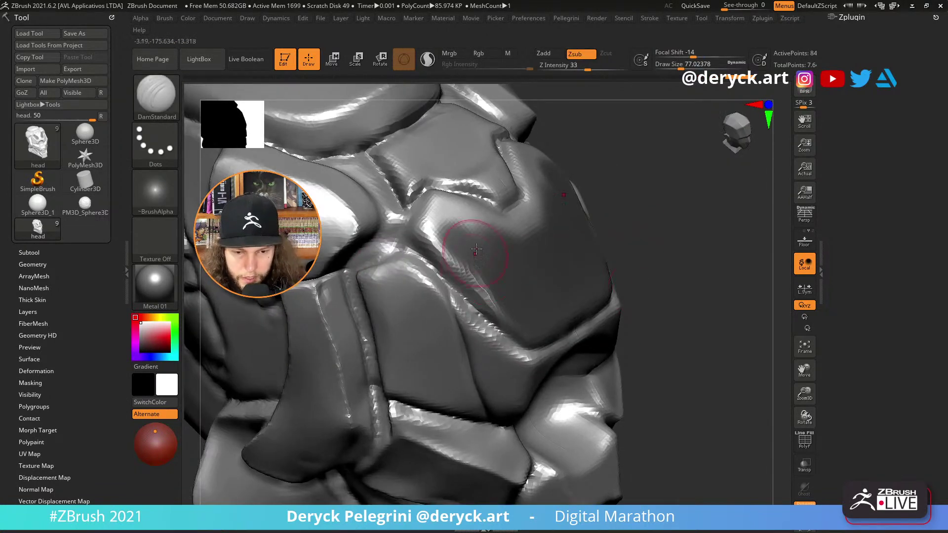
{"action": "left_click_drag", "start_coordinate": [447, 236], "coordinate": [473, 269], "text": "ctrl"}
{"action": "key", "text": "s"}
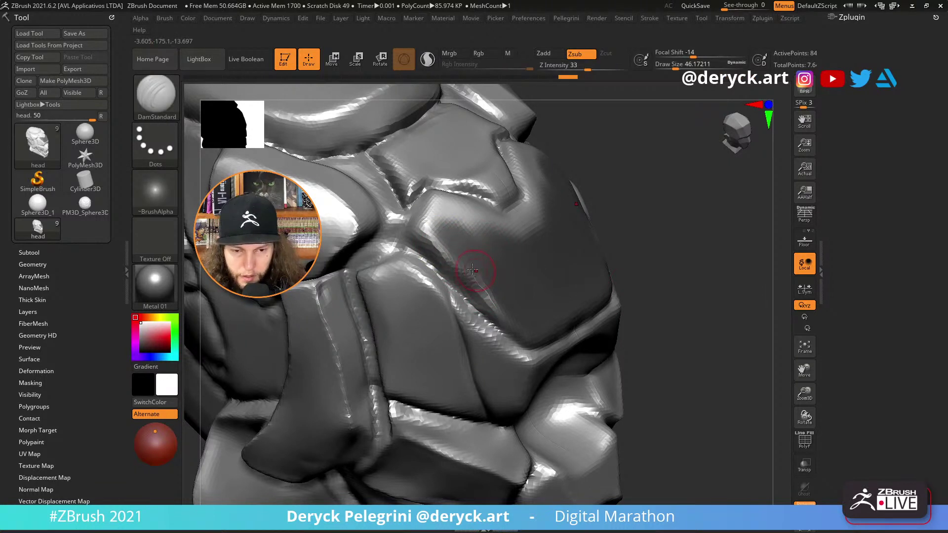
{"action": "left_click_drag", "start_coordinate": [428, 228], "coordinate": [495, 297], "text": "ctrl"}
{"action": "mouse_move", "coordinate": [531, 151]}
{"action": "left_mouse_down", "text": "ctrl"}
{"action": "mouse_move", "coordinate": [516, 148]}
{"action": "mouse_move", "coordinate": [524, 192]}
{"action": "mouse_move", "coordinate": [500, 230]}
{"action": "mouse_move", "coordinate": [530, 226]}
{"action": "left_mouse_up", "text": "ctrl"}
{"action": "left_click_drag", "start_coordinate": [691, 222], "coordinate": [579, 189]}
Fill in the remaining borders of the forehead plate's mask so it follows the plate outline.
{"action": "key", "text": "ctrl+w"}
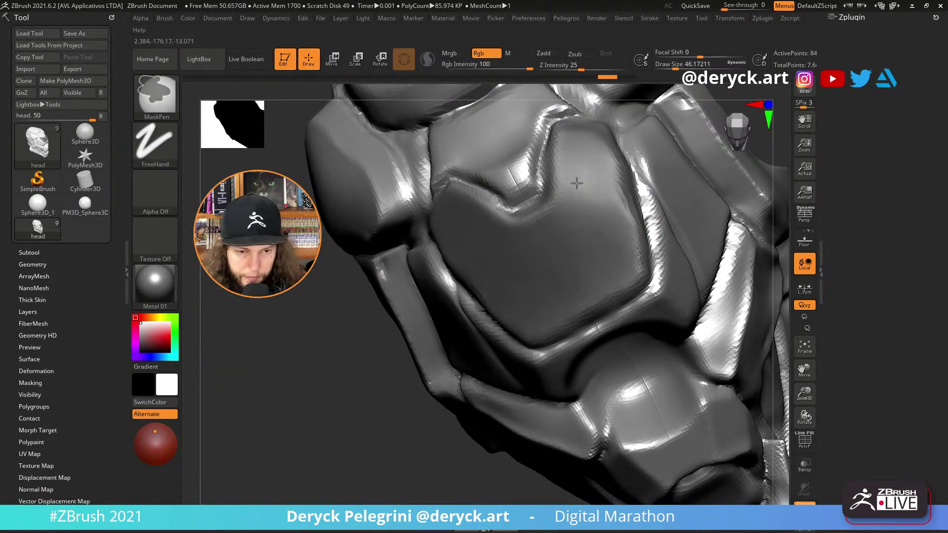
{"action": "mouse_move", "coordinate": [319, 353]}
{"action": "left_mouse_down", "text": "alt"}
{"action": "mouse_move", "coordinate": [346, 221]}
{"action": "mouse_move", "coordinate": [311, 200]}
{"action": "mouse_move", "coordinate": [271, 197]}
{"action": "mouse_move", "coordinate": [319, 296]}
{"action": "mouse_move", "coordinate": [373, 269]}
{"action": "left_mouse_up", "text": "alt"}
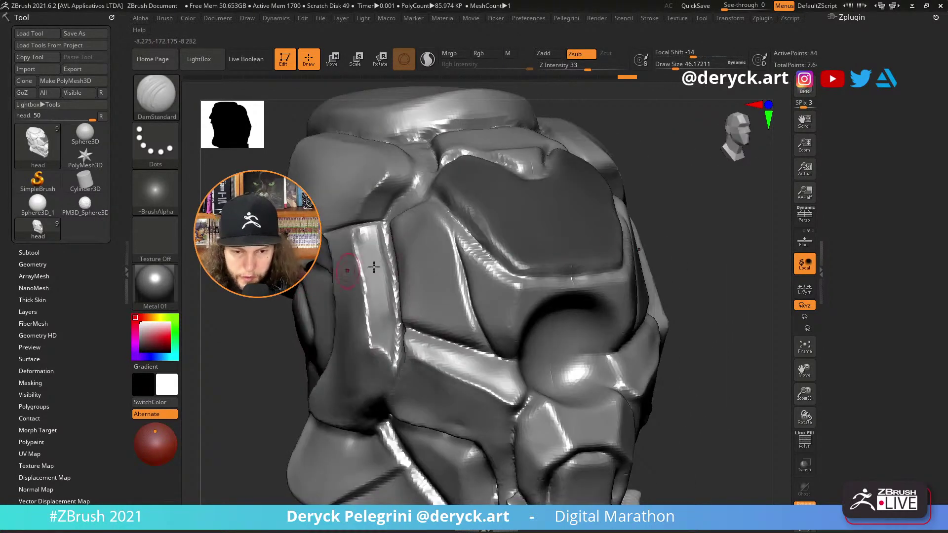
{"action": "left_click_drag", "start_coordinate": [445, 188], "coordinate": [515, 256], "text": "ctrl"}
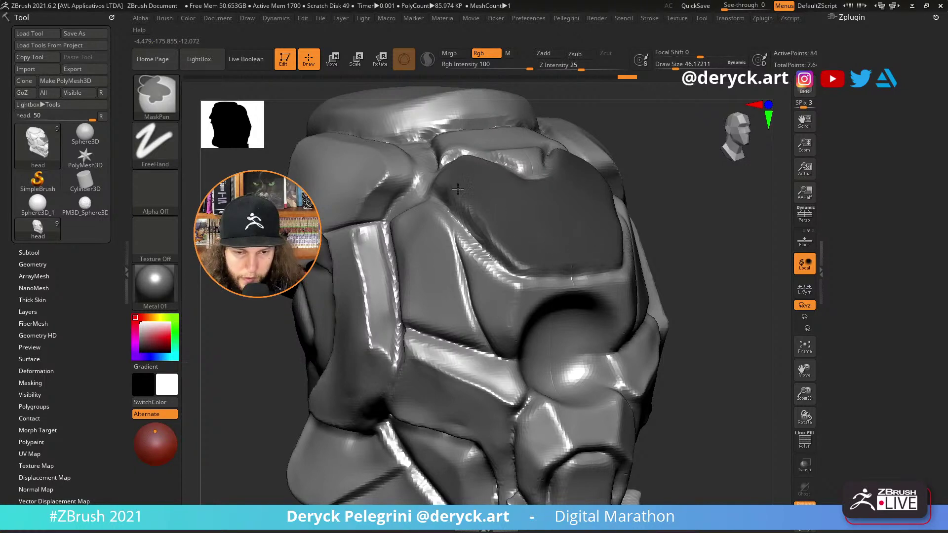
{"action": "left_click_drag", "start_coordinate": [458, 190], "coordinate": [460, 191], "text": "ctrl"}
{"action": "mouse_move", "coordinate": [679, 182]}
{"action": "left_mouse_down"}
{"action": "mouse_move", "coordinate": [385, 193]}
{"action": "mouse_move", "coordinate": [328, 179]}
{"action": "mouse_move", "coordinate": [378, 238]}
{"action": "left_mouse_up"}
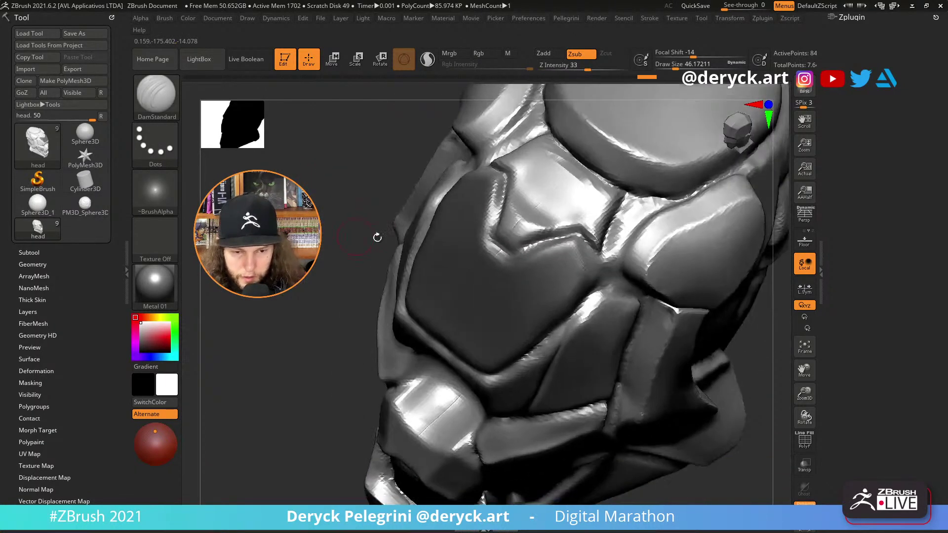
{"action": "key", "text": "ctrl"}
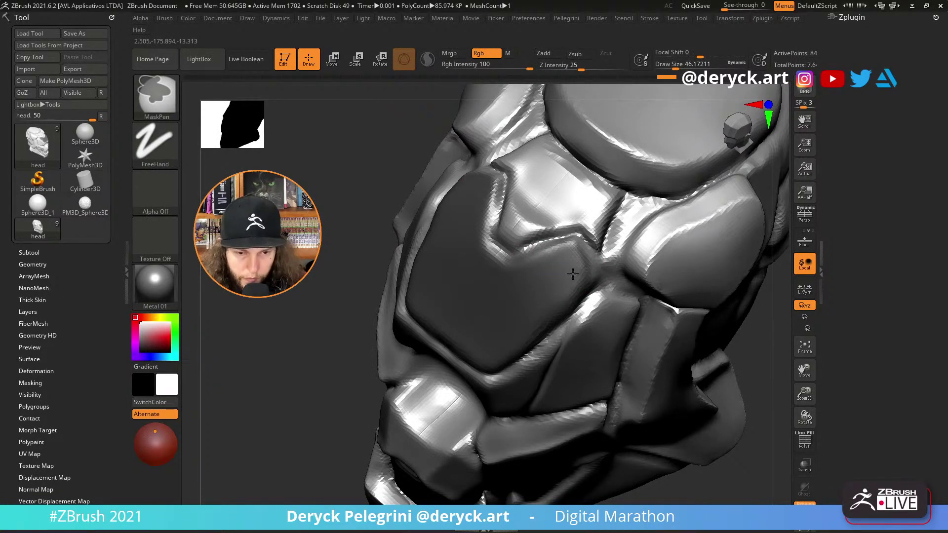
Invert the mask so that only the forehead plate stays editable.
{"action": "left_click", "coordinate": [330, 201], "text": "ctrl"}
{"action": "mouse_move", "coordinate": [328, 202]}
{"action": "left_mouse_down"}
{"action": "mouse_move", "coordinate": [297, 213]}
{"action": "mouse_move", "coordinate": [348, 170]}
{"action": "mouse_move", "coordinate": [321, 155]}
{"action": "mouse_move", "coordinate": [349, 180]}
{"action": "mouse_move", "coordinate": [590, 218]}
{"action": "mouse_move", "coordinate": [633, 239]}
{"action": "mouse_move", "coordinate": [617, 200]}
{"action": "mouse_move", "coordinate": [474, 194]}
{"action": "mouse_move", "coordinate": [469, 217]}
{"action": "mouse_move", "coordinate": [500, 152]}
{"action": "left_mouse_up"}
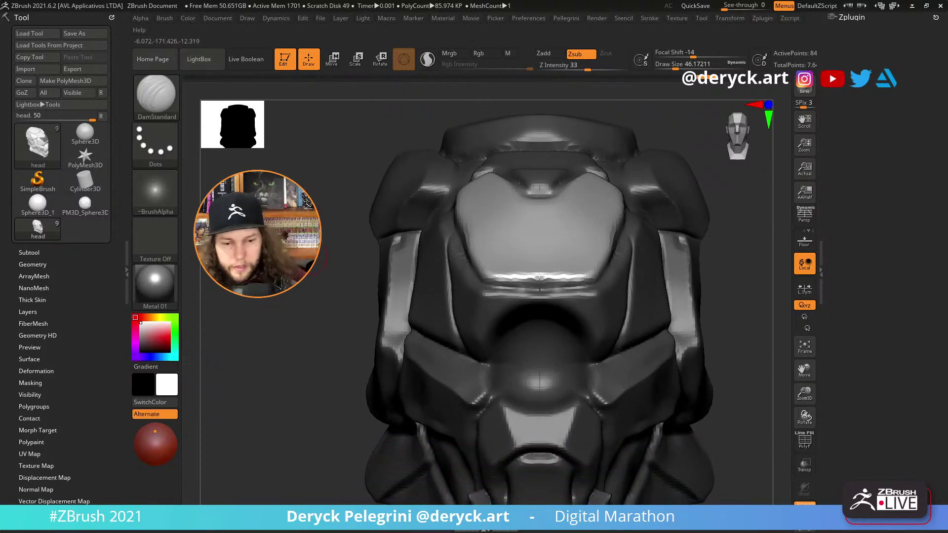
{"action": "left_click_drag", "start_coordinate": [474, 171], "coordinate": [517, 182]}
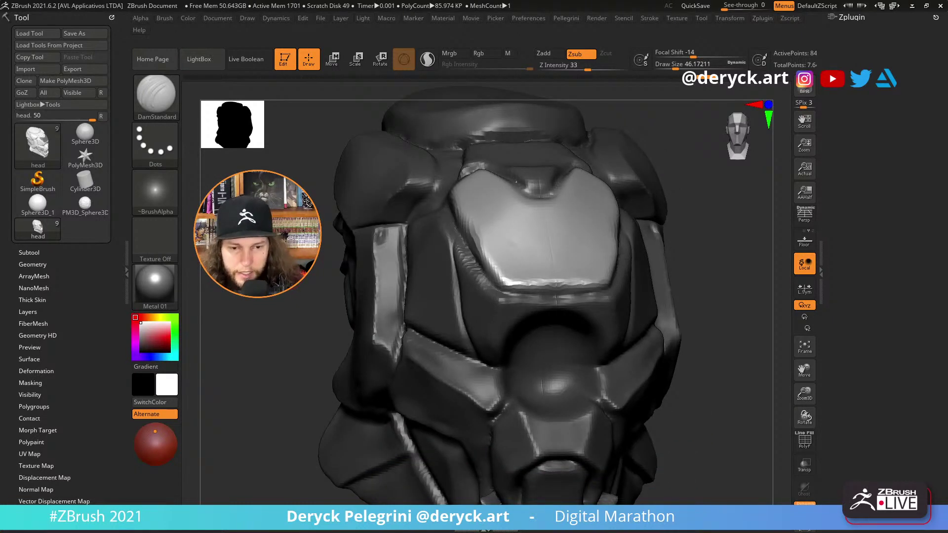
Examine the isolated forehead plate and its mask border from the front and the side of the helmet.
{"action": "left_click_drag", "start_coordinate": [285, 285], "coordinate": [284, 246], "text": "alt"}
{"action": "left_click_drag", "start_coordinate": [716, 307], "coordinate": [666, 284], "text": "alt"}
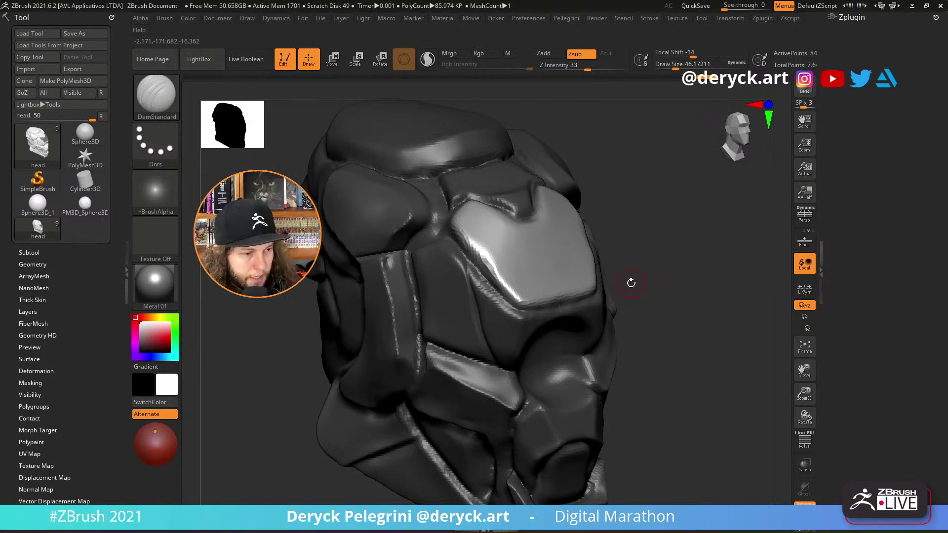
{"action": "left_click_drag", "start_coordinate": [647, 275], "coordinate": [647, 279]}
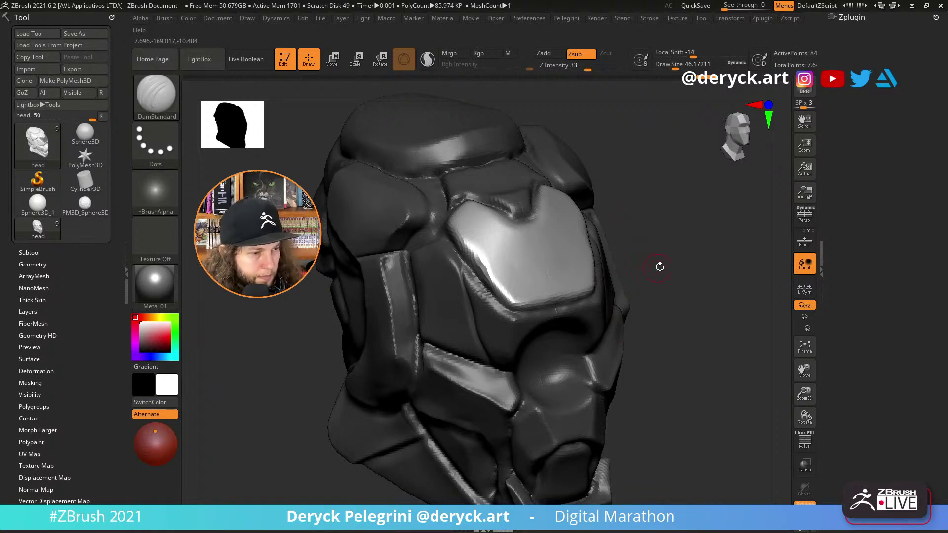
{"action": "left_click_drag", "start_coordinate": [663, 247], "coordinate": [653, 282]}
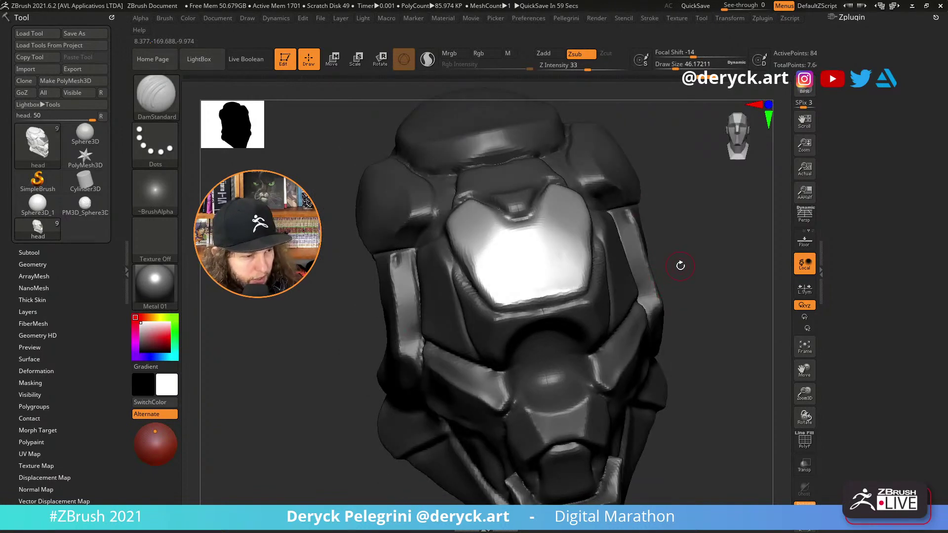
{"action": "left_click_drag", "start_coordinate": [316, 269], "coordinate": [275, 294]}
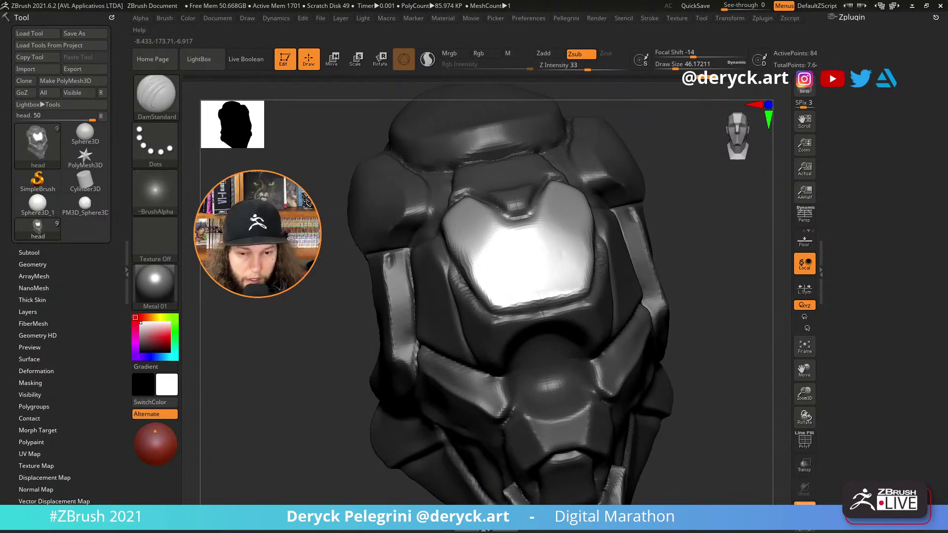
{"action": "left_click_drag", "start_coordinate": [267, 293], "coordinate": [253, 300]}
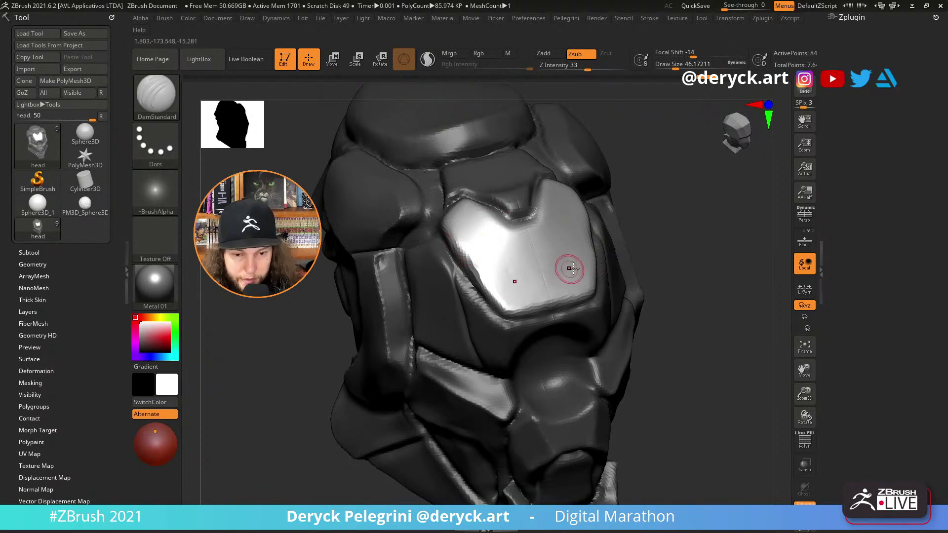
{"action": "mouse_move", "coordinate": [657, 267]}
{"action": "left_mouse_down"}
{"action": "mouse_move", "coordinate": [668, 262]}
{"action": "mouse_move", "coordinate": [656, 248]}
{"action": "mouse_move", "coordinate": [654, 265]}
{"action": "mouse_move", "coordinate": [610, 268]}
{"action": "mouse_move", "coordinate": [652, 269]}
{"action": "left_mouse_up"}
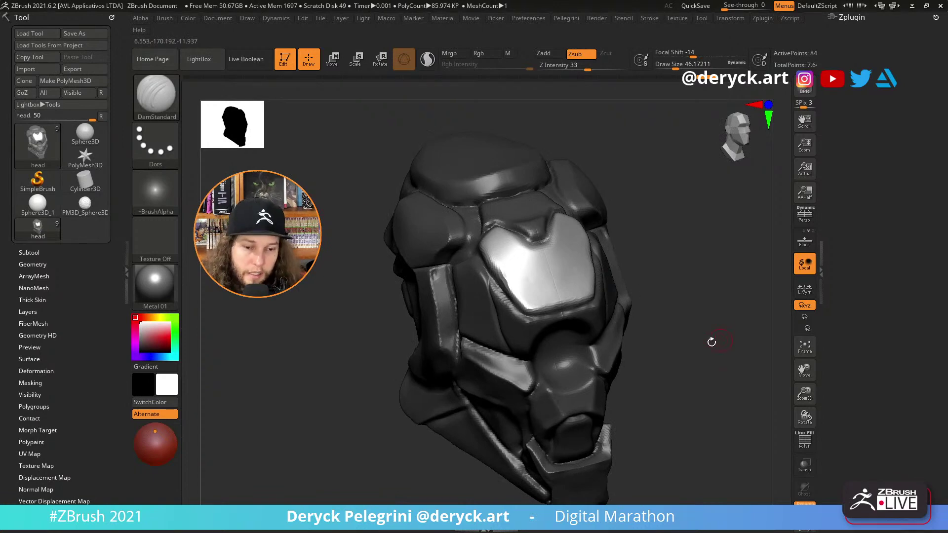
{"action": "mouse_move", "coordinate": [711, 340]}
{"action": "left_mouse_down"}
{"action": "mouse_move", "coordinate": [695, 288]}
{"action": "mouse_move", "coordinate": [735, 340]}
{"action": "mouse_move", "coordinate": [698, 297]}
{"action": "mouse_move", "coordinate": [703, 338]}
{"action": "left_mouse_up"}
{"action": "mouse_move", "coordinate": [701, 300]}
{"action": "left_mouse_down"}
{"action": "mouse_move", "coordinate": [625, 271]}
{"action": "mouse_move", "coordinate": [607, 223]}
{"action": "mouse_move", "coordinate": [645, 239]}
{"action": "mouse_move", "coordinate": [635, 227]}
{"action": "mouse_move", "coordinate": [645, 214]}
{"action": "mouse_move", "coordinate": [658, 277]}
{"action": "left_mouse_up"}
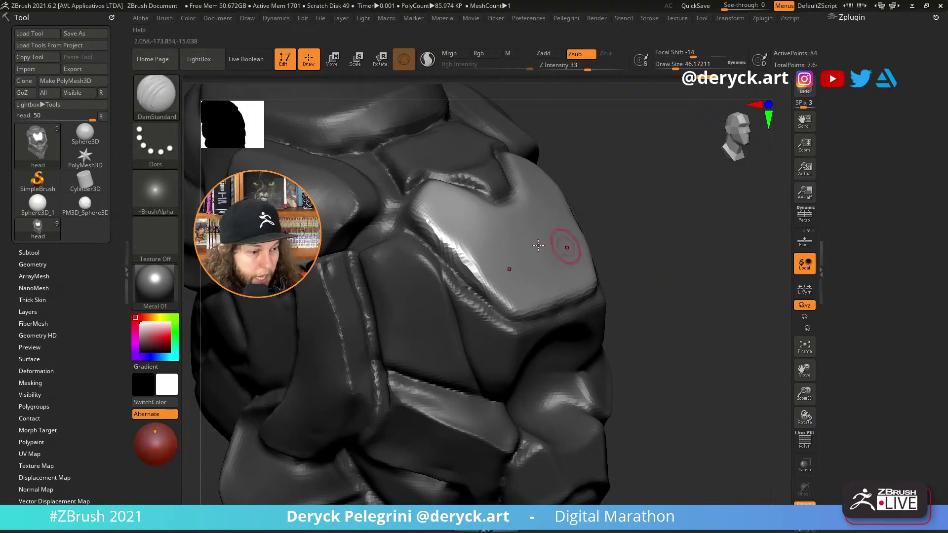
Show the UV Master plugin's unwrapping options.
{"action": "left_click", "coordinate": [850, 17]}
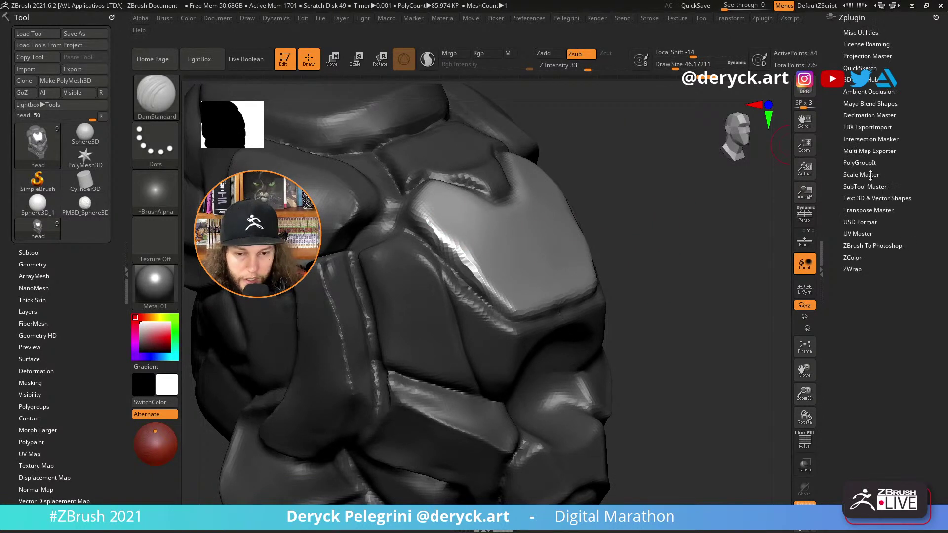
{"action": "left_click", "coordinate": [859, 235]}
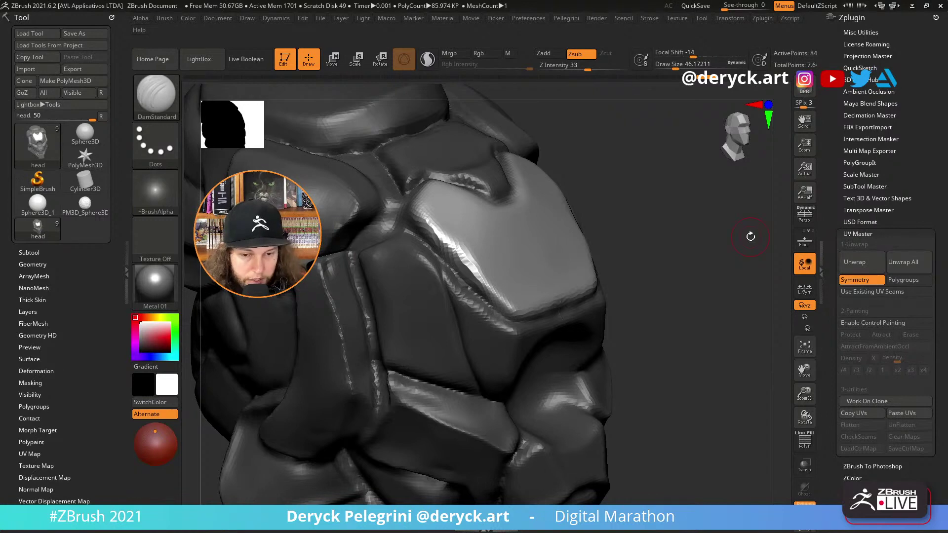
Invert the mask so that the forehead plate is masked and the rest of the helmet is free.
{"action": "left_click_drag", "start_coordinate": [614, 214], "coordinate": [440, 220]}
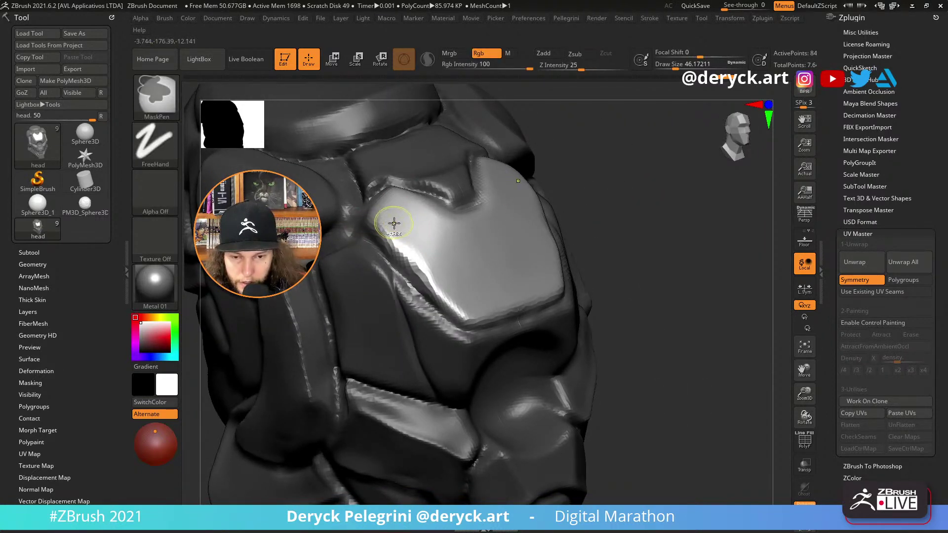
{"action": "mouse_move", "coordinate": [603, 237]}
{"action": "left_mouse_down"}
{"action": "mouse_move", "coordinate": [622, 220]}
{"action": "mouse_move", "coordinate": [595, 227]}
{"action": "mouse_move", "coordinate": [637, 237]}
{"action": "mouse_move", "coordinate": [568, 262]}
{"action": "mouse_move", "coordinate": [669, 210]}
{"action": "mouse_move", "coordinate": [637, 267]}
{"action": "mouse_move", "coordinate": [614, 267]}
{"action": "mouse_move", "coordinate": [630, 259]}
{"action": "left_mouse_up"}
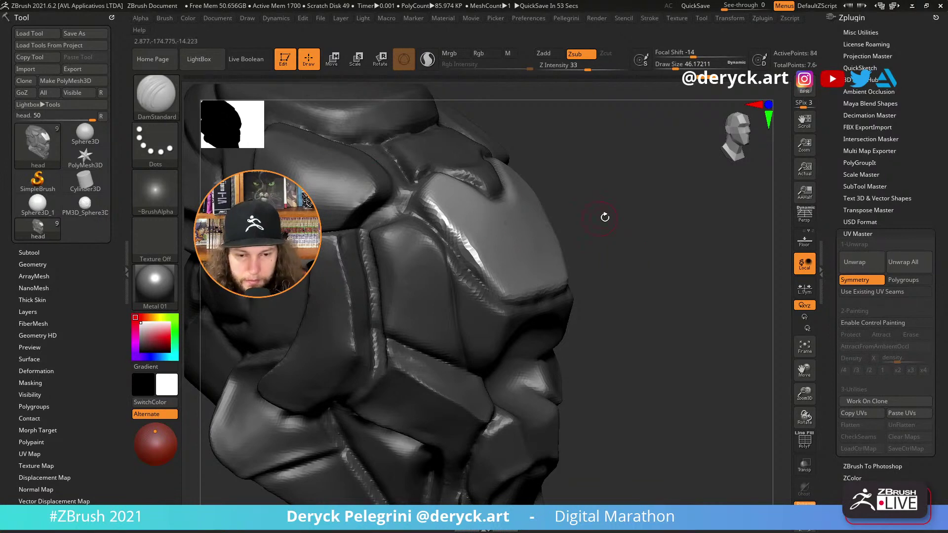
{"action": "left_click_drag", "start_coordinate": [605, 216], "coordinate": [567, 244]}
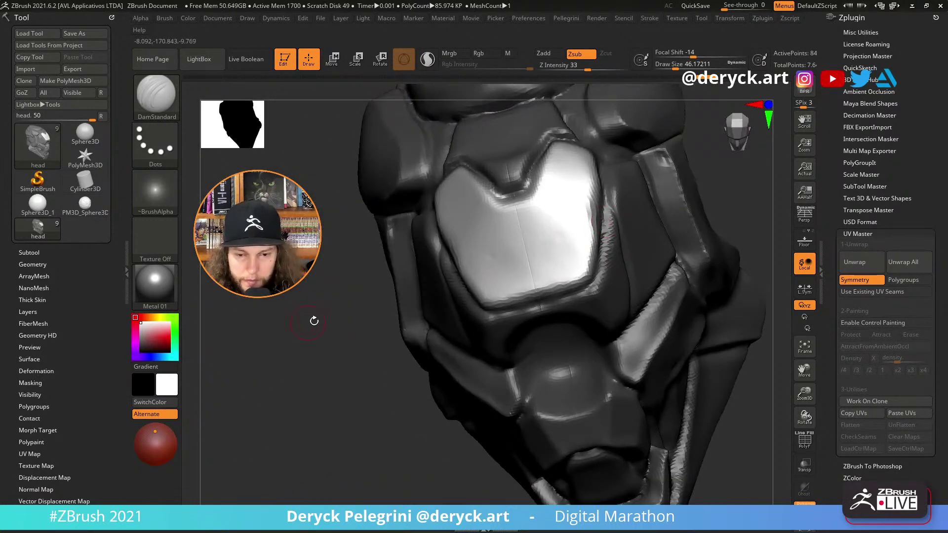
{"action": "mouse_move", "coordinate": [314, 321]}
{"action": "left_mouse_down"}
{"action": "mouse_move", "coordinate": [327, 302]}
{"action": "mouse_move", "coordinate": [346, 332]}
{"action": "mouse_move", "coordinate": [378, 309]}
{"action": "mouse_move", "coordinate": [420, 301]}
{"action": "mouse_move", "coordinate": [446, 247]}
{"action": "left_mouse_up"}
{"action": "left_click_drag", "start_coordinate": [687, 218], "coordinate": [654, 246]}
{"action": "key", "text": "shift+f"}
{"action": "key", "text": "shift+f"}
{"action": "left_click", "coordinate": [642, 232], "text": "ctrl"}
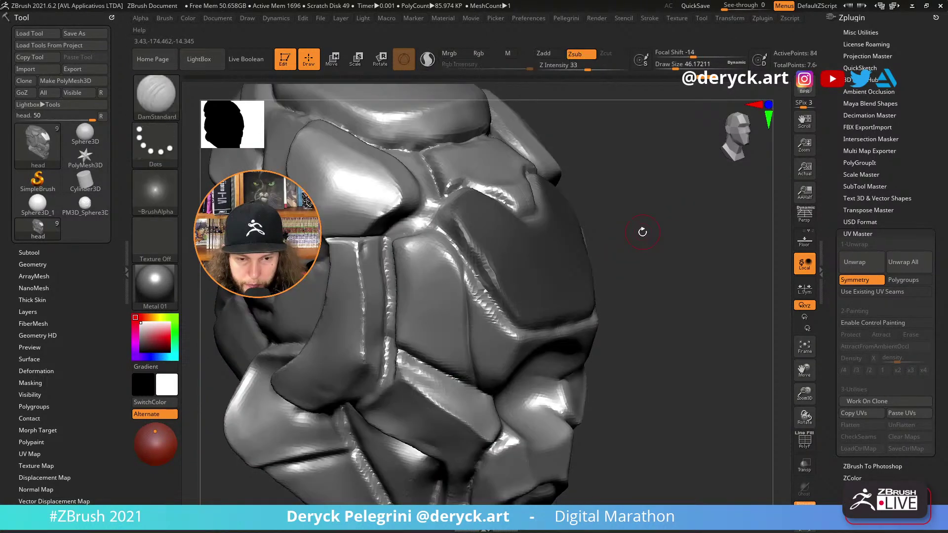
Preview an extraction of the masked forehead plate at a thickness of 0.02.
{"action": "key", "text": "space"}
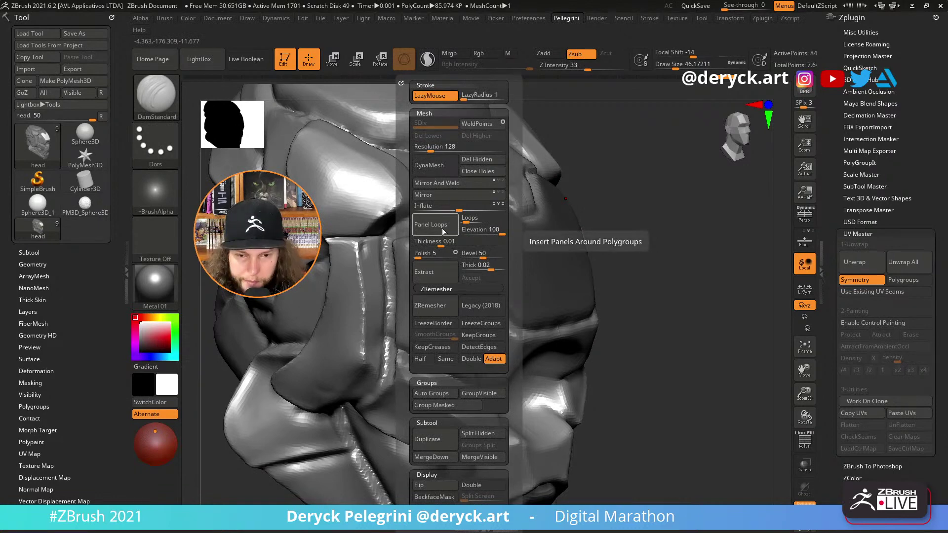
{"action": "left_click", "coordinate": [438, 275]}
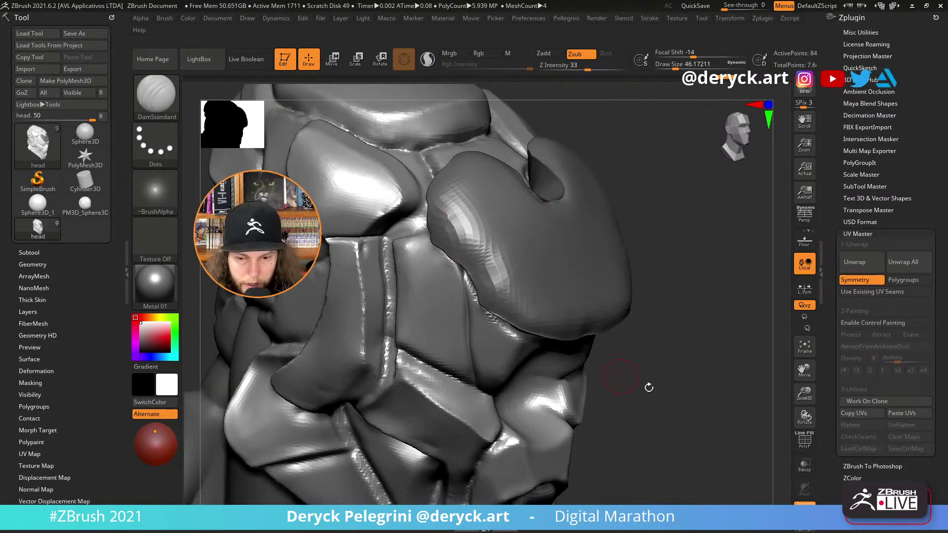
{"action": "left_click_drag", "start_coordinate": [670, 400], "coordinate": [643, 355]}
Set the Panel Loops thickness to 0.001 and preview the forehead plate's extraction again.
{"action": "key", "text": "p"}
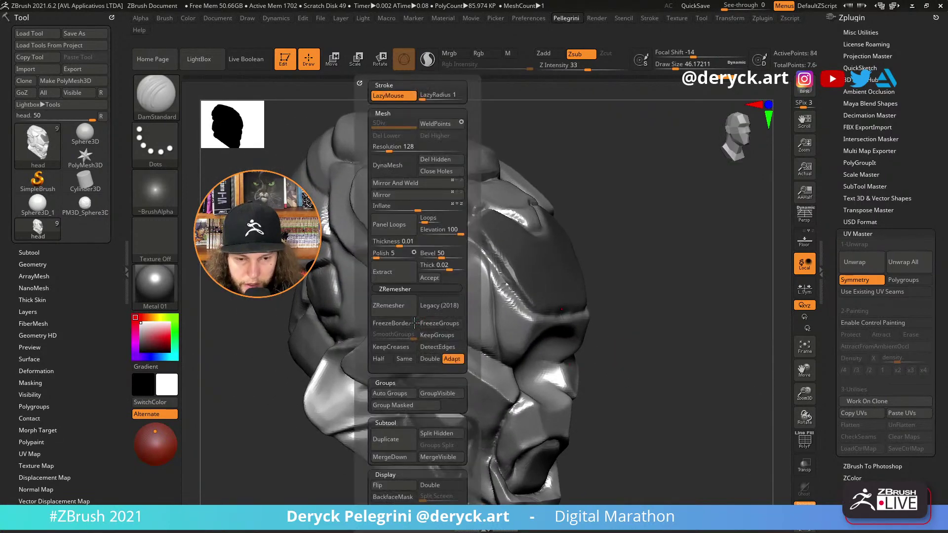
{"action": "left_click", "coordinate": [393, 242]}
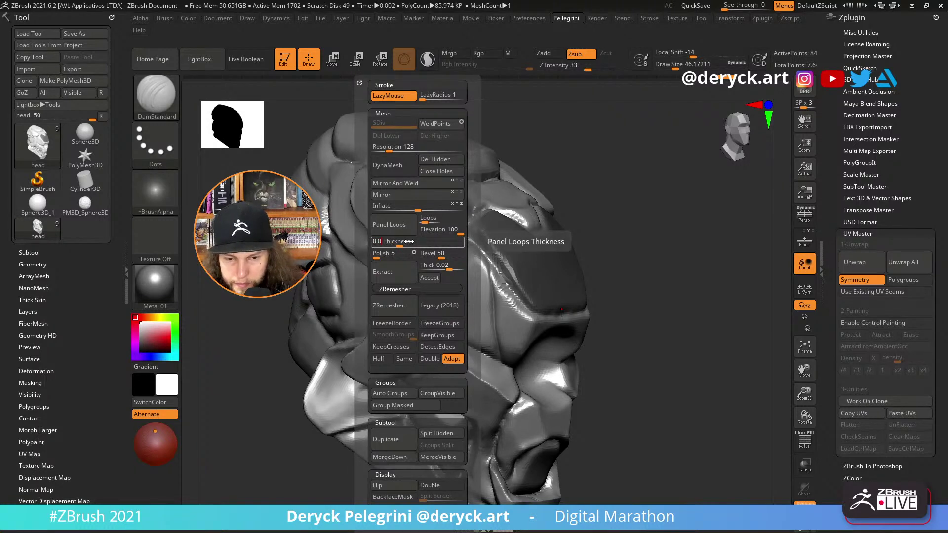
{"action": "type", "text": "0.001"}
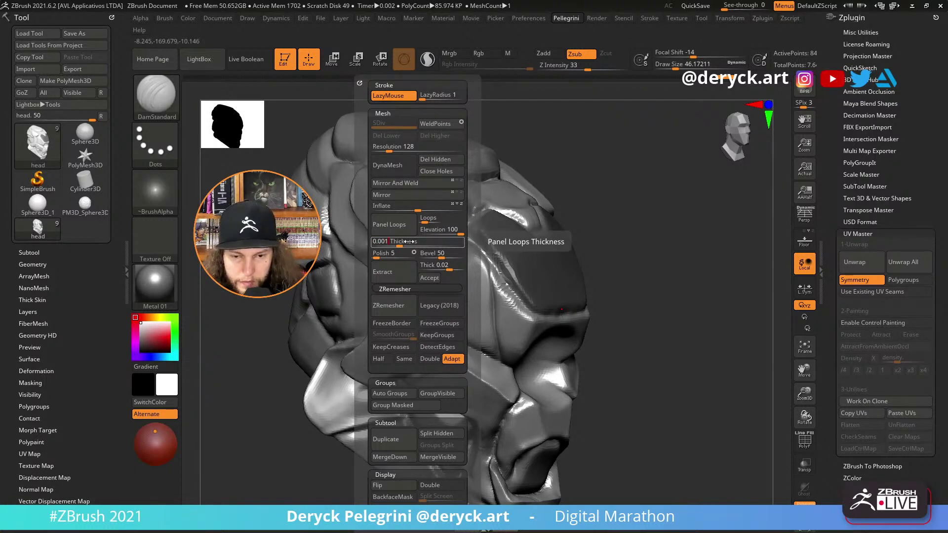
{"action": "left_click", "coordinate": [389, 270]}
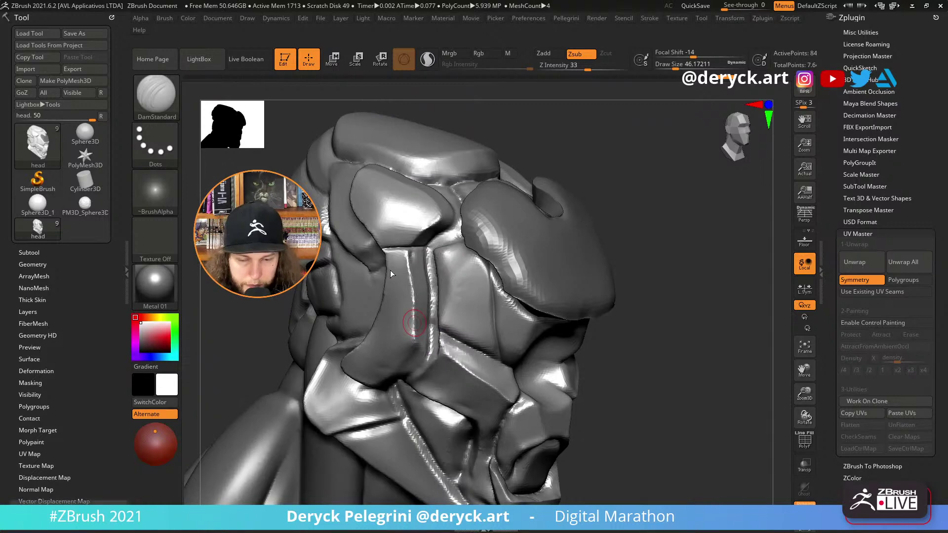
Extract the masked forehead plate at a thickness of 0.005 and accept it as a separate subtool.
{"action": "key", "text": "ctrl+space"}
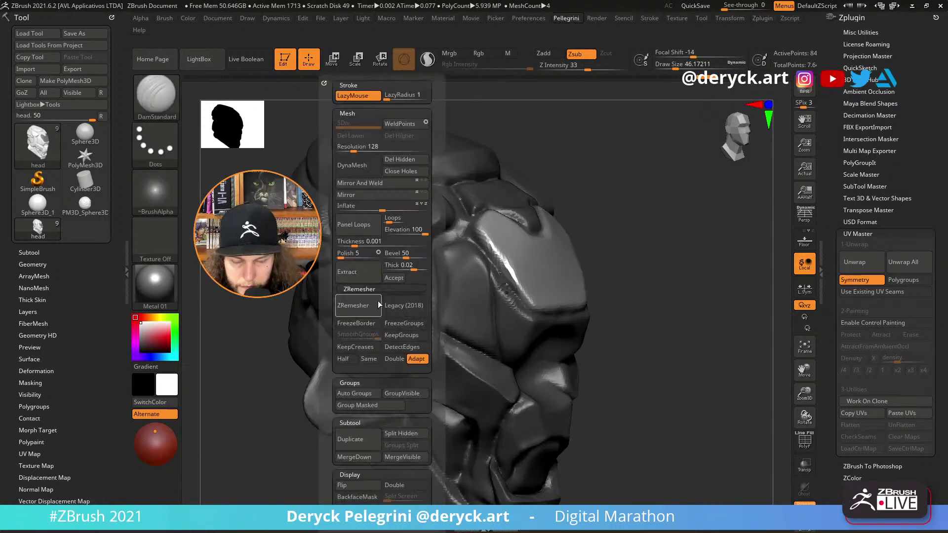
{"action": "left_click", "coordinate": [405, 266]}
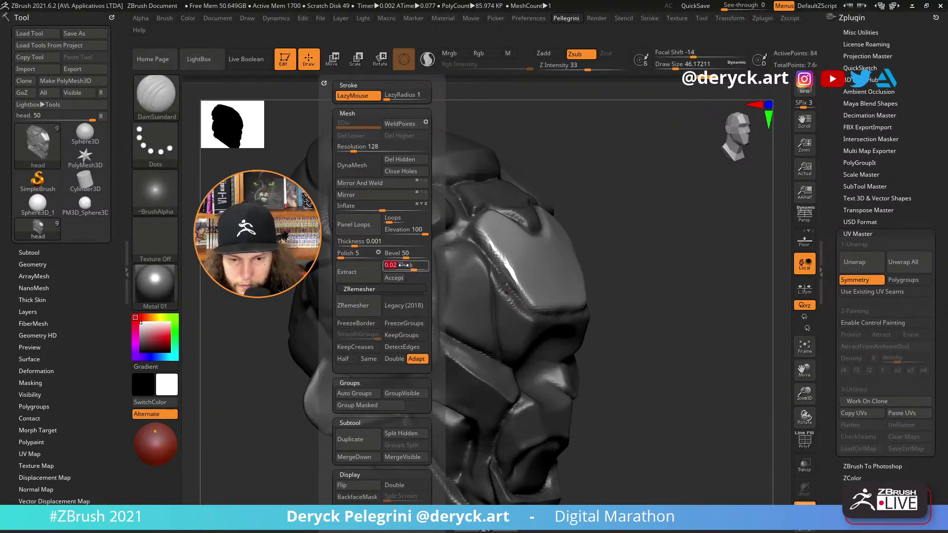
{"action": "type", "text": "0.005"}
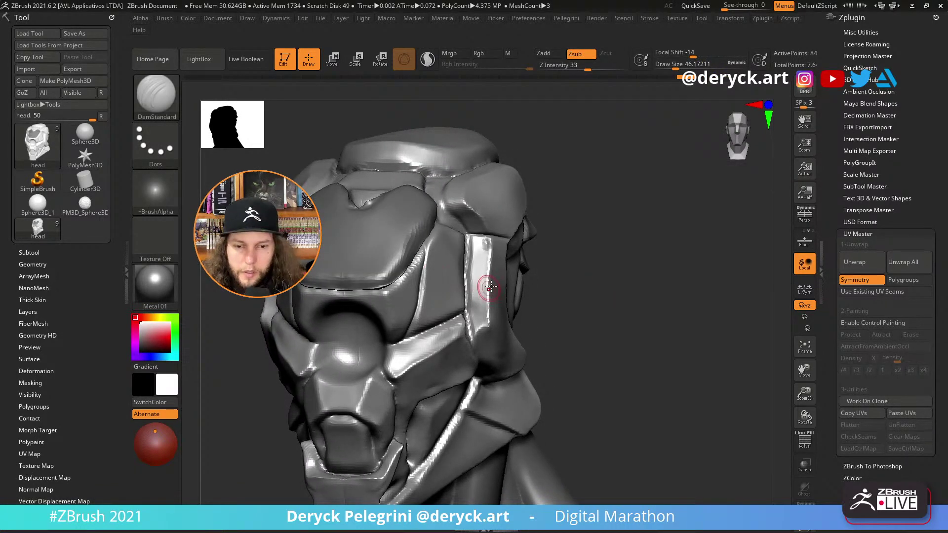
{"action": "key", "text": "space"}
{"action": "left_click", "coordinate": [679, 278]}
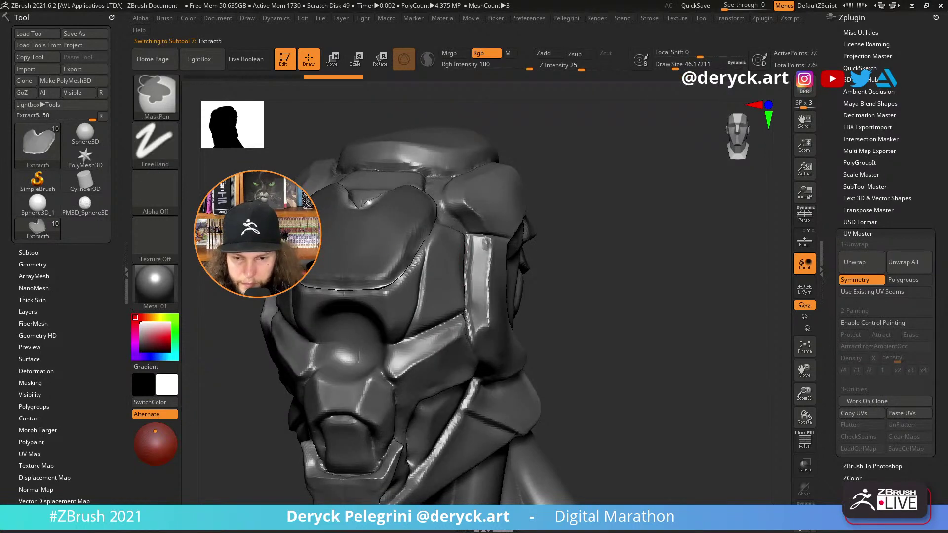
Isolate the extracted plate, examine its topology with the wireframe shown, and bring the rest of the model back into view.
{"action": "left_click", "coordinate": [422, 246], "text": "ctrl+shift"}
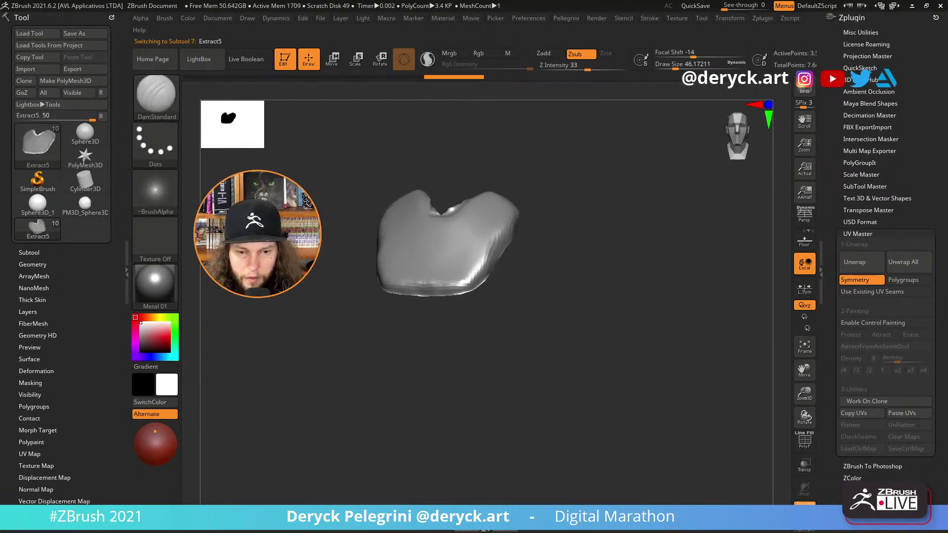
{"action": "mouse_move", "coordinate": [291, 286]}
{"action": "left_mouse_down"}
{"action": "mouse_move", "coordinate": [259, 326]}
{"action": "mouse_move", "coordinate": [303, 296]}
{"action": "mouse_move", "coordinate": [268, 317]}
{"action": "left_mouse_up"}
{"action": "key", "text": "f"}
{"action": "key", "text": "shift+f"}
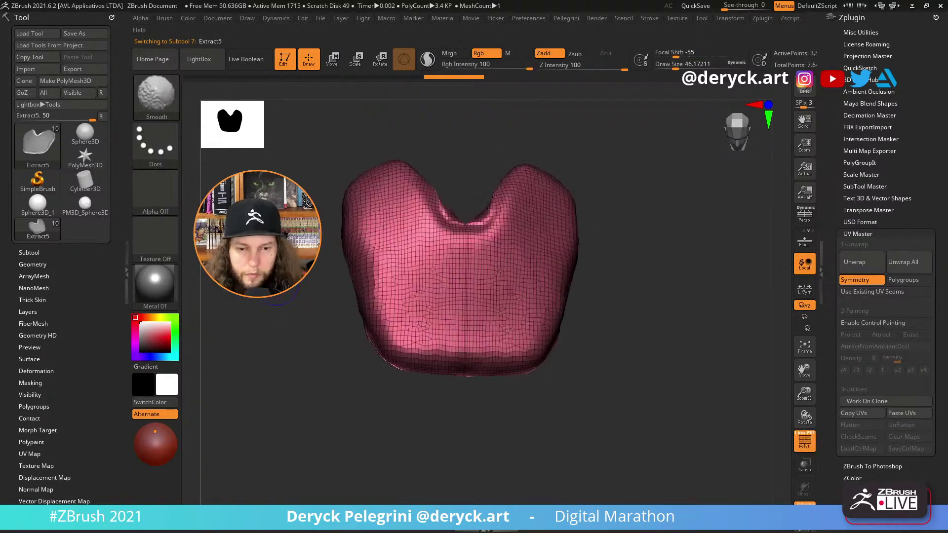
{"action": "left_click_drag", "start_coordinate": [271, 257], "coordinate": [653, 286]}
{"action": "left_click", "coordinate": [523, 246], "text": "ctrl+shift"}
{"action": "key", "text": "shift+s"}
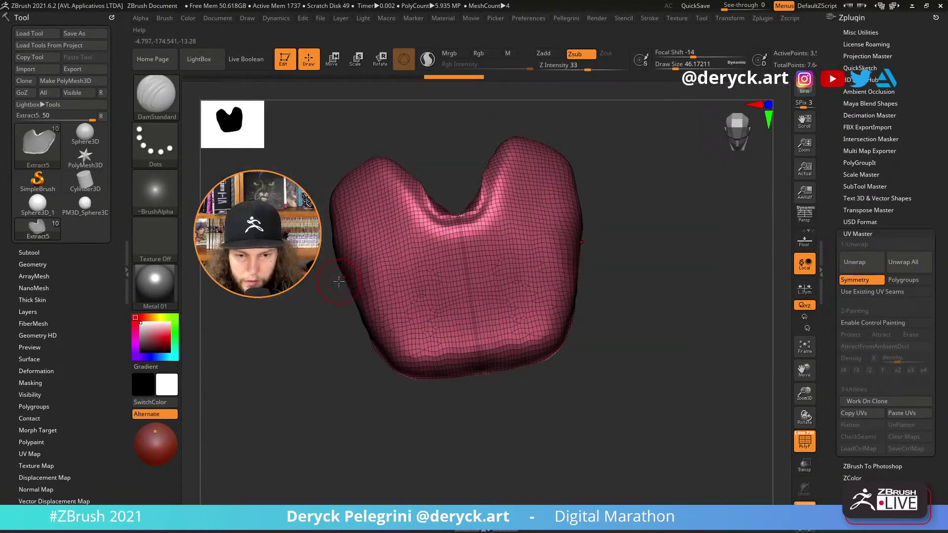
{"action": "key", "text": "shift+s"}
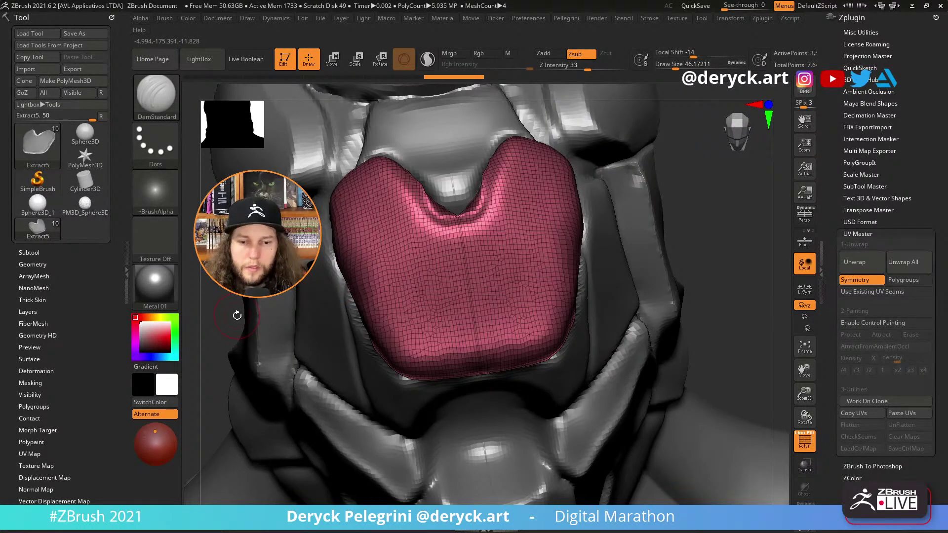
Delete the extracted forehead plate's subtool and hide the wireframe on the head.
{"action": "left_click", "coordinate": [22, 252]}
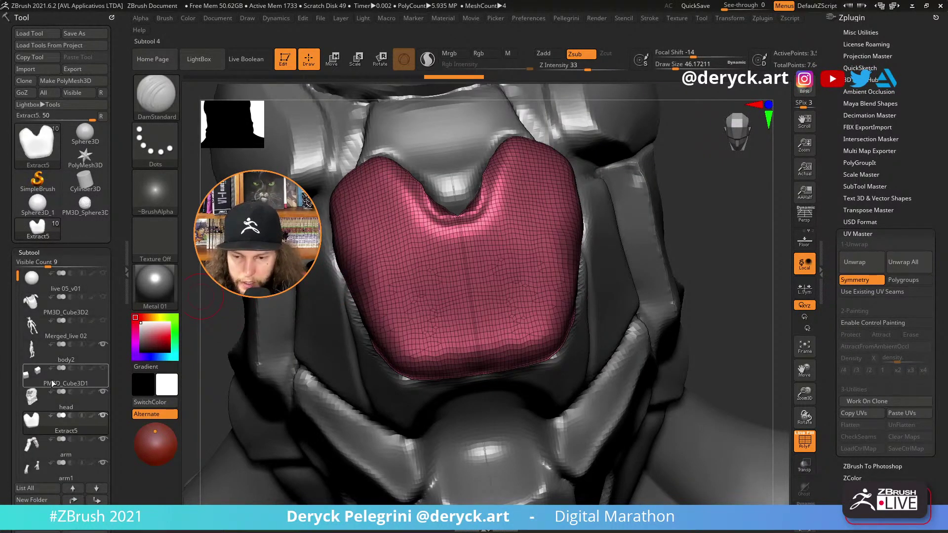
{"action": "scroll", "coordinate": [1, 404], "scroll_direction": "down", "scroll_amount": 1}
{"action": "scroll", "coordinate": [1, 404], "scroll_direction": "down", "scroll_amount": 4}
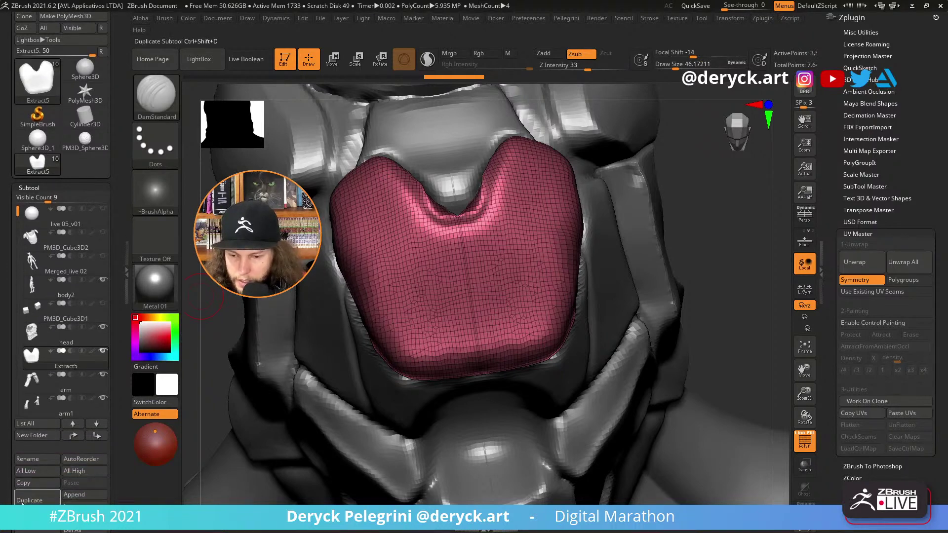
{"action": "left_click", "coordinate": [41, 503]}
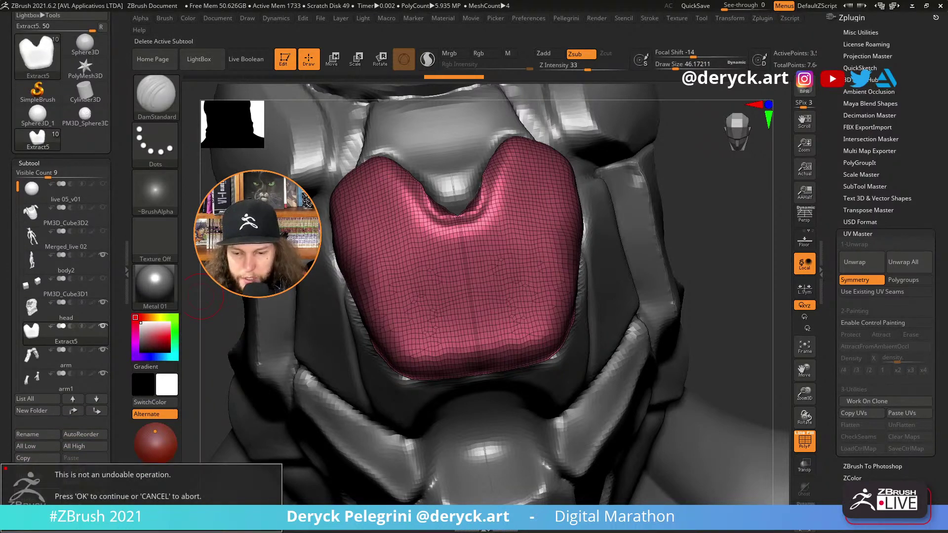
{"action": "key", "text": "Return"}
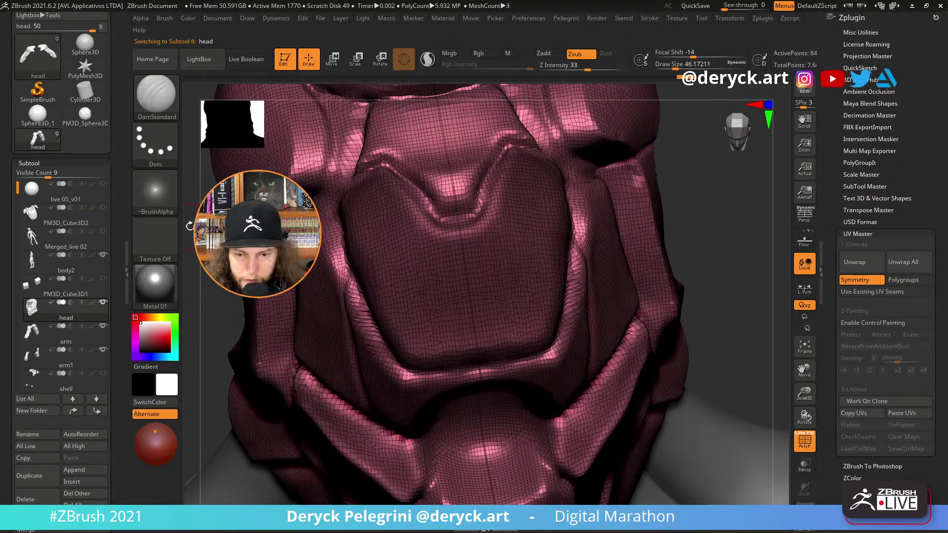
{"action": "key", "text": "shift+f"}
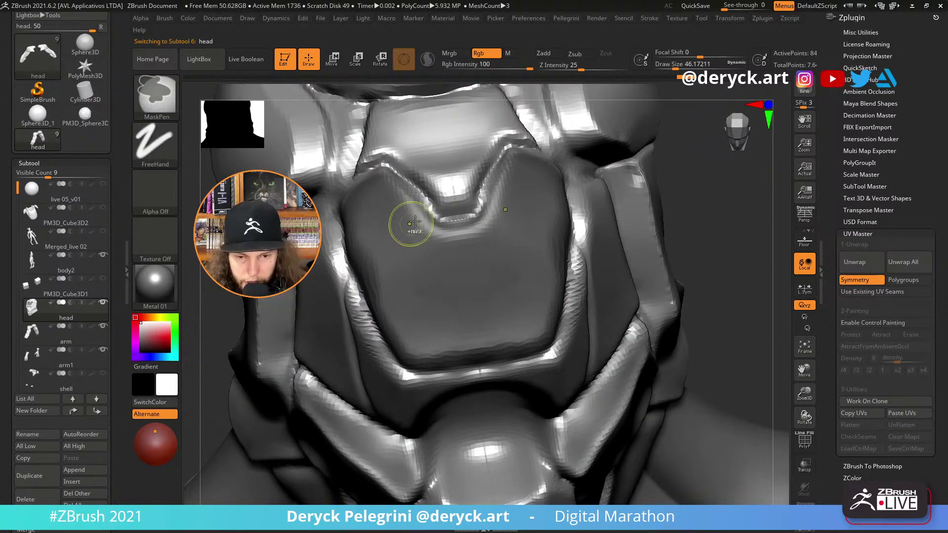
Sharpen the mask on the head subtool's forehead plate.
{"action": "key", "text": "ctrl"}
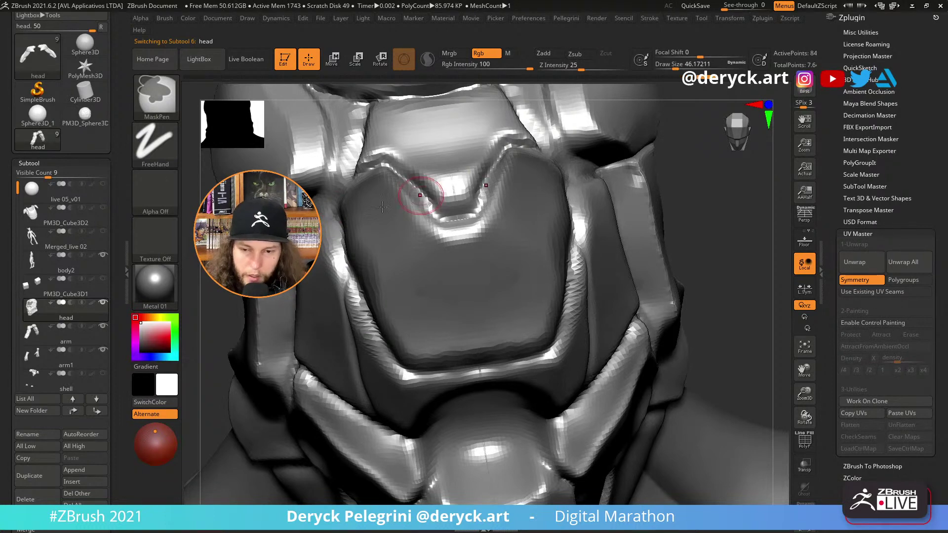
{"action": "left_click", "coordinate": [27, 163]}
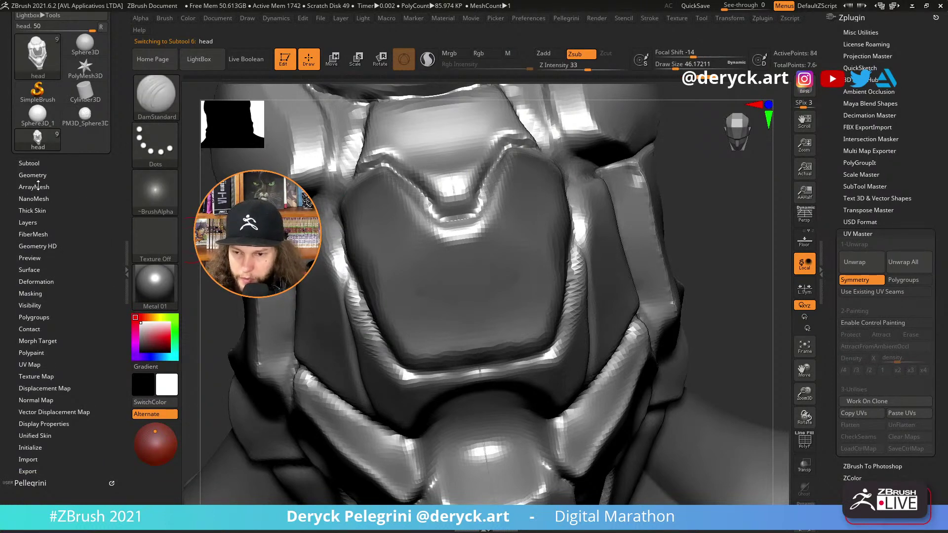
{"action": "left_click", "coordinate": [29, 175]}
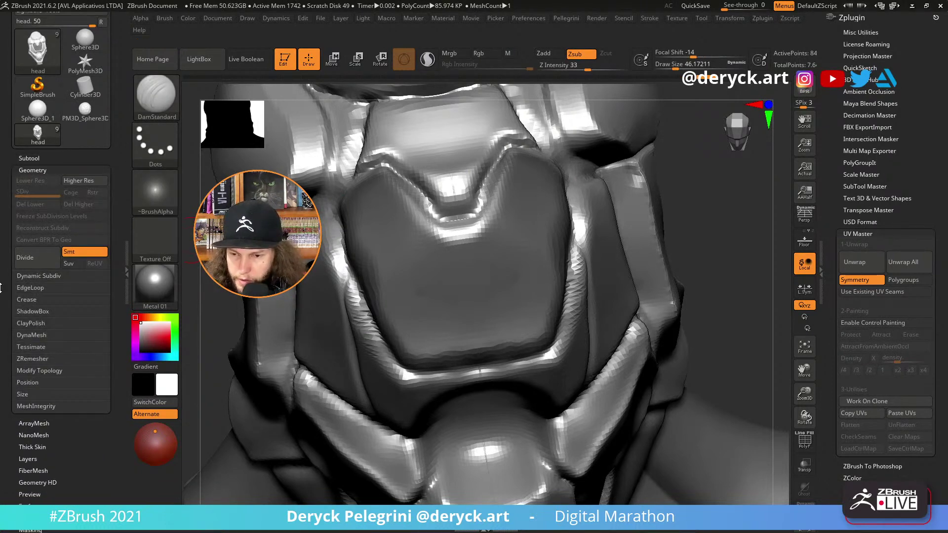
{"action": "scroll", "coordinate": [1, 256], "scroll_direction": "down", "scroll_amount": 8}
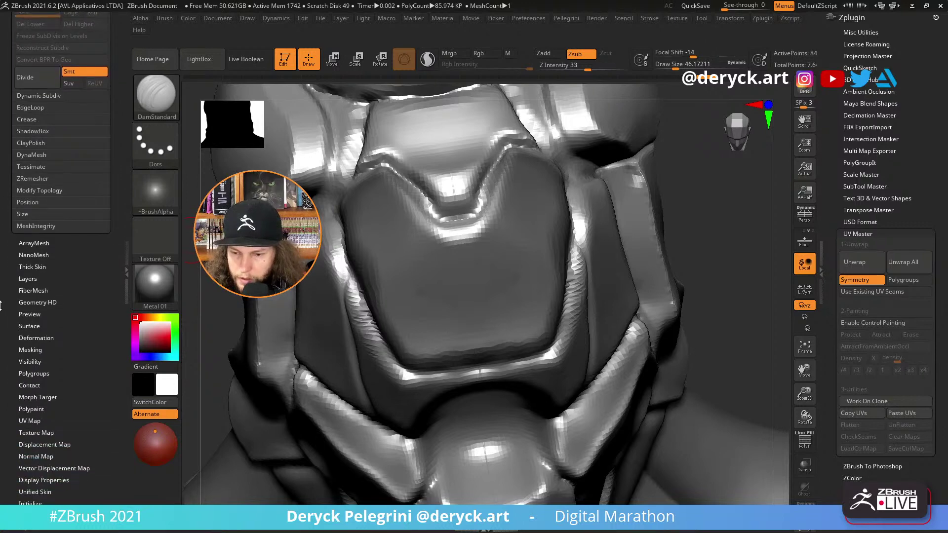
{"action": "scroll", "coordinate": [1, 232], "scroll_direction": "down", "scroll_amount": 3}
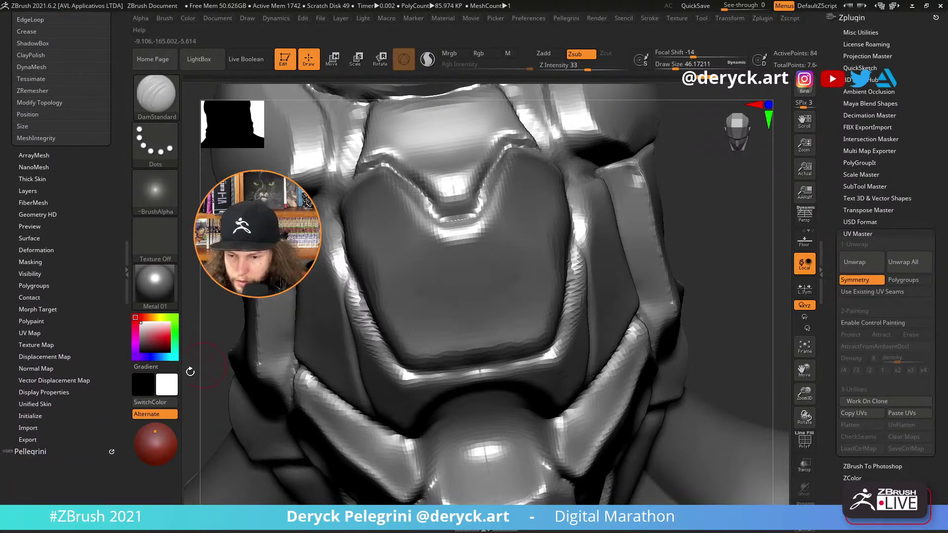
{"action": "scroll", "coordinate": [4, 291], "scroll_direction": "down", "scroll_amount": 1}
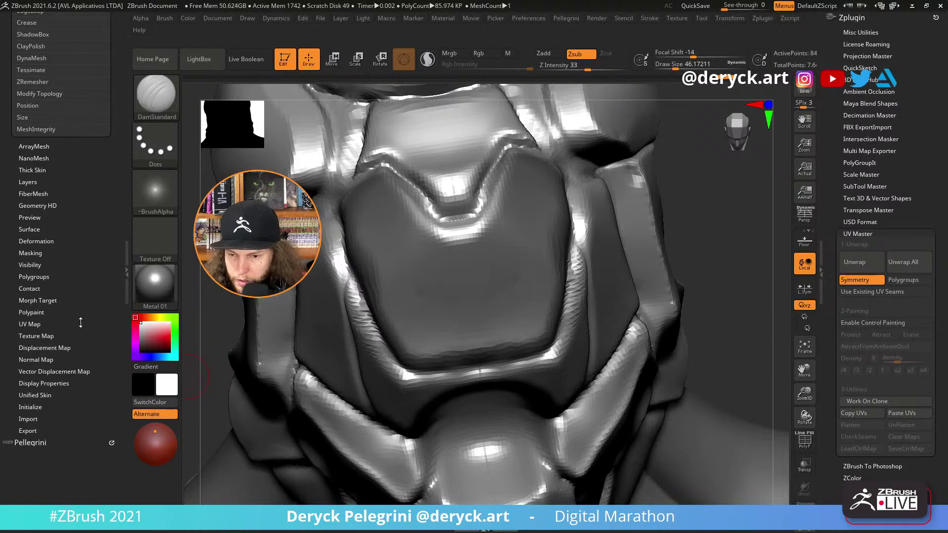
{"action": "left_click", "coordinate": [30, 254]}
{"action": "left_click_drag", "start_coordinate": [5, 237], "coordinate": [4, 292]}
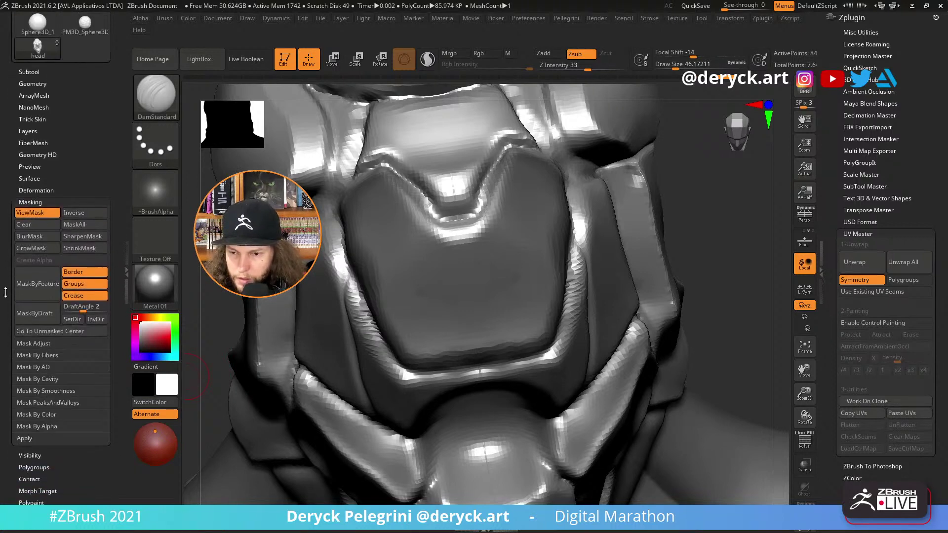
{"action": "left_click", "coordinate": [78, 235]}
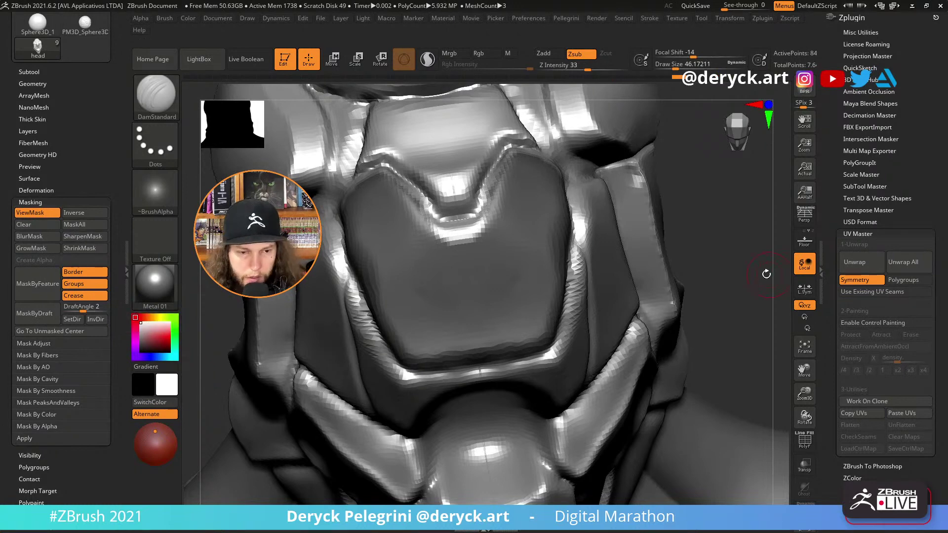
Extract the masked forehead plate, accept it as a separate subtool and clear its mask.
{"action": "left_click_drag", "start_coordinate": [767, 273], "coordinate": [632, 237], "text": "alt"}
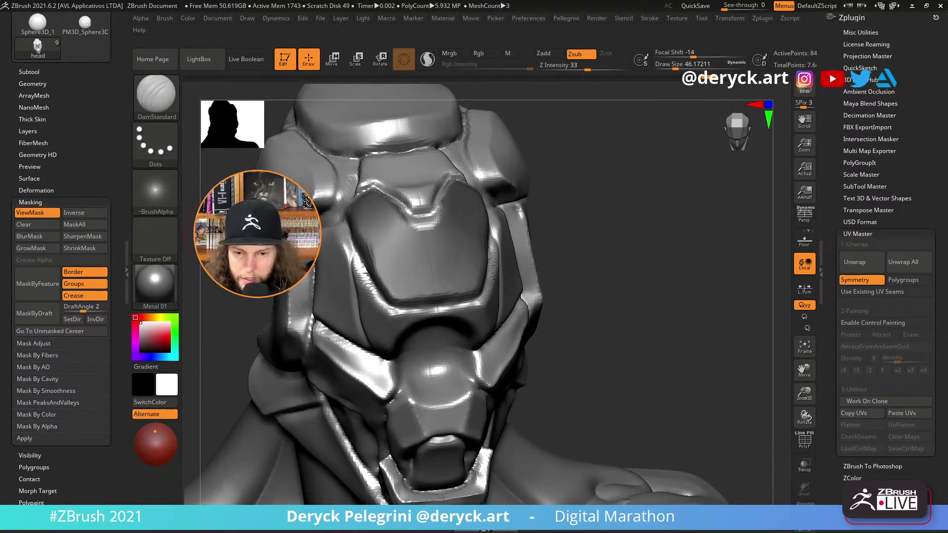
{"action": "key", "text": "space"}
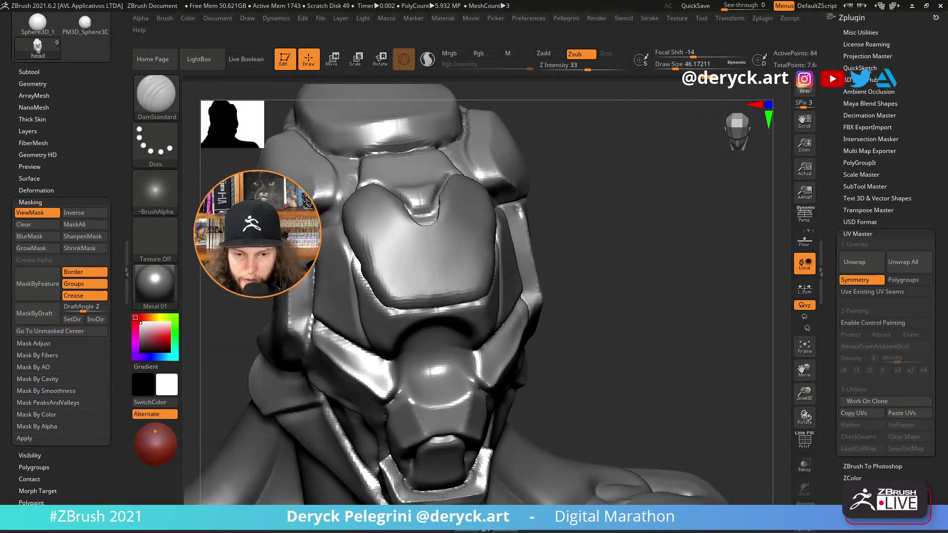
{"action": "key", "text": "space"}
{"action": "left_click", "coordinate": [336, 243]}
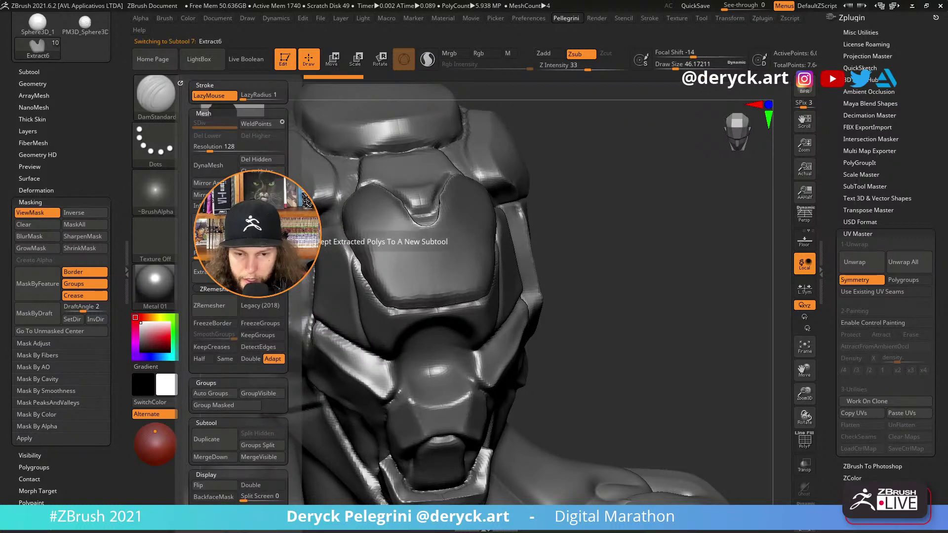
{"action": "left_click_drag", "start_coordinate": [644, 270], "coordinate": [622, 288], "text": "ctrl"}
Isolate the extracted plate, strip it down to its front shell, and show it on the full head with the wireframe.
{"action": "key", "text": "alt+s"}
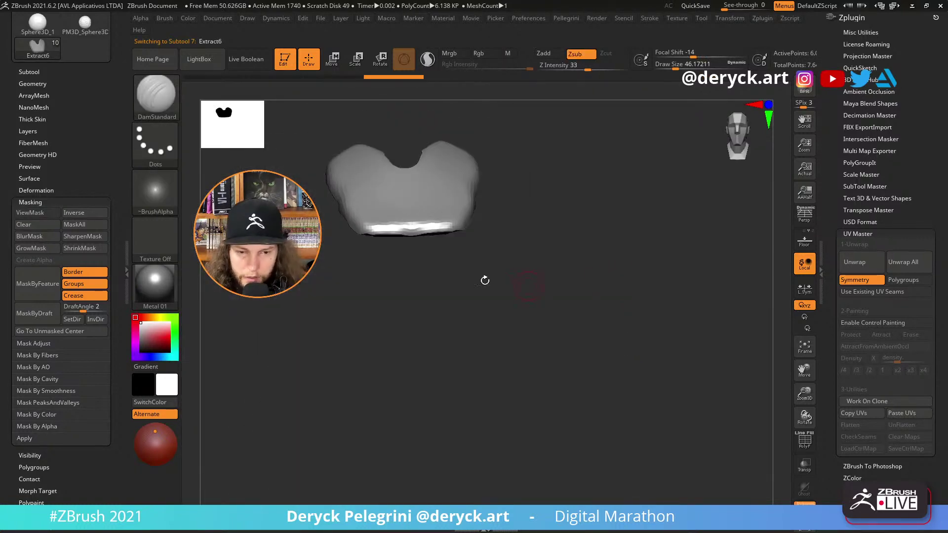
{"action": "left_click_drag", "start_coordinate": [356, 191], "coordinate": [510, 218]}
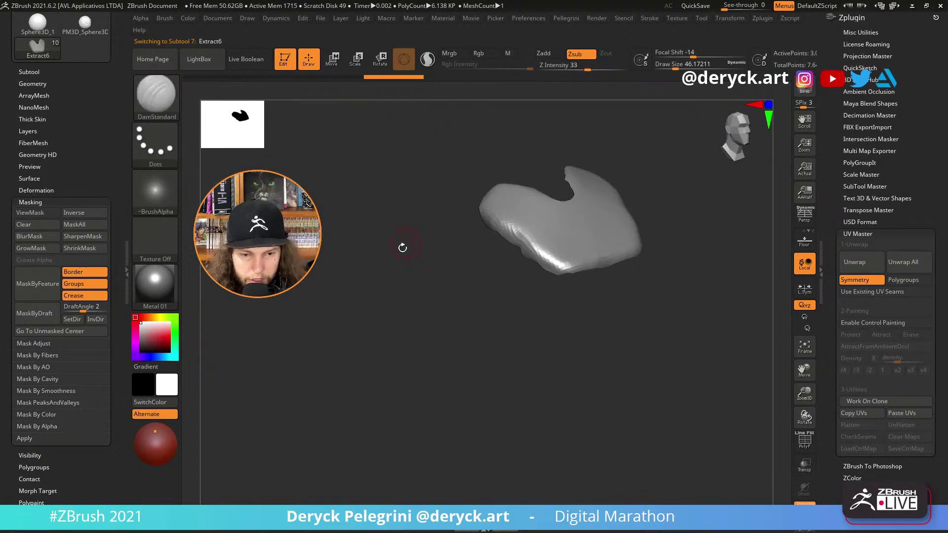
{"action": "mouse_move", "coordinate": [402, 245]}
{"action": "left_mouse_down"}
{"action": "mouse_move", "coordinate": [388, 297]}
{"action": "mouse_move", "coordinate": [354, 274]}
{"action": "mouse_move", "coordinate": [343, 303]}
{"action": "mouse_move", "coordinate": [372, 311]}
{"action": "mouse_move", "coordinate": [387, 297]}
{"action": "left_mouse_up"}
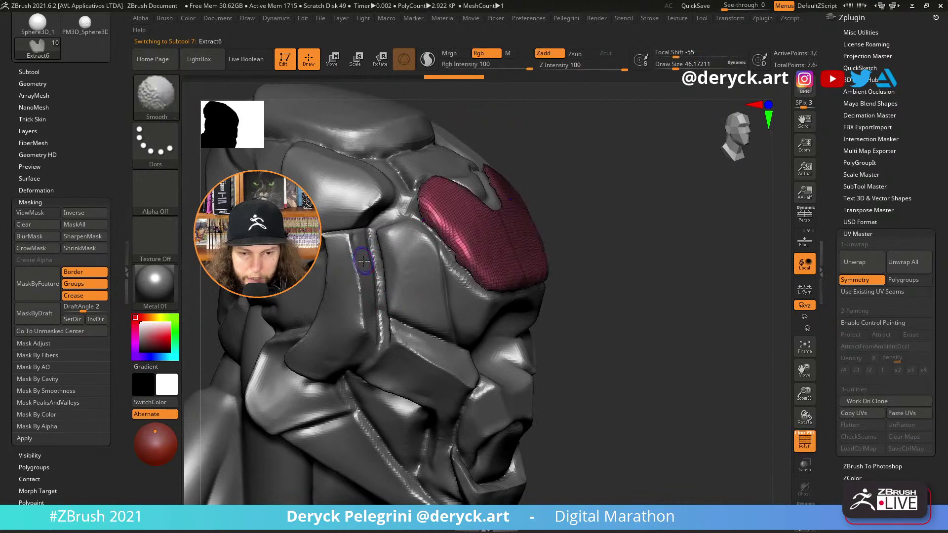
{"action": "key", "text": "space"}
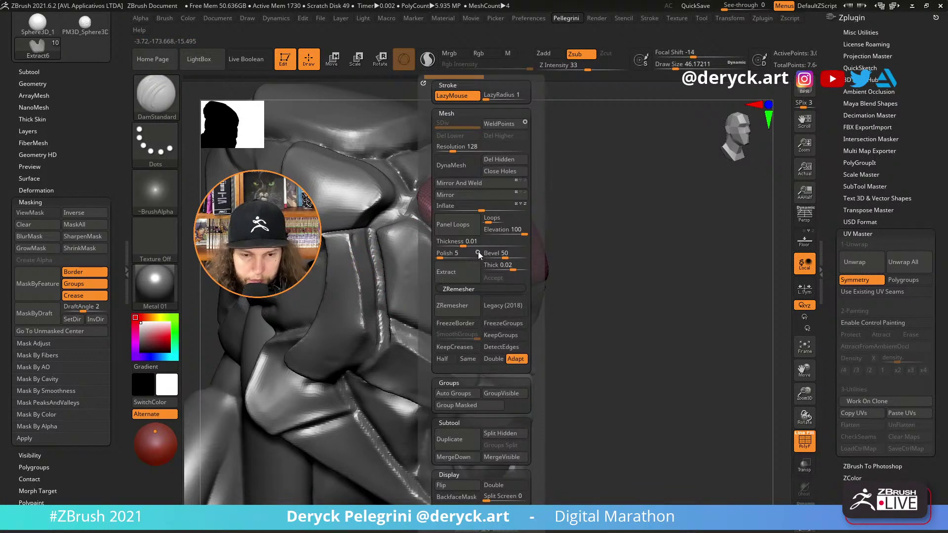
Examine the wireframed forehead plate's fit on the helmet from several angles and look over the Panel Loops settings.
{"action": "left_click_drag", "start_coordinate": [616, 255], "coordinate": [294, 291], "text": "shift"}
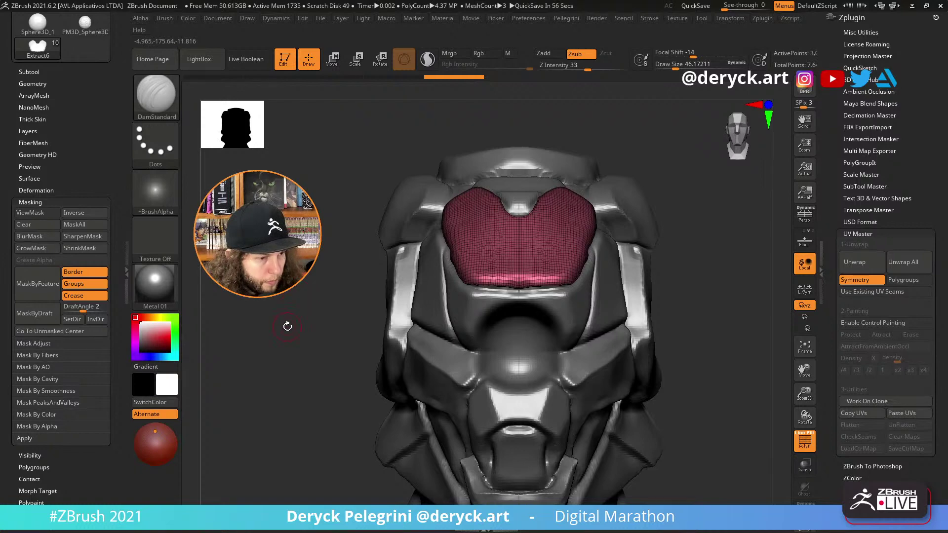
{"action": "mouse_move", "coordinate": [286, 341]}
{"action": "left_mouse_down"}
{"action": "mouse_move", "coordinate": [279, 323]}
{"action": "mouse_move", "coordinate": [287, 330]}
{"action": "left_mouse_up"}
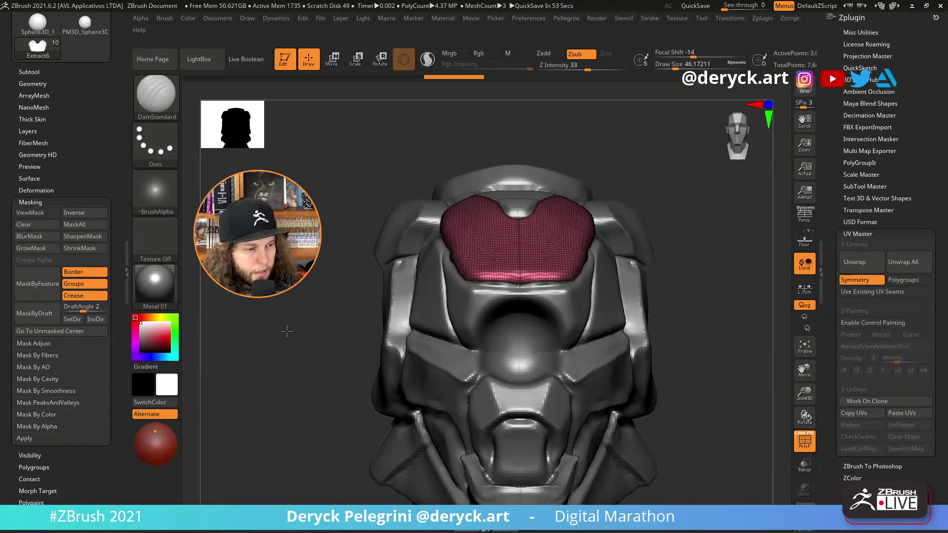
{"action": "left_click_drag", "start_coordinate": [287, 331], "coordinate": [296, 333]}
{"action": "left_click_drag", "start_coordinate": [587, 286], "coordinate": [651, 271]}
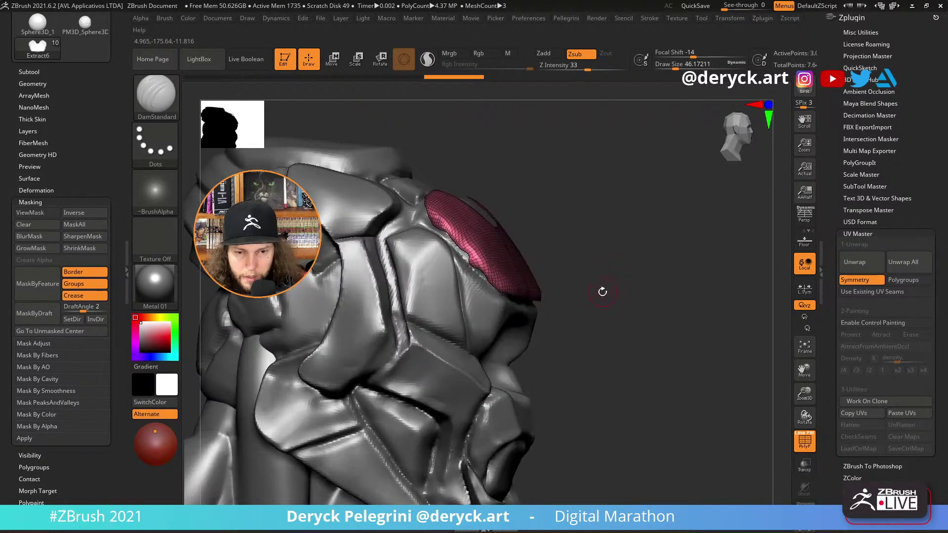
{"action": "left_click_drag", "start_coordinate": [603, 290], "coordinate": [578, 304]}
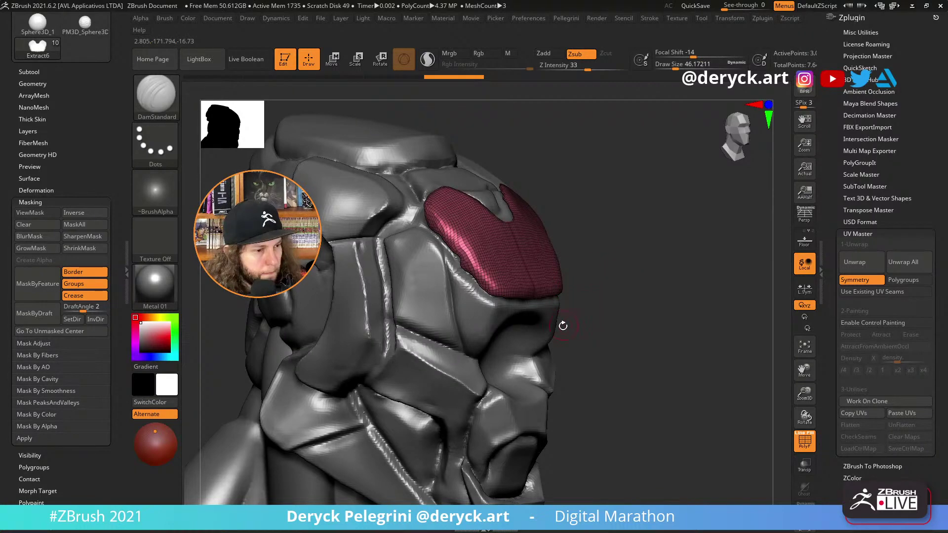
{"action": "left_click_drag", "start_coordinate": [599, 296], "coordinate": [606, 306]}
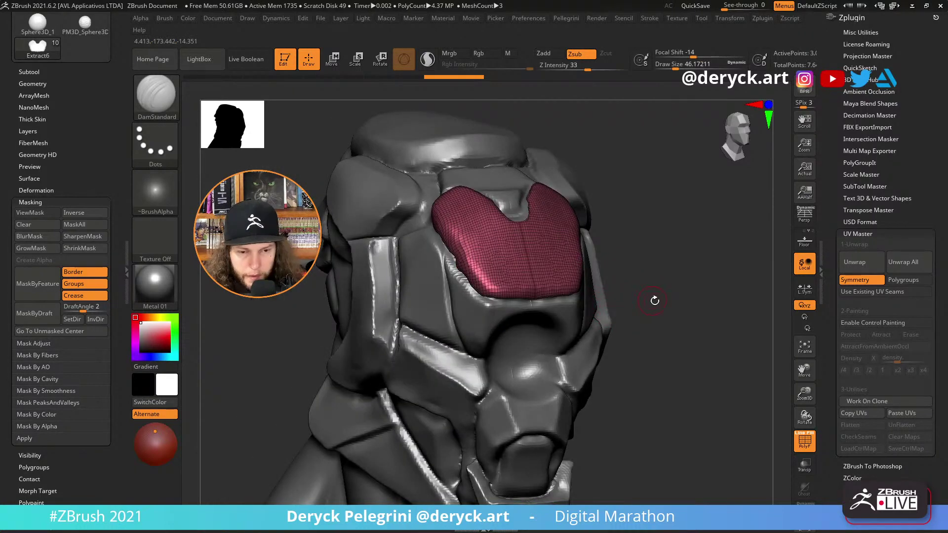
{"action": "left_click_drag", "start_coordinate": [669, 301], "coordinate": [682, 269]}
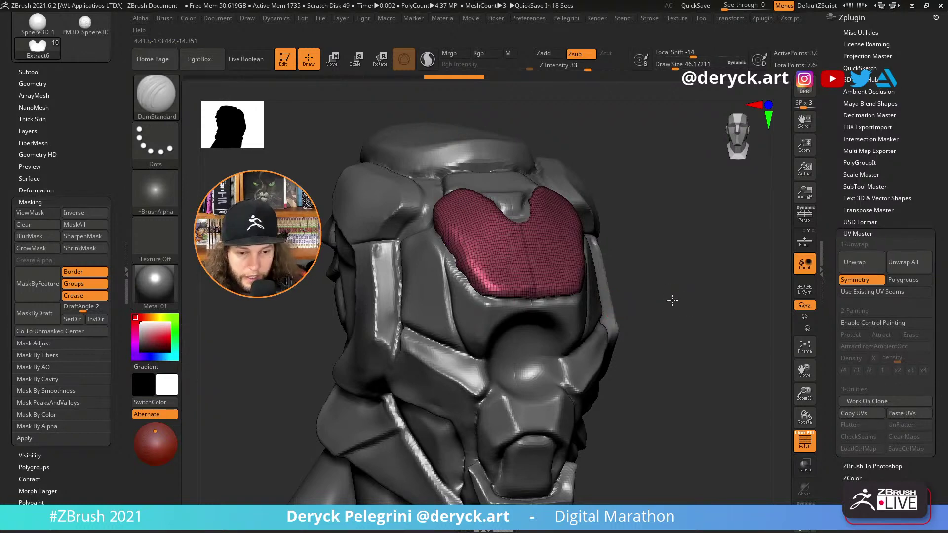
{"action": "mouse_move", "coordinate": [673, 301]}
{"action": "left_mouse_down", "text": "shift"}
{"action": "mouse_move", "coordinate": [758, 299]}
{"action": "mouse_move", "coordinate": [671, 300]}
{"action": "mouse_move", "coordinate": [711, 309]}
{"action": "mouse_move", "coordinate": [664, 297]}
{"action": "mouse_move", "coordinate": [719, 292]}
{"action": "mouse_move", "coordinate": [682, 310]}
{"action": "mouse_move", "coordinate": [663, 287]}
{"action": "left_mouse_up", "text": "shift"}
{"action": "left_click", "coordinate": [566, 18]}
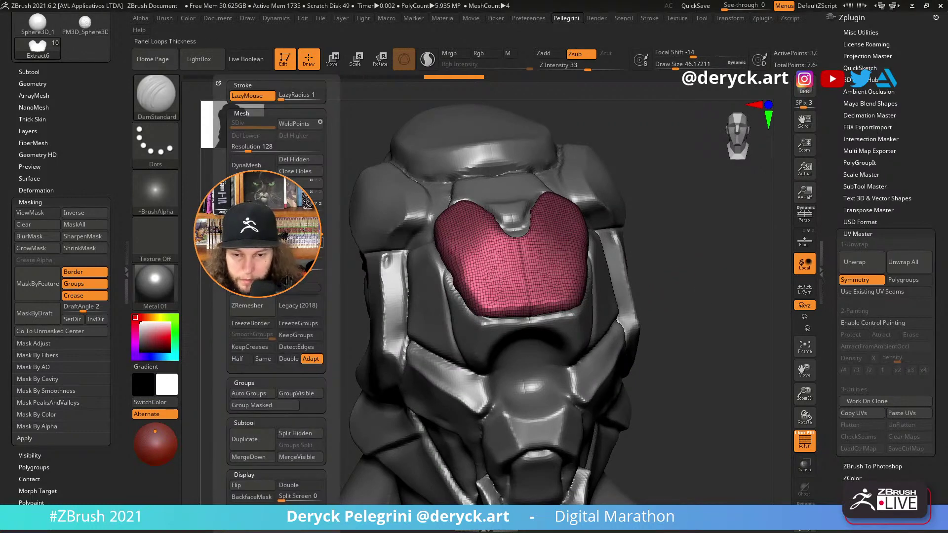
{"action": "left_click", "coordinate": [566, 18]}
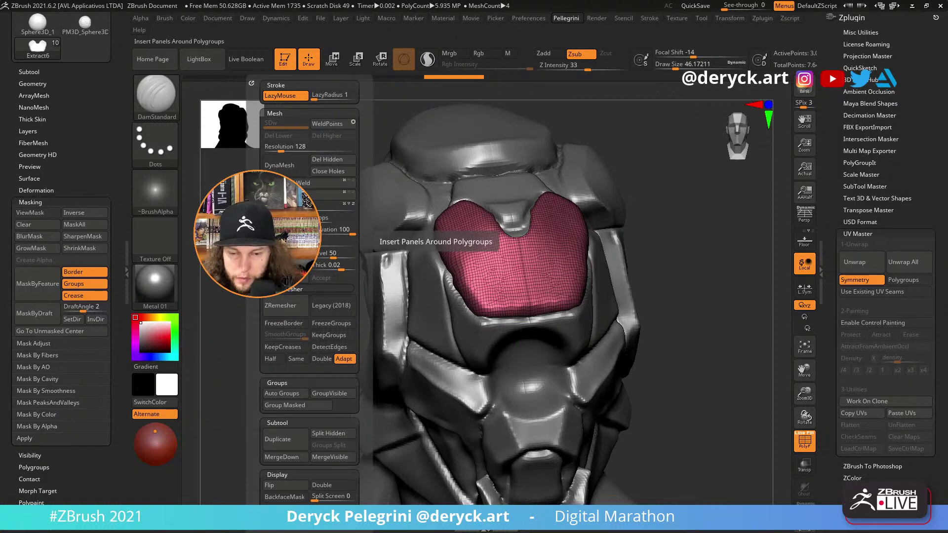
{"action": "right_click_drag", "start_coordinate": [470, 272], "coordinate": [490, 274]}
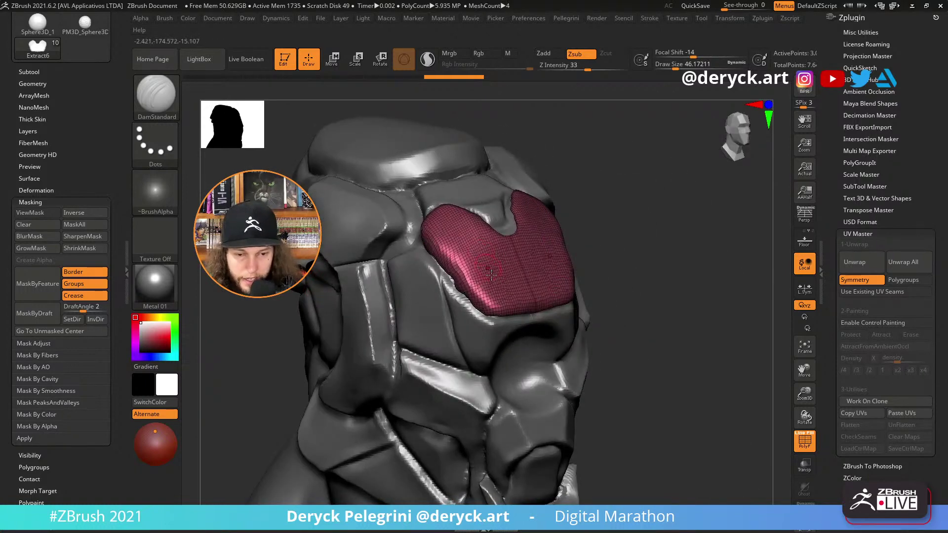
{"action": "right_click_drag", "start_coordinate": [649, 263], "coordinate": [624, 269]}
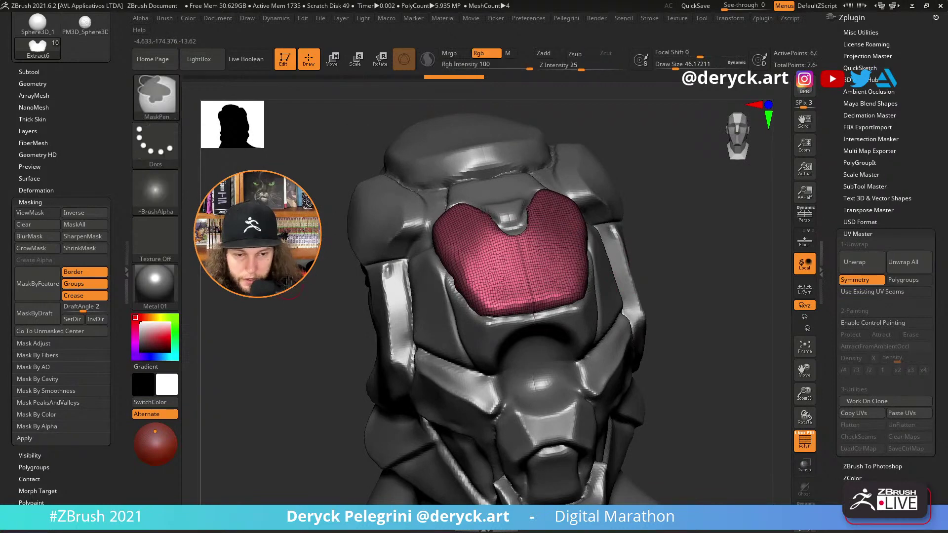
Undo the removal of the plate's other polygons, then isolate the plate with the wireframe hidden.
{"action": "key", "text": "ctrl+z"}
{"action": "key", "text": "shift+s"}
{"action": "right_click_drag", "start_coordinate": [440, 294], "coordinate": [456, 249]}
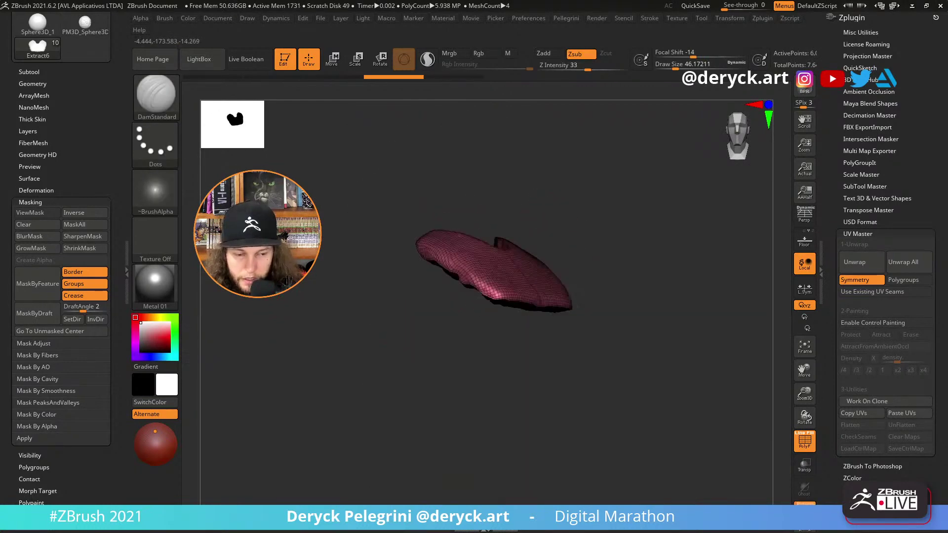
{"action": "right_click_drag", "start_coordinate": [285, 237], "coordinate": [349, 336]}
{"action": "key", "text": "shift+f"}
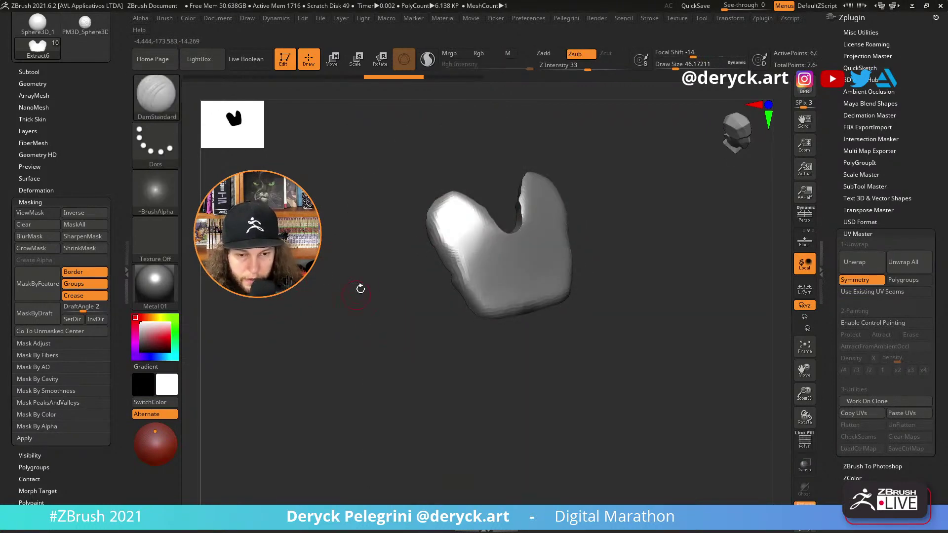
Keep only the front shell of the isolated plate by deleting its hidden polygons.
{"action": "right_click_drag", "start_coordinate": [360, 288], "coordinate": [395, 276]}
{"action": "key", "text": "space"}
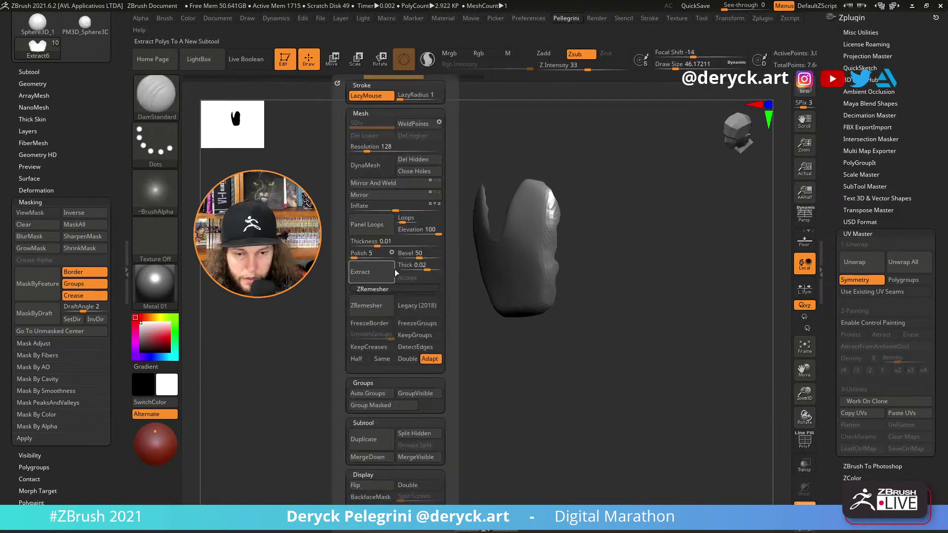
{"action": "left_click", "coordinate": [415, 171]}
{"action": "mouse_move", "coordinate": [338, 271]}
{"action": "right_mouse_down"}
{"action": "mouse_move", "coordinate": [420, 235]}
{"action": "mouse_move", "coordinate": [338, 276]}
{"action": "mouse_move", "coordinate": [339, 297]}
{"action": "mouse_move", "coordinate": [351, 281]}
{"action": "mouse_move", "coordinate": [344, 304]}
{"action": "mouse_move", "coordinate": [353, 281]}
{"action": "right_mouse_up"}
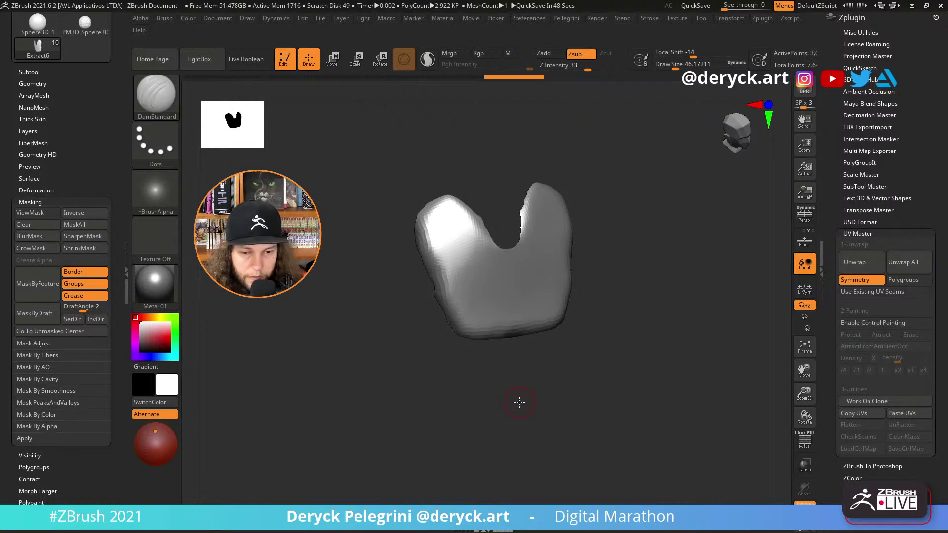
Examine the isolated front shell's surface, outline and stepped border up close from several angles.
{"action": "left_click_drag", "start_coordinate": [518, 402], "coordinate": [328, 339]}
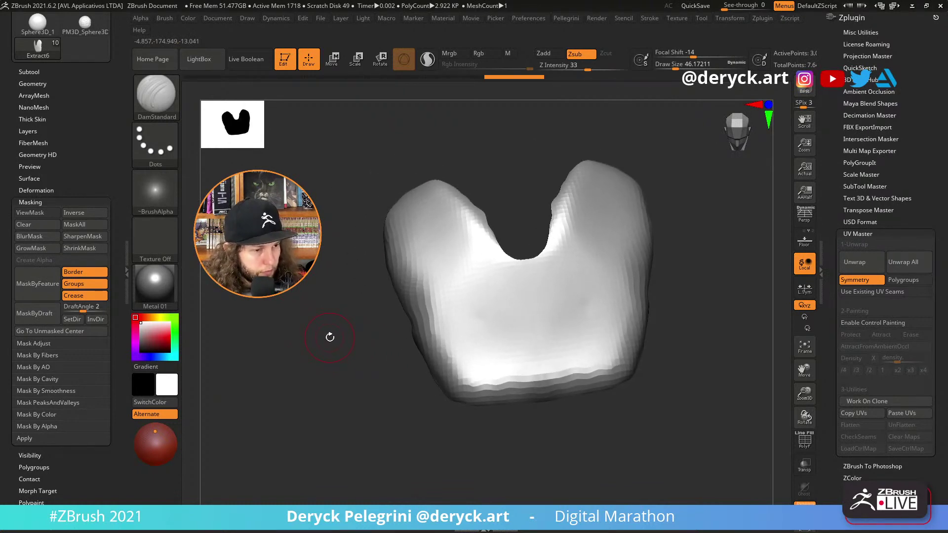
{"action": "left_click_drag", "start_coordinate": [349, 351], "coordinate": [349, 365]}
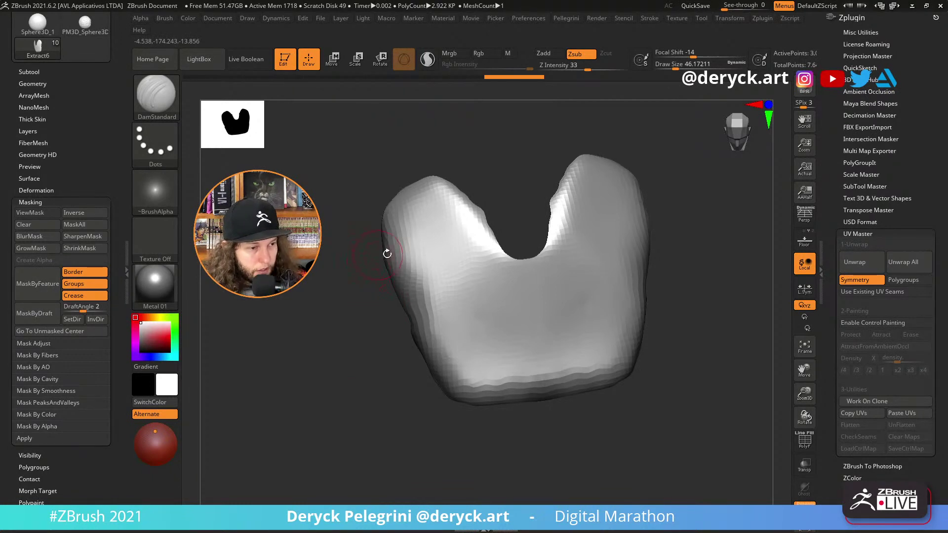
{"action": "mouse_move", "coordinate": [350, 322]}
{"action": "left_mouse_down"}
{"action": "mouse_move", "coordinate": [375, 328]}
{"action": "mouse_move", "coordinate": [340, 333]}
{"action": "mouse_move", "coordinate": [324, 318]}
{"action": "mouse_move", "coordinate": [349, 355]}
{"action": "mouse_move", "coordinate": [326, 328]}
{"action": "mouse_move", "coordinate": [335, 330]}
{"action": "left_mouse_up"}
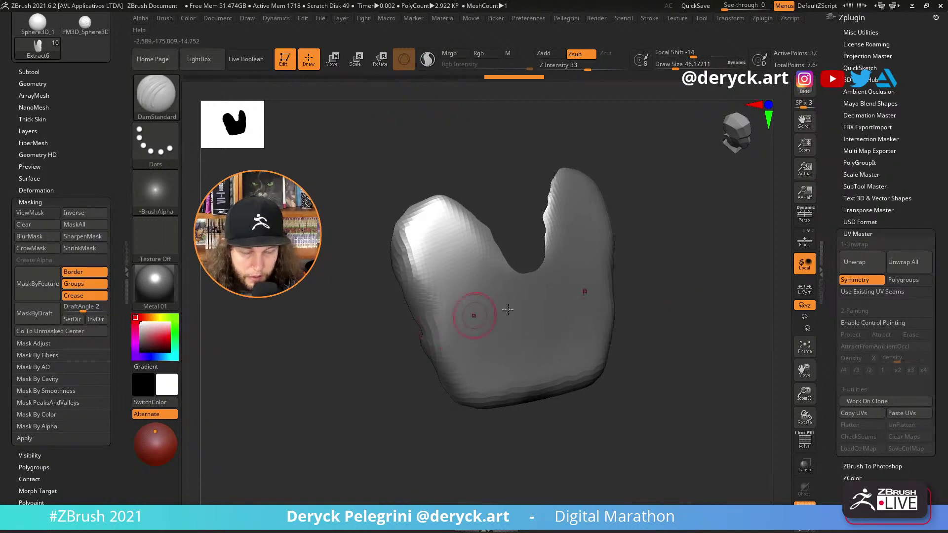
{"action": "mouse_move", "coordinate": [668, 351]}
{"action": "left_mouse_down"}
{"action": "mouse_move", "coordinate": [673, 326]}
{"action": "mouse_move", "coordinate": [673, 343]}
{"action": "mouse_move", "coordinate": [662, 343]}
{"action": "left_mouse_up"}
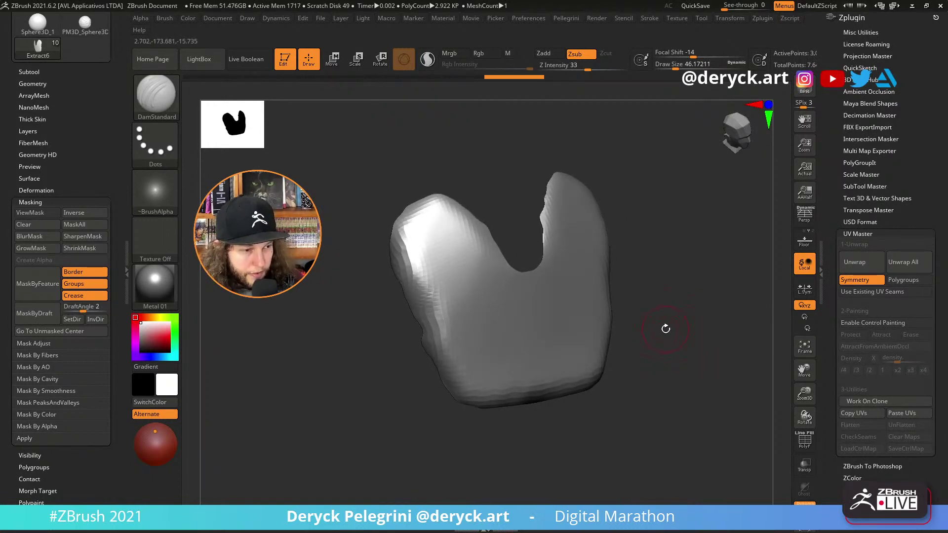
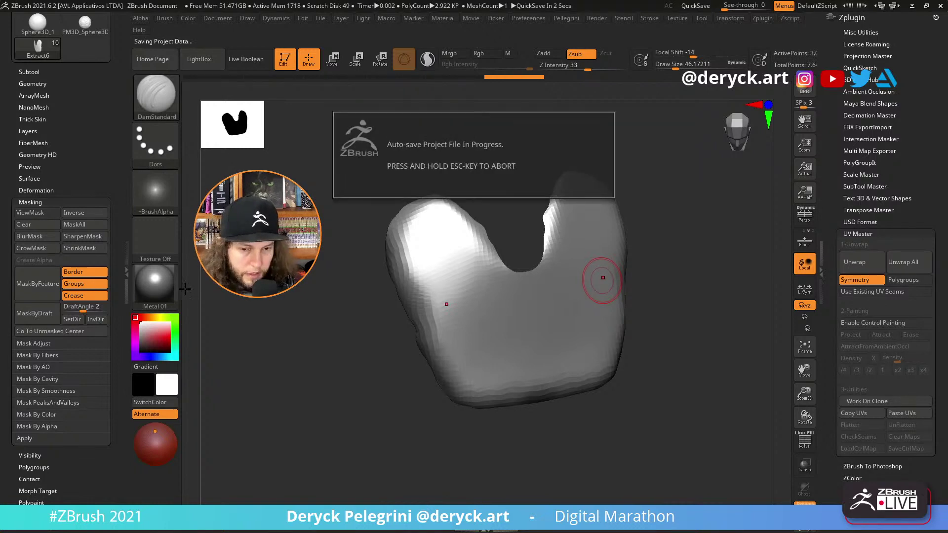
{"action": "left_click_drag", "start_coordinate": [338, 364], "coordinate": [362, 389]}
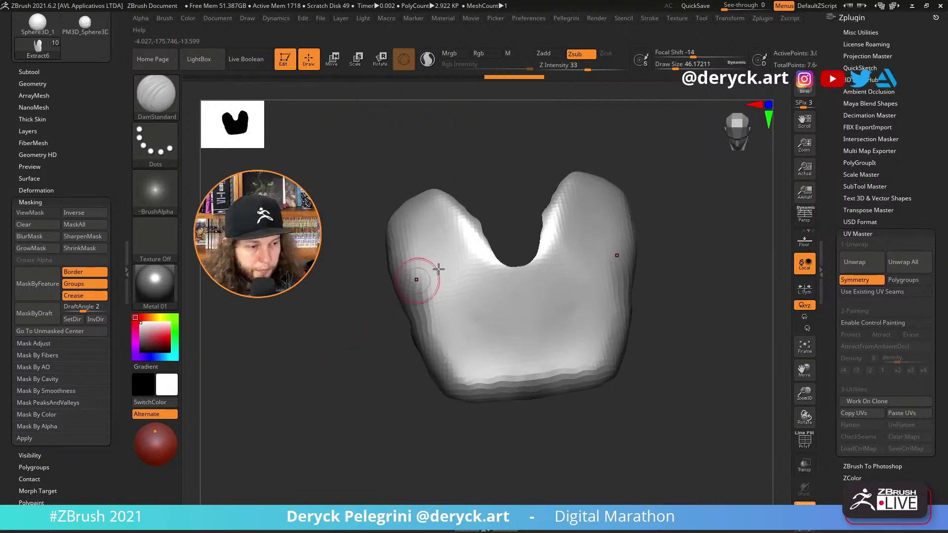
Show the front shell's wireframe and remesh it with ZRemesher using Legacy (2018) and Half, with adaptive density off.
{"action": "left_click_drag", "start_coordinate": [472, 194], "coordinate": [390, 270]}
{"action": "key", "text": "shift+f"}
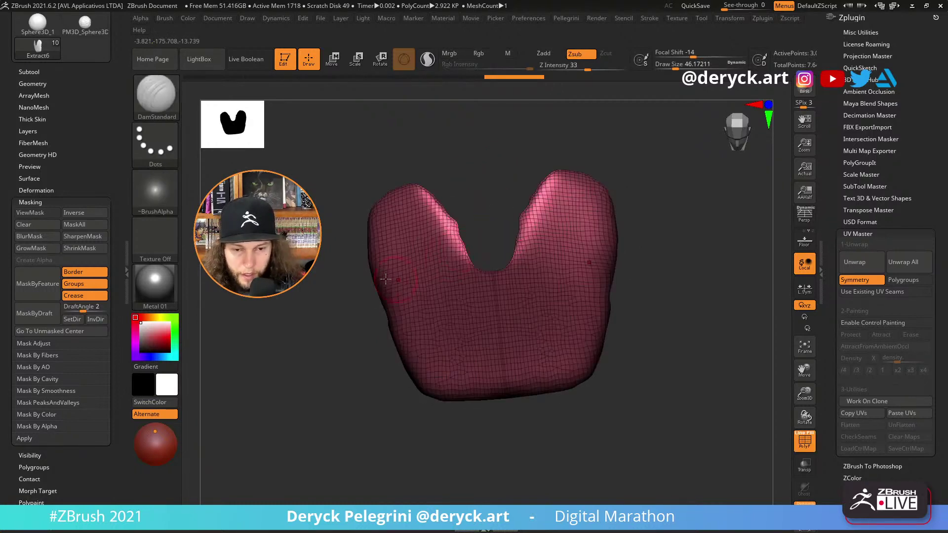
{"action": "left_click_drag", "start_coordinate": [354, 239], "coordinate": [327, 273]}
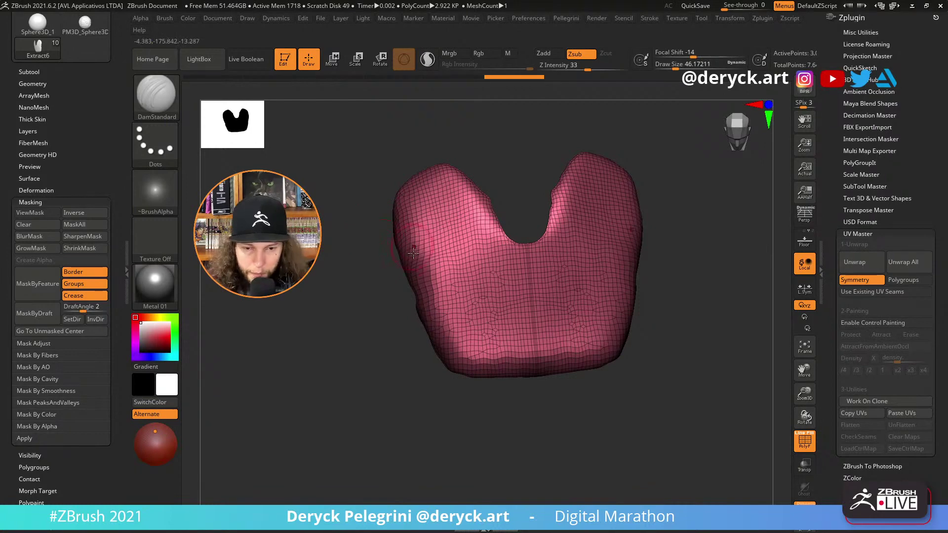
{"action": "mouse_move", "coordinate": [383, 218]}
{"action": "left_mouse_down"}
{"action": "mouse_move", "coordinate": [331, 277]}
{"action": "mouse_move", "coordinate": [334, 269]}
{"action": "left_mouse_up"}
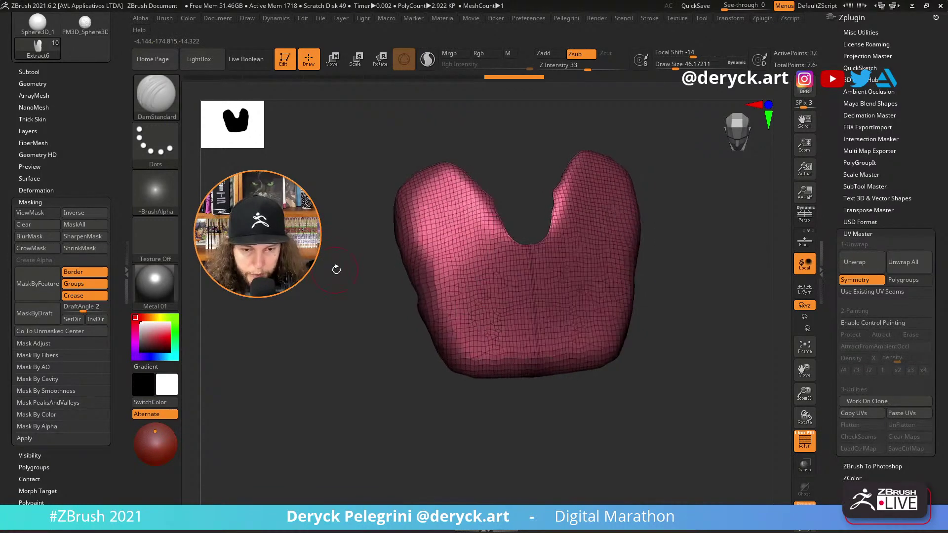
{"action": "key", "text": "space"}
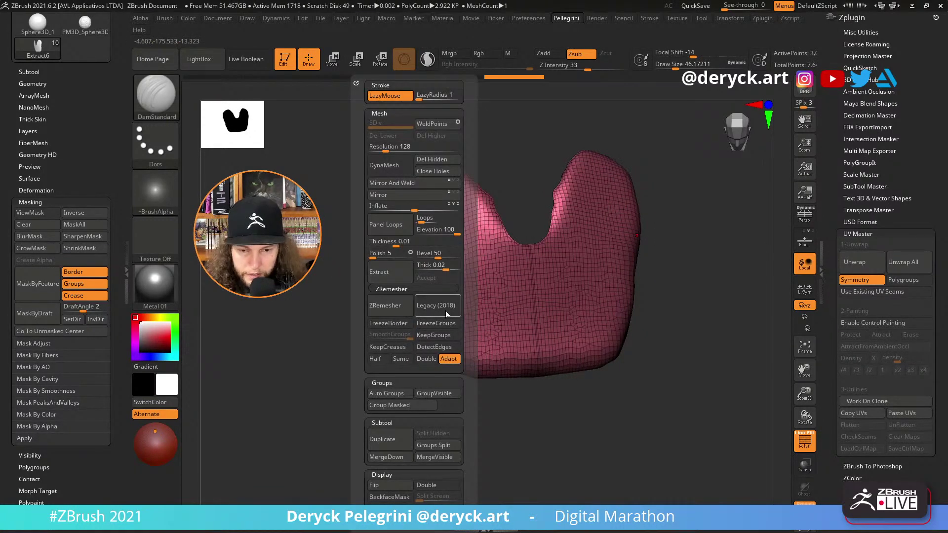
{"action": "left_click", "coordinate": [430, 307]}
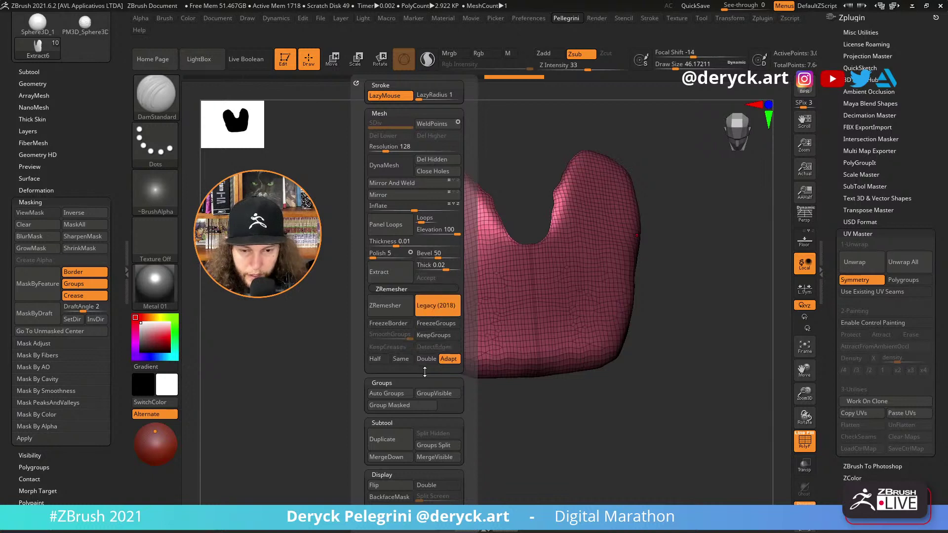
{"action": "left_click", "coordinate": [378, 359]}
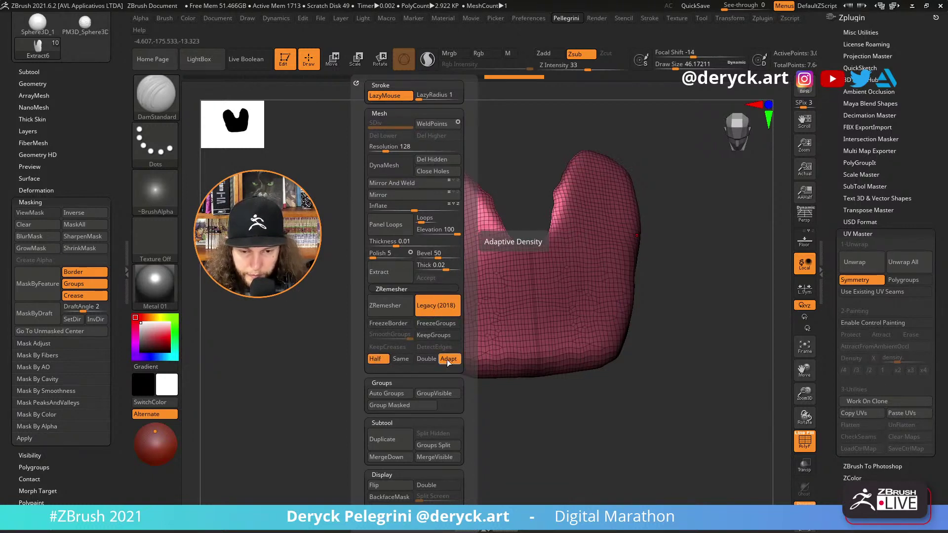
{"action": "left_click", "coordinate": [385, 314]}
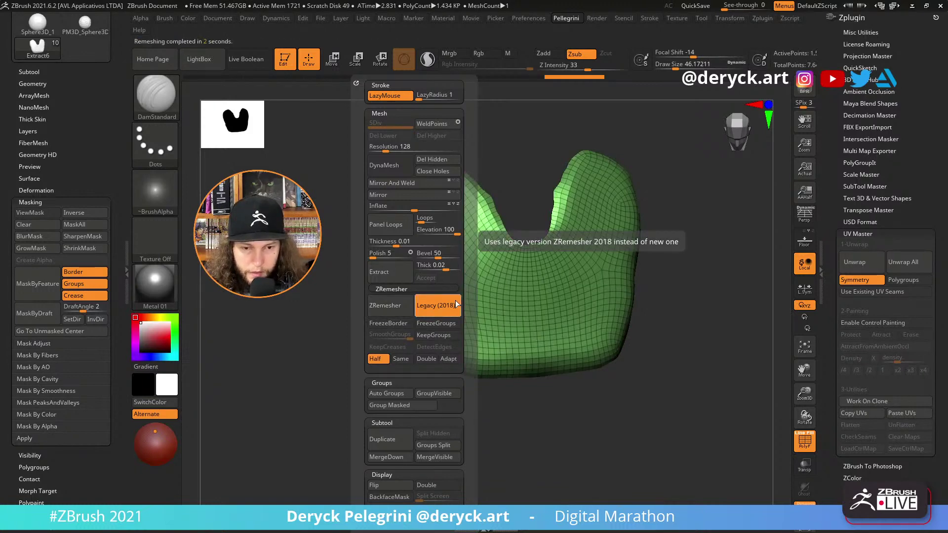
Undo the legacy remesh, turn Legacy (2018) off and run ZRemesher repeatedly at Half for a very low-poly shell.
{"action": "key", "text": "ctrl+z"}
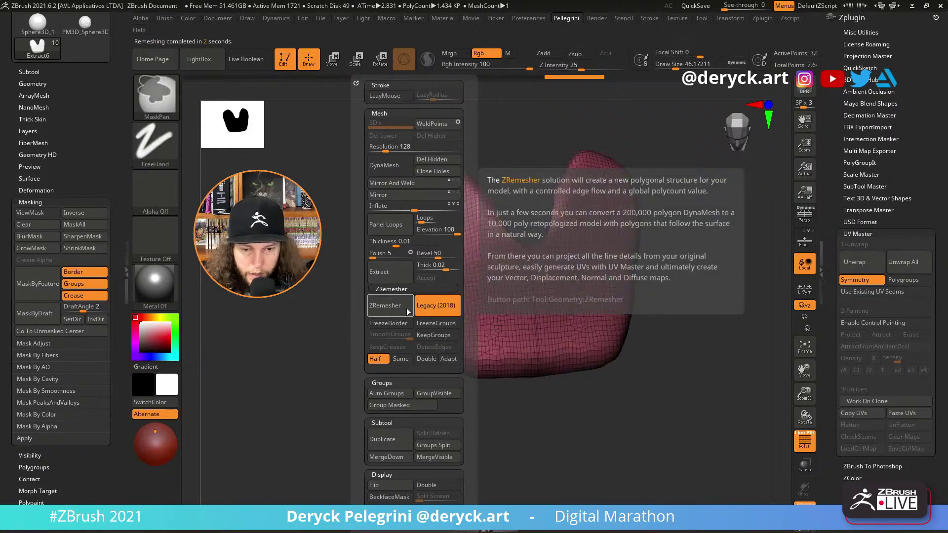
{"action": "left_click", "coordinate": [423, 310]}
{"action": "left_click", "coordinate": [380, 310]}
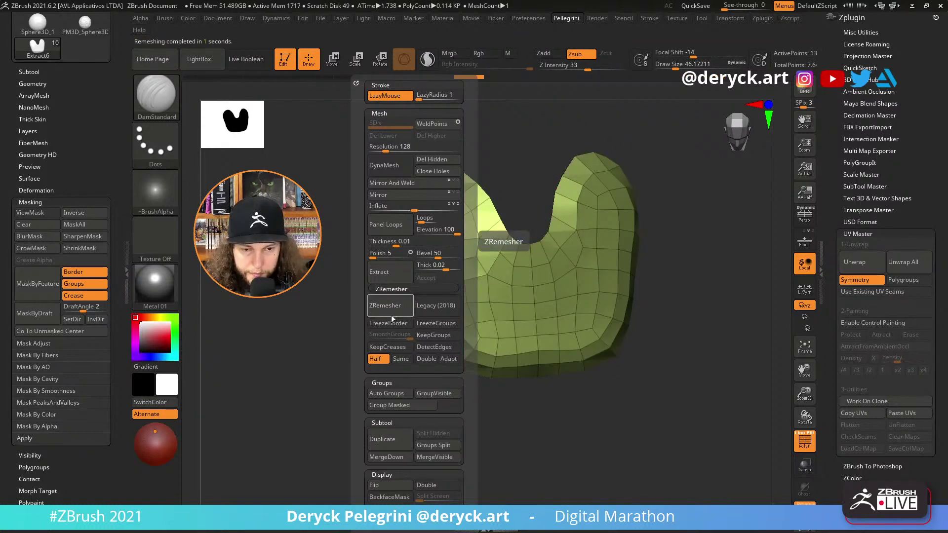
{"action": "left_click", "coordinate": [391, 315]}
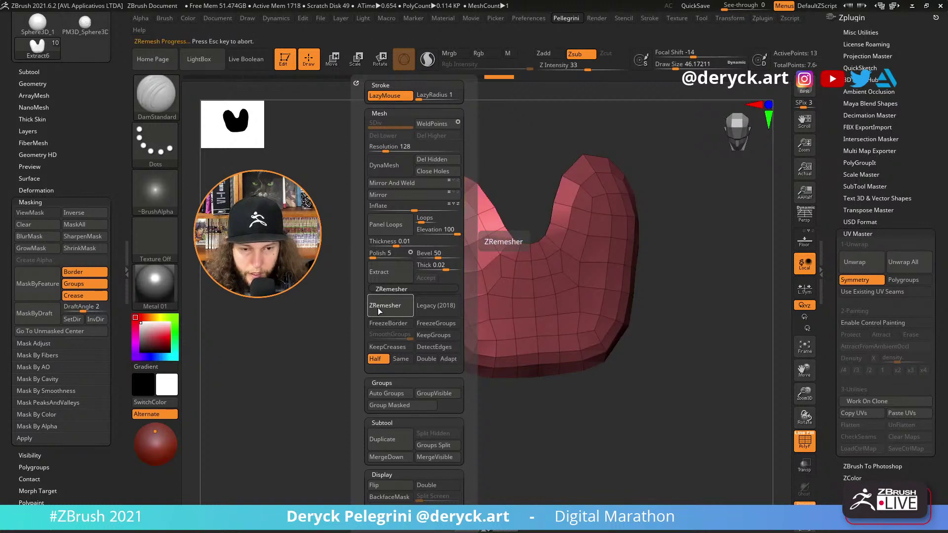
{"action": "left_click", "coordinate": [381, 309]}
{"action": "left_click", "coordinate": [381, 309]}
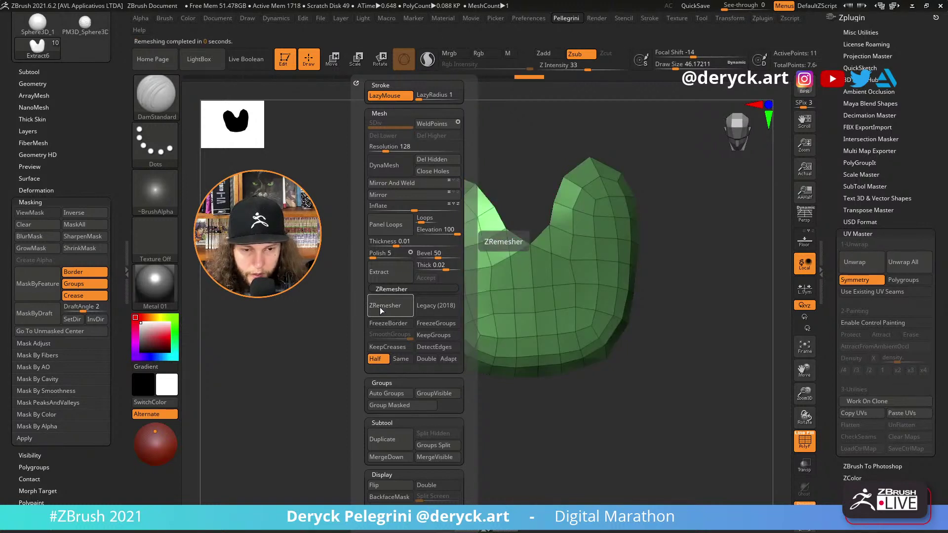
{"action": "left_click", "coordinate": [381, 308]}
Step back through the last ZRemesher passes to the low-poly version with the cleaner, more symmetrical topology.
{"action": "key", "text": "ctrl+z"}
{"action": "key", "text": "ctrl+z"}
{"action": "key", "text": "ctrl+z"}
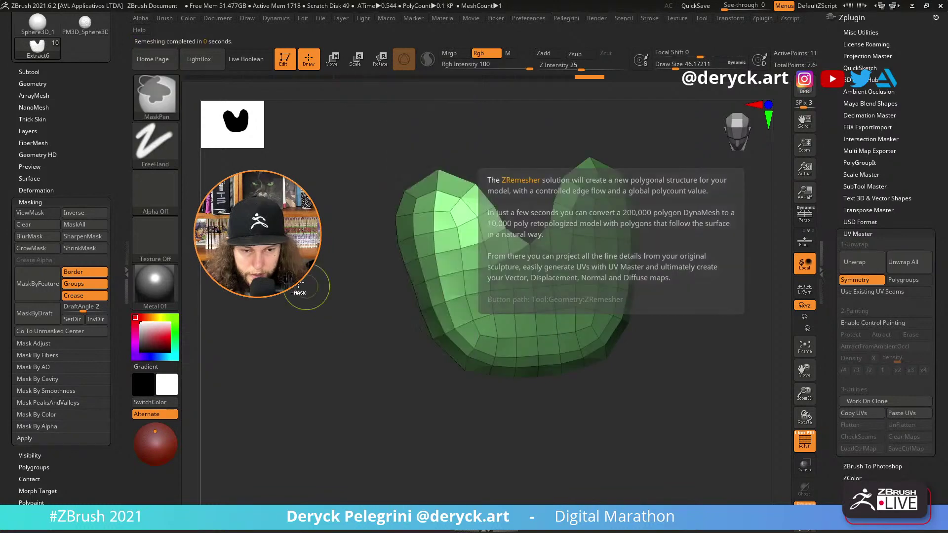
{"action": "key", "text": "ctrl+shift+z"}
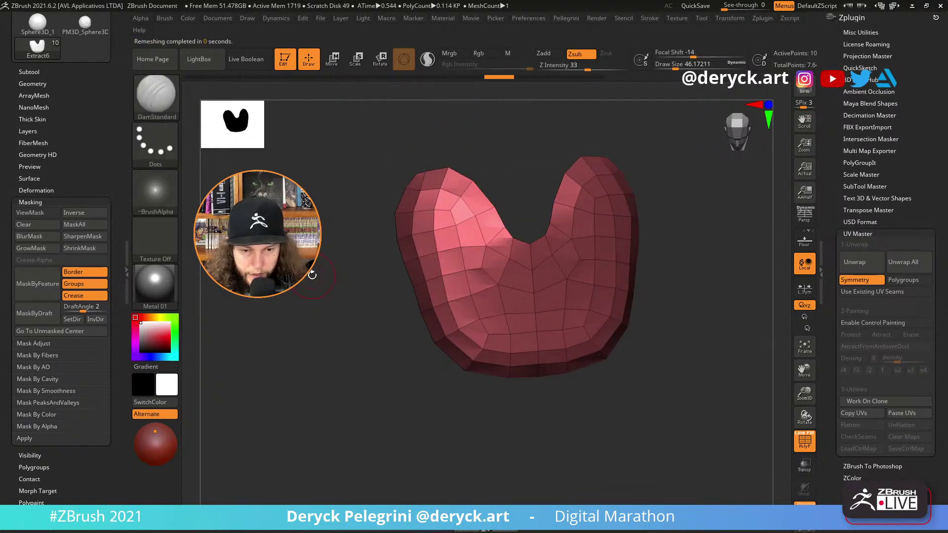
{"action": "key", "text": "ctrl+z"}
With the Move brush, pull the shell's inner upper corners and notch edge into an angular cutout that fits the helmet.
{"action": "left_click_drag", "start_coordinate": [357, 244], "coordinate": [344, 225]}
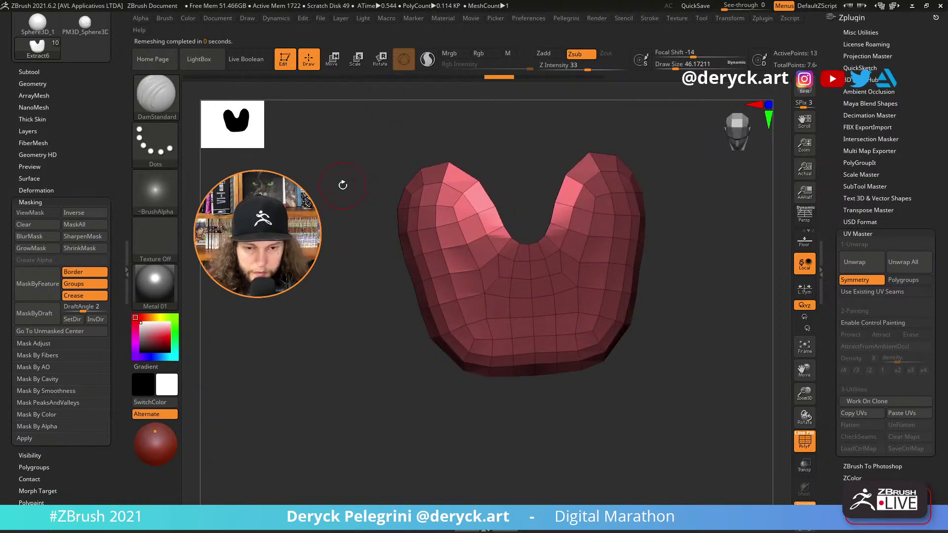
{"action": "key", "text": "b"}
{"action": "key", "text": "m"}
{"action": "key", "text": "v"}
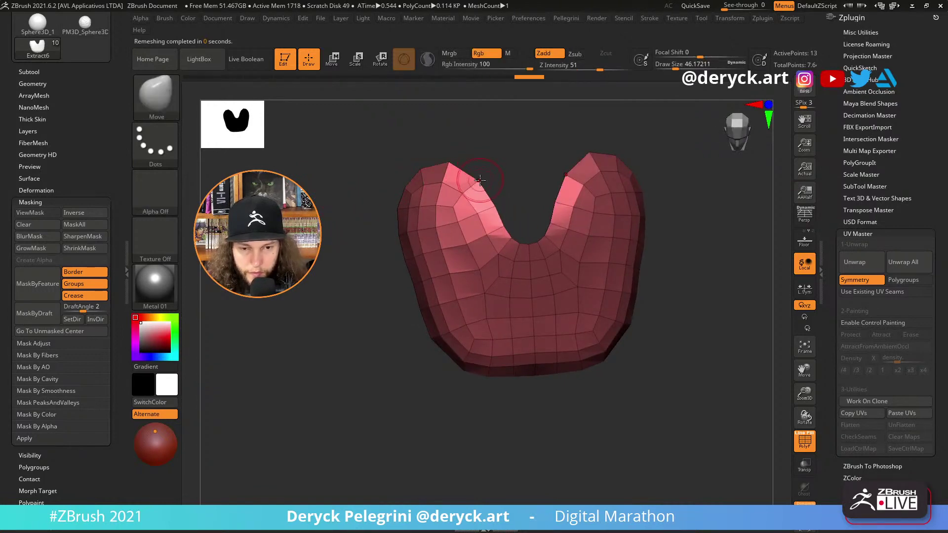
{"action": "left_click_drag", "start_coordinate": [478, 181], "coordinate": [474, 155]}
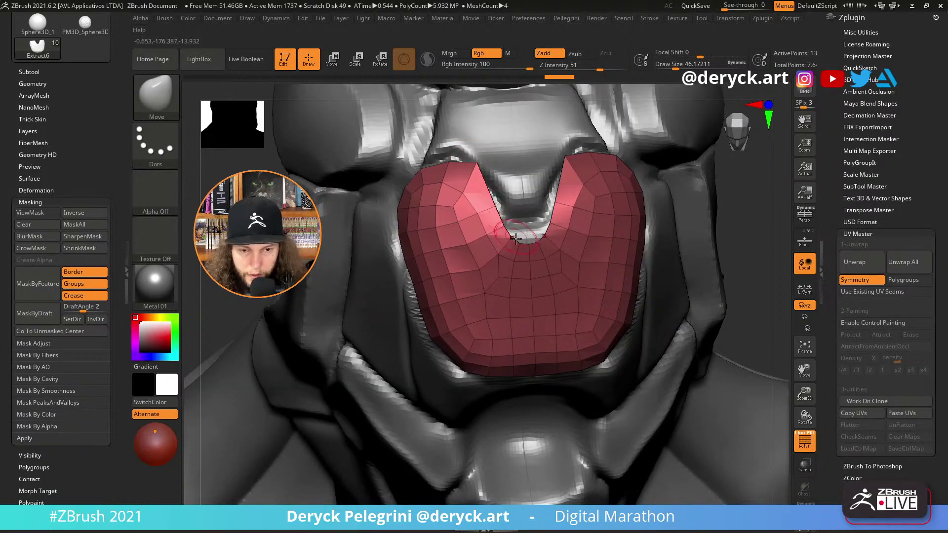
{"action": "mouse_move", "coordinate": [516, 239]}
{"action": "left_mouse_down"}
{"action": "mouse_move", "coordinate": [495, 251]}
{"action": "mouse_move", "coordinate": [491, 210]}
{"action": "left_mouse_up"}
{"action": "mouse_move", "coordinate": [472, 165]}
{"action": "left_mouse_down"}
{"action": "mouse_move", "coordinate": [466, 188]}
{"action": "mouse_move", "coordinate": [482, 165]}
{"action": "left_mouse_up"}
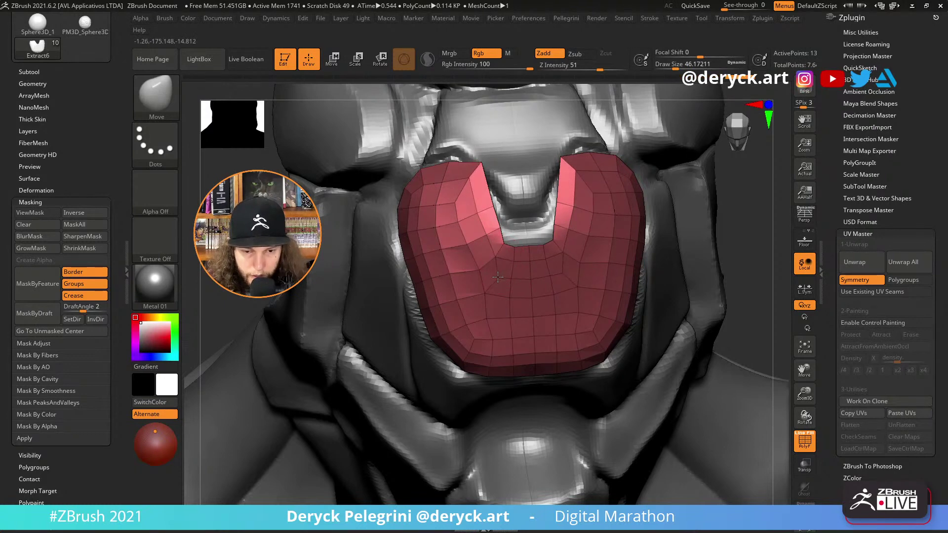
Pull the shell's outer upper corners outward into sharp points along the helmet's panel line.
{"action": "right_click_drag", "start_coordinate": [503, 280], "coordinate": [598, 280]}
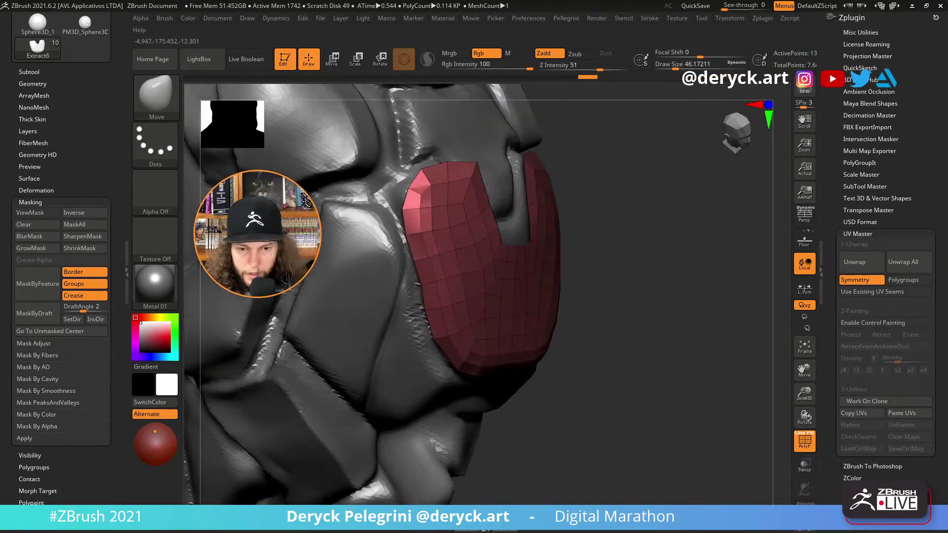
{"action": "left_click_drag", "start_coordinate": [413, 188], "coordinate": [378, 174]}
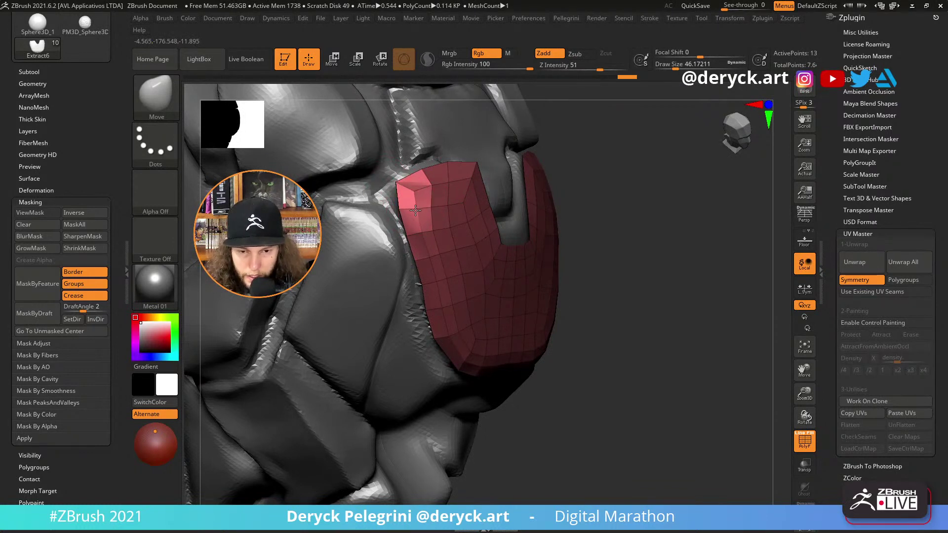
{"action": "left_click_drag", "start_coordinate": [398, 185], "coordinate": [391, 180]}
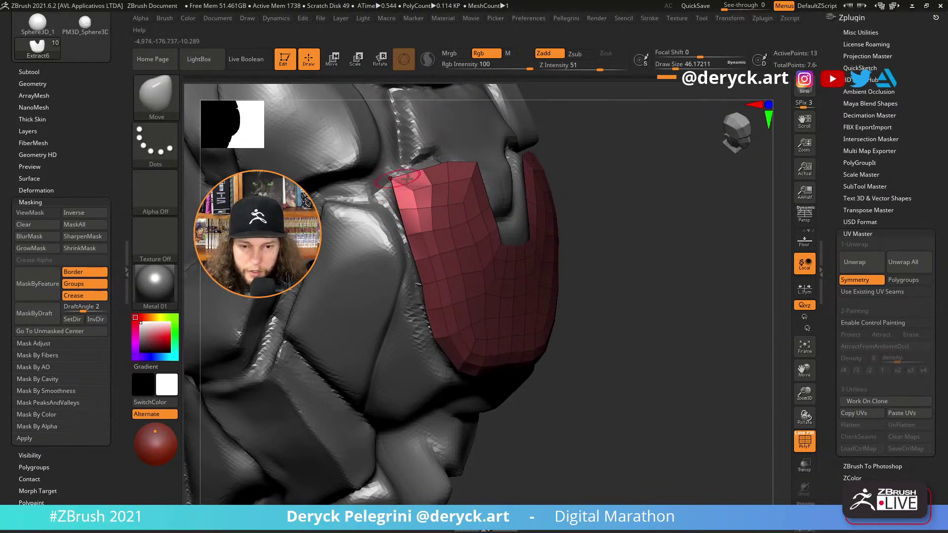
{"action": "left_click_drag", "start_coordinate": [641, 206], "coordinate": [584, 195]}
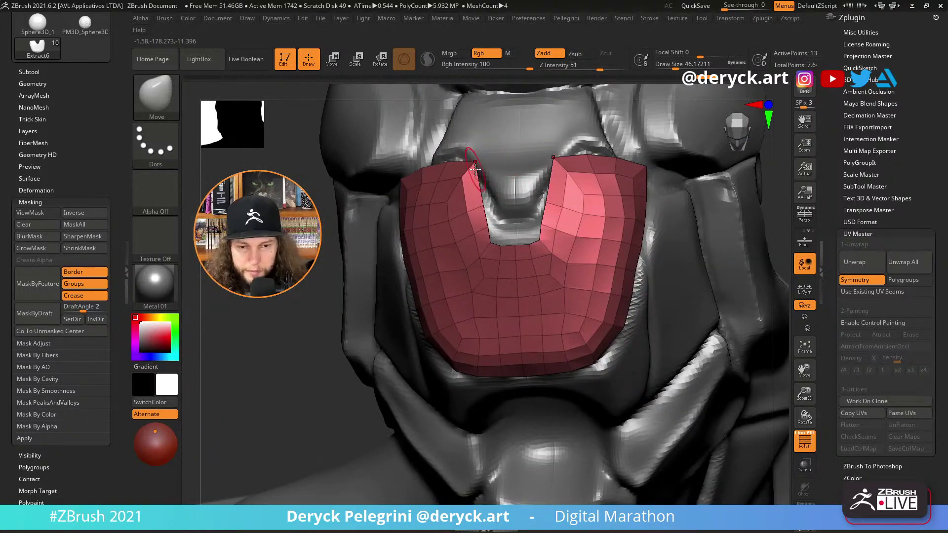
Align the shell's lower and side edges to the helmet using a Draw Size of 28.75, and restore the size to 46.17211.
{"action": "left_click_drag", "start_coordinate": [313, 423], "coordinate": [301, 351]}
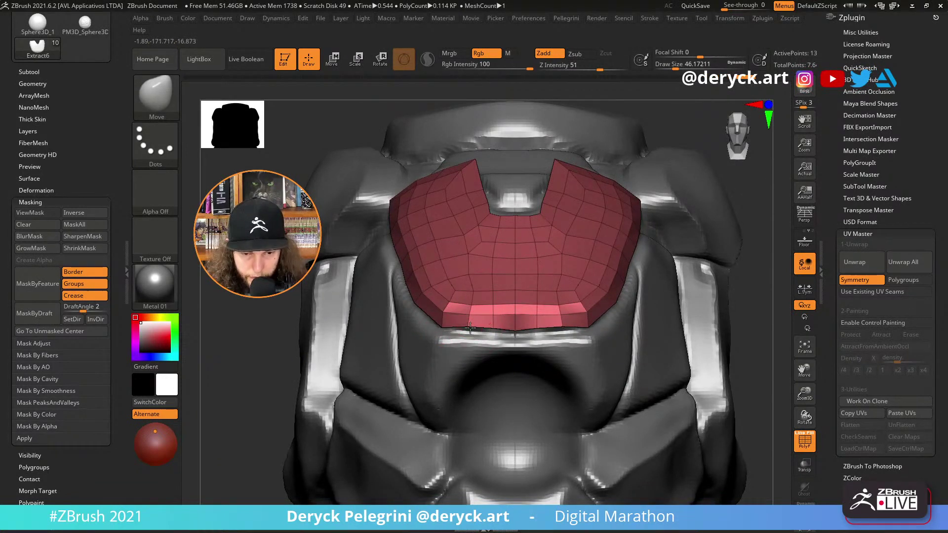
{"action": "type", "text": "s28.75"}
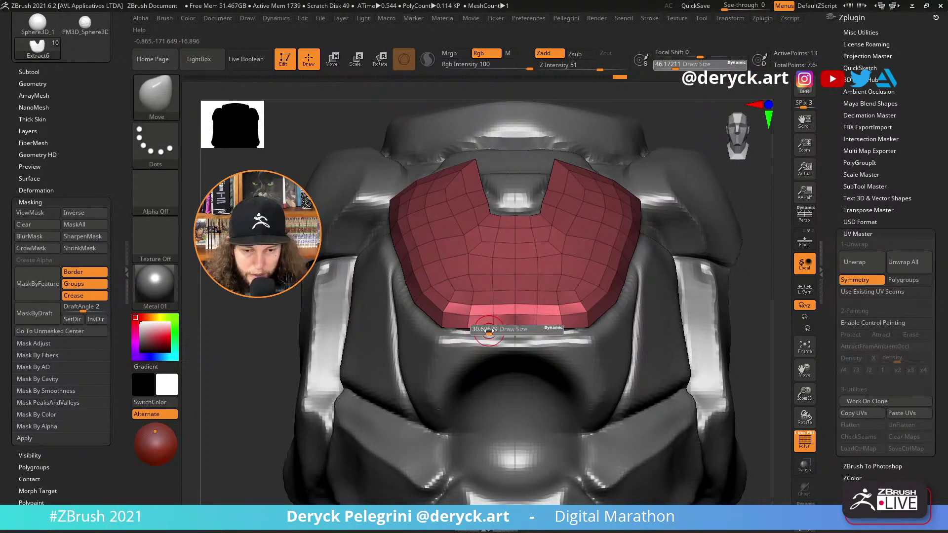
{"action": "key", "text": "Return"}
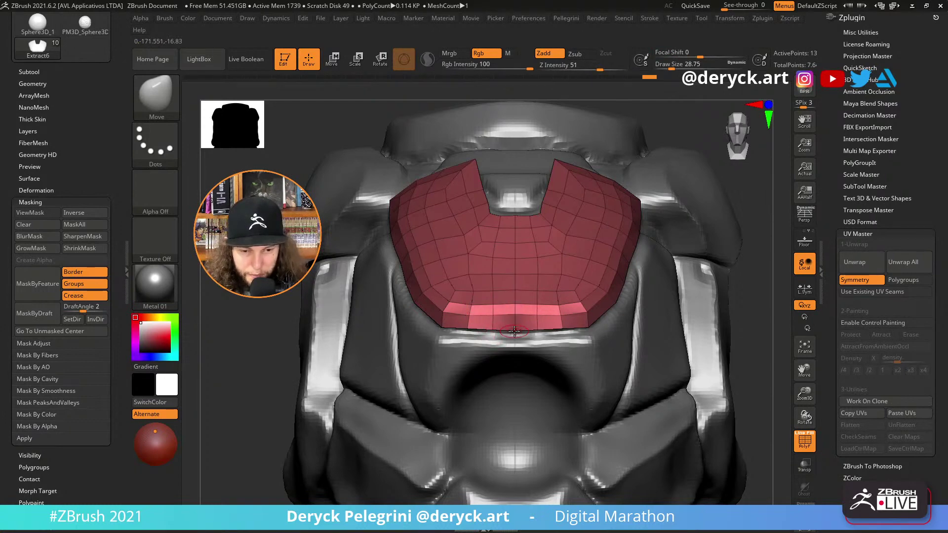
{"action": "mouse_move", "coordinate": [711, 338]}
{"action": "right_mouse_down"}
{"action": "mouse_move", "coordinate": [711, 319]}
{"action": "mouse_move", "coordinate": [533, 313]}
{"action": "mouse_move", "coordinate": [618, 310]}
{"action": "right_mouse_up"}
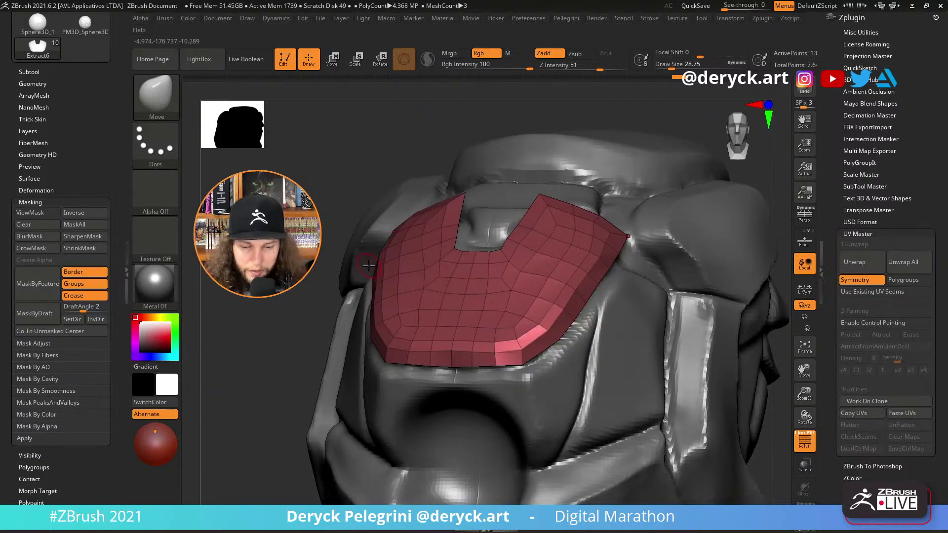
{"action": "left_click_drag", "start_coordinate": [218, 309], "coordinate": [380, 295]}
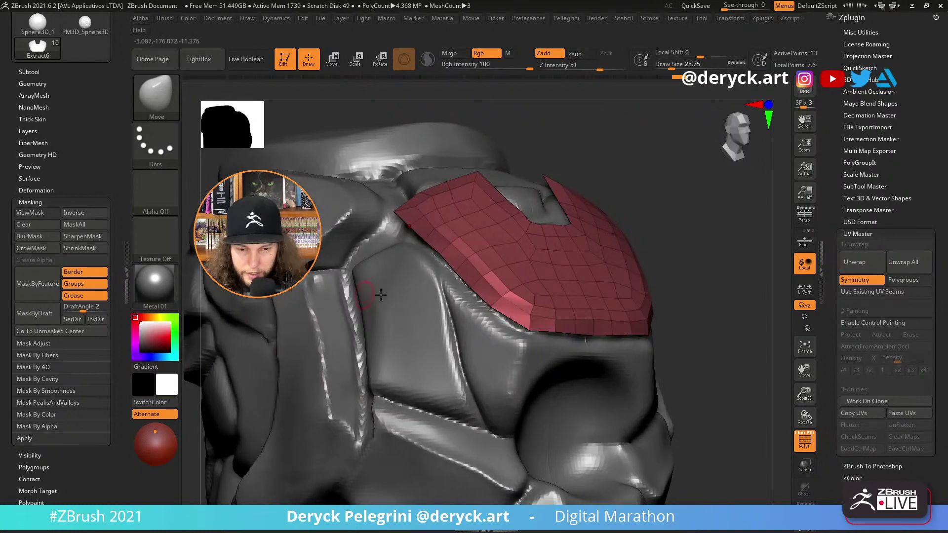
{"action": "key", "text": "s"}
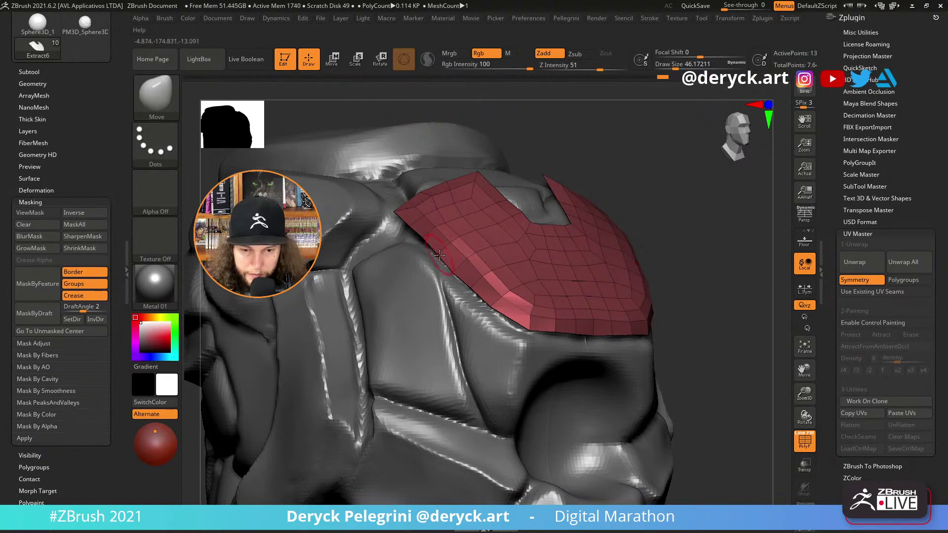
Preview the shell smoothed with Dynamic Subdiv, choosing to always auto-activate it, and examine its curvature on the helmet from several angles.
{"action": "key", "text": "d"}
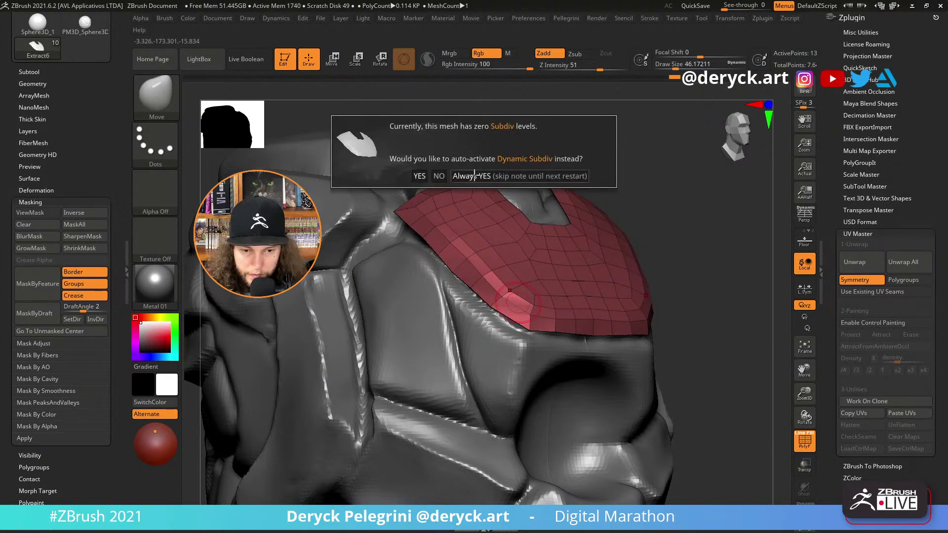
{"action": "left_click", "coordinate": [477, 176]}
{"action": "left_click_drag", "start_coordinate": [711, 278], "coordinate": [673, 282]}
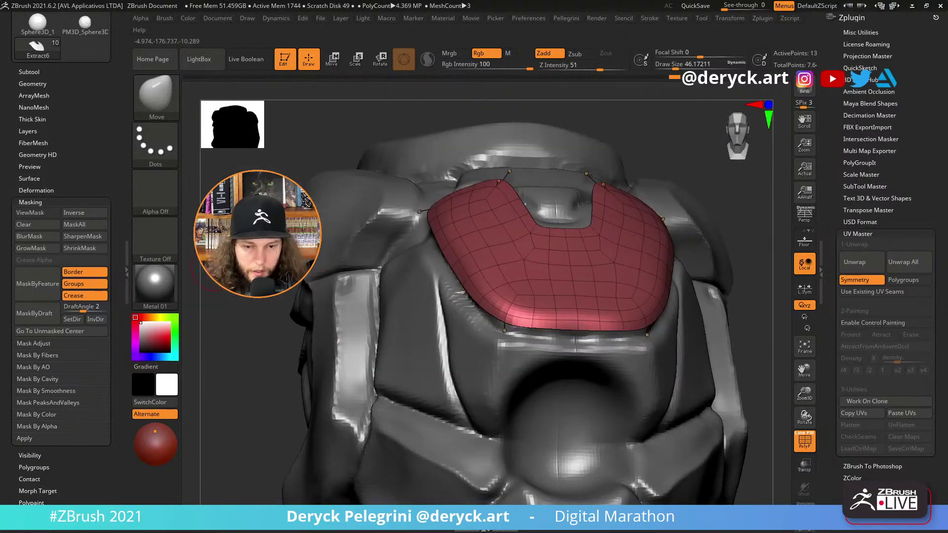
{"action": "mouse_move", "coordinate": [425, 286]}
{"action": "right_mouse_down"}
{"action": "mouse_move", "coordinate": [296, 288]}
{"action": "mouse_move", "coordinate": [374, 285]}
{"action": "mouse_move", "coordinate": [379, 250]}
{"action": "mouse_move", "coordinate": [445, 281]}
{"action": "mouse_move", "coordinate": [432, 297]}
{"action": "right_mouse_up"}
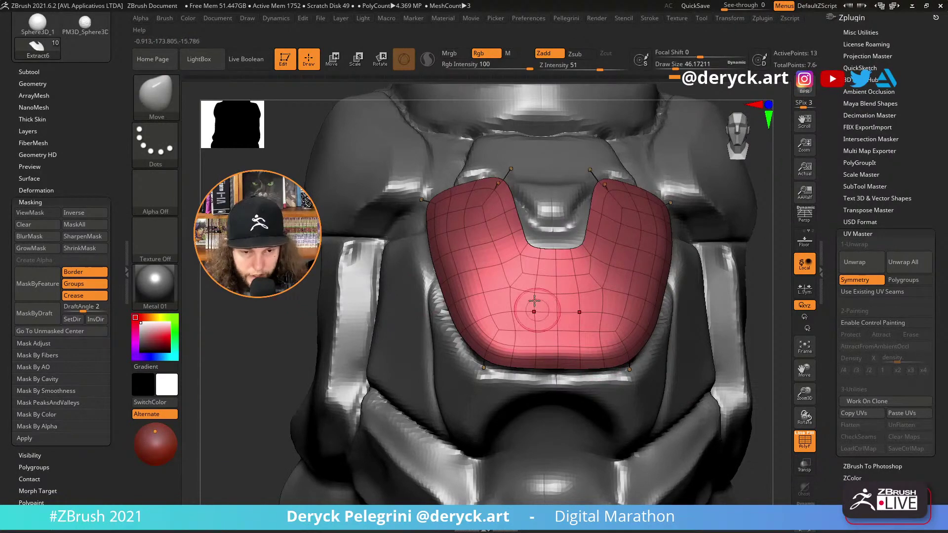
{"action": "right_click_drag", "start_coordinate": [538, 306], "coordinate": [652, 311]}
{"action": "right_click_drag", "start_coordinate": [445, 309], "coordinate": [523, 319]}
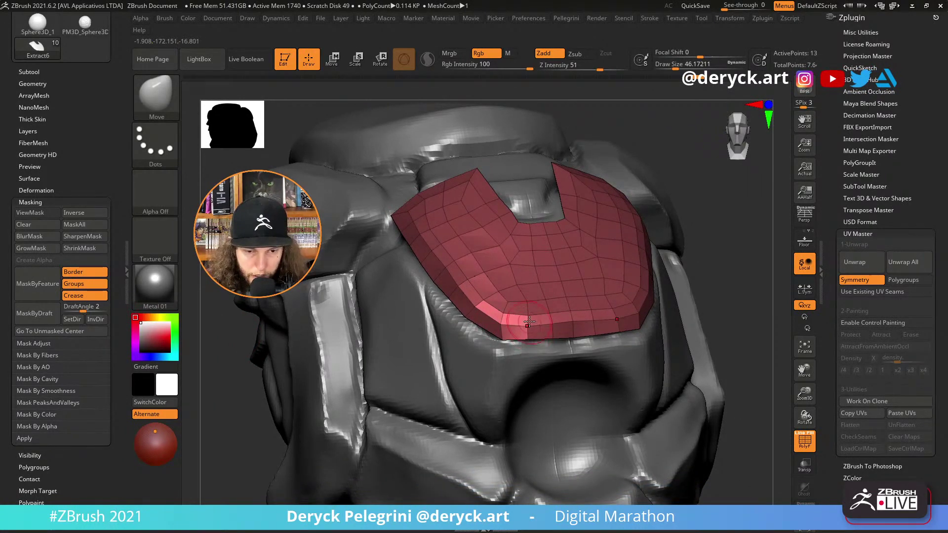
With the ZModeler brush, delete surplus edge loops across the middle and sides of the forehead shell to thin out its topology.
{"action": "left_click_drag", "start_coordinate": [198, 295], "coordinate": [282, 303]}
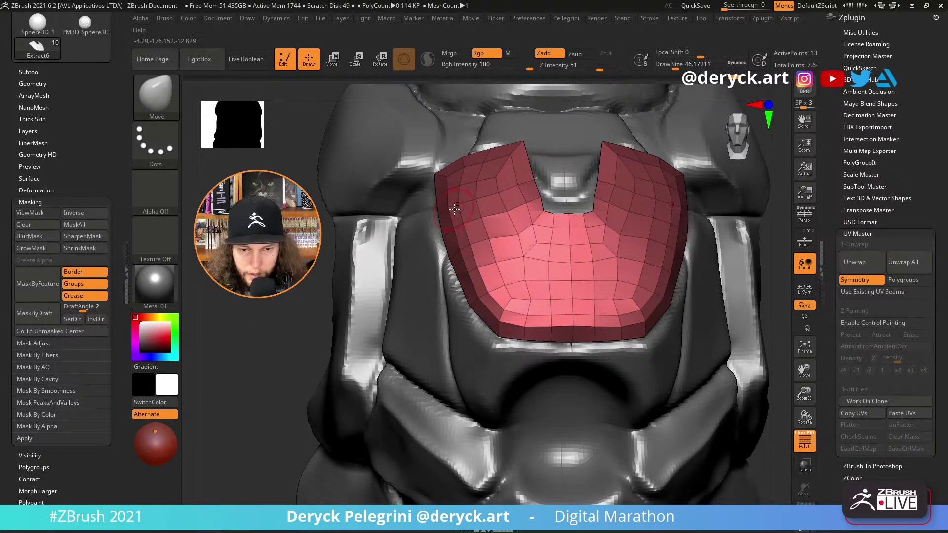
{"action": "left_click_drag", "start_coordinate": [205, 271], "coordinate": [691, 324]}
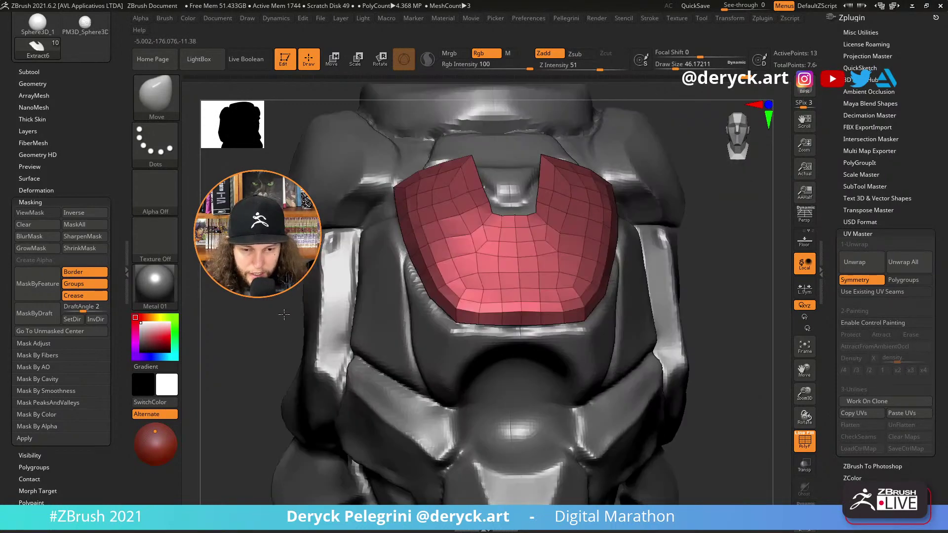
{"action": "left_click_drag", "start_coordinate": [346, 316], "coordinate": [513, 281]}
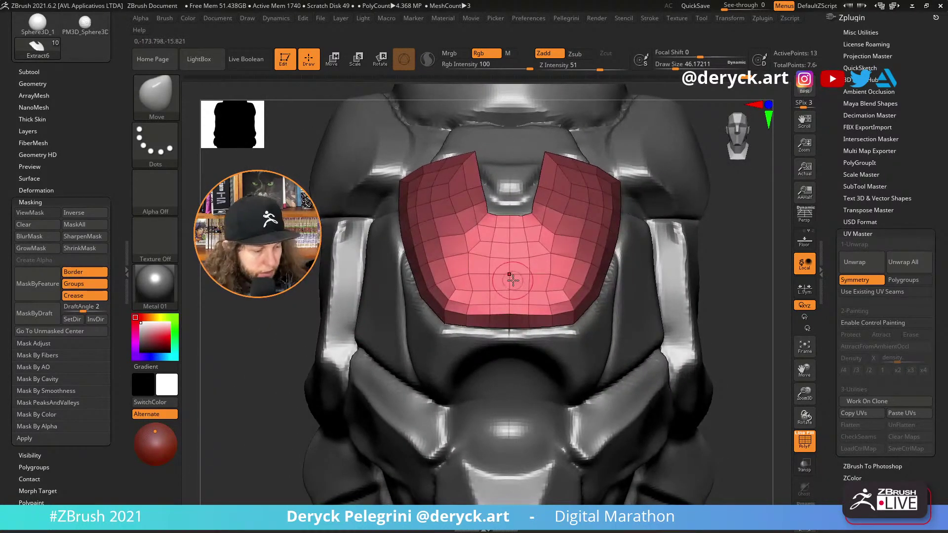
{"action": "key", "text": "b"}
{"action": "key", "text": "z"}
{"action": "key", "text": "m"}
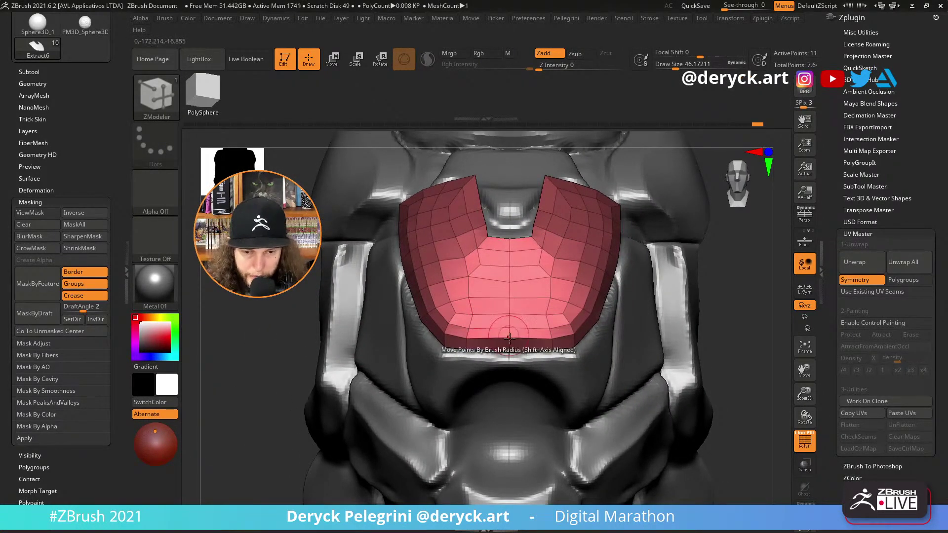
{"action": "left_click", "coordinate": [446, 304], "text": "alt"}
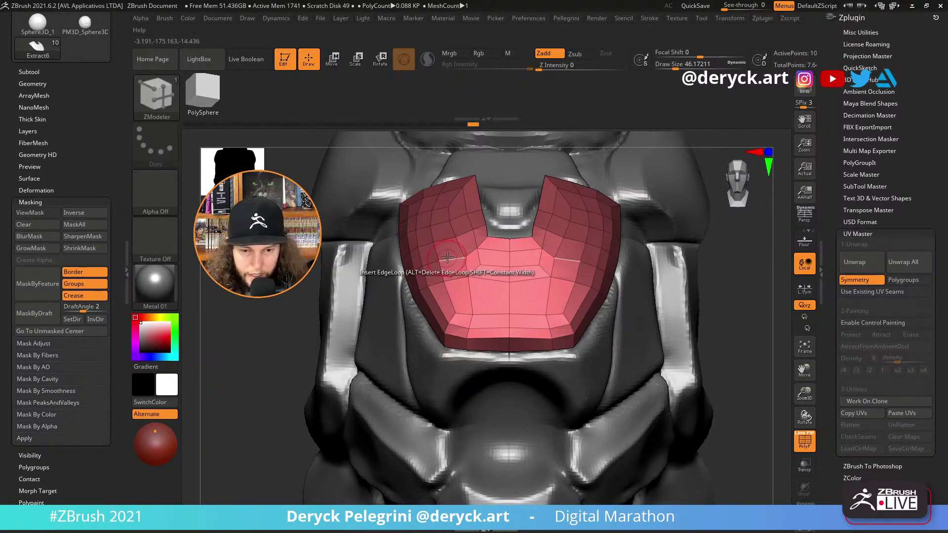
{"action": "left_click", "coordinate": [440, 226], "text": "alt"}
{"action": "left_click_drag", "start_coordinate": [304, 306], "coordinate": [277, 321]}
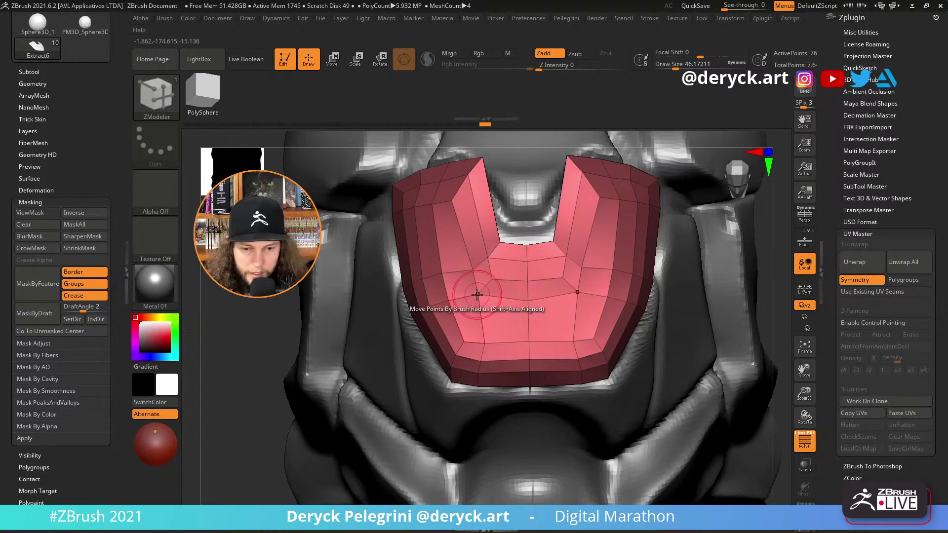
Set the ZModeler point action to Stitch and merge the stray points below the notch into the row above.
{"action": "key", "text": "space"}
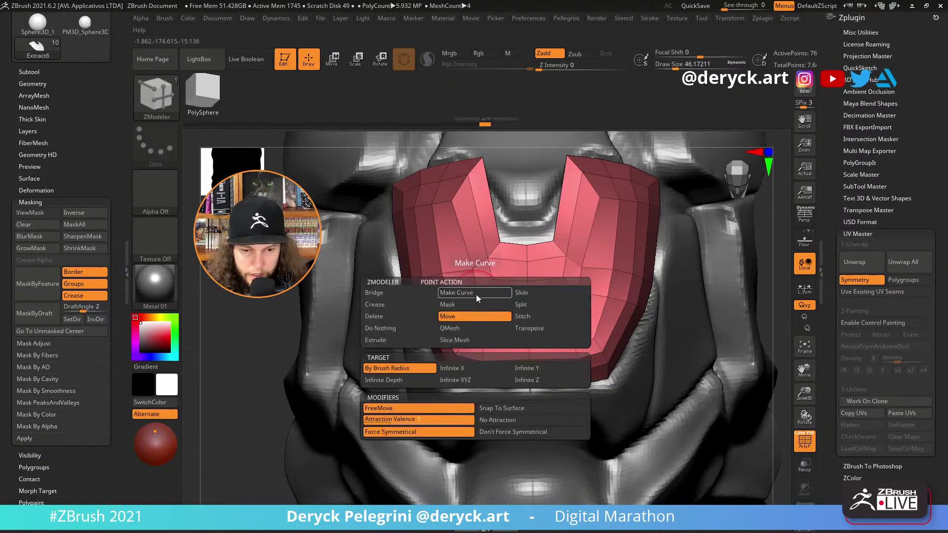
{"action": "left_click", "coordinate": [527, 320]}
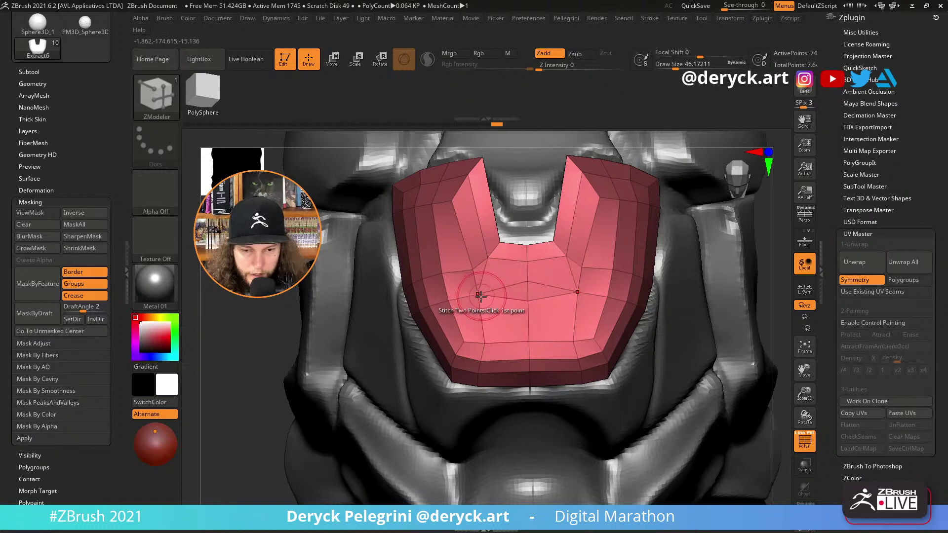
{"action": "left_click", "coordinate": [479, 294]}
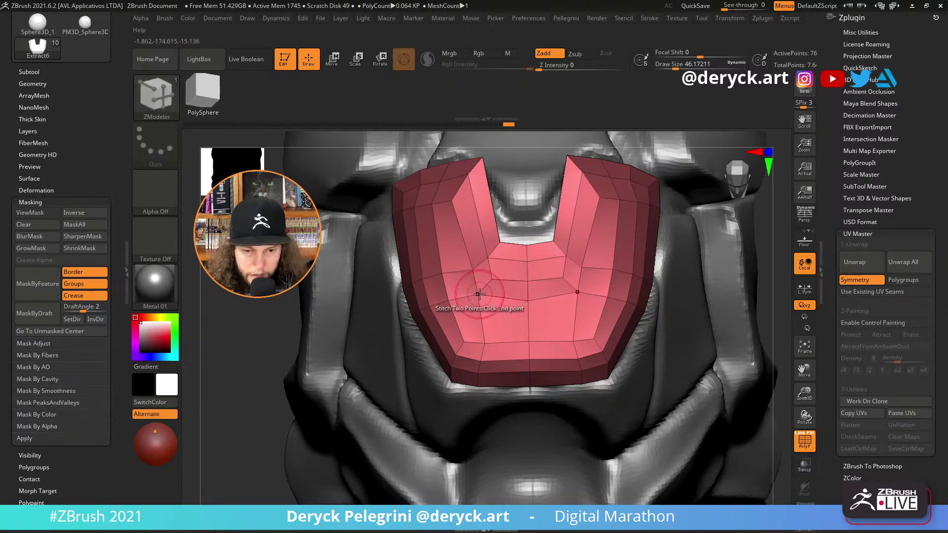
{"action": "left_click", "coordinate": [479, 295]}
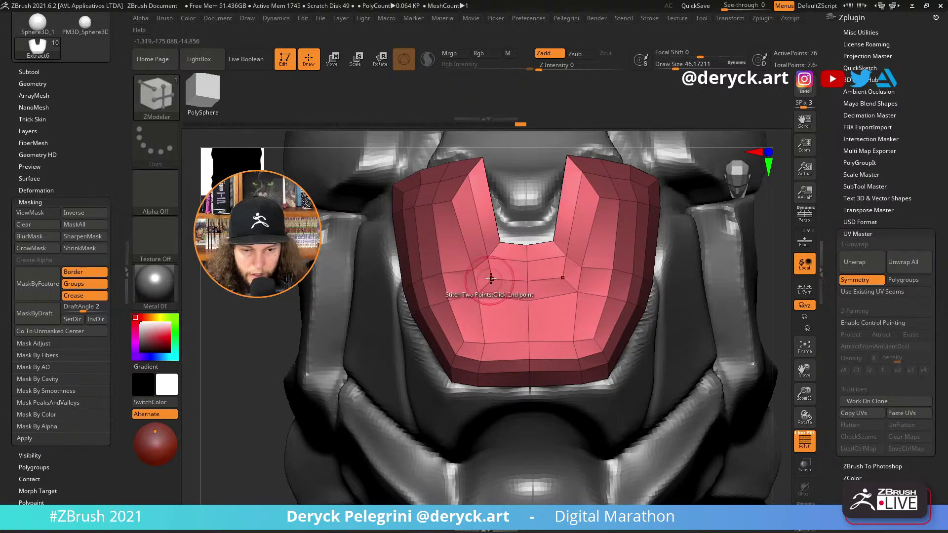
{"action": "left_click", "coordinate": [492, 279]}
{"action": "left_click", "coordinate": [528, 301]}
{"action": "left_click", "coordinate": [528, 282]}
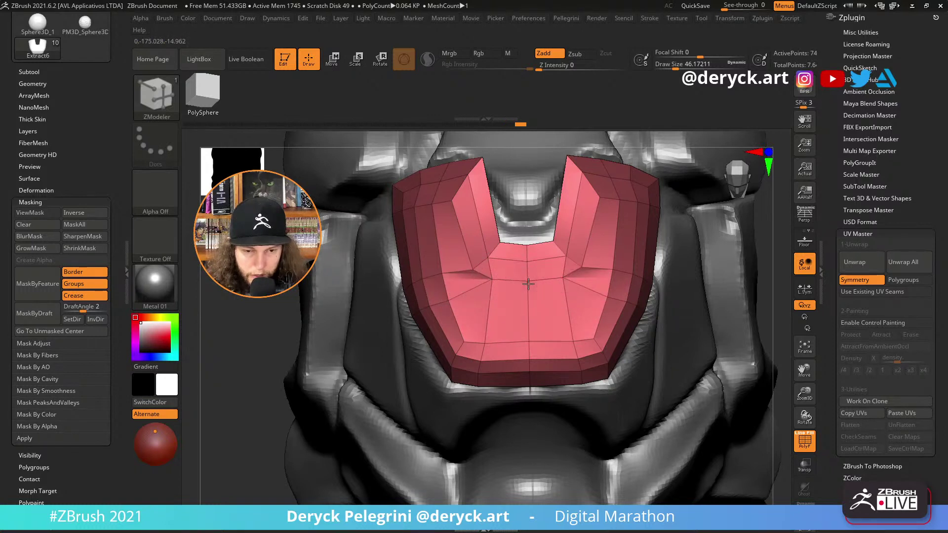
{"action": "left_click", "coordinate": [485, 259]}
Isolate the shell and stitch the surplus points along its two upper arms and outer corners into their neighbours.
{"action": "left_click_drag", "start_coordinate": [451, 262], "coordinate": [439, 241]}
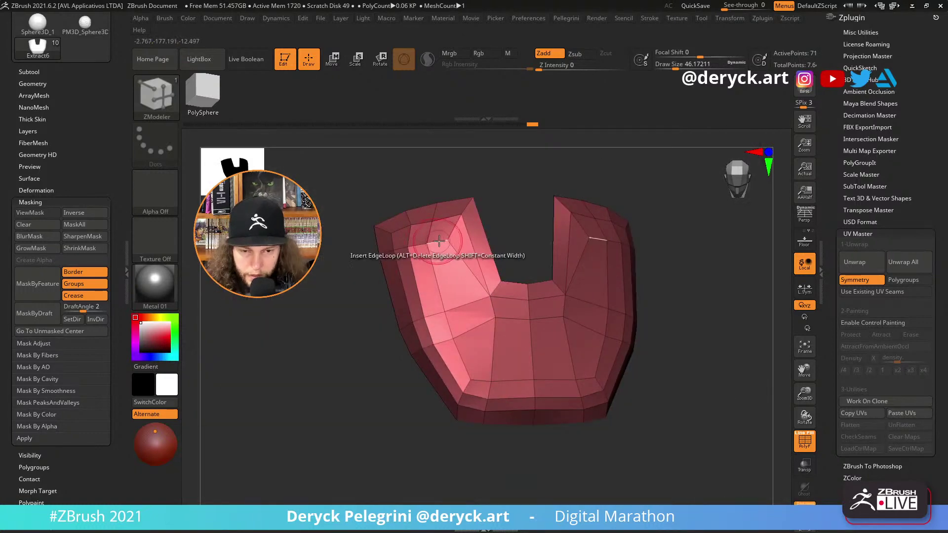
{"action": "left_click", "coordinate": [450, 232]}
{"action": "left_click", "coordinate": [427, 243]}
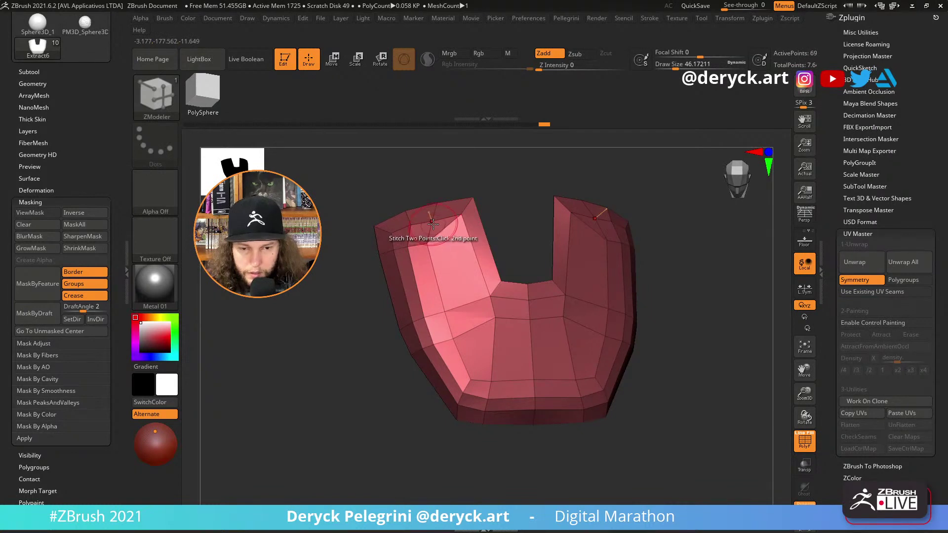
{"action": "left_click", "coordinate": [412, 224]}
{"action": "left_click_drag", "start_coordinate": [332, 257], "coordinate": [398, 310]}
{"action": "left_click", "coordinate": [394, 251]}
{"action": "left_click", "coordinate": [392, 232]}
{"action": "left_click", "coordinate": [379, 251]}
{"action": "left_click", "coordinate": [368, 227]}
Delete the remaining extra edge loops across the shell's centre and along its lower border.
{"action": "left_click", "coordinate": [472, 313], "text": "alt"}
{"action": "left_click_drag", "start_coordinate": [325, 357], "coordinate": [318, 338]}
{"action": "left_click_drag", "start_coordinate": [388, 376], "coordinate": [383, 388]}
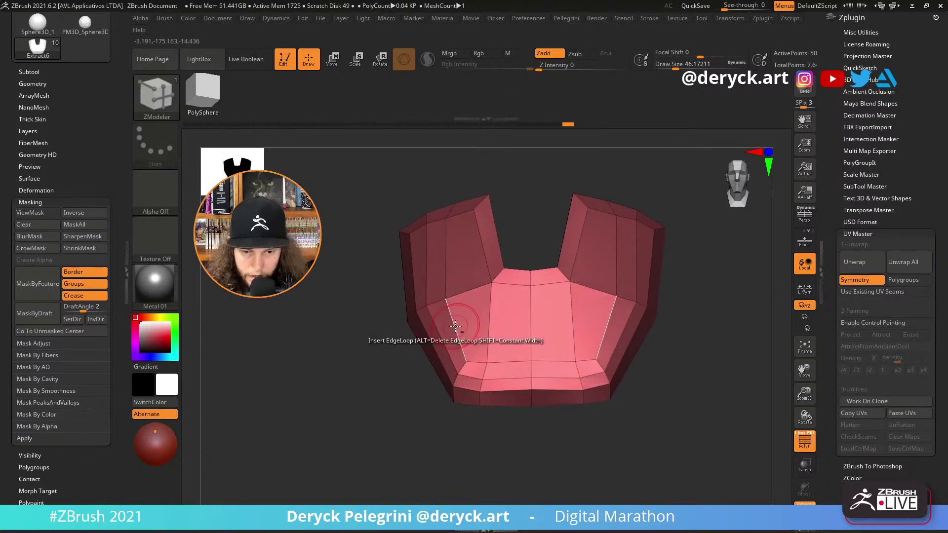
{"action": "left_click_drag", "start_coordinate": [376, 326], "coordinate": [267, 312]}
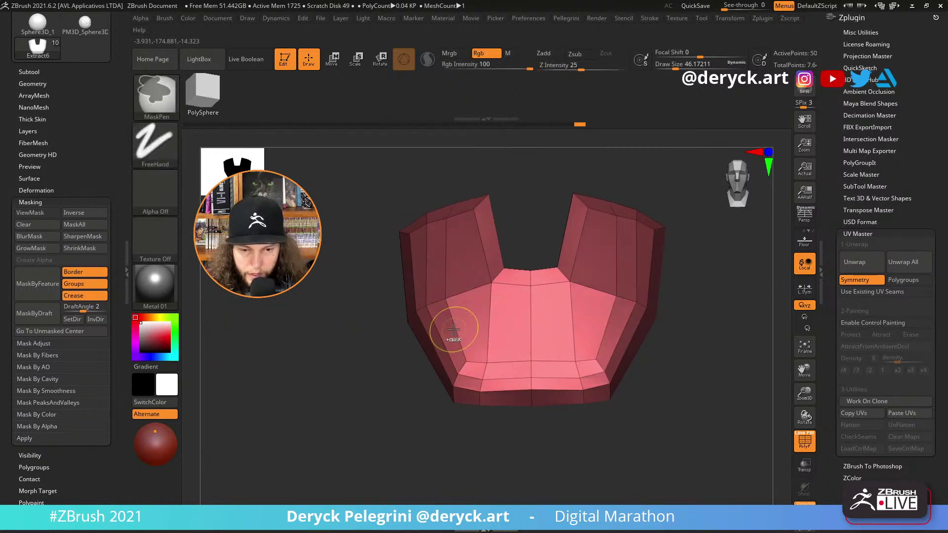
{"action": "left_click_drag", "start_coordinate": [377, 343], "coordinate": [372, 360]}
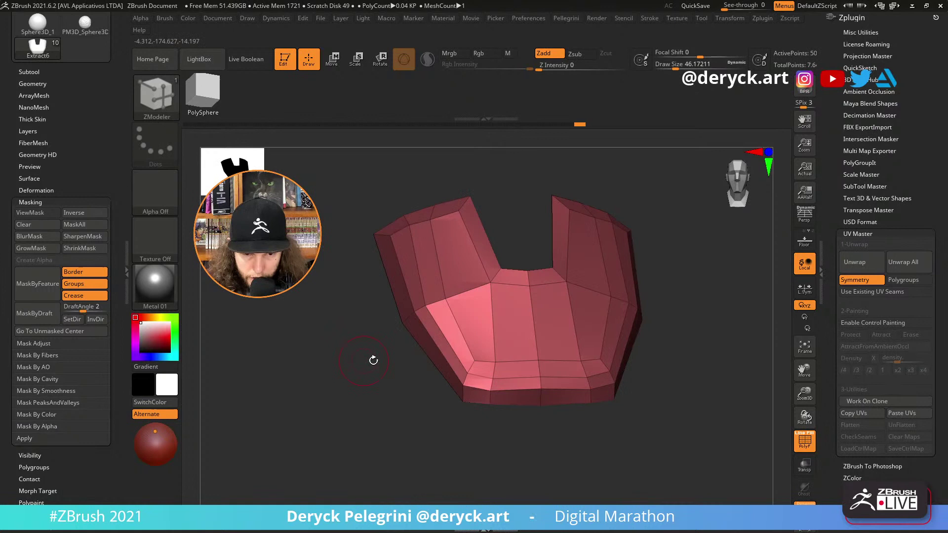
{"action": "left_click", "coordinate": [436, 345], "text": "alt"}
{"action": "left_click_drag", "start_coordinate": [302, 303], "coordinate": [310, 326]}
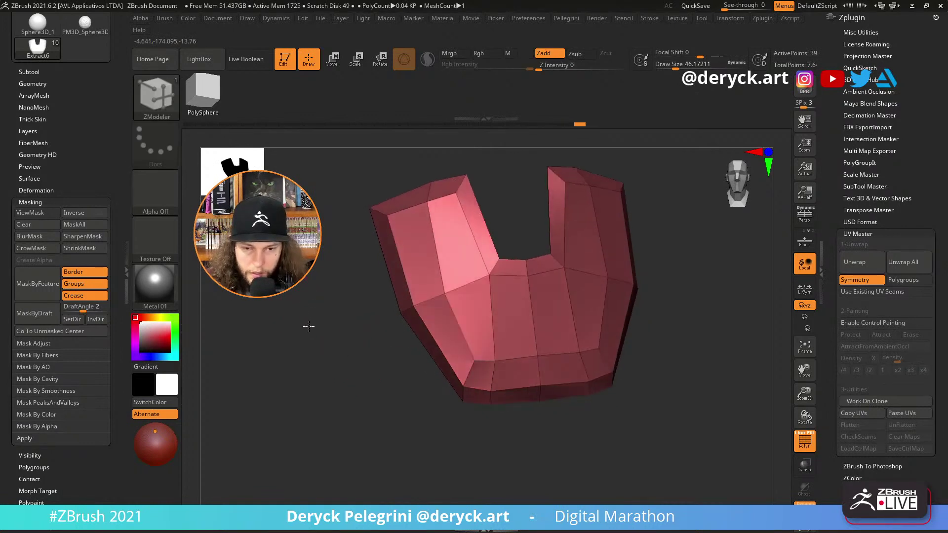
With the Move brush, reshape the shell's outer upper corners and lower corners into sharp angles, and show the whole model again.
{"action": "key", "text": "b"}
{"action": "key", "text": "m"}
{"action": "key", "text": "v"}
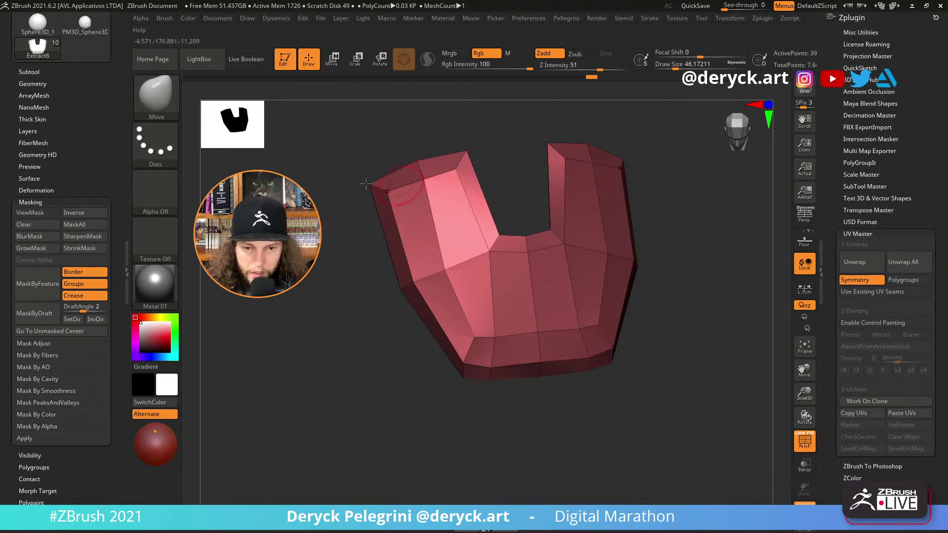
{"action": "left_click_drag", "start_coordinate": [366, 184], "coordinate": [434, 297]}
{"action": "left_click_drag", "start_coordinate": [371, 371], "coordinate": [375, 360]}
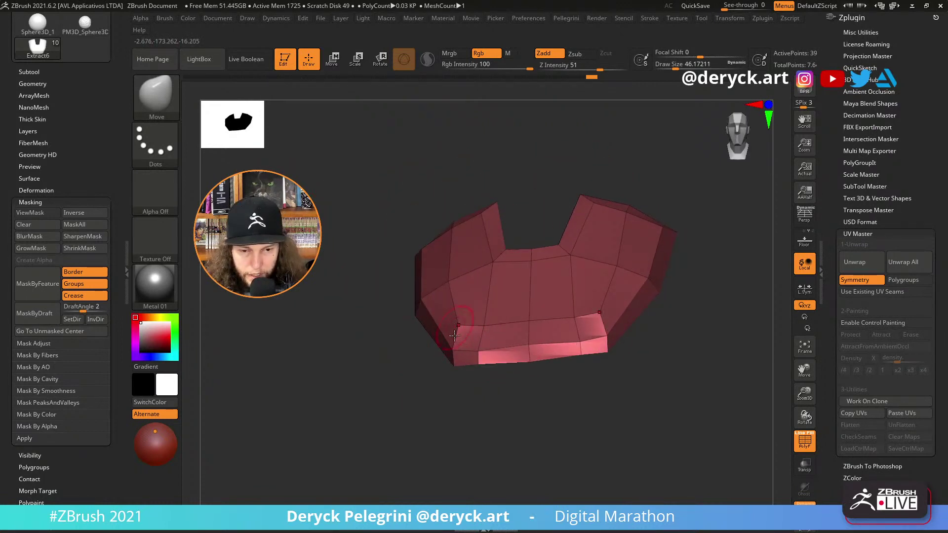
{"action": "left_click_drag", "start_coordinate": [455, 336], "coordinate": [413, 366]}
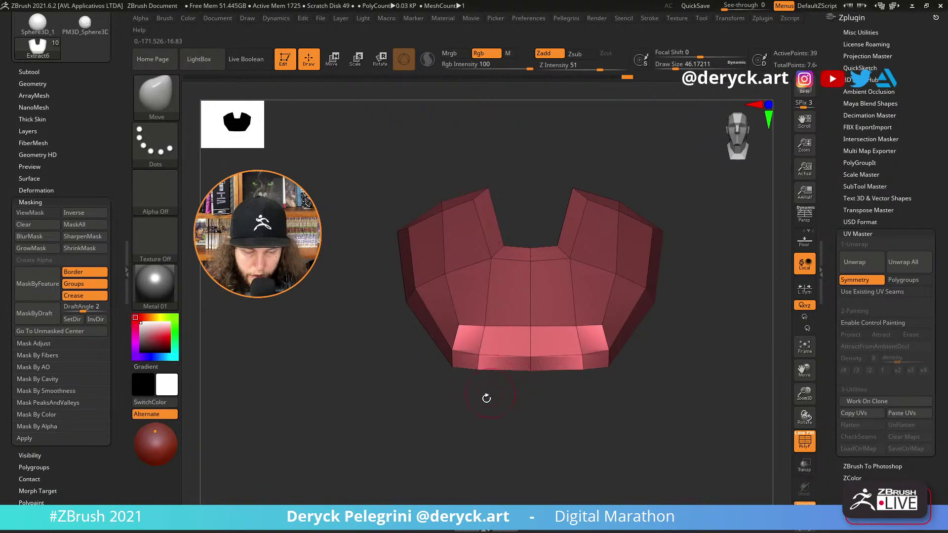
{"action": "left_click_drag", "start_coordinate": [487, 398], "coordinate": [460, 330]}
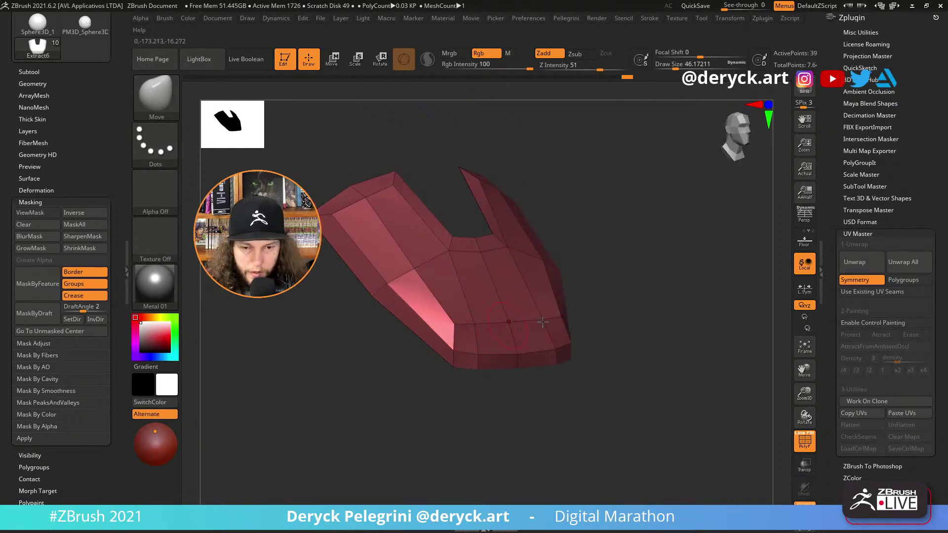
{"action": "left_click_drag", "start_coordinate": [590, 324], "coordinate": [637, 326], "text": "shift"}
{"action": "key", "text": "alt+s"}
{"action": "left_click_drag", "start_coordinate": [592, 425], "coordinate": [352, 294], "text": "alt"}
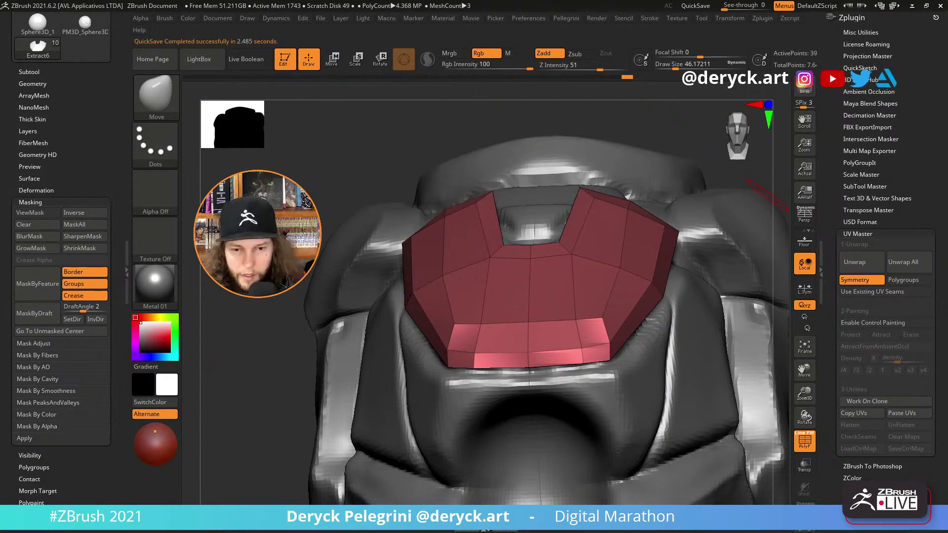
Check the shell's fit on the helmet from several angles and pull its outer side corner slightly outward.
{"action": "left_click_drag", "start_coordinate": [768, 196], "coordinate": [832, 199]}
{"action": "left_click_drag", "start_coordinate": [655, 248], "coordinate": [650, 252]}
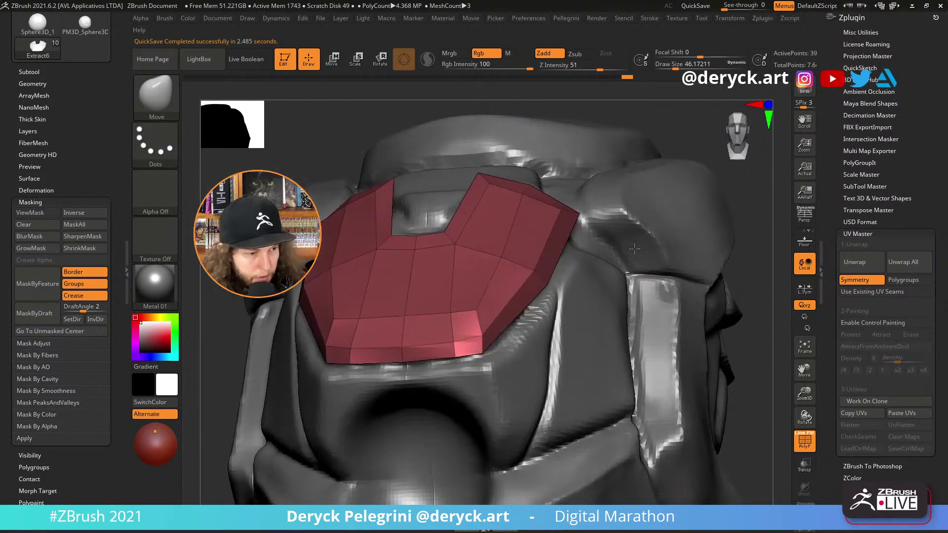
{"action": "left_click_drag", "start_coordinate": [722, 275], "coordinate": [637, 293]}
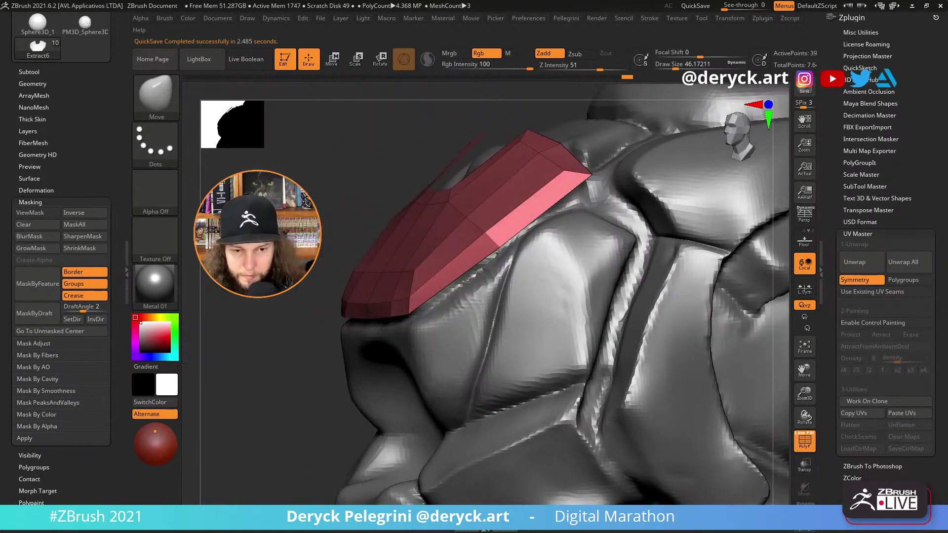
{"action": "left_click_drag", "start_coordinate": [321, 247], "coordinate": [705, 293]}
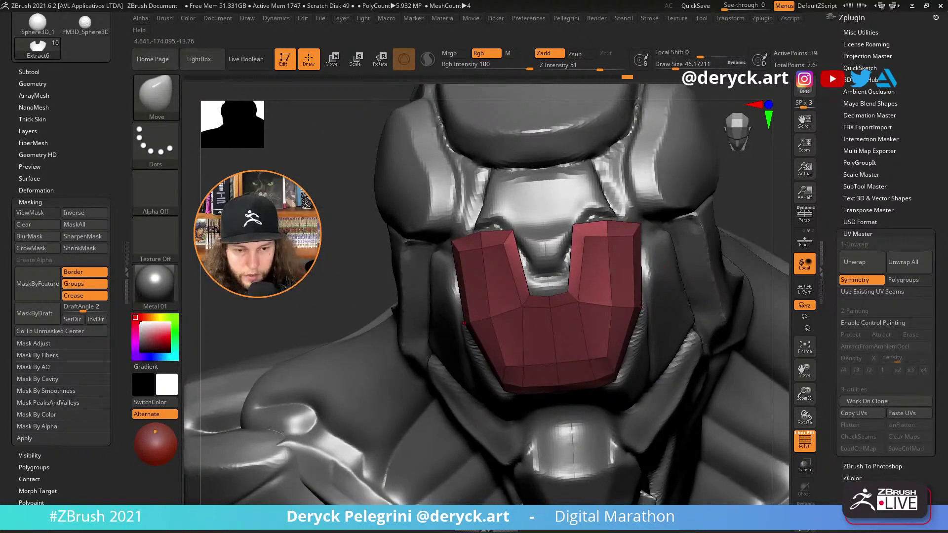
{"action": "mouse_move", "coordinate": [465, 323]}
{"action": "left_mouse_down"}
{"action": "mouse_move", "coordinate": [365, 271]}
{"action": "mouse_move", "coordinate": [324, 275]}
{"action": "mouse_move", "coordinate": [450, 315]}
{"action": "left_mouse_up"}
Save the model to disk as a ZBrush tool file.
{"action": "left_click_drag", "start_coordinate": [317, 148], "coordinate": [1, 100]}
{"action": "scroll", "coordinate": [1, 101], "scroll_direction": "up", "scroll_amount": 5}
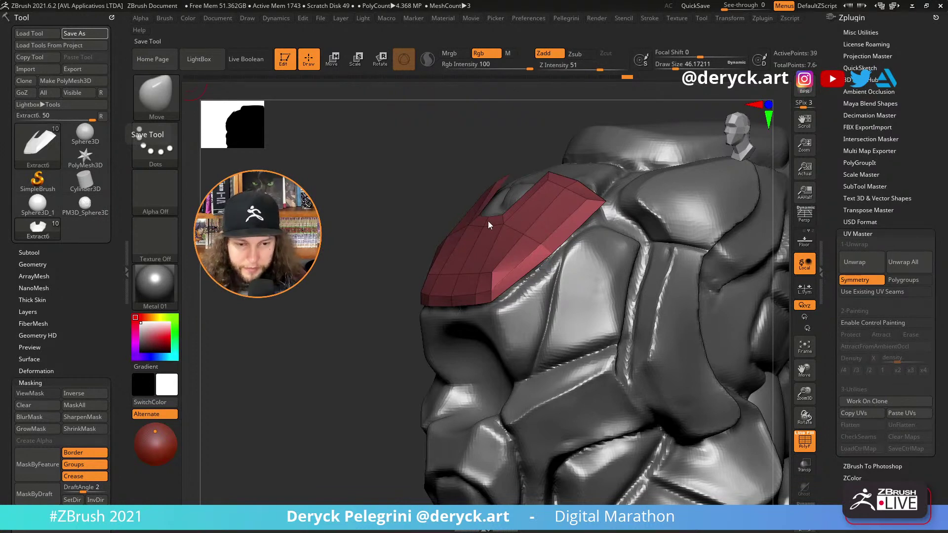
{"action": "left_click_drag", "start_coordinate": [329, 326], "coordinate": [568, 237]}
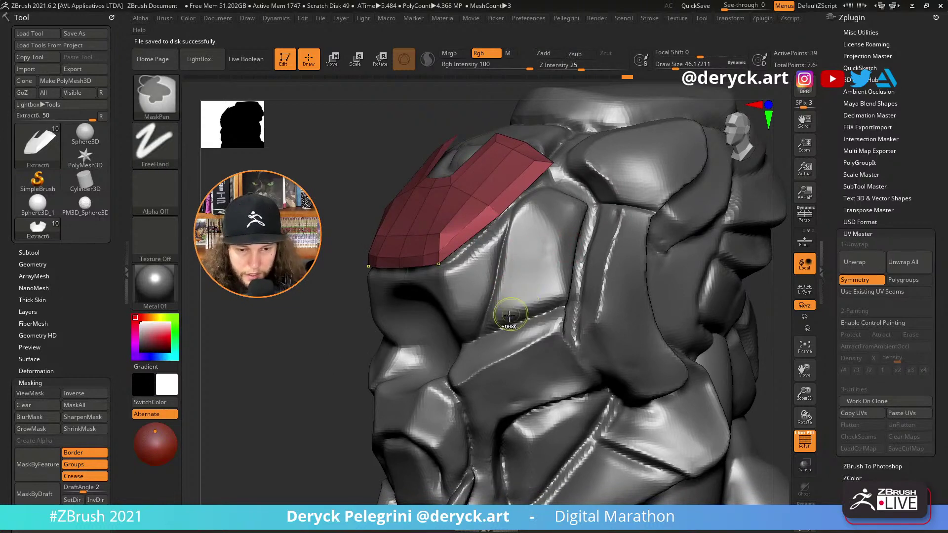
Make the head the active subtool, with mask display on and the polygon wireframe off, facing the plate above the notch.
{"action": "key", "text": "ctrl+h"}
{"action": "left_click_drag", "start_coordinate": [321, 321], "coordinate": [335, 290]}
{"action": "left_click", "coordinate": [346, 278], "text": "alt"}
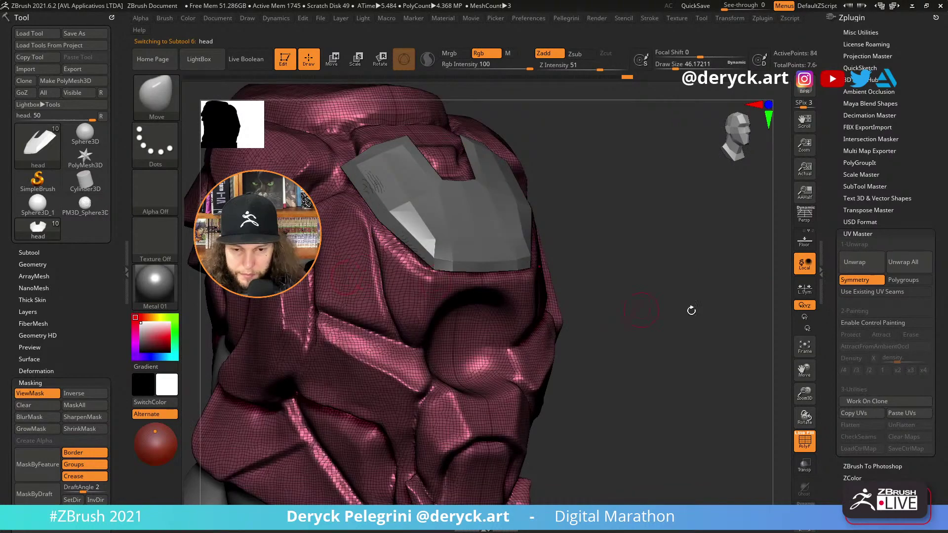
{"action": "mouse_move", "coordinate": [690, 311]}
{"action": "left_mouse_down"}
{"action": "mouse_move", "coordinate": [741, 320]}
{"action": "mouse_move", "coordinate": [731, 303]}
{"action": "mouse_move", "coordinate": [692, 298]}
{"action": "left_mouse_up"}
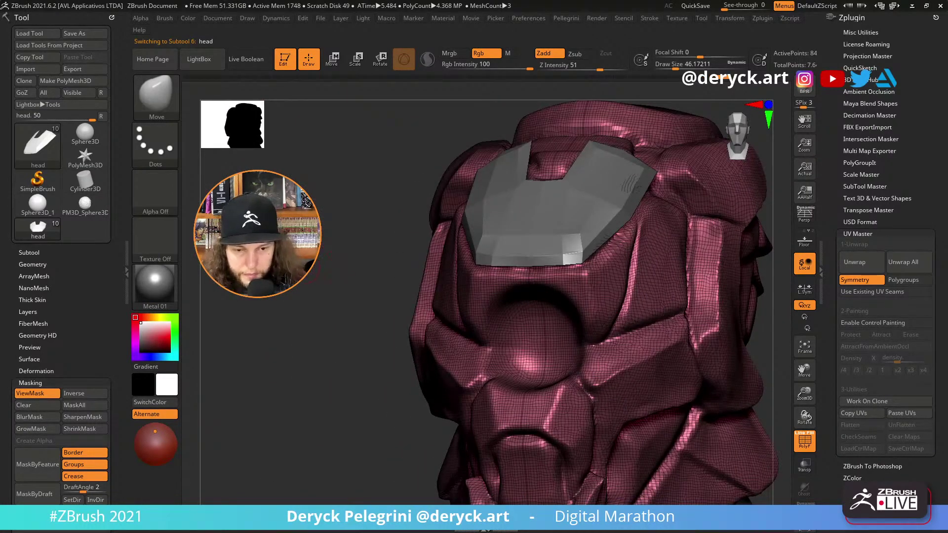
{"action": "mouse_move", "coordinate": [477, 278]}
{"action": "left_mouse_down"}
{"action": "mouse_move", "coordinate": [266, 300]}
{"action": "mouse_move", "coordinate": [762, 405]}
{"action": "mouse_move", "coordinate": [721, 395]}
{"action": "left_mouse_up"}
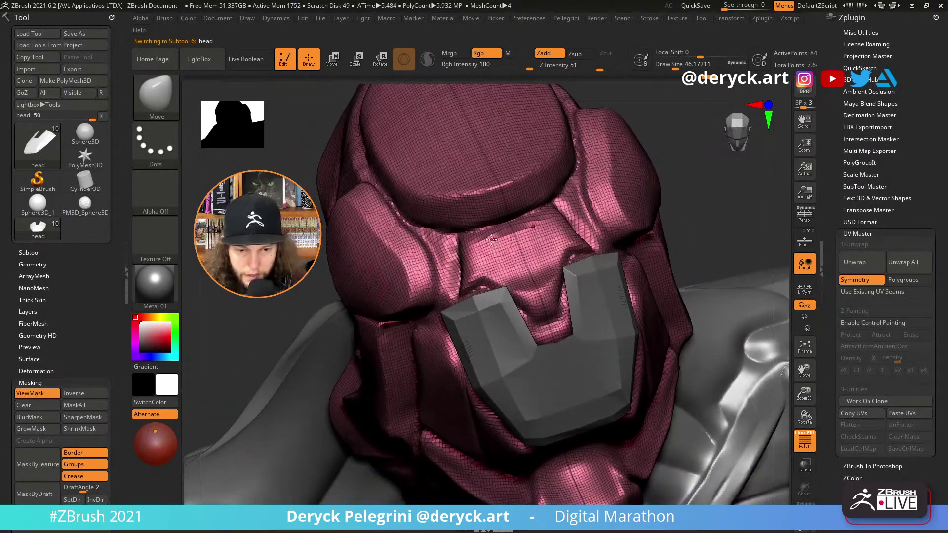
{"action": "key", "text": "shift+f"}
Mask a band along the edges of the raised plate above the helmet's forehead panel, with the forehead shell hidden.
{"action": "mouse_move", "coordinate": [473, 240]}
{"action": "left_mouse_down", "text": "ctrl"}
{"action": "mouse_move", "coordinate": [472, 267]}
{"action": "mouse_move", "coordinate": [484, 284]}
{"action": "mouse_move", "coordinate": [529, 251]}
{"action": "mouse_move", "coordinate": [548, 301]}
{"action": "mouse_move", "coordinate": [519, 297]}
{"action": "mouse_move", "coordinate": [540, 309]}
{"action": "left_mouse_up", "text": "ctrl"}
{"action": "mouse_move", "coordinate": [518, 265]}
{"action": "left_mouse_down", "text": "ctrl"}
{"action": "mouse_move", "coordinate": [539, 232]}
{"action": "mouse_move", "coordinate": [489, 230]}
{"action": "mouse_move", "coordinate": [533, 225]}
{"action": "mouse_move", "coordinate": [480, 250]}
{"action": "left_mouse_up", "text": "ctrl"}
{"action": "left_click", "coordinate": [506, 246], "text": "ctrl+shift"}
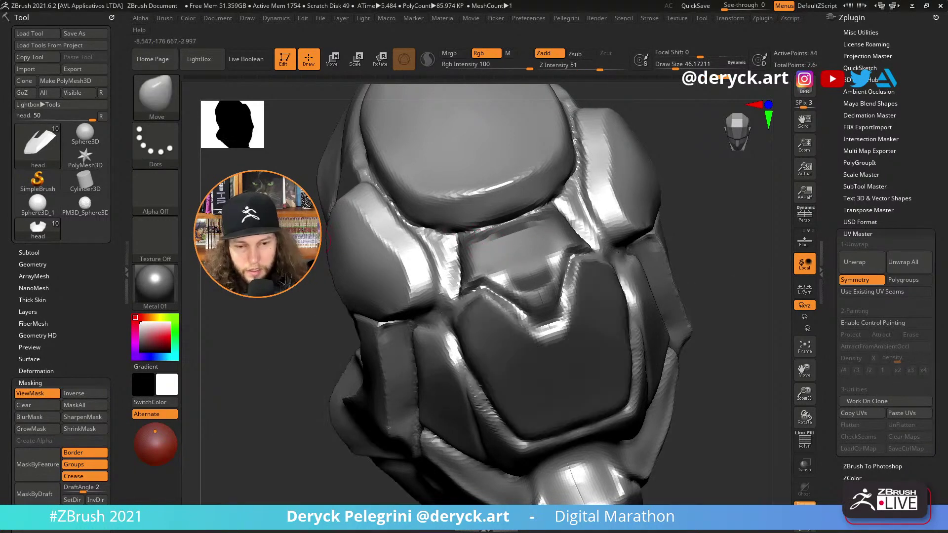
{"action": "key", "text": "ctrl+w"}
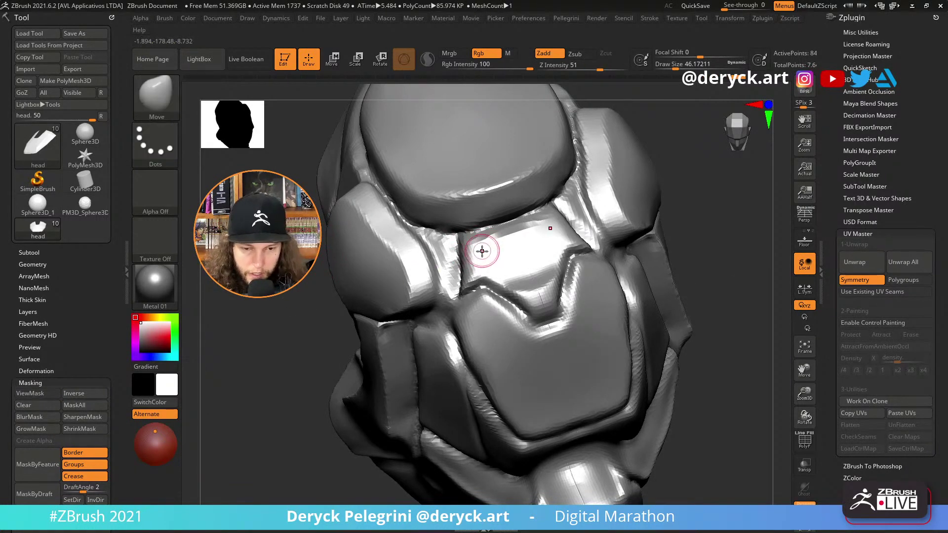
{"action": "left_click_drag", "start_coordinate": [472, 238], "coordinate": [476, 252], "text": "ctrl"}
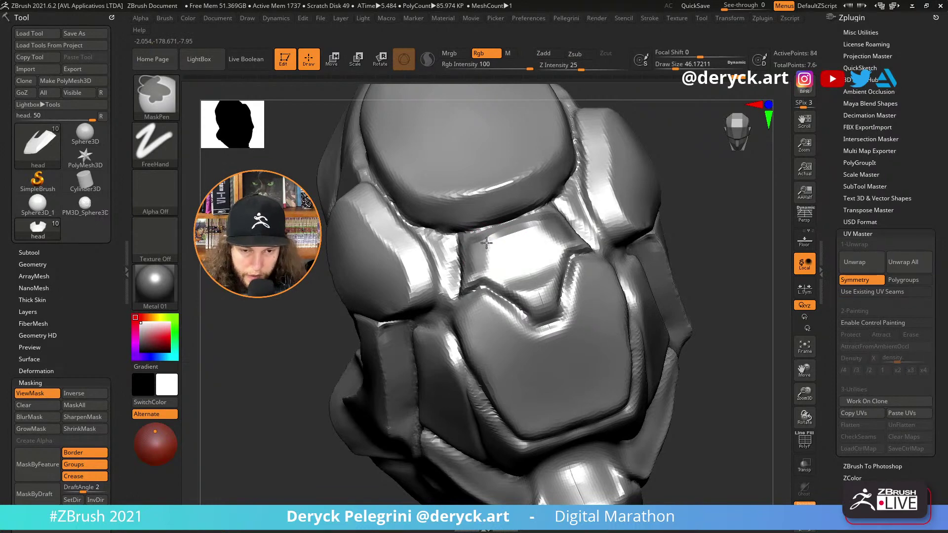
Change the model's material to MatCap Gray.
{"action": "left_click", "coordinate": [156, 285]}
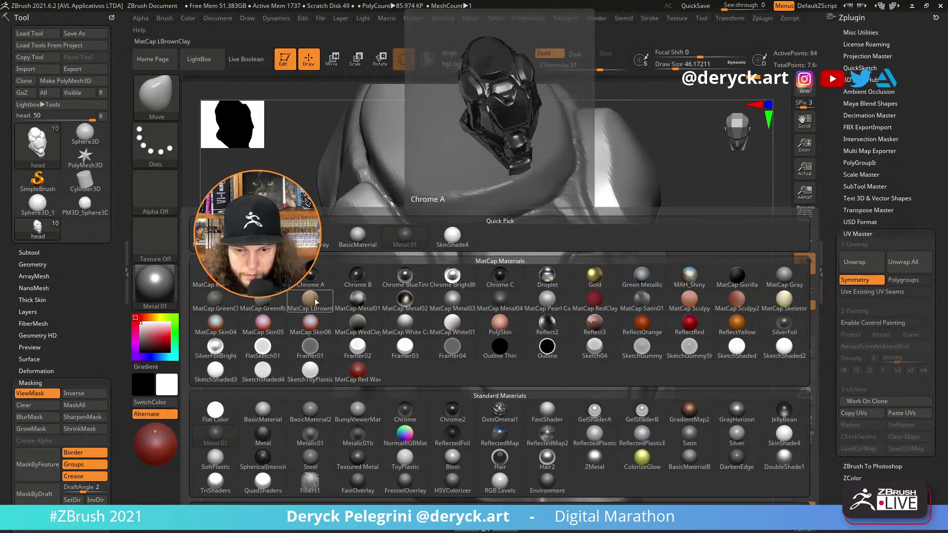
{"action": "left_click", "coordinate": [321, 236]}
{"action": "right_click_drag", "start_coordinate": [356, 221], "coordinate": [348, 224]}
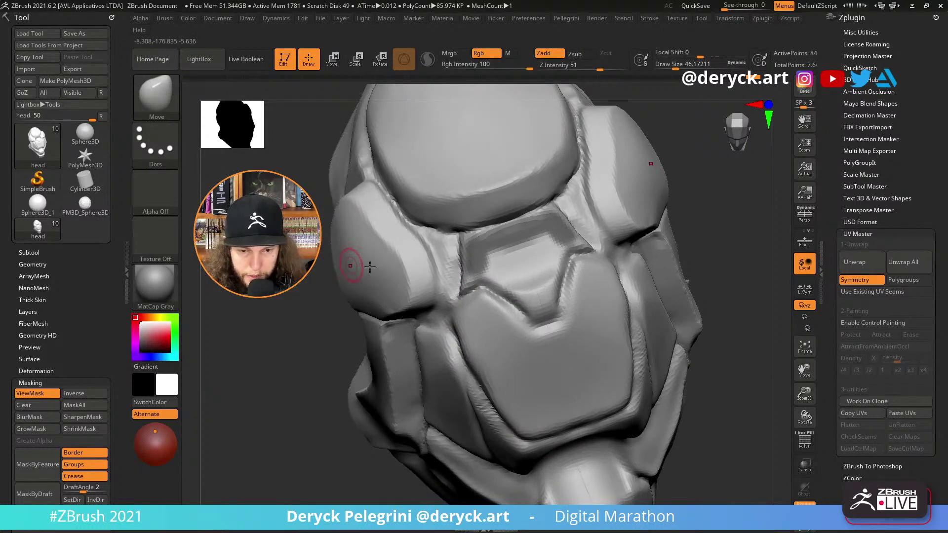
Fill the mask across the whole interior of the notched plate above the helmet's forehead panel.
{"action": "mouse_move", "coordinate": [489, 269]}
{"action": "left_mouse_down", "text": "ctrl"}
{"action": "mouse_move", "coordinate": [547, 243]}
{"action": "mouse_move", "coordinate": [494, 260]}
{"action": "mouse_move", "coordinate": [523, 266]}
{"action": "mouse_move", "coordinate": [543, 289]}
{"action": "mouse_move", "coordinate": [523, 275]}
{"action": "mouse_move", "coordinate": [539, 299]}
{"action": "left_mouse_up", "text": "ctrl"}
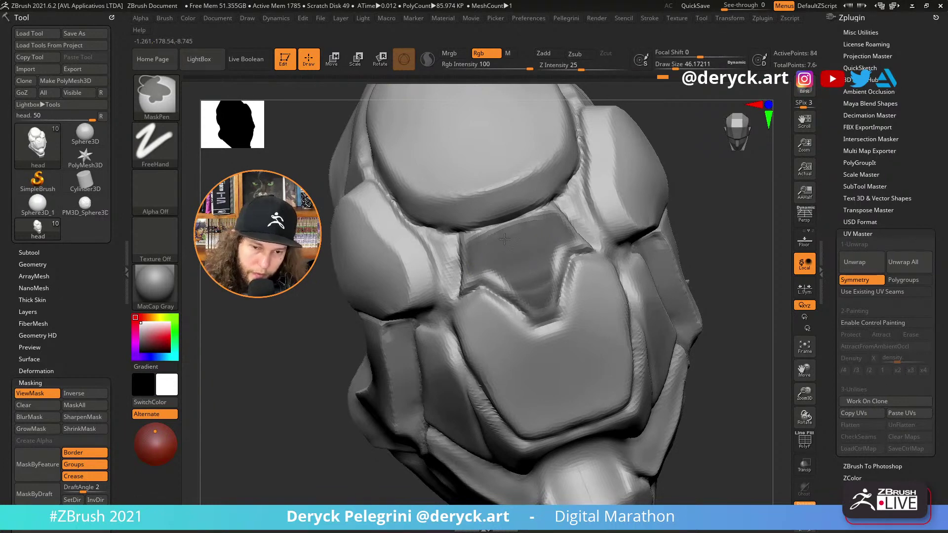
{"action": "mouse_move", "coordinate": [504, 239]}
{"action": "right_mouse_down"}
{"action": "mouse_move", "coordinate": [385, 217]}
{"action": "mouse_move", "coordinate": [604, 273]}
{"action": "mouse_move", "coordinate": [549, 316]}
{"action": "mouse_move", "coordinate": [434, 232]}
{"action": "mouse_move", "coordinate": [435, 247]}
{"action": "right_mouse_up"}
{"action": "key", "text": "ctrl"}
{"action": "key", "text": "ctrl"}
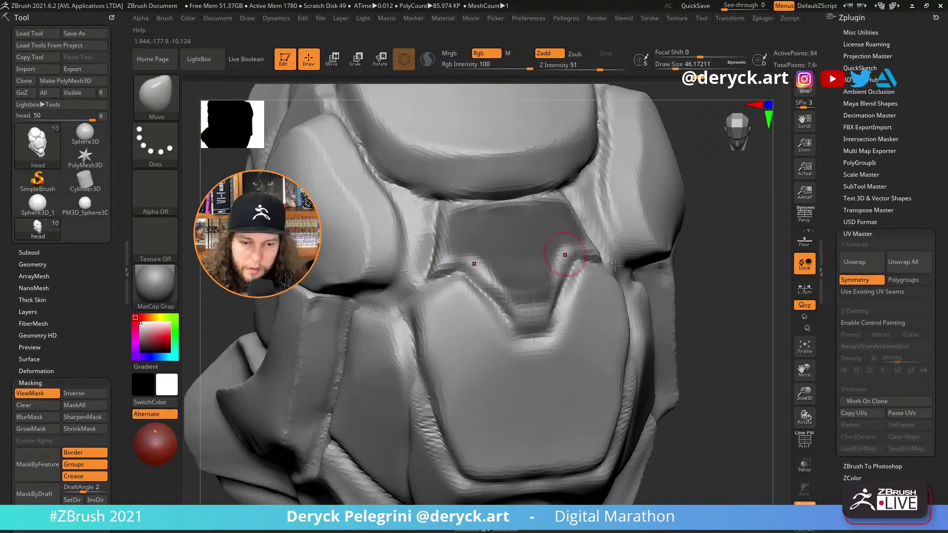
{"action": "mouse_move", "coordinate": [700, 273]}
{"action": "left_mouse_down"}
{"action": "mouse_move", "coordinate": [709, 277]}
{"action": "mouse_move", "coordinate": [680, 296]}
{"action": "left_mouse_up"}
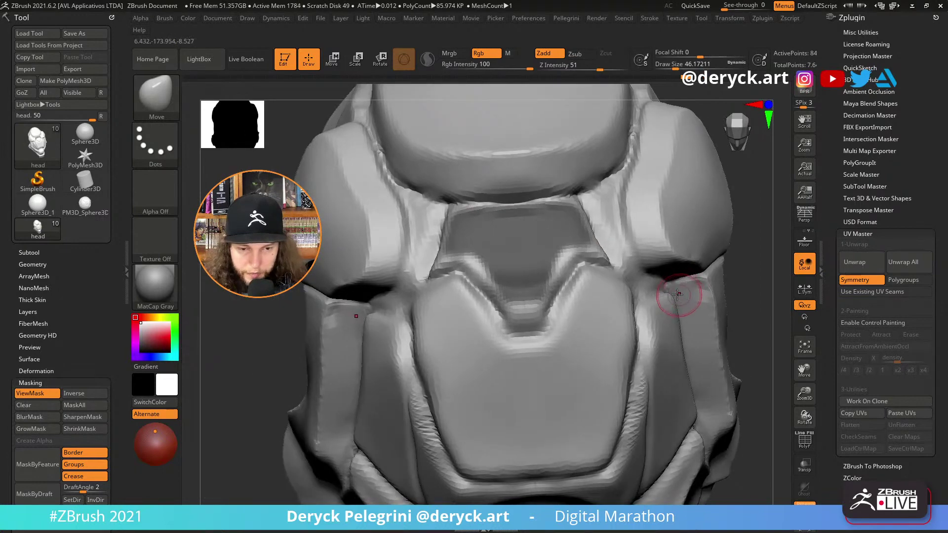
Extract the masked plate from the head as a separate shell with a thickness of 0.02.
{"action": "key", "text": "space"}
{"action": "key", "text": "space"}
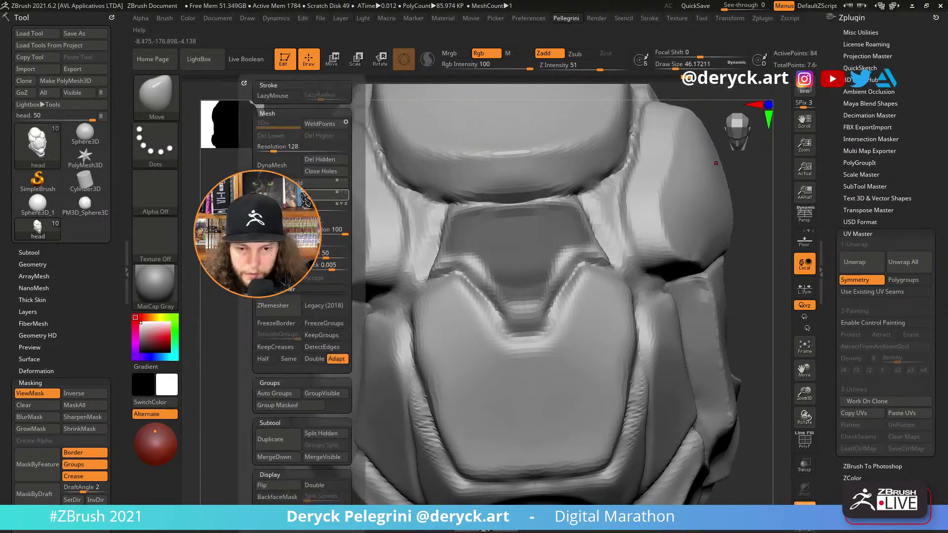
{"action": "left_click", "coordinate": [311, 279]}
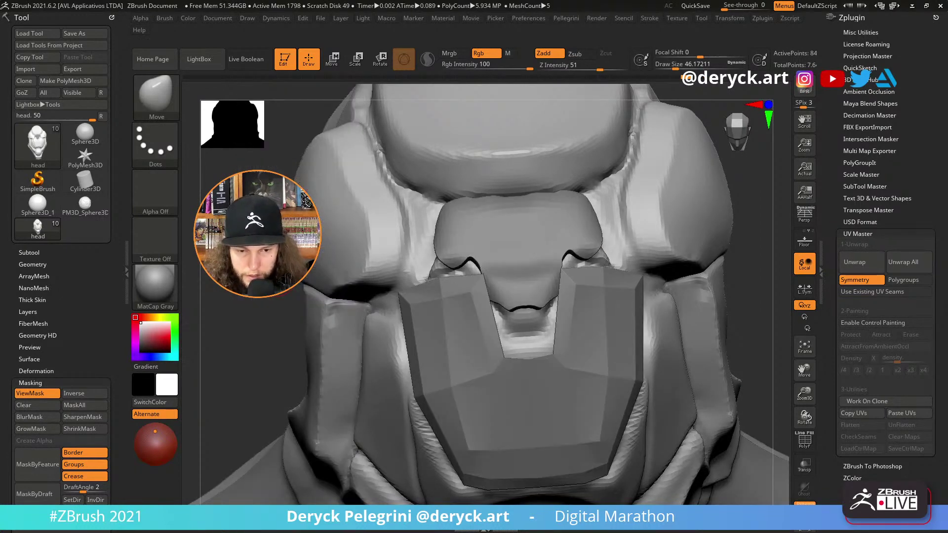
{"action": "key", "text": "space"}
{"action": "left_click", "coordinate": [307, 247]}
{"action": "left_click_drag", "start_coordinate": [368, 303], "coordinate": [335, 267], "text": "ctrl"}
Delete the hidden geometry of the extracted plate and show its polygon wireframe.
{"action": "key", "text": "space"}
{"action": "key", "text": "space"}
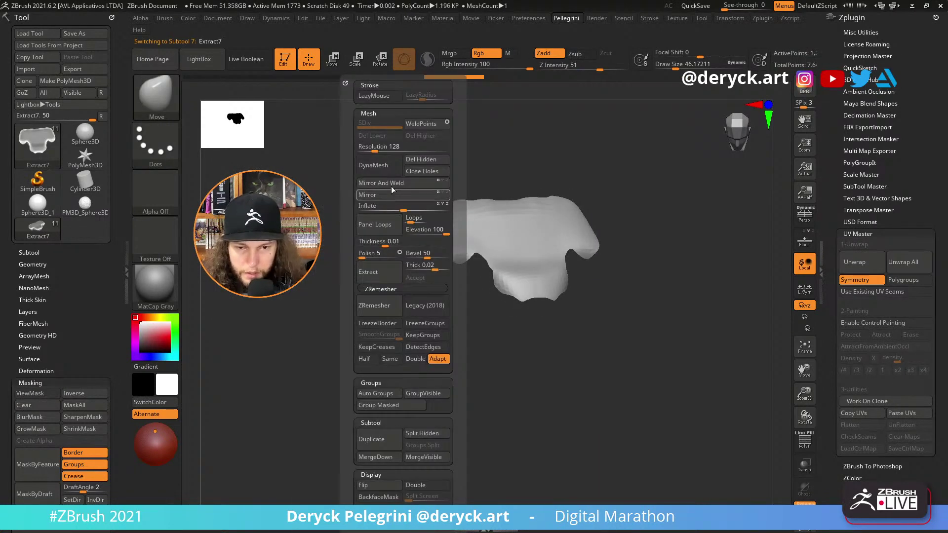
{"action": "left_click", "coordinate": [418, 159]}
{"action": "key", "text": "shift+f"}
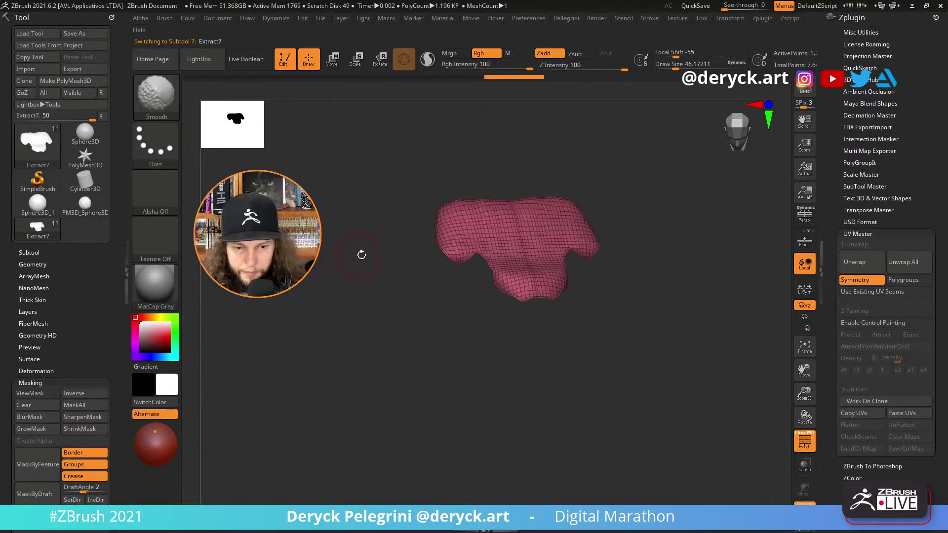
{"action": "mouse_move", "coordinate": [354, 265]}
{"action": "left_mouse_down", "text": "alt"}
{"action": "mouse_move", "coordinate": [296, 259]}
{"action": "mouse_move", "coordinate": [303, 255]}
{"action": "mouse_move", "coordinate": [334, 296]}
{"action": "mouse_move", "coordinate": [332, 281]}
{"action": "mouse_move", "coordinate": [334, 311]}
{"action": "mouse_move", "coordinate": [307, 291]}
{"action": "mouse_move", "coordinate": [306, 306]}
{"action": "mouse_move", "coordinate": [316, 279]}
{"action": "left_mouse_up", "text": "alt"}
{"action": "key", "text": "alt+s"}
{"action": "key", "text": "space"}
{"action": "key", "text": "alt+s"}
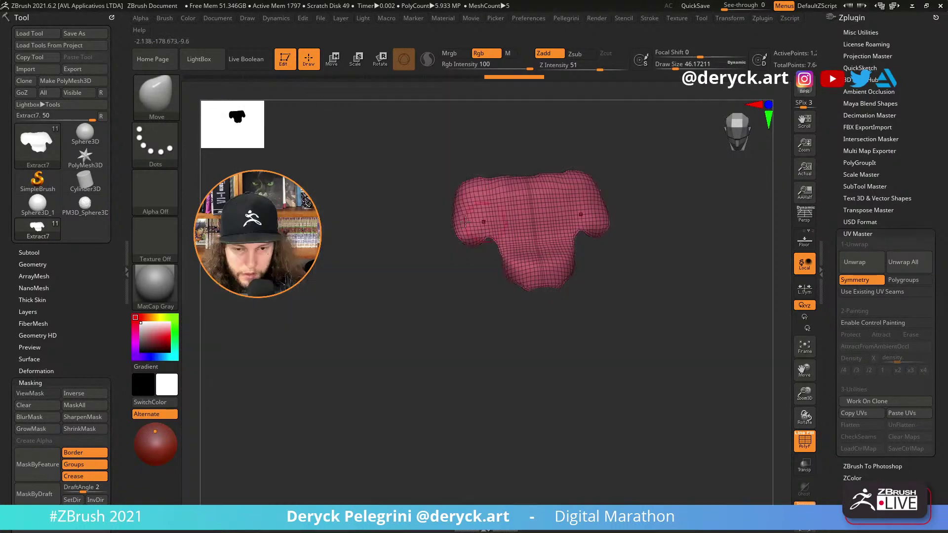
ZRemesh the extracted plate repeatedly with Half on and Adapt off to get a coarse, low-poly grid.
{"action": "key", "text": "space"}
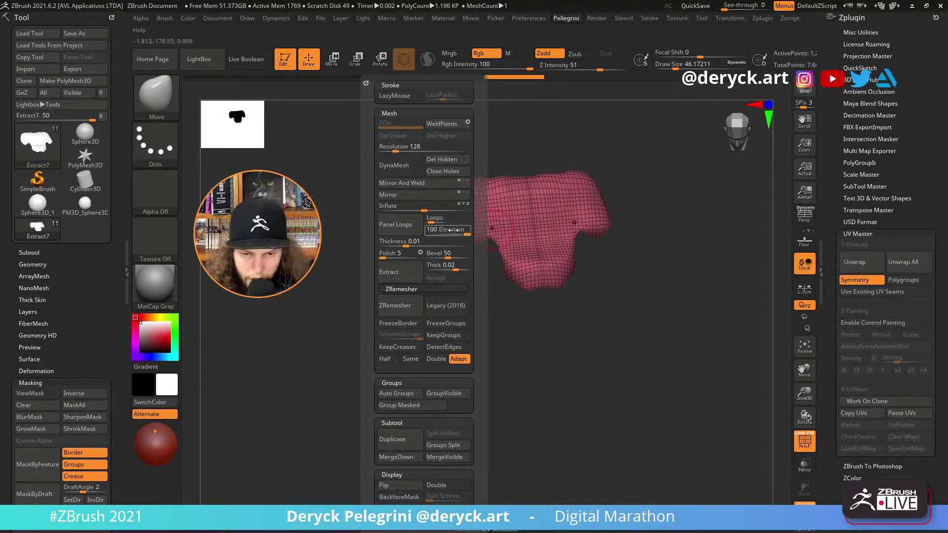
{"action": "left_click", "coordinate": [388, 359]}
{"action": "left_click", "coordinate": [458, 359]}
{"action": "left_click", "coordinate": [395, 305]}
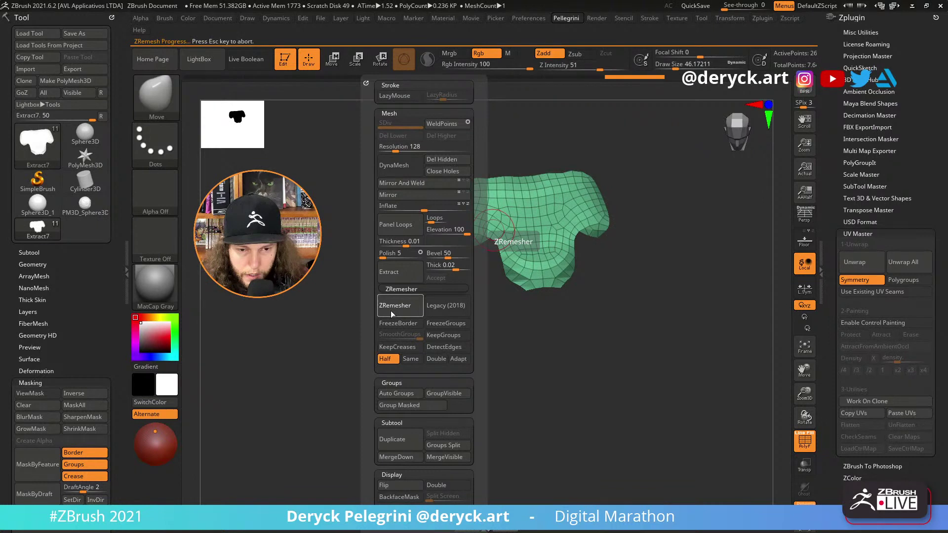
{"action": "left_click", "coordinate": [393, 313]}
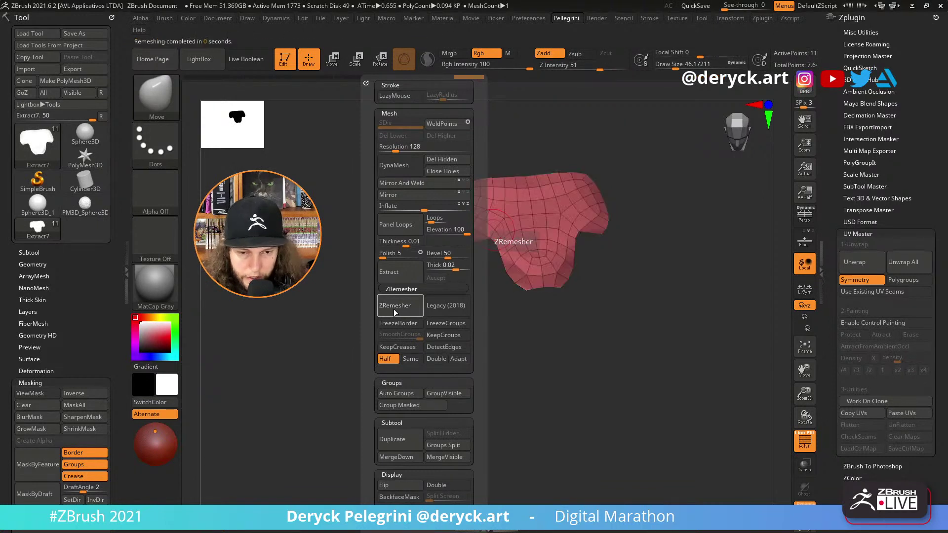
{"action": "left_click", "coordinate": [394, 313]}
{"action": "left_click", "coordinate": [394, 313]}
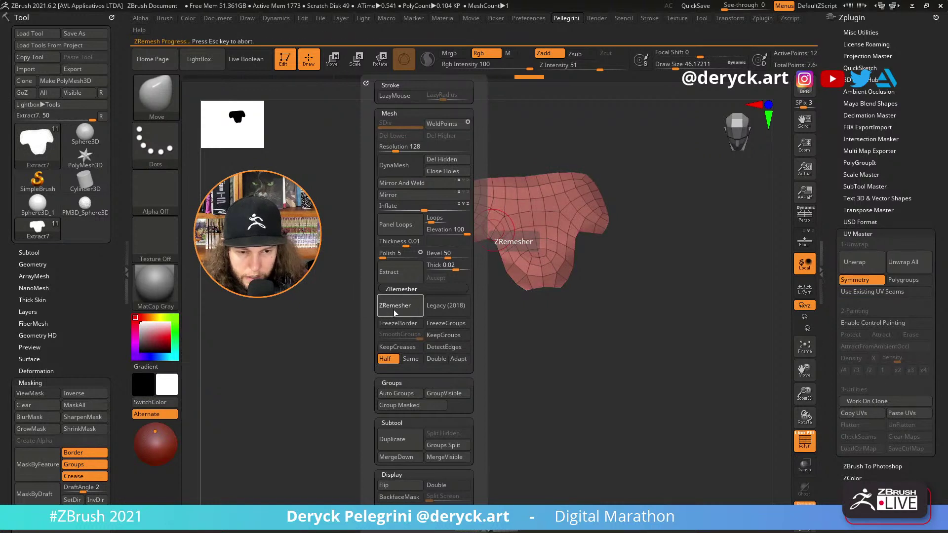
{"action": "left_click", "coordinate": [394, 313]}
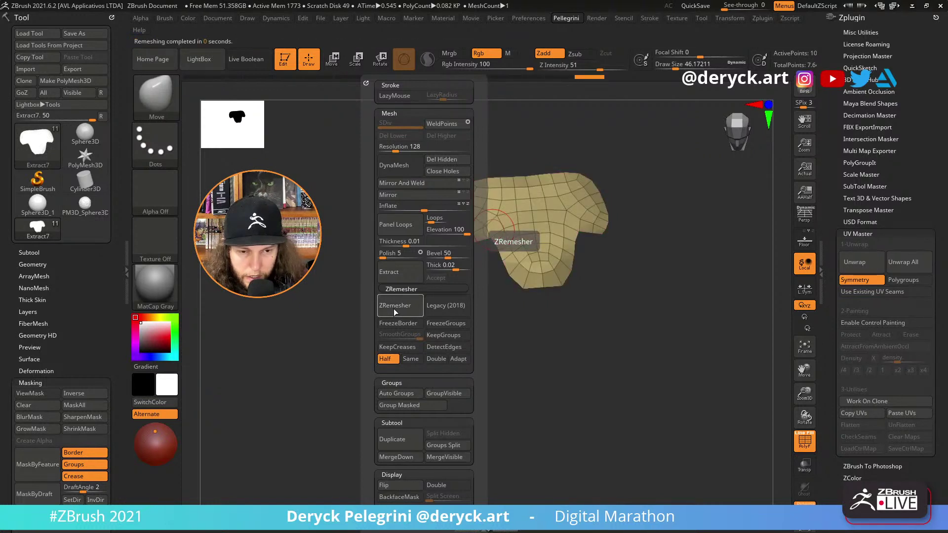
{"action": "left_click", "coordinate": [394, 313]}
{"action": "left_click", "coordinate": [394, 313]}
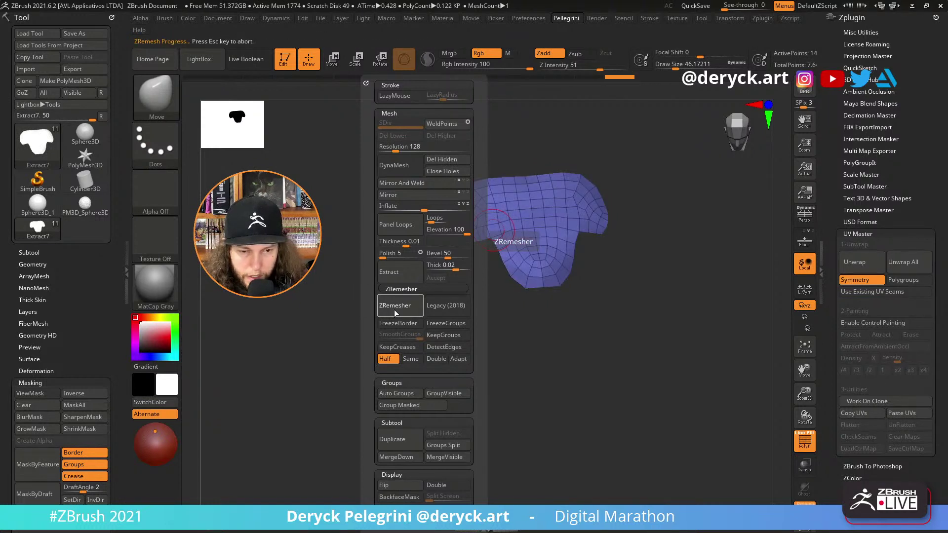
{"action": "left_click", "coordinate": [395, 313]}
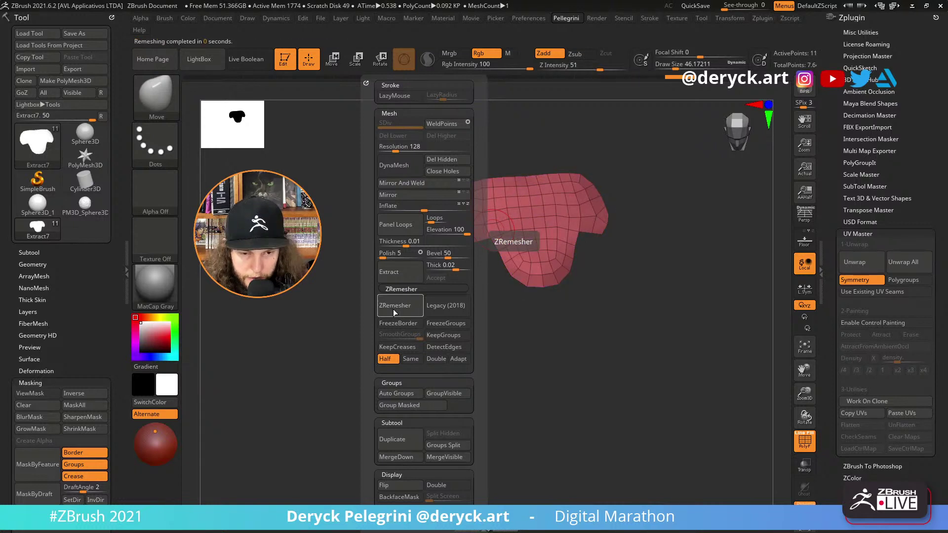
{"action": "left_click_drag", "start_coordinate": [421, 344], "coordinate": [410, 338]}
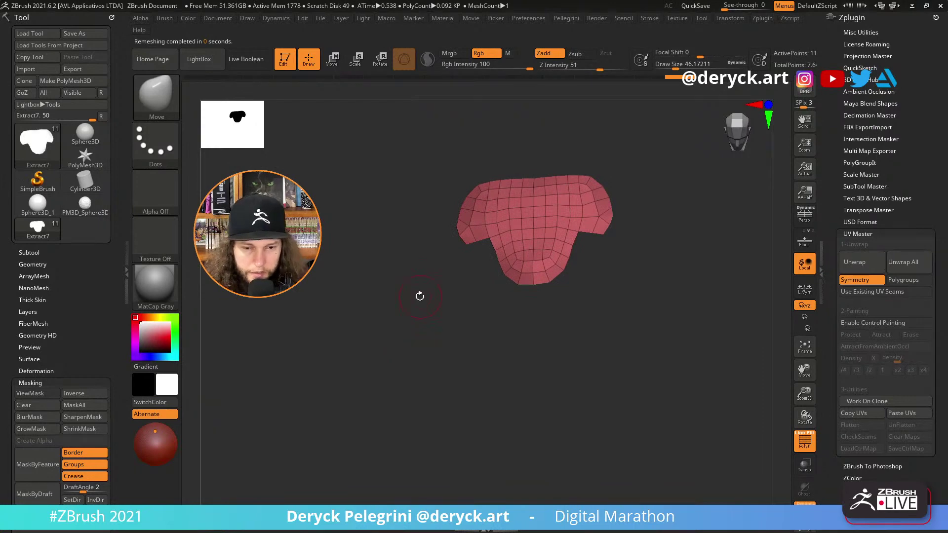
Fit the plate to the helmet with the Move brush at about 234 draw size, stretching its tongue down through the forehead notch.
{"action": "mouse_move", "coordinate": [420, 297]}
{"action": "left_mouse_down"}
{"action": "mouse_move", "coordinate": [421, 326]}
{"action": "mouse_move", "coordinate": [430, 315]}
{"action": "mouse_move", "coordinate": [434, 326]}
{"action": "mouse_move", "coordinate": [500, 313]}
{"action": "mouse_move", "coordinate": [447, 277]}
{"action": "mouse_move", "coordinate": [447, 264]}
{"action": "mouse_move", "coordinate": [419, 268]}
{"action": "left_mouse_up"}
{"action": "key", "text": "s"}
{"action": "mouse_move", "coordinate": [494, 280]}
{"action": "left_mouse_down"}
{"action": "mouse_move", "coordinate": [519, 279]}
{"action": "mouse_move", "coordinate": [496, 318]}
{"action": "left_mouse_up"}
{"action": "left_click_drag", "start_coordinate": [237, 183], "coordinate": [330, 196]}
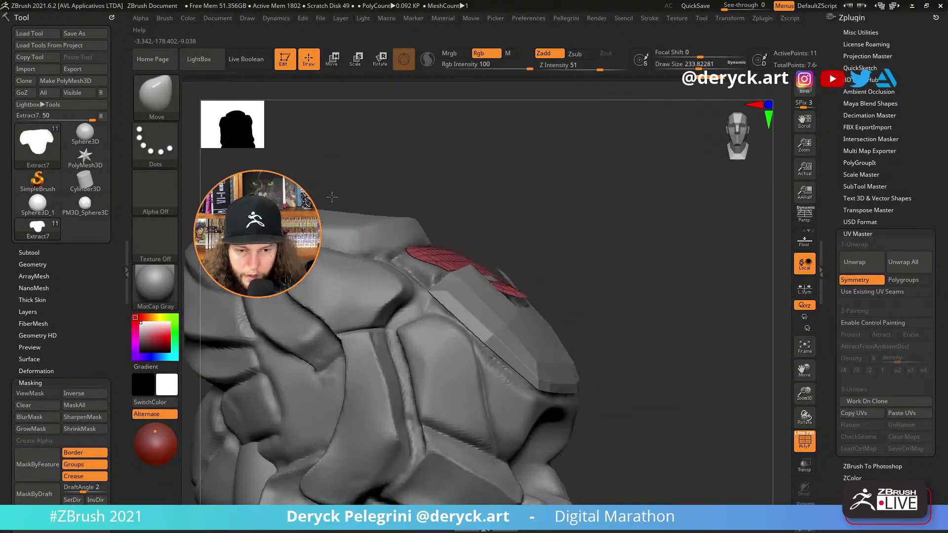
{"action": "mouse_move", "coordinate": [511, 292]}
{"action": "left_mouse_down"}
{"action": "mouse_move", "coordinate": [521, 312]}
{"action": "mouse_move", "coordinate": [509, 278]}
{"action": "left_mouse_up"}
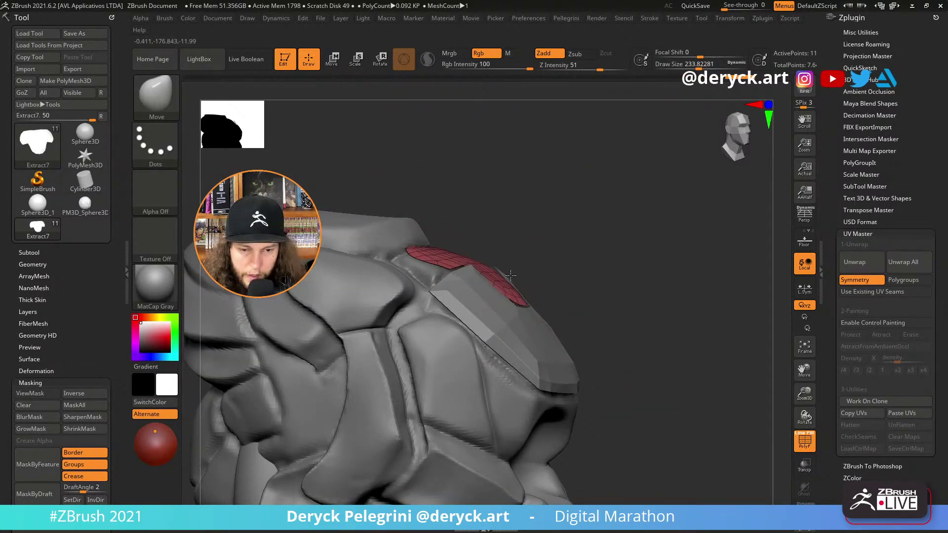
{"action": "left_click_drag", "start_coordinate": [631, 307], "coordinate": [538, 287]}
{"action": "left_click_drag", "start_coordinate": [237, 212], "coordinate": [302, 237]}
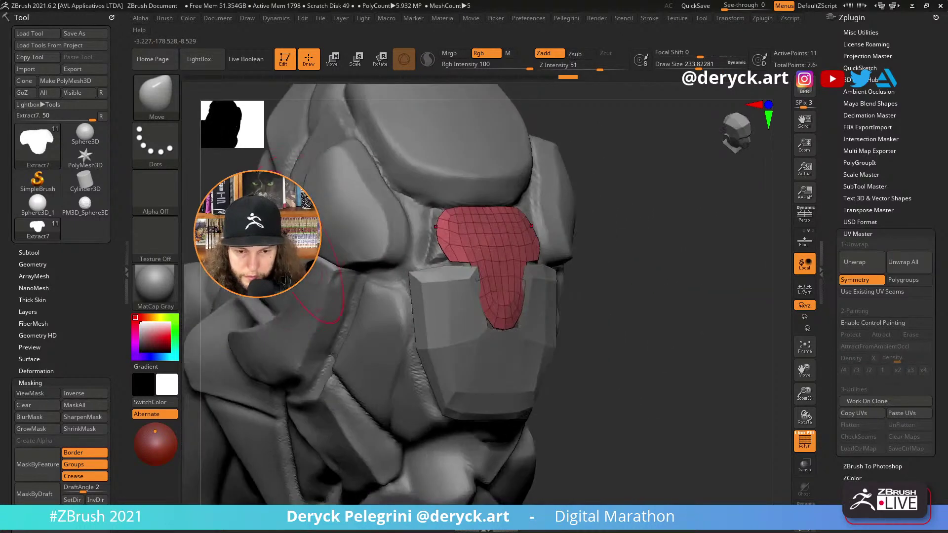
{"action": "left_click_drag", "start_coordinate": [249, 220], "coordinate": [252, 271]}
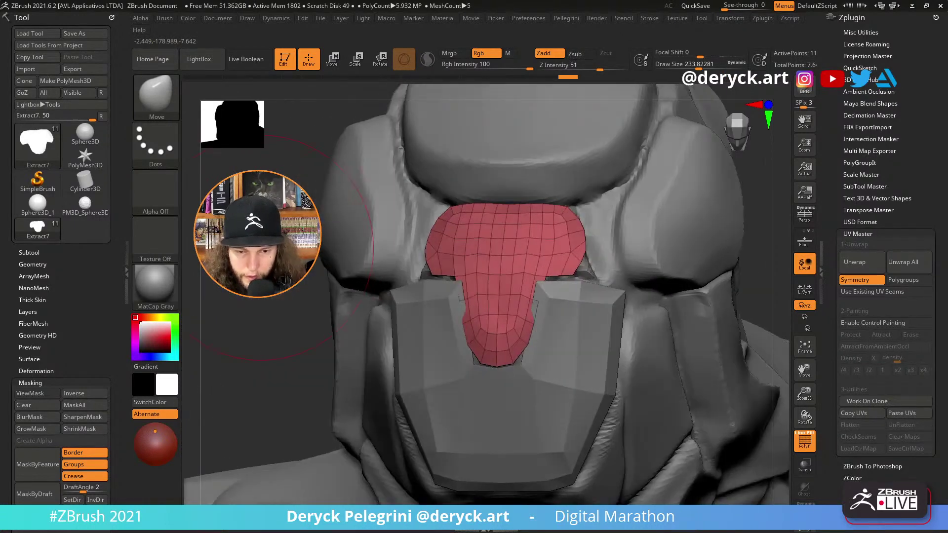
Shape the tongue's sides and lower corners to match the forehead notch, using a draw size of about 37.
{"action": "key", "text": "s"}
{"action": "mouse_move", "coordinate": [463, 305]}
{"action": "left_mouse_down"}
{"action": "mouse_move", "coordinate": [451, 305]}
{"action": "mouse_move", "coordinate": [466, 297]}
{"action": "left_mouse_up"}
{"action": "left_click_drag", "start_coordinate": [467, 338], "coordinate": [465, 363]}
{"action": "key", "text": "s"}
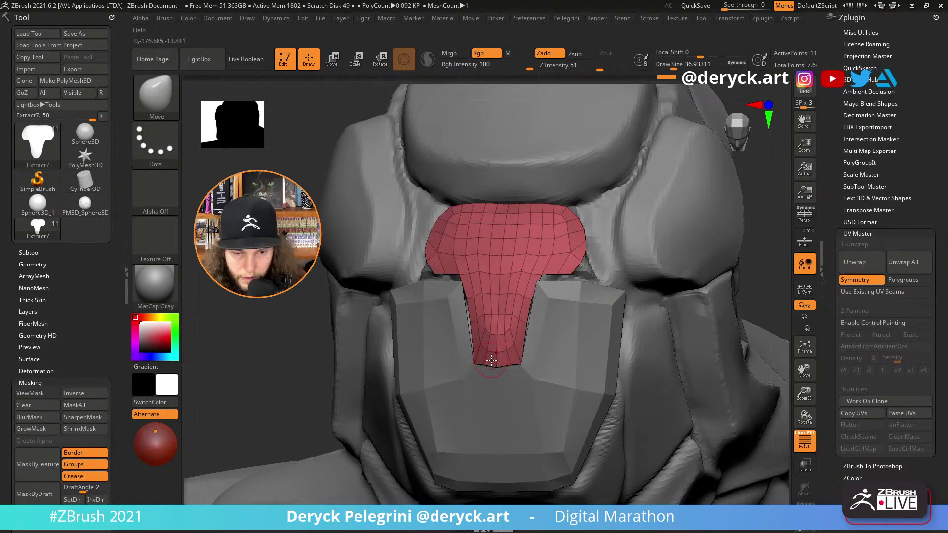
Remove surplus edge loops from the isolated plate with ZModeler and straighten the tongue's lower edge with the Move brush.
{"action": "key", "text": "alt+s"}
{"action": "left_click_drag", "start_coordinate": [342, 337], "coordinate": [354, 371], "text": "alt"}
{"action": "key", "text": "b"}
{"action": "key", "text": "z"}
{"action": "key", "text": "m"}
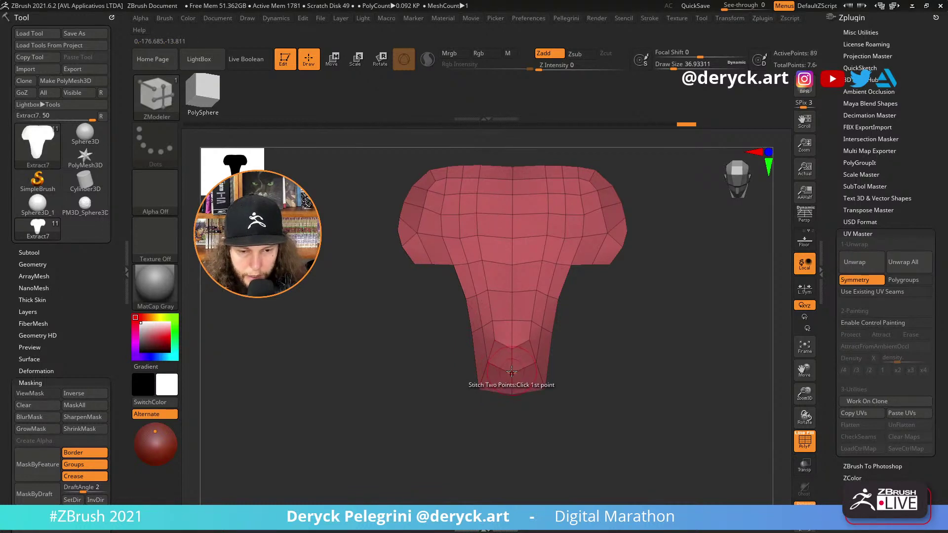
{"action": "key", "text": "b"}
{"action": "key", "text": "m"}
{"action": "key", "text": "v"}
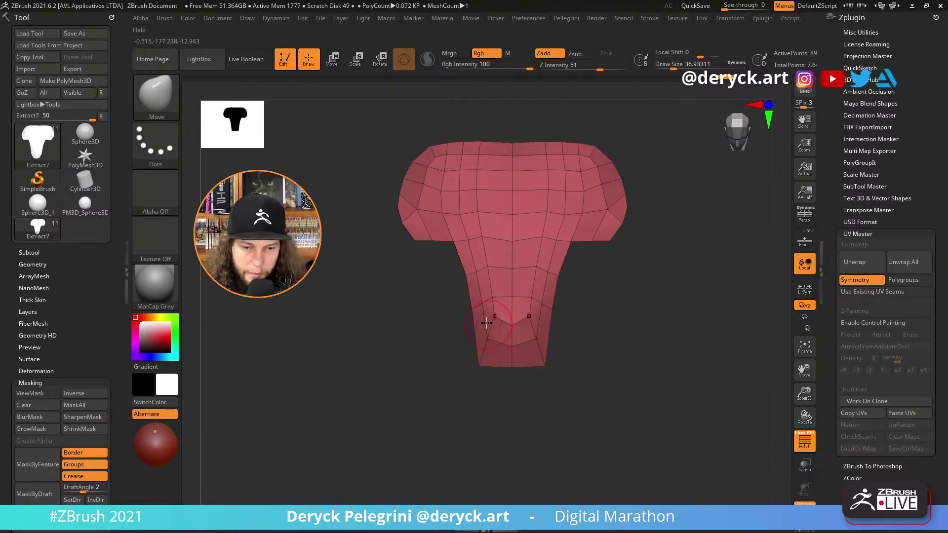
Simplify the polygons near the tongue's end with ZModeler and move its inner points into an even grid.
{"action": "key", "text": "b"}
{"action": "key", "text": "z"}
{"action": "key", "text": "m"}
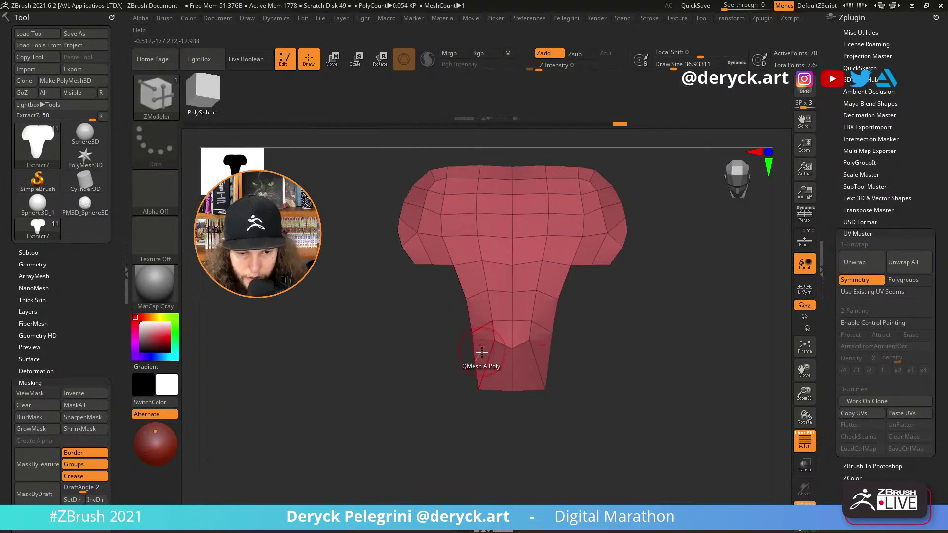
{"action": "key", "text": "b"}
{"action": "key", "text": "m"}
{"action": "key", "text": "v"}
{"action": "left_click_drag", "start_coordinate": [494, 326], "coordinate": [488, 350]}
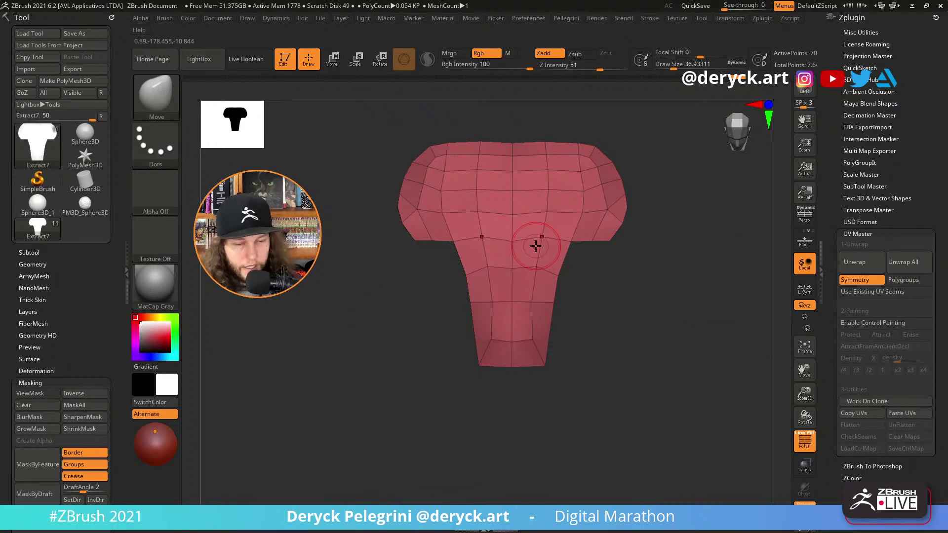
Review ZModeler's point and edge action lists on the plate and locate the brush among the sculpting brushes.
{"action": "key", "text": "b"}
{"action": "key", "text": "z"}
{"action": "key", "text": "m"}
{"action": "key", "text": "space"}
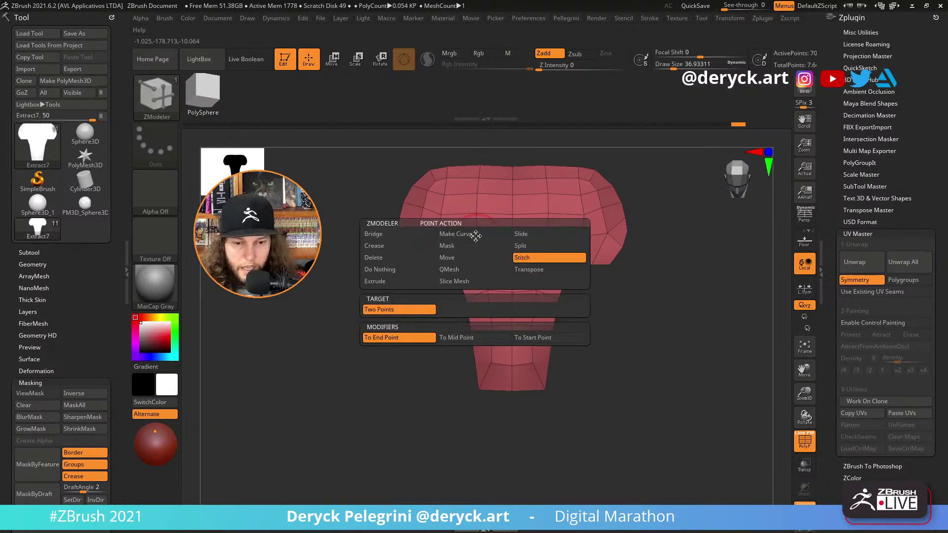
{"action": "key", "text": "space"}
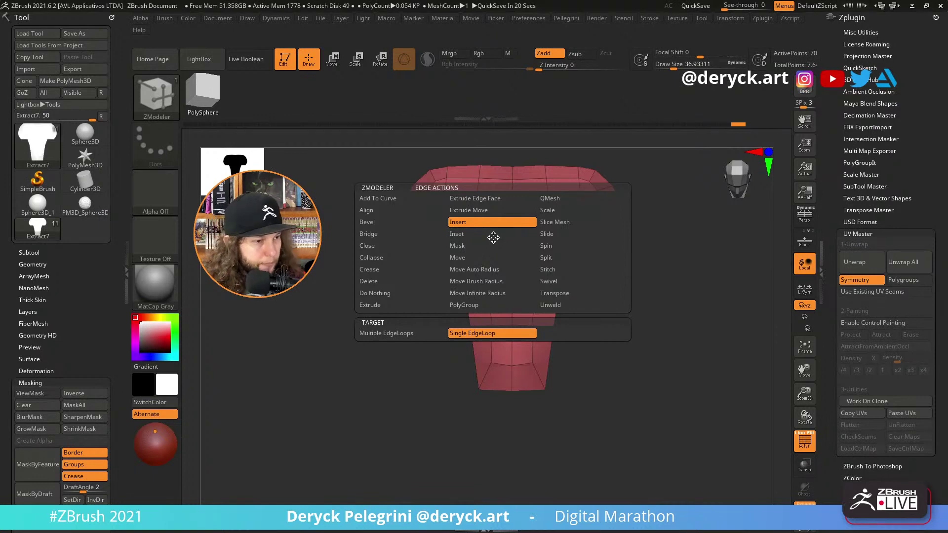
{"action": "key", "text": "space"}
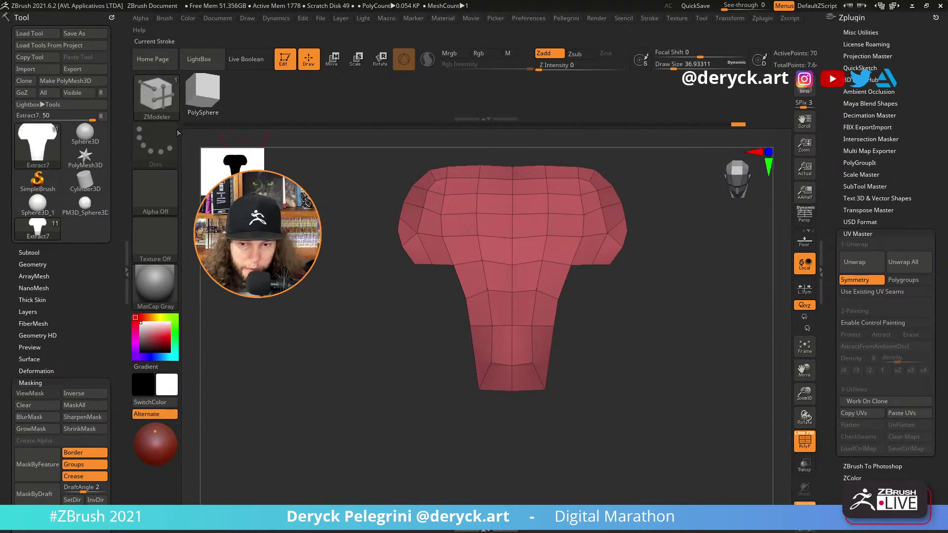
{"action": "left_click", "coordinate": [149, 99]}
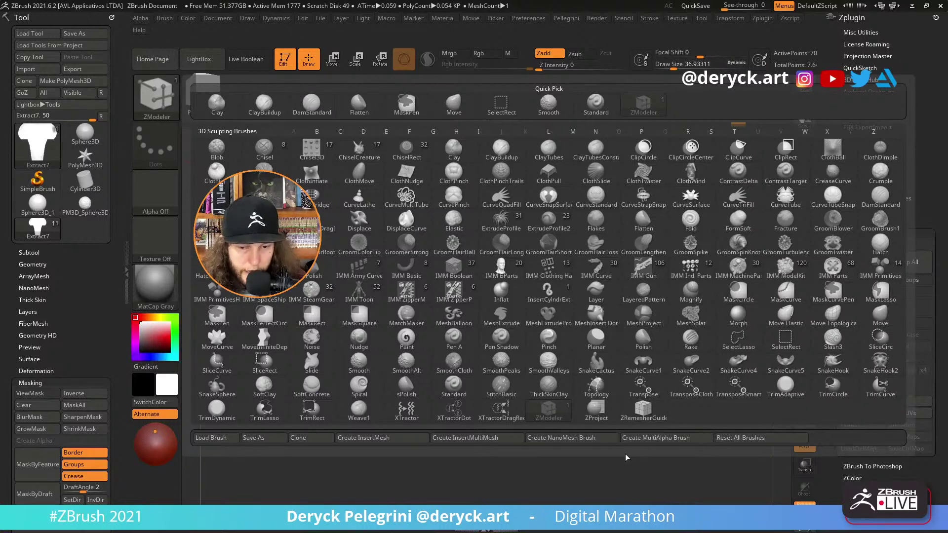
{"action": "left_click", "coordinate": [548, 419]}
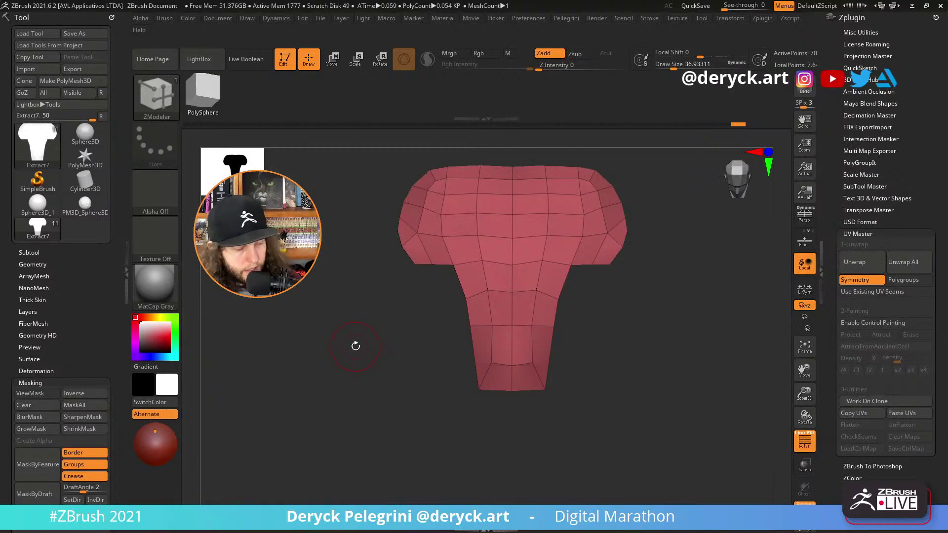
{"action": "left_click_drag", "start_coordinate": [356, 345], "coordinate": [345, 316]}
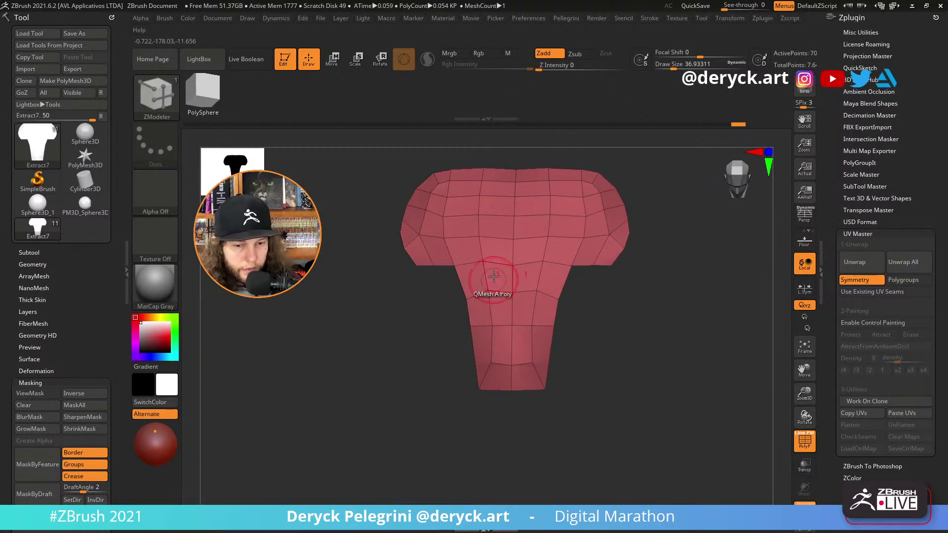
Switch through other sculpting brushes, including Inflat and Flatten, and return to ZModeler.
{"action": "key", "text": "b"}
{"action": "key", "text": "i"}
{"action": "key", "text": "n"}
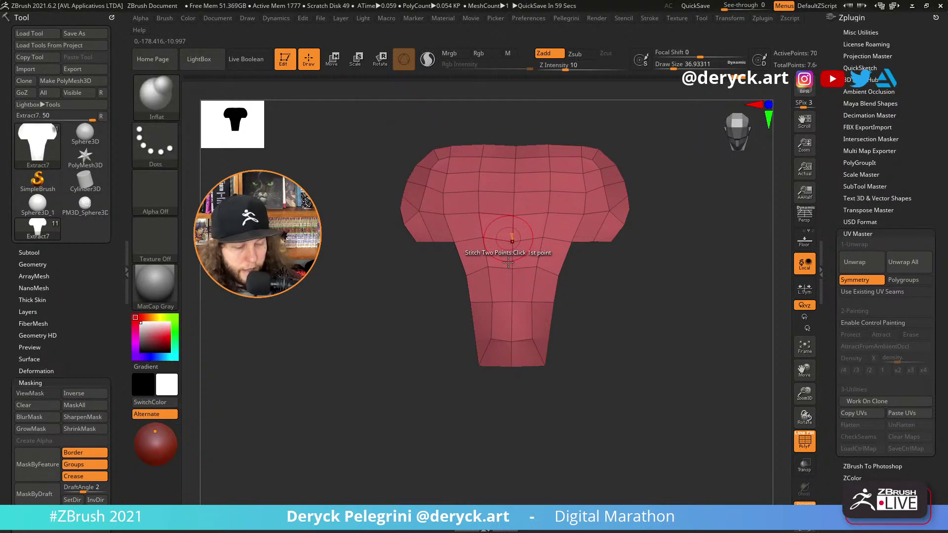
{"action": "key", "text": "b"}
{"action": "key", "text": "h"}
{"action": "key", "text": "p"}
{"action": "key", "text": "b"}
{"action": "key", "text": "d"}
{"action": "key", "text": "s"}
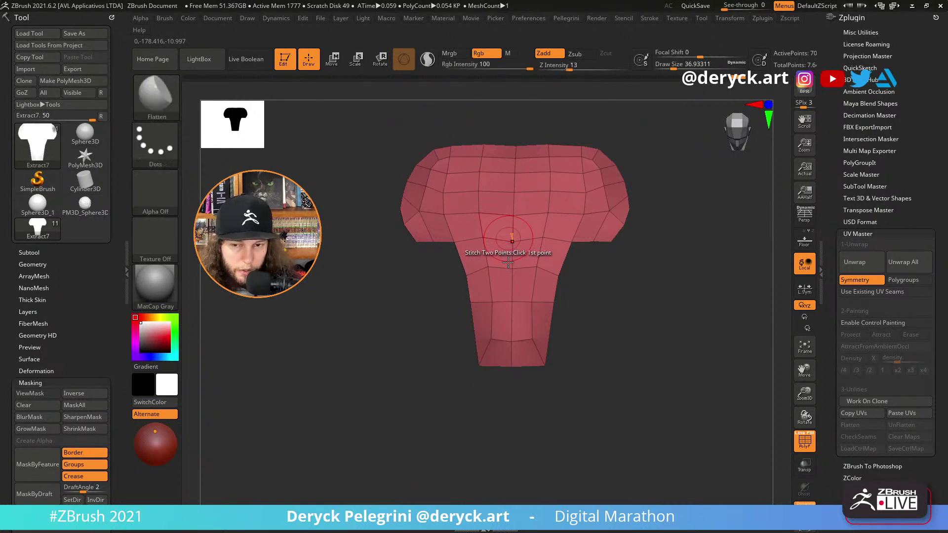
{"action": "key", "text": "b"}
{"action": "key", "text": "z"}
{"action": "key", "text": "m"}
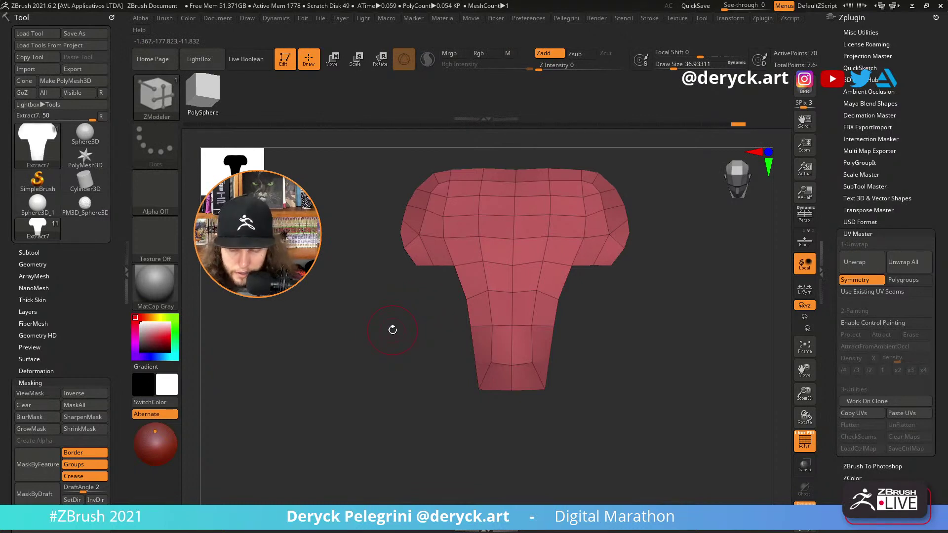
{"action": "mouse_move", "coordinate": [392, 330]}
{"action": "left_mouse_down"}
{"action": "mouse_move", "coordinate": [396, 321]}
{"action": "mouse_move", "coordinate": [378, 335]}
{"action": "mouse_move", "coordinate": [390, 319]}
{"action": "left_mouse_up"}
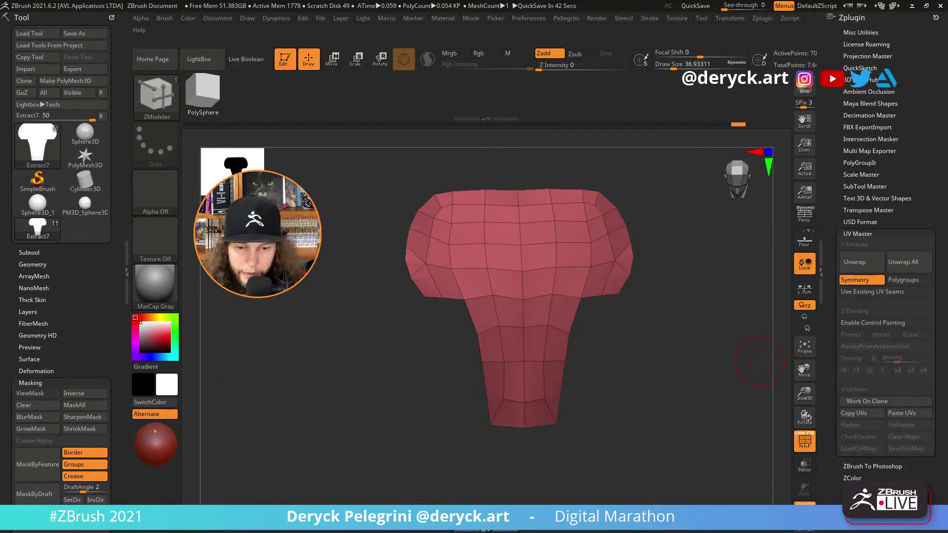
Delete the surplus edge loops crossing the middle of the plate's tongue with ZModeler.
{"action": "mouse_move", "coordinate": [390, 363]}
{"action": "left_mouse_down"}
{"action": "mouse_move", "coordinate": [376, 366]}
{"action": "mouse_move", "coordinate": [381, 358]}
{"action": "mouse_move", "coordinate": [381, 391]}
{"action": "mouse_move", "coordinate": [358, 380]}
{"action": "mouse_move", "coordinate": [377, 373]}
{"action": "mouse_move", "coordinate": [409, 387]}
{"action": "mouse_move", "coordinate": [395, 351]}
{"action": "mouse_move", "coordinate": [390, 370]}
{"action": "left_mouse_up"}
{"action": "key", "text": "b"}
{"action": "key", "text": "m"}
{"action": "key", "text": "v"}
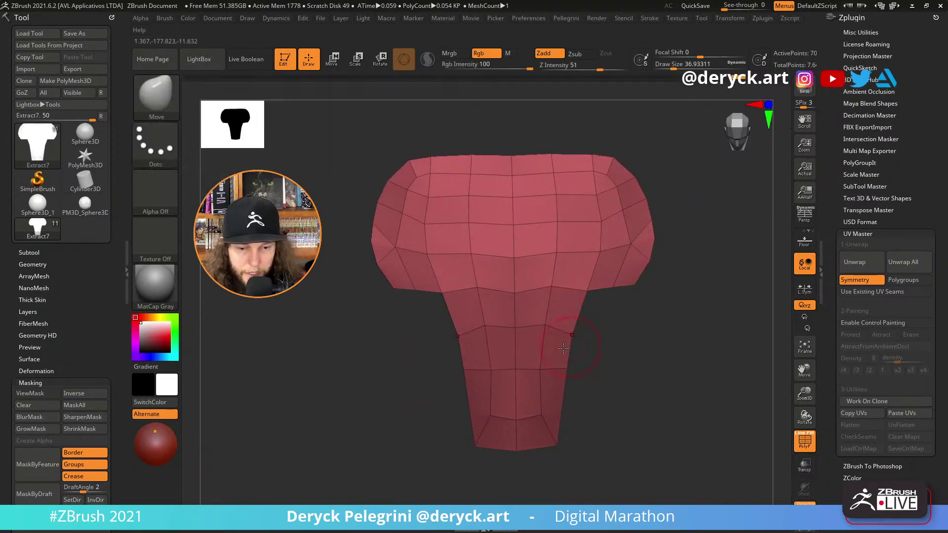
{"action": "key", "text": "b"}
{"action": "key", "text": "z"}
{"action": "key", "text": "m"}
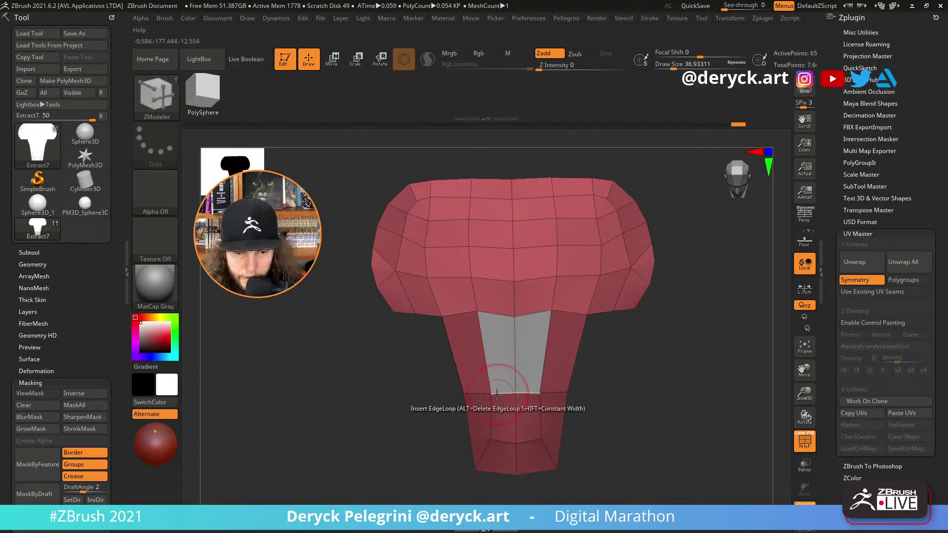
{"action": "left_click", "coordinate": [496, 393], "text": "alt"}
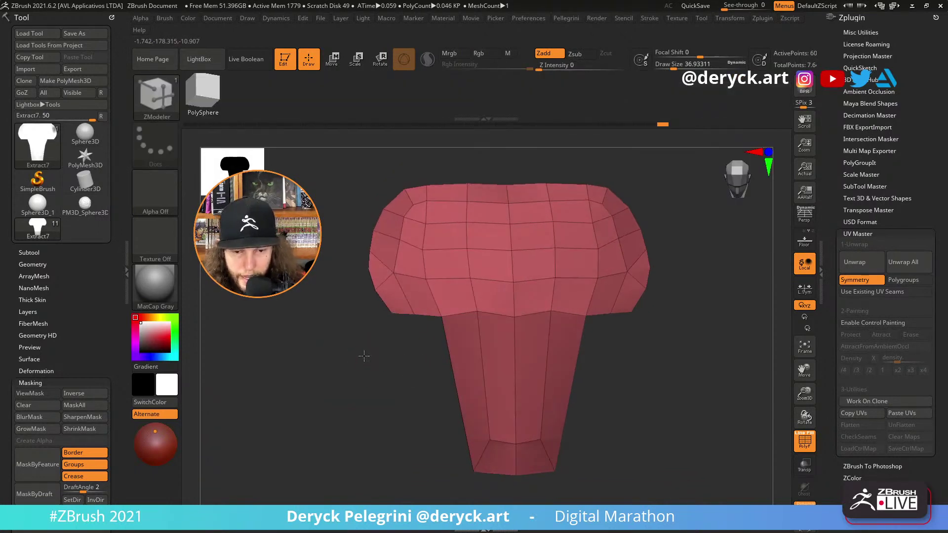
{"action": "left_click", "coordinate": [364, 356]}
Check the plate against the surrounding helmet and pull its lower outer corners outward into square corners with the Move brush.
{"action": "left_click_drag", "start_coordinate": [774, 371], "coordinate": [770, 331], "text": "alt"}
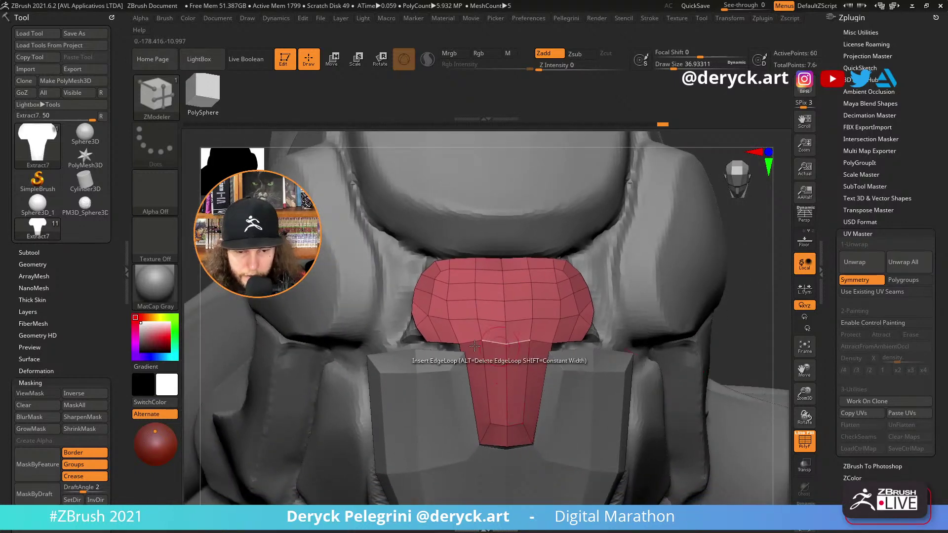
{"action": "key", "text": "b"}
{"action": "key", "text": "m"}
{"action": "key", "text": "v"}
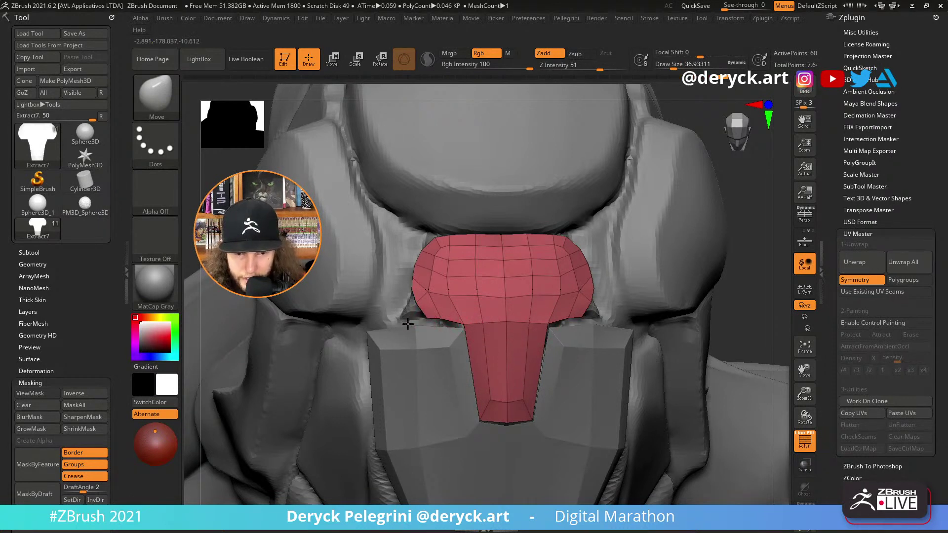
{"action": "mouse_move", "coordinate": [428, 318]}
{"action": "left_mouse_down"}
{"action": "mouse_move", "coordinate": [415, 324]}
{"action": "mouse_move", "coordinate": [436, 327]}
{"action": "mouse_move", "coordinate": [408, 300]}
{"action": "mouse_move", "coordinate": [311, 336]}
{"action": "left_mouse_up"}
{"action": "key", "text": "alt+s"}
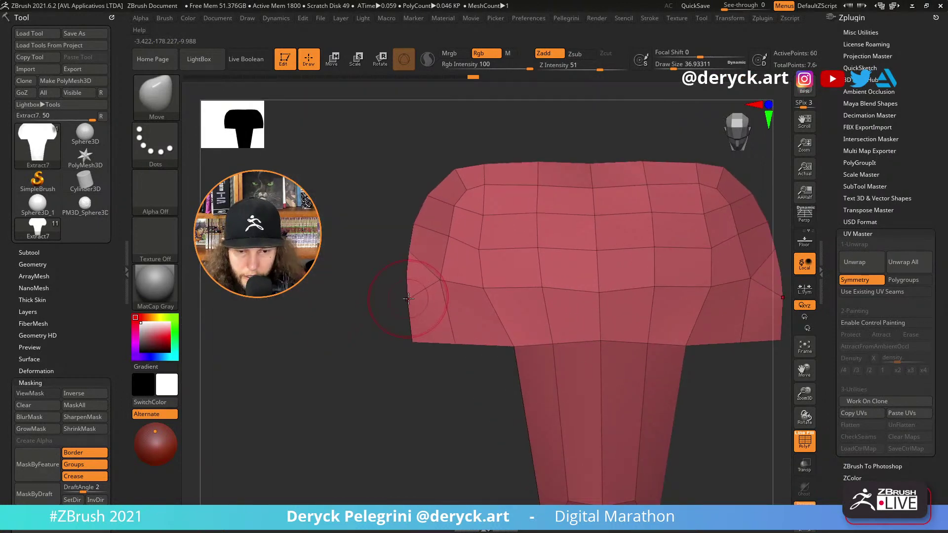
Merge the surplus border points along the plate's outer sides with ZModeler's two-point Stitch action.
{"action": "key", "text": "b"}
{"action": "key", "text": "z"}
{"action": "key", "text": "m"}
{"action": "key", "text": "space"}
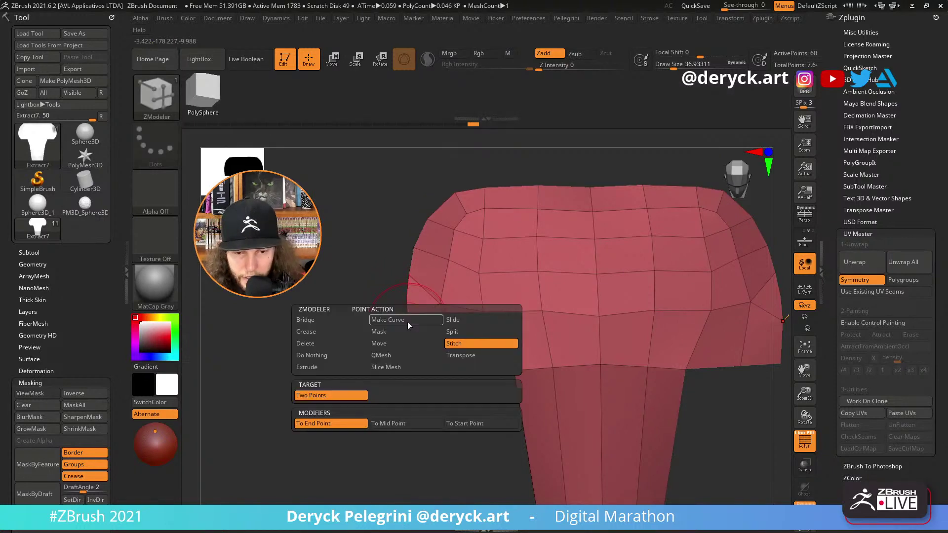
{"action": "left_click", "coordinate": [407, 321]}
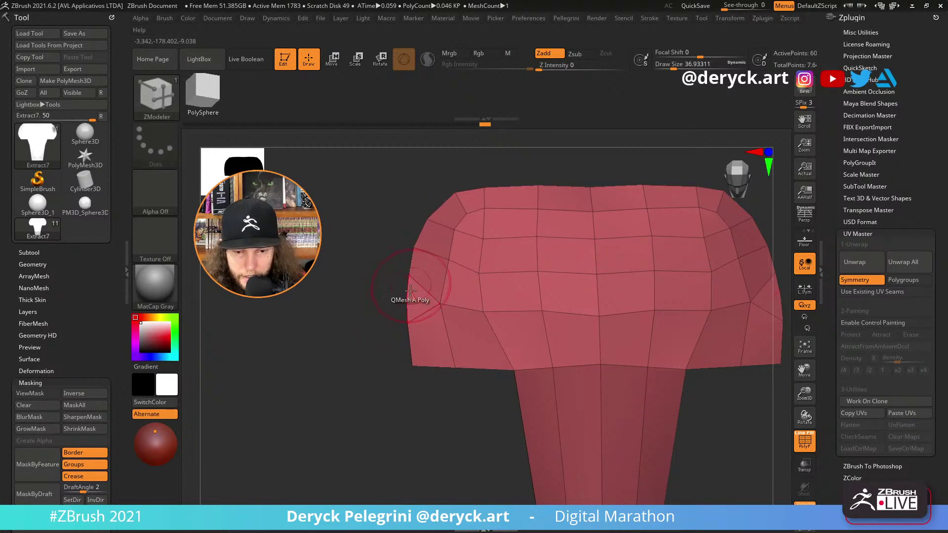
{"action": "left_click", "coordinate": [408, 321]}
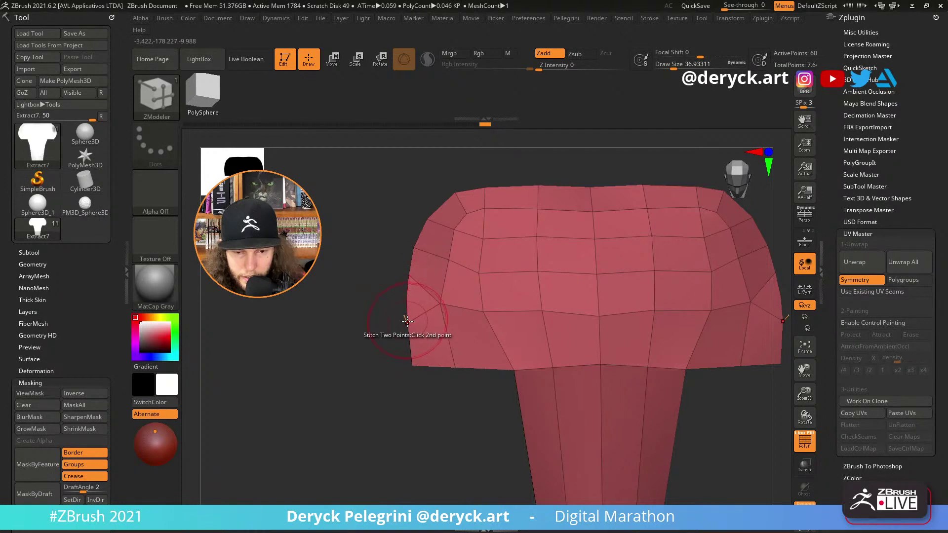
{"action": "left_click", "coordinate": [406, 302]}
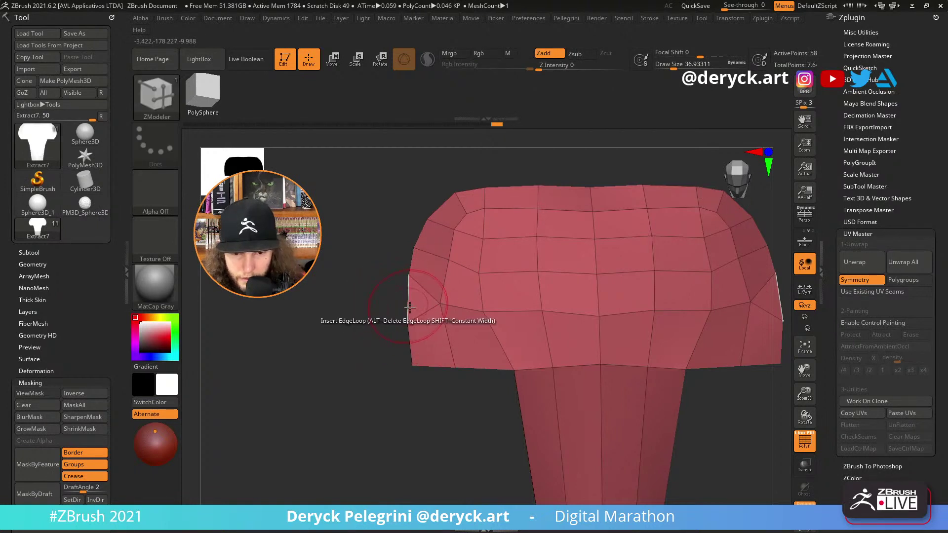
{"action": "key", "text": "shift+f"}
{"action": "key", "text": "shift+f"}
{"action": "left_click", "coordinate": [408, 320]}
{"action": "left_click", "coordinate": [411, 277]}
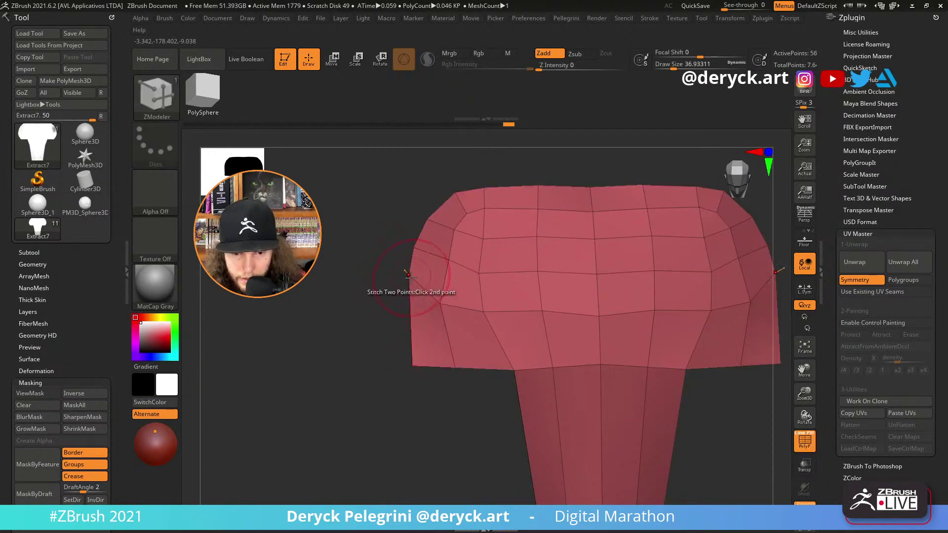
{"action": "left_click", "coordinate": [404, 281]}
Square off the plate's wide part with the Move brush, pulling the side and upper corner points into a rectangular outline.
{"action": "key", "text": "b"}
{"action": "key", "text": "m"}
{"action": "key", "text": "v"}
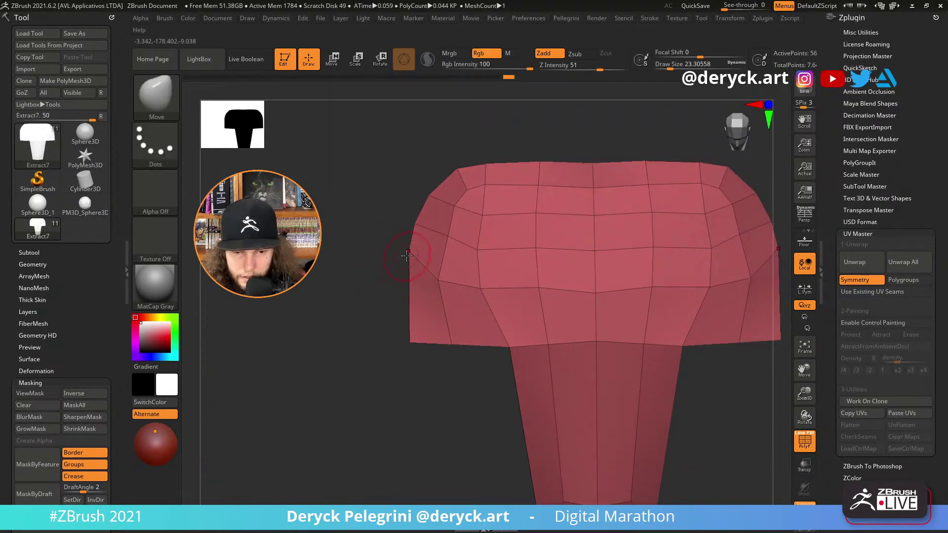
{"action": "left_click_drag", "start_coordinate": [406, 254], "coordinate": [412, 253]}
{"action": "left_click_drag", "start_coordinate": [442, 284], "coordinate": [450, 294]}
{"action": "mouse_move", "coordinate": [369, 248]}
{"action": "left_mouse_down", "text": "alt"}
{"action": "mouse_move", "coordinate": [377, 233]}
{"action": "mouse_move", "coordinate": [401, 257]}
{"action": "left_mouse_up", "text": "alt"}
{"action": "mouse_move", "coordinate": [405, 225]}
{"action": "left_mouse_down"}
{"action": "mouse_move", "coordinate": [393, 222]}
{"action": "mouse_move", "coordinate": [398, 277]}
{"action": "left_mouse_up"}
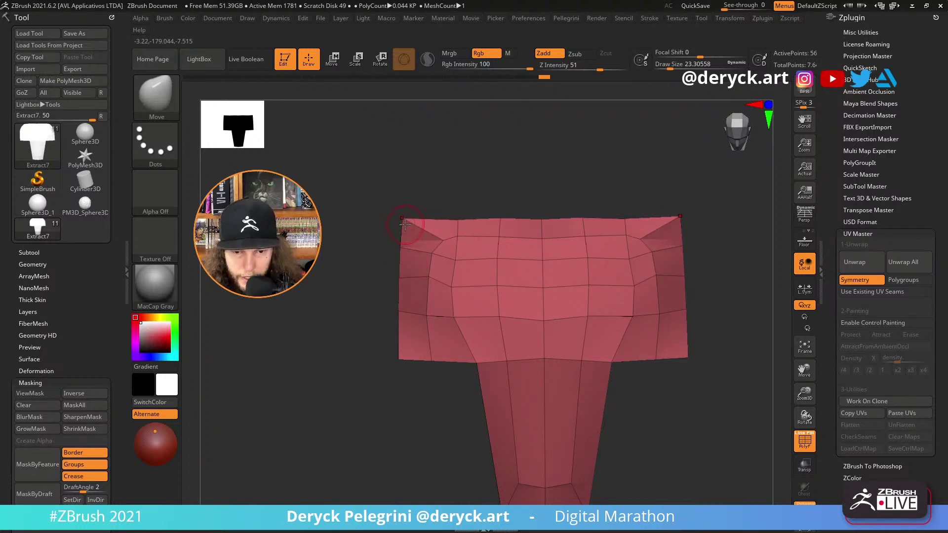
{"action": "left_click_drag", "start_coordinate": [380, 241], "coordinate": [403, 250]}
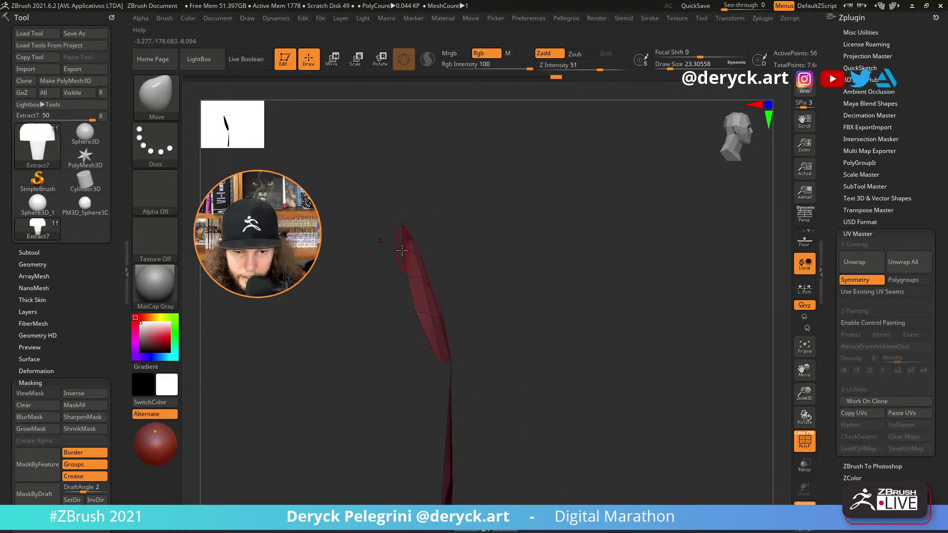
{"action": "mouse_move", "coordinate": [420, 286]}
{"action": "left_mouse_down"}
{"action": "mouse_move", "coordinate": [511, 290]}
{"action": "mouse_move", "coordinate": [390, 306]}
{"action": "mouse_move", "coordinate": [372, 294]}
{"action": "mouse_move", "coordinate": [404, 342]}
{"action": "left_mouse_up"}
{"action": "mouse_move", "coordinate": [364, 312]}
{"action": "left_mouse_down", "text": "alt"}
{"action": "mouse_move", "coordinate": [365, 290]}
{"action": "mouse_move", "coordinate": [350, 288]}
{"action": "left_mouse_up", "text": "alt"}
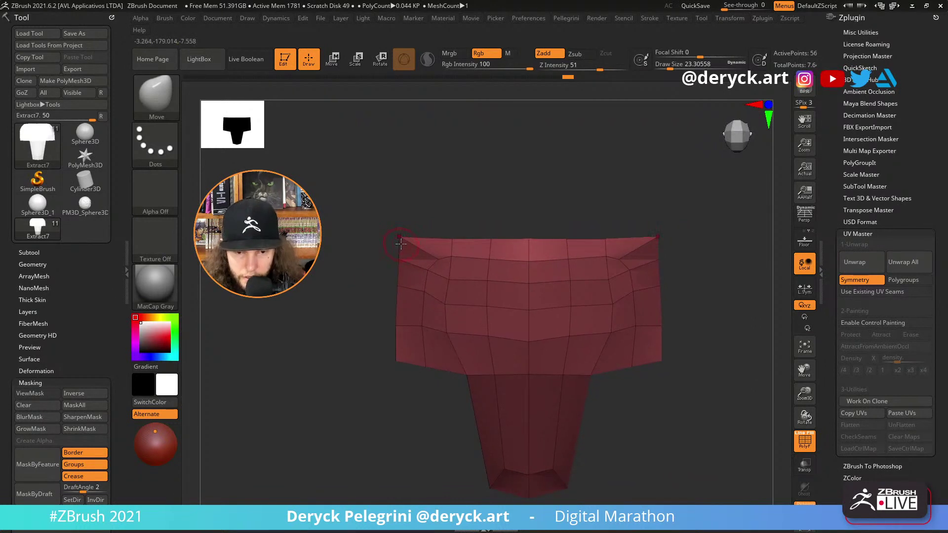
{"action": "mouse_move", "coordinate": [401, 244]}
{"action": "left_mouse_down"}
{"action": "mouse_move", "coordinate": [446, 240]}
{"action": "mouse_move", "coordinate": [426, 249]}
{"action": "mouse_move", "coordinate": [413, 313]}
{"action": "mouse_move", "coordinate": [417, 336]}
{"action": "mouse_move", "coordinate": [448, 334]}
{"action": "left_mouse_up"}
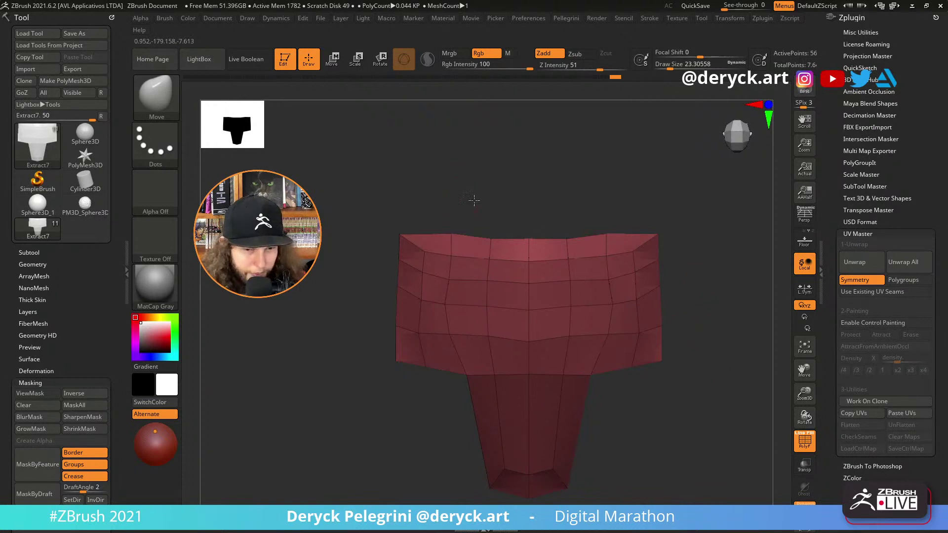
Delete the surplus horizontal edge loops across the plate's wide part with ZModeler, keeping the loop nearest its upper edge.
{"action": "left_click_drag", "start_coordinate": [474, 201], "coordinate": [345, 206]}
{"action": "left_click_drag", "start_coordinate": [335, 262], "coordinate": [349, 258]}
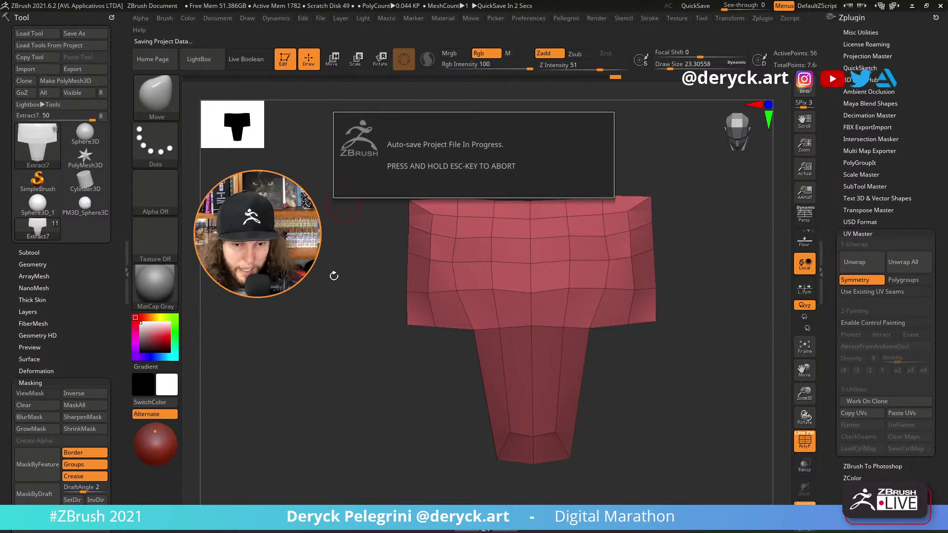
{"action": "left_click_drag", "start_coordinate": [326, 288], "coordinate": [327, 295]}
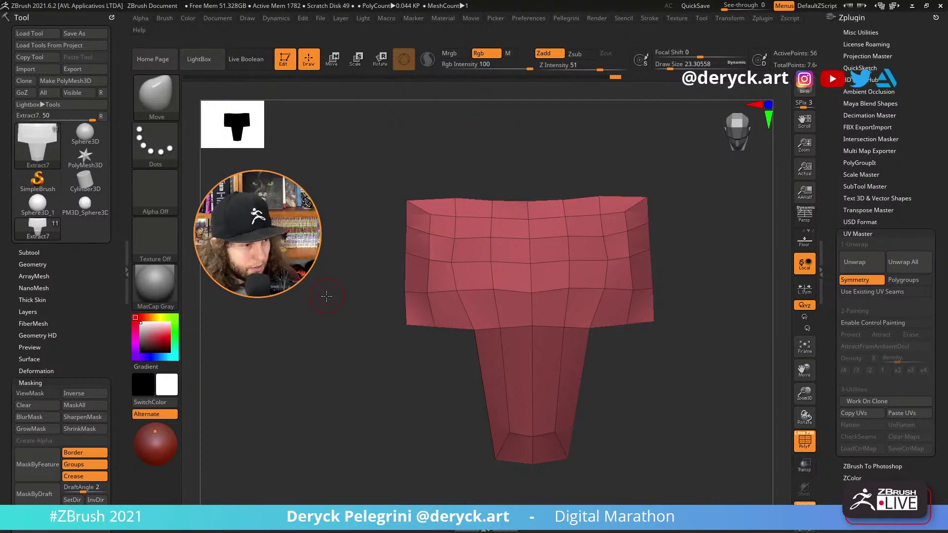
{"action": "left_click_drag", "start_coordinate": [334, 294], "coordinate": [310, 303]}
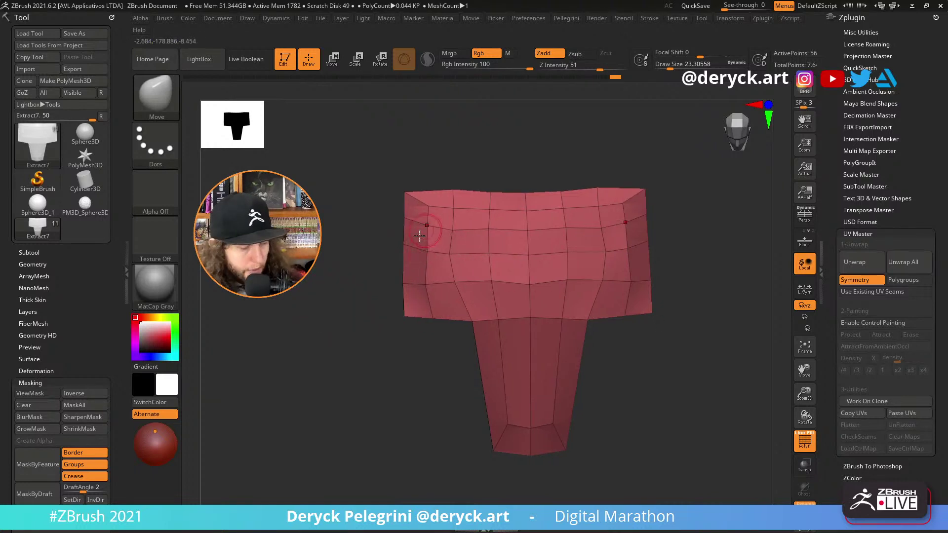
{"action": "key", "text": "b"}
{"action": "key", "text": "z"}
{"action": "key", "text": "m"}
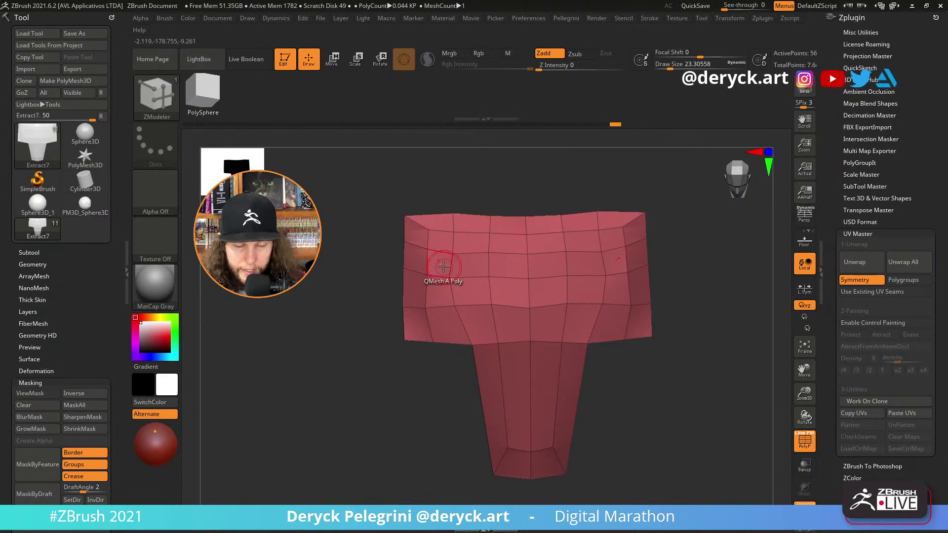
{"action": "left_click", "coordinate": [469, 277], "text": "alt"}
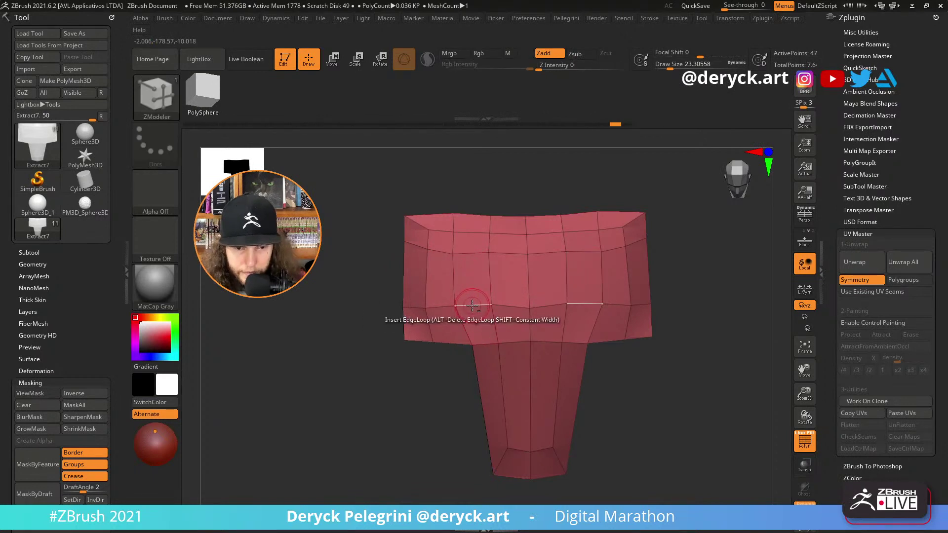
{"action": "left_click", "coordinate": [470, 297], "text": "alt"}
{"action": "left_click", "coordinate": [435, 250], "text": "alt"}
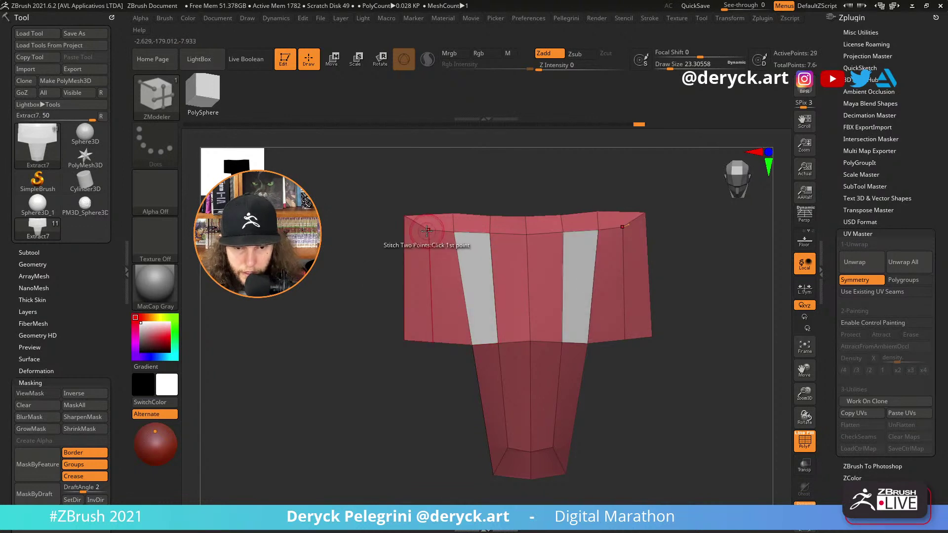
Straighten the plate's upper edge and the row of points beneath it with the Move brush, and even out the outline.
{"action": "key", "text": "b"}
{"action": "key", "text": "m"}
{"action": "key", "text": "v"}
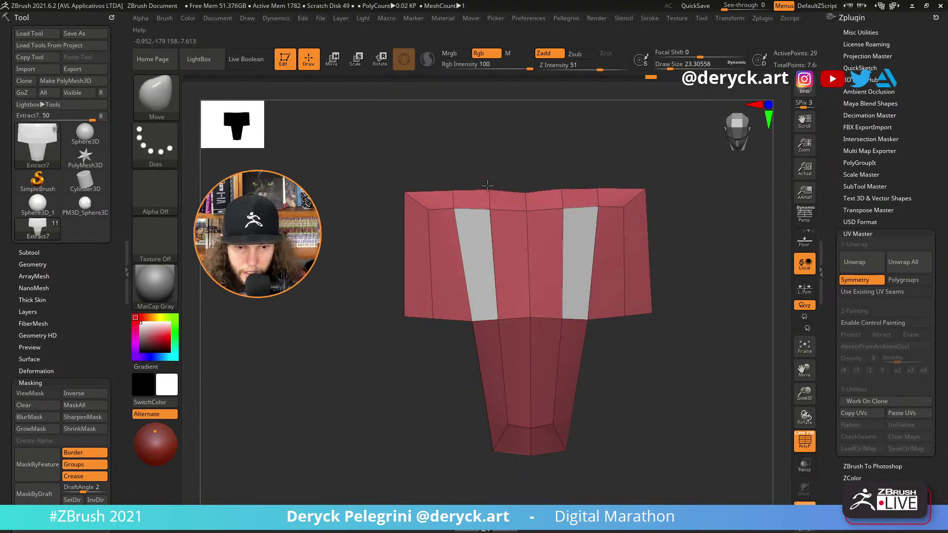
{"action": "left_click_drag", "start_coordinate": [523, 193], "coordinate": [523, 190]}
{"action": "left_click_drag", "start_coordinate": [429, 210], "coordinate": [490, 212]}
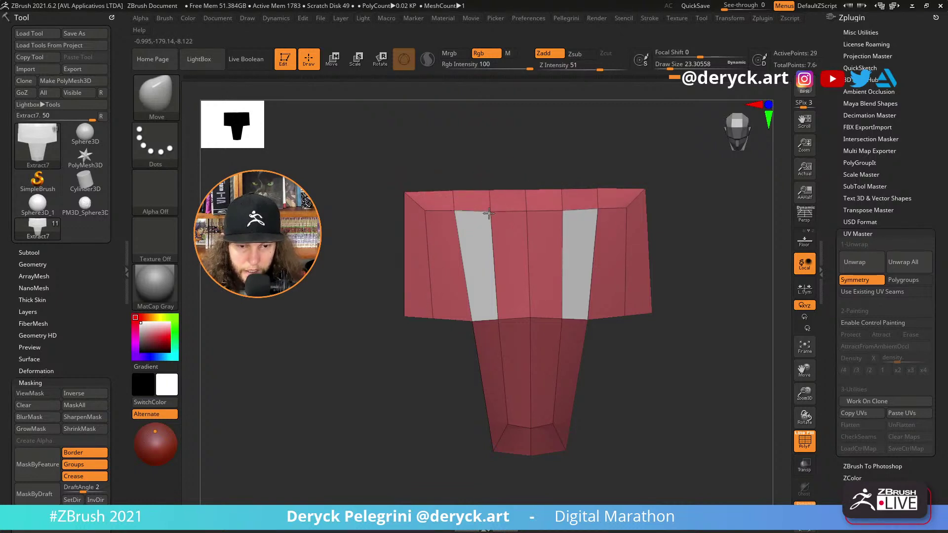
{"action": "mouse_move", "coordinate": [658, 238]}
{"action": "left_mouse_down"}
{"action": "mouse_move", "coordinate": [617, 207]}
{"action": "mouse_move", "coordinate": [375, 220]}
{"action": "mouse_move", "coordinate": [326, 247]}
{"action": "mouse_move", "coordinate": [320, 264]}
{"action": "mouse_move", "coordinate": [366, 277]}
{"action": "mouse_move", "coordinate": [339, 321]}
{"action": "mouse_move", "coordinate": [409, 288]}
{"action": "mouse_move", "coordinate": [361, 325]}
{"action": "mouse_move", "coordinate": [513, 386]}
{"action": "mouse_move", "coordinate": [508, 405]}
{"action": "mouse_move", "coordinate": [544, 395]}
{"action": "mouse_move", "coordinate": [541, 425]}
{"action": "left_mouse_up"}
Show the surrounding helmet parts and move the plate's lower edge points to follow the top of the forehead panel.
{"action": "key", "text": "alt+s"}
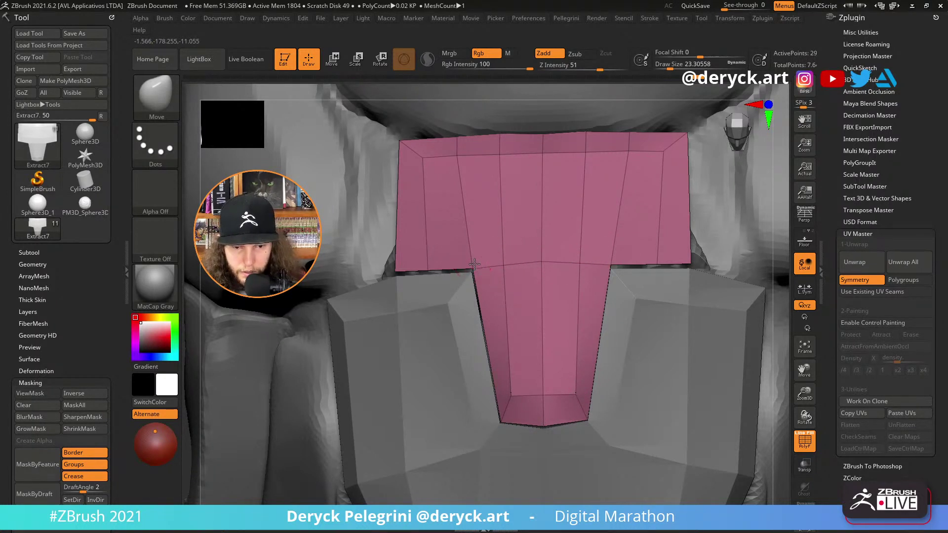
{"action": "mouse_move", "coordinate": [472, 269]}
{"action": "left_mouse_down"}
{"action": "mouse_move", "coordinate": [396, 274]}
{"action": "mouse_move", "coordinate": [416, 270]}
{"action": "left_mouse_up"}
{"action": "left_click_drag", "start_coordinate": [381, 222], "coordinate": [391, 238], "text": "alt"}
{"action": "left_click_drag", "start_coordinate": [463, 185], "coordinate": [488, 194], "text": "alt"}
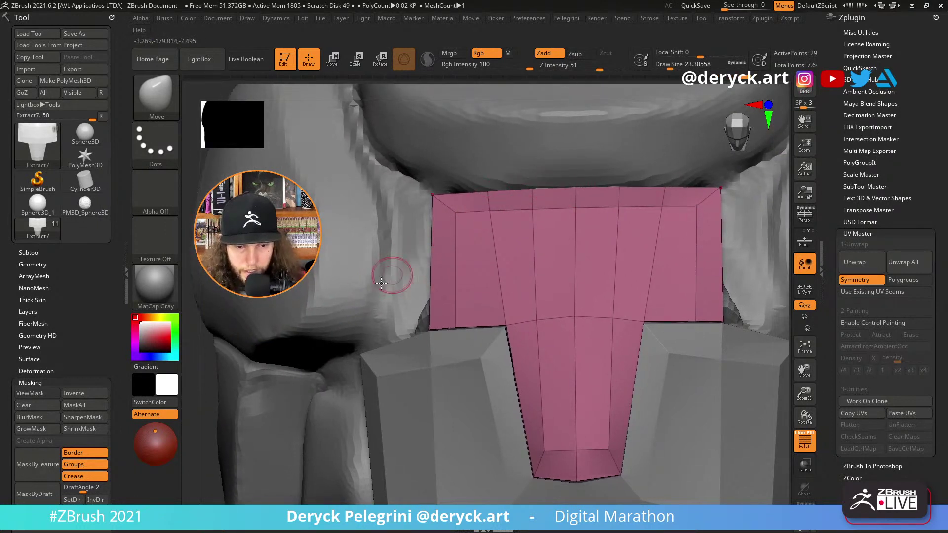
{"action": "left_click_drag", "start_coordinate": [195, 303], "coordinate": [180, 156], "text": "alt"}
Compare the plate with the helmet in side view and lift it slightly off the surface with the transform gizmo.
{"action": "left_click_drag", "start_coordinate": [306, 296], "coordinate": [347, 229]}
{"action": "key", "text": "shift+s"}
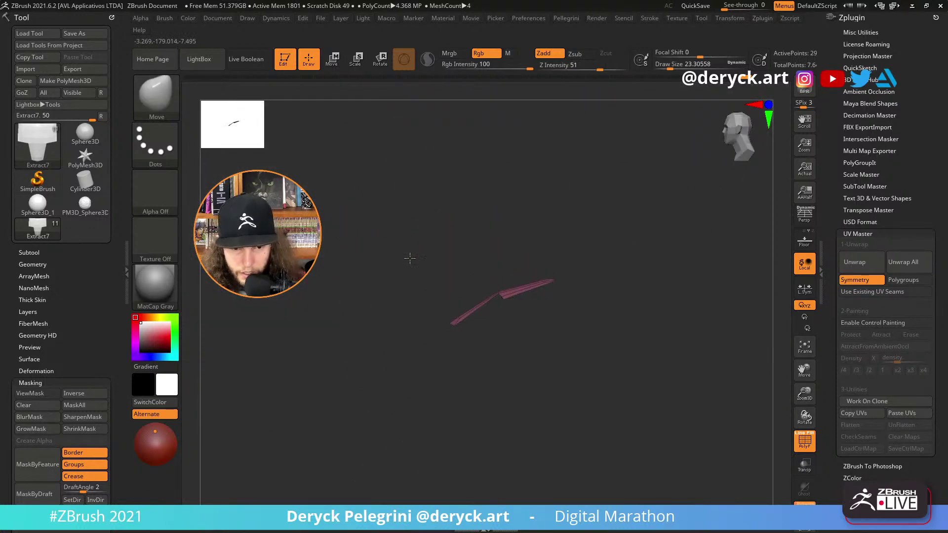
{"action": "key", "text": "f"}
{"action": "left_click_drag", "start_coordinate": [402, 255], "coordinate": [447, 331], "text": "ctrl"}
{"action": "key", "text": "w"}
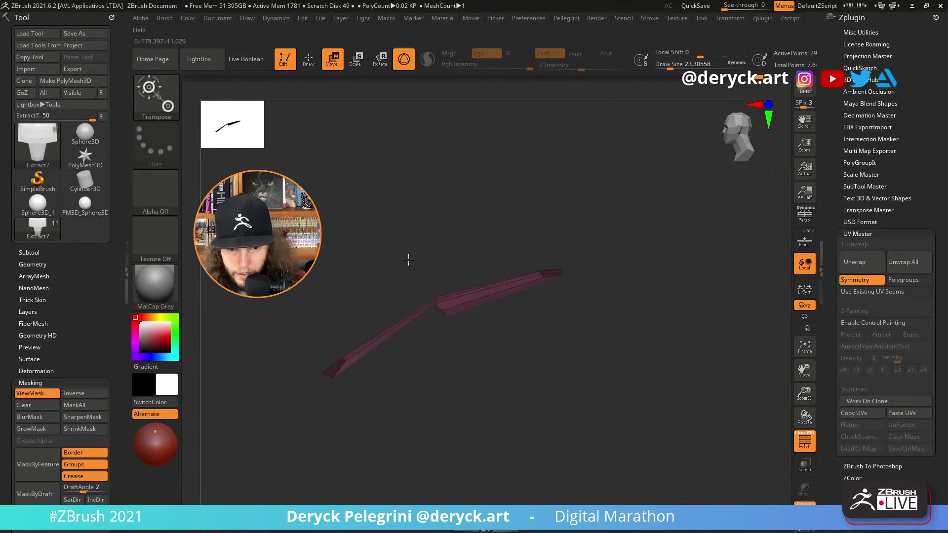
{"action": "key", "text": "shift+s"}
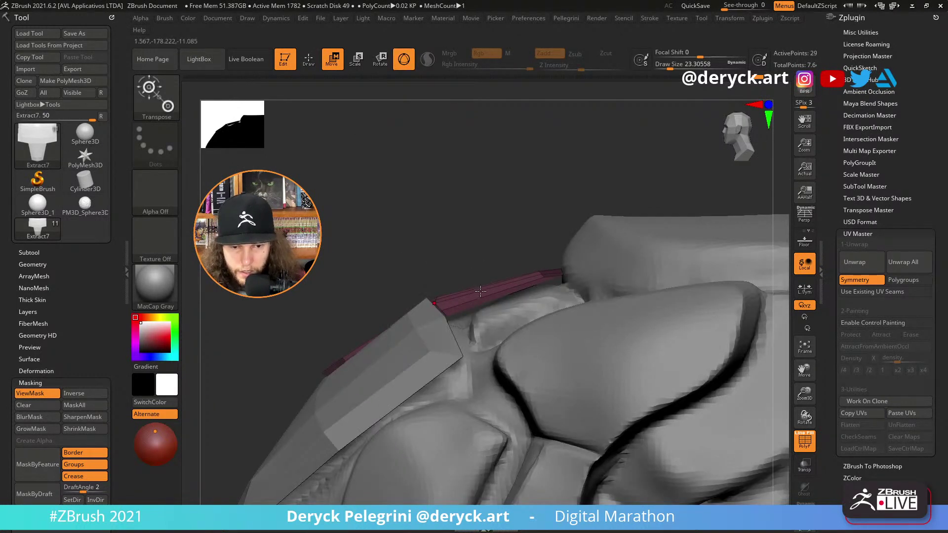
{"action": "key", "text": "y"}
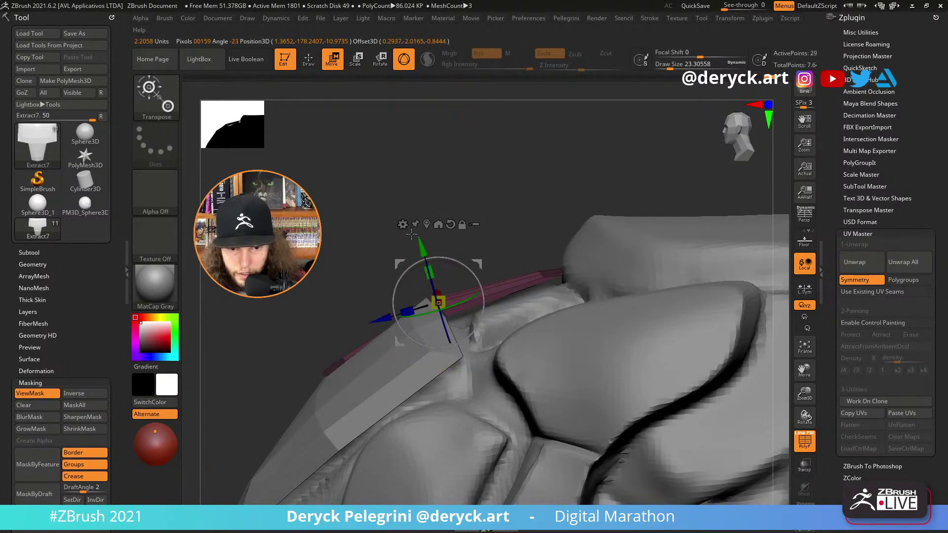
{"action": "left_click_drag", "start_coordinate": [421, 245], "coordinate": [419, 235]}
{"action": "left_click_drag", "start_coordinate": [347, 258], "coordinate": [370, 247], "text": "alt"}
{"action": "mouse_move", "coordinate": [462, 239]}
{"action": "left_mouse_down"}
{"action": "mouse_move", "coordinate": [404, 259]}
{"action": "mouse_move", "coordinate": [413, 281]}
{"action": "mouse_move", "coordinate": [547, 286]}
{"action": "left_mouse_up"}
{"action": "key", "text": "q"}
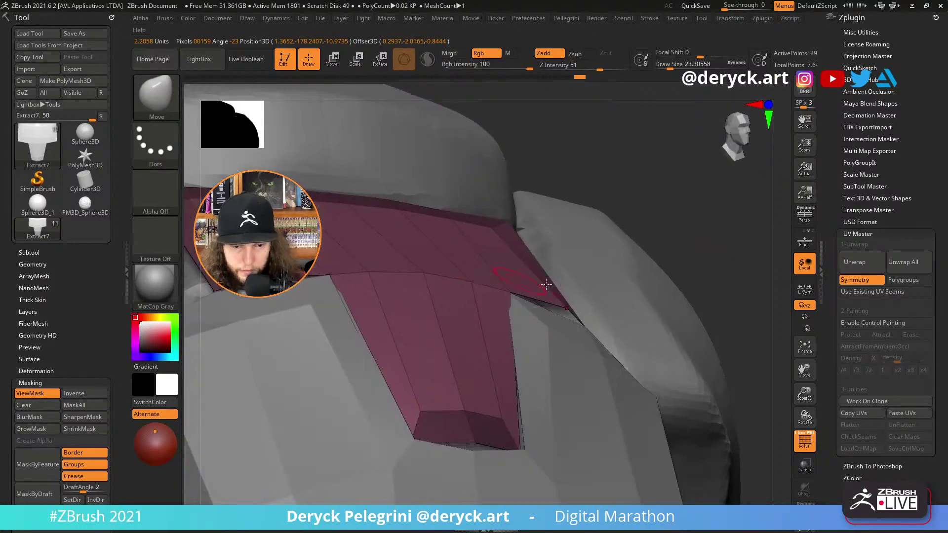
Reshape the T-shaped brow plate with the Move brush, adjusting its junction points and outer corners to fit above the forehead plate.
{"action": "left_click_drag", "start_coordinate": [698, 248], "coordinate": [741, 220]}
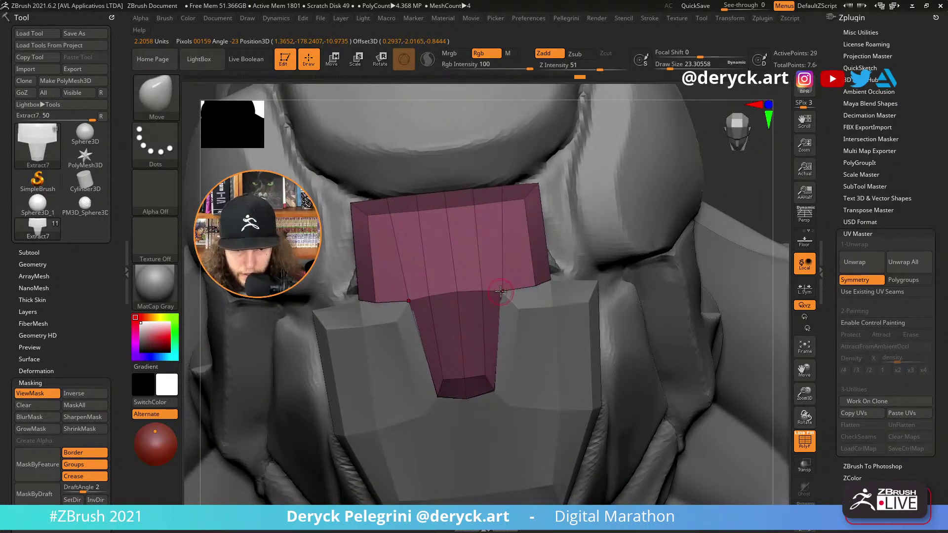
{"action": "mouse_move", "coordinate": [504, 292]}
{"action": "left_mouse_down"}
{"action": "mouse_move", "coordinate": [501, 283]}
{"action": "mouse_move", "coordinate": [531, 281]}
{"action": "left_mouse_up"}
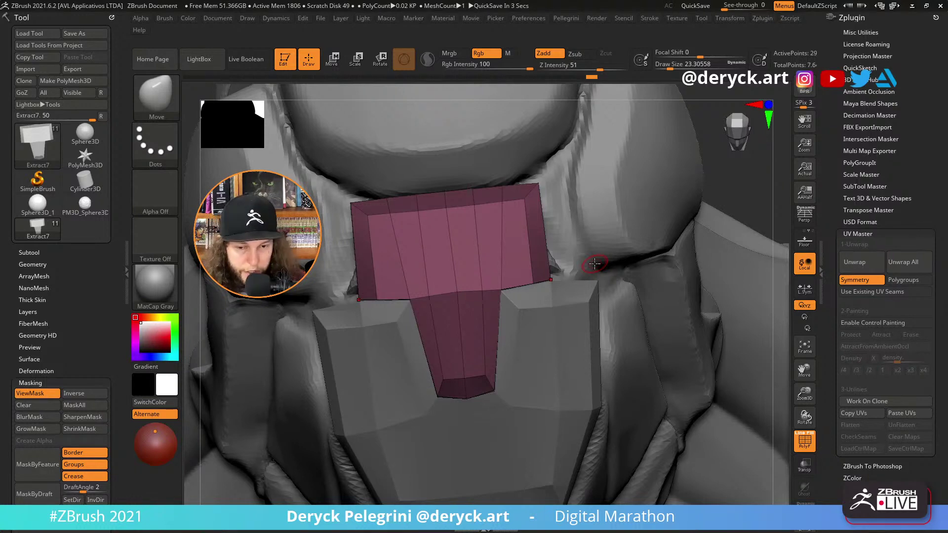
{"action": "key", "text": "Escape"}
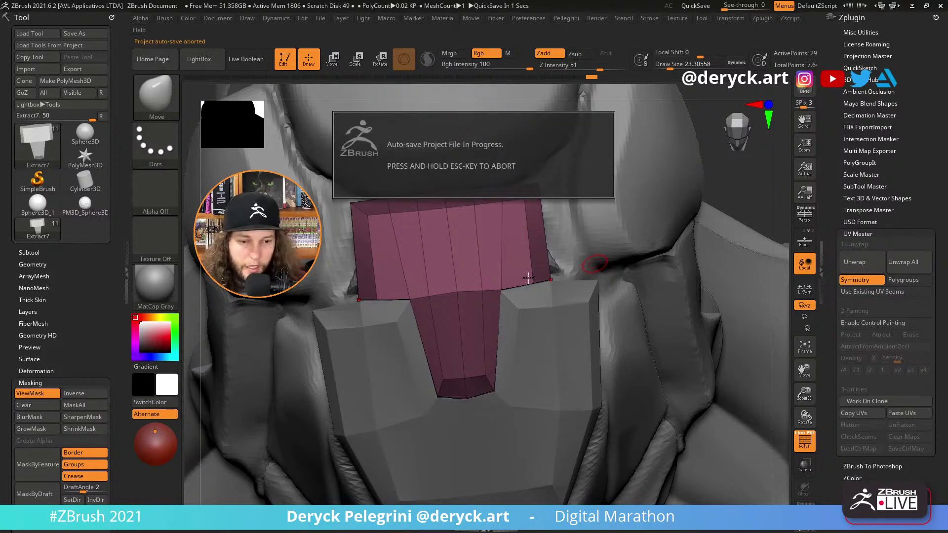
{"action": "mouse_move", "coordinate": [744, 189]}
{"action": "left_mouse_down"}
{"action": "mouse_move", "coordinate": [760, 208]}
{"action": "mouse_move", "coordinate": [755, 197]}
{"action": "mouse_move", "coordinate": [766, 191]}
{"action": "mouse_move", "coordinate": [711, 199]}
{"action": "left_mouse_up"}
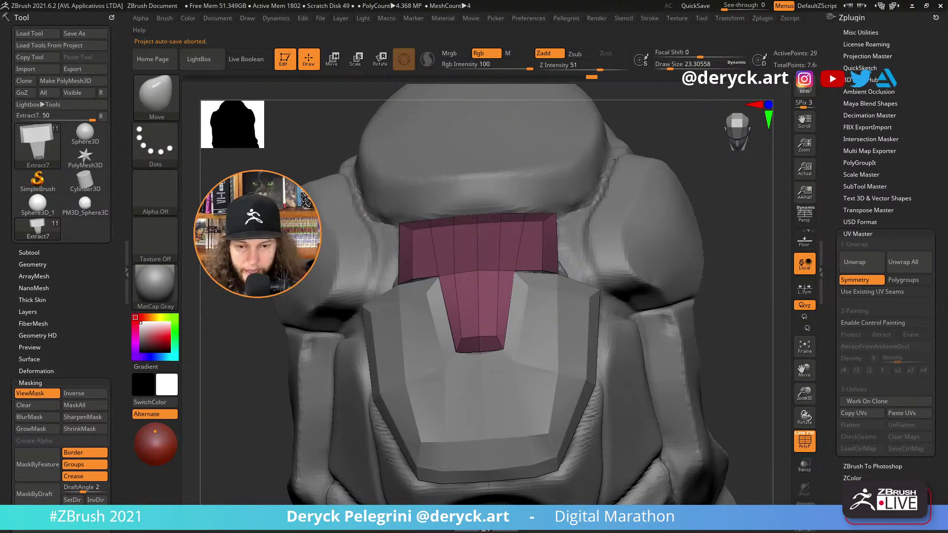
{"action": "left_click_drag", "start_coordinate": [276, 212], "coordinate": [324, 230]}
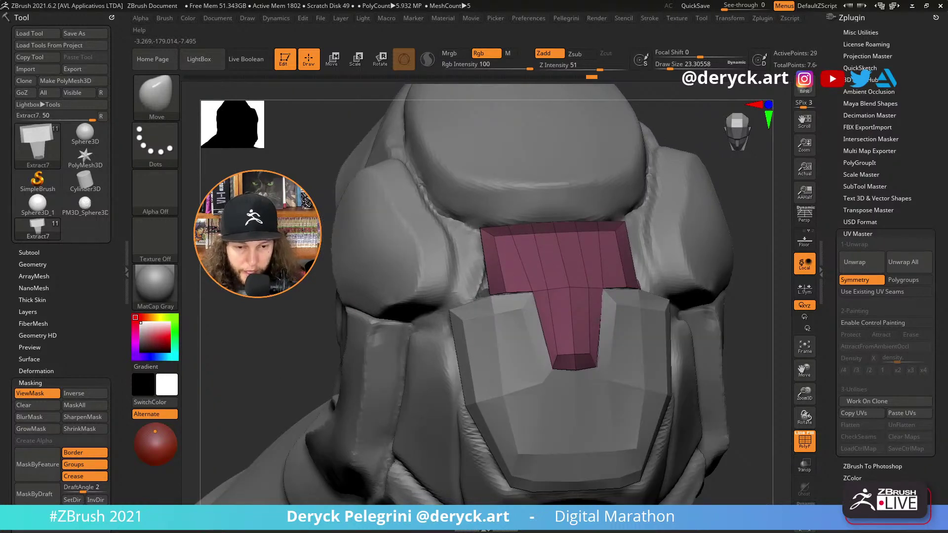
{"action": "left_click_drag", "start_coordinate": [352, 307], "coordinate": [489, 280]}
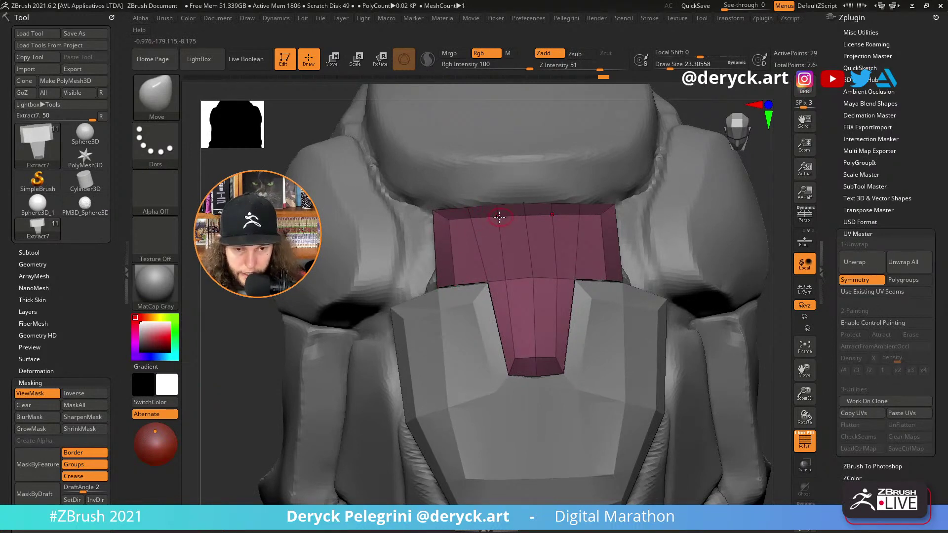
{"action": "mouse_move", "coordinate": [211, 195]}
{"action": "left_mouse_down"}
{"action": "mouse_move", "coordinate": [212, 153]}
{"action": "mouse_move", "coordinate": [227, 247]}
{"action": "mouse_move", "coordinate": [223, 207]}
{"action": "left_mouse_up"}
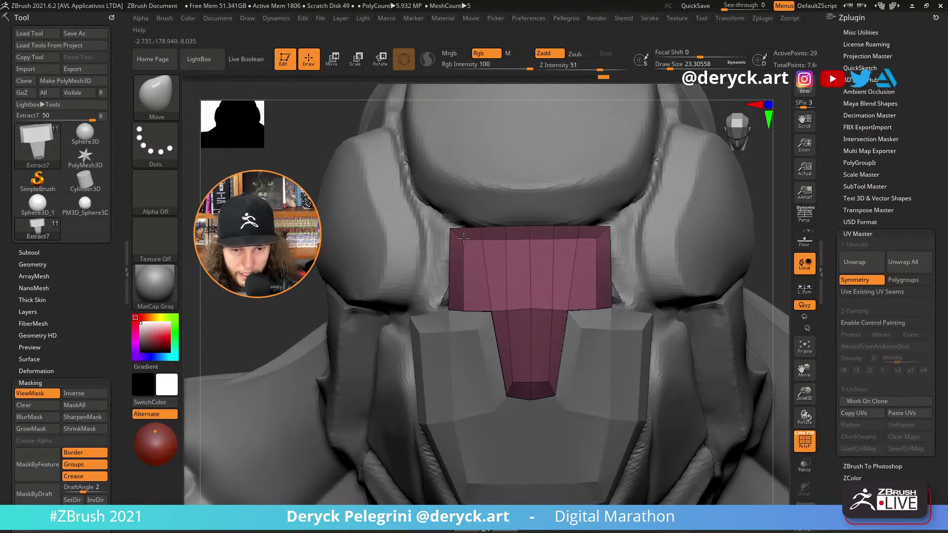
Check the T-shaped plate in isolation, undo the last point edit, and level the middle point where its bar meets the stem.
{"action": "key", "text": "alt+s"}
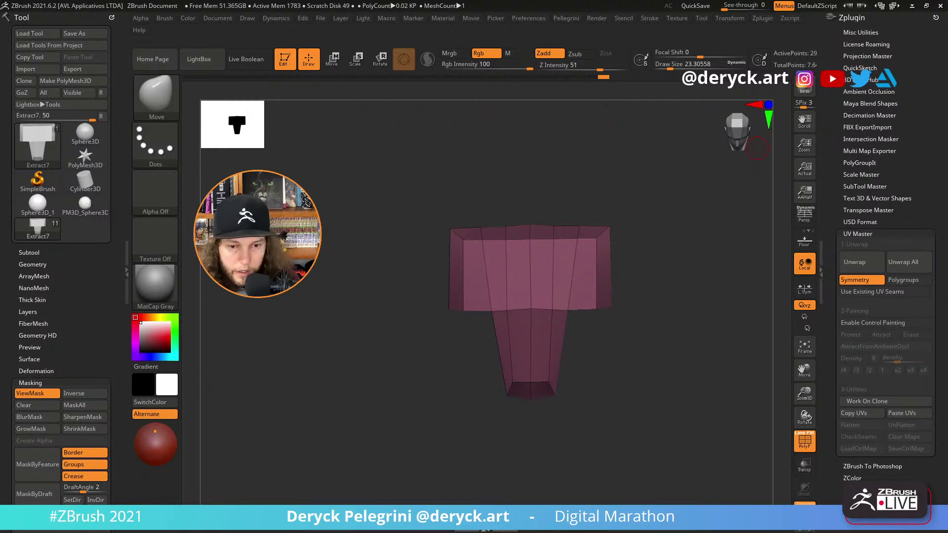
{"action": "key", "text": "ctrl+z"}
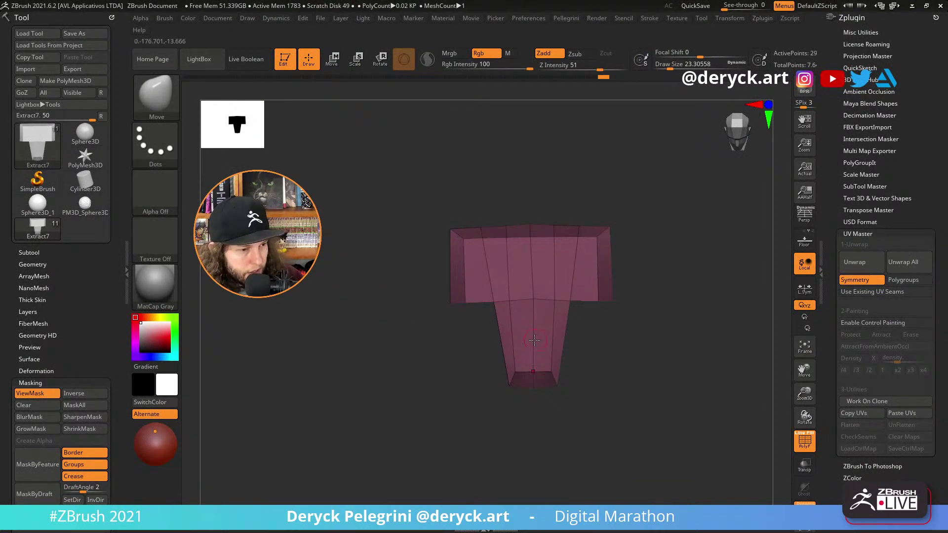
{"action": "left_click_drag", "start_coordinate": [497, 325], "coordinate": [441, 324]}
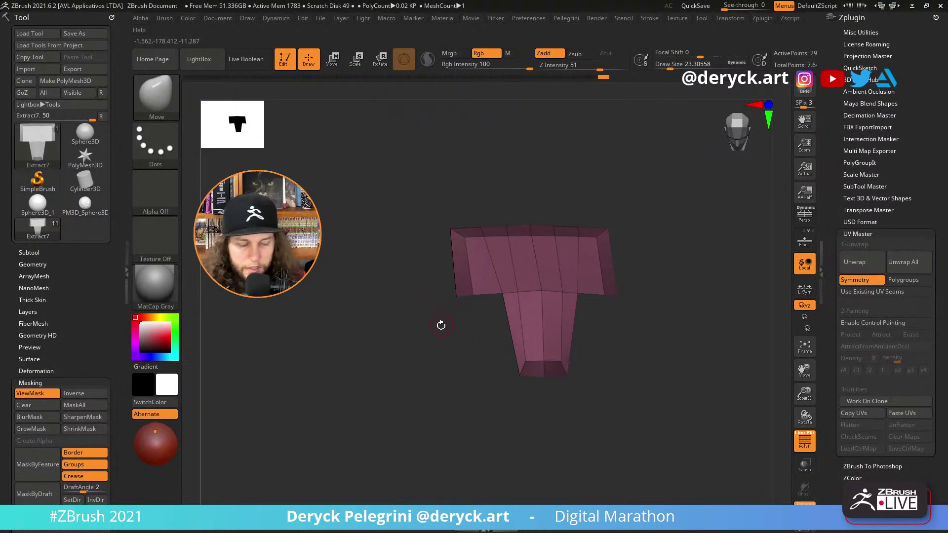
{"action": "scroll", "coordinate": [398, 378], "scroll_direction": "up", "scroll_amount": 5}
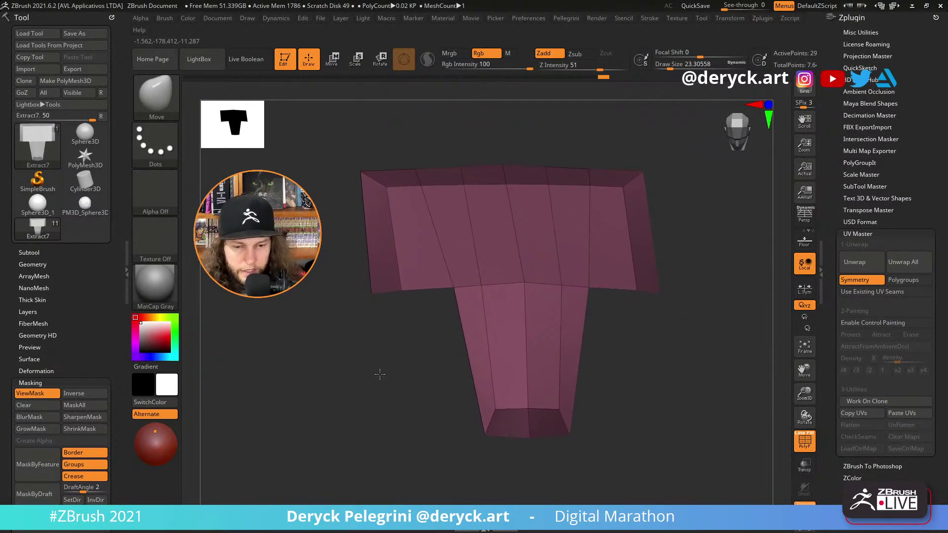
{"action": "mouse_move", "coordinate": [379, 374]}
{"action": "left_mouse_down"}
{"action": "mouse_move", "coordinate": [381, 364]}
{"action": "mouse_move", "coordinate": [372, 385]}
{"action": "mouse_move", "coordinate": [390, 364]}
{"action": "mouse_move", "coordinate": [389, 392]}
{"action": "mouse_move", "coordinate": [410, 375]}
{"action": "mouse_move", "coordinate": [415, 385]}
{"action": "mouse_move", "coordinate": [387, 381]}
{"action": "mouse_move", "coordinate": [383, 346]}
{"action": "mouse_move", "coordinate": [438, 307]}
{"action": "left_mouse_up"}
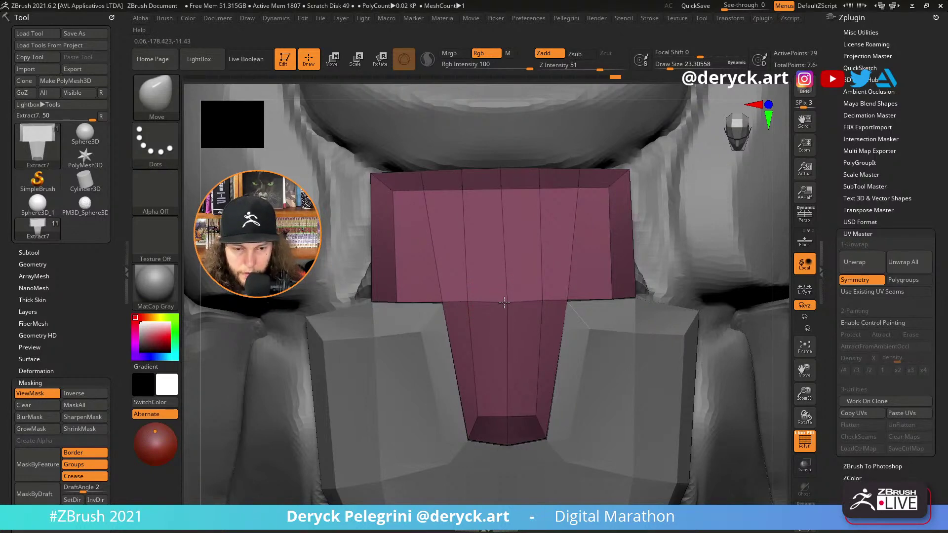
{"action": "left_click_drag", "start_coordinate": [504, 301], "coordinate": [504, 301]}
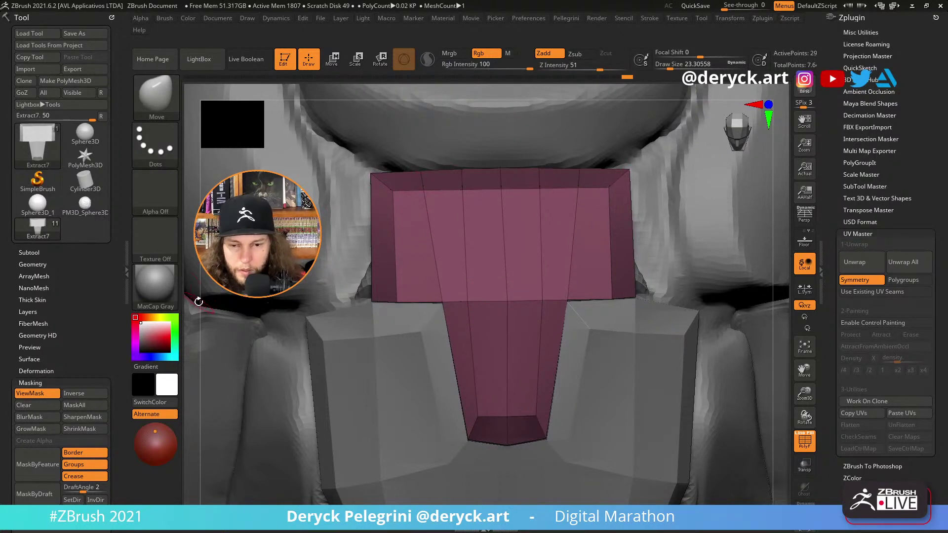
Turn off the polyframe and move the T-shaped plate's upper edge points and stem tip to follow the surrounding armour.
{"action": "mouse_move", "coordinate": [198, 302]}
{"action": "left_mouse_down", "text": "alt"}
{"action": "mouse_move", "coordinate": [177, 261]}
{"action": "mouse_move", "coordinate": [330, 278]}
{"action": "mouse_move", "coordinate": [311, 284]}
{"action": "left_mouse_up", "text": "alt"}
{"action": "key", "text": "shift+f"}
{"action": "left_click_drag", "start_coordinate": [339, 253], "coordinate": [392, 267]}
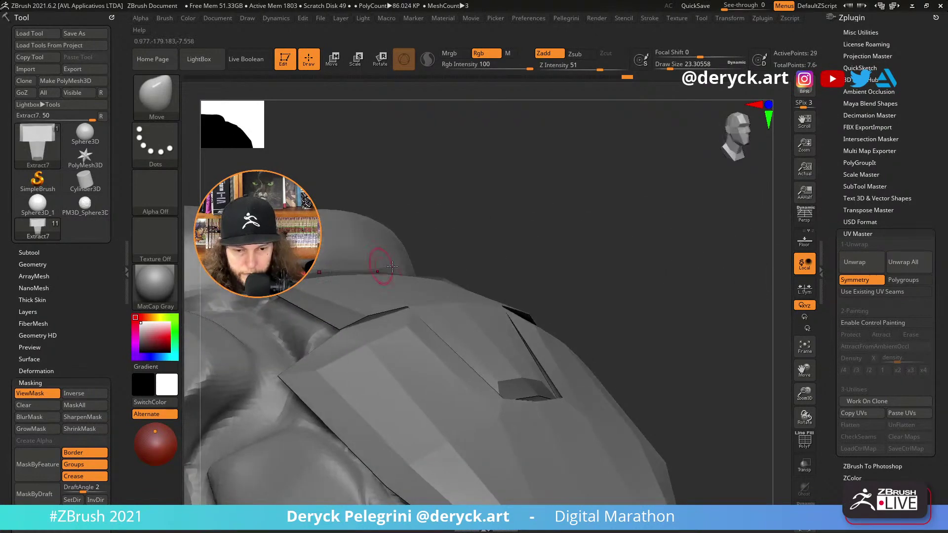
{"action": "left_click_drag", "start_coordinate": [635, 267], "coordinate": [499, 324]}
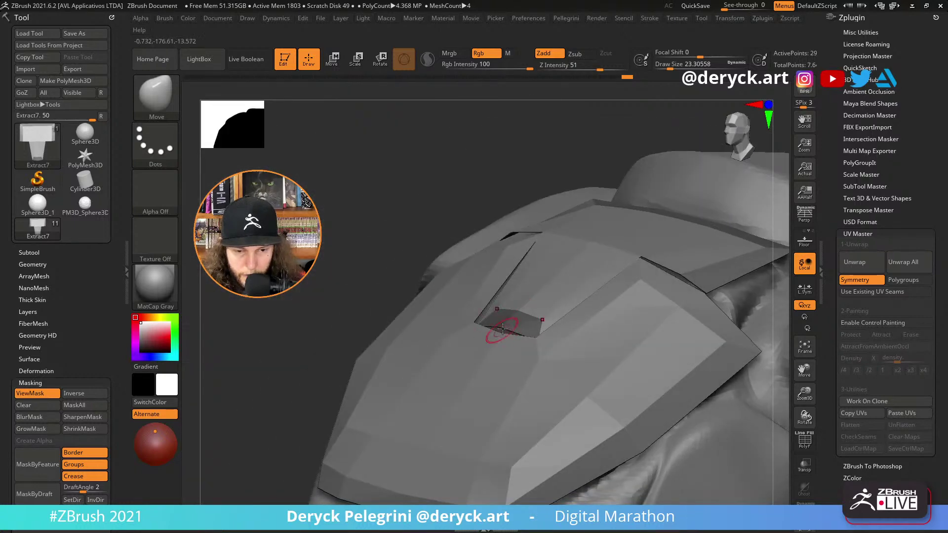
{"action": "left_click_drag", "start_coordinate": [357, 257], "coordinate": [407, 314]}
{"action": "left_click_drag", "start_coordinate": [500, 329], "coordinate": [499, 332]}
Adjust the lower corners of the T-shaped plate's bar to close the gaps beside the forehead plate.
{"action": "left_click_drag", "start_coordinate": [494, 237], "coordinate": [558, 279]}
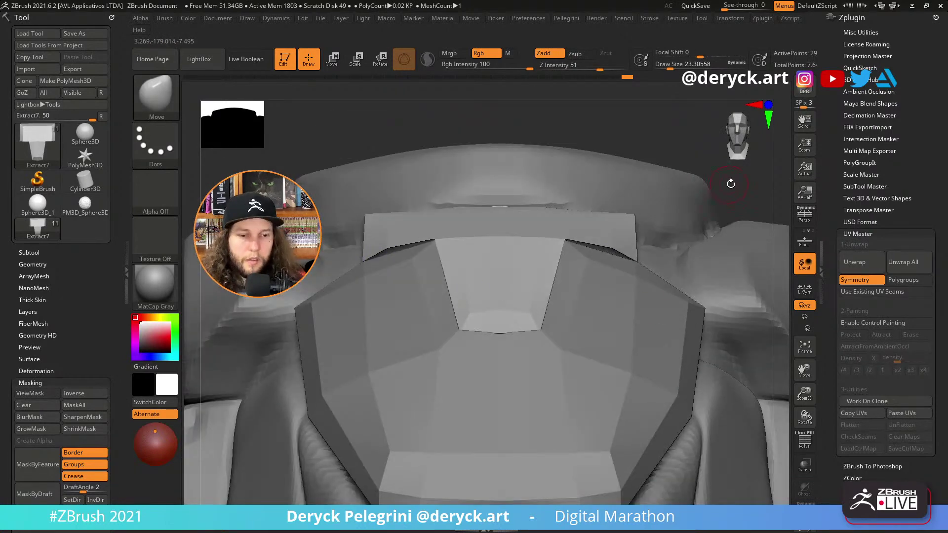
{"action": "left_click_drag", "start_coordinate": [731, 185], "coordinate": [656, 271]}
{"action": "left_click_drag", "start_coordinate": [595, 260], "coordinate": [583, 270]}
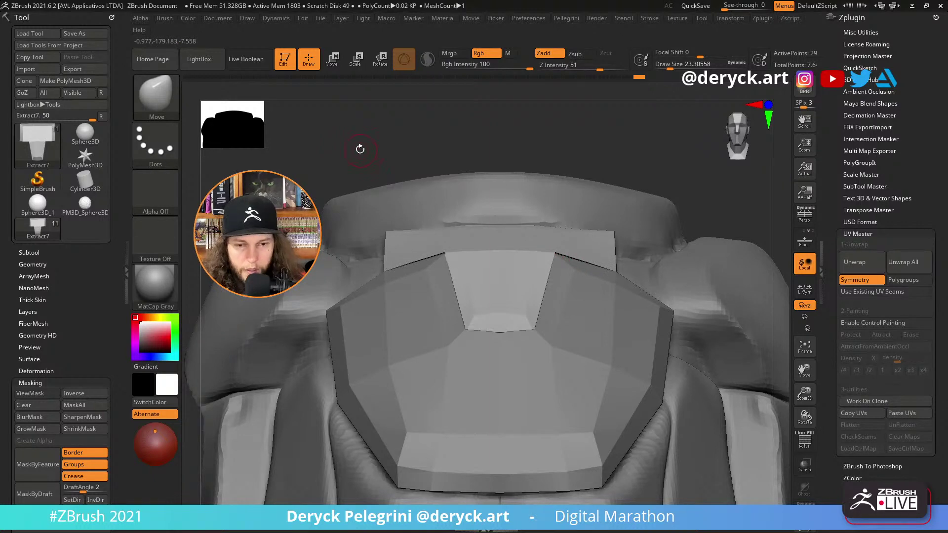
Examine how the T-shaped plate fits the helmet from the front, both sides and below.
{"action": "left_click_drag", "start_coordinate": [360, 148], "coordinate": [379, 185]}
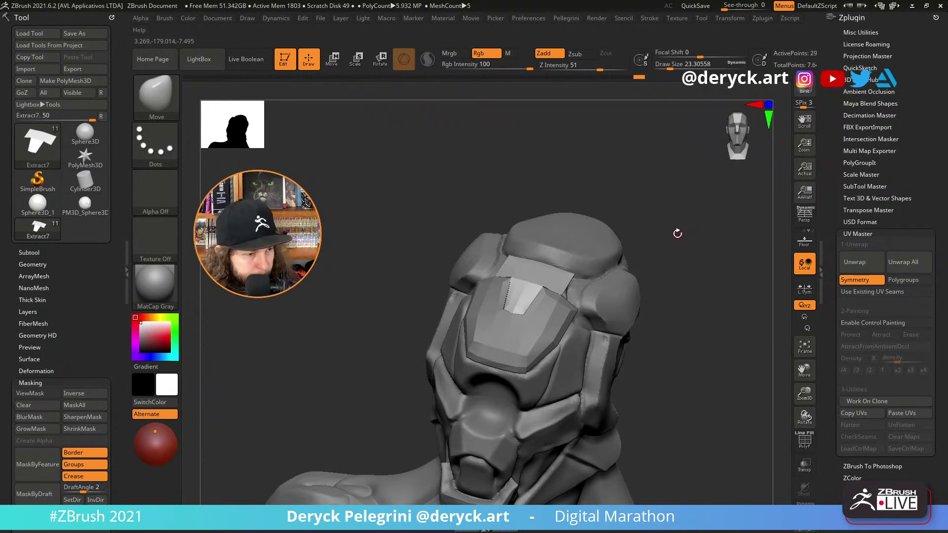
{"action": "mouse_move", "coordinate": [343, 239]}
{"action": "left_mouse_down"}
{"action": "mouse_move", "coordinate": [335, 225]}
{"action": "mouse_move", "coordinate": [373, 254]}
{"action": "mouse_move", "coordinate": [353, 296]}
{"action": "mouse_move", "coordinate": [345, 275]}
{"action": "mouse_move", "coordinate": [373, 197]}
{"action": "left_mouse_up"}
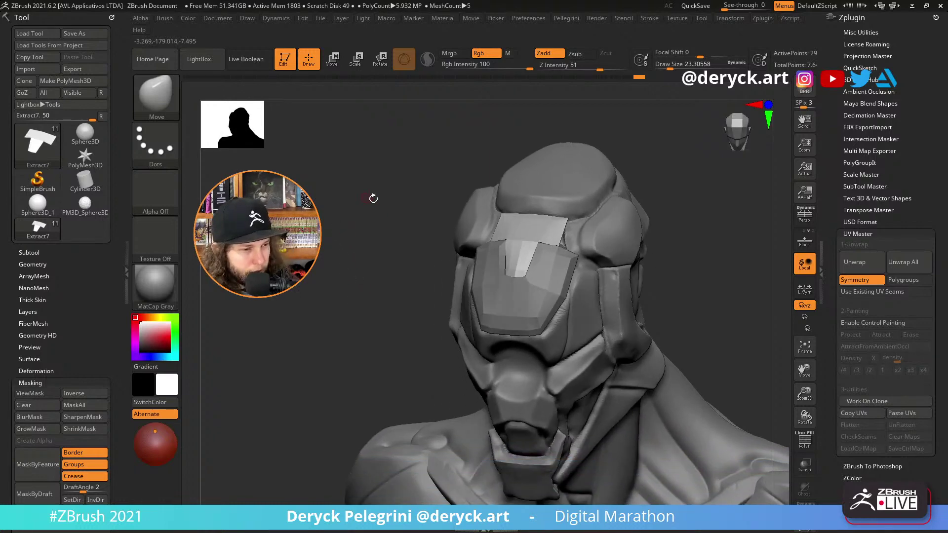
{"action": "mouse_move", "coordinate": [383, 296]}
{"action": "left_mouse_down"}
{"action": "mouse_move", "coordinate": [375, 262]}
{"action": "mouse_move", "coordinate": [365, 281]}
{"action": "mouse_move", "coordinate": [383, 273]}
{"action": "mouse_move", "coordinate": [351, 282]}
{"action": "mouse_move", "coordinate": [376, 256]}
{"action": "mouse_move", "coordinate": [367, 290]}
{"action": "mouse_move", "coordinate": [621, 277]}
{"action": "mouse_move", "coordinate": [540, 286]}
{"action": "left_mouse_up"}
{"action": "mouse_move", "coordinate": [617, 296]}
{"action": "left_mouse_down", "text": "alt"}
{"action": "mouse_move", "coordinate": [599, 284]}
{"action": "mouse_move", "coordinate": [470, 271]}
{"action": "mouse_move", "coordinate": [323, 230]}
{"action": "mouse_move", "coordinate": [501, 274]}
{"action": "left_mouse_up", "text": "alt"}
{"action": "left_click_drag", "start_coordinate": [390, 212], "coordinate": [452, 223]}
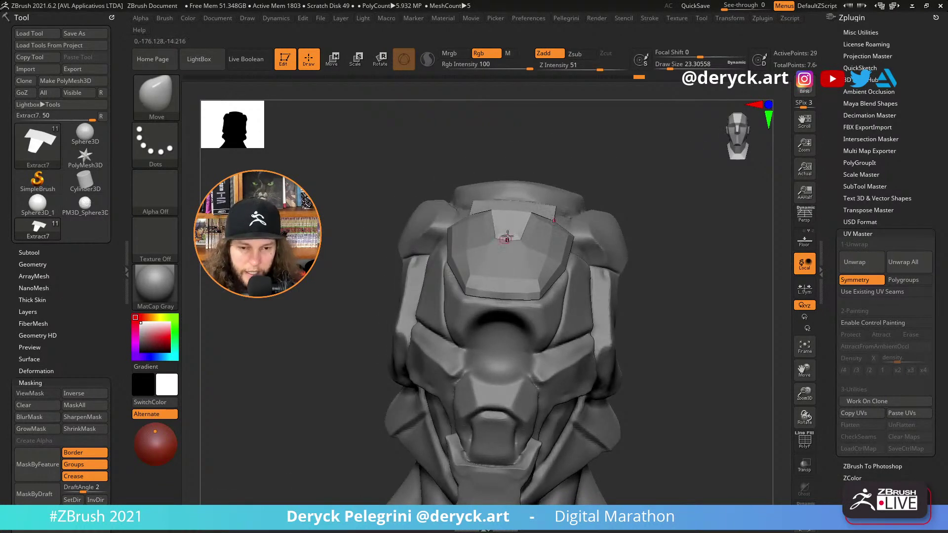
{"action": "left_click_drag", "start_coordinate": [351, 165], "coordinate": [409, 194]}
{"action": "mouse_move", "coordinate": [654, 268]}
{"action": "left_mouse_down"}
{"action": "mouse_move", "coordinate": [369, 238]}
{"action": "mouse_move", "coordinate": [429, 218]}
{"action": "mouse_move", "coordinate": [660, 272]}
{"action": "mouse_move", "coordinate": [452, 255]}
{"action": "left_mouse_up"}
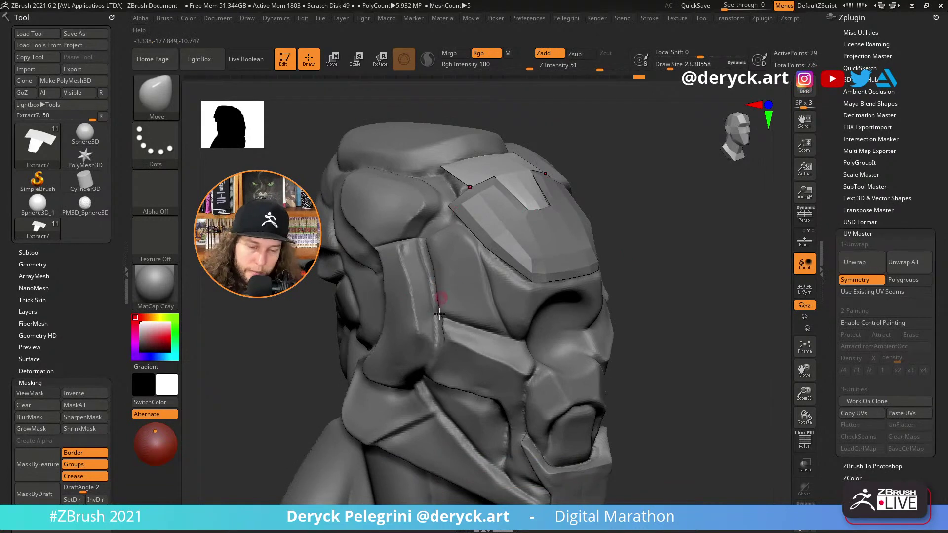
{"action": "mouse_move", "coordinate": [665, 348]}
{"action": "left_mouse_down"}
{"action": "mouse_move", "coordinate": [695, 311]}
{"action": "mouse_move", "coordinate": [674, 317]}
{"action": "mouse_move", "coordinate": [711, 317]}
{"action": "mouse_move", "coordinate": [627, 306]}
{"action": "left_mouse_up"}
Make the faceted forehead plate the active subtool and isolate it.
{"action": "key", "text": "alt+s"}
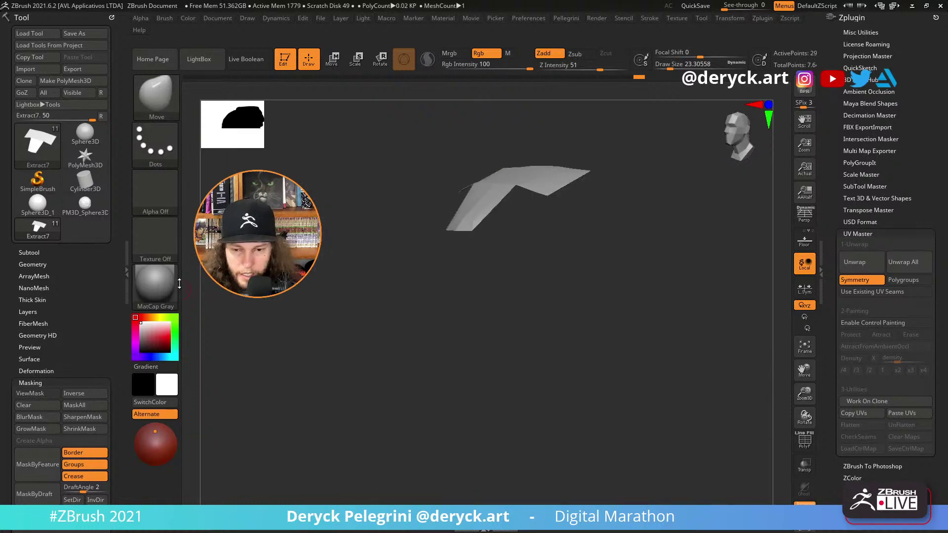
{"action": "key", "text": "alt+s"}
{"action": "left_click", "coordinate": [388, 271], "text": "alt"}
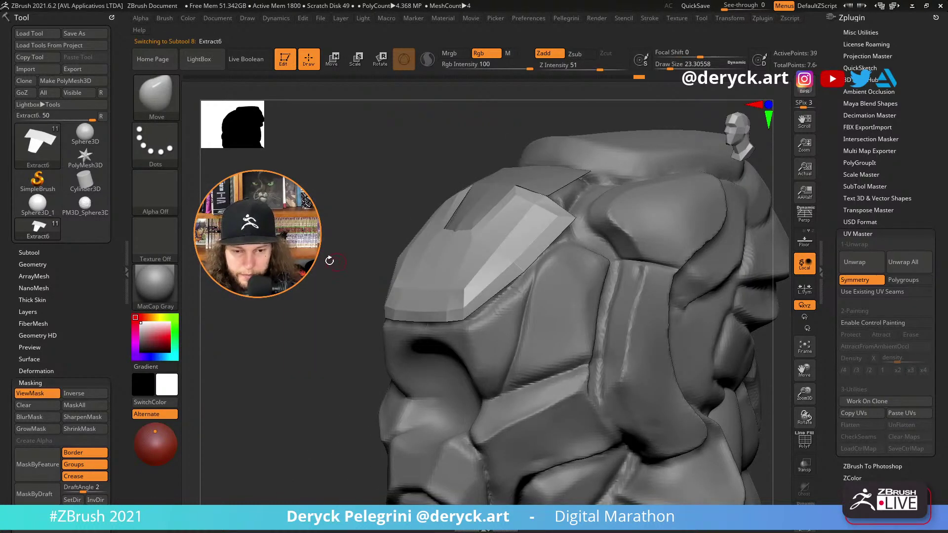
{"action": "left_click_drag", "start_coordinate": [345, 262], "coordinate": [660, 306]}
{"action": "key", "text": "alt+s"}
{"action": "key", "text": "alt+s"}
{"action": "key", "text": "alt+s"}
Try to thicken the forehead plate using Panel Loops with Elevation 100.
{"action": "key", "text": "space"}
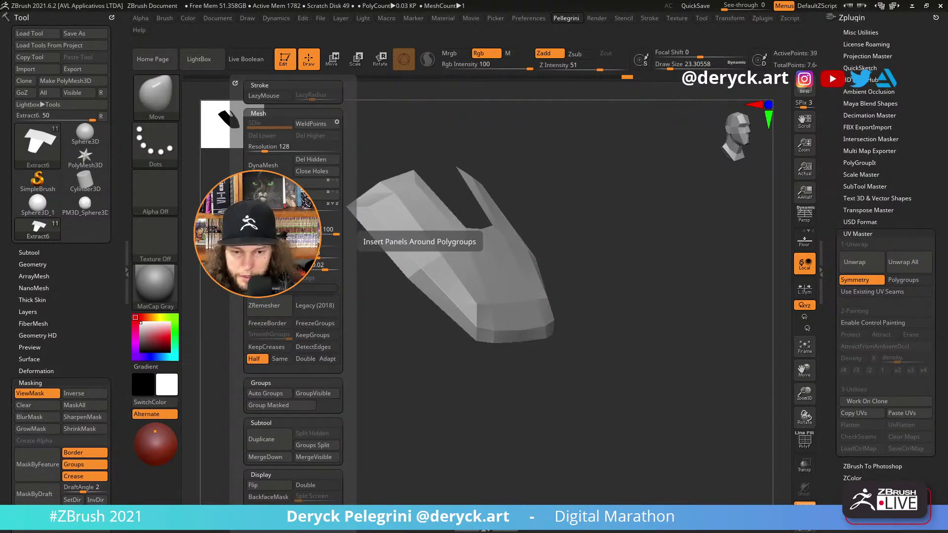
{"action": "left_click", "coordinate": [270, 239]}
{"action": "left_click_drag", "start_coordinate": [372, 304], "coordinate": [355, 276]}
{"action": "key", "text": "ctrl+z"}
{"action": "key", "text": "space"}
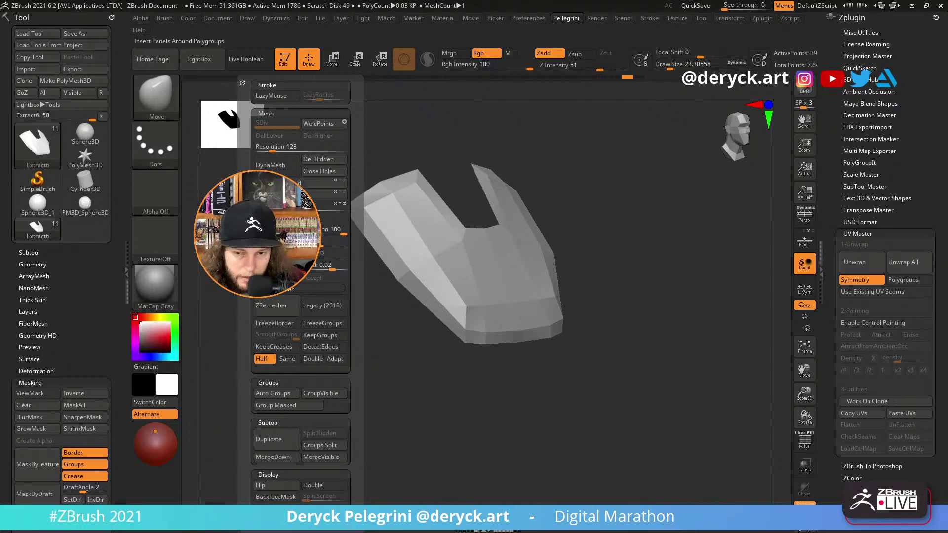
{"action": "left_click", "coordinate": [276, 218]}
{"action": "left_click_drag", "start_coordinate": [371, 336], "coordinate": [494, 276]}
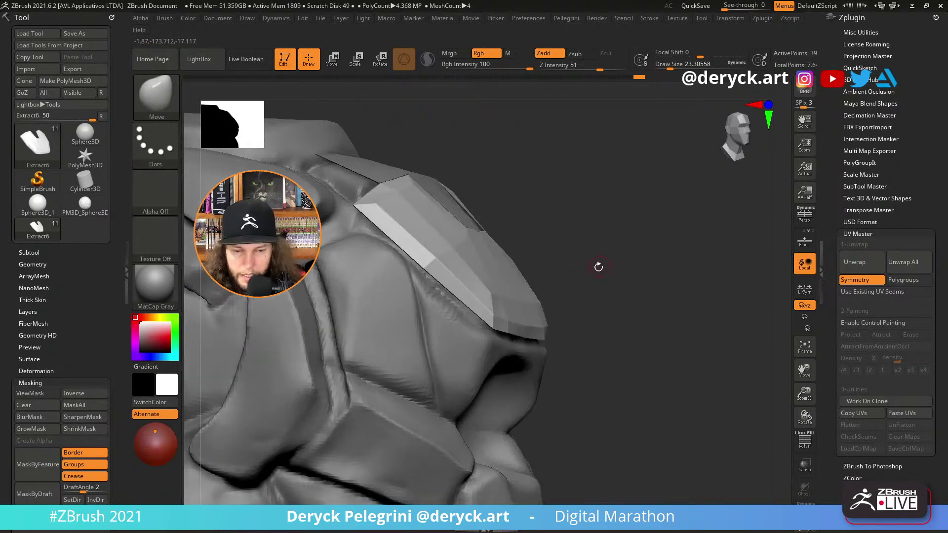
Isolate the forehead plate and thicken it inward using Panel Loops with Elevation -100.
{"action": "left_click", "coordinate": [489, 279], "text": "ctrl+shift"}
{"action": "key", "text": "space"}
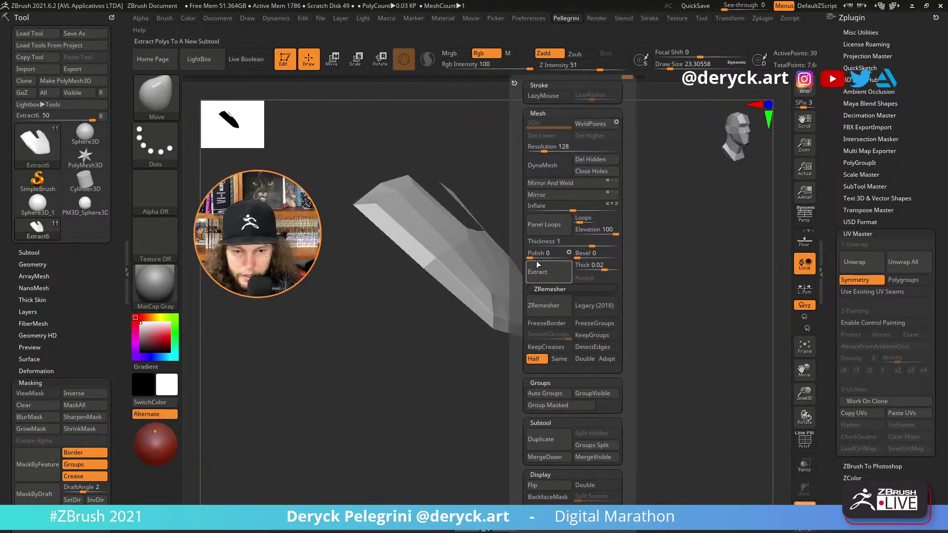
{"action": "left_click_drag", "start_coordinate": [610, 233], "coordinate": [575, 233]}
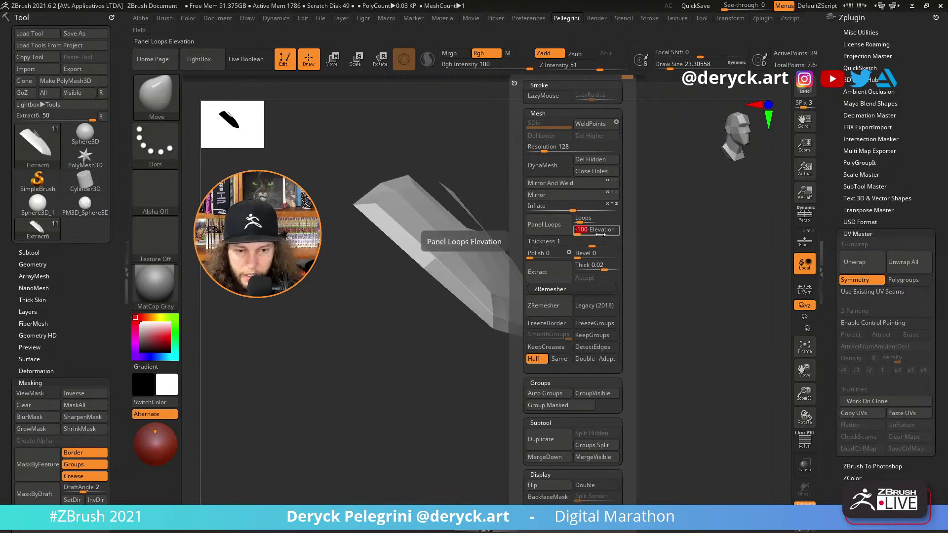
{"action": "left_click_drag", "start_coordinate": [586, 223], "coordinate": [575, 222]}
{"action": "left_click", "coordinate": [571, 224]}
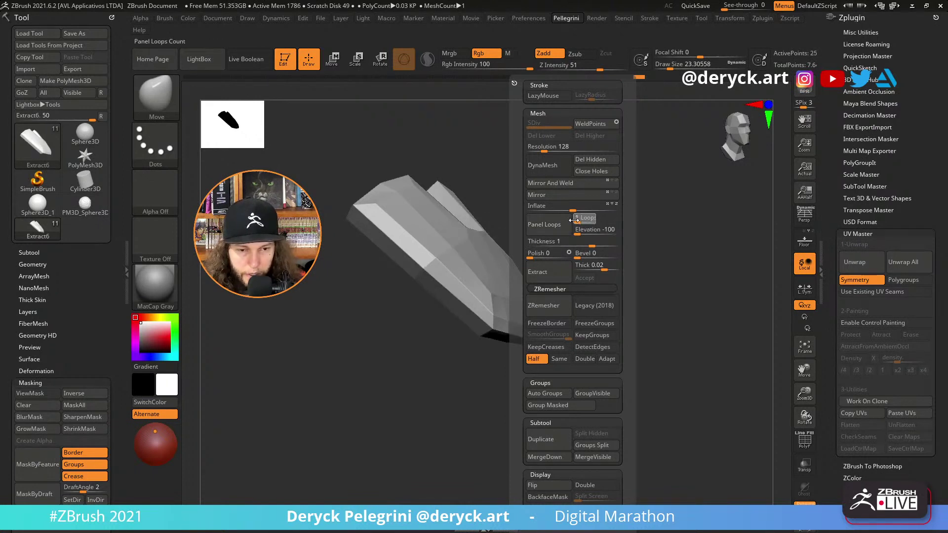
{"action": "left_click", "coordinate": [548, 226]}
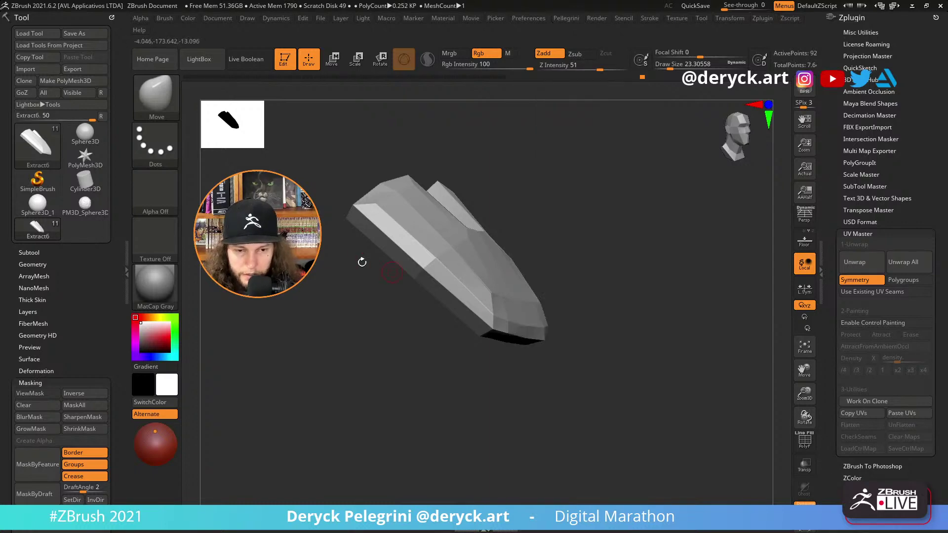
Show the polyframe, redo the forehead plate's Panel Loops with a single loop at Elevation -100, and check its thickness against the helmet.
{"action": "key", "text": "shift+f"}
{"action": "key", "text": "ctrl"}
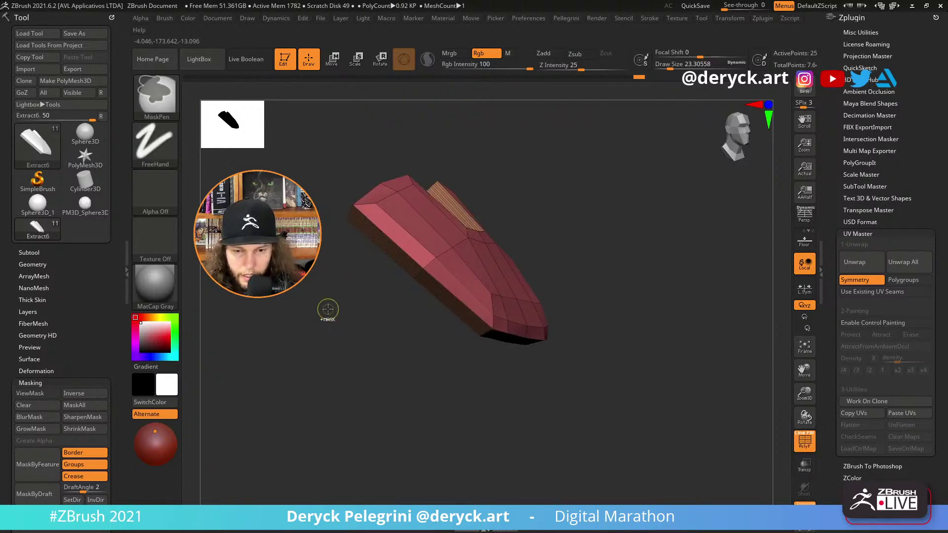
{"action": "key", "text": "space"}
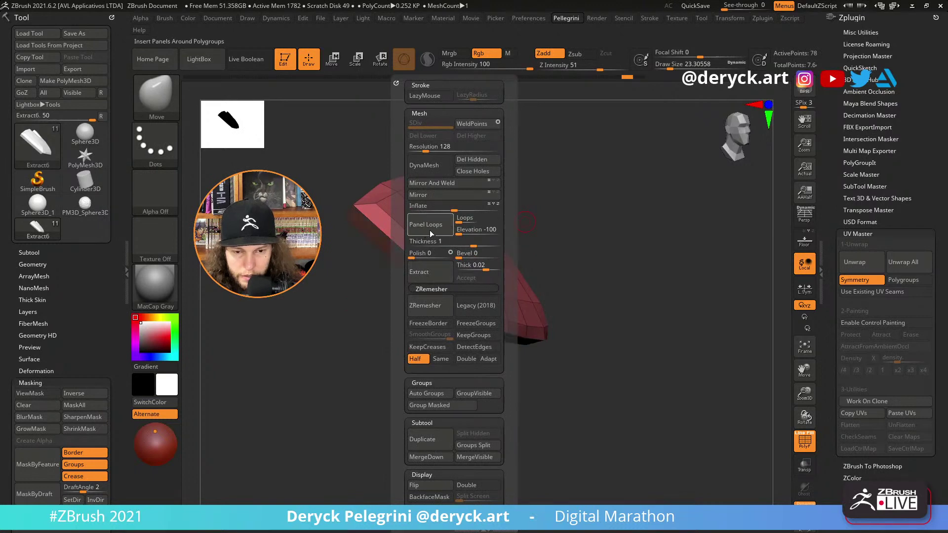
{"action": "left_click_drag", "start_coordinate": [592, 265], "coordinate": [504, 205]}
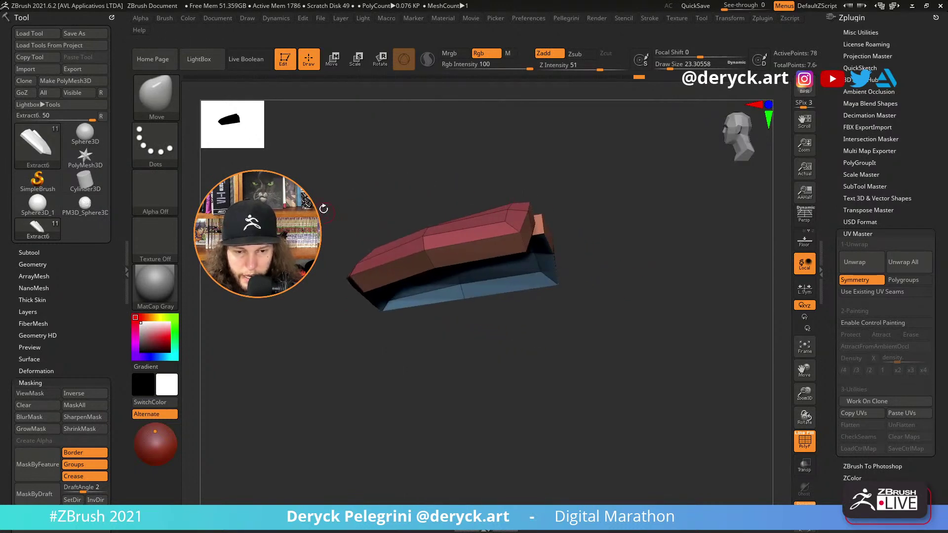
{"action": "left_click_drag", "start_coordinate": [333, 235], "coordinate": [412, 255]}
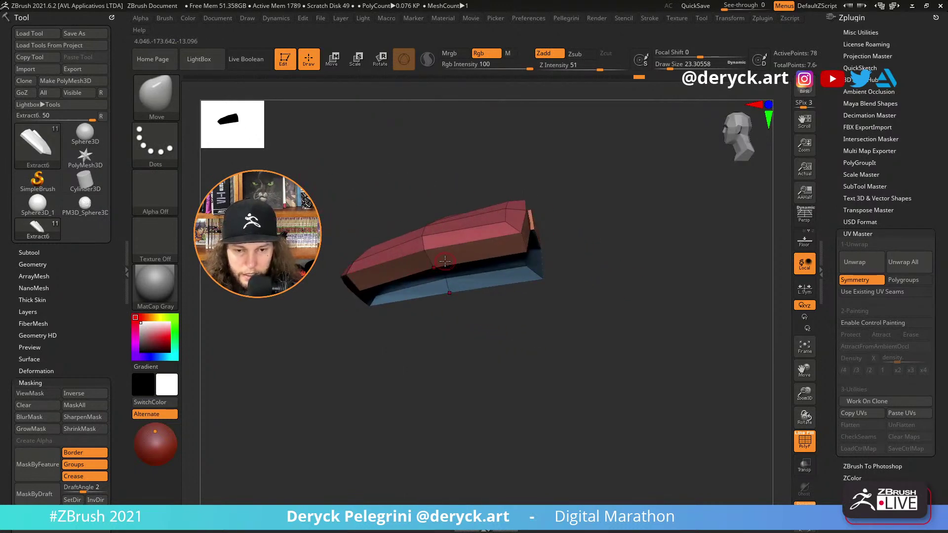
{"action": "left_click_drag", "start_coordinate": [633, 364], "coordinate": [597, 309]}
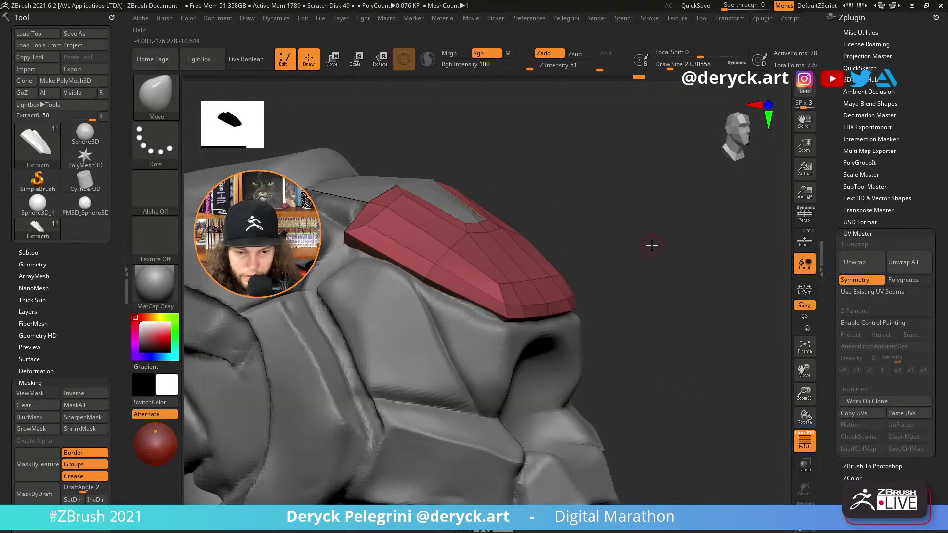
Isolate the forehead plate and examine its shape with the Dynamic Subdivision preview switched on and off.
{"action": "left_click_drag", "start_coordinate": [651, 245], "coordinate": [321, 328]}
{"action": "left_click", "coordinate": [590, 282]}
{"action": "key", "text": "d"}
{"action": "key", "text": "f"}
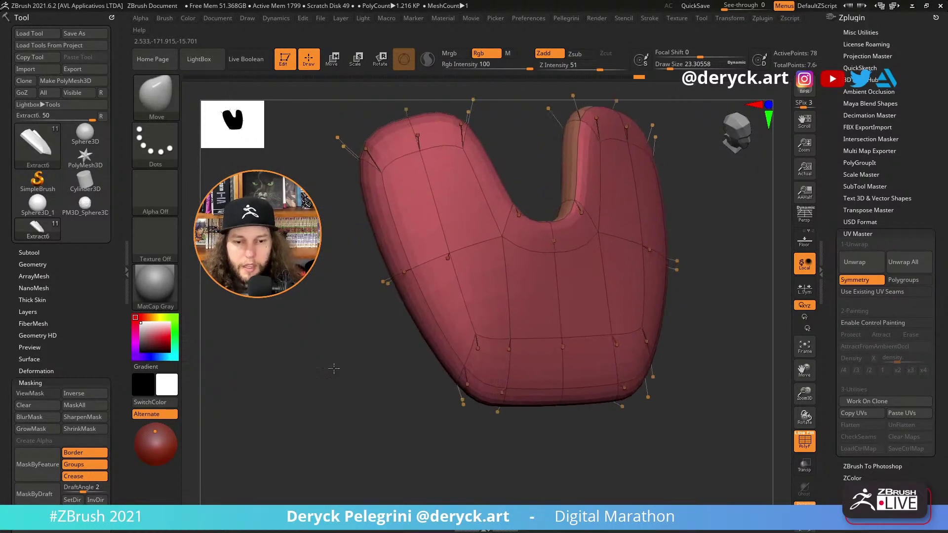
{"action": "mouse_move", "coordinate": [334, 368]}
{"action": "left_mouse_down"}
{"action": "mouse_move", "coordinate": [339, 413]}
{"action": "mouse_move", "coordinate": [306, 371]}
{"action": "mouse_move", "coordinate": [328, 375]}
{"action": "left_mouse_up"}
{"action": "key", "text": "shift+d"}
{"action": "mouse_move", "coordinate": [339, 313]}
{"action": "left_mouse_down"}
{"action": "mouse_move", "coordinate": [361, 312]}
{"action": "mouse_move", "coordinate": [372, 328]}
{"action": "mouse_move", "coordinate": [378, 289]}
{"action": "mouse_move", "coordinate": [400, 340]}
{"action": "mouse_move", "coordinate": [351, 217]}
{"action": "mouse_move", "coordinate": [373, 322]}
{"action": "mouse_move", "coordinate": [322, 364]}
{"action": "mouse_move", "coordinate": [313, 319]}
{"action": "mouse_move", "coordinate": [326, 323]}
{"action": "left_mouse_up"}
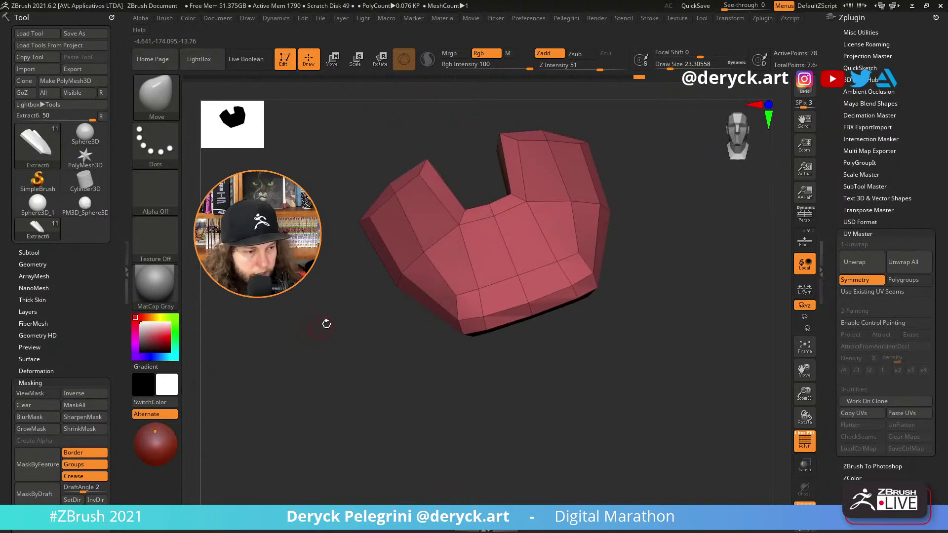
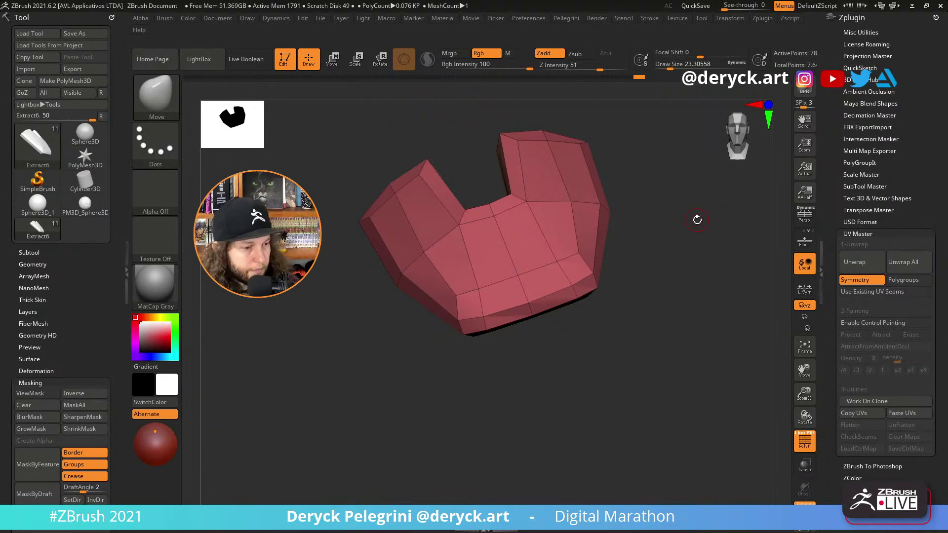
Undo the forehead plate's panel loops and set the Extract thickness to 0.01.
{"action": "left_click_drag", "start_coordinate": [641, 309], "coordinate": [372, 129]}
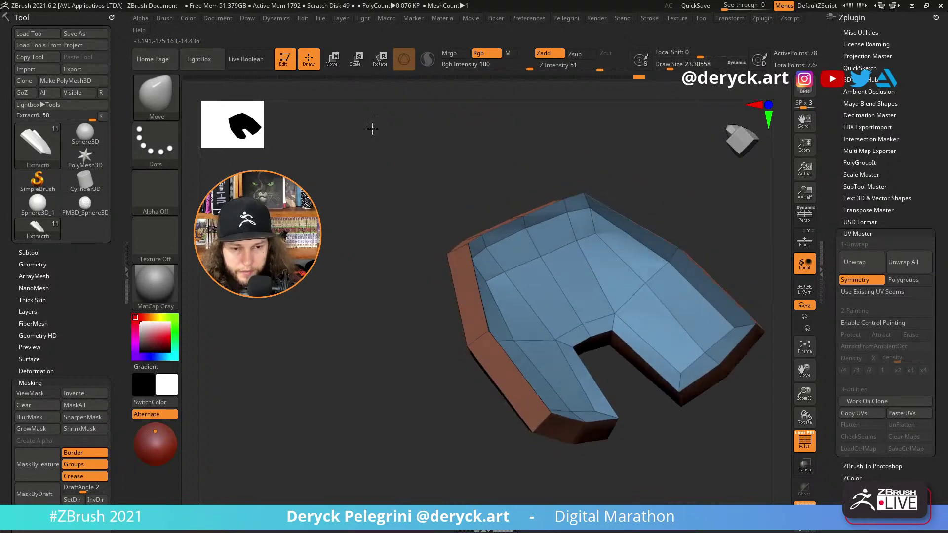
{"action": "mouse_move", "coordinate": [366, 229]}
{"action": "left_mouse_down"}
{"action": "mouse_move", "coordinate": [373, 314]}
{"action": "mouse_move", "coordinate": [385, 264]}
{"action": "mouse_move", "coordinate": [372, 256]}
{"action": "left_mouse_up"}
{"action": "key", "text": "space"}
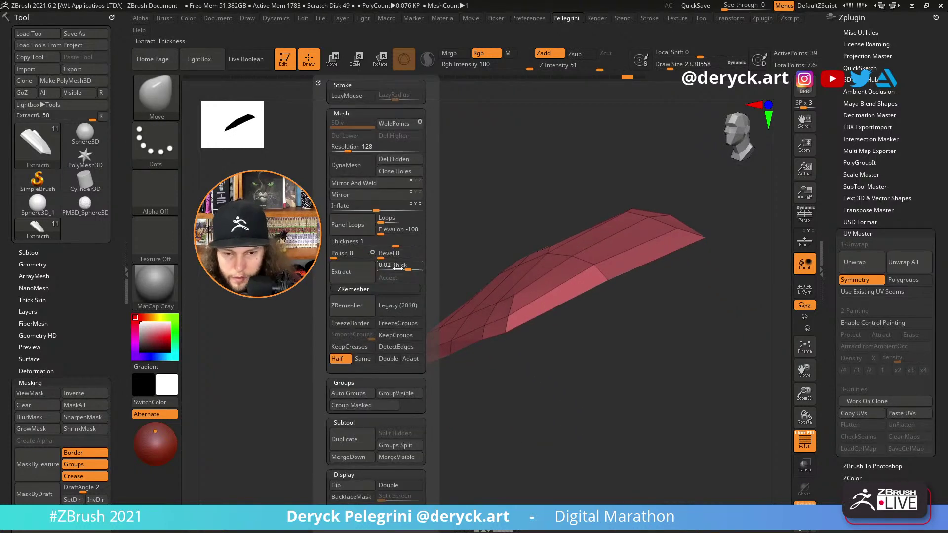
{"action": "left_click", "coordinate": [406, 266]}
{"action": "left_click_drag", "start_coordinate": [408, 267], "coordinate": [406, 267]}
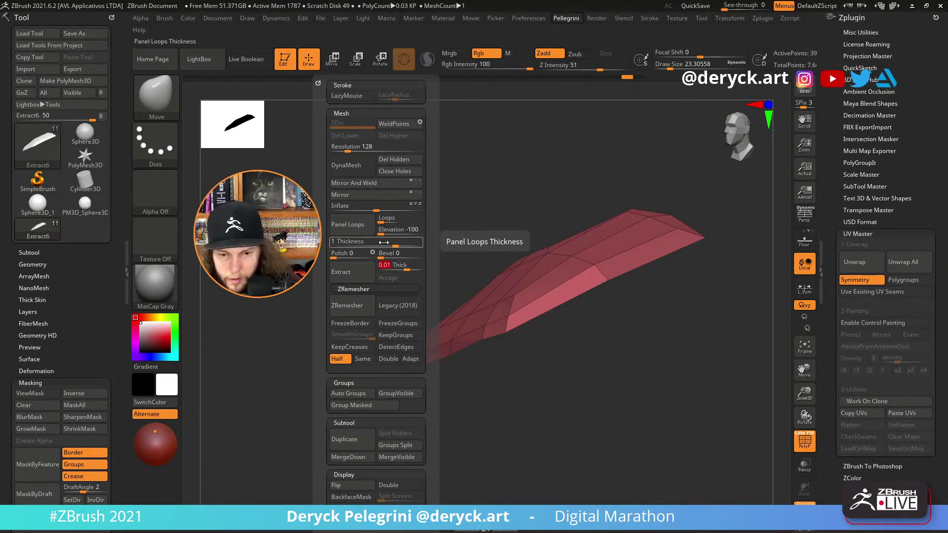
Reapply Panel Loops to the forehead plate with a Thickness below 1 at Elevation -100, and check the fit against the helmet.
{"action": "left_click_drag", "start_coordinate": [383, 241], "coordinate": [380, 245]}
{"action": "type", "text": "."}
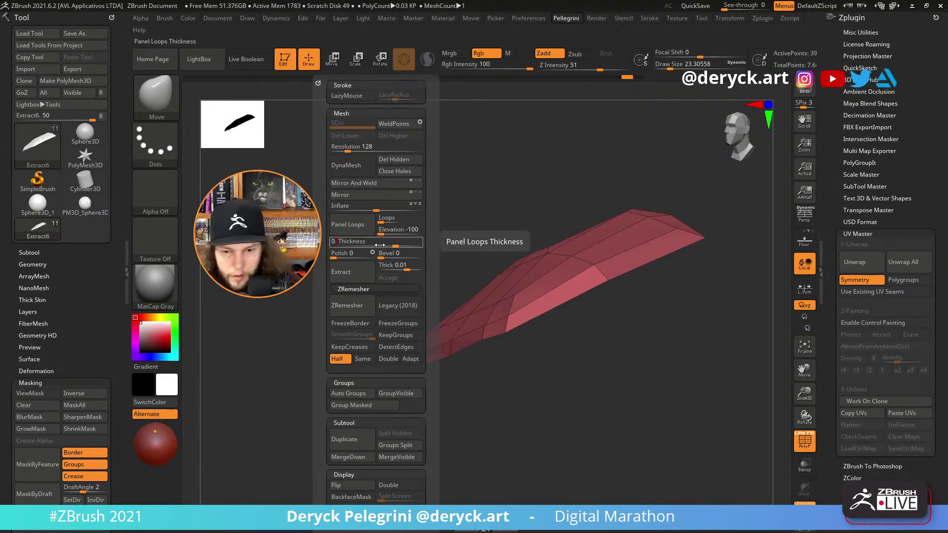
{"action": "key", "text": "Return"}
{"action": "left_click", "coordinate": [363, 232]}
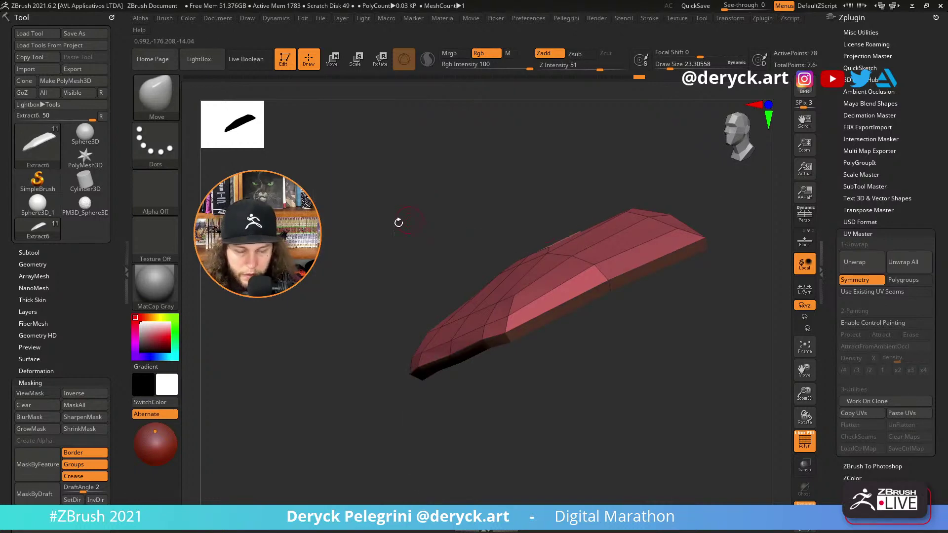
{"action": "left_click_drag", "start_coordinate": [376, 223], "coordinate": [388, 242]}
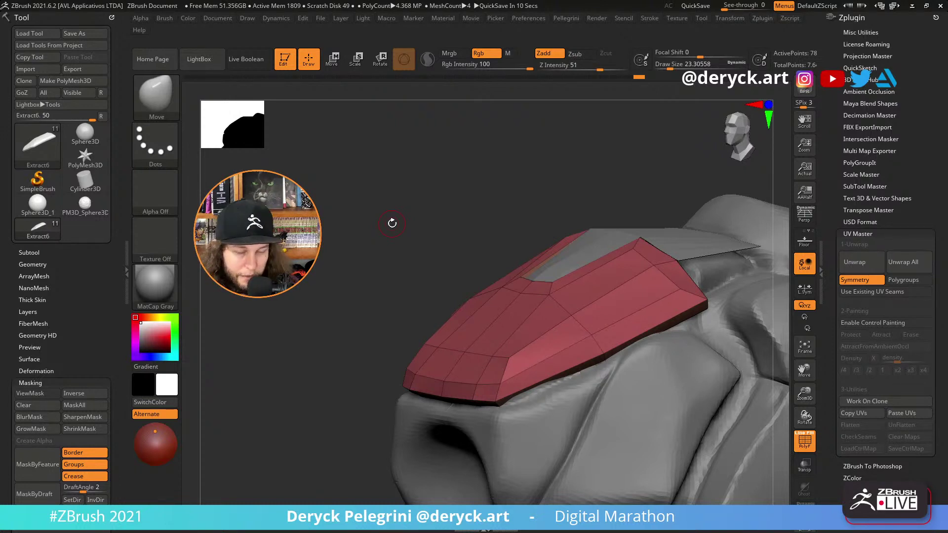
{"action": "left_click_drag", "start_coordinate": [359, 269], "coordinate": [364, 238]}
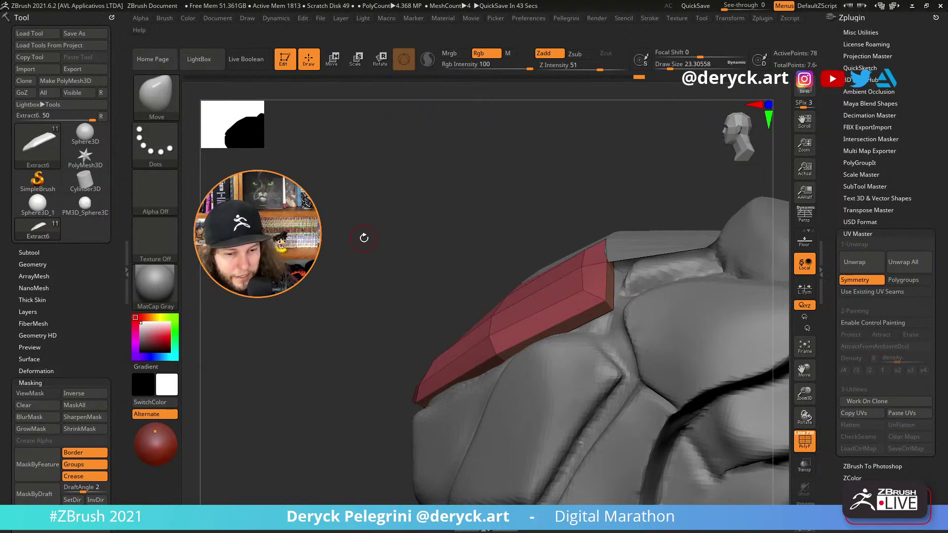
{"action": "mouse_move", "coordinate": [364, 238]}
{"action": "left_mouse_down"}
{"action": "mouse_move", "coordinate": [356, 258]}
{"action": "mouse_move", "coordinate": [578, 214]}
{"action": "mouse_move", "coordinate": [527, 192]}
{"action": "mouse_move", "coordinate": [349, 235]}
{"action": "mouse_move", "coordinate": [323, 252]}
{"action": "mouse_move", "coordinate": [393, 220]}
{"action": "mouse_move", "coordinate": [321, 212]}
{"action": "mouse_move", "coordinate": [319, 172]}
{"action": "mouse_move", "coordinate": [349, 241]}
{"action": "mouse_move", "coordinate": [360, 212]}
{"action": "mouse_move", "coordinate": [347, 149]}
{"action": "mouse_move", "coordinate": [369, 345]}
{"action": "mouse_move", "coordinate": [329, 324]}
{"action": "mouse_move", "coordinate": [528, 359]}
{"action": "mouse_move", "coordinate": [501, 367]}
{"action": "mouse_move", "coordinate": [527, 372]}
{"action": "mouse_move", "coordinate": [531, 362]}
{"action": "left_mouse_up"}
Isolate the forehead plate and even out its front edge vertices using the Move brush at a draw size of about 31.
{"action": "left_click", "coordinate": [333, 204]}
{"action": "key", "text": "bracketleft"}
{"action": "key", "text": "bracketright"}
{"action": "key", "text": "bracketright"}
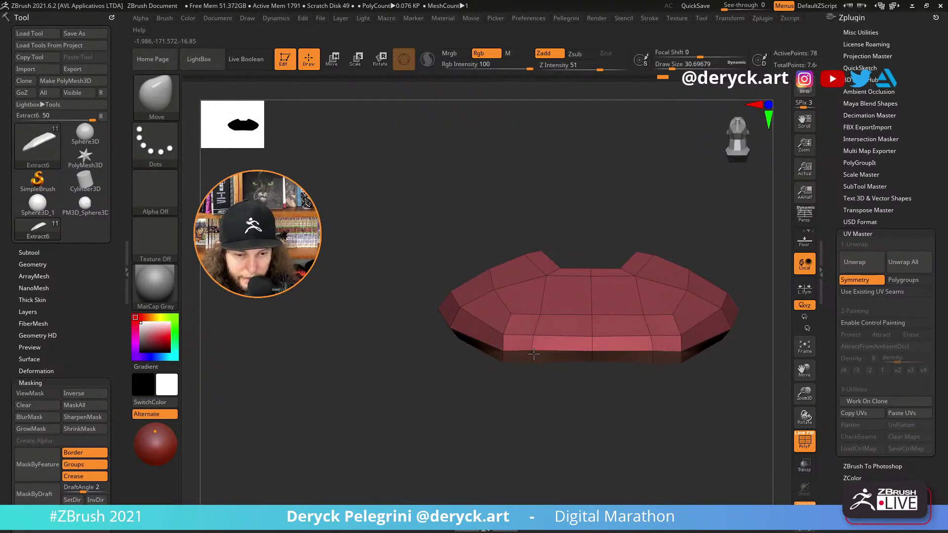
{"action": "mouse_move", "coordinate": [494, 354]}
{"action": "left_mouse_down"}
{"action": "mouse_move", "coordinate": [421, 354]}
{"action": "mouse_move", "coordinate": [501, 356]}
{"action": "left_mouse_up"}
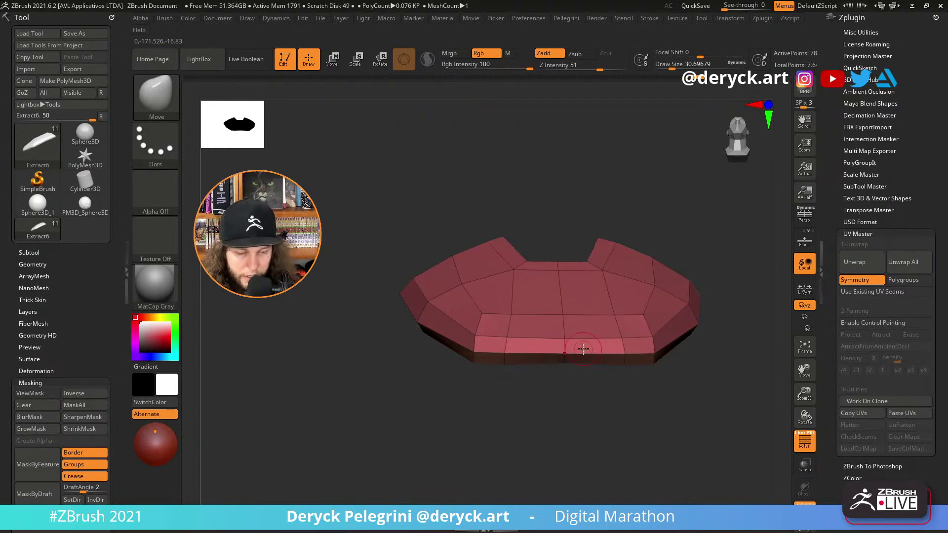
{"action": "mouse_move", "coordinate": [502, 406]}
{"action": "left_mouse_down"}
{"action": "mouse_move", "coordinate": [505, 394]}
{"action": "mouse_move", "coordinate": [518, 391]}
{"action": "left_mouse_up"}
{"action": "mouse_move", "coordinate": [564, 364]}
{"action": "left_mouse_down"}
{"action": "mouse_move", "coordinate": [517, 398]}
{"action": "mouse_move", "coordinate": [504, 369]}
{"action": "left_mouse_up"}
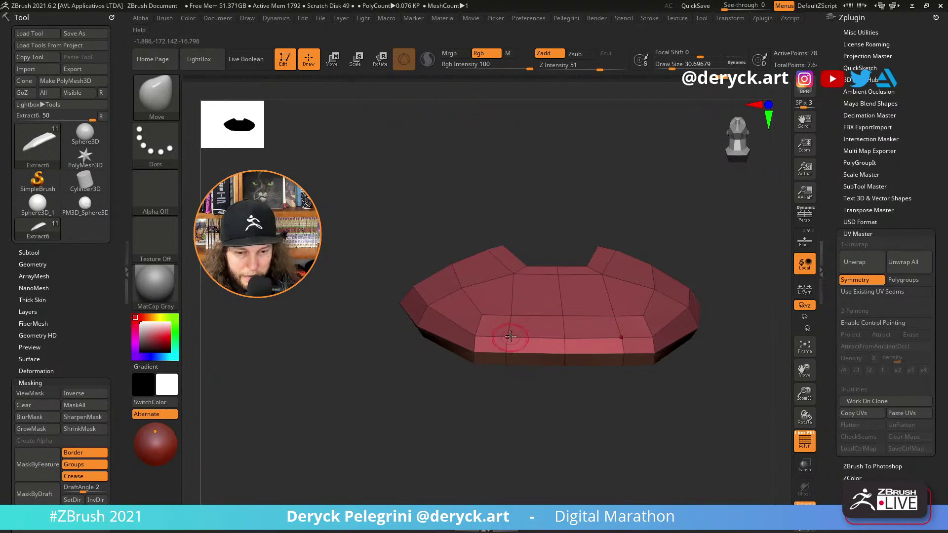
{"action": "left_click_drag", "start_coordinate": [541, 408], "coordinate": [654, 332]}
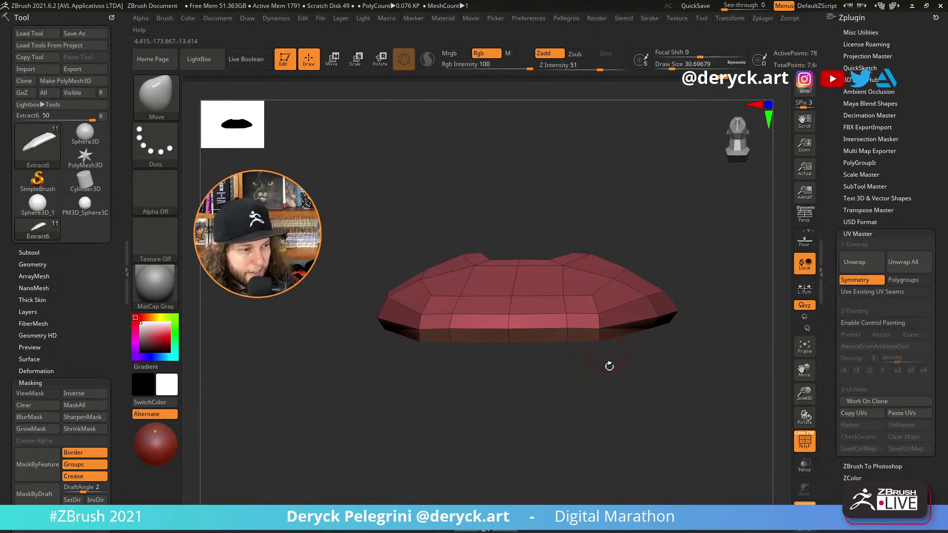
Refine the front corners of the forehead plate and preview the smoothing with Dynamic Subdivision.
{"action": "left_click_drag", "start_coordinate": [572, 412], "coordinate": [529, 324], "text": "alt"}
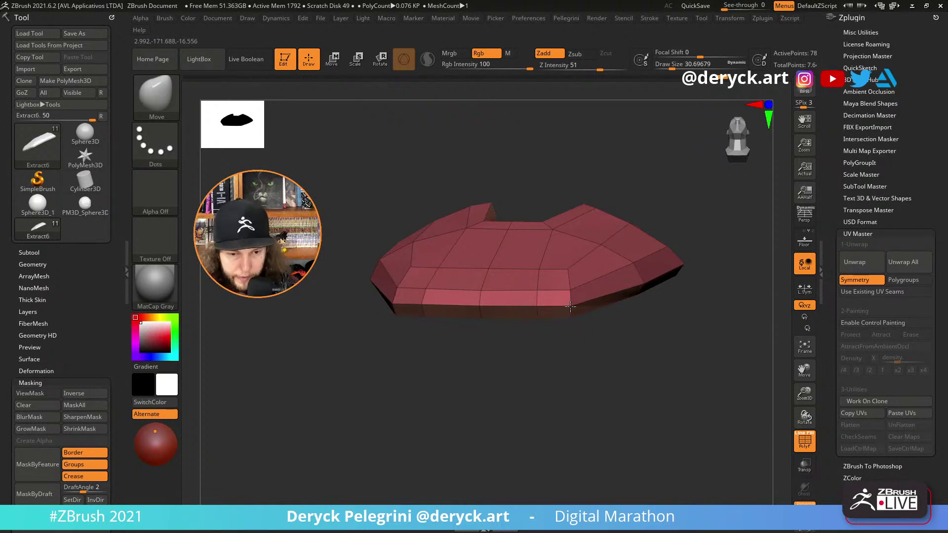
{"action": "left_click_drag", "start_coordinate": [576, 380], "coordinate": [373, 381]}
{"action": "key", "text": "f"}
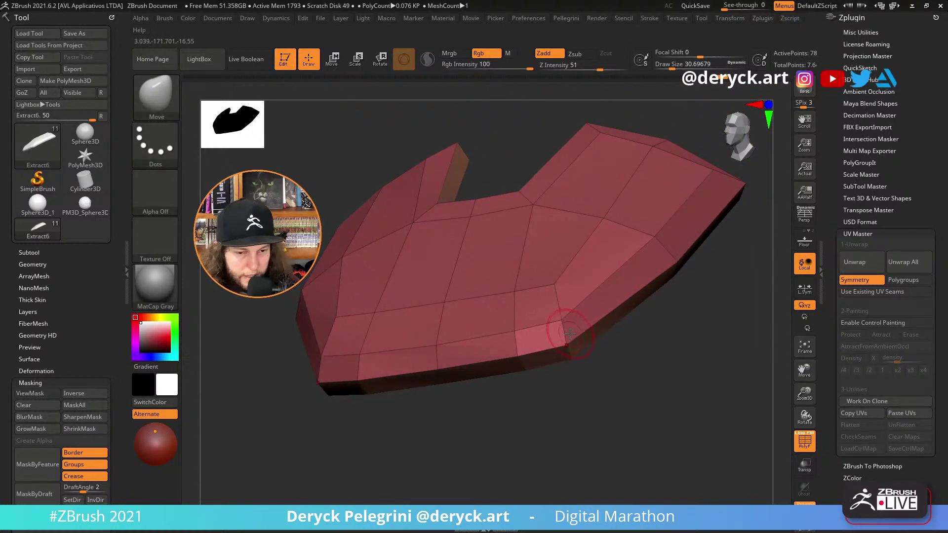
{"action": "key", "text": "d"}
{"action": "key", "text": "shift+d"}
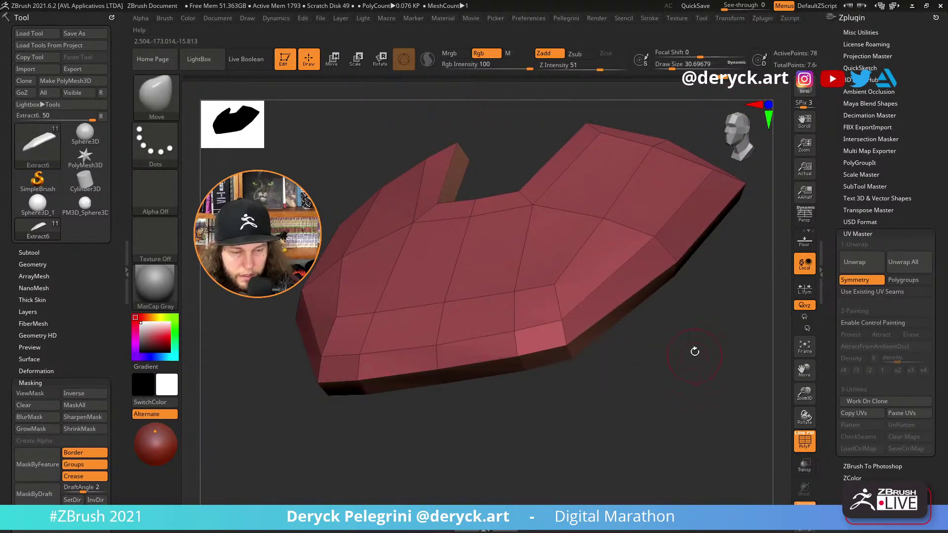
Insert two single edge loops around the forehead plate's rim thickness with the ZModeler brush.
{"action": "left_click_drag", "start_coordinate": [692, 349], "coordinate": [704, 390]}
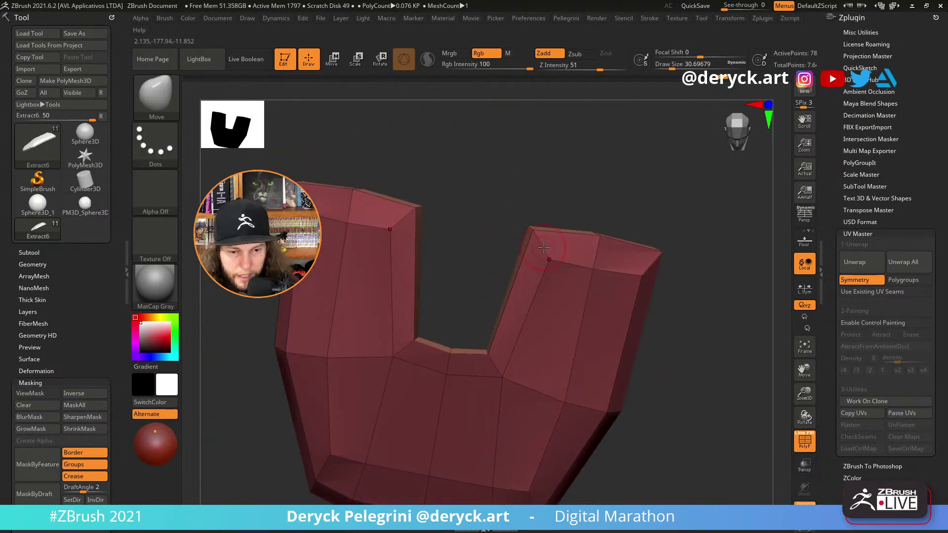
{"action": "left_click_drag", "start_coordinate": [543, 248], "coordinate": [553, 215]}
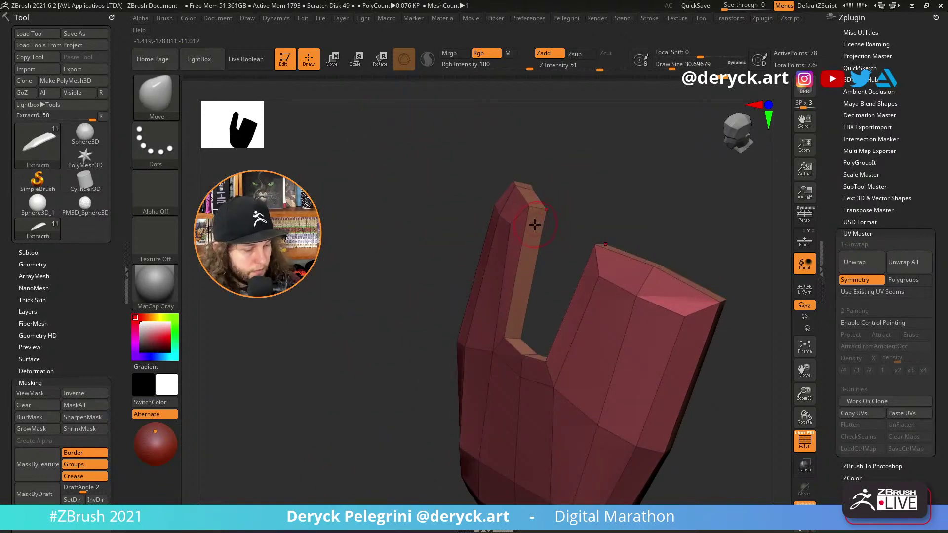
{"action": "key", "text": "b"}
{"action": "key", "text": "z"}
{"action": "key", "text": "m"}
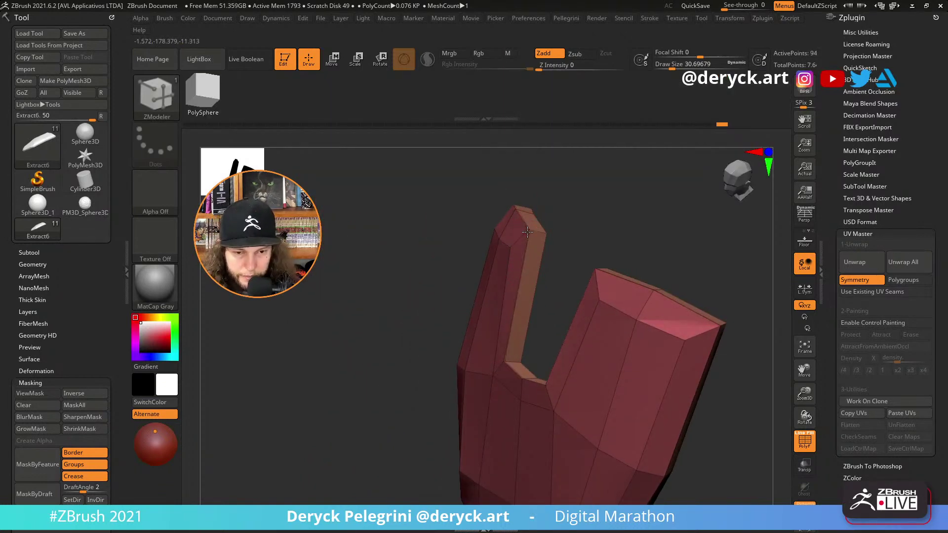
{"action": "left_click", "coordinate": [543, 233]}
{"action": "left_click", "coordinate": [546, 233]}
Inspect the plate's supported rim with Dynamic Subdivision on and the polyframe hidden, and restore the low-poly polyframe view.
{"action": "key", "text": "d"}
{"action": "left_click_drag", "start_coordinate": [586, 228], "coordinate": [558, 190], "text": "shift"}
{"action": "key", "text": "shift+f"}
{"action": "left_click_drag", "start_coordinate": [347, 277], "coordinate": [341, 254]}
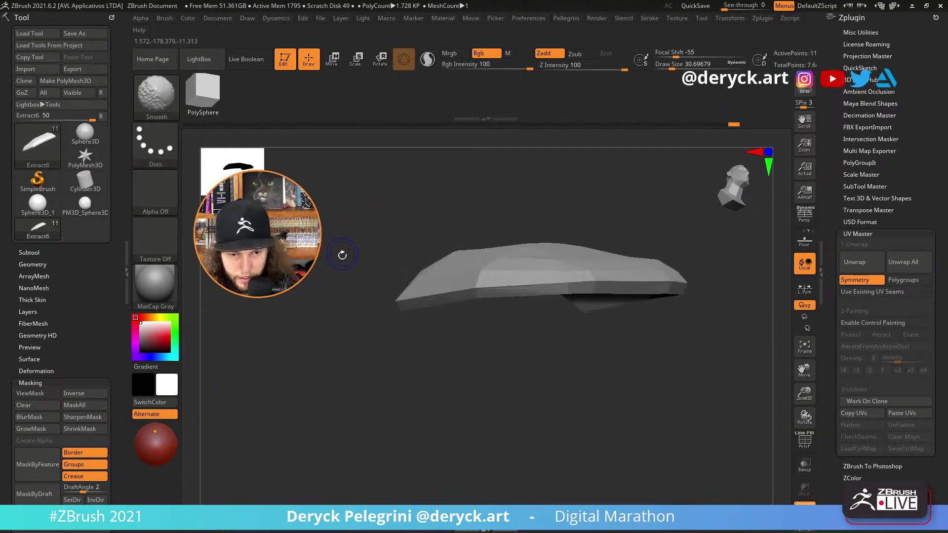
{"action": "key", "text": "shift+f"}
{"action": "left_click_drag", "start_coordinate": [387, 364], "coordinate": [434, 403]}
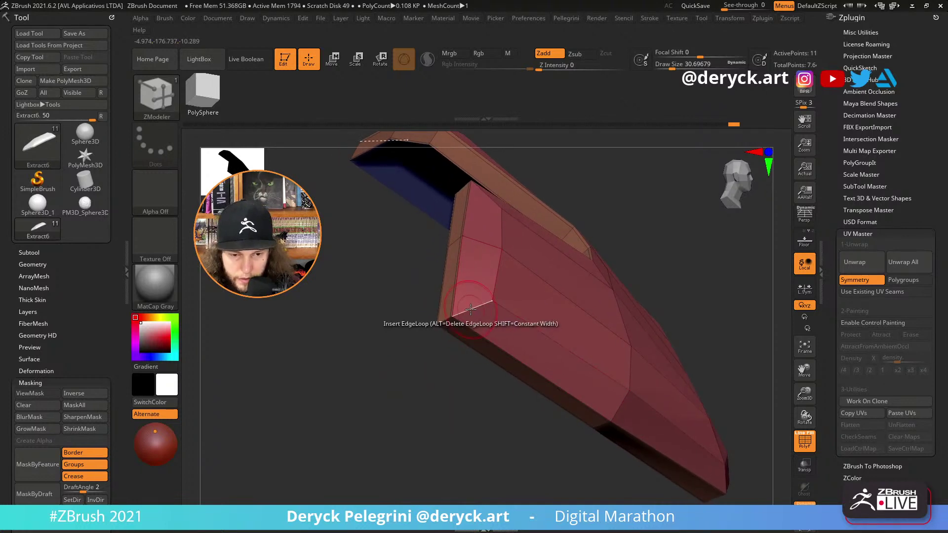
{"action": "key", "text": "space"}
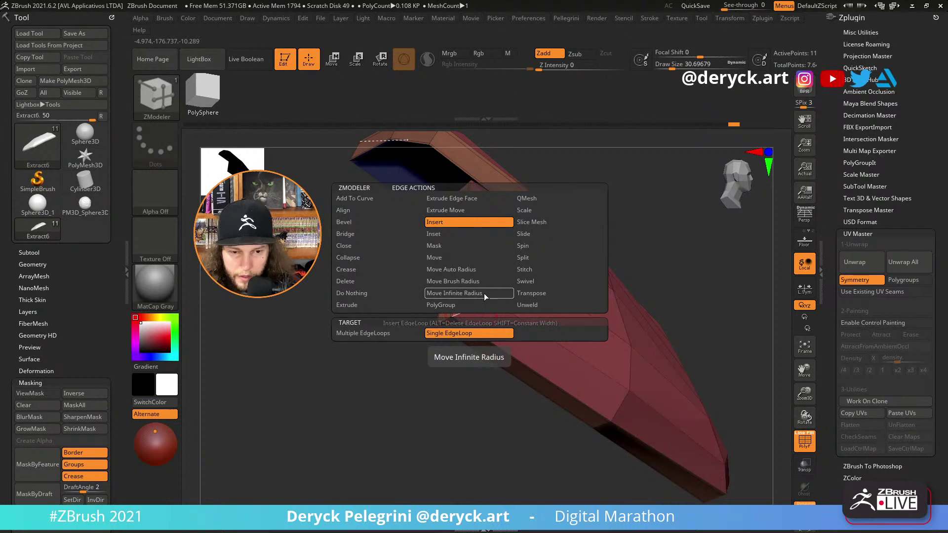
{"action": "left_click", "coordinate": [485, 293]}
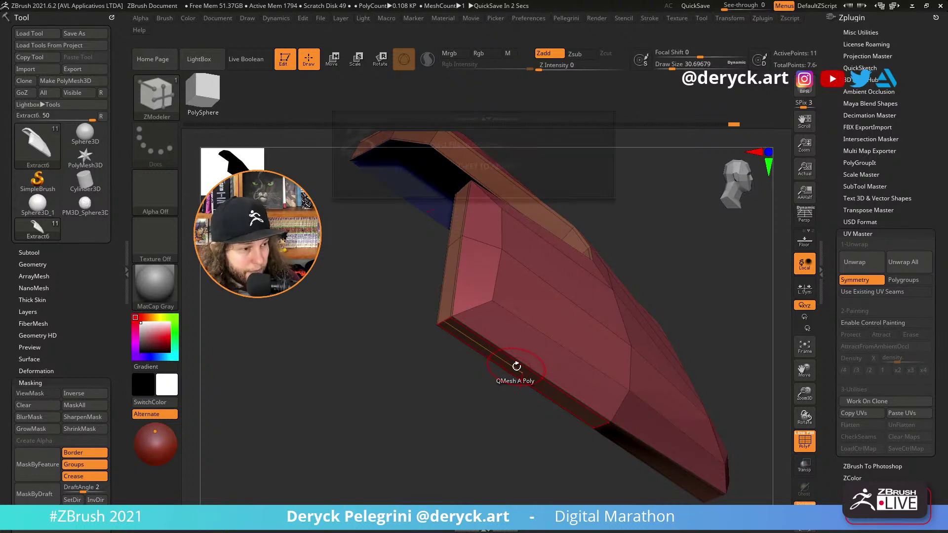
{"action": "left_click_drag", "start_coordinate": [247, 359], "coordinate": [336, 376]}
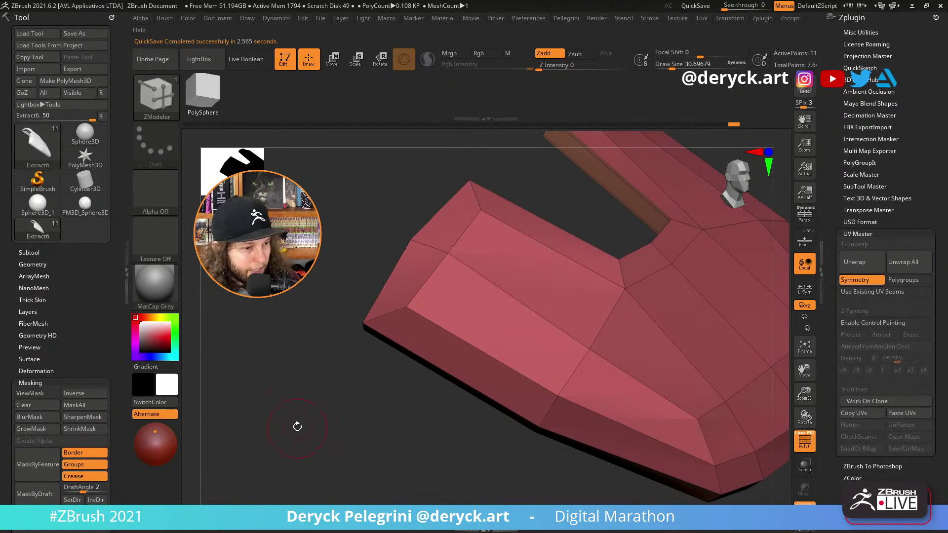
{"action": "left_click_drag", "start_coordinate": [298, 425], "coordinate": [309, 355]}
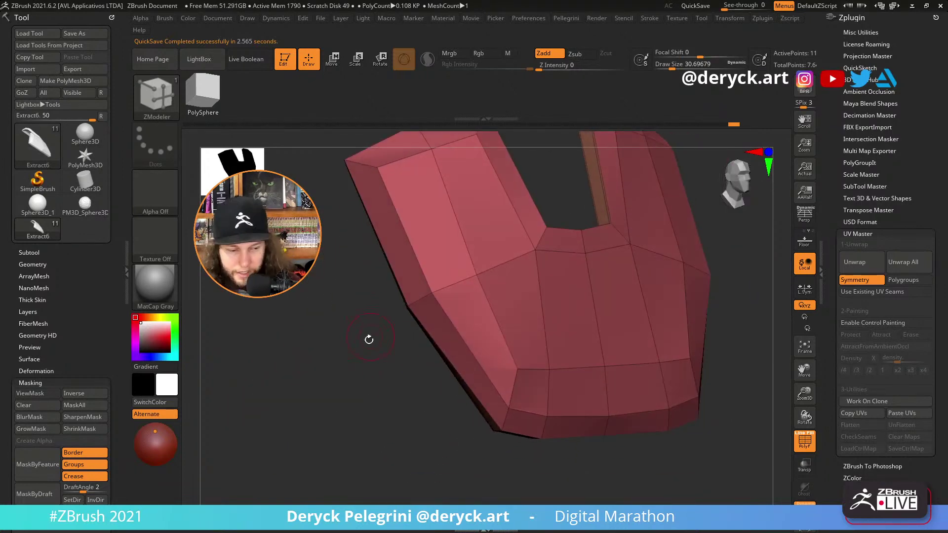
Adjust the forehead plate's outer side vertices using the Move brush at a draw size of about 37.
{"action": "left_click_drag", "start_coordinate": [370, 339], "coordinate": [454, 313]}
{"action": "key", "text": "b"}
{"action": "key", "text": "m"}
{"action": "key", "text": "v"}
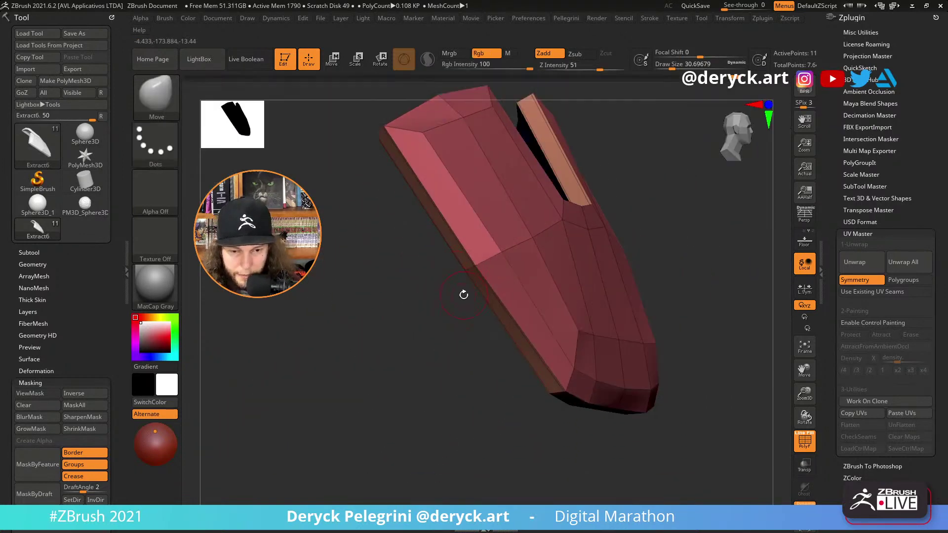
{"action": "key", "text": "s"}
{"action": "left_click_drag", "start_coordinate": [468, 294], "coordinate": [464, 294]}
{"action": "mouse_move", "coordinate": [440, 291]}
{"action": "left_mouse_down"}
{"action": "mouse_move", "coordinate": [504, 272]}
{"action": "mouse_move", "coordinate": [533, 251]}
{"action": "left_mouse_up"}
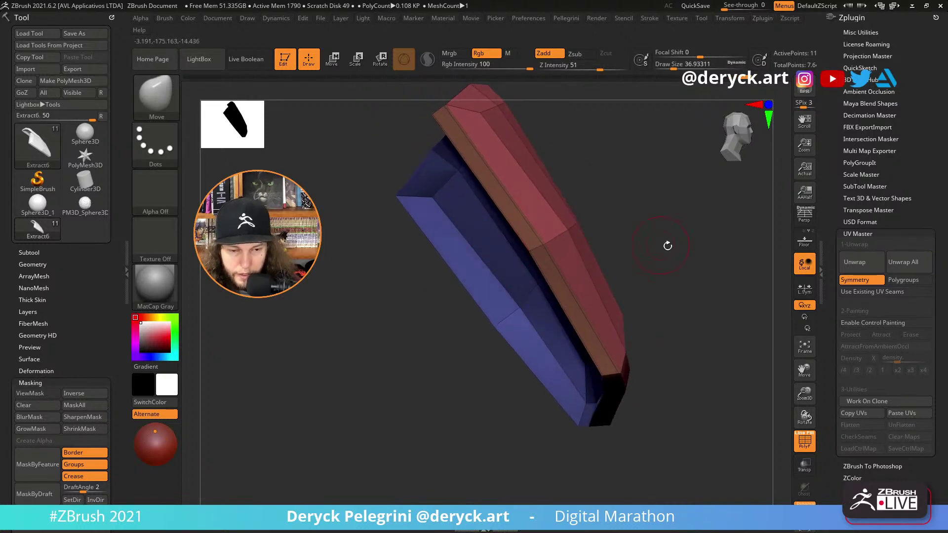
{"action": "mouse_move", "coordinate": [667, 248]}
{"action": "left_mouse_down"}
{"action": "mouse_move", "coordinate": [318, 239]}
{"action": "mouse_move", "coordinate": [330, 350]}
{"action": "mouse_move", "coordinate": [362, 328]}
{"action": "mouse_move", "coordinate": [352, 352]}
{"action": "left_mouse_up"}
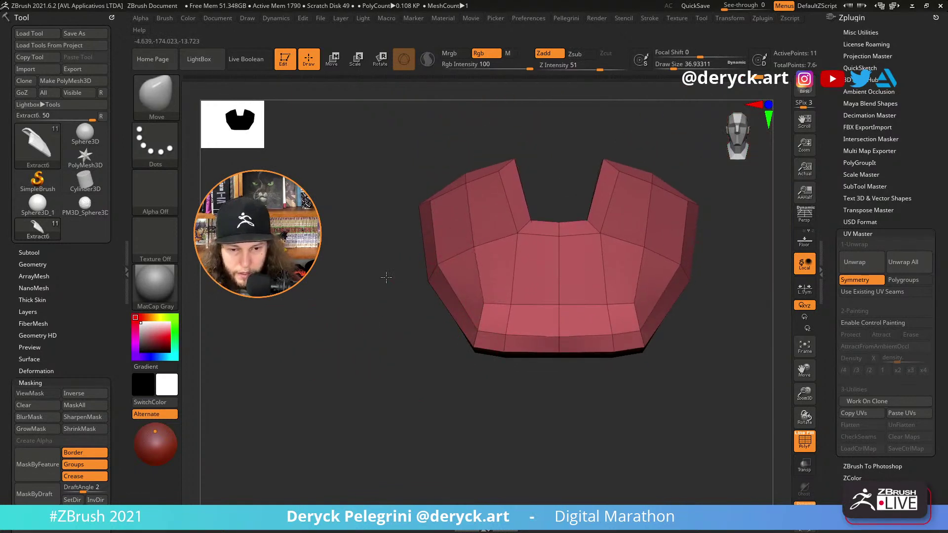
{"action": "left_click_drag", "start_coordinate": [387, 278], "coordinate": [437, 269]}
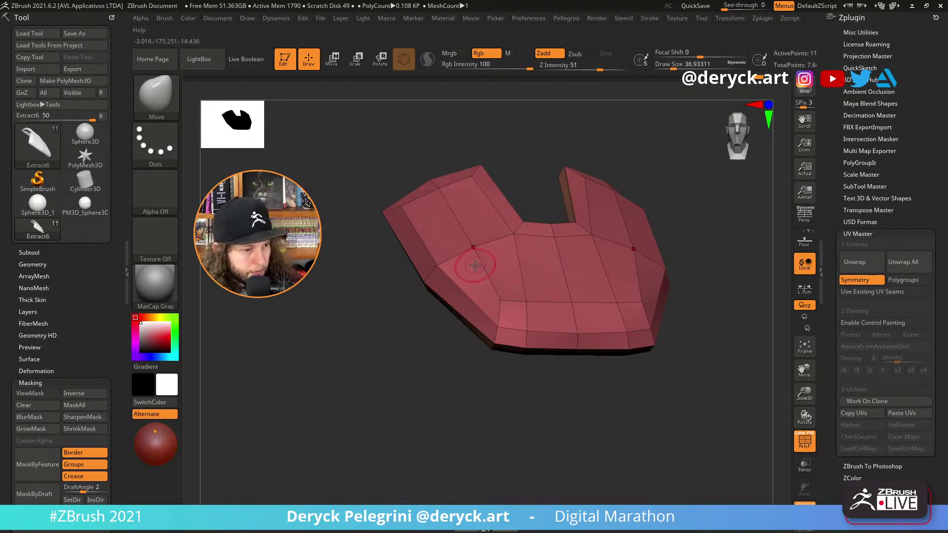
{"action": "left_click_drag", "start_coordinate": [378, 363], "coordinate": [368, 404]}
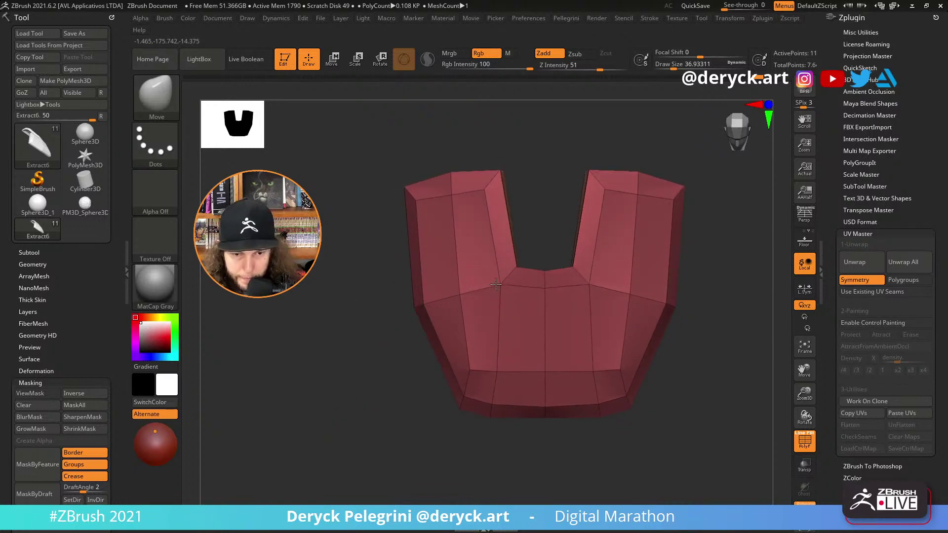
Insert a supporting edge loop across both rear prongs near their tips with ZModeler, and compare the Dynamic Subdivision preview.
{"action": "key", "text": "d"}
{"action": "mouse_move", "coordinate": [296, 308]}
{"action": "left_mouse_down"}
{"action": "mouse_move", "coordinate": [286, 297]}
{"action": "mouse_move", "coordinate": [302, 322]}
{"action": "left_mouse_up"}
{"action": "key", "text": "shift+d"}
{"action": "left_click_drag", "start_coordinate": [316, 262], "coordinate": [319, 292], "text": "alt"}
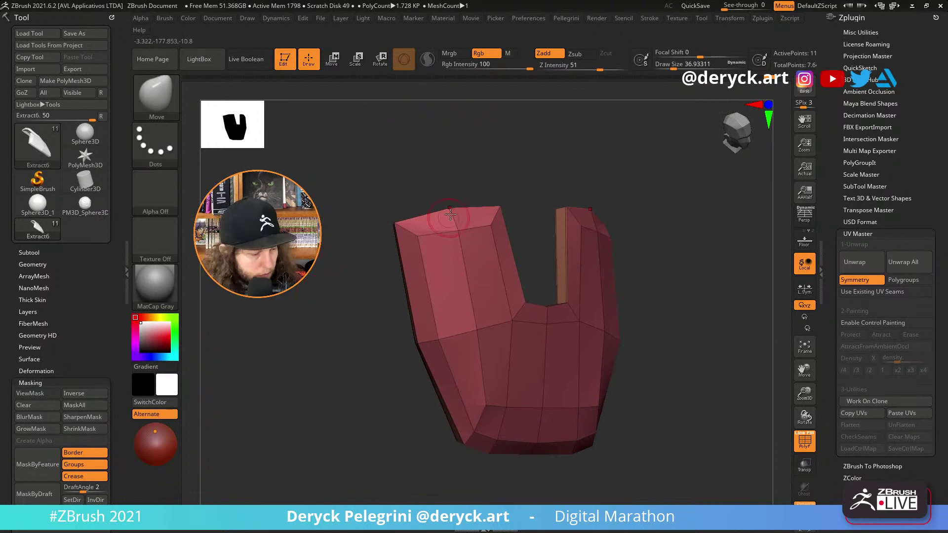
{"action": "key", "text": "b"}
{"action": "key", "text": "z"}
{"action": "key", "text": "m"}
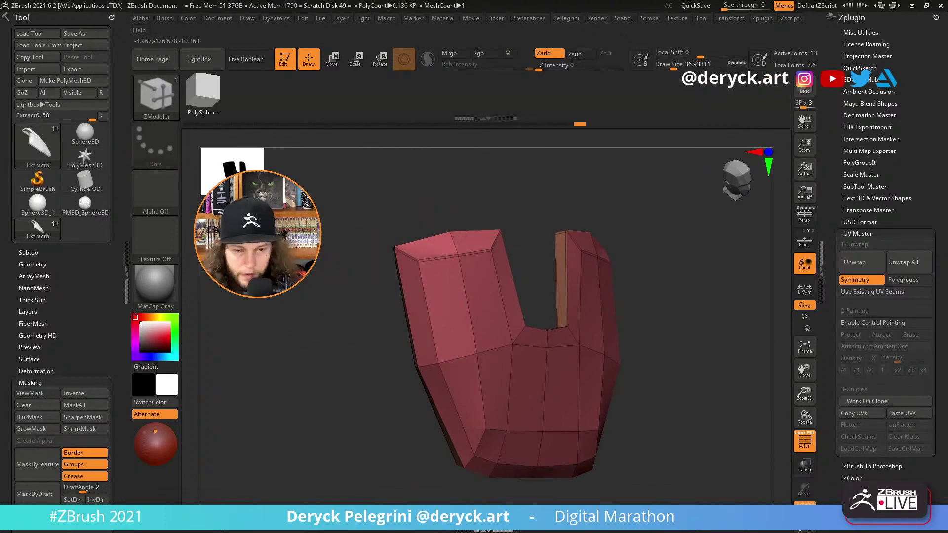
{"action": "key", "text": "d"}
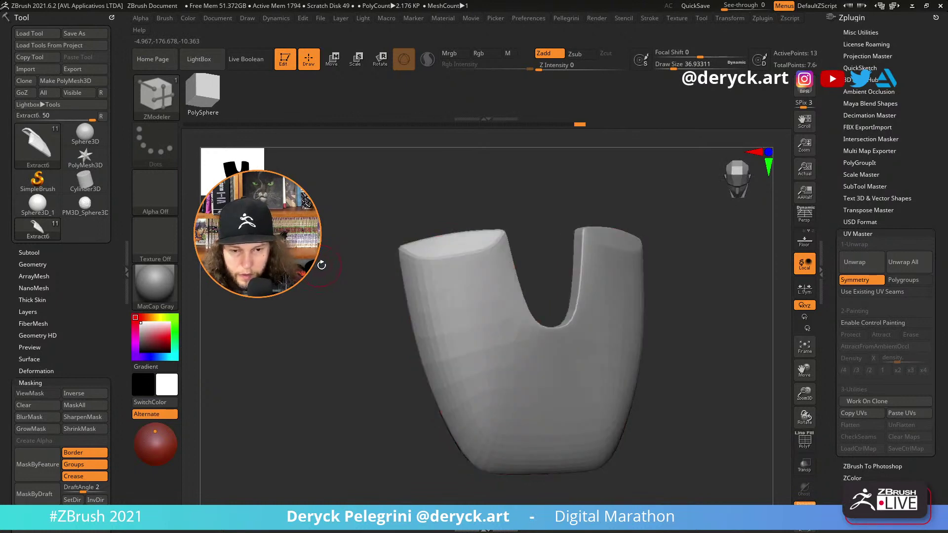
{"action": "key", "text": "shift+d"}
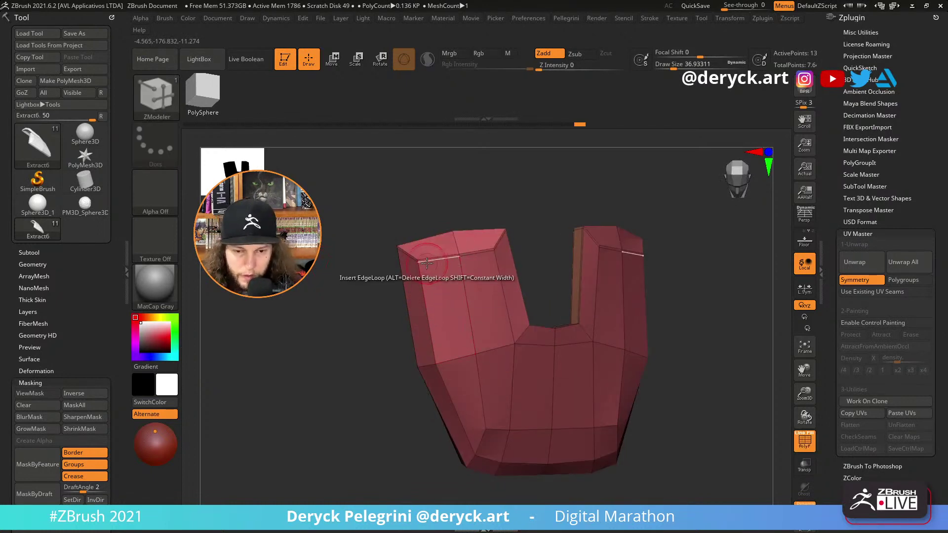
Undo the last edit and insert supporting edge loops along the forehead plate's outer bevel and across the middle of both prongs.
{"action": "key", "text": "ctrl+z"}
{"action": "left_click_drag", "start_coordinate": [374, 304], "coordinate": [371, 293], "text": "alt"}
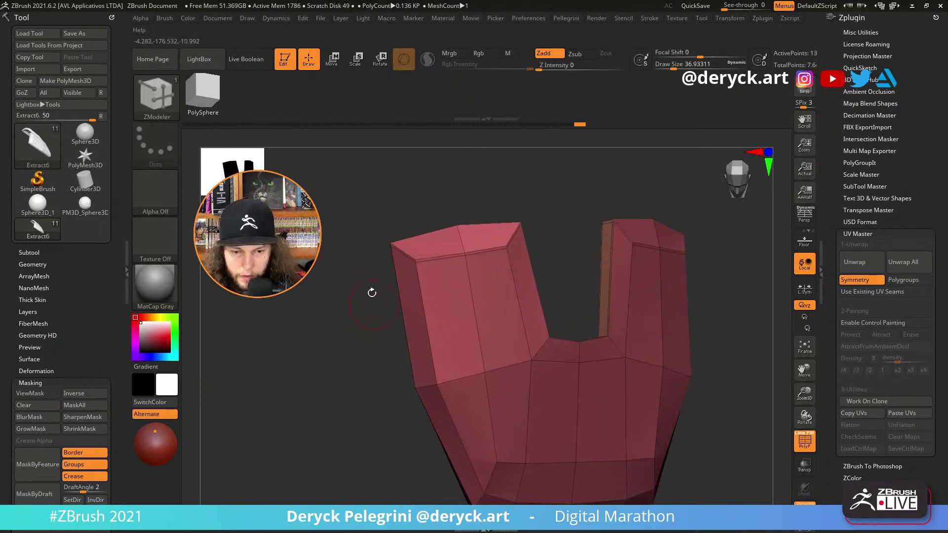
{"action": "left_click", "coordinate": [438, 388]}
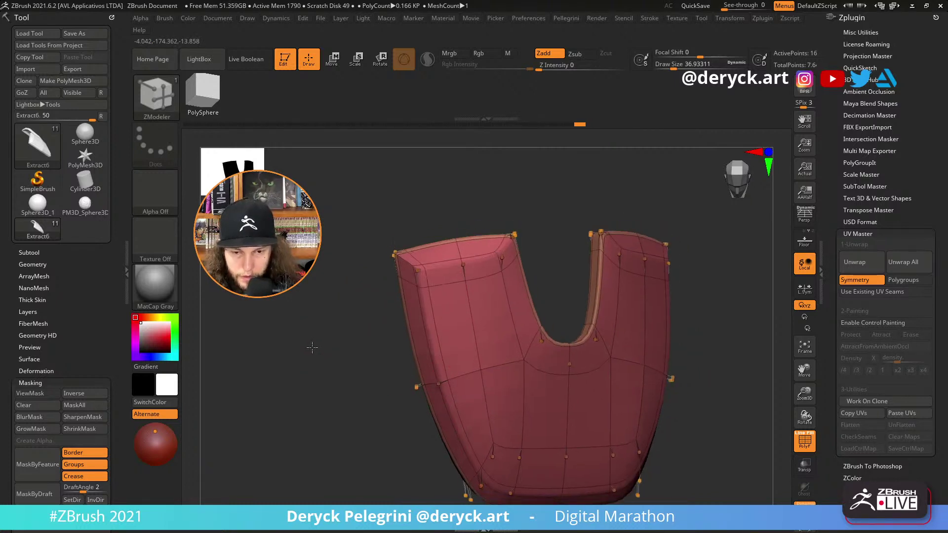
{"action": "key", "text": "shift+d"}
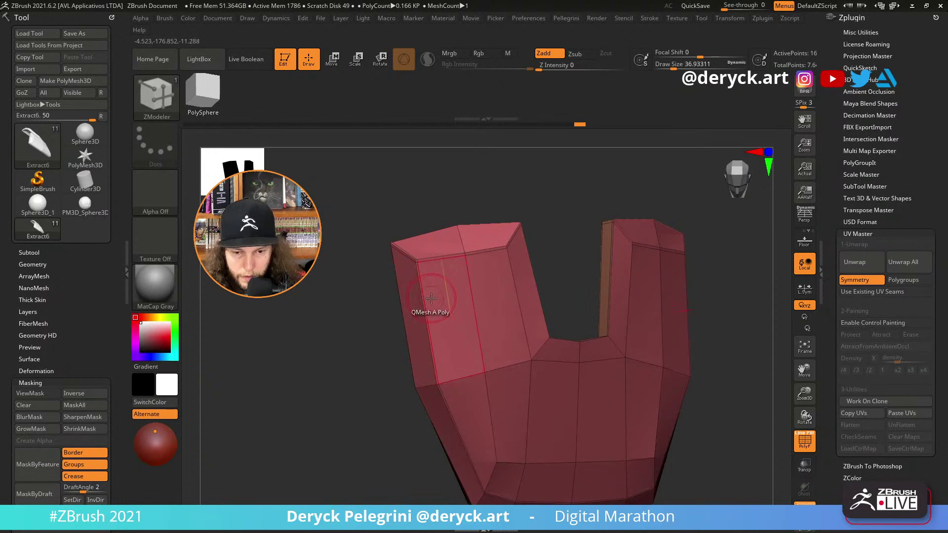
{"action": "left_click", "coordinate": [476, 317]}
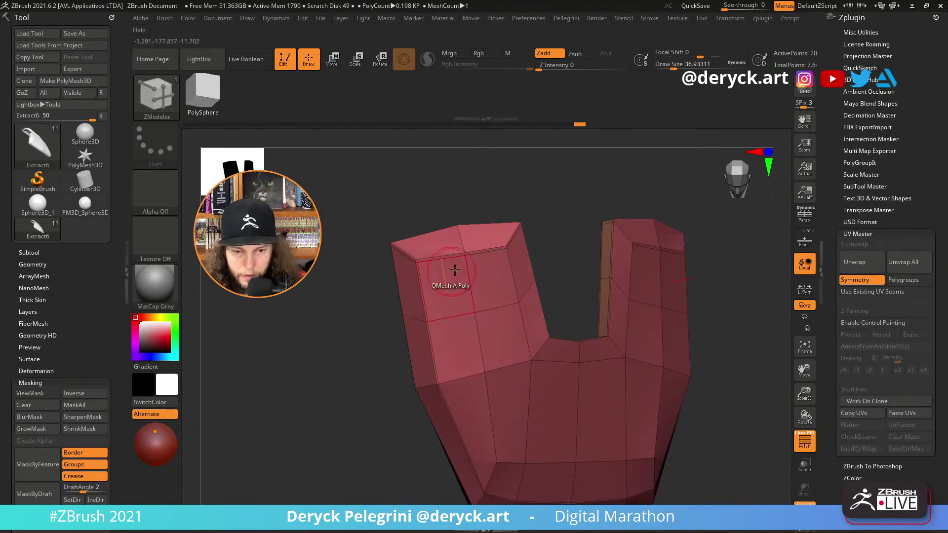
Try lengthwise supporting edge loops along the prongs' inner ridges and check the smoothed shape with Dynamic Subdivision.
{"action": "left_click_drag", "start_coordinate": [345, 219], "coordinate": [353, 251]}
{"action": "left_click", "coordinate": [522, 310]}
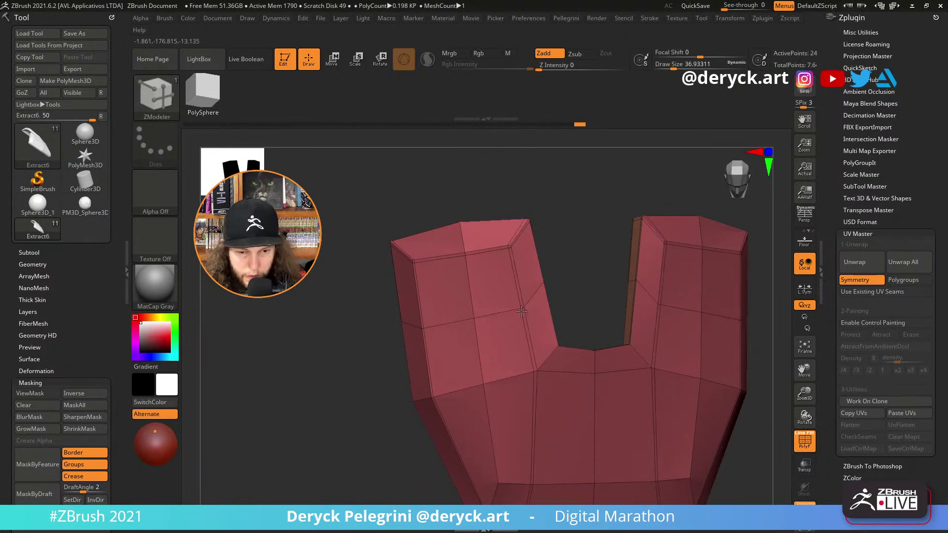
{"action": "key", "text": "d"}
{"action": "key", "text": "shift+f"}
{"action": "left_click_drag", "start_coordinate": [270, 369], "coordinate": [394, 416], "text": "alt"}
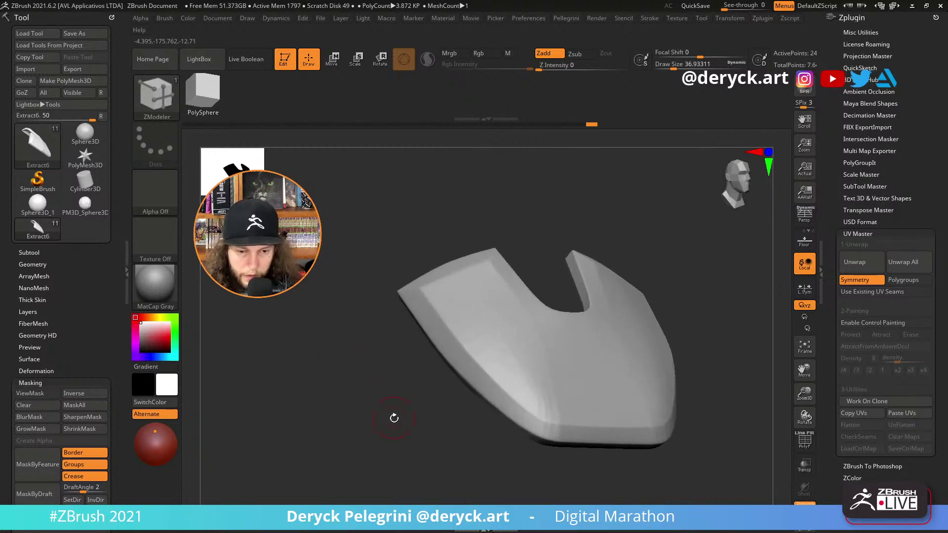
{"action": "key", "text": "shift+d"}
{"action": "key", "text": "shift+f"}
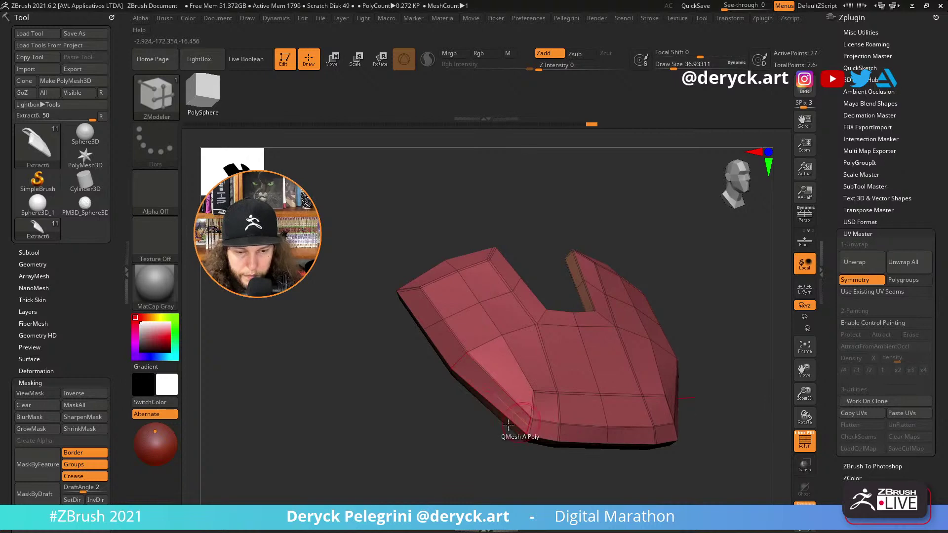
Compare the forehead plate's Dynamic Subdivision preview with its low-poly form, with and without the polyframe.
{"action": "key", "text": "shift+f"}
{"action": "key", "text": "f"}
{"action": "key", "text": "f"}
{"action": "key", "text": "shift+f"}
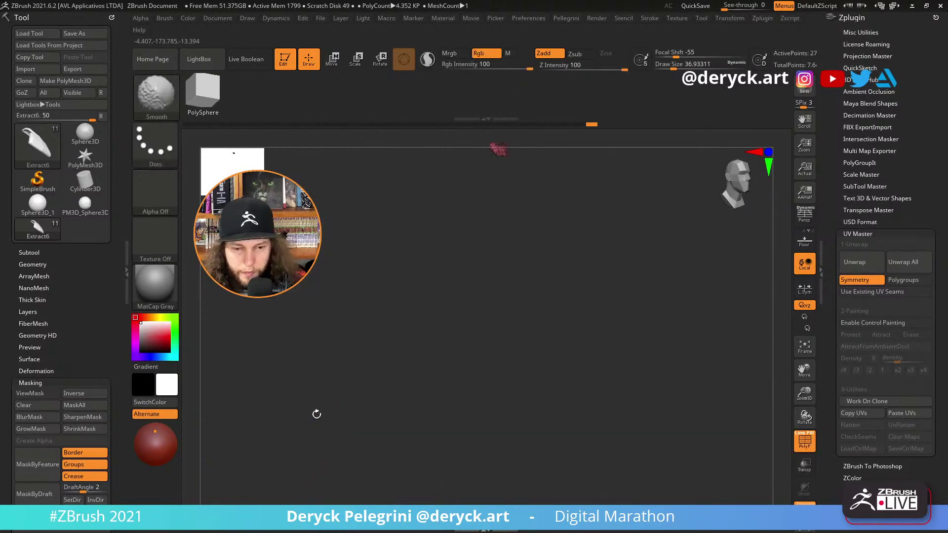
{"action": "key", "text": "f"}
{"action": "key", "text": "d"}
{"action": "key", "text": "shift+d"}
{"action": "key", "text": "shift+f"}
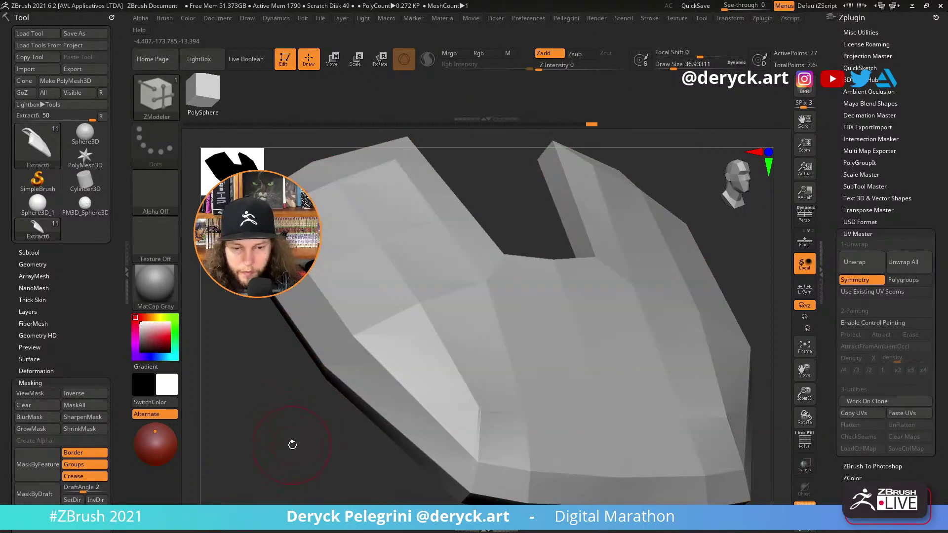
Undo the extra lengthwise edge loops on the forehead plate and restore its low-poly polyframe view.
{"action": "key", "text": "f"}
{"action": "left_click_drag", "start_coordinate": [271, 386], "coordinate": [324, 401]}
{"action": "key", "text": "shift+f"}
{"action": "key", "text": "d"}
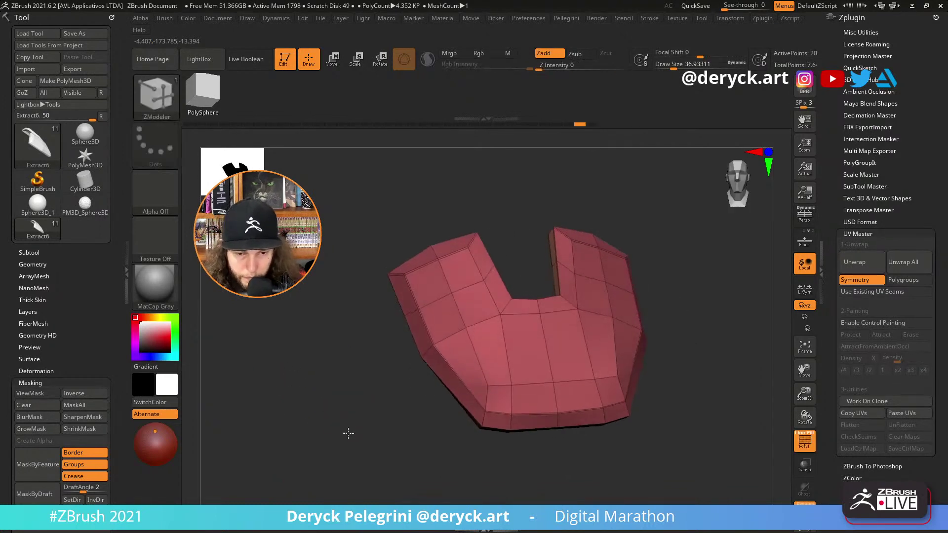
{"action": "key", "text": "f"}
{"action": "left_click_drag", "start_coordinate": [366, 442], "coordinate": [345, 396], "text": "alt"}
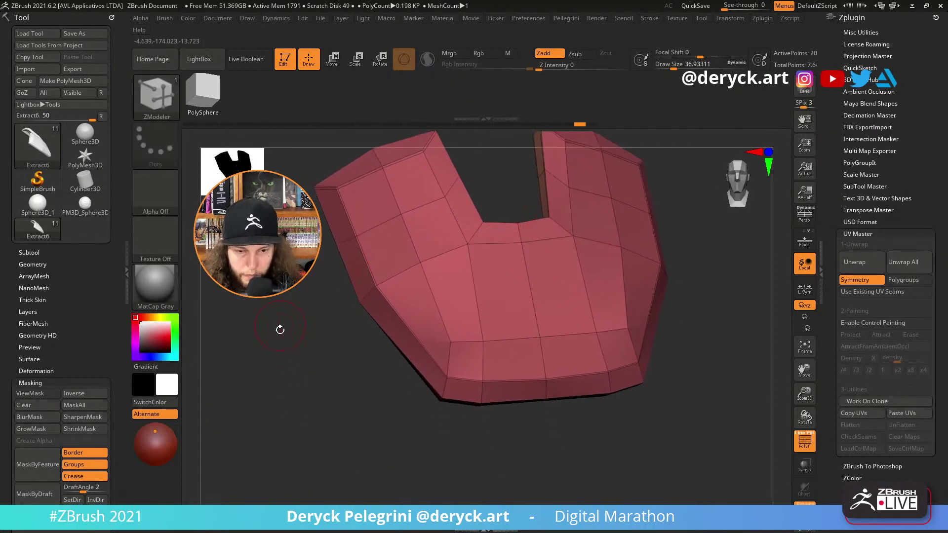
{"action": "key", "text": "shift+d"}
{"action": "left_click_drag", "start_coordinate": [264, 353], "coordinate": [286, 332]}
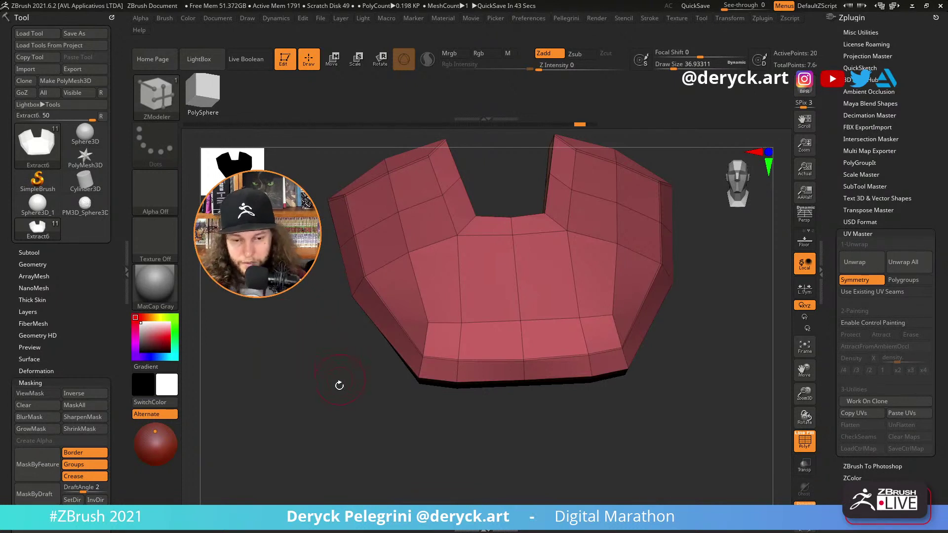
Insert a supporting edge loop around the forehead plate's outer face close to the rim edge.
{"action": "left_click_drag", "start_coordinate": [339, 385], "coordinate": [365, 416]}
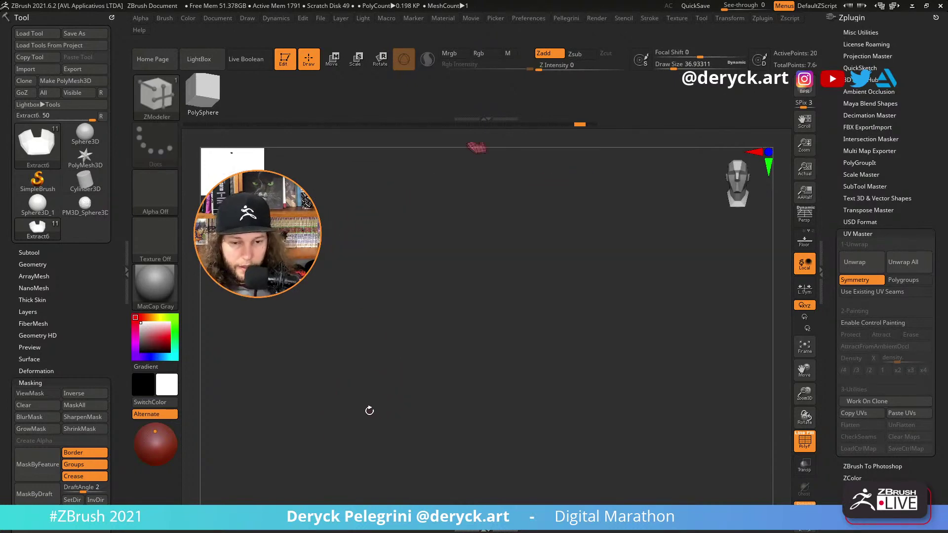
{"action": "key", "text": "f"}
{"action": "mouse_move", "coordinate": [269, 454]}
{"action": "left_mouse_down"}
{"action": "mouse_move", "coordinate": [268, 426]}
{"action": "mouse_move", "coordinate": [328, 417]}
{"action": "mouse_move", "coordinate": [307, 429]}
{"action": "mouse_move", "coordinate": [328, 432]}
{"action": "mouse_move", "coordinate": [318, 469]}
{"action": "mouse_move", "coordinate": [318, 462]}
{"action": "left_mouse_up"}
{"action": "key", "text": "f"}
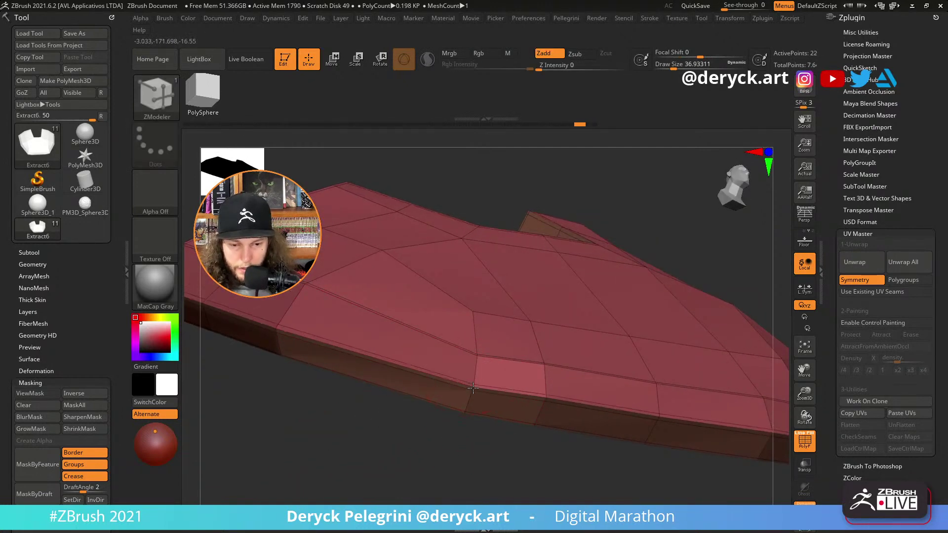
Review the smoothed forehead plate on the full helmet with the polyframe hidden, and isolate its low-poly version again.
{"action": "key", "text": "d"}
{"action": "key", "text": "shift+f"}
{"action": "left_click_drag", "start_coordinate": [364, 462], "coordinate": [366, 413]}
{"action": "key", "text": "alt+s"}
{"action": "left_click_drag", "start_coordinate": [260, 355], "coordinate": [561, 343]}
{"action": "left_click_drag", "start_coordinate": [321, 339], "coordinate": [315, 390]}
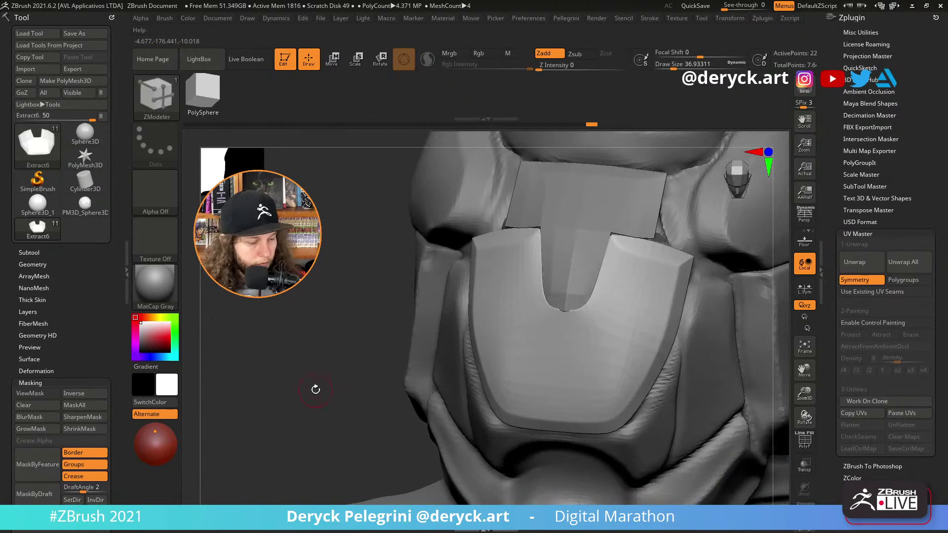
{"action": "key", "text": "shift+d"}
{"action": "key", "text": "alt+s"}
Insert a supporting edge loop across the base of both prongs, level with the bottom of the central notch.
{"action": "left_click_drag", "start_coordinate": [306, 349], "coordinate": [363, 346]}
{"action": "key", "text": "shift+f"}
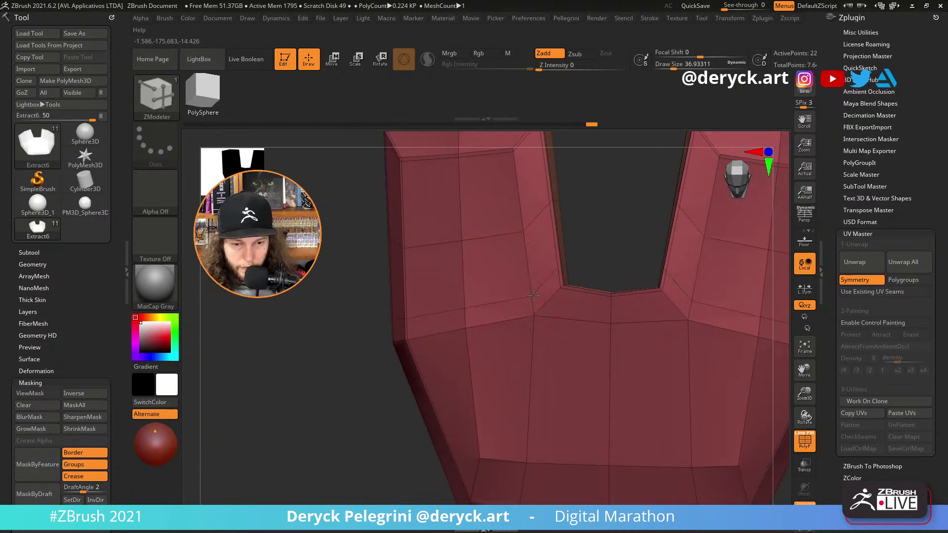
{"action": "left_click", "coordinate": [533, 312]}
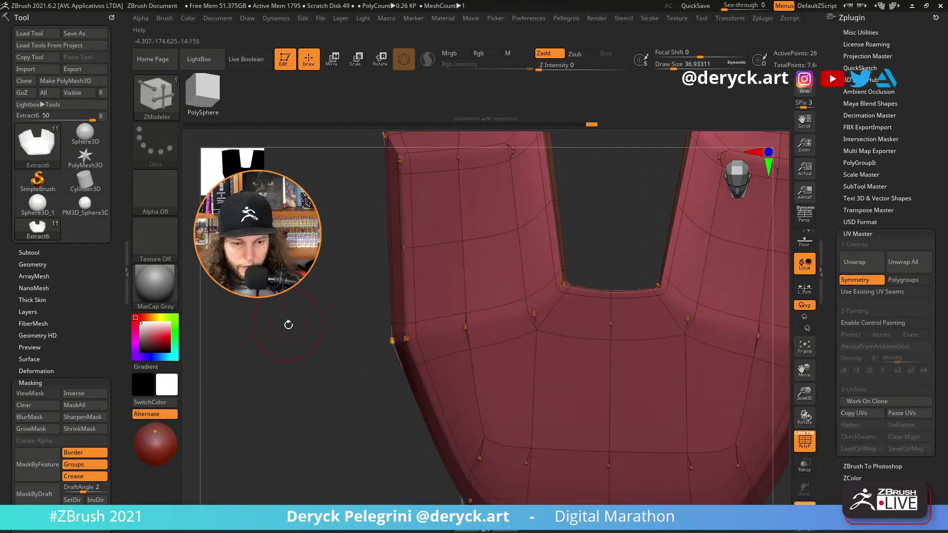
{"action": "key", "text": "ctrl+z"}
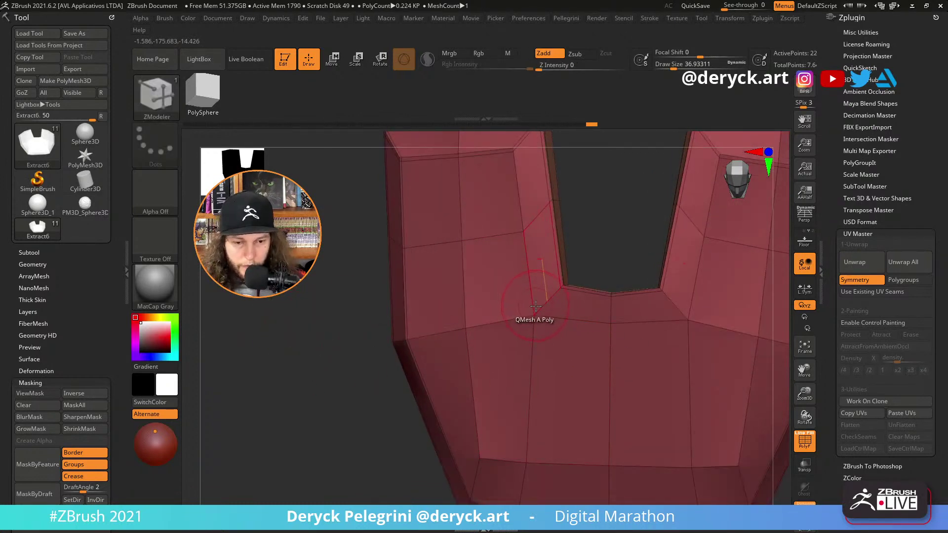
{"action": "left_click_drag", "start_coordinate": [249, 283], "coordinate": [249, 302]}
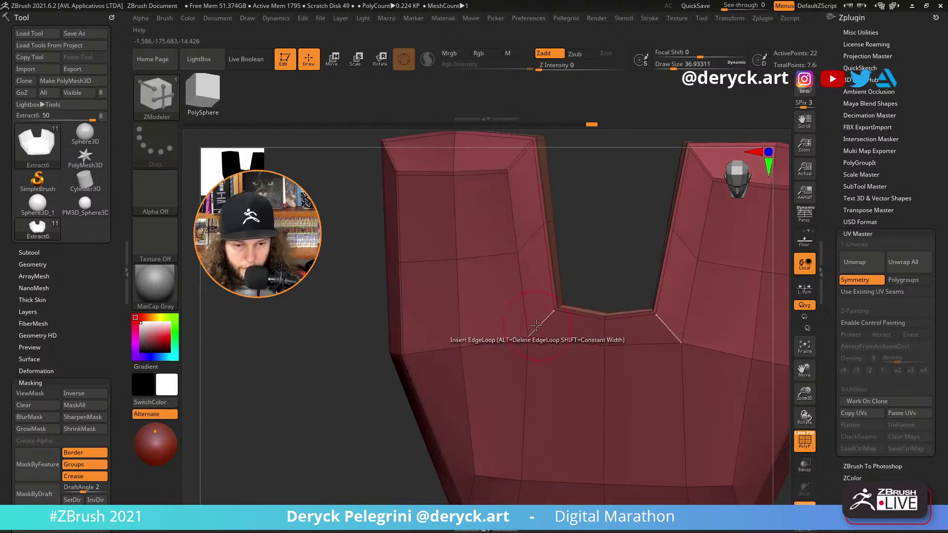
{"action": "left_click_drag", "start_coordinate": [528, 317], "coordinate": [531, 338]}
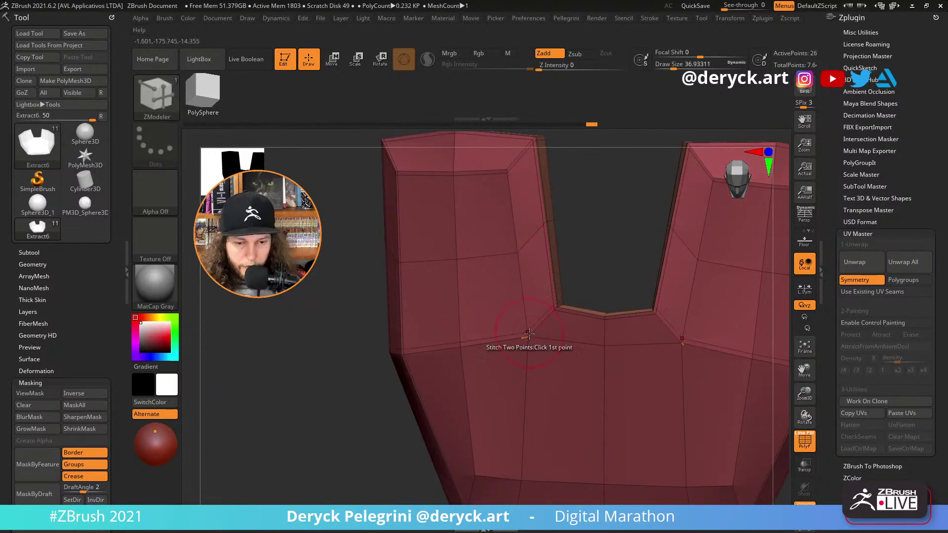
{"action": "left_click", "coordinate": [536, 334]}
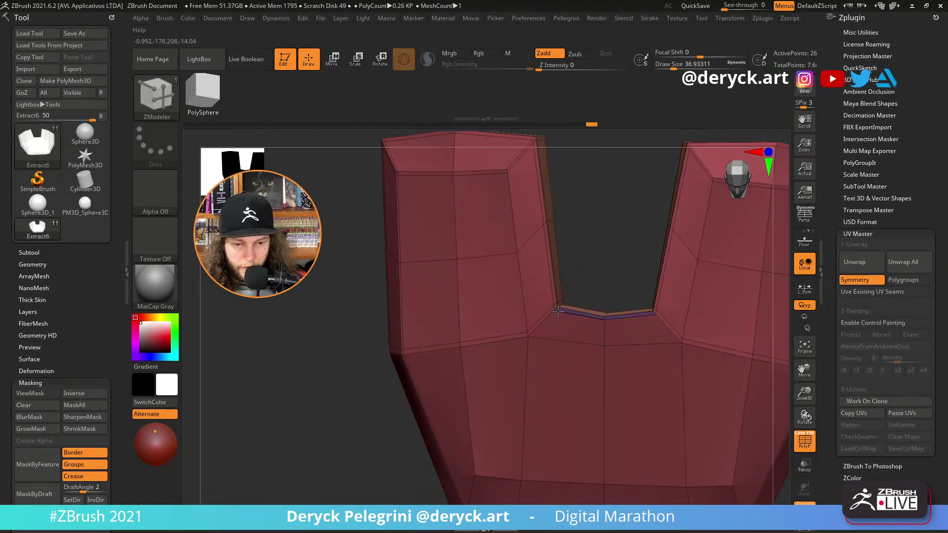
Check the forehead plate with Dynamic Subdivision on the full helmet and the polyframe hidden.
{"action": "key", "text": "d"}
{"action": "left_click_drag", "start_coordinate": [298, 338], "coordinate": [300, 277], "text": "alt"}
{"action": "key", "text": "ctrl+shift+s"}
{"action": "key", "text": "shift+f"}
{"action": "left_click_drag", "start_coordinate": [376, 212], "coordinate": [464, 275]}
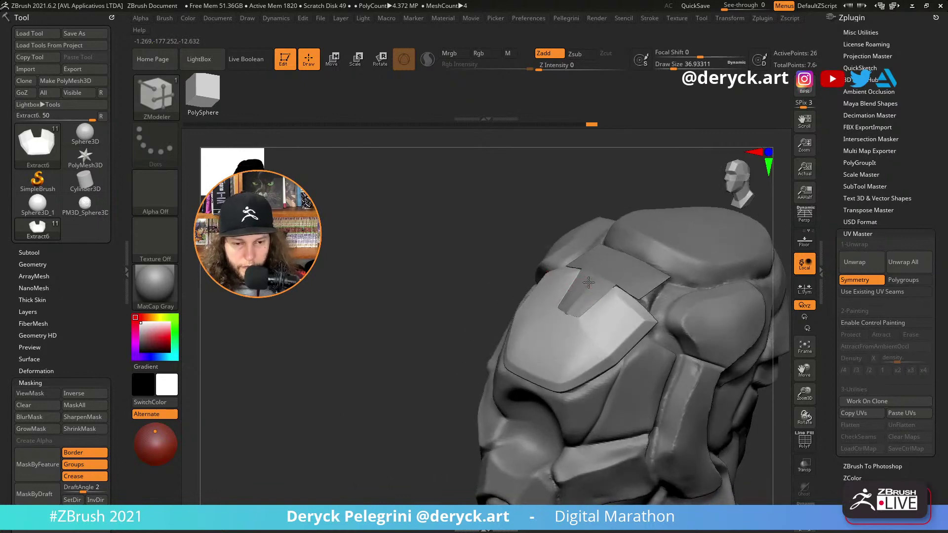
Select the T-shaped plate behind the forehead plate's notch and isolate it.
{"action": "left_click", "coordinate": [584, 282], "text": "alt"}
{"action": "key", "text": "ctrl+shift+s"}
{"action": "left_click_drag", "start_coordinate": [390, 292], "coordinate": [320, 318], "text": "alt"}
Try Panel Loops on the T-shaped plate with the existing settings.
{"action": "key", "text": "space"}
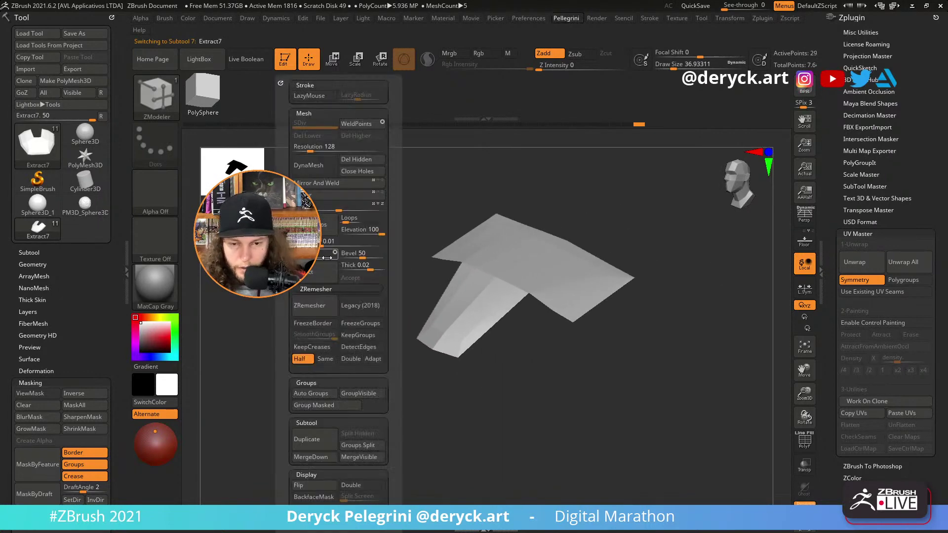
{"action": "left_click", "coordinate": [314, 228]}
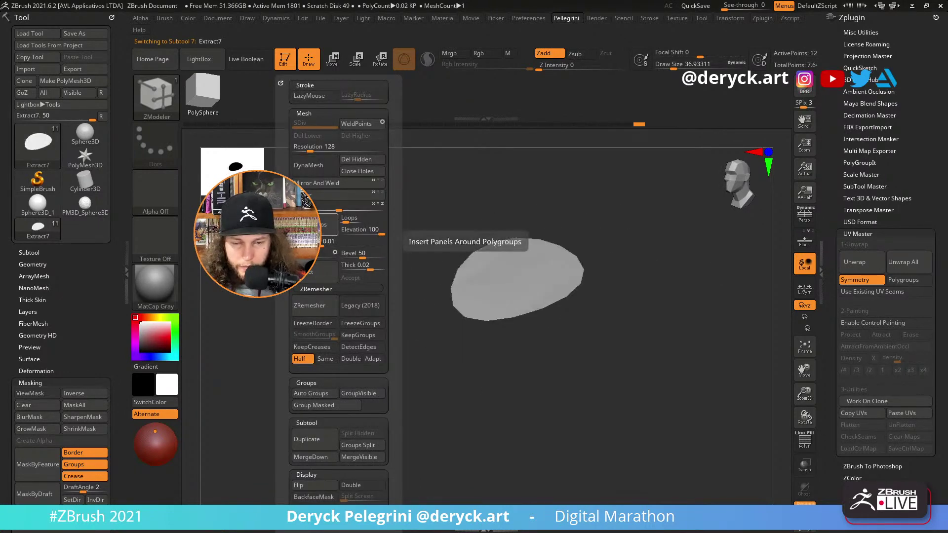
{"action": "key", "text": "ctrl+z"}
Thicken the T-shaped plate inward with Panel Loops, using 1 loop, Elevation -100, Thickness 0.5, Bevel 0 and Polish 0.
{"action": "key", "text": "space"}
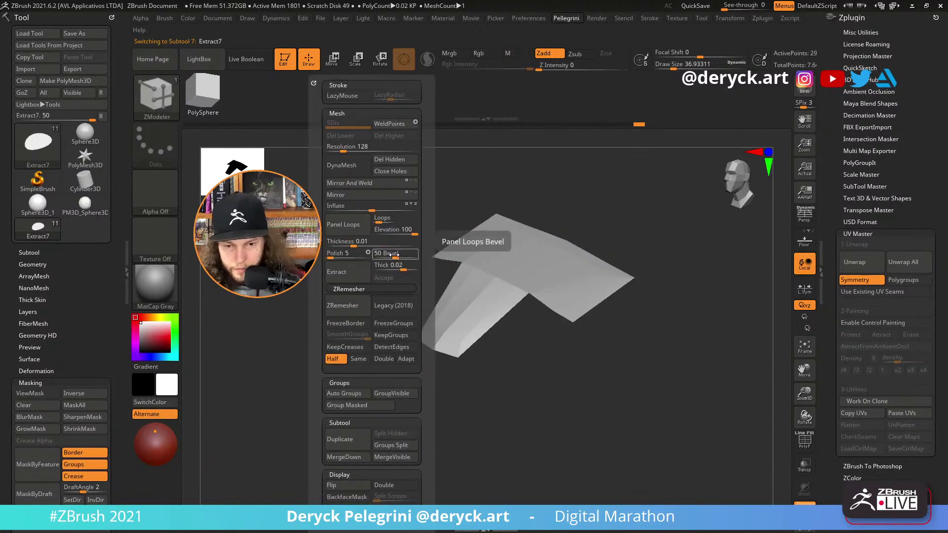
{"action": "left_click_drag", "start_coordinate": [387, 255], "coordinate": [320, 256]}
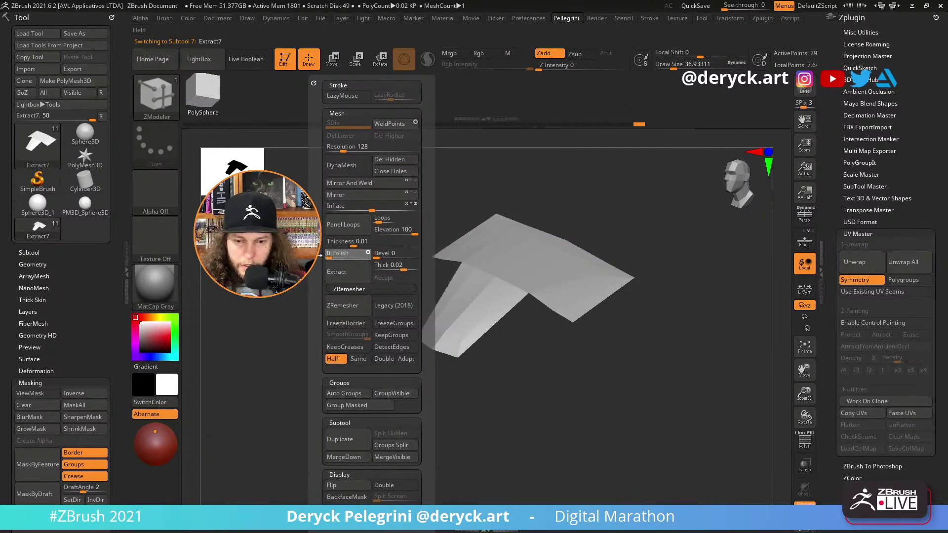
{"action": "left_click", "coordinate": [360, 242]}
{"action": "type", "text": "0.0"}
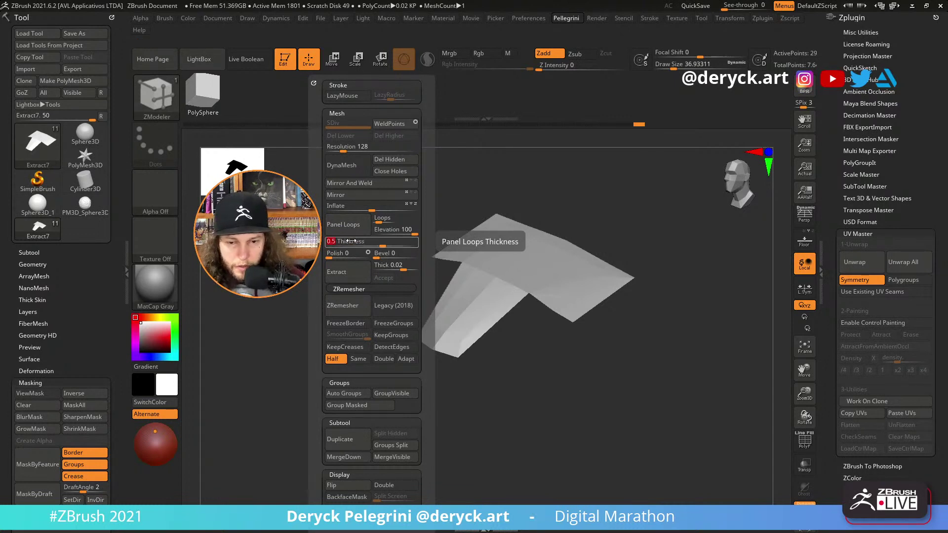
{"action": "left_click", "coordinate": [393, 230]}
{"action": "type", "text": "-100"}
{"action": "left_click", "coordinate": [384, 218]}
{"action": "type", "text": "1"}
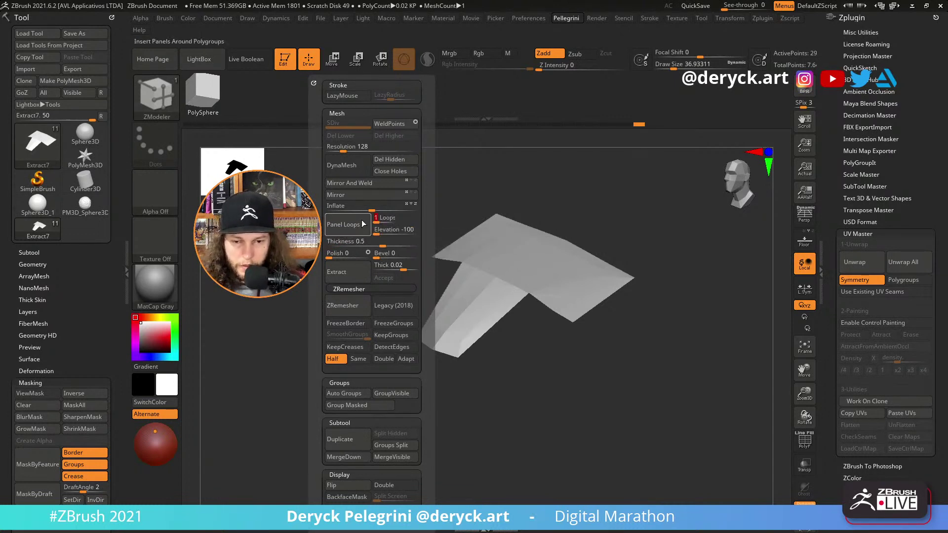
{"action": "left_click", "coordinate": [363, 224]}
Examine the thickened T-shaped plate's fit on the helmet, and isolate it with its polyframe shown.
{"action": "right_click_drag", "start_coordinate": [349, 263], "coordinate": [328, 258], "text": "shift"}
{"action": "left_click_drag", "start_coordinate": [778, 336], "coordinate": [604, 324]}
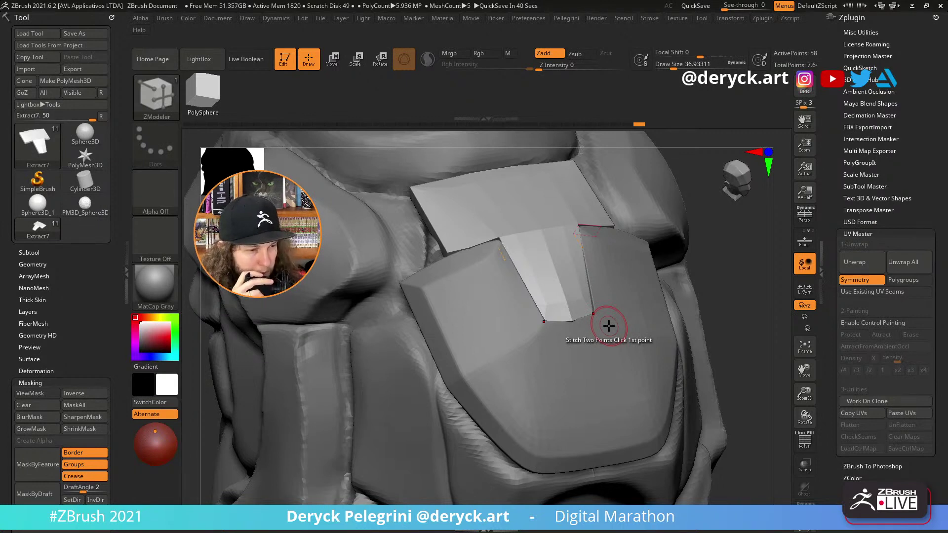
{"action": "key", "text": "alt+s"}
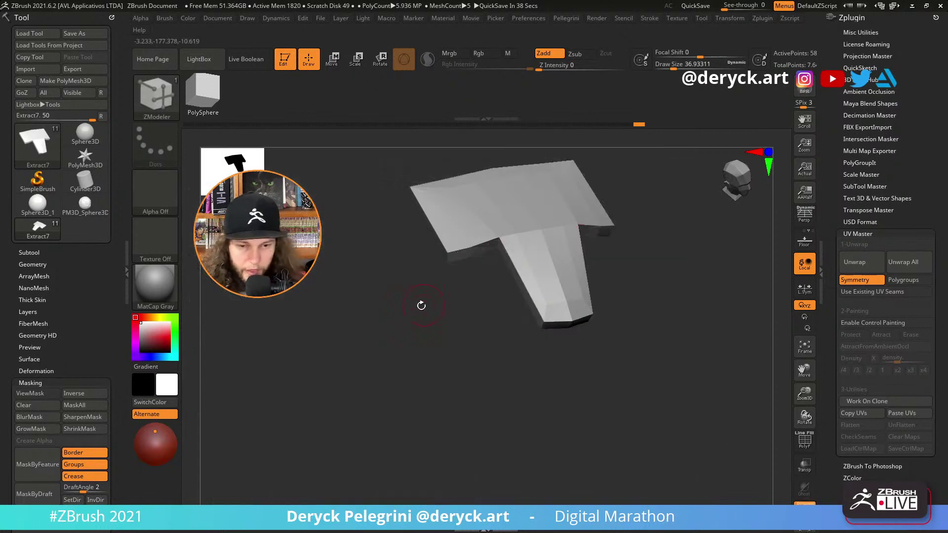
{"action": "key", "text": "shift+f"}
{"action": "left_click_drag", "start_coordinate": [446, 355], "coordinate": [395, 368]}
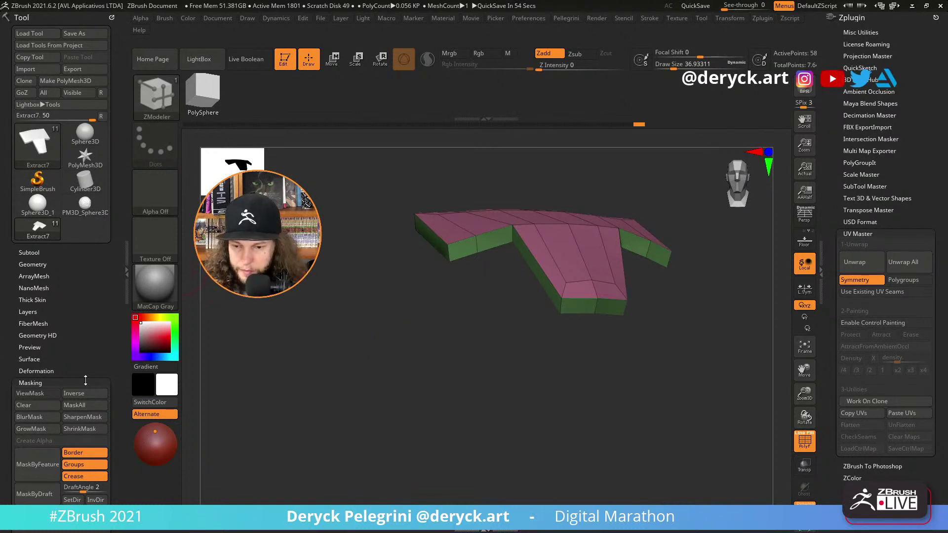
{"action": "left_click", "coordinate": [30, 383]}
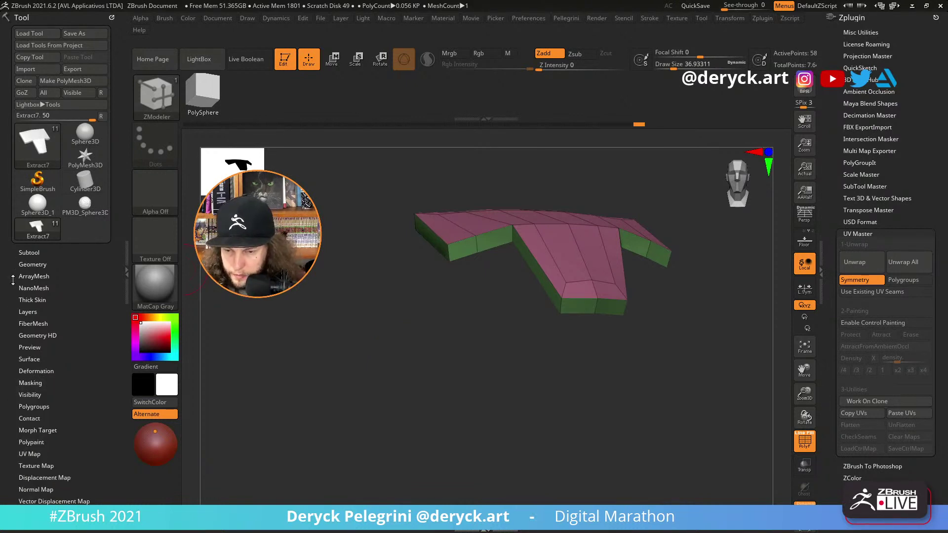
{"action": "mouse_move", "coordinate": [237, 335]}
{"action": "left_mouse_down"}
{"action": "mouse_move", "coordinate": [405, 374]}
{"action": "mouse_move", "coordinate": [405, 390]}
{"action": "mouse_move", "coordinate": [491, 336]}
{"action": "mouse_move", "coordinate": [439, 335]}
{"action": "mouse_move", "coordinate": [406, 372]}
{"action": "mouse_move", "coordinate": [398, 344]}
{"action": "mouse_move", "coordinate": [374, 388]}
{"action": "mouse_move", "coordinate": [451, 375]}
{"action": "mouse_move", "coordinate": [431, 350]}
{"action": "left_mouse_up"}
{"action": "key", "text": "shift+f"}
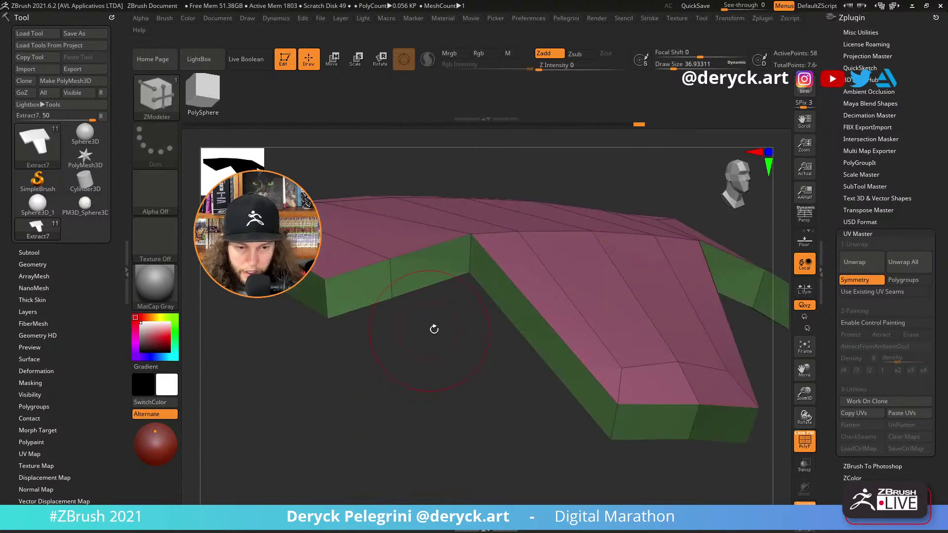
Crease the inner corner edge where the T-shaped plate's stem meets its crossbar with ZModeler, and turn on Dynamic Subdivision.
{"action": "key", "text": "space"}
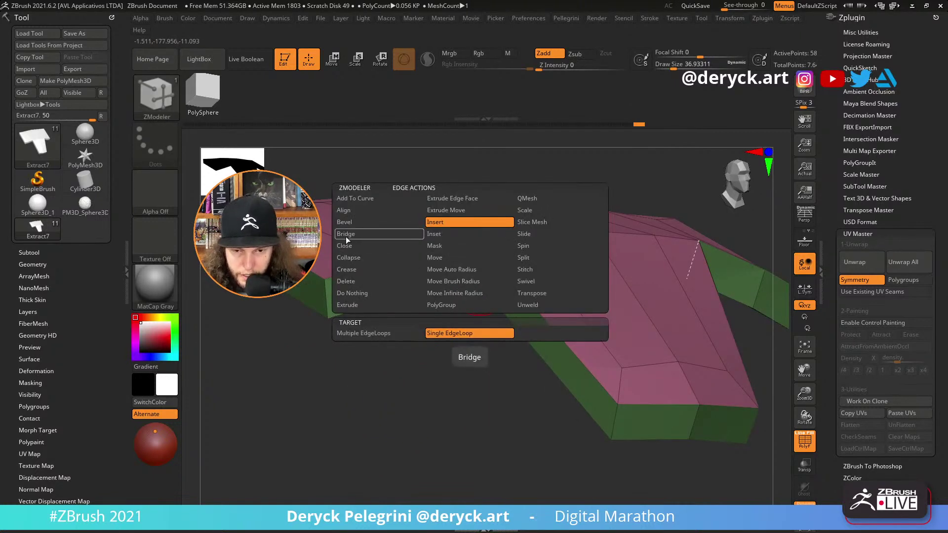
{"action": "left_click", "coordinate": [358, 271]}
{"action": "left_click", "coordinate": [470, 260]}
{"action": "key", "text": "d"}
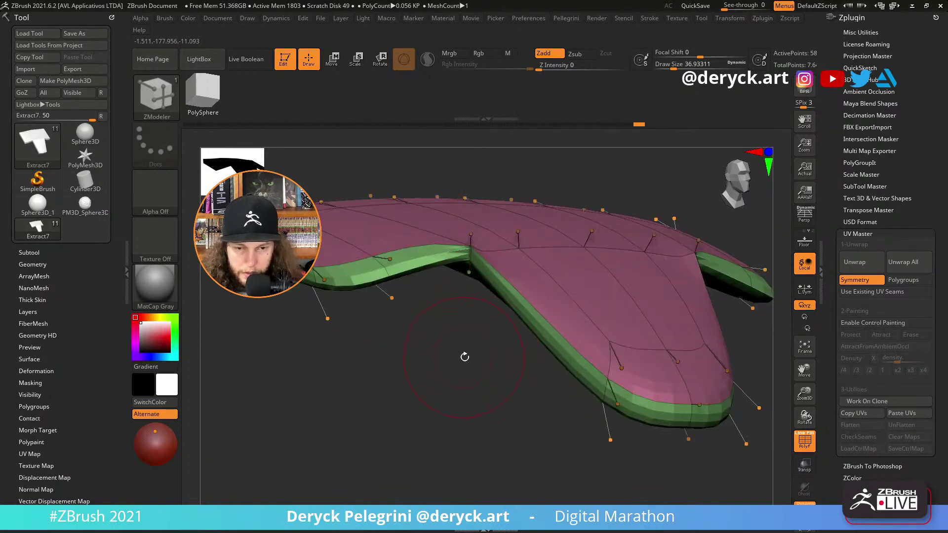
Compare the T-shaped plate with and without Dynamic Subdivision and its polyframe to judge the smoothed outline.
{"action": "key", "text": "shift+d"}
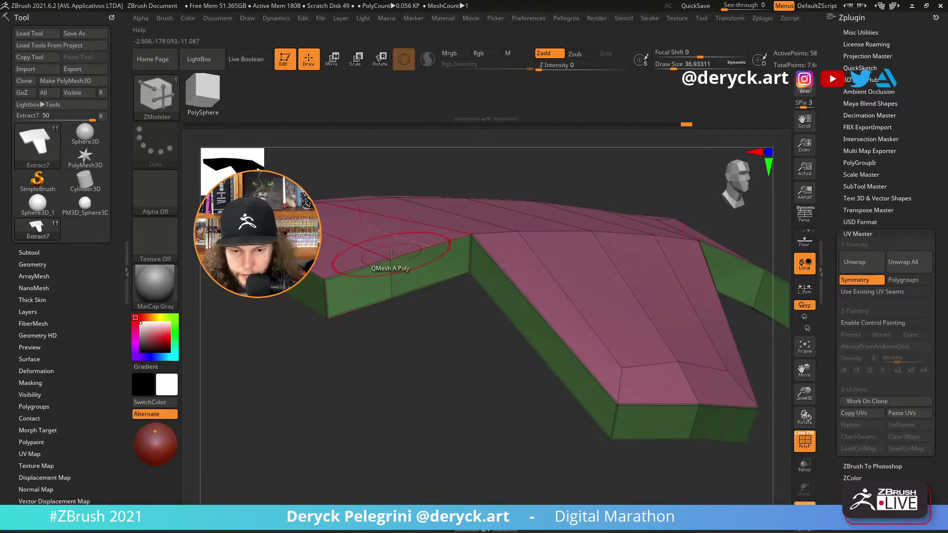
{"action": "left_click_drag", "start_coordinate": [444, 368], "coordinate": [416, 388]}
{"action": "left_click_drag", "start_coordinate": [290, 349], "coordinate": [313, 334]}
{"action": "key", "text": "d"}
{"action": "key", "text": "shift+f"}
{"action": "key", "text": "shift+f"}
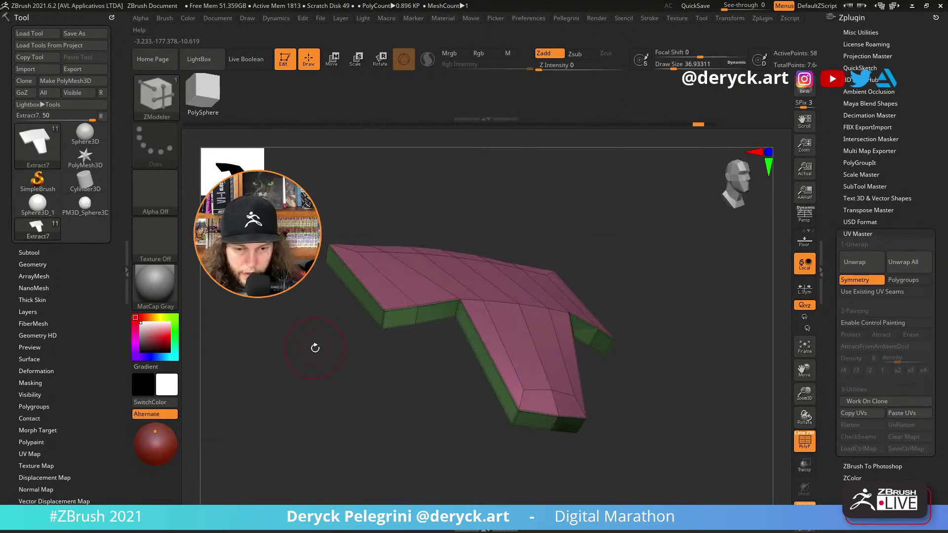
Crease the T-shaped plate's polygroup borders with Crease PG and preview the result in Dynamic Subdivision.
{"action": "key", "text": "shift+d"}
{"action": "left_click", "coordinate": [27, 265]}
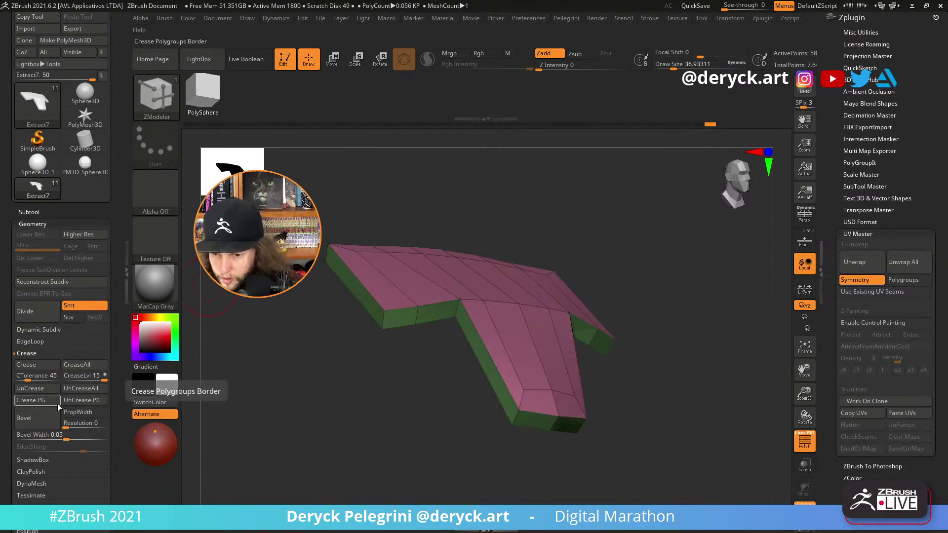
{"action": "key", "text": "ctrl+d"}
{"action": "key", "text": "shift+f"}
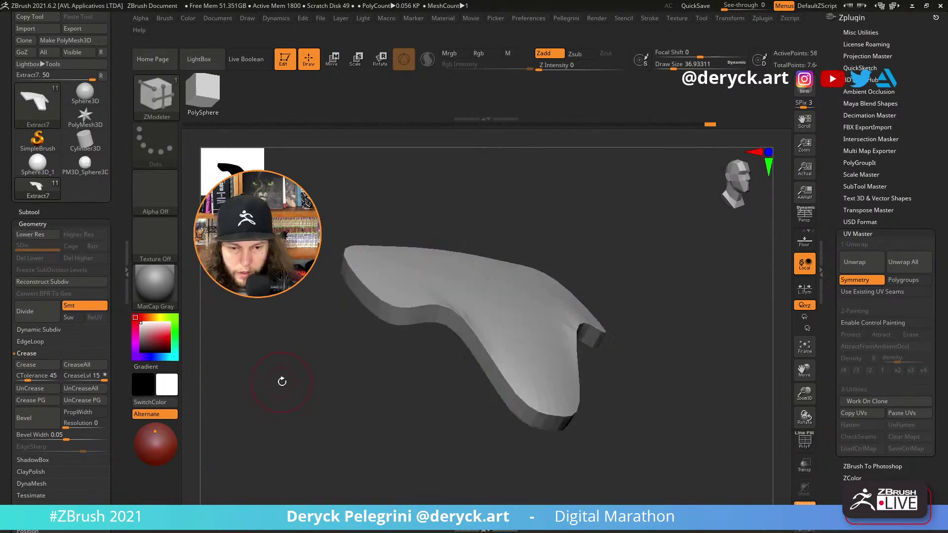
{"action": "left_click_drag", "start_coordinate": [322, 378], "coordinate": [352, 376]}
{"action": "key", "text": "shift+d"}
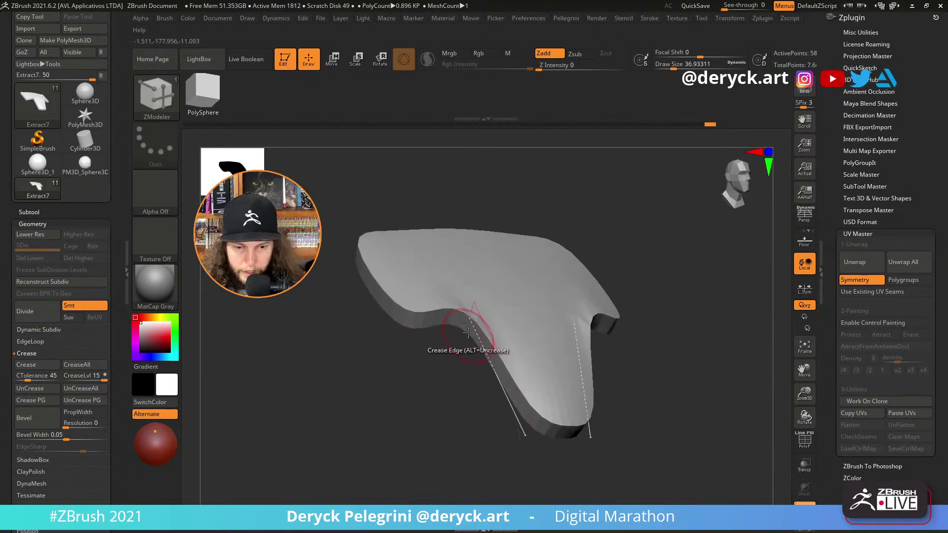
Set the ZModeler edge action to Insert and add supporting edge loops near the crossbar's lower edge and outer corners.
{"action": "key", "text": "shift+d"}
{"action": "key", "text": "shift+f"}
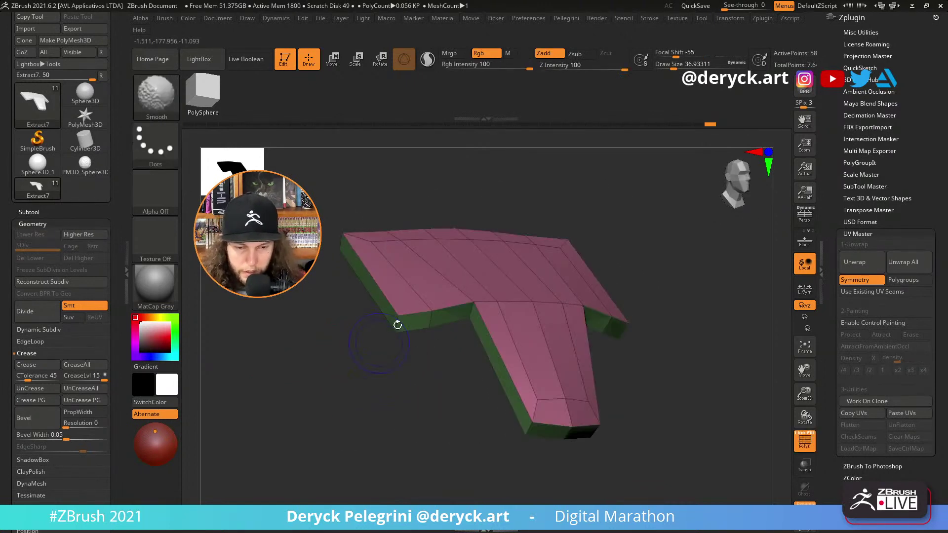
{"action": "key", "text": "shift+f"}
{"action": "key", "text": "shift+f"}
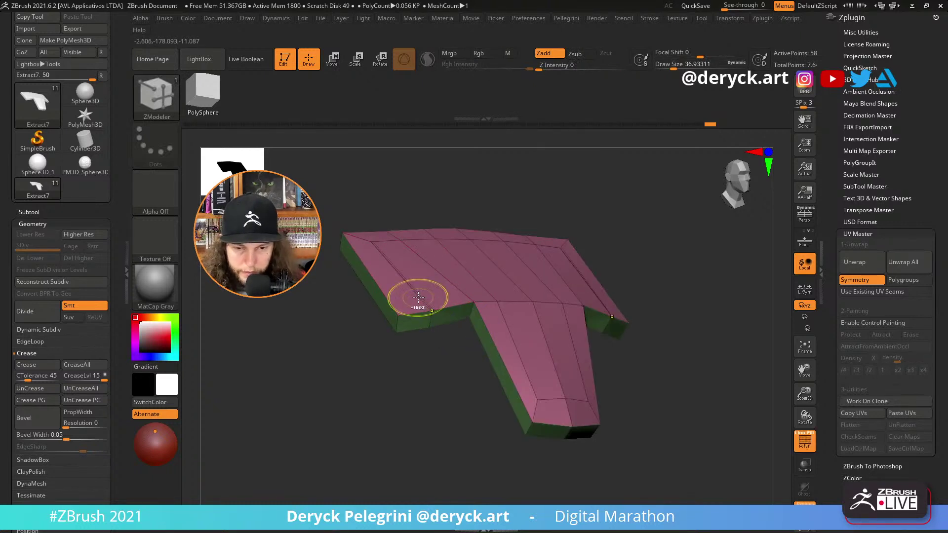
{"action": "key", "text": "space"}
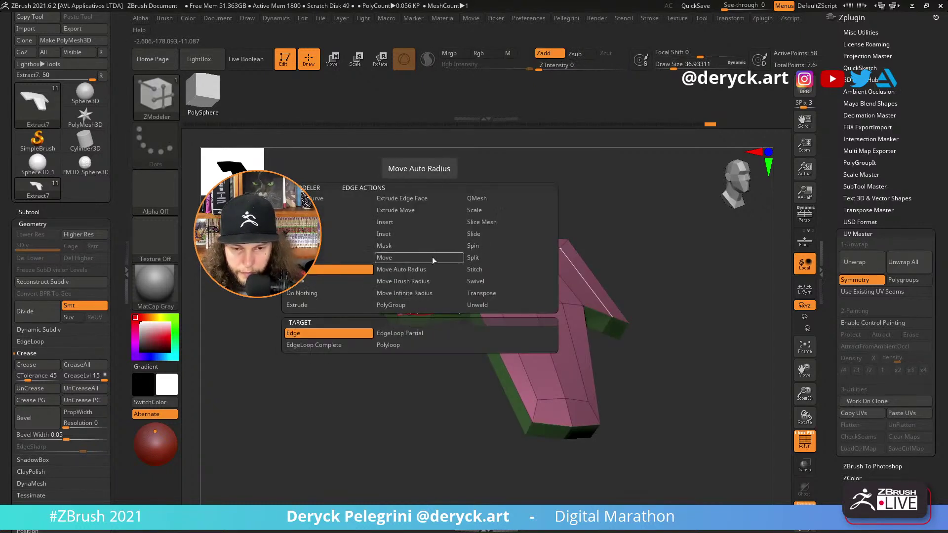
{"action": "left_click", "coordinate": [398, 224]}
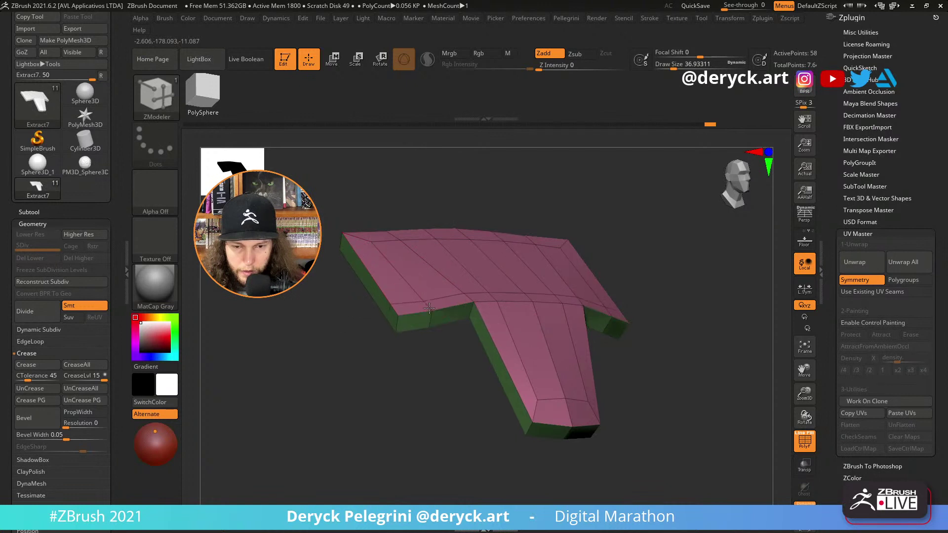
{"action": "left_click", "coordinate": [440, 321]}
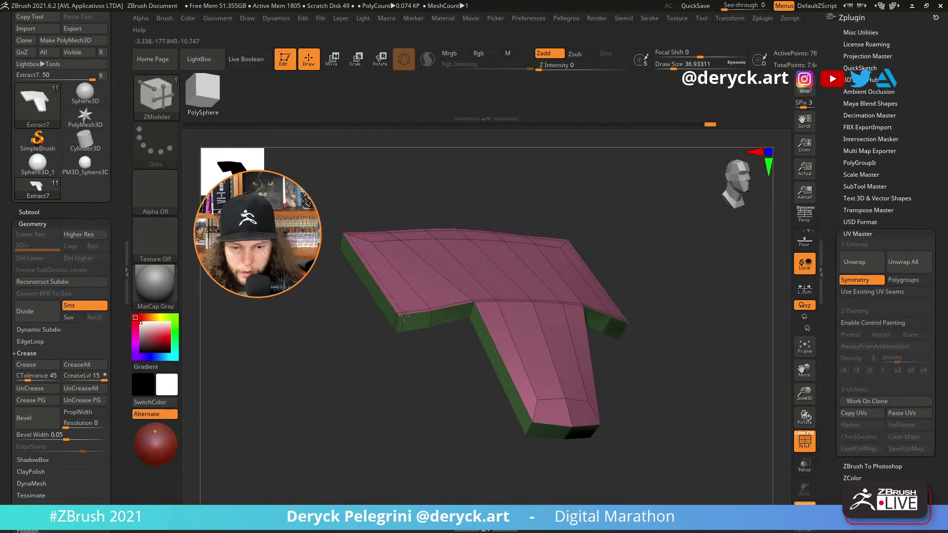
{"action": "key", "text": "d"}
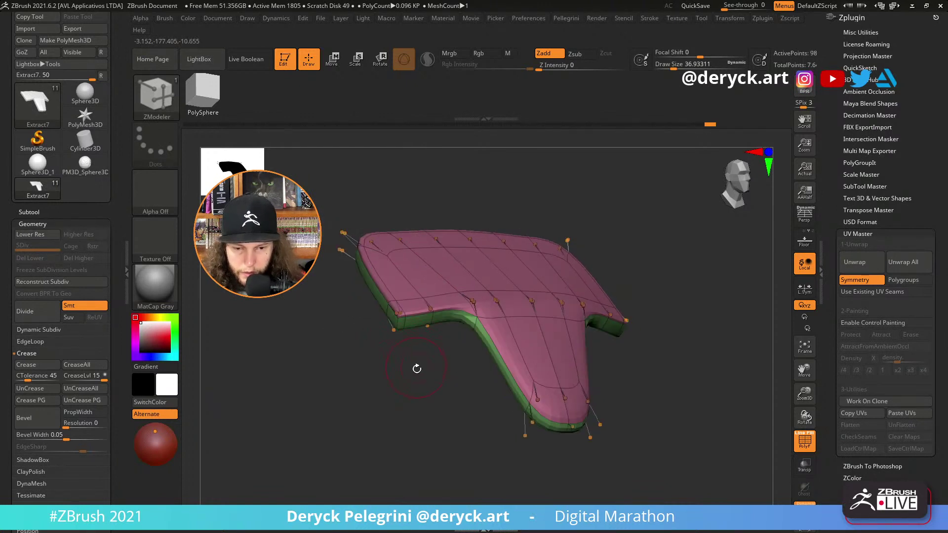
{"action": "left_click_drag", "start_coordinate": [424, 379], "coordinate": [494, 391]}
Insert supporting edge loops along the plate's side wall and across the stem just below the crossbar.
{"action": "key", "text": "shift+d"}
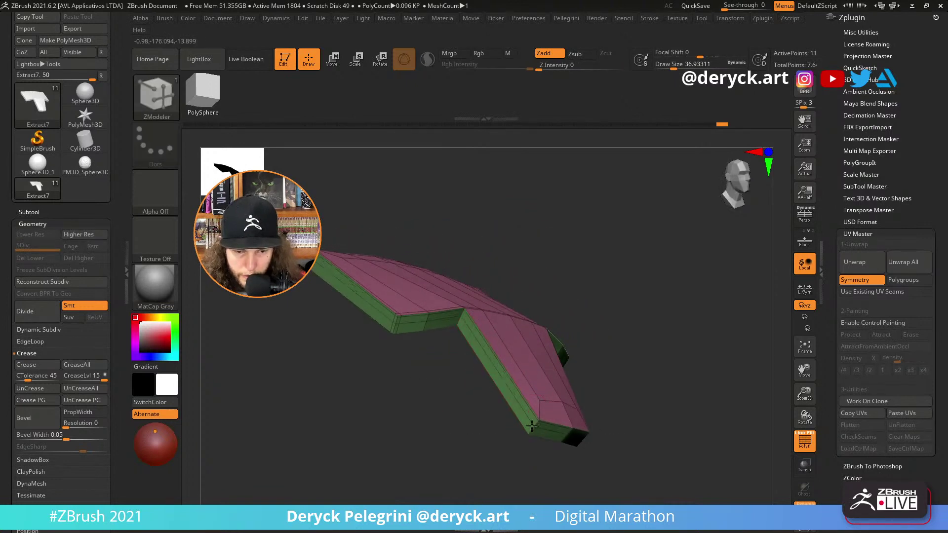
{"action": "key", "text": "ctrl+d"}
{"action": "left_click_drag", "start_coordinate": [470, 432], "coordinate": [493, 341]}
{"action": "key", "text": "shift+d"}
{"action": "left_click", "coordinate": [521, 301]}
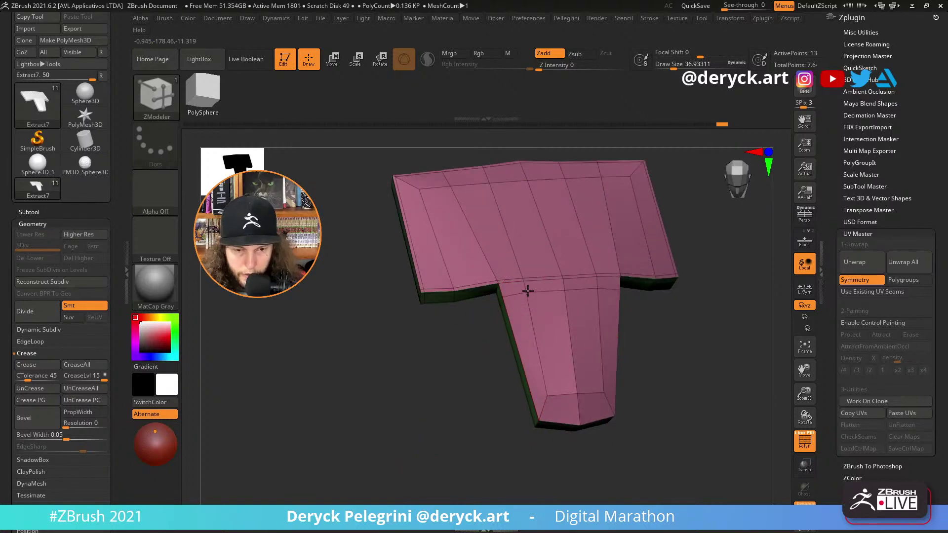
Insert another supporting edge loop in the plate's crossbar and check its smoothing with Dynamic Subdivision.
{"action": "key", "text": "ctrl+d"}
{"action": "left_click_drag", "start_coordinate": [378, 332], "coordinate": [395, 276]}
{"action": "key", "text": "shift+d"}
{"action": "left_click", "coordinate": [472, 265]}
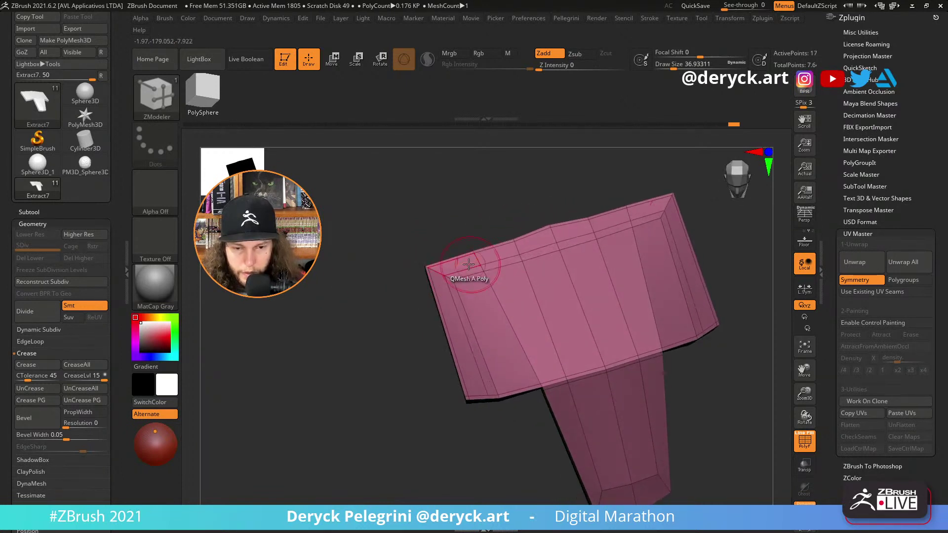
{"action": "left_click_drag", "start_coordinate": [412, 250], "coordinate": [373, 225]}
{"action": "key", "text": "d"}
{"action": "left_click_drag", "start_coordinate": [349, 303], "coordinate": [466, 219]}
{"action": "key", "text": "shift+d"}
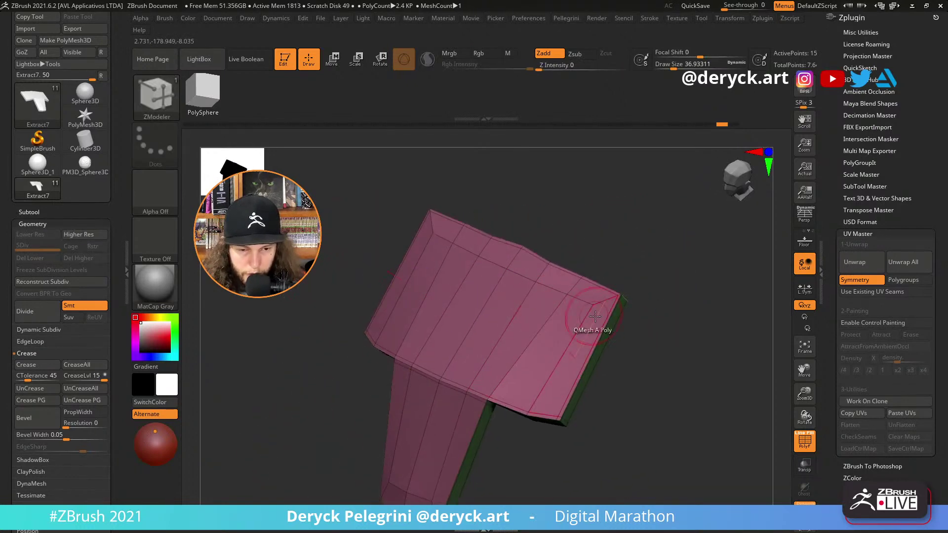
Straighten the crossbar's upper edge with the Move brush and check it with Dynamic Subdivision.
{"action": "mouse_move", "coordinate": [366, 220]}
{"action": "left_mouse_down"}
{"action": "mouse_move", "coordinate": [360, 186]}
{"action": "mouse_move", "coordinate": [355, 206]}
{"action": "mouse_move", "coordinate": [398, 205]}
{"action": "mouse_move", "coordinate": [489, 252]}
{"action": "mouse_move", "coordinate": [476, 229]}
{"action": "mouse_move", "coordinate": [464, 236]}
{"action": "left_mouse_up"}
{"action": "key", "text": "b"}
{"action": "key", "text": "m"}
{"action": "key", "text": "v"}
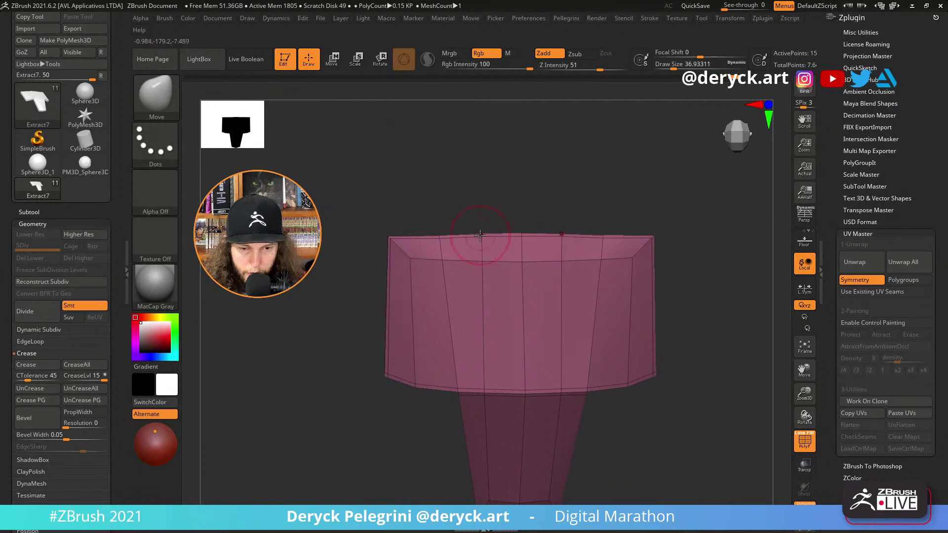
{"action": "key", "text": "ctrl+d"}
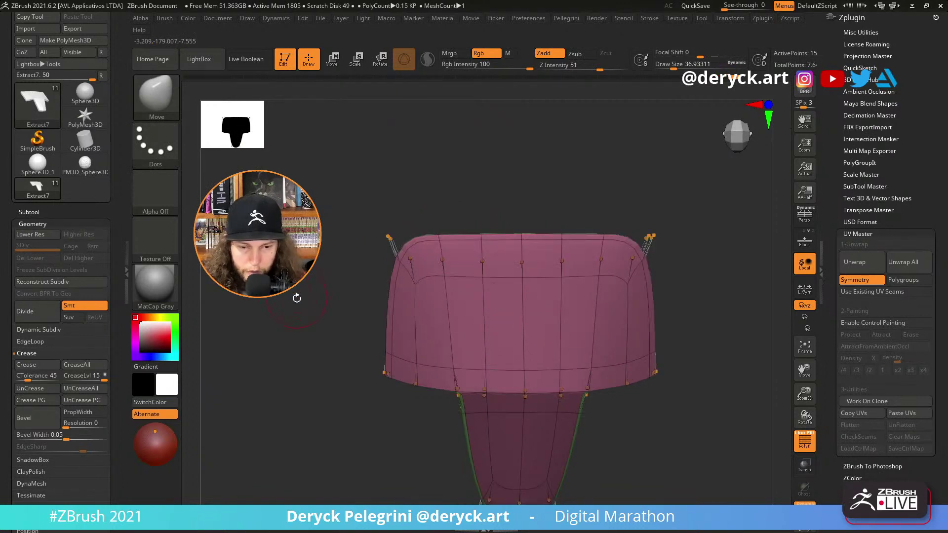
{"action": "left_click_drag", "start_coordinate": [306, 301], "coordinate": [364, 271]}
{"action": "key", "text": "shift+d"}
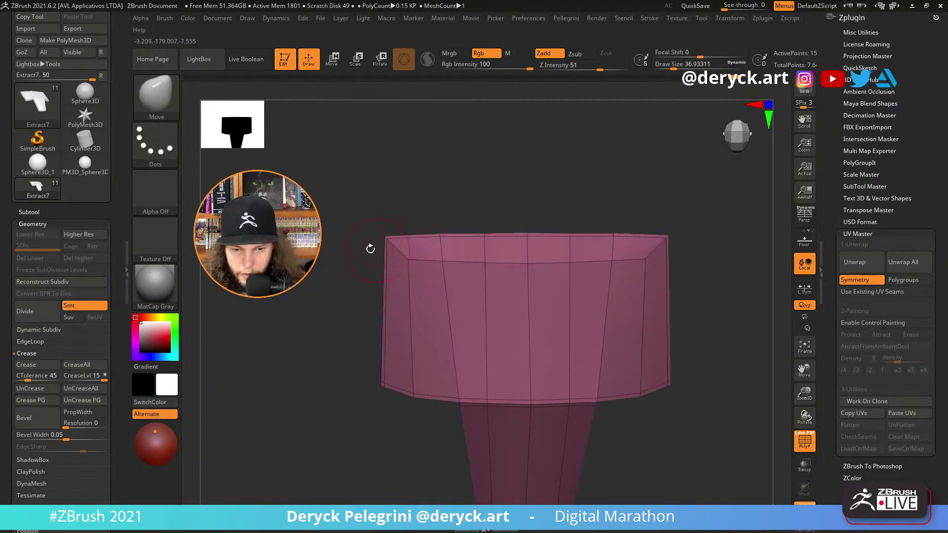
Insert supporting edge loops near the crossbar's two ends with ZModeler, undoing the misplaced loop along its upper edge.
{"action": "key", "text": "b"}
{"action": "key", "text": "z"}
{"action": "key", "text": "m"}
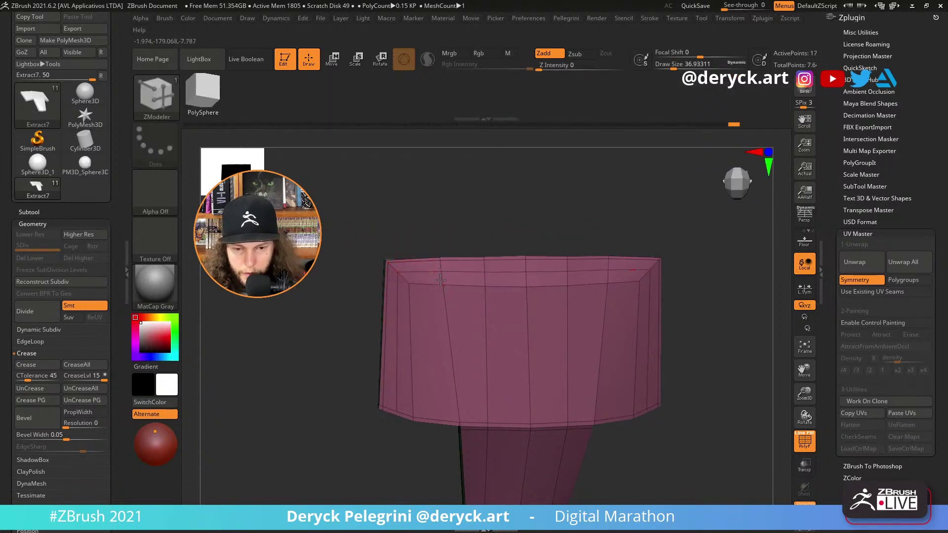
{"action": "left_click", "coordinate": [398, 264]}
{"action": "key", "text": "ctrl+z"}
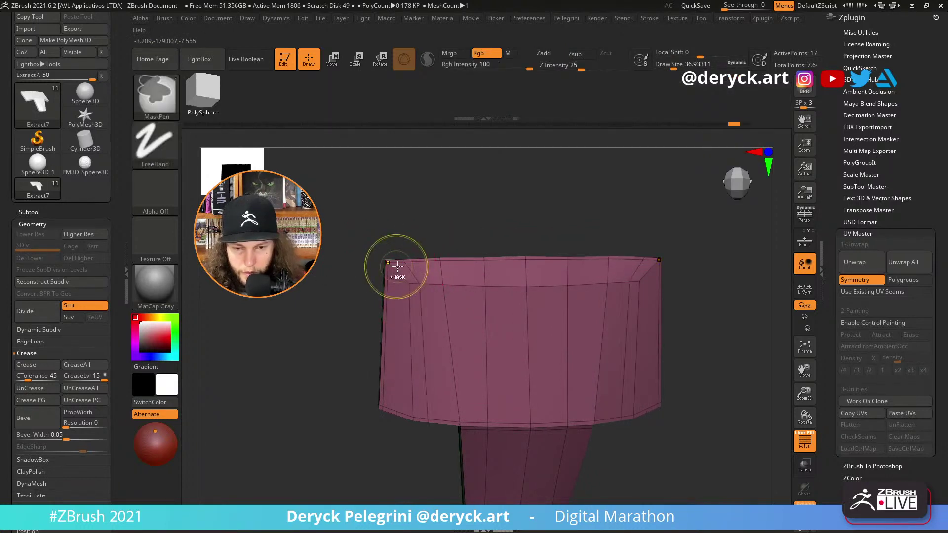
{"action": "left_click", "coordinate": [399, 264]}
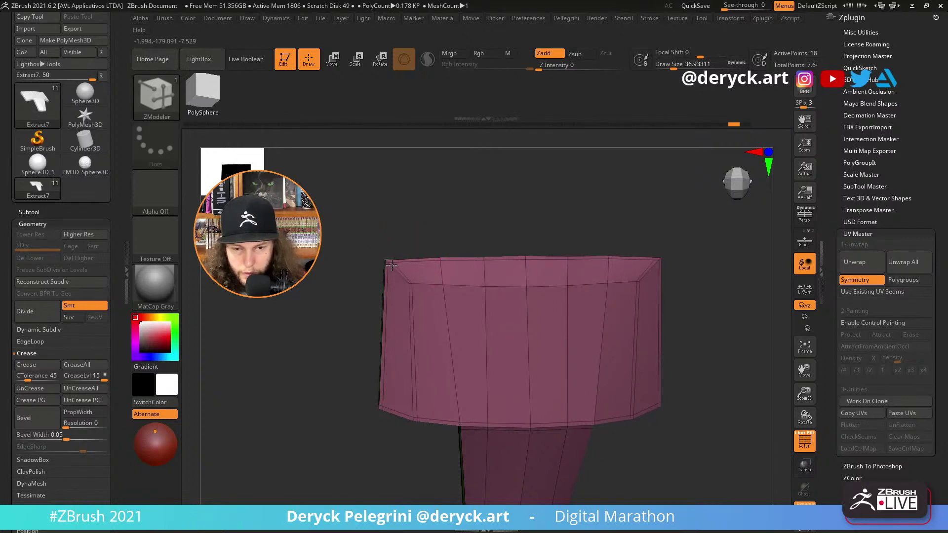
Examine the T-shaped plate with Dynamic Subdivision, polyframe and the other subtools switched on and off.
{"action": "key", "text": "ctrl+d"}
{"action": "left_click_drag", "start_coordinate": [310, 275], "coordinate": [334, 218], "text": "alt"}
{"action": "key", "text": "shift+f"}
{"action": "key", "text": "alt+s"}
{"action": "key", "text": "shift+d"}
{"action": "key", "text": "alt+s"}
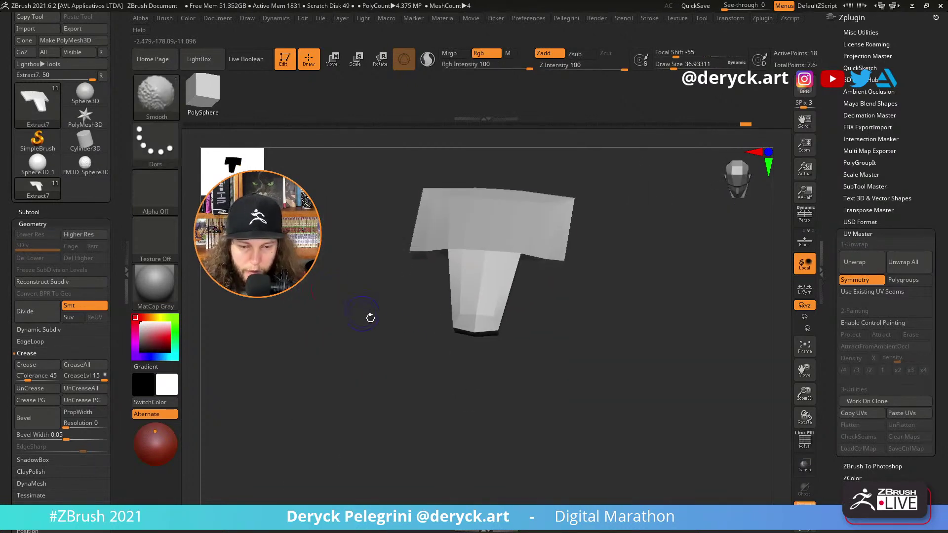
{"action": "key", "text": "shift+f"}
{"action": "left_click_drag", "start_coordinate": [388, 364], "coordinate": [472, 391]}
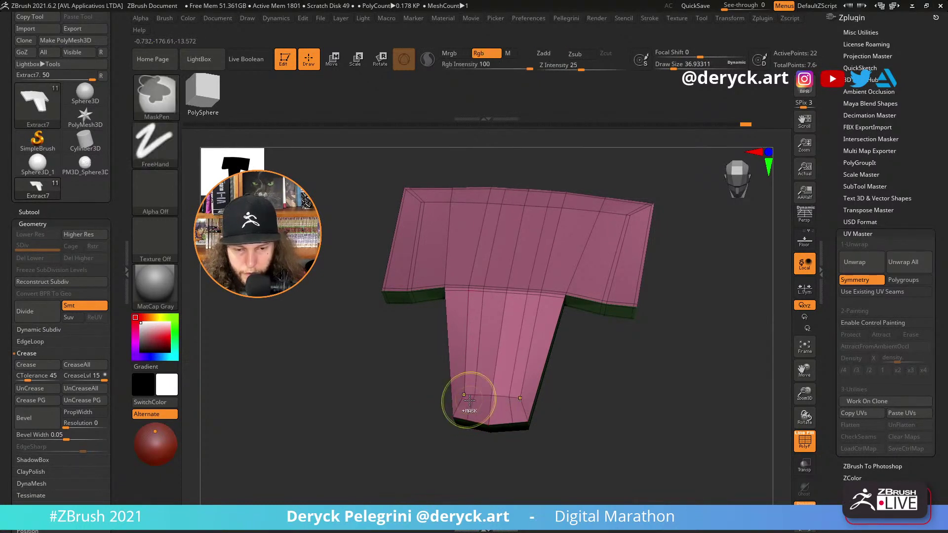
Insert supporting edge loops along both sides of the stem and one loop across its middle.
{"action": "left_click", "coordinate": [467, 395]}
{"action": "mouse_move", "coordinate": [393, 419]}
{"action": "left_mouse_down"}
{"action": "mouse_move", "coordinate": [393, 444]}
{"action": "mouse_move", "coordinate": [400, 430]}
{"action": "left_mouse_up"}
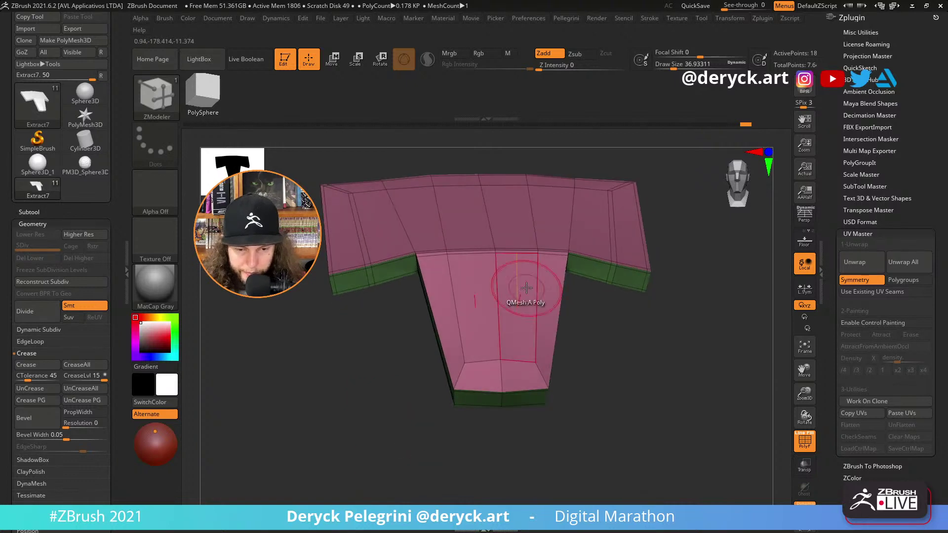
{"action": "left_click", "coordinate": [484, 362]}
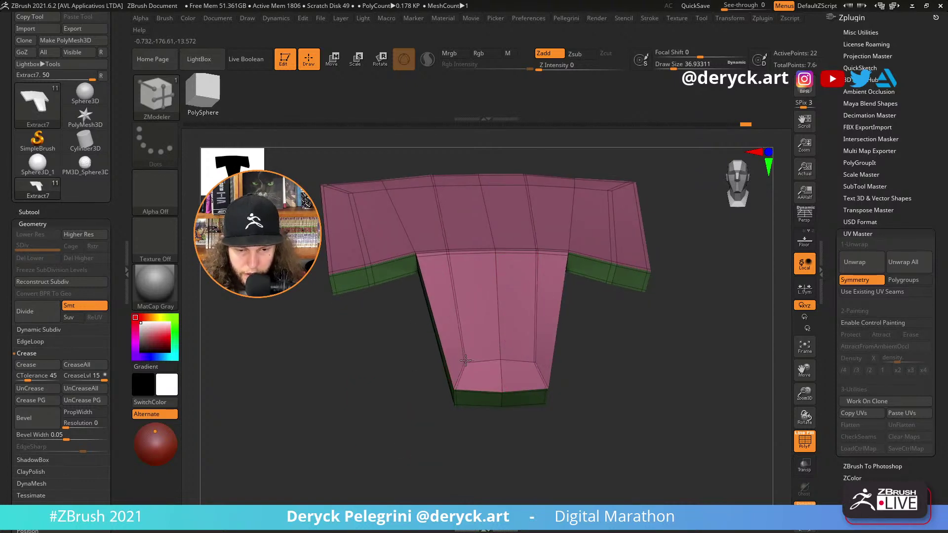
{"action": "left_click_drag", "start_coordinate": [348, 413], "coordinate": [489, 209]}
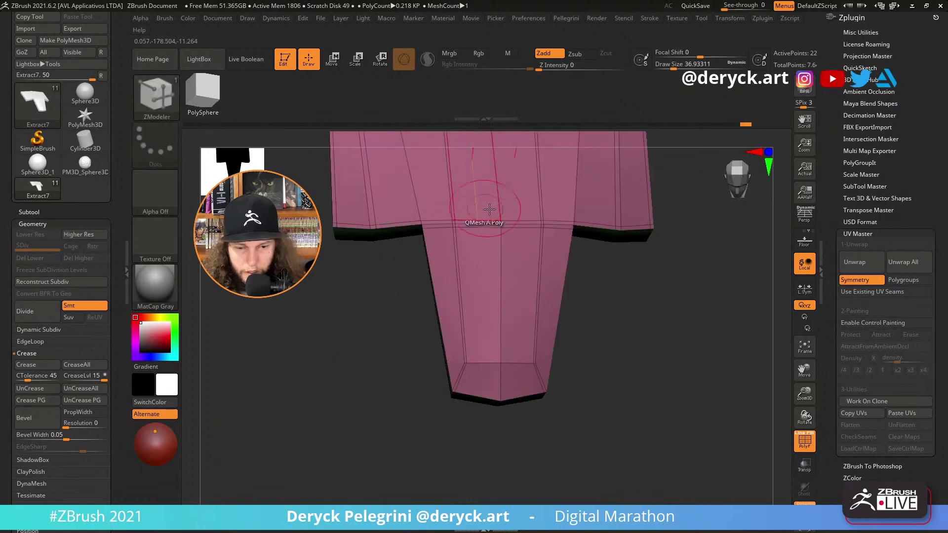
{"action": "left_click", "coordinate": [503, 321]}
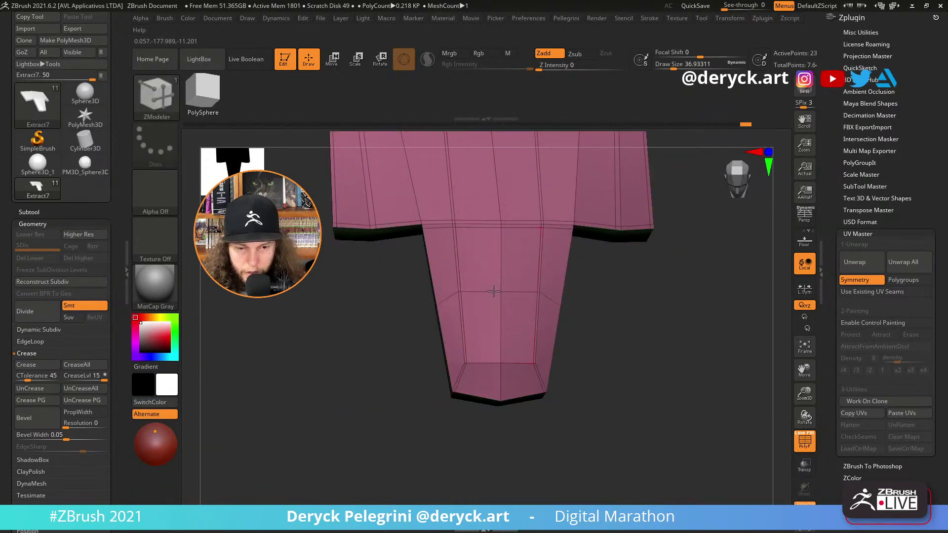
{"action": "left_click_drag", "start_coordinate": [425, 341], "coordinate": [391, 351]}
Show the smoothed T-shaped plate together with the helmet, hide the polyframe and examine its fit from several angles.
{"action": "left_click_drag", "start_coordinate": [366, 383], "coordinate": [309, 323]}
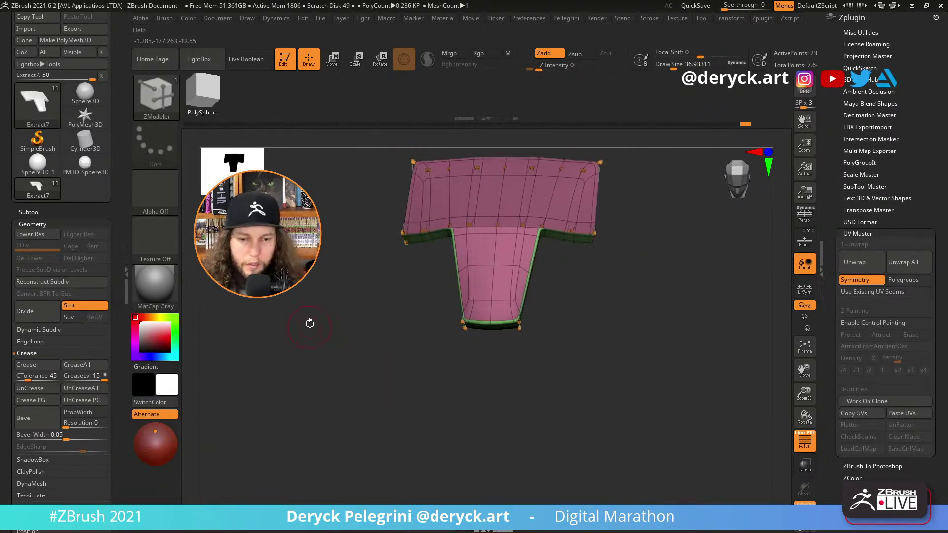
{"action": "key", "text": "alt+s"}
{"action": "key", "text": "shift+f"}
{"action": "left_click_drag", "start_coordinate": [212, 332], "coordinate": [356, 300], "text": "alt"}
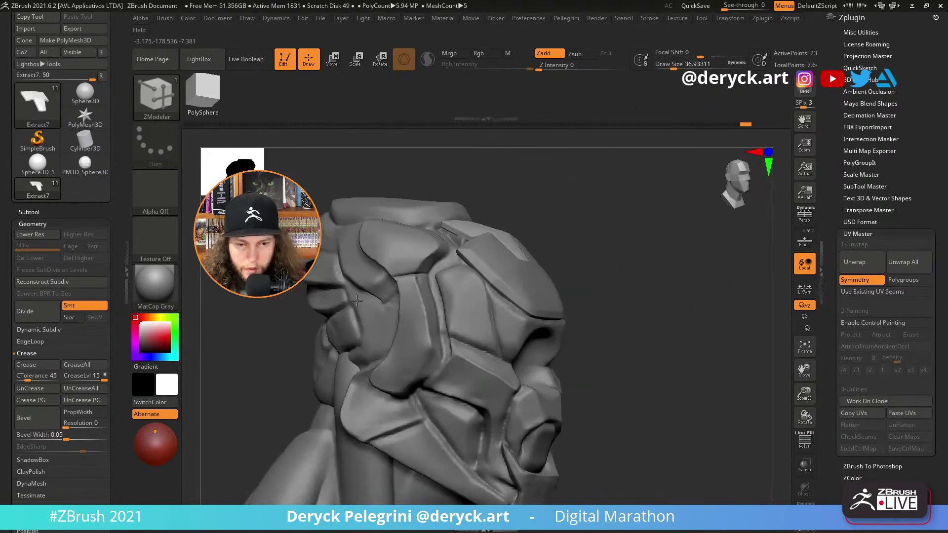
{"action": "mouse_move", "coordinate": [623, 216]}
{"action": "left_mouse_down"}
{"action": "mouse_move", "coordinate": [593, 273]}
{"action": "mouse_move", "coordinate": [516, 258]}
{"action": "left_mouse_up"}
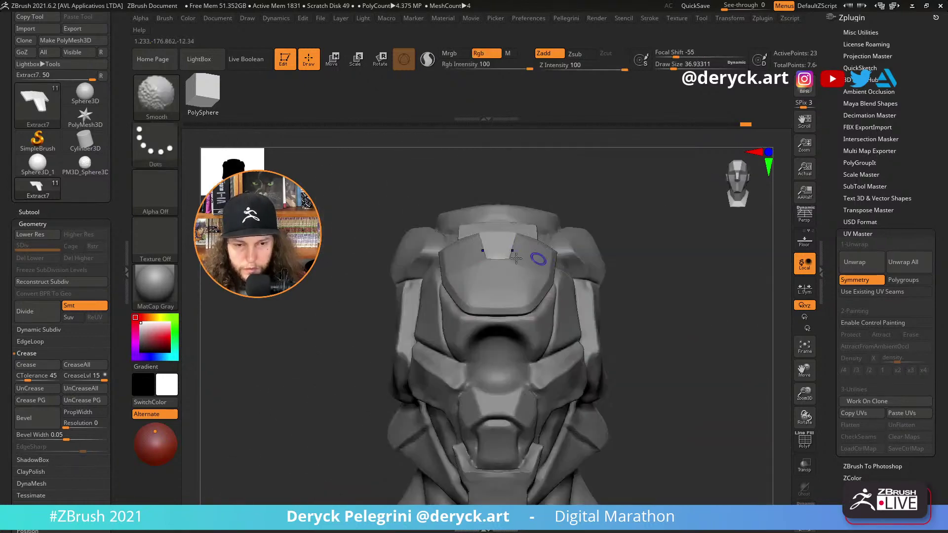
{"action": "mouse_move", "coordinate": [377, 232]}
{"action": "left_mouse_down"}
{"action": "mouse_move", "coordinate": [331, 228]}
{"action": "mouse_move", "coordinate": [405, 237]}
{"action": "left_mouse_up"}
{"action": "key", "text": "shift+f"}
{"action": "key", "text": "shift+f"}
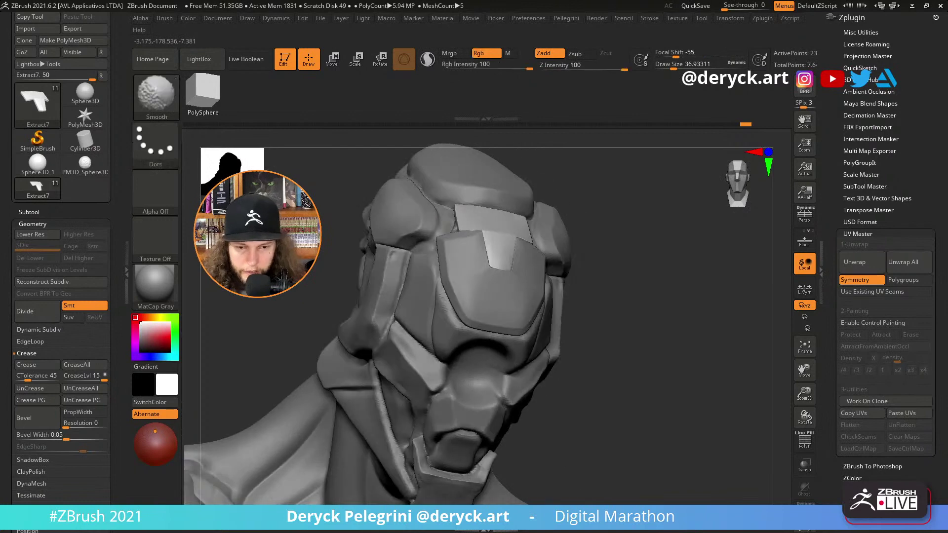
{"action": "mouse_move", "coordinate": [341, 277]}
{"action": "left_mouse_down", "text": "shift"}
{"action": "mouse_move", "coordinate": [284, 272]}
{"action": "mouse_move", "coordinate": [341, 276]}
{"action": "mouse_move", "coordinate": [326, 246]}
{"action": "mouse_move", "coordinate": [334, 281]}
{"action": "left_mouse_up", "text": "shift"}
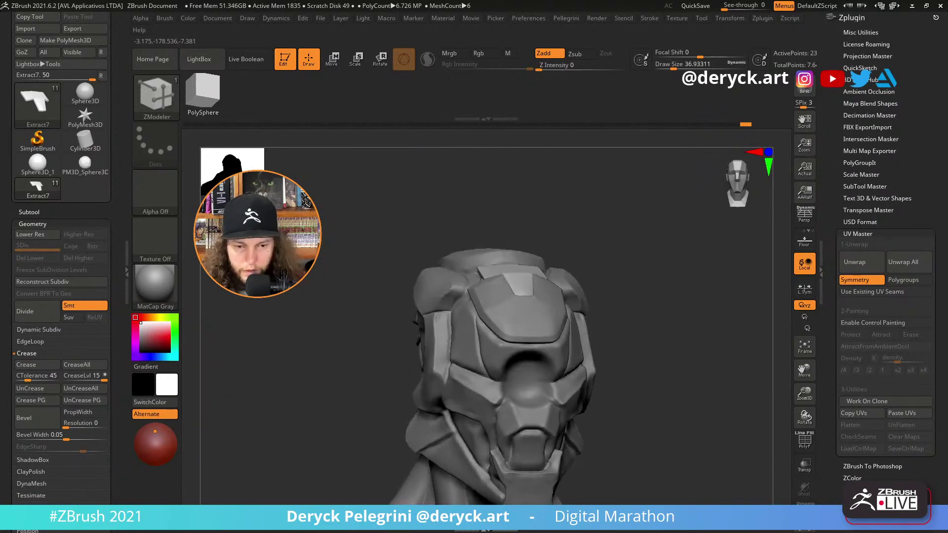
{"action": "left_click_drag", "start_coordinate": [285, 298], "coordinate": [438, 313], "text": "alt"}
Open the subtool list and view the forehead plates on the helmet from a three-quarter angle.
{"action": "left_click", "coordinate": [27, 222]}
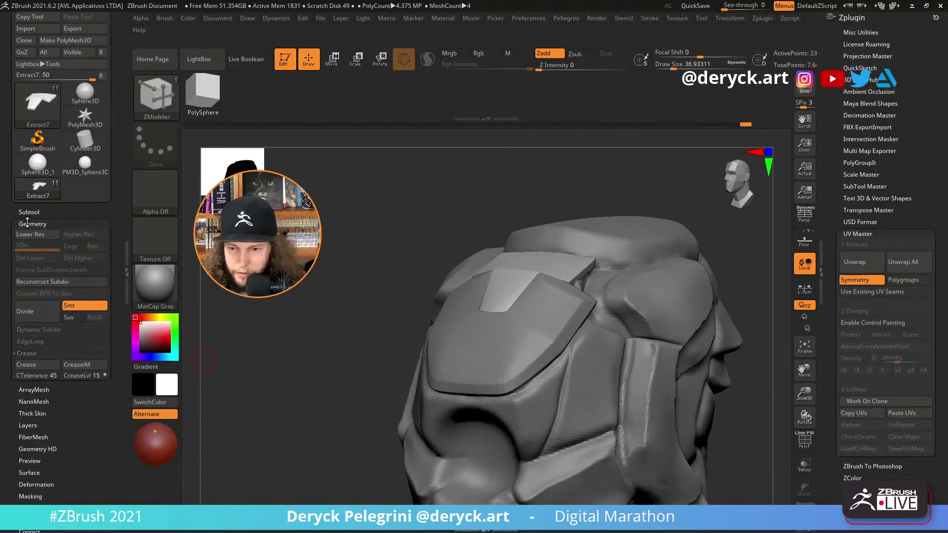
{"action": "left_click", "coordinate": [27, 217]}
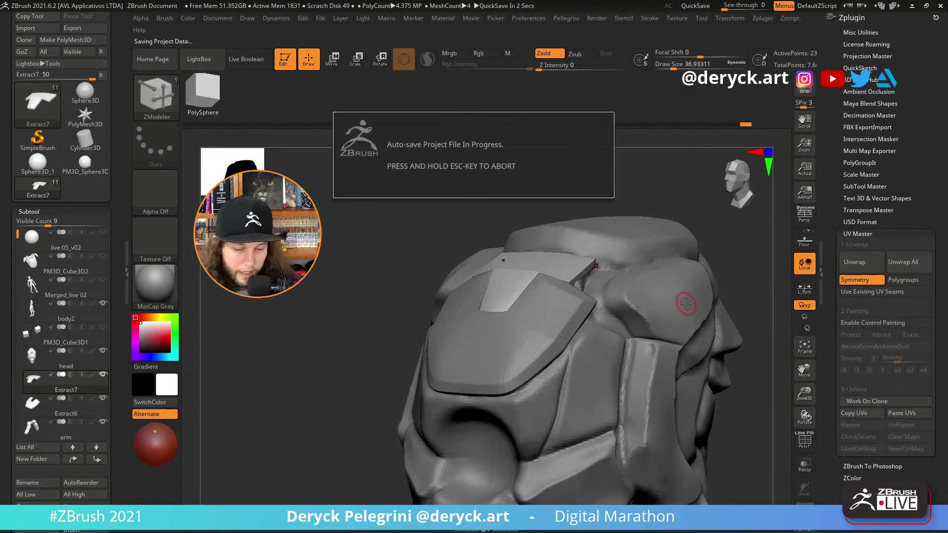
{"action": "left_click_drag", "start_coordinate": [341, 291], "coordinate": [281, 284], "text": "shift"}
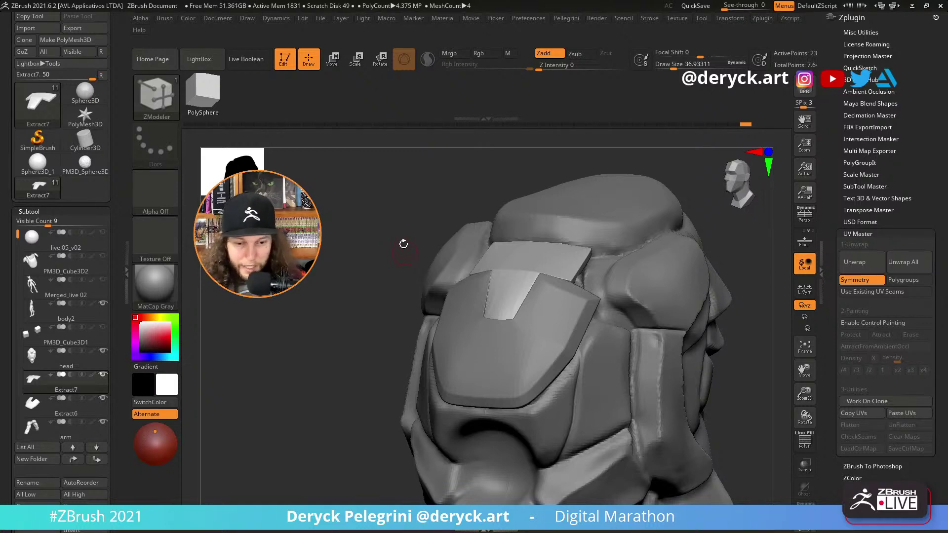
Isolate the T-shaped plate and the U-shaped forehead plate by hiding the helmet and all other subtools.
{"action": "left_click_drag", "start_coordinate": [304, 313], "coordinate": [295, 307]}
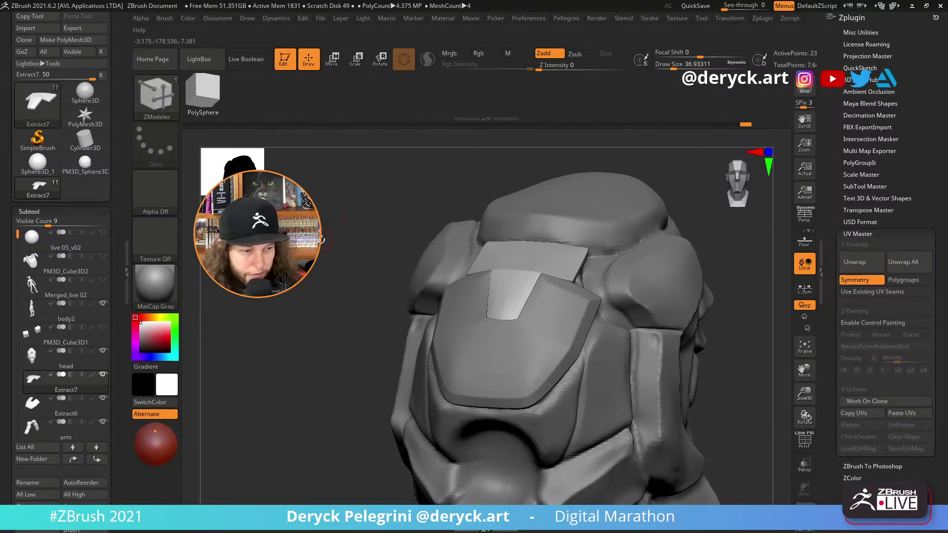
{"action": "left_click_drag", "start_coordinate": [334, 300], "coordinate": [327, 307]}
{"action": "mouse_move", "coordinate": [311, 323]}
{"action": "left_mouse_down"}
{"action": "mouse_move", "coordinate": [327, 328]}
{"action": "mouse_move", "coordinate": [339, 366]}
{"action": "mouse_move", "coordinate": [311, 370]}
{"action": "left_mouse_up"}
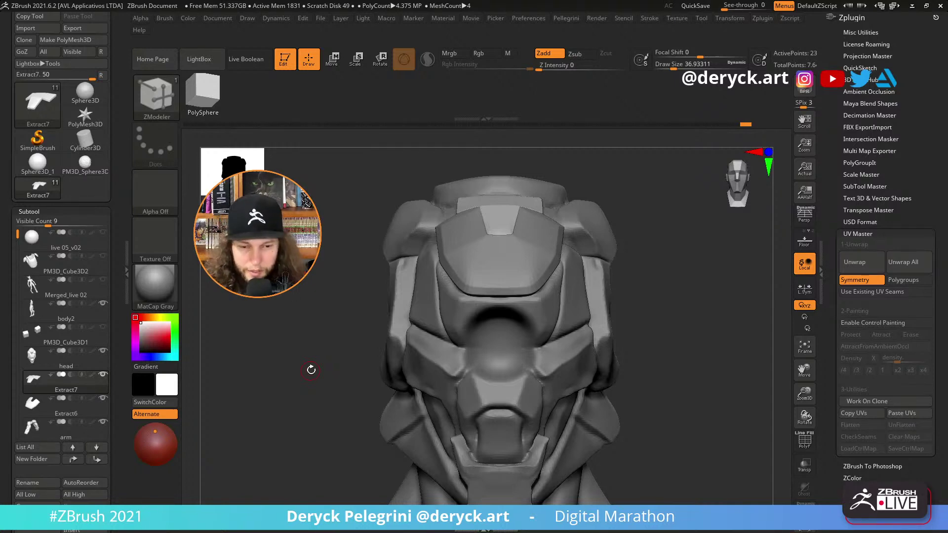
{"action": "left_click_drag", "start_coordinate": [377, 340], "coordinate": [317, 313]}
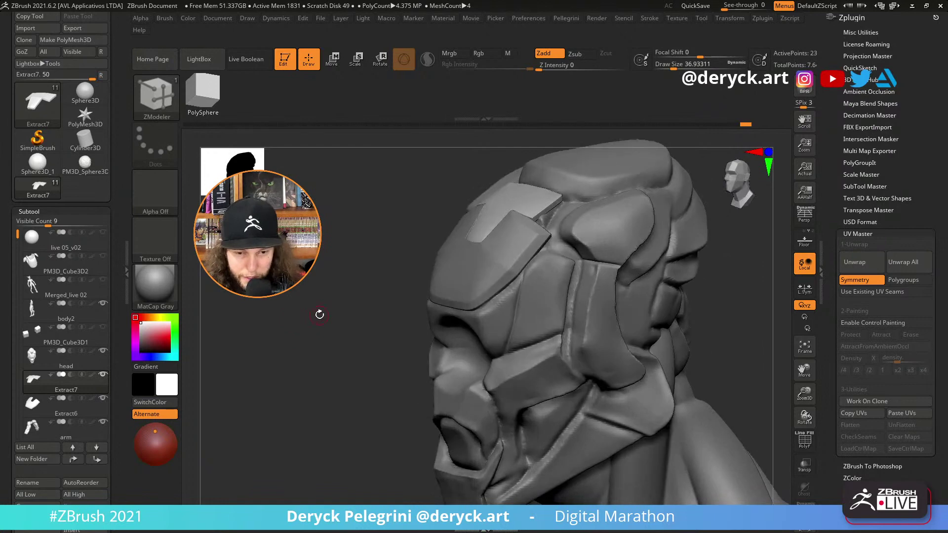
{"action": "left_click", "coordinate": [94, 383]}
{"action": "left_click", "coordinate": [102, 375], "text": "shift"}
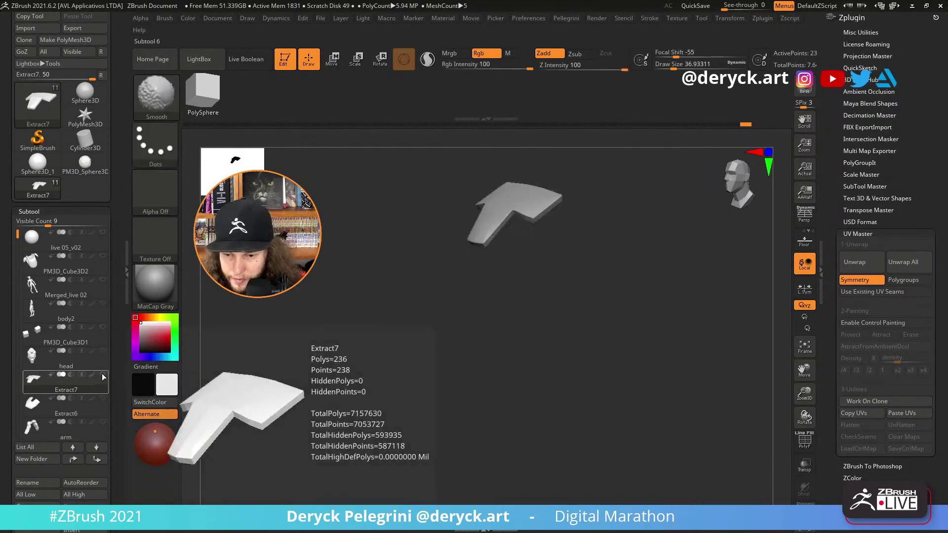
{"action": "left_click", "coordinate": [103, 398]}
Nudge the lower edge of the T-shaped plate's arms with the Move brush to follow the U-shaped plate, and preview it smoothed.
{"action": "left_click_drag", "start_coordinate": [277, 366], "coordinate": [435, 293]}
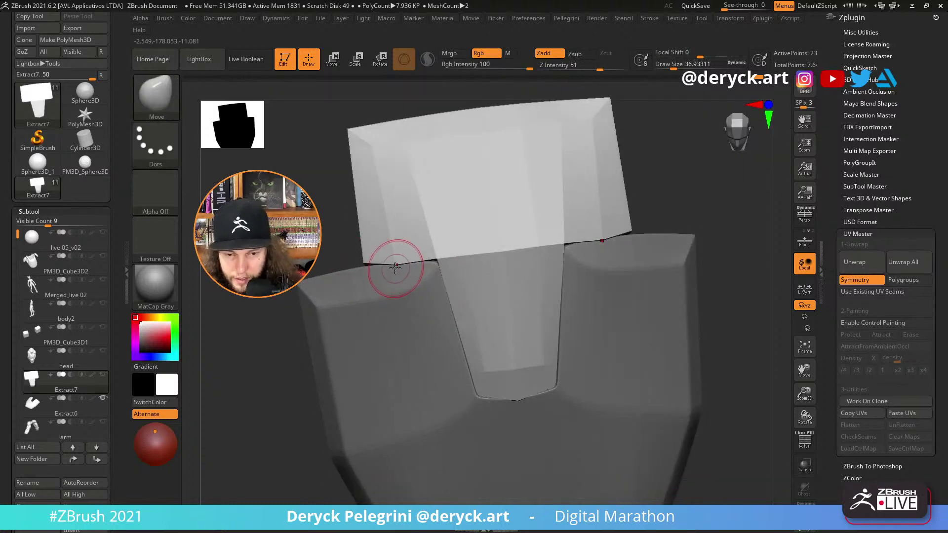
{"action": "left_click_drag", "start_coordinate": [392, 256], "coordinate": [393, 259]}
{"action": "key", "text": "d"}
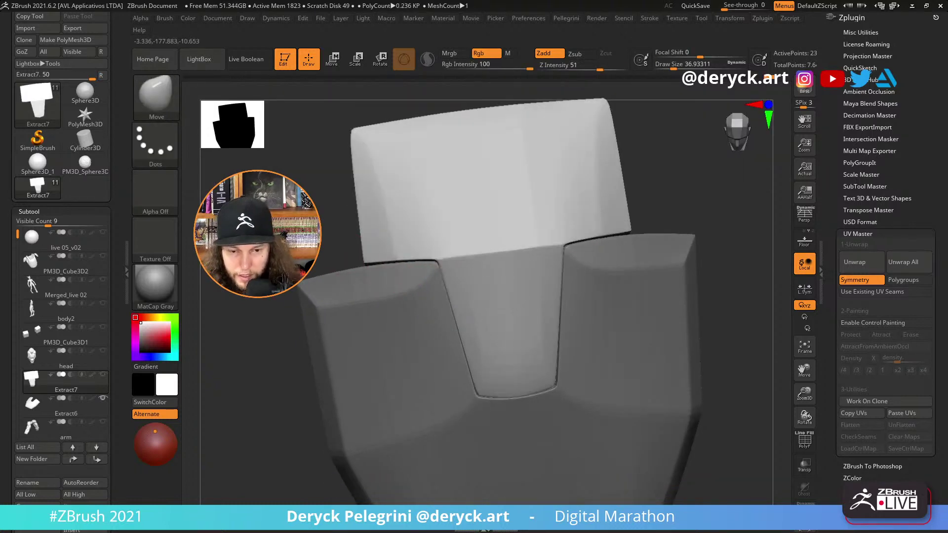
Reduce the Move brush's draw size to about 15.55 and adjust the T-shaped plate's side edge where arm and stem meet.
{"action": "mouse_move", "coordinate": [277, 375]}
{"action": "left_mouse_down", "text": "alt"}
{"action": "mouse_move", "coordinate": [269, 311]}
{"action": "mouse_move", "coordinate": [286, 283]}
{"action": "mouse_move", "coordinate": [328, 302]}
{"action": "mouse_move", "coordinate": [335, 297]}
{"action": "mouse_move", "coordinate": [318, 262]}
{"action": "mouse_move", "coordinate": [329, 186]}
{"action": "mouse_move", "coordinate": [391, 258]}
{"action": "mouse_move", "coordinate": [482, 239]}
{"action": "mouse_move", "coordinate": [557, 249]}
{"action": "left_mouse_up", "text": "alt"}
{"action": "key", "text": "shift+d"}
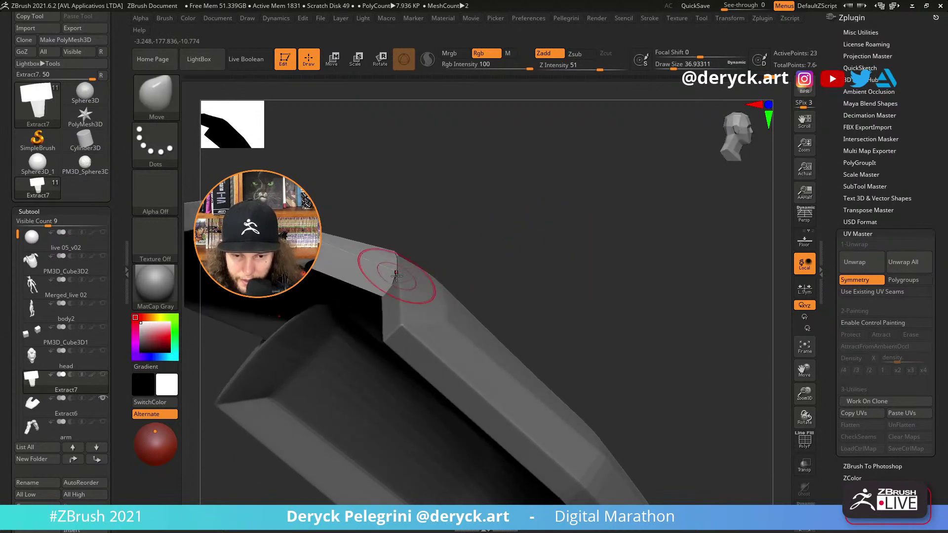
{"action": "left_click_drag", "start_coordinate": [455, 232], "coordinate": [459, 217], "text": "alt"}
{"action": "key", "text": "s"}
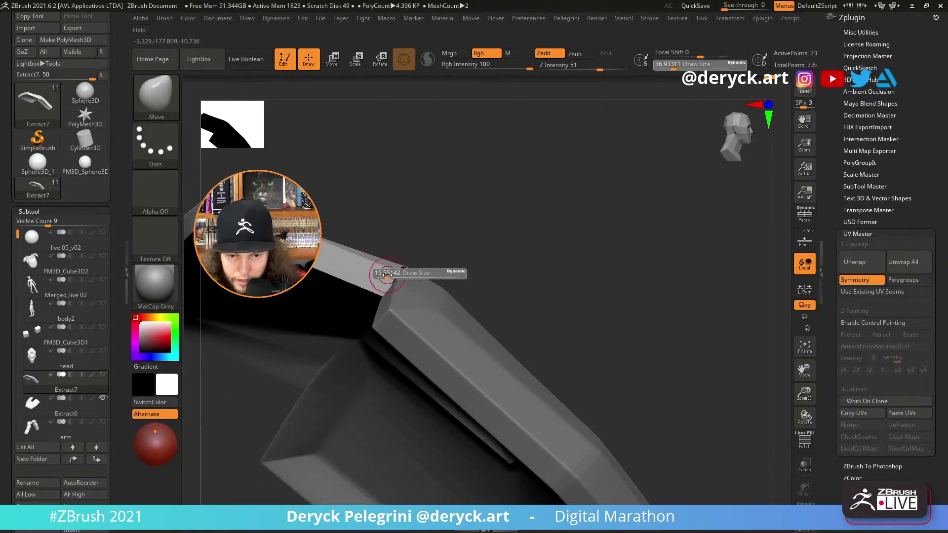
{"action": "left_click_drag", "start_coordinate": [394, 273], "coordinate": [390, 271]}
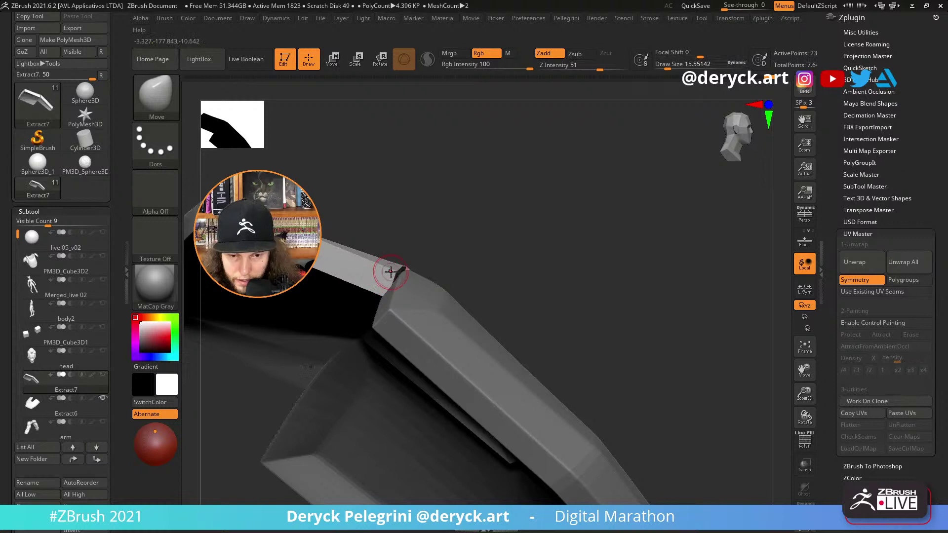
{"action": "left_click", "coordinate": [382, 296]}
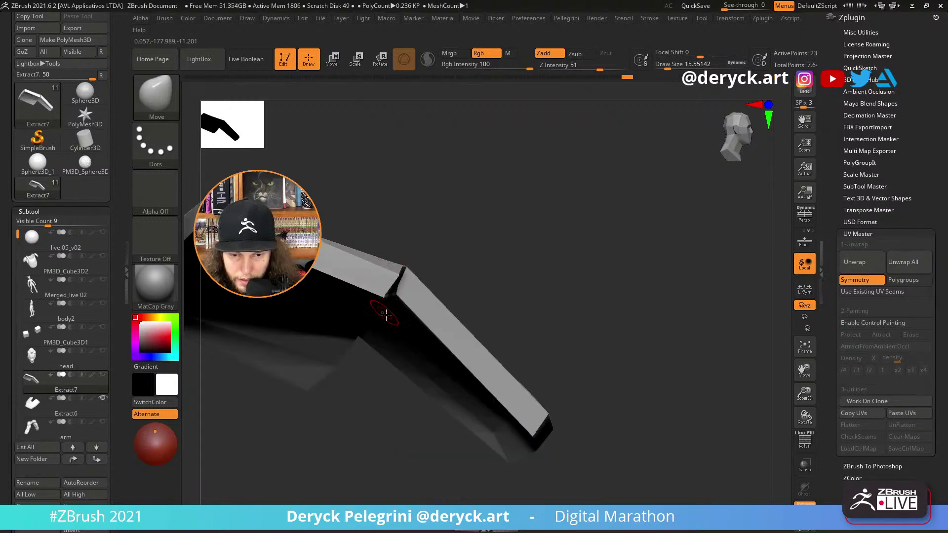
Examine the smoothed T-shaped plate's seam against the U-shaped plate, with the polyframe on and off.
{"action": "key", "text": "shift+f"}
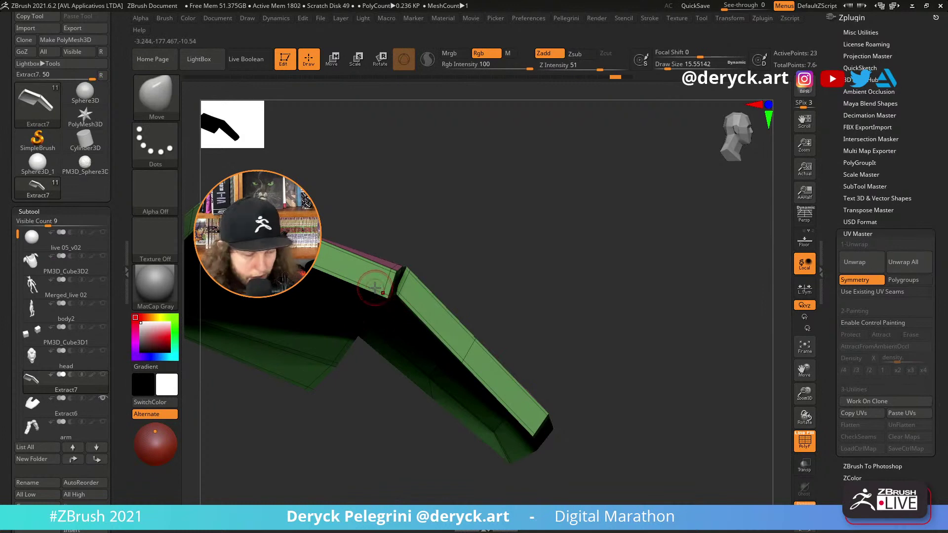
{"action": "key", "text": "d"}
{"action": "left_click_drag", "start_coordinate": [452, 214], "coordinate": [223, 446]}
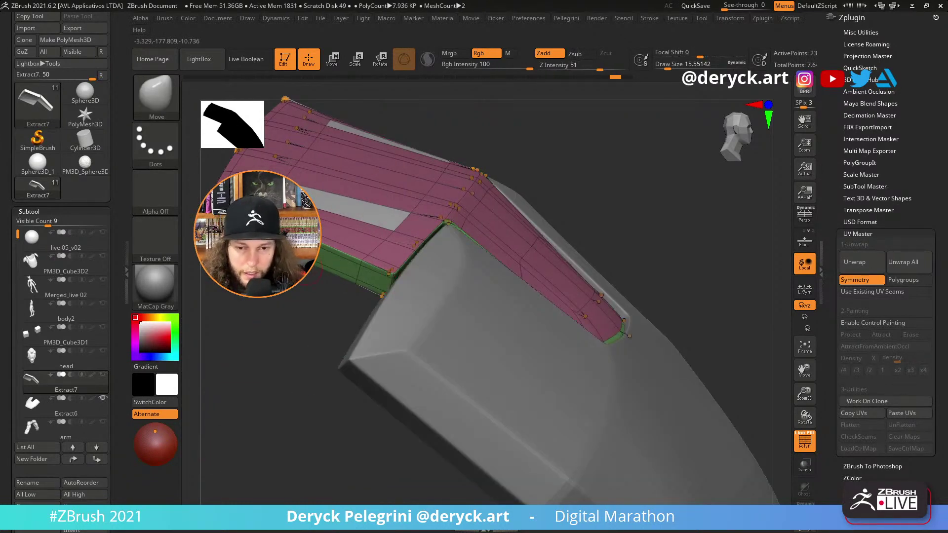
{"action": "left_click_drag", "start_coordinate": [289, 341], "coordinate": [226, 331]}
{"action": "key", "text": "shift+f"}
{"action": "key", "text": "f"}
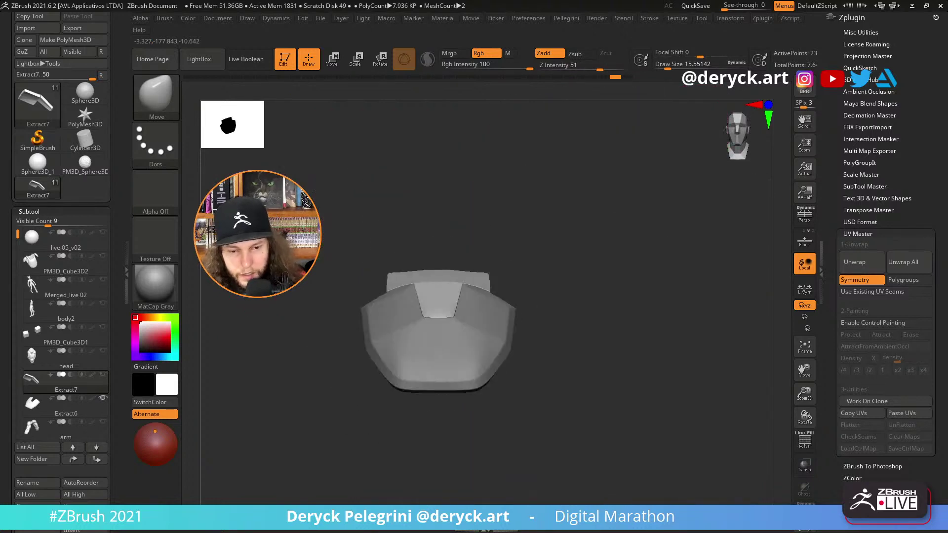
{"action": "mouse_move", "coordinate": [296, 316]}
{"action": "left_mouse_down"}
{"action": "mouse_move", "coordinate": [307, 416]}
{"action": "mouse_move", "coordinate": [254, 436]}
{"action": "mouse_move", "coordinate": [330, 401]}
{"action": "mouse_move", "coordinate": [317, 273]}
{"action": "mouse_move", "coordinate": [322, 315]}
{"action": "mouse_move", "coordinate": [345, 291]}
{"action": "mouse_move", "coordinate": [300, 309]}
{"action": "left_mouse_up"}
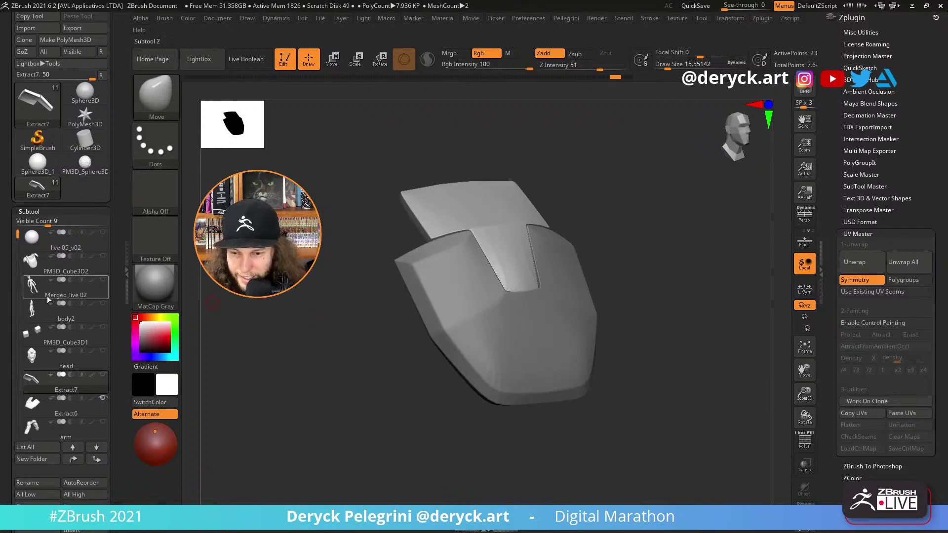
Show the head with the plates again, turn on the polyframe and select the U-shaped forehead plate.
{"action": "left_click", "coordinate": [102, 351]}
{"action": "left_click_drag", "start_coordinate": [662, 351], "coordinate": [573, 345], "text": "alt"}
{"action": "key", "text": "shift+f"}
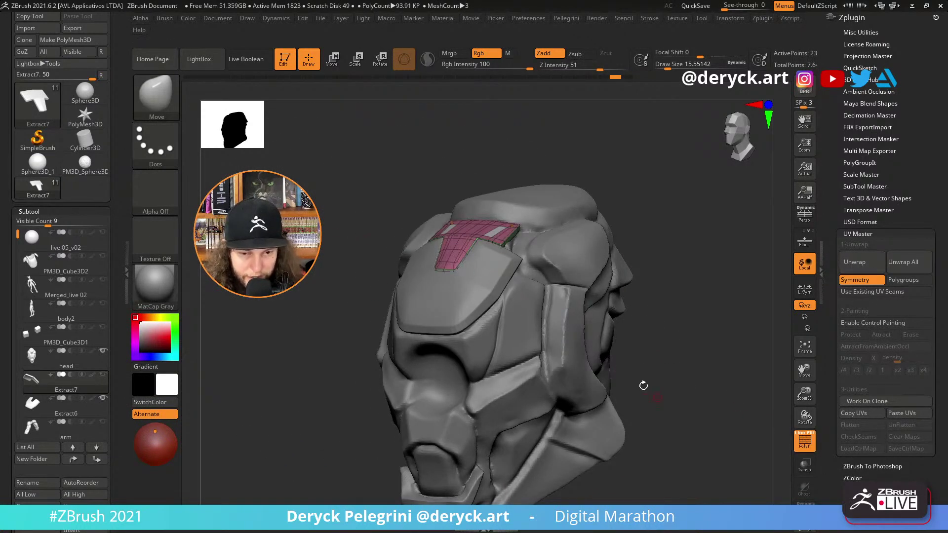
{"action": "left_click", "coordinate": [459, 296], "text": "alt"}
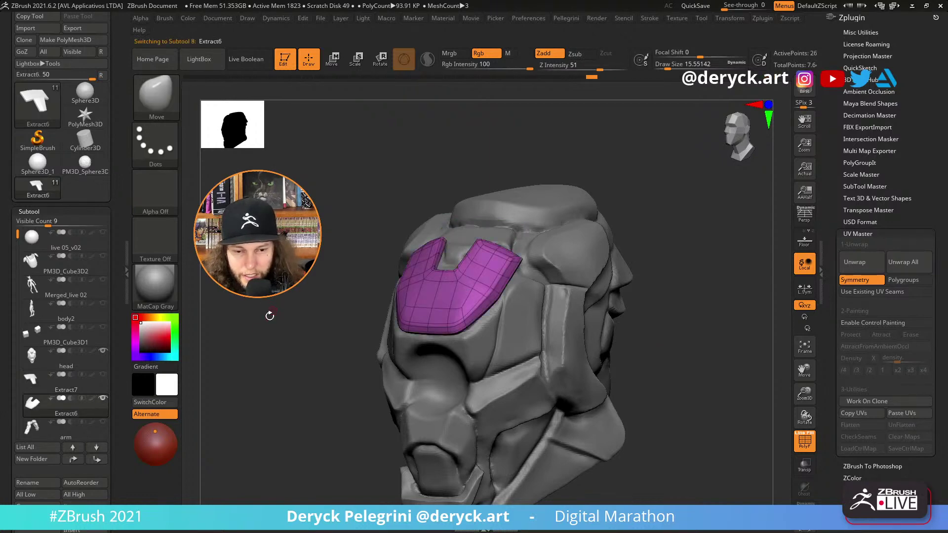
{"action": "left_click_drag", "start_coordinate": [269, 316], "coordinate": [259, 368]}
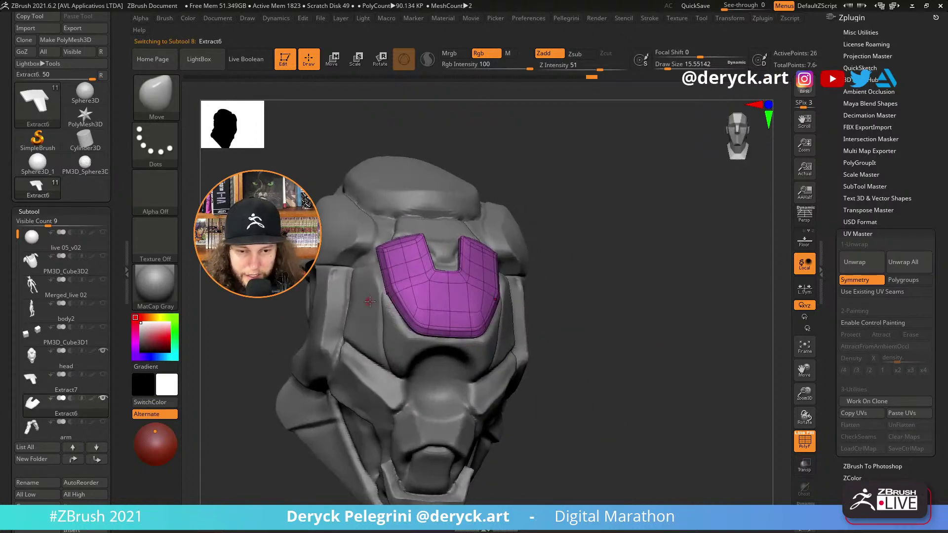
Merge the T-shaped plate's subtool down into the U-shaped forehead plate's subtool.
{"action": "left_click", "coordinate": [104, 382]}
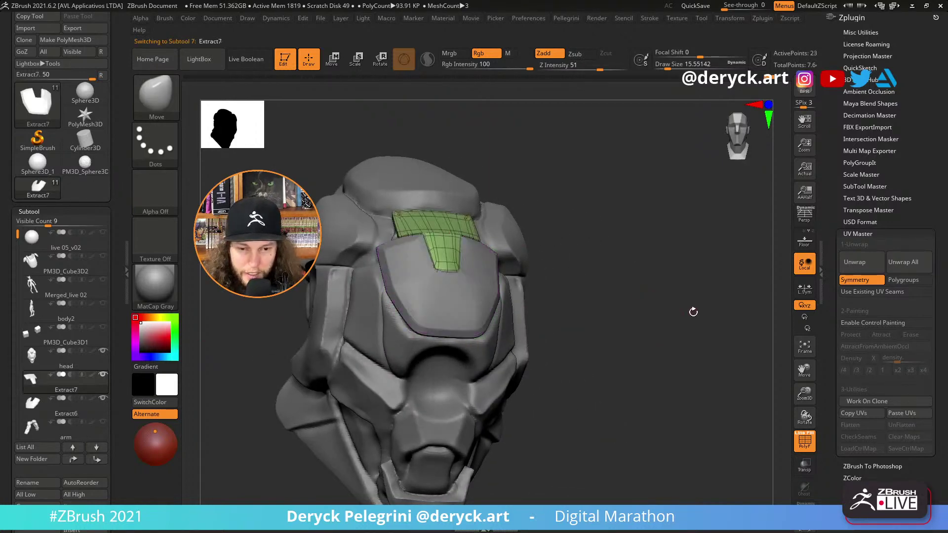
{"action": "left_click_drag", "start_coordinate": [693, 312], "coordinate": [652, 321], "text": "shift"}
{"action": "scroll", "coordinate": [17, 390], "scroll_direction": "down", "scroll_amount": 1}
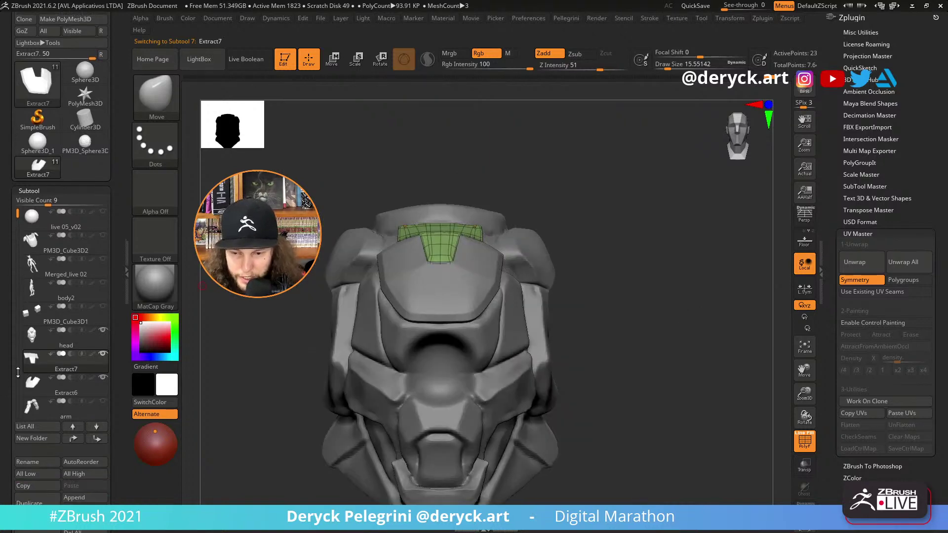
{"action": "scroll", "coordinate": [20, 430], "scroll_direction": "down", "scroll_amount": 4}
{"action": "left_click", "coordinate": [22, 473]}
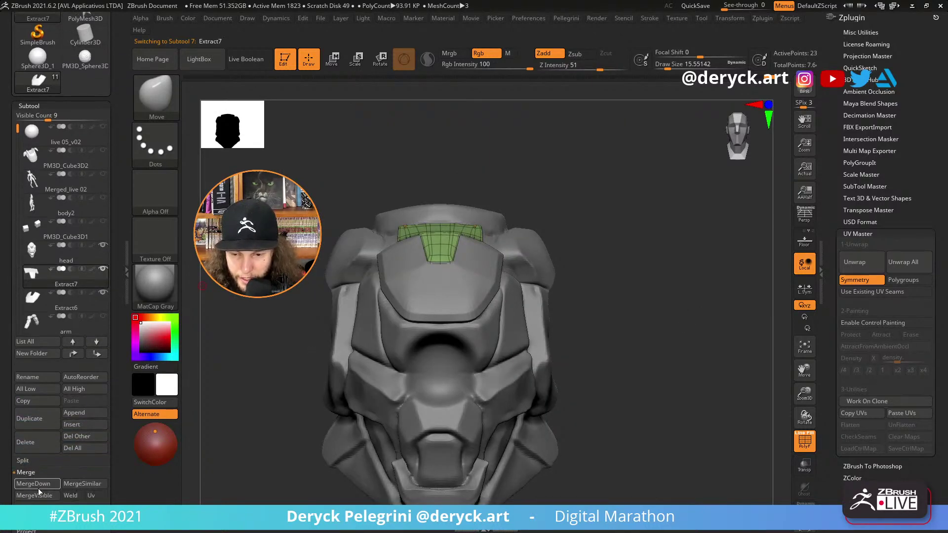
{"action": "left_click", "coordinate": [37, 485]}
{"action": "left_click", "coordinate": [106, 506]}
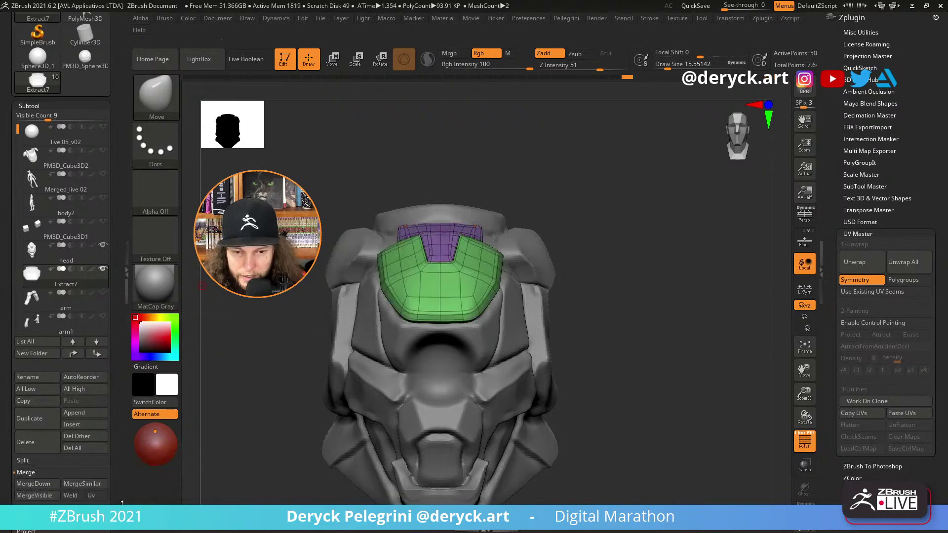
Inspect the merged plates on the helmet, show all the character's subtools and turn off the polyframe.
{"action": "left_click_drag", "start_coordinate": [306, 331], "coordinate": [542, 311]}
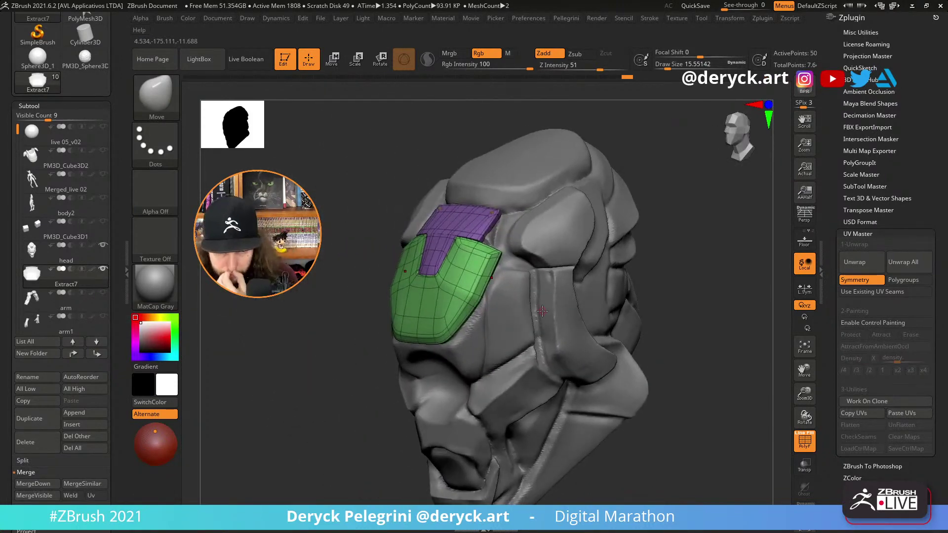
{"action": "mouse_move", "coordinate": [697, 303]}
{"action": "left_mouse_down", "text": "shift"}
{"action": "mouse_move", "coordinate": [709, 299]}
{"action": "mouse_move", "coordinate": [586, 294]}
{"action": "mouse_move", "coordinate": [603, 319]}
{"action": "mouse_move", "coordinate": [650, 301]}
{"action": "mouse_move", "coordinate": [635, 294]}
{"action": "mouse_move", "coordinate": [656, 313]}
{"action": "mouse_move", "coordinate": [644, 312]}
{"action": "mouse_move", "coordinate": [692, 295]}
{"action": "left_mouse_up", "text": "shift"}
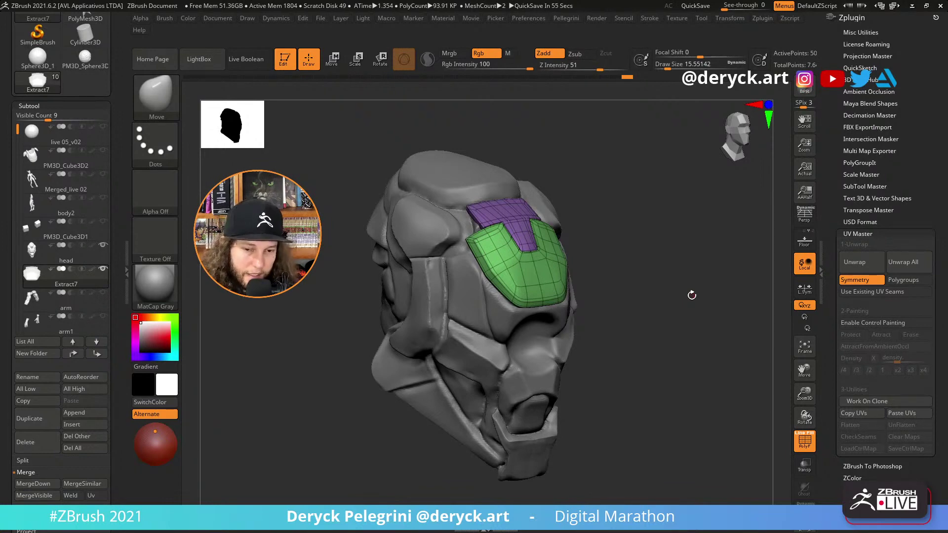
{"action": "left_click_drag", "start_coordinate": [616, 331], "coordinate": [330, 277]}
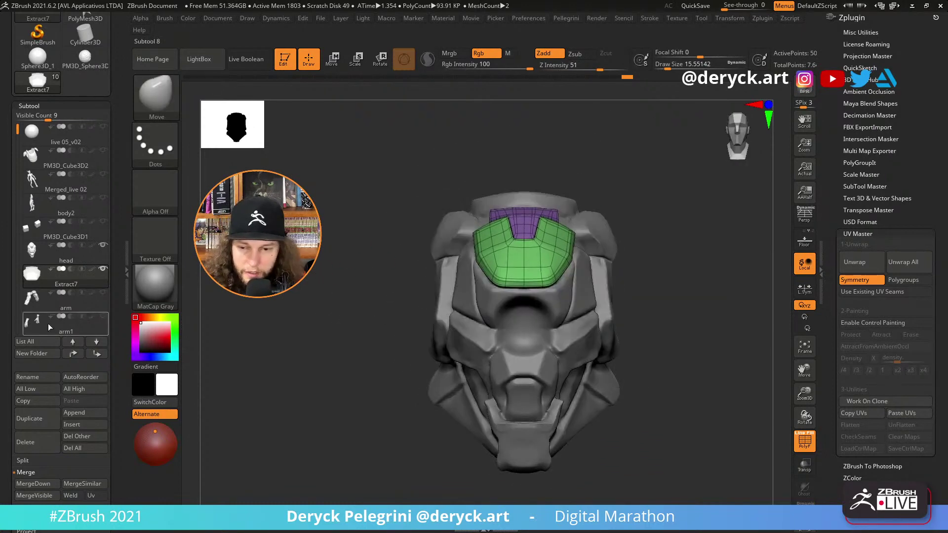
{"action": "left_click", "coordinate": [103, 270], "text": "shift"}
{"action": "left_click", "coordinate": [103, 270], "text": "shift"}
{"action": "key", "text": "shift+f"}
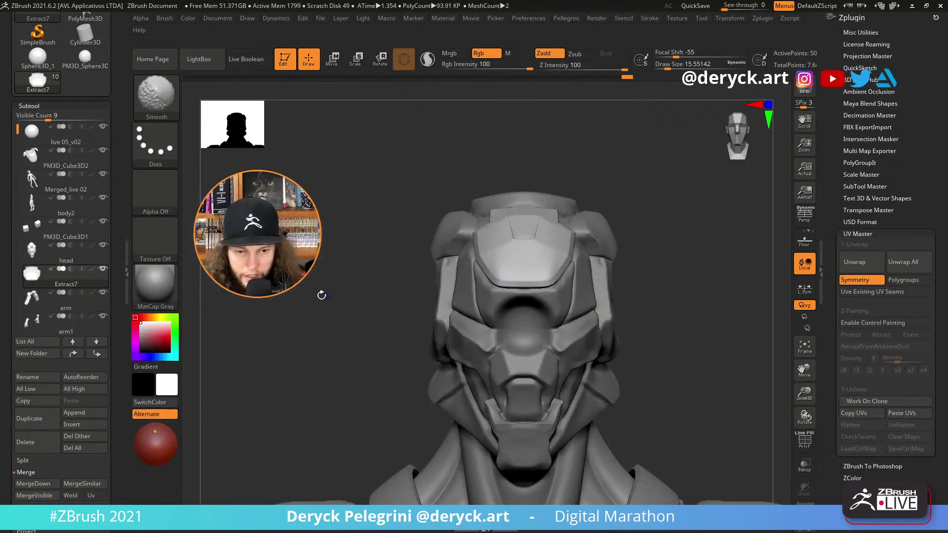
Select the head and hide the second figure, straps, and chest and shoulder armour to leave the bare body with its helmet.
{"action": "left_click", "coordinate": [457, 312], "text": "alt"}
{"action": "left_click", "coordinate": [336, 315], "text": "ctrl+shift"}
{"action": "left_click_drag", "start_coordinate": [332, 316], "coordinate": [307, 283], "text": "alt"}
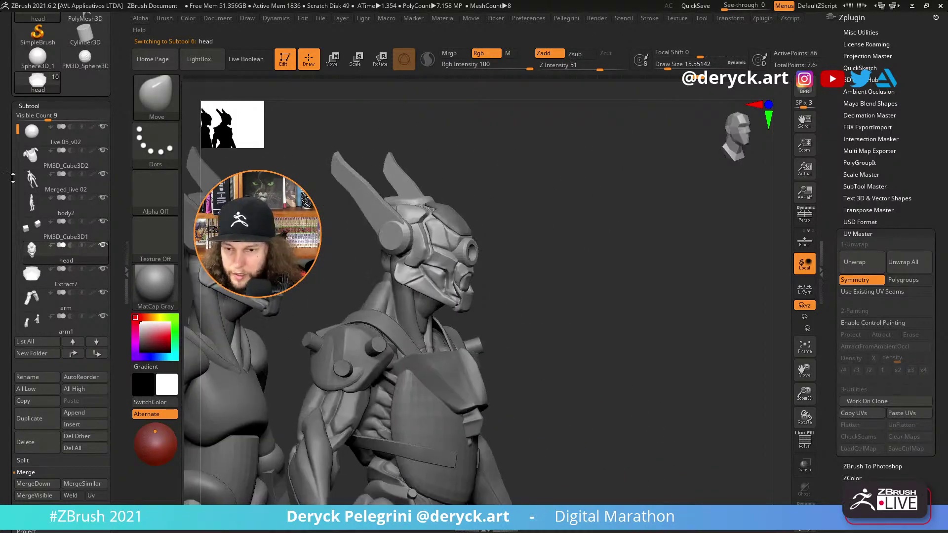
{"action": "left_click", "coordinate": [103, 150]}
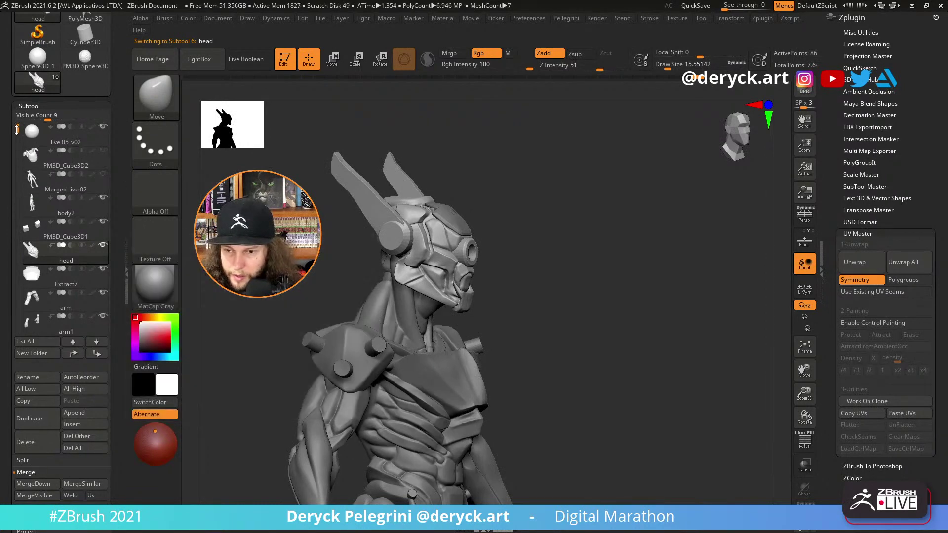
{"action": "left_click_drag", "start_coordinate": [17, 129], "coordinate": [17, 215]}
{"action": "left_click", "coordinate": [103, 126]}
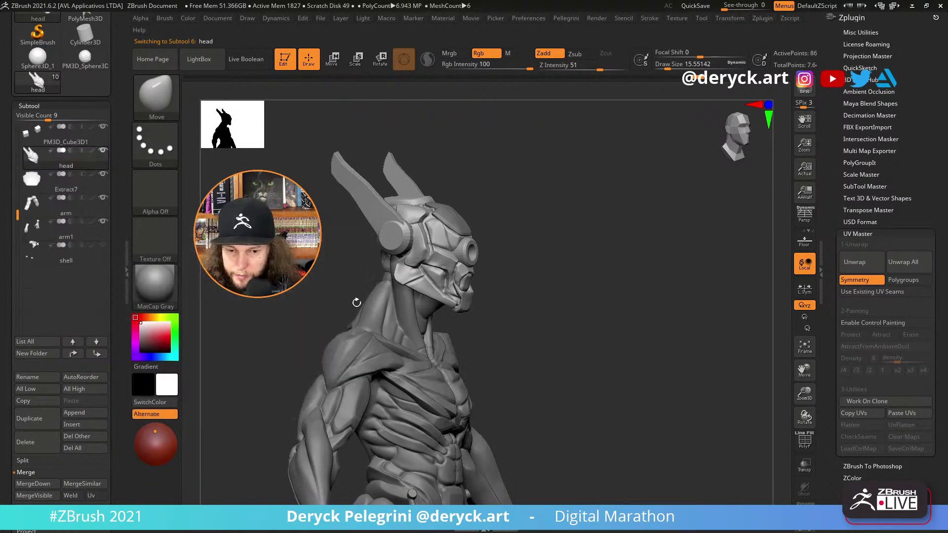
{"action": "left_click_drag", "start_coordinate": [574, 327], "coordinate": [533, 217]}
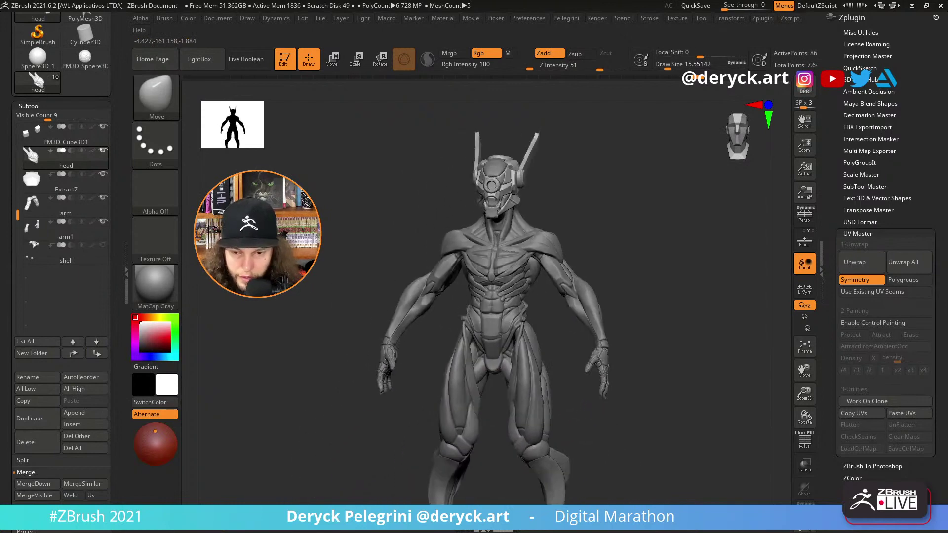
Switch the character's material to Metal 01 and examine the helmet and torso from several angles.
{"action": "left_click", "coordinate": [155, 285]}
{"action": "left_click", "coordinate": [291, 292]}
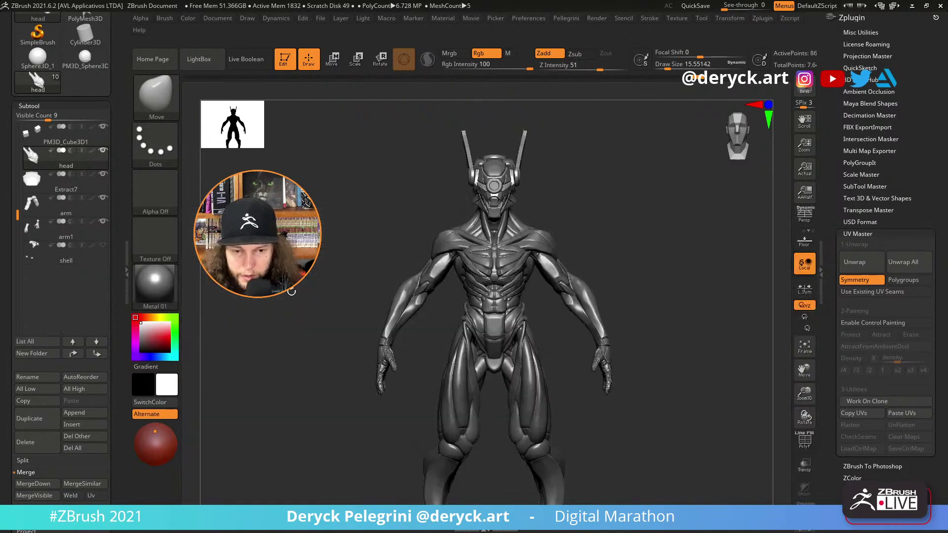
{"action": "left_click_drag", "start_coordinate": [291, 292], "coordinate": [657, 315]}
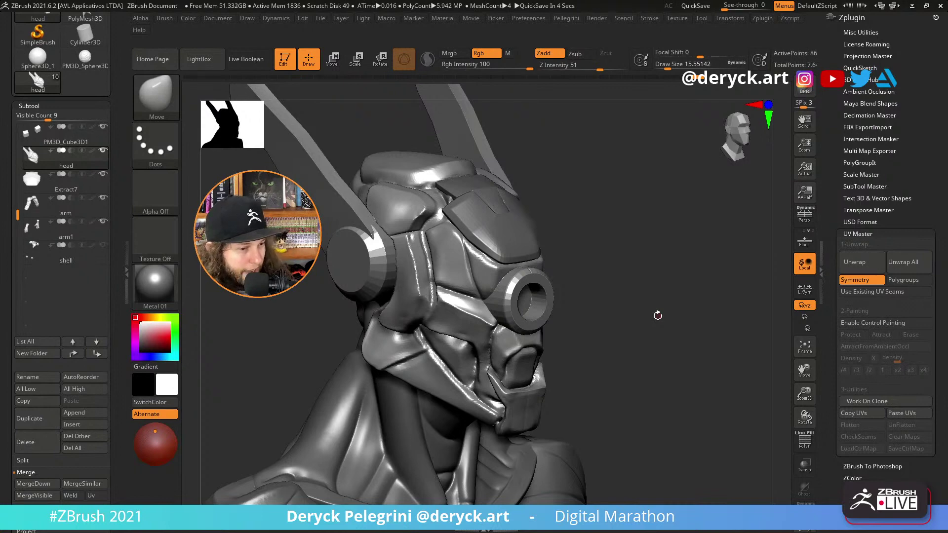
{"action": "left_click_drag", "start_coordinate": [678, 317], "coordinate": [643, 320]}
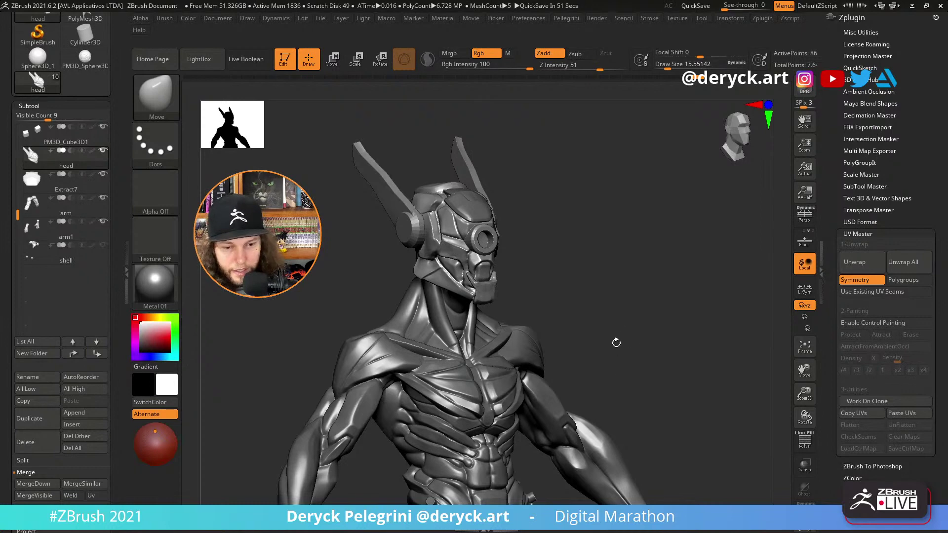
{"action": "mouse_move", "coordinate": [616, 327]}
{"action": "left_mouse_down"}
{"action": "mouse_move", "coordinate": [338, 257]}
{"action": "mouse_move", "coordinate": [468, 226]}
{"action": "left_mouse_up"}
Select the merged forehead plates, isolate them from the body and examine their metallic surface from both sides.
{"action": "left_click", "coordinate": [468, 226], "text": "alt"}
{"action": "key", "text": "f"}
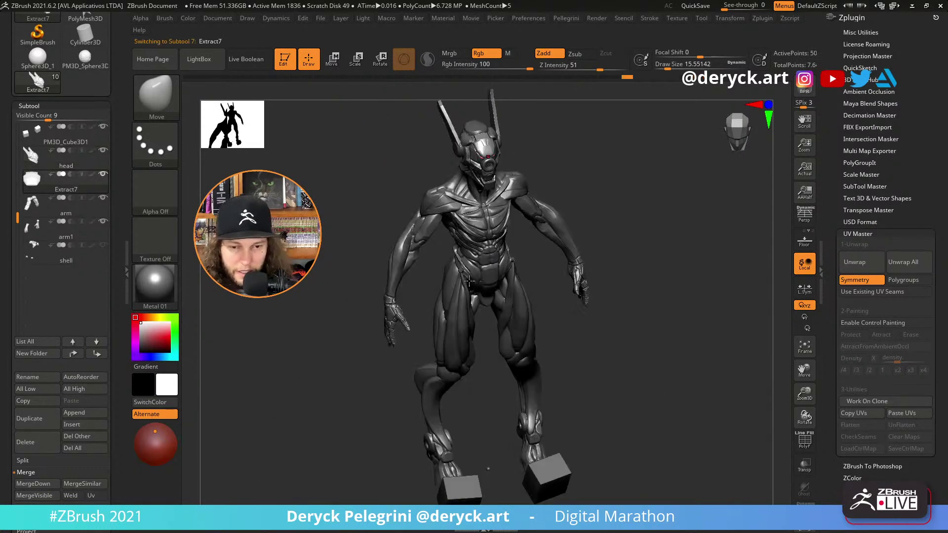
{"action": "key", "text": "f"}
{"action": "left_click_drag", "start_coordinate": [275, 338], "coordinate": [341, 402]}
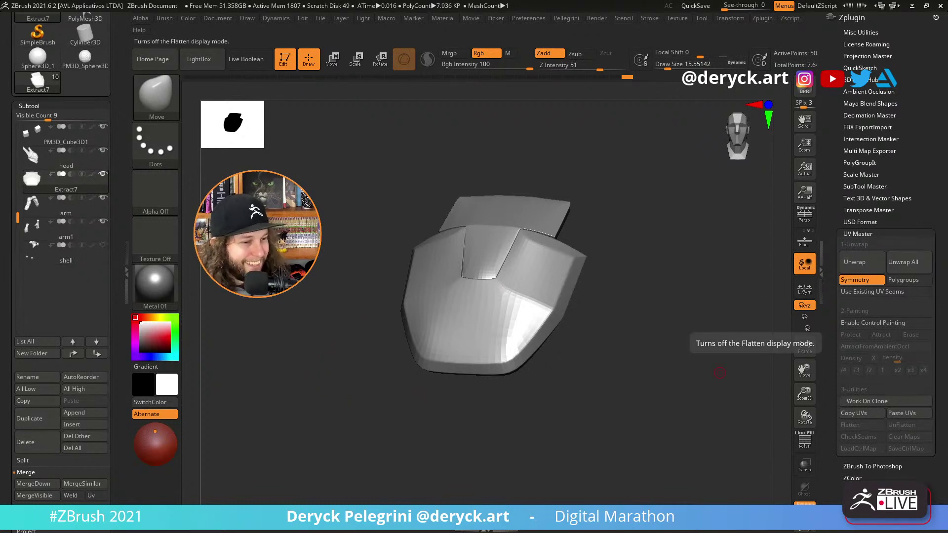
{"action": "left_click_drag", "start_coordinate": [256, 355], "coordinate": [334, 375]}
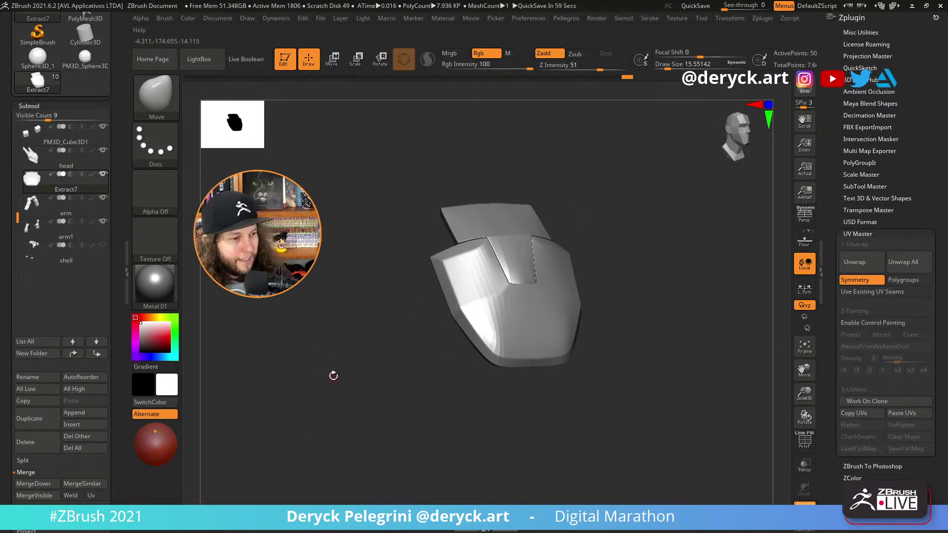
Bring the body back into view, then examine the forehead plates' polyframe both isolated and on the helmet.
{"action": "key", "text": "alt+s"}
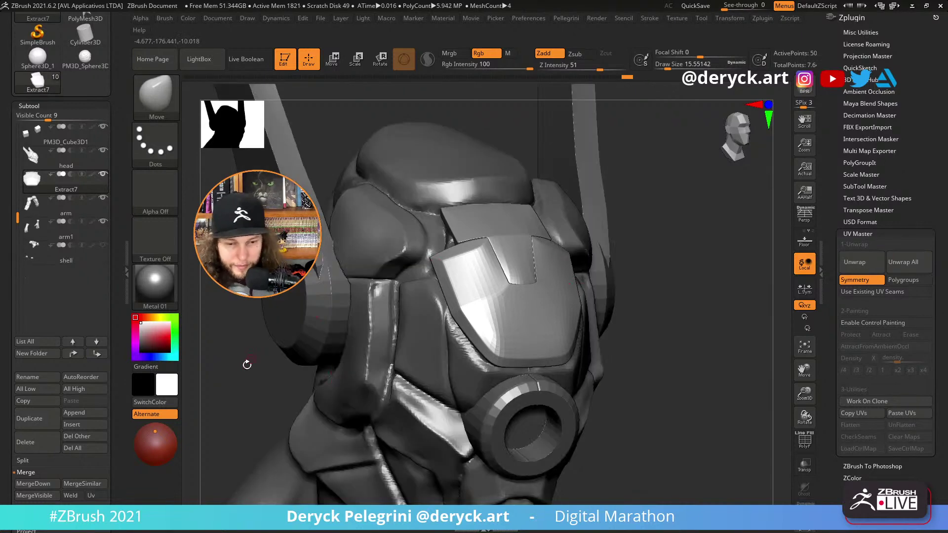
{"action": "left_click_drag", "start_coordinate": [216, 339], "coordinate": [333, 256], "text": "alt"}
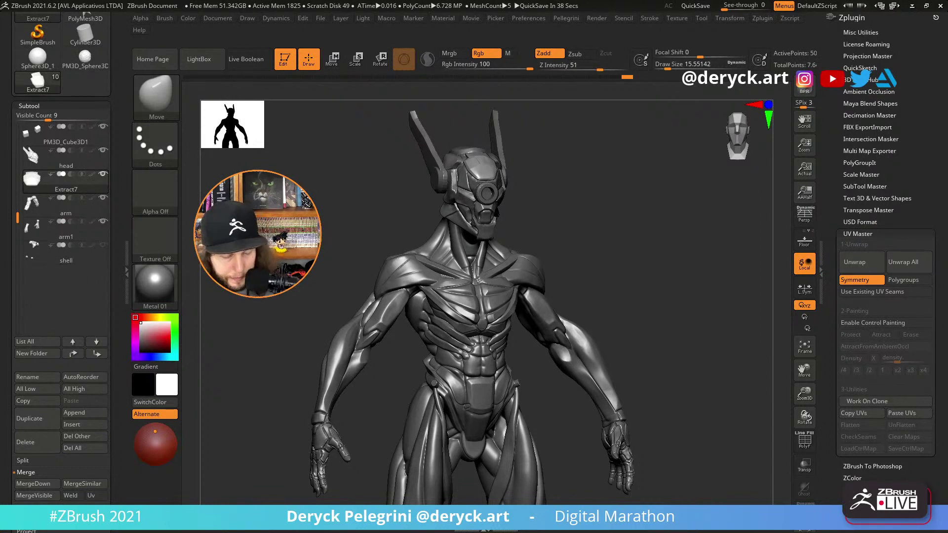
{"action": "left_click_drag", "start_coordinate": [370, 208], "coordinate": [385, 387], "text": "alt"}
{"action": "left_click_drag", "start_coordinate": [587, 297], "coordinate": [607, 339]}
{"action": "key", "text": "alt+s"}
{"action": "key", "text": "shift+f"}
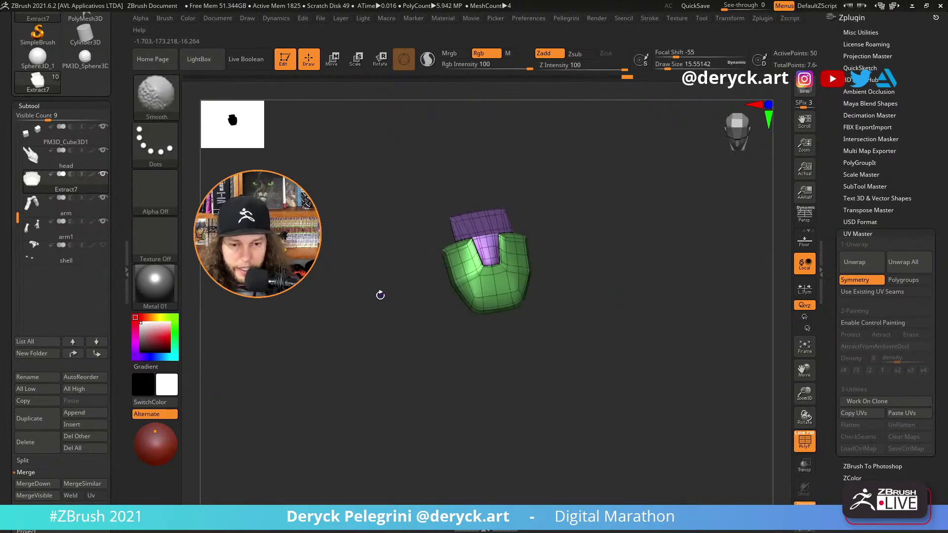
{"action": "left_click_drag", "start_coordinate": [381, 294], "coordinate": [642, 363]}
{"action": "key", "text": "alt+s"}
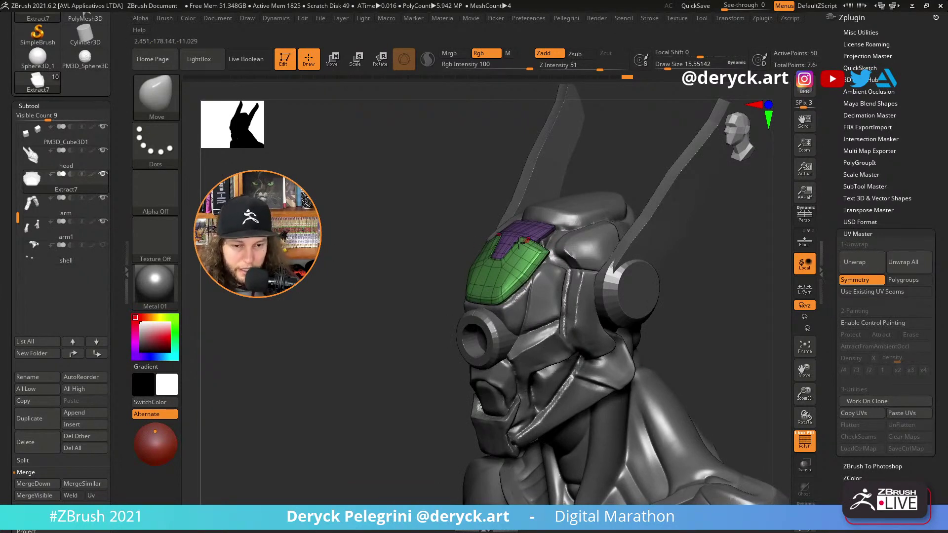
Examine the forehead plates without subdivision smoothing, both isolated and on the helmet, with the polyframe turned off.
{"action": "mouse_move", "coordinate": [375, 309]}
{"action": "left_mouse_down"}
{"action": "mouse_move", "coordinate": [399, 304]}
{"action": "mouse_move", "coordinate": [375, 326]}
{"action": "left_mouse_up"}
{"action": "left_click_drag", "start_coordinate": [328, 364], "coordinate": [598, 333]}
{"action": "key", "text": "alt+s"}
{"action": "left_click_drag", "start_coordinate": [359, 354], "coordinate": [358, 326]}
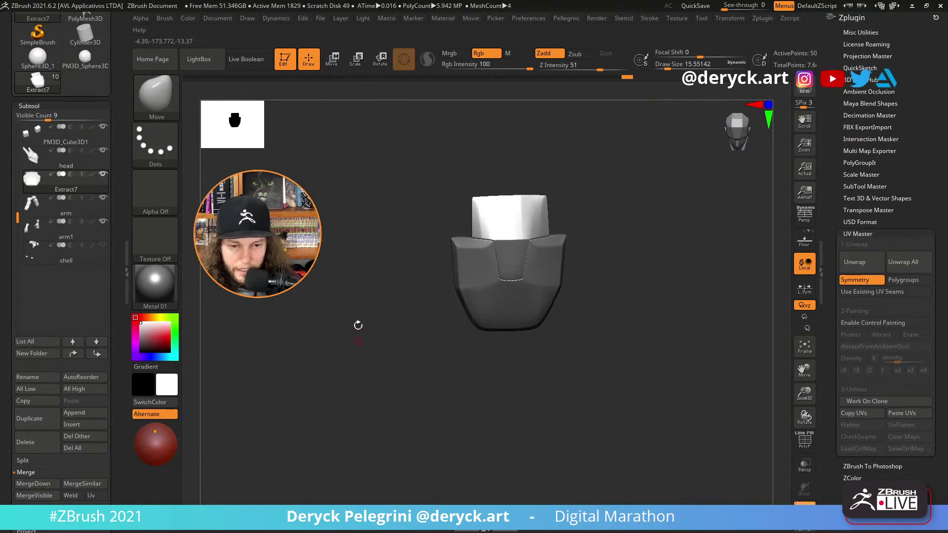
{"action": "left_click_drag", "start_coordinate": [355, 286], "coordinate": [370, 336], "text": "alt"}
{"action": "key", "text": "alt+s"}
{"action": "key", "text": "shift+f"}
{"action": "key", "text": "shift+f"}
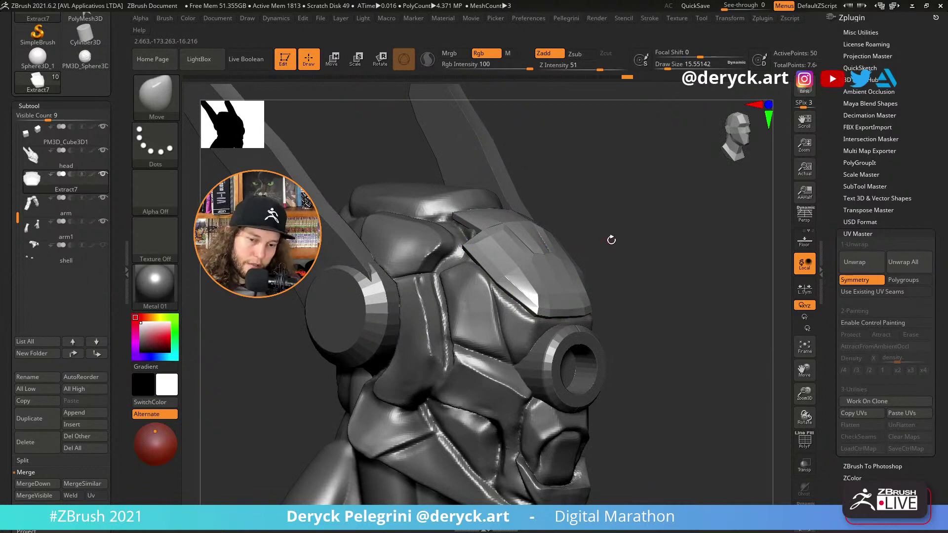
{"action": "key", "text": "f"}
{"action": "left_click_drag", "start_coordinate": [607, 211], "coordinate": [584, 321]}
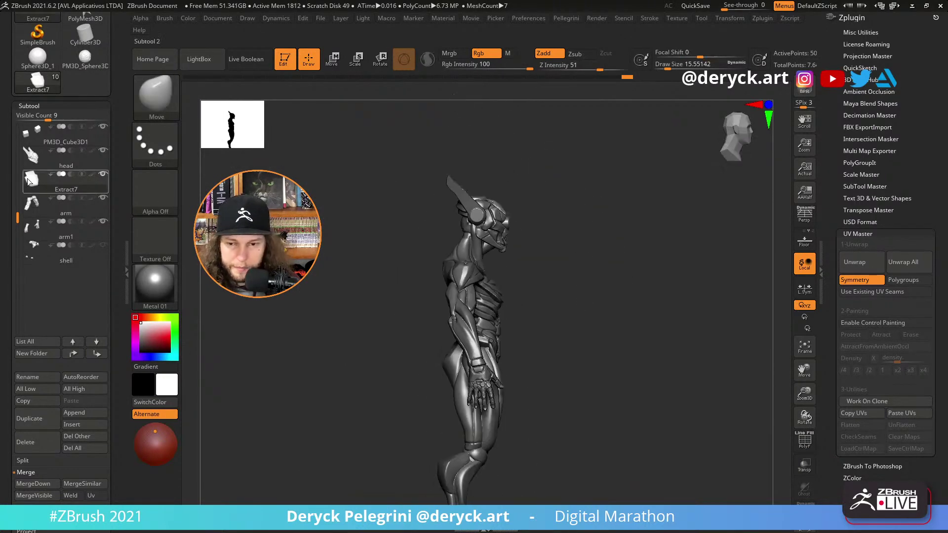
Select the box subtool at the character's feet and delete it.
{"action": "left_click_drag", "start_coordinate": [349, 480], "coordinate": [343, 345], "text": "alt"}
{"action": "left_click", "coordinate": [499, 436], "text": "alt"}
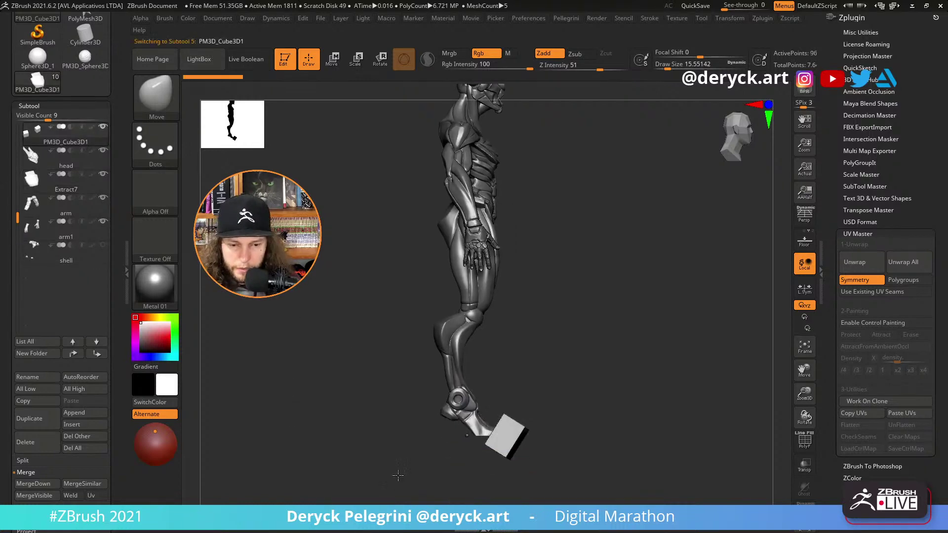
{"action": "left_click_drag", "start_coordinate": [395, 474], "coordinate": [316, 472]}
{"action": "left_click_drag", "start_coordinate": [1, 225], "coordinate": [1, 292]}
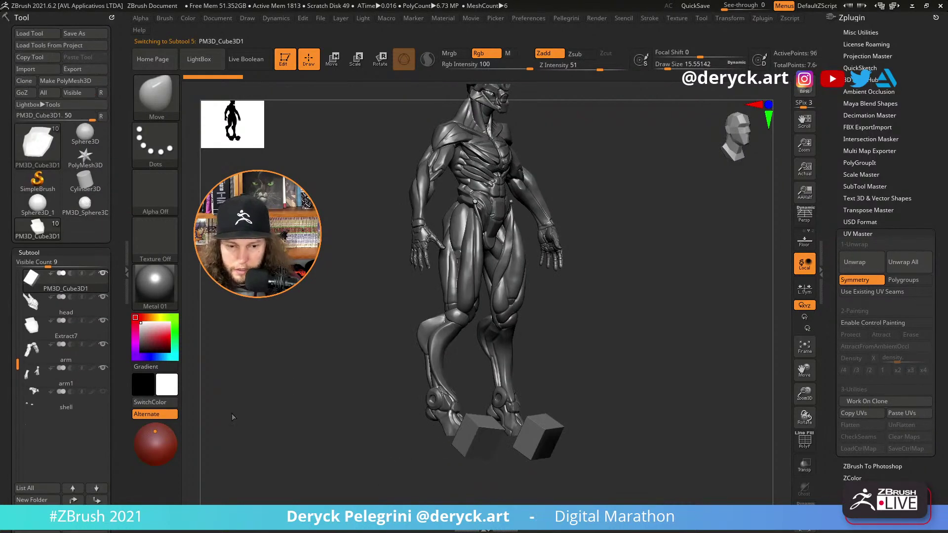
{"action": "left_click_drag", "start_coordinate": [383, 372], "coordinate": [350, 356]}
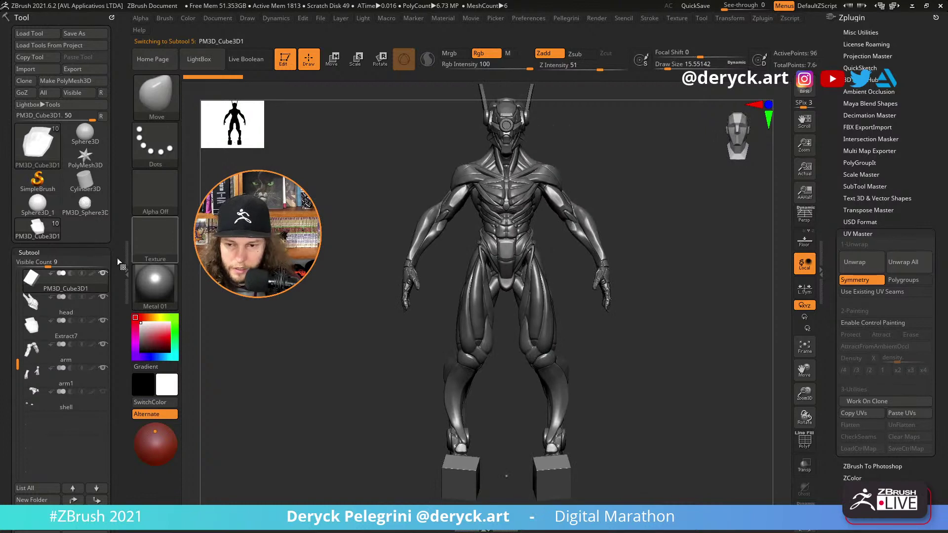
{"action": "left_click_drag", "start_coordinate": [4, 513], "coordinate": [3, 438]}
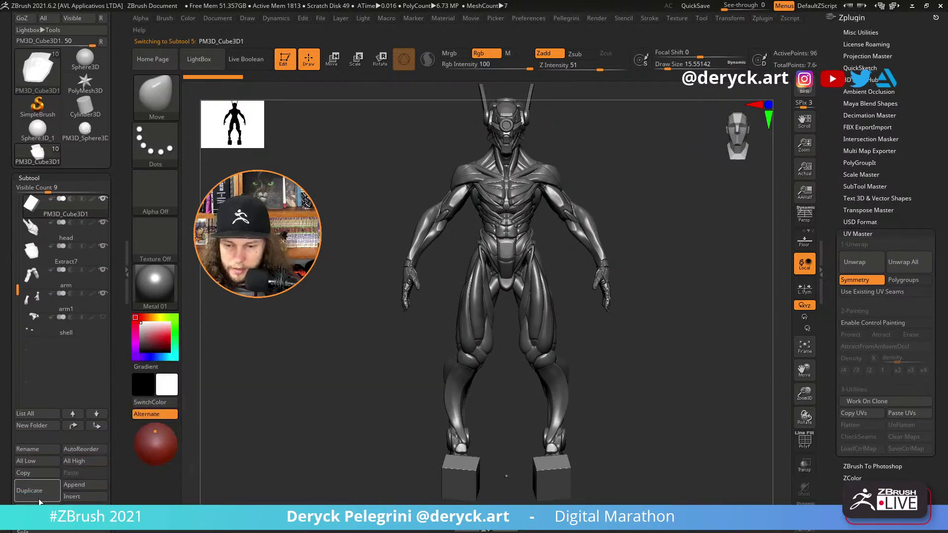
{"action": "left_click", "coordinate": [32, 514]}
{"action": "left_click", "coordinate": [37, 517]}
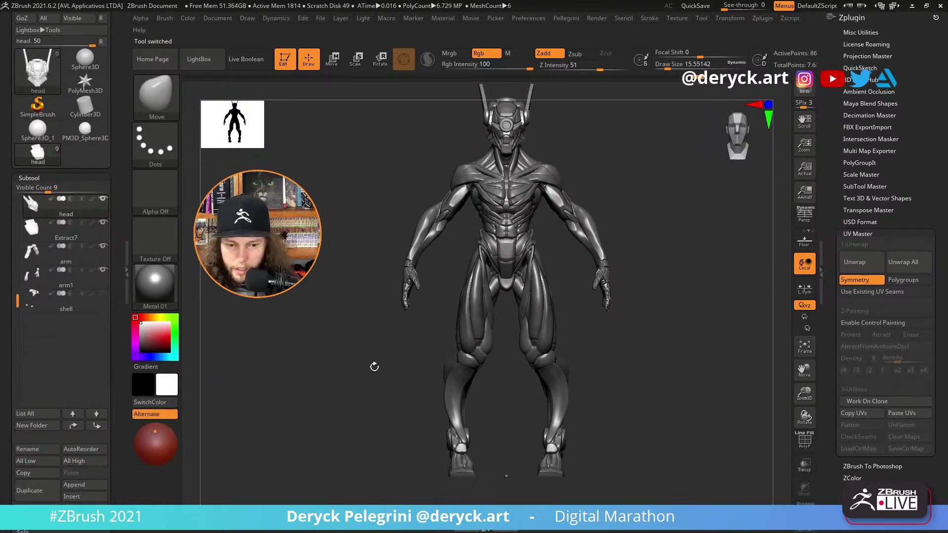
Try the Flatten, ClayBuildup and Standard brushes in turn, ending with Flatten active.
{"action": "left_click_drag", "start_coordinate": [385, 367], "coordinate": [326, 329], "text": "alt"}
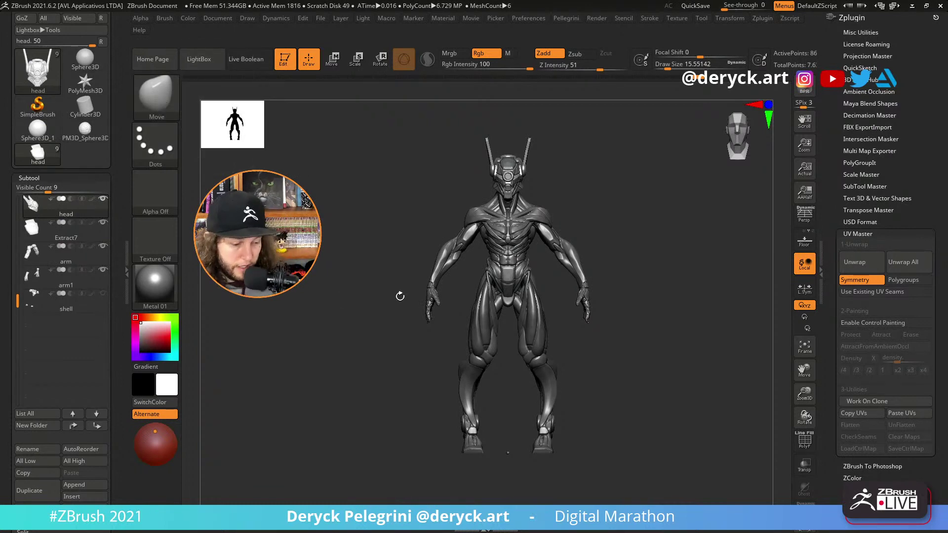
{"action": "key", "text": "b"}
{"action": "key", "text": "f"}
{"action": "key", "text": "l"}
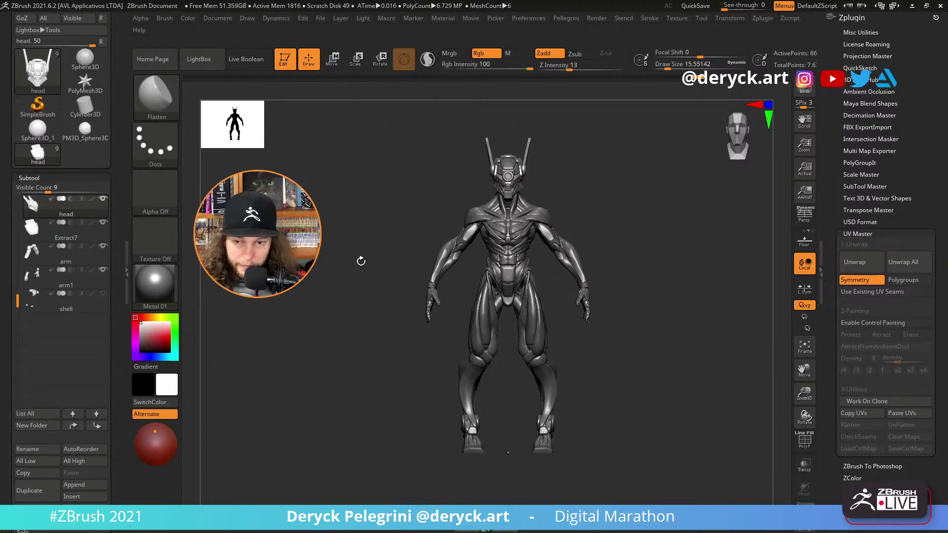
{"action": "key", "text": "b"}
{"action": "key", "text": "c"}
{"action": "key", "text": "b"}
{"action": "key", "text": "b"}
{"action": "key", "text": "s"}
{"action": "key", "text": "t"}
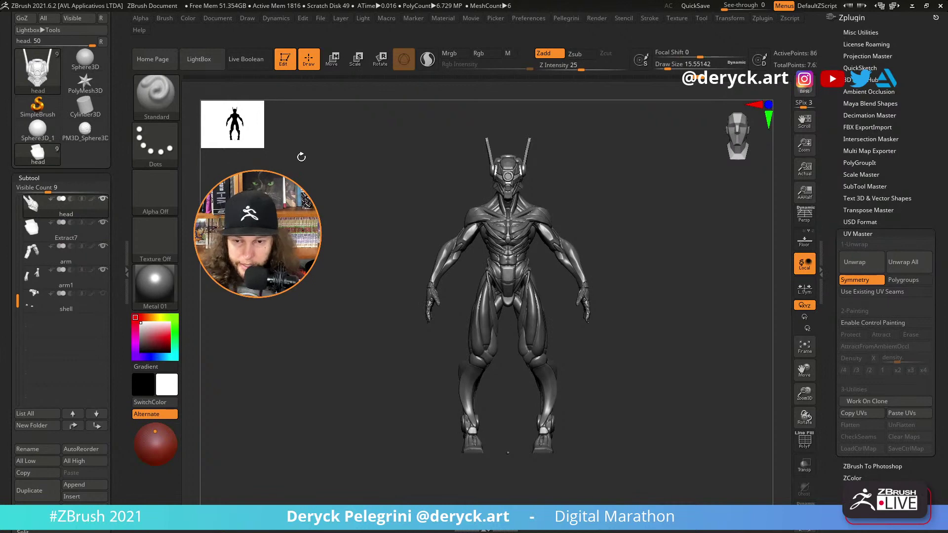
{"action": "key", "text": "b"}
{"action": "key", "text": "f"}
{"action": "key", "text": "l"}
Review the character's helmet, torso and arms from the front and three-quarter angles.
{"action": "left_click_drag", "start_coordinate": [342, 285], "coordinate": [333, 238]}
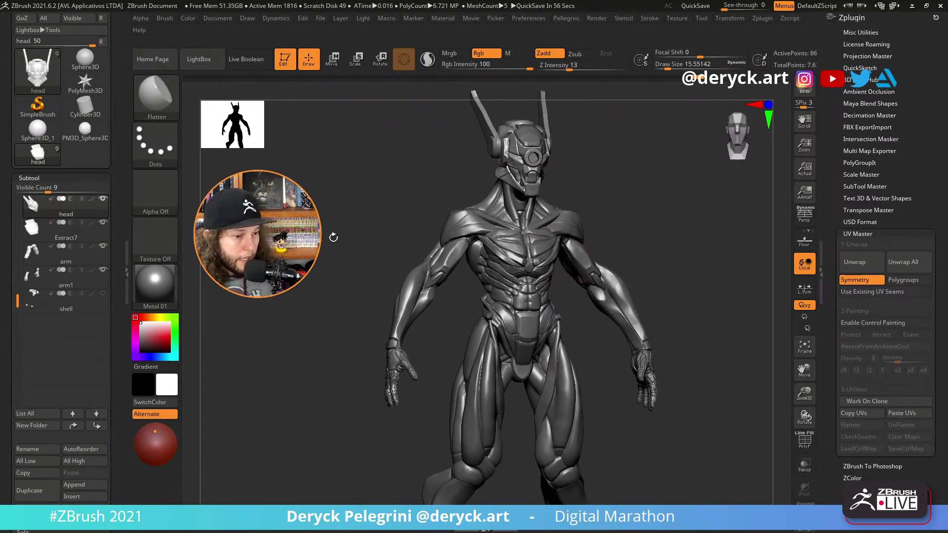
{"action": "left_click_drag", "start_coordinate": [334, 304], "coordinate": [347, 212]}
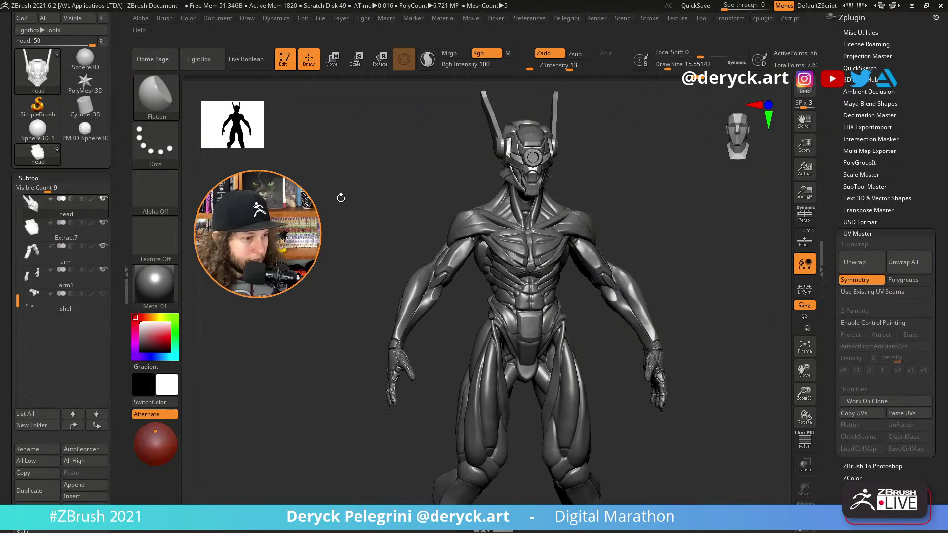
{"action": "left_click_drag", "start_coordinate": [315, 200], "coordinate": [334, 237]}
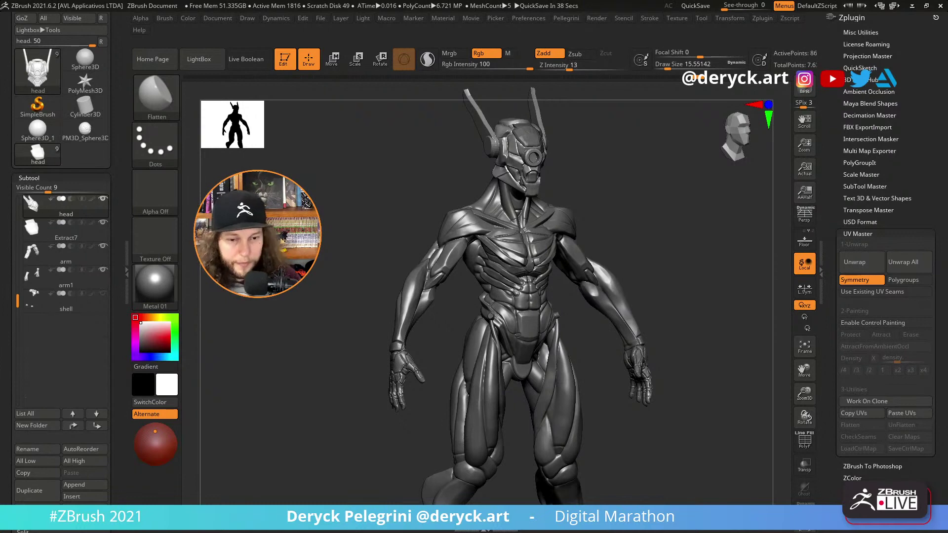
{"action": "left_click_drag", "start_coordinate": [323, 225], "coordinate": [280, 116], "text": "shift"}
{"action": "left_click_drag", "start_coordinate": [330, 216], "coordinate": [321, 254], "text": "alt"}
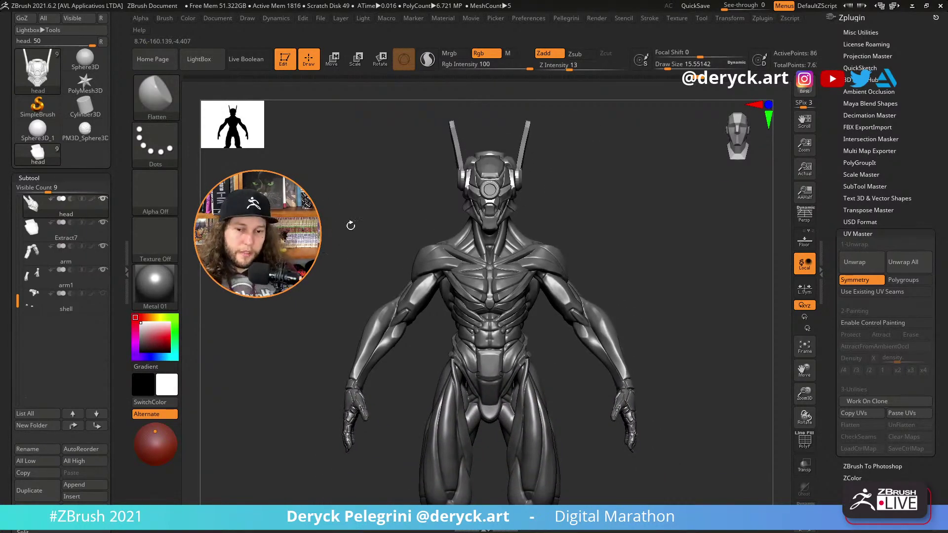
{"action": "mouse_move", "coordinate": [338, 219]}
{"action": "left_mouse_down"}
{"action": "mouse_move", "coordinate": [345, 236]}
{"action": "mouse_move", "coordinate": [329, 234]}
{"action": "mouse_move", "coordinate": [359, 230]}
{"action": "mouse_move", "coordinate": [340, 231]}
{"action": "left_mouse_up"}
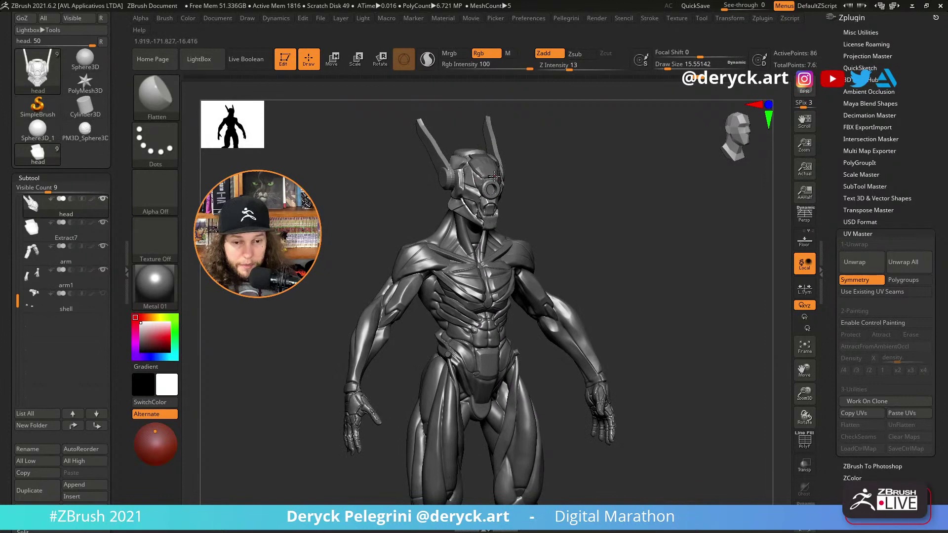
Select the forehead plates subtool and review the helmet and the full figure from several angles.
{"action": "left_click", "coordinate": [494, 176], "text": "alt"}
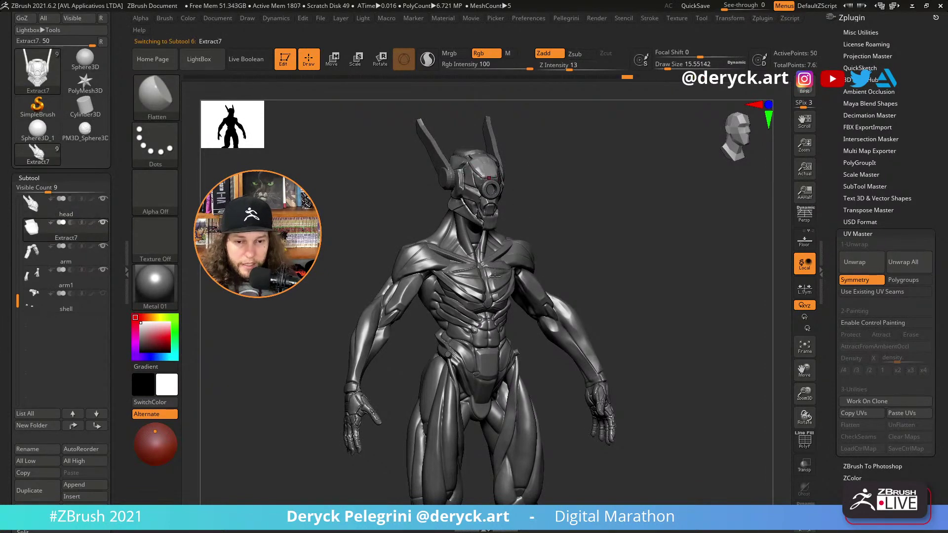
{"action": "left_click_drag", "start_coordinate": [584, 264], "coordinate": [643, 319]}
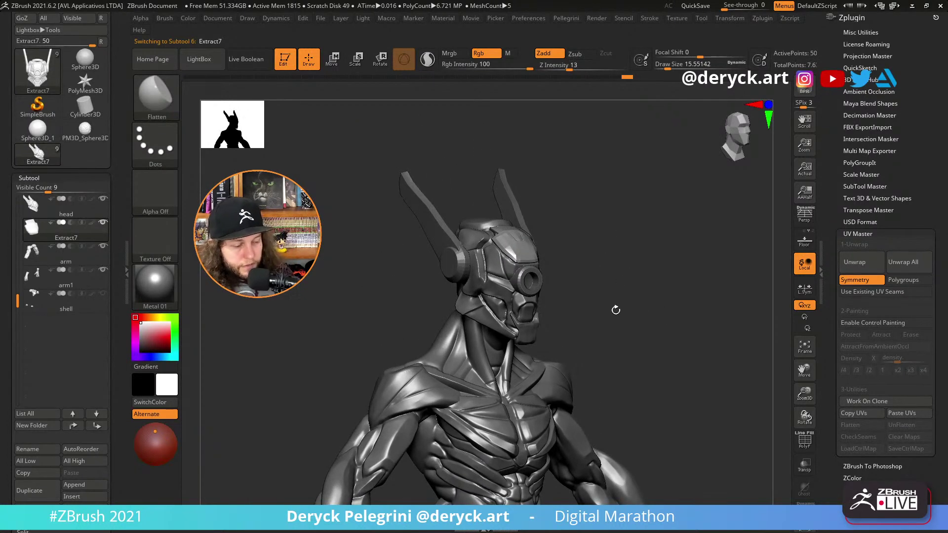
{"action": "mouse_move", "coordinate": [622, 282]}
{"action": "left_mouse_down"}
{"action": "mouse_move", "coordinate": [615, 301]}
{"action": "mouse_move", "coordinate": [625, 296]}
{"action": "left_mouse_up"}
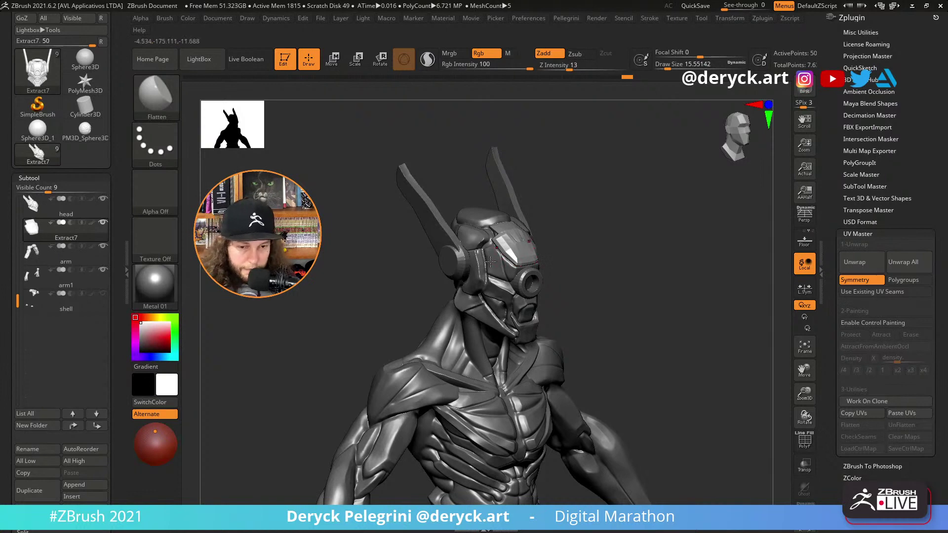
{"action": "left_click_drag", "start_coordinate": [337, 289], "coordinate": [330, 247]}
{"action": "scroll", "coordinate": [327, 262], "scroll_direction": "down", "scroll_amount": 5}
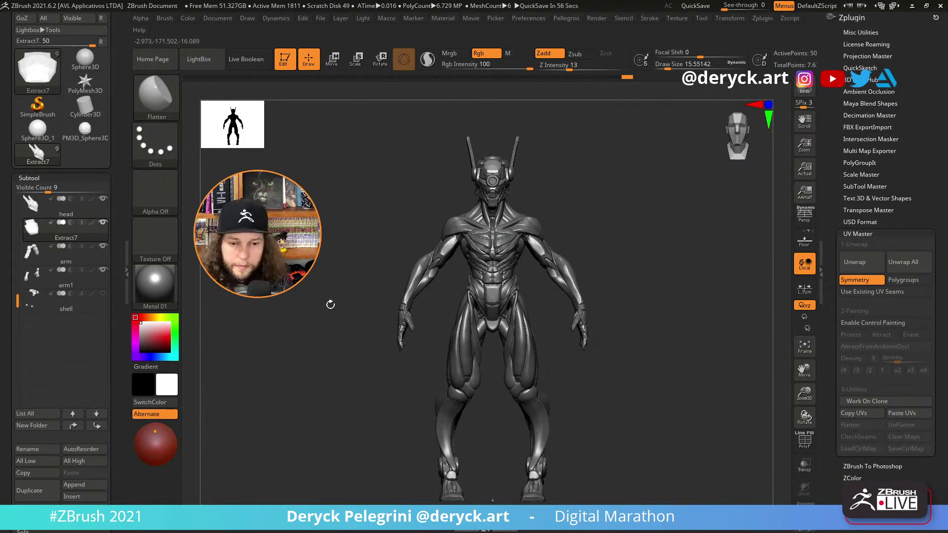
{"action": "left_click_drag", "start_coordinate": [328, 328], "coordinate": [321, 358]}
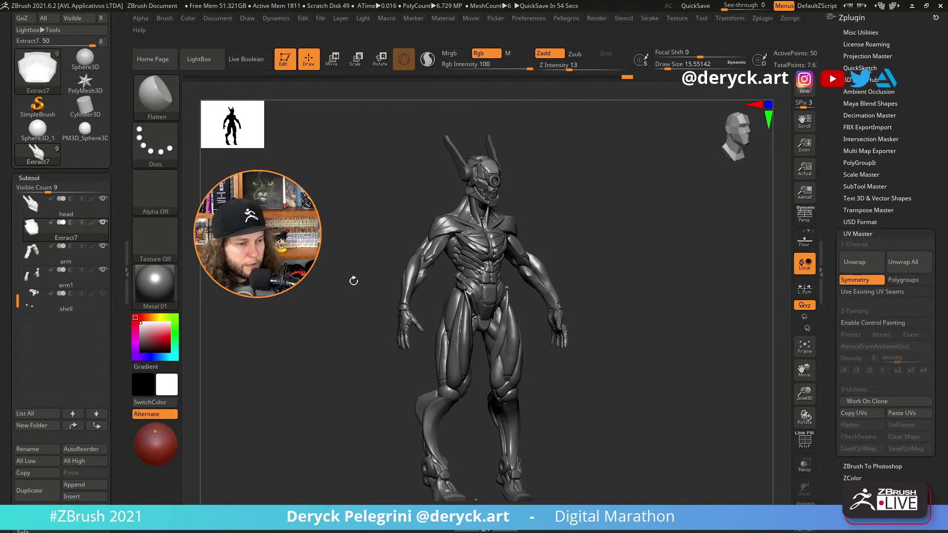
{"action": "mouse_move", "coordinate": [326, 338]}
{"action": "left_mouse_down", "text": "shift"}
{"action": "mouse_move", "coordinate": [307, 339]}
{"action": "mouse_move", "coordinate": [340, 335]}
{"action": "mouse_move", "coordinate": [308, 337]}
{"action": "left_mouse_up", "text": "shift"}
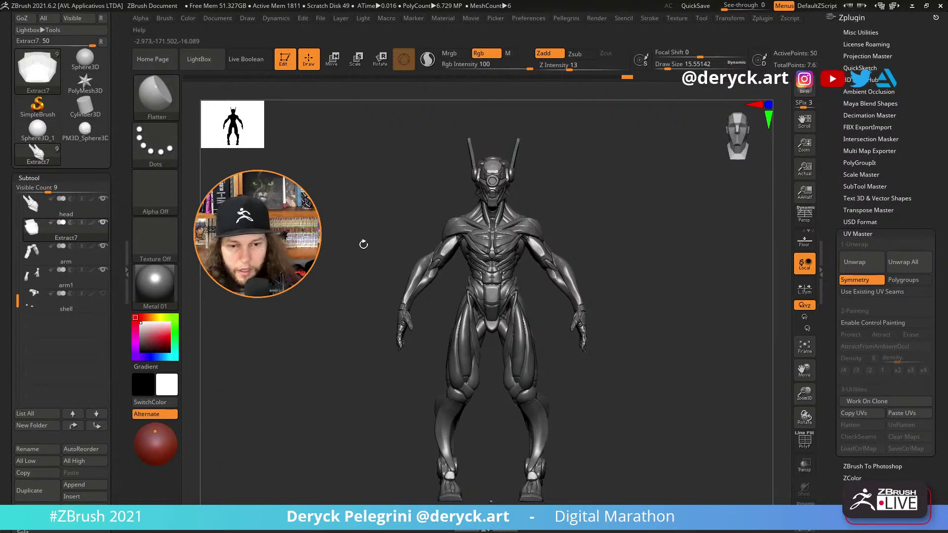
{"action": "left_click_drag", "start_coordinate": [343, 238], "coordinate": [362, 192]}
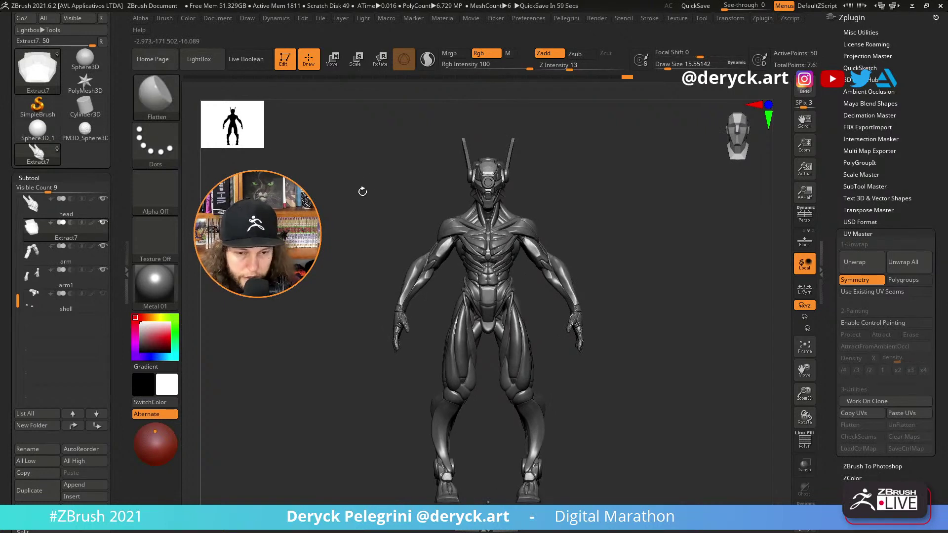
Save the model to disk and turn on the polyframe.
{"action": "left_click_drag", "start_coordinate": [2, 142], "coordinate": [4, 179]}
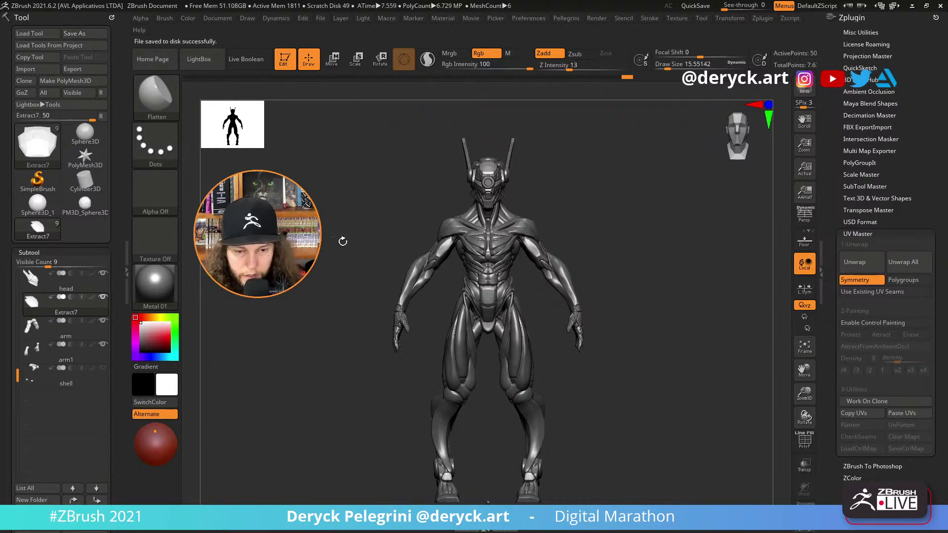
{"action": "mouse_move", "coordinate": [343, 242]}
{"action": "left_mouse_down"}
{"action": "mouse_move", "coordinate": [353, 280]}
{"action": "mouse_move", "coordinate": [345, 254]}
{"action": "left_mouse_up"}
{"action": "key", "text": "shift+f"}
Select the arm subtool, turn the polyframe off and reset the list of recent tools.
{"action": "left_click", "coordinate": [427, 253], "text": "alt"}
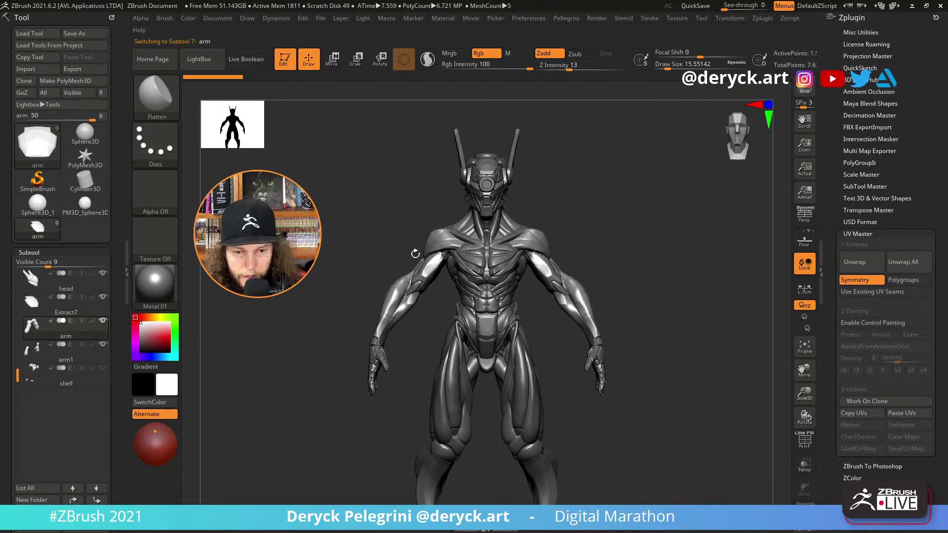
{"action": "key", "text": "shift+f"}
{"action": "left_click_drag", "start_coordinate": [336, 253], "coordinate": [324, 219]}
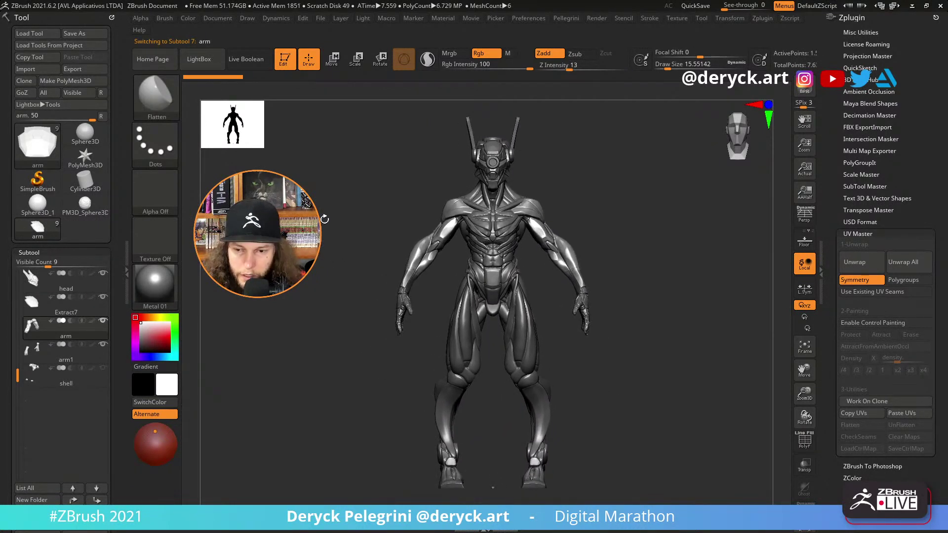
{"action": "left_click", "coordinate": [102, 117]}
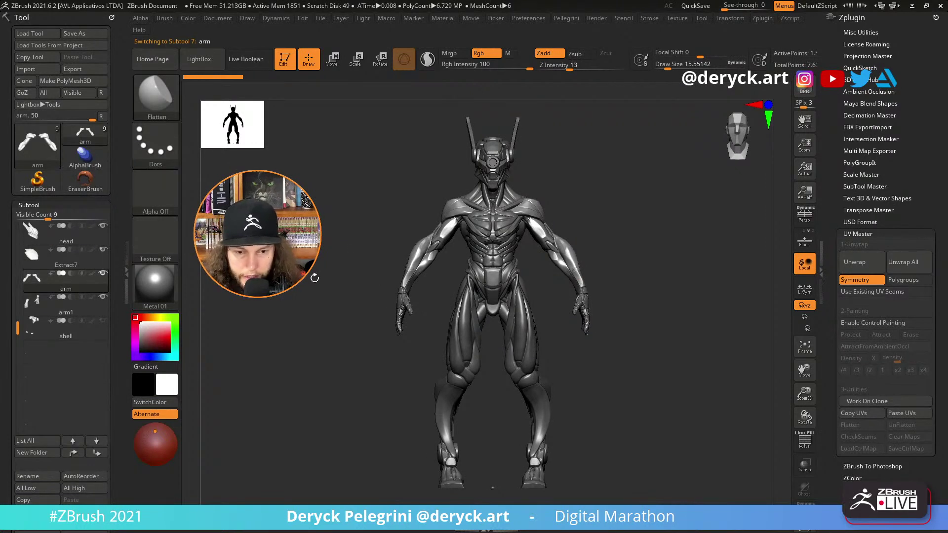
{"action": "left_click_drag", "start_coordinate": [283, 283], "coordinate": [322, 303], "text": "alt"}
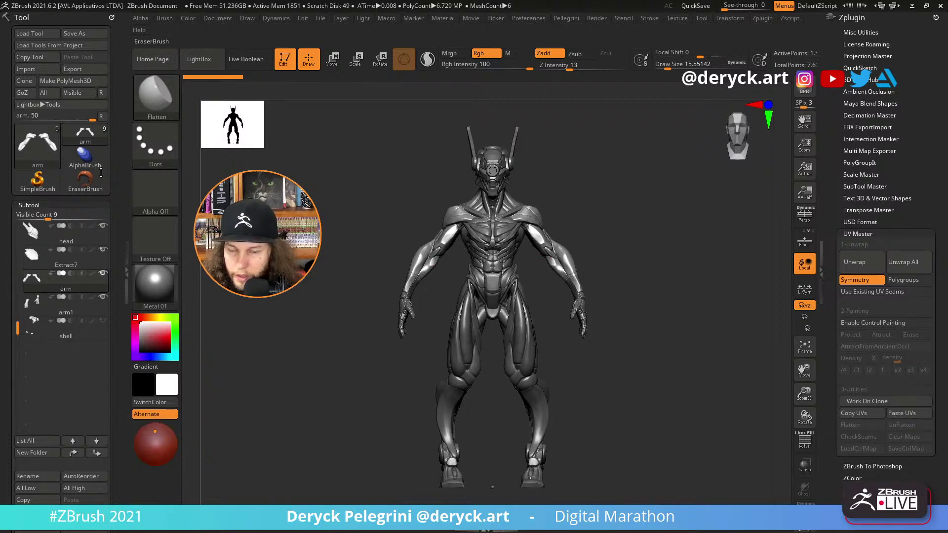
Merge all visible subtools into one combined model and switch to the merged tool.
{"action": "scroll", "coordinate": [0, 223], "scroll_direction": "down", "scroll_amount": 5}
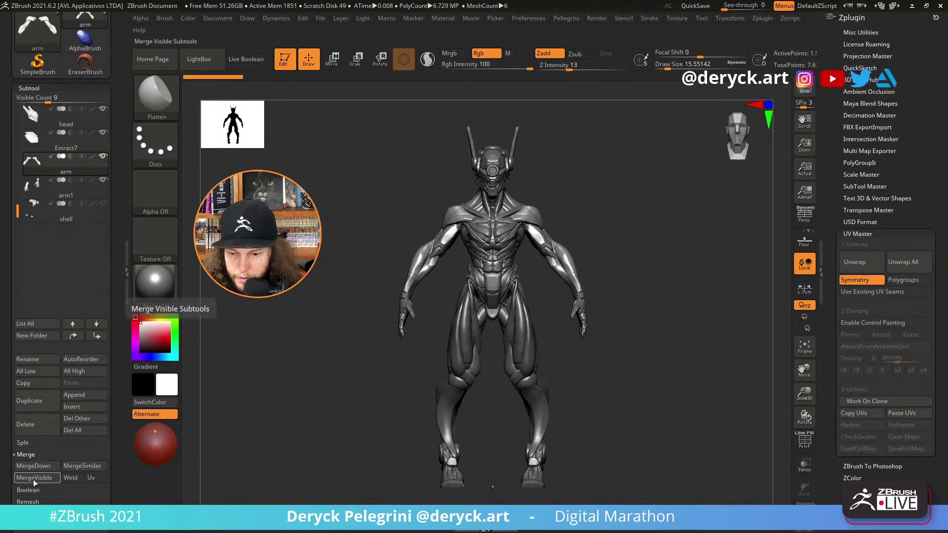
{"action": "left_click", "coordinate": [34, 478]}
{"action": "scroll", "coordinate": [74, 198], "scroll_direction": "up", "scroll_amount": 6}
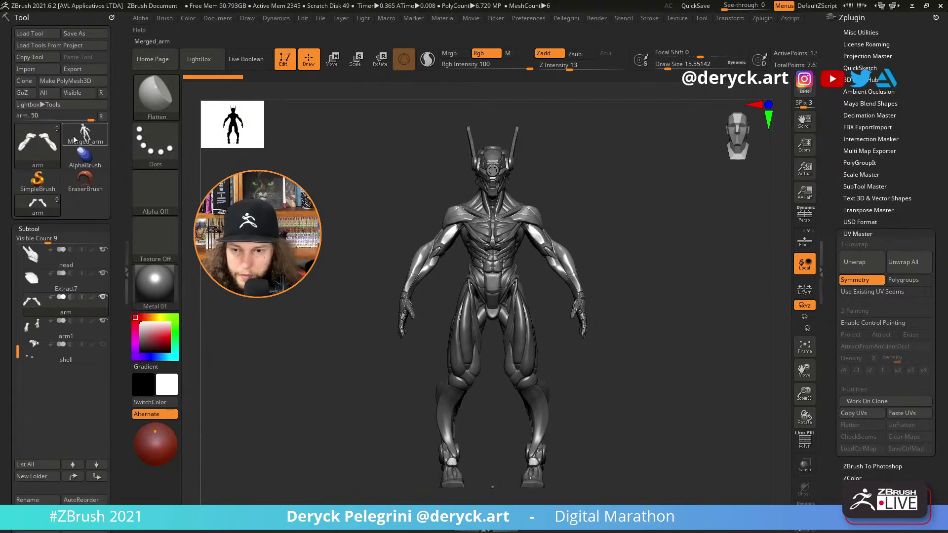
{"action": "left_click", "coordinate": [86, 134]}
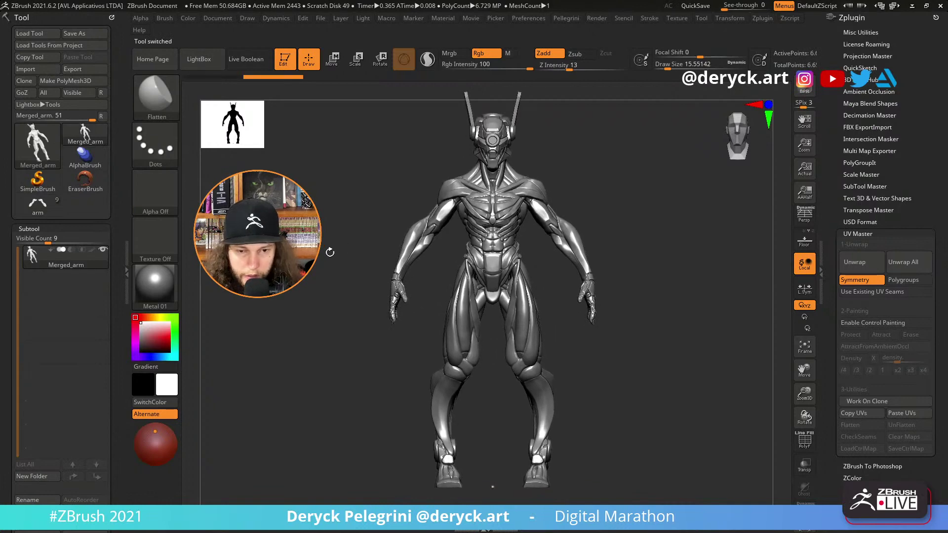
Turn on the polyframe and pre-process the merged model with Decimation Master.
{"action": "key", "text": "shift+f"}
{"action": "left_click_drag", "start_coordinate": [492, 487], "coordinate": [478, 270]}
{"action": "mouse_move", "coordinate": [406, 239]}
{"action": "left_mouse_down"}
{"action": "mouse_move", "coordinate": [384, 302]}
{"action": "mouse_move", "coordinate": [321, 246]}
{"action": "mouse_move", "coordinate": [298, 478]}
{"action": "mouse_move", "coordinate": [341, 459]}
{"action": "left_mouse_up"}
{"action": "key", "text": "f"}
{"action": "key", "text": "f"}
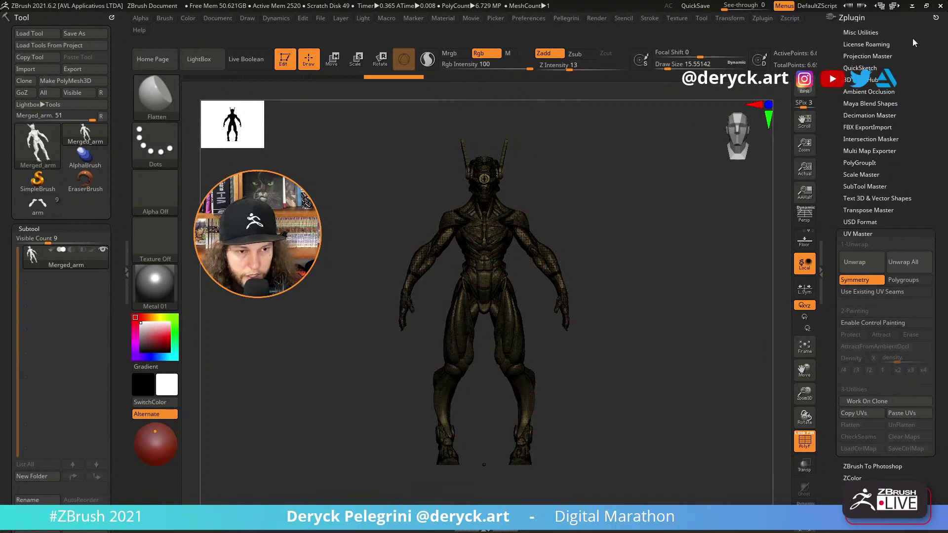
{"action": "left_click", "coordinate": [848, 234]}
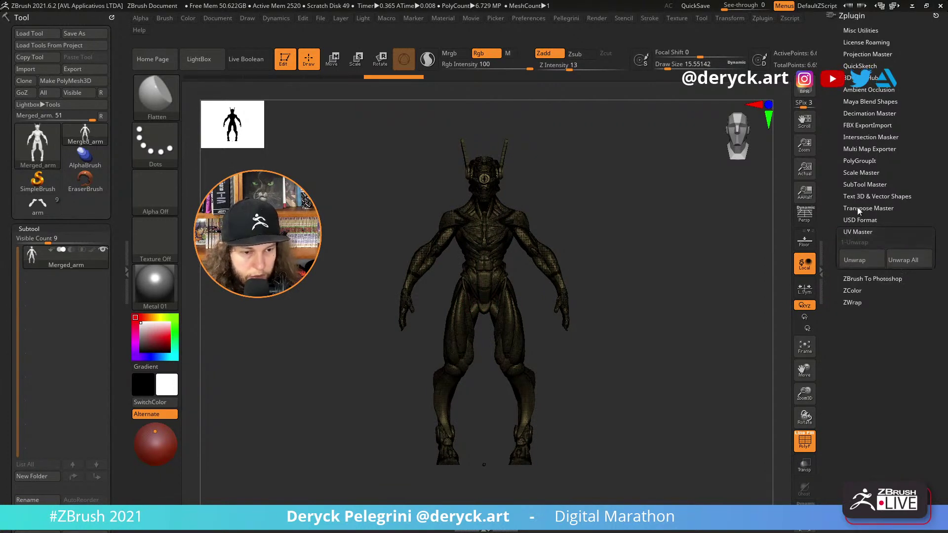
{"action": "left_click", "coordinate": [855, 116]}
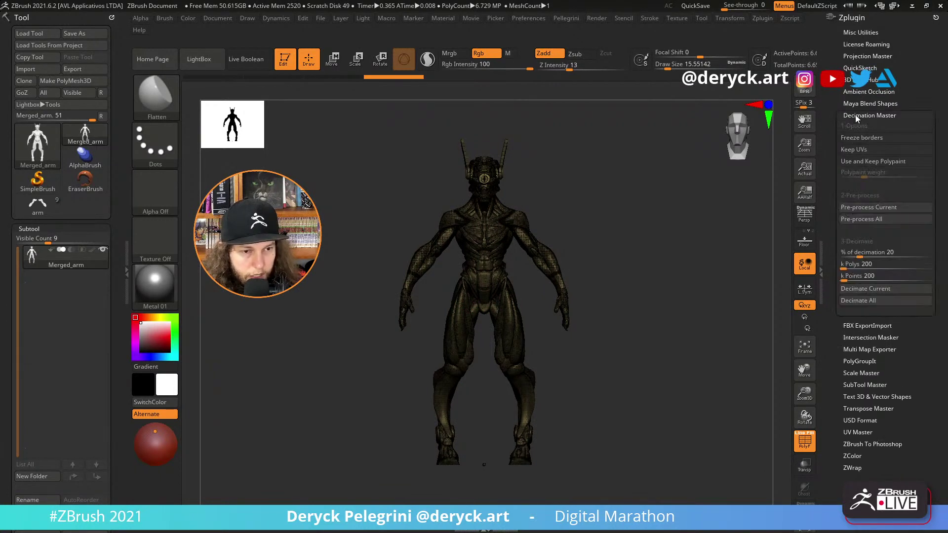
{"action": "left_click", "coordinate": [870, 208]}
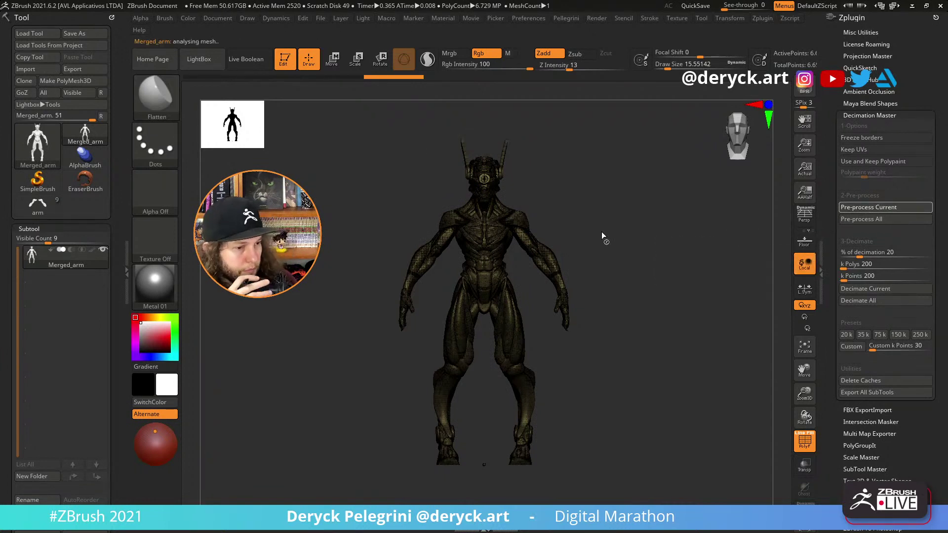
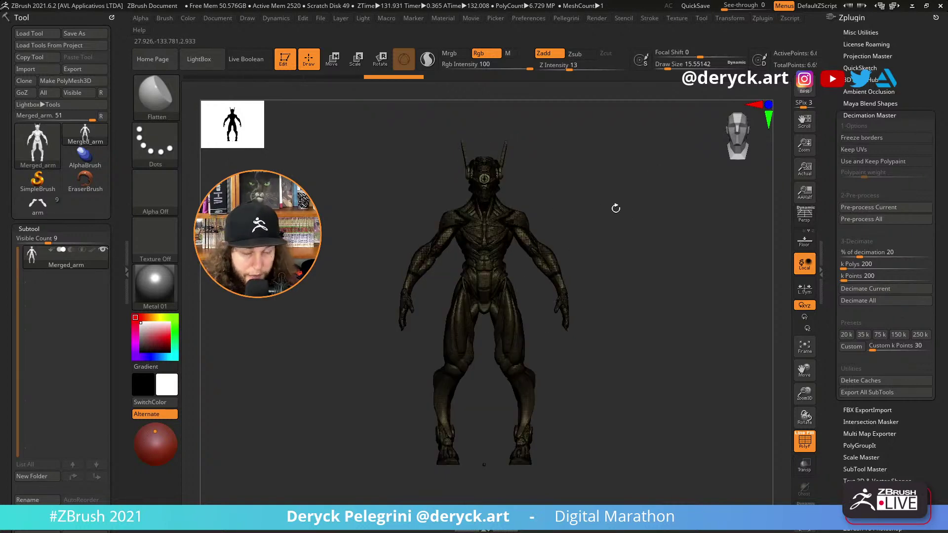
Decimate the merged model at 10 percent and repeat the decimation at 5 percent.
{"action": "left_click_drag", "start_coordinate": [587, 205], "coordinate": [627, 256], "text": "alt"}
{"action": "mouse_move", "coordinate": [612, 226]}
{"action": "left_mouse_down", "text": "alt"}
{"action": "mouse_move", "coordinate": [608, 236]}
{"action": "mouse_move", "coordinate": [627, 222]}
{"action": "left_mouse_up", "text": "alt"}
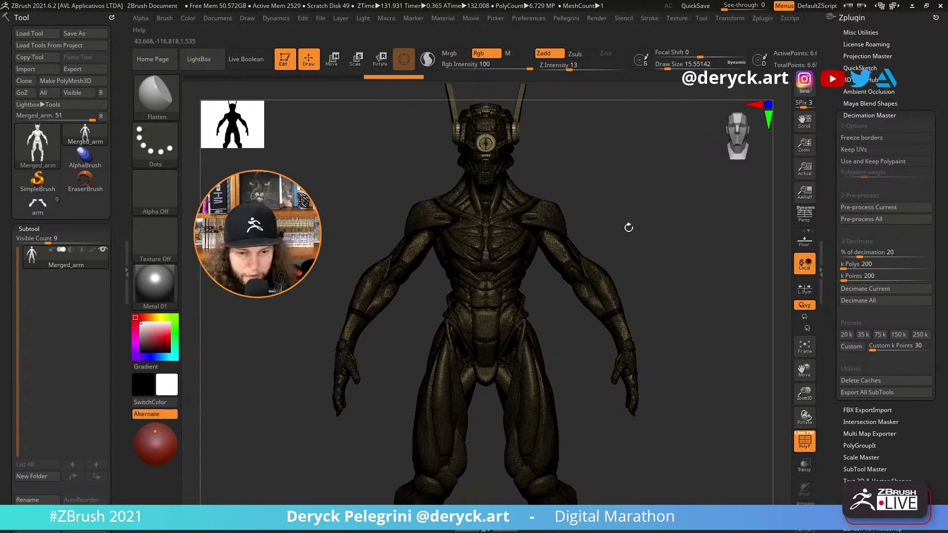
{"action": "left_click", "coordinate": [911, 252]}
{"action": "type", "text": "10"}
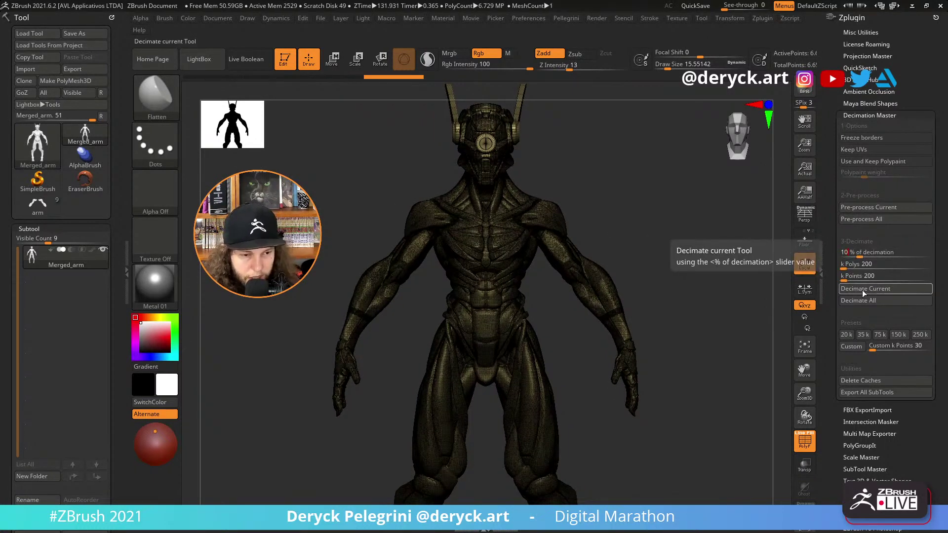
{"action": "left_click", "coordinate": [862, 290]}
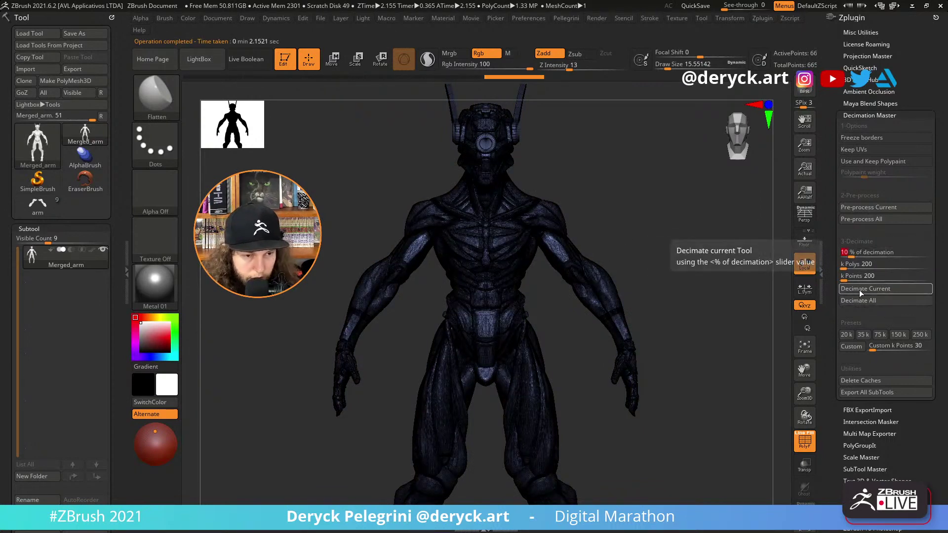
{"action": "type", "text": "5"}
{"action": "key", "text": "Return"}
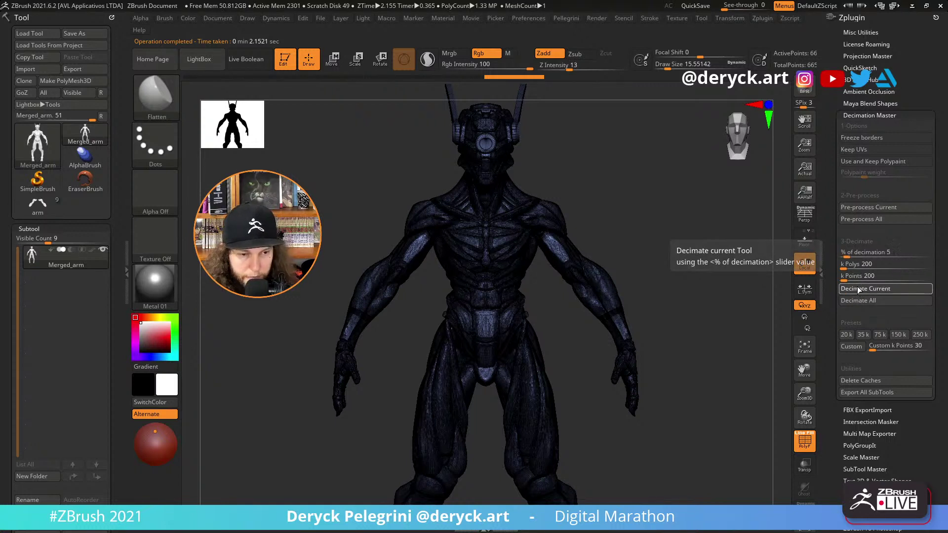
{"action": "left_click", "coordinate": [860, 289]}
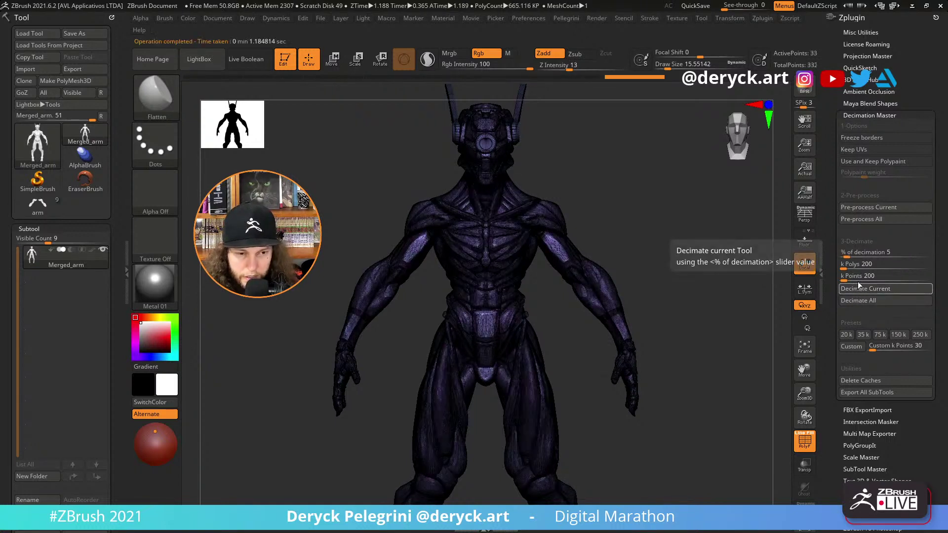
Decimate the merged model at 1 percent and check the resulting wireframe on the figure.
{"action": "type", "text": "1"}
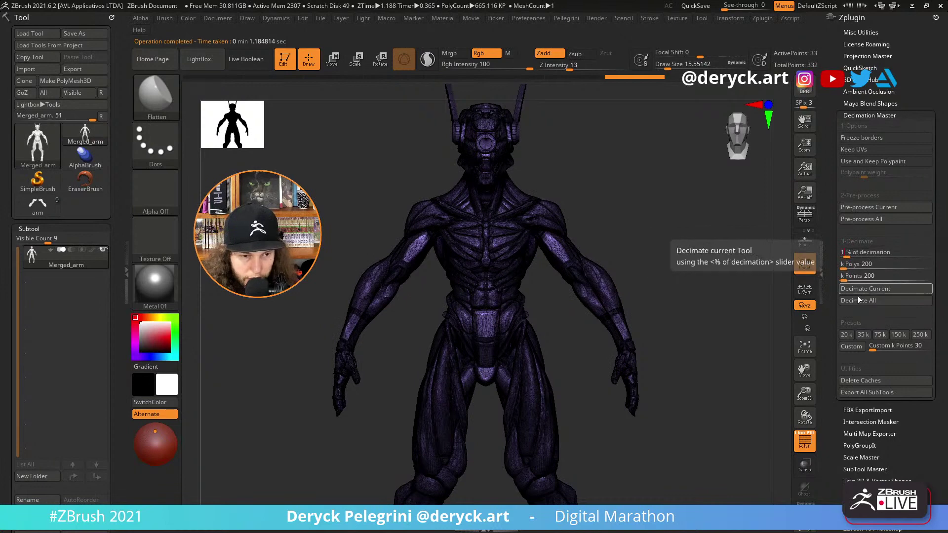
{"action": "left_click", "coordinate": [858, 288]}
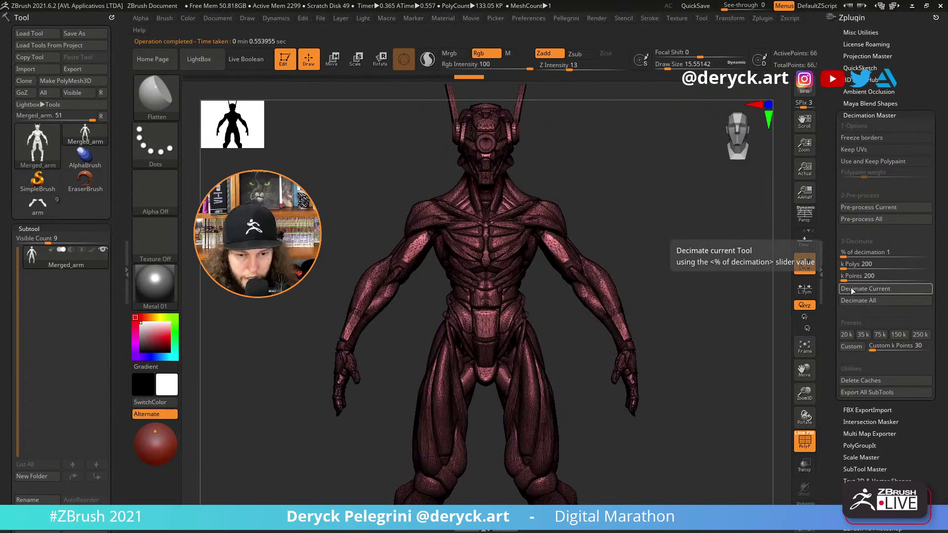
{"action": "left_click_drag", "start_coordinate": [649, 242], "coordinate": [650, 269]}
{"action": "key", "text": "shift+f"}
{"action": "key", "text": "shift+f"}
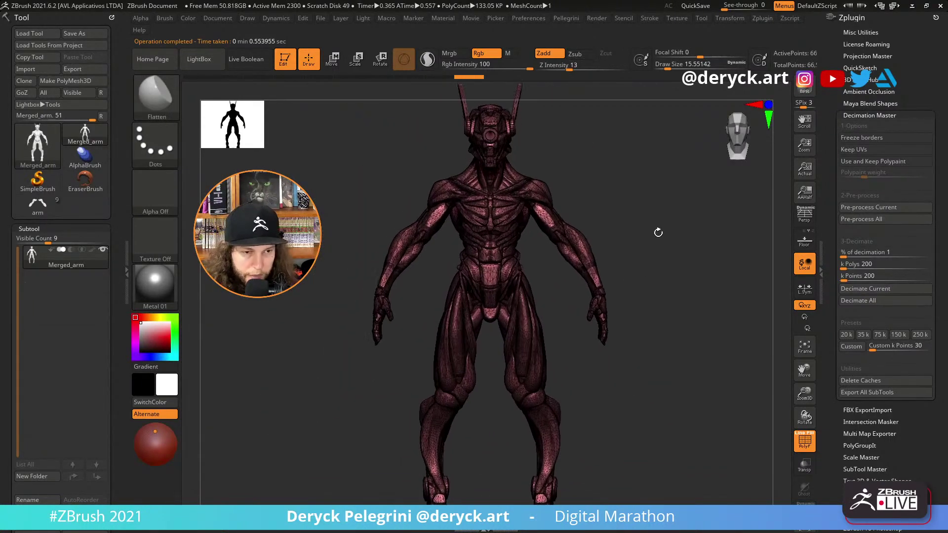
Close the Decimation Master options, turn the polyframe off and open the Transpose Master options.
{"action": "left_click", "coordinate": [859, 116]}
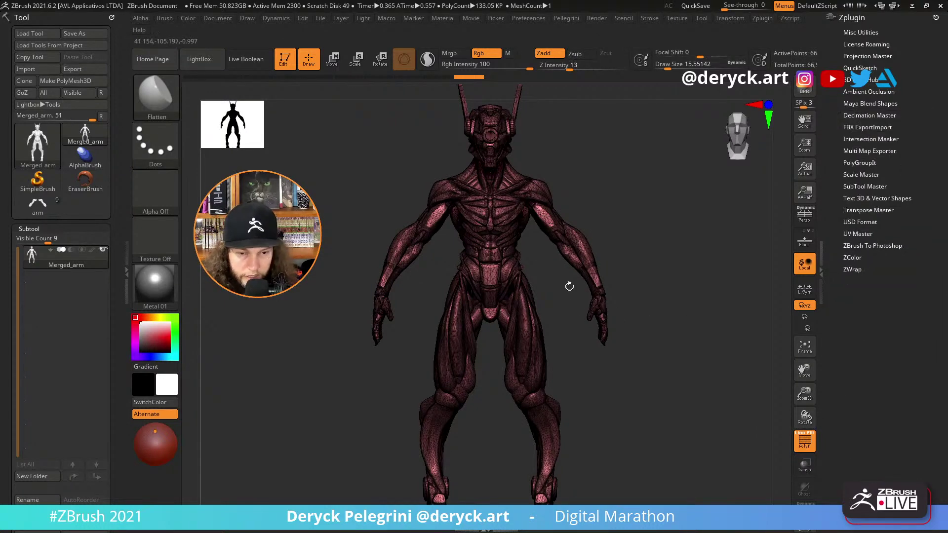
{"action": "key", "text": "shift+f"}
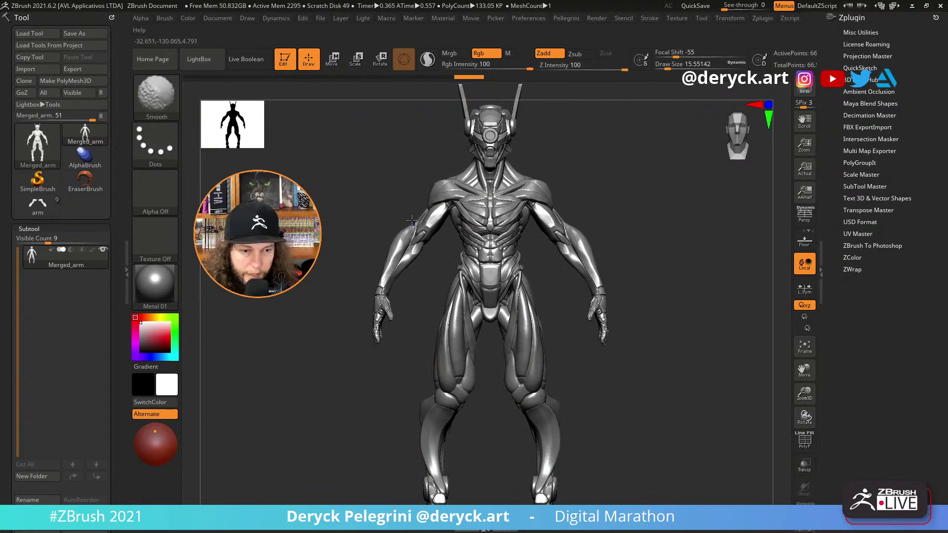
{"action": "key", "text": "shift+f"}
{"action": "key", "text": "shift+f"}
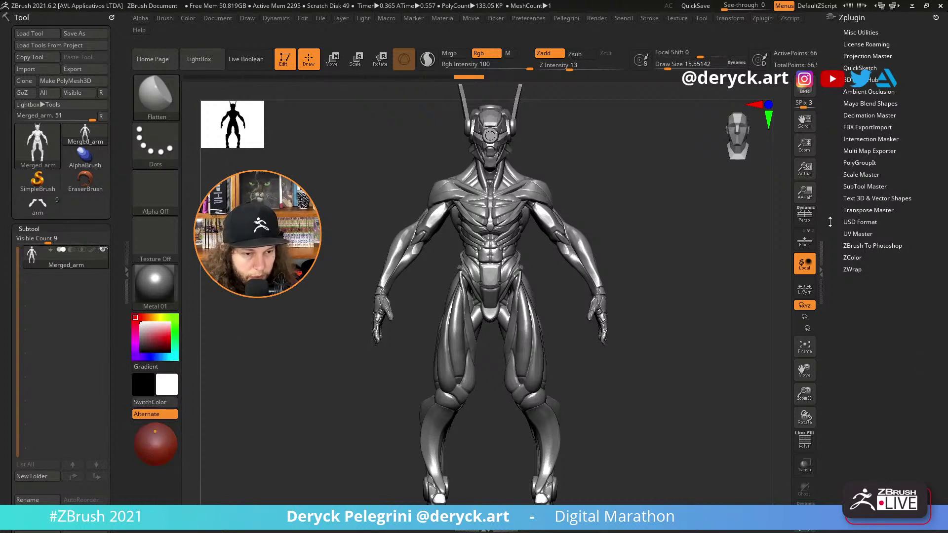
{"action": "left_click", "coordinate": [852, 210]}
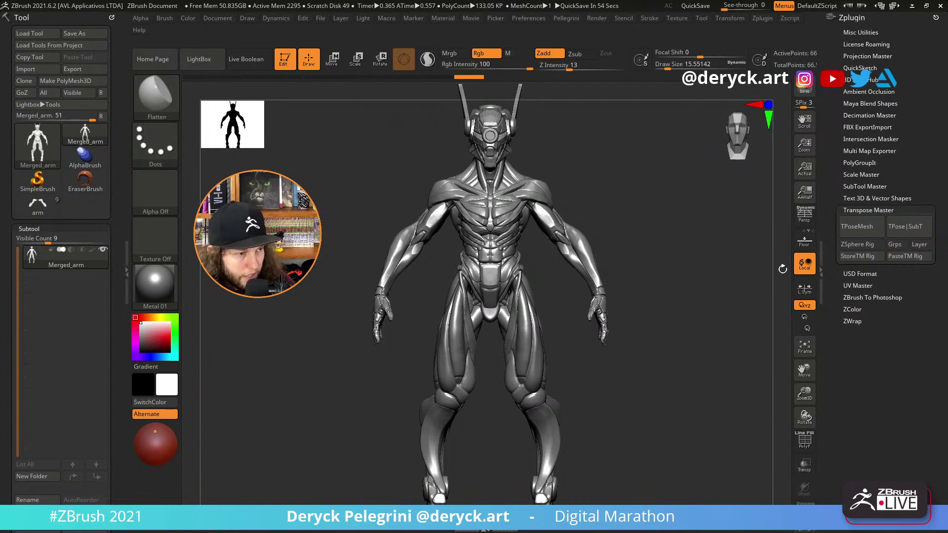
Switch to transpose Move mode and draw a transpose line from the figure's left shoulder down the upper arm, clearing any mask.
{"action": "left_click_drag", "start_coordinate": [340, 224], "coordinate": [315, 189], "text": "alt"}
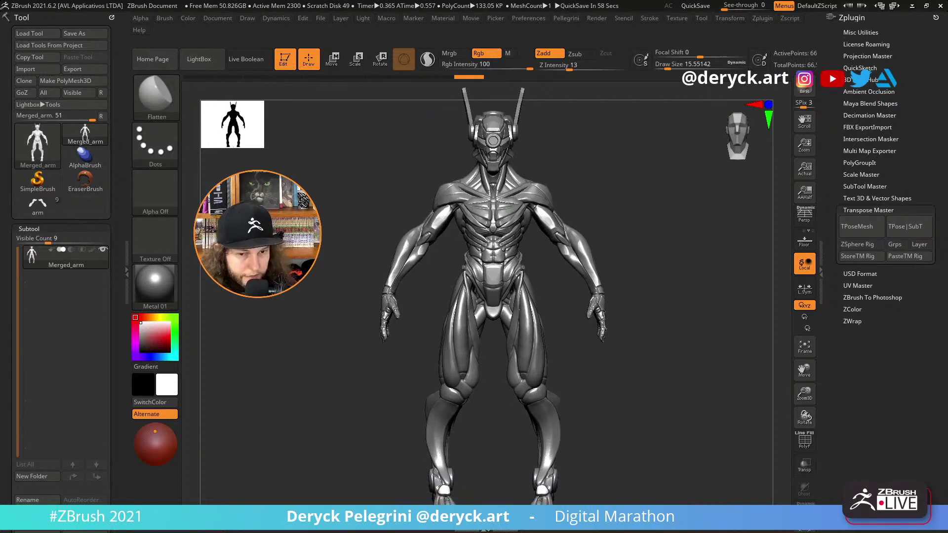
{"action": "mouse_move", "coordinate": [316, 189]}
{"action": "left_mouse_down"}
{"action": "mouse_move", "coordinate": [325, 232]}
{"action": "mouse_move", "coordinate": [319, 212]}
{"action": "mouse_move", "coordinate": [330, 218]}
{"action": "mouse_move", "coordinate": [322, 222]}
{"action": "mouse_move", "coordinate": [353, 146]}
{"action": "left_mouse_up"}
{"action": "key", "text": "w"}
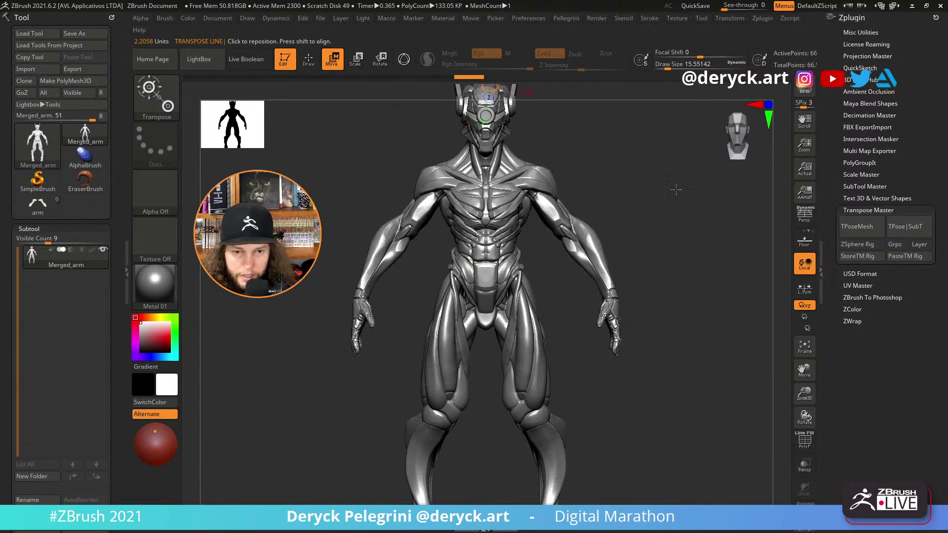
{"action": "left_click_drag", "start_coordinate": [612, 178], "coordinate": [604, 187], "text": "alt"}
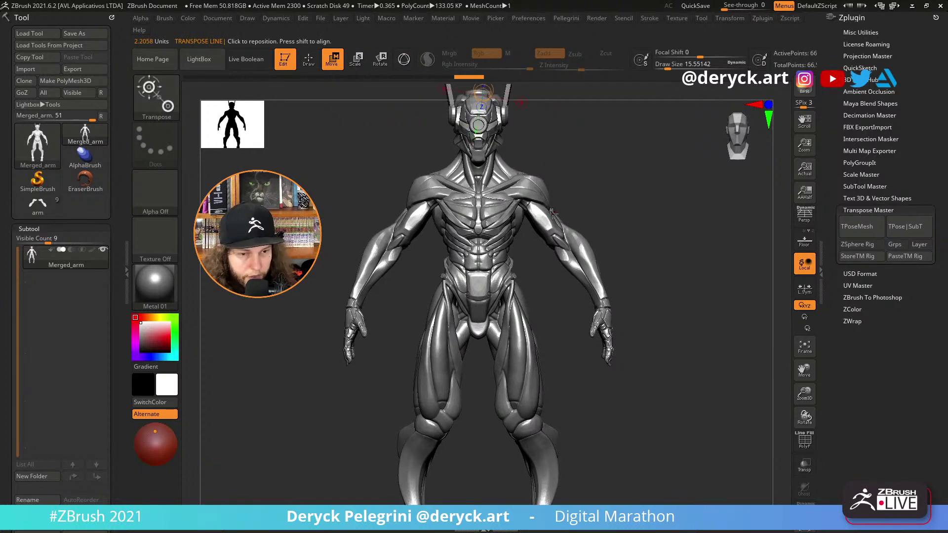
{"action": "mouse_move", "coordinate": [530, 191]}
{"action": "left_mouse_down", "text": "ctrl"}
{"action": "mouse_move", "coordinate": [559, 230]}
{"action": "mouse_move", "coordinate": [622, 246]}
{"action": "left_mouse_up", "text": "ctrl"}
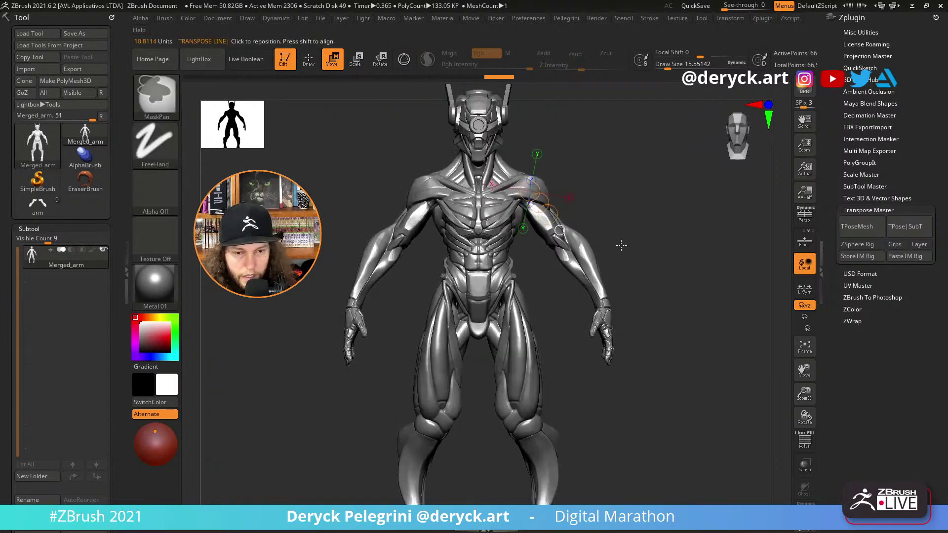
{"action": "left_click_drag", "start_coordinate": [646, 212], "coordinate": [682, 382], "text": "ctrl"}
Set the masking stroke to Lasso and mask the whole figure except its left arm.
{"action": "left_click", "coordinate": [155, 143], "text": "ctrl"}
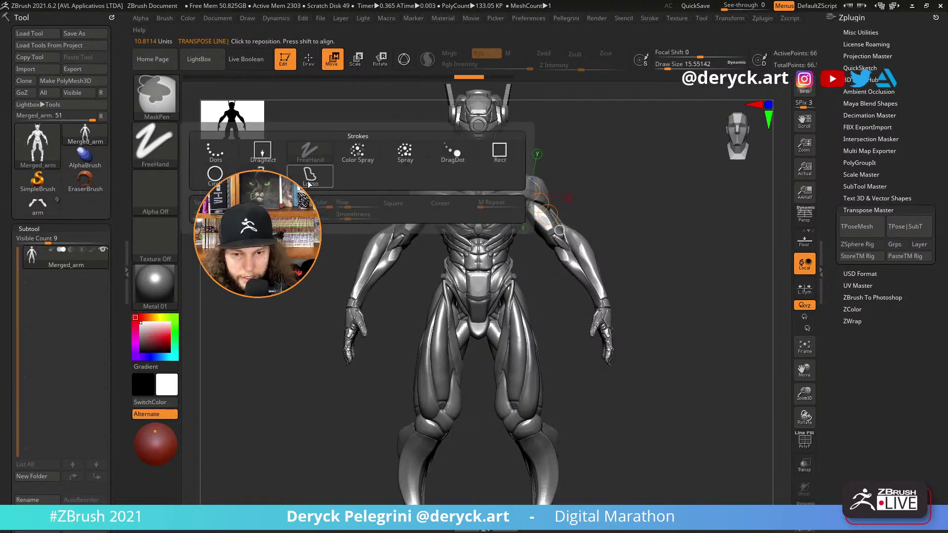
{"action": "left_click", "coordinate": [313, 152], "text": "ctrl"}
{"action": "mouse_move", "coordinate": [719, 236]}
{"action": "left_mouse_down", "text": "ctrl"}
{"action": "mouse_move", "coordinate": [592, 395]}
{"action": "mouse_move", "coordinate": [527, 296]}
{"action": "mouse_move", "coordinate": [520, 205]}
{"action": "left_mouse_up", "text": "ctrl"}
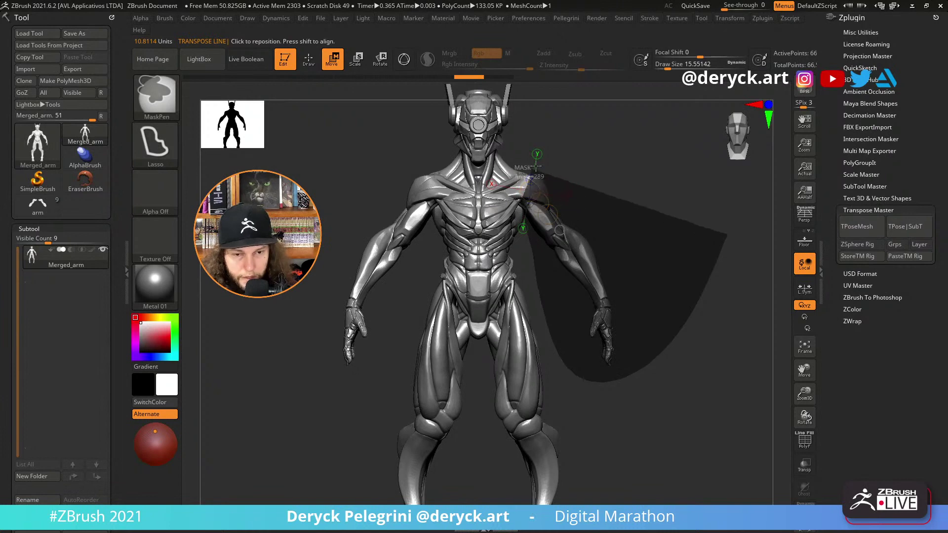
{"action": "left_click_drag", "start_coordinate": [536, 166], "coordinate": [539, 166], "text": "ctrl"}
{"action": "left_click", "coordinate": [605, 200], "text": "ctrl"}
{"action": "left_click_drag", "start_coordinate": [554, 228], "coordinate": [554, 229]}
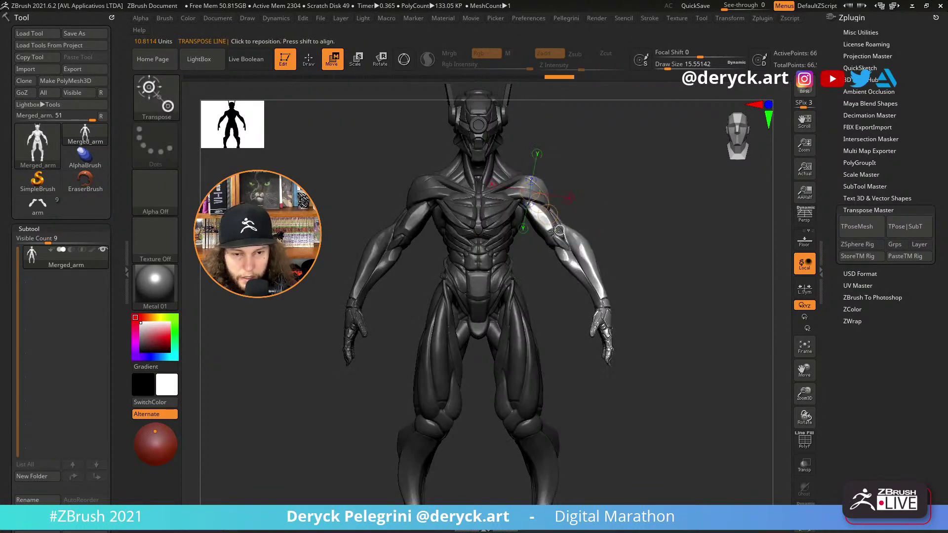
Draw a transpose line down the left arm from the shoulder and rotate the arm in side view.
{"action": "mouse_move", "coordinate": [525, 196]}
{"action": "left_mouse_down"}
{"action": "mouse_move", "coordinate": [596, 288]}
{"action": "mouse_move", "coordinate": [568, 241]}
{"action": "left_mouse_up"}
{"action": "left_click_drag", "start_coordinate": [646, 220], "coordinate": [559, 240]}
{"action": "key", "text": "r"}
{"action": "left_click_drag", "start_coordinate": [424, 201], "coordinate": [452, 221]}
{"action": "key", "text": "ctrl+z"}
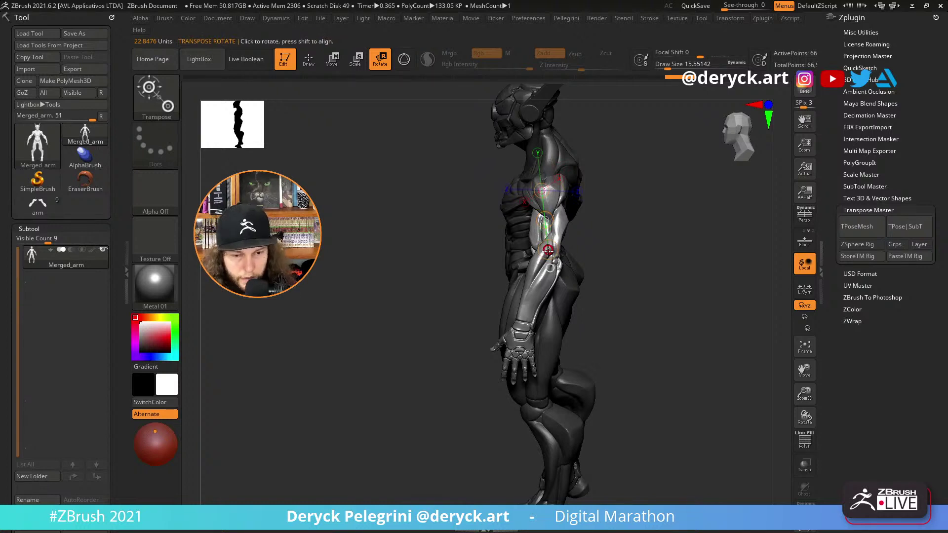
{"action": "left_click_drag", "start_coordinate": [548, 251], "coordinate": [578, 258]}
{"action": "left_click_drag", "start_coordinate": [617, 237], "coordinate": [654, 230], "text": "shift"}
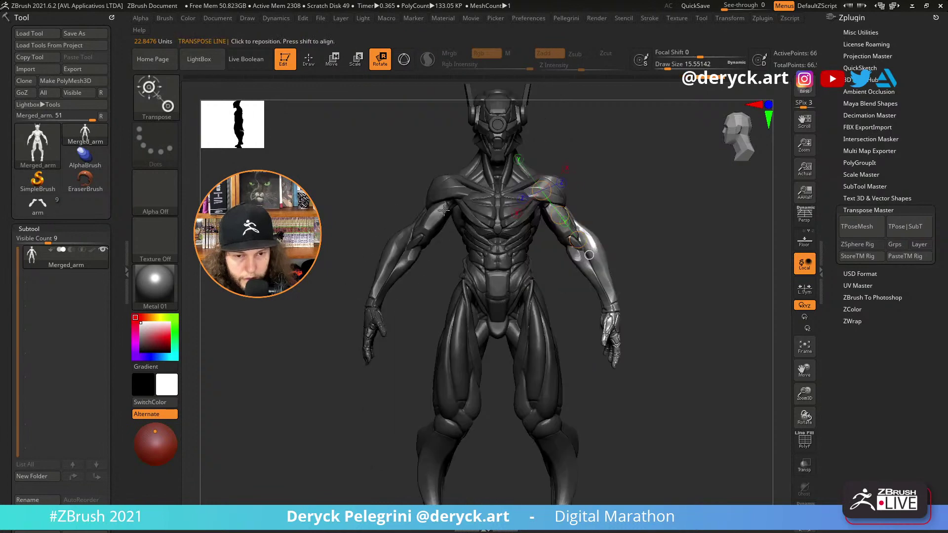
Replace the mask with one that leaves only the left forearm and hand unmasked.
{"action": "key", "text": "q"}
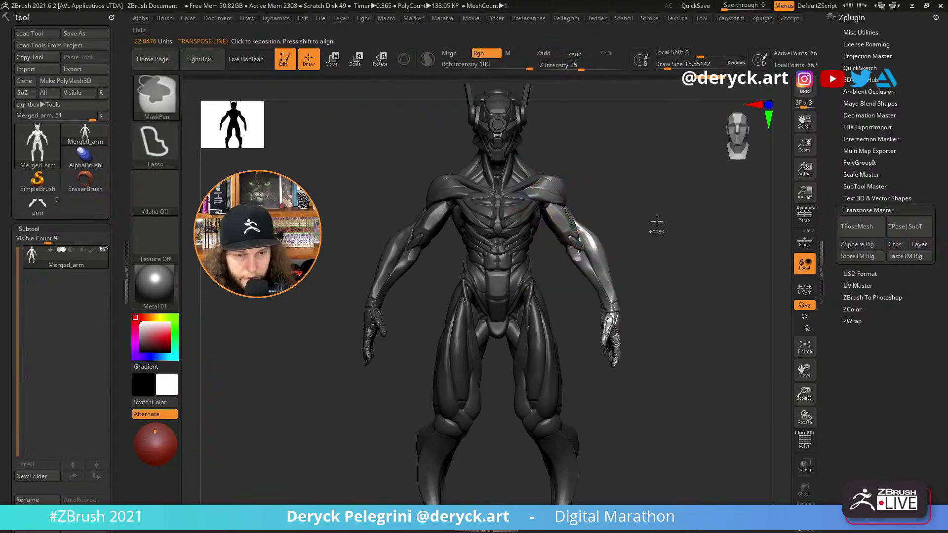
{"action": "left_click", "coordinate": [676, 292], "text": "ctrl"}
{"action": "mouse_move", "coordinate": [683, 381]}
{"action": "left_mouse_down", "text": "ctrl"}
{"action": "mouse_move", "coordinate": [577, 355]}
{"action": "mouse_move", "coordinate": [560, 272]}
{"action": "left_mouse_up", "text": "ctrl"}
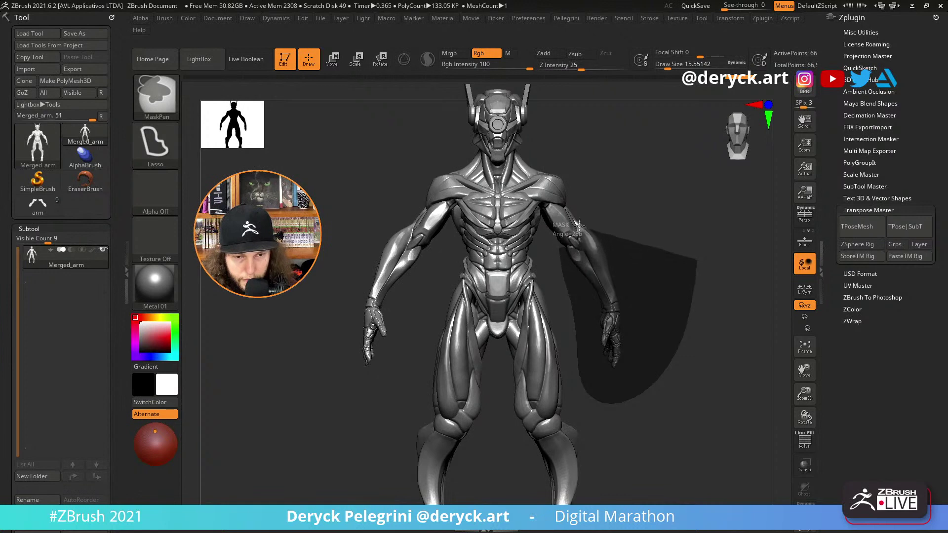
{"action": "left_click_drag", "start_coordinate": [579, 225], "coordinate": [579, 226], "text": "ctrl"}
{"action": "key", "text": "ctrl+i"}
{"action": "key", "text": "w"}
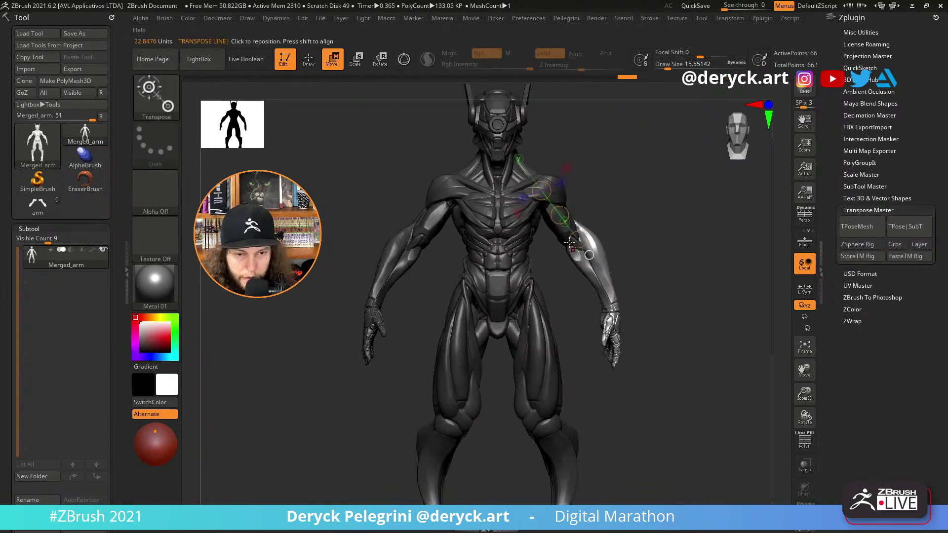
Place the transpose line from the left elbow to the hand and rotate the forearm to bend the elbow forward.
{"action": "left_click_drag", "start_coordinate": [592, 264], "coordinate": [581, 252]}
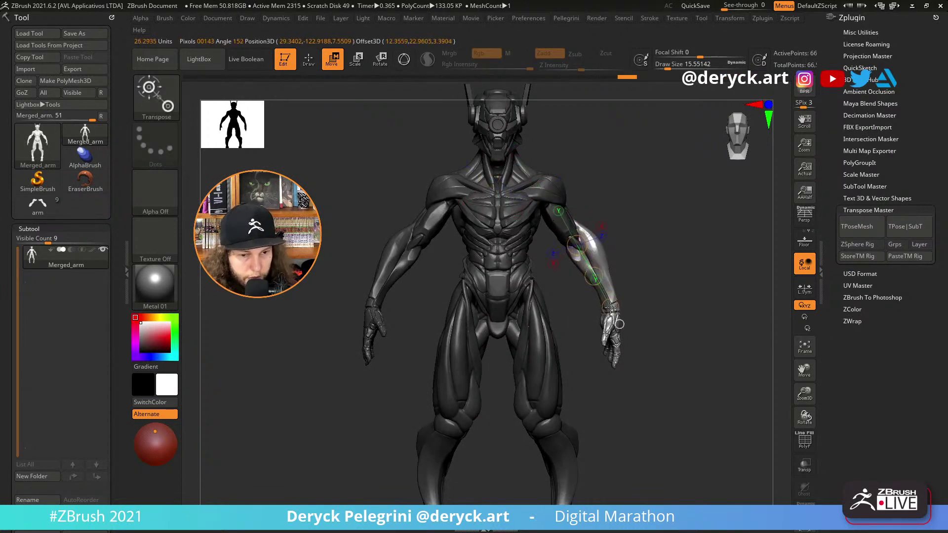
{"action": "left_click_drag", "start_coordinate": [611, 307], "coordinate": [590, 255]}
{"action": "key", "text": "r"}
{"action": "left_click_drag", "start_coordinate": [652, 306], "coordinate": [579, 326], "text": "shift"}
{"action": "left_click_drag", "start_coordinate": [672, 292], "coordinate": [603, 271]}
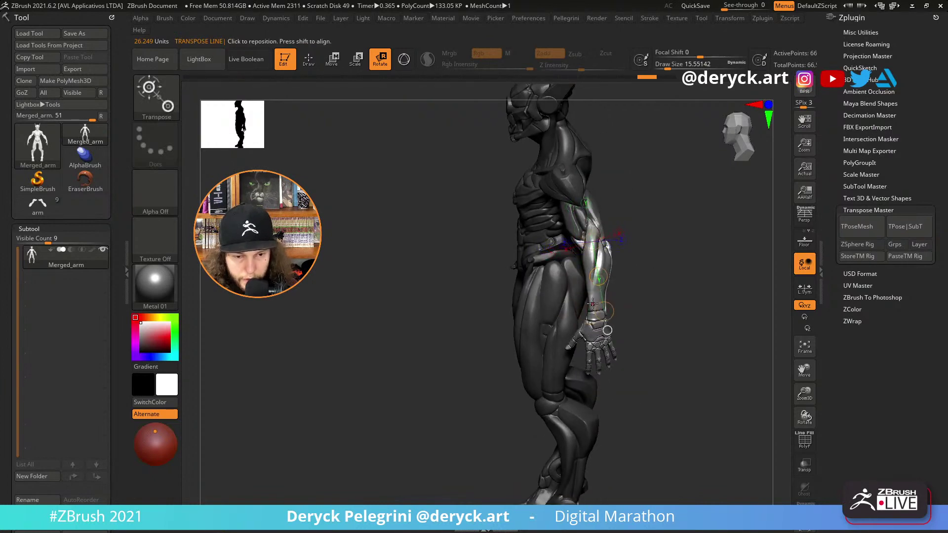
{"action": "left_click_drag", "start_coordinate": [599, 307], "coordinate": [560, 295]}
{"action": "right_click_drag", "start_coordinate": [560, 295], "coordinate": [485, 237], "text": "shift"}
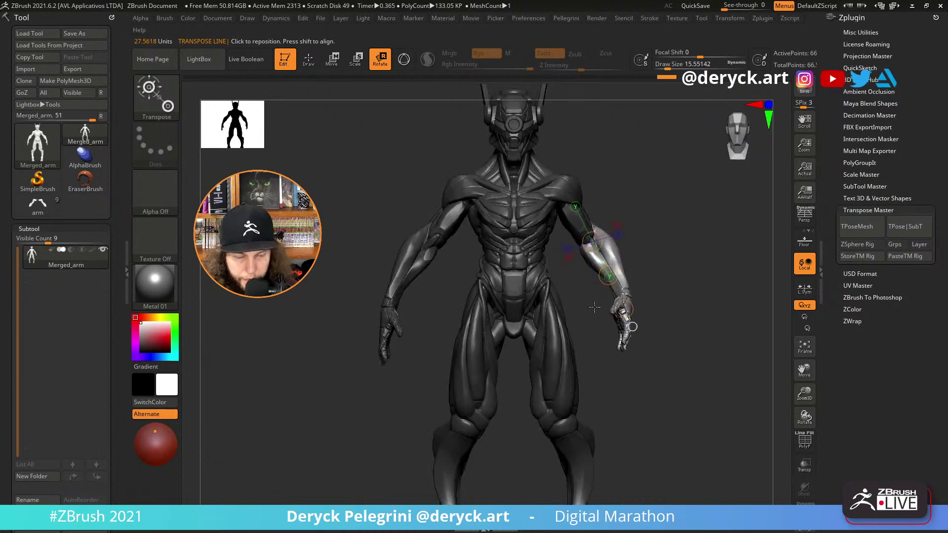
Rework the mask so only the lower part of the left forearm and the hand stay unmasked.
{"action": "key", "text": "q"}
{"action": "left_click_drag", "start_coordinate": [711, 277], "coordinate": [706, 294], "text": "ctrl"}
{"action": "mouse_move", "coordinate": [706, 293]}
{"action": "left_mouse_down", "text": "ctrl"}
{"action": "mouse_move", "coordinate": [652, 388]}
{"action": "mouse_move", "coordinate": [592, 296]}
{"action": "mouse_move", "coordinate": [709, 277]}
{"action": "left_mouse_up", "text": "ctrl"}
{"action": "left_click", "coordinate": [626, 297], "text": "ctrl"}
Draw a transpose line along the left wrist and rotate the hand around it.
{"action": "right_click_drag", "start_coordinate": [623, 289], "coordinate": [658, 295]}
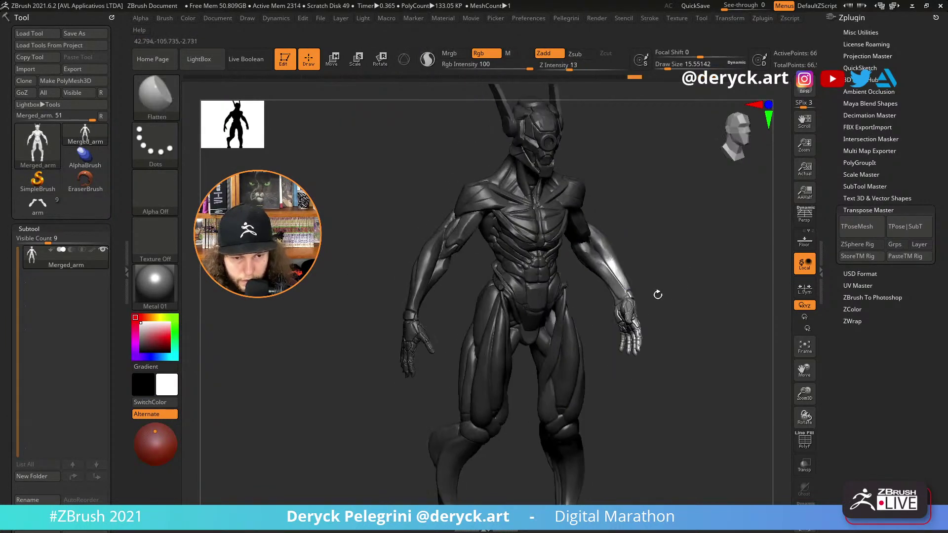
{"action": "key", "text": "w"}
{"action": "key", "text": "r"}
{"action": "left_click_drag", "start_coordinate": [614, 285], "coordinate": [619, 265]}
{"action": "key", "text": "e"}
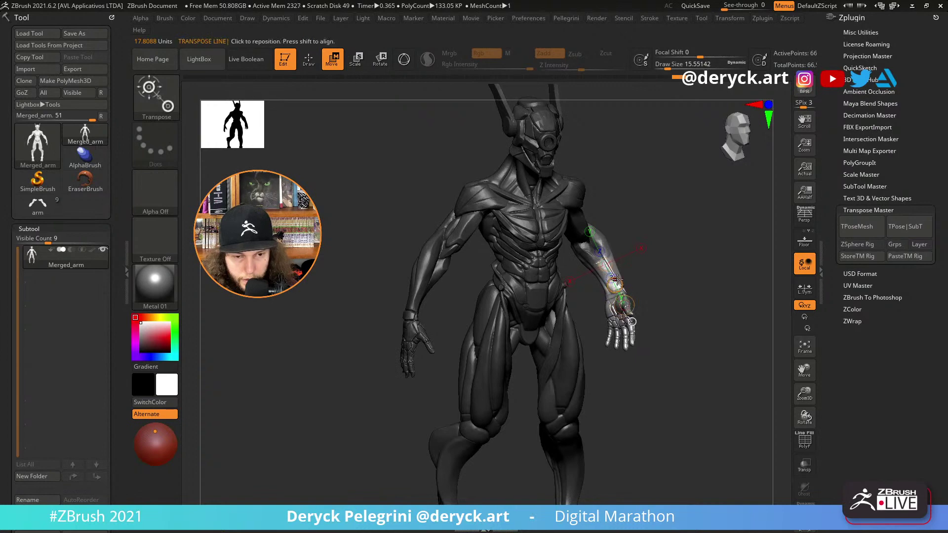
Clear the mask, return to Draw mode and show the whole figure from the front.
{"action": "key", "text": "q"}
{"action": "left_click", "coordinate": [654, 279], "text": "ctrl"}
{"action": "left_click_drag", "start_coordinate": [654, 278], "coordinate": [639, 264], "text": "shift"}
{"action": "mouse_move", "coordinate": [355, 190]}
{"action": "left_mouse_down", "text": "alt"}
{"action": "mouse_move", "coordinate": [337, 194]}
{"action": "mouse_move", "coordinate": [342, 229]}
{"action": "mouse_move", "coordinate": [637, 395]}
{"action": "mouse_move", "coordinate": [620, 377]}
{"action": "left_mouse_up", "text": "alt"}
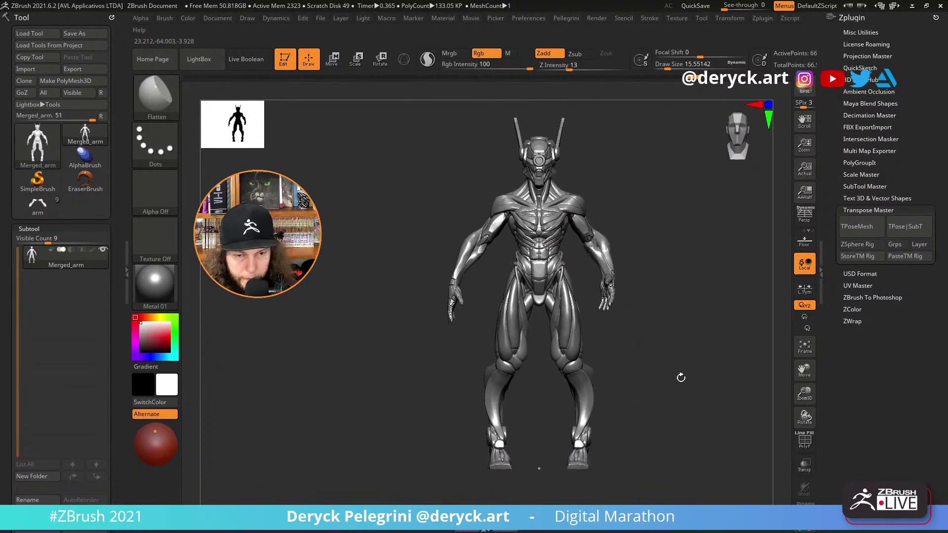
Lasso-mask the left leg, turn it into its own polygroup and leave only that leg unmasked on the full figure.
{"action": "mouse_move", "coordinate": [660, 450]}
{"action": "left_mouse_down", "text": "ctrl"}
{"action": "mouse_move", "coordinate": [548, 373]}
{"action": "mouse_move", "coordinate": [542, 348]}
{"action": "left_mouse_up", "text": "ctrl"}
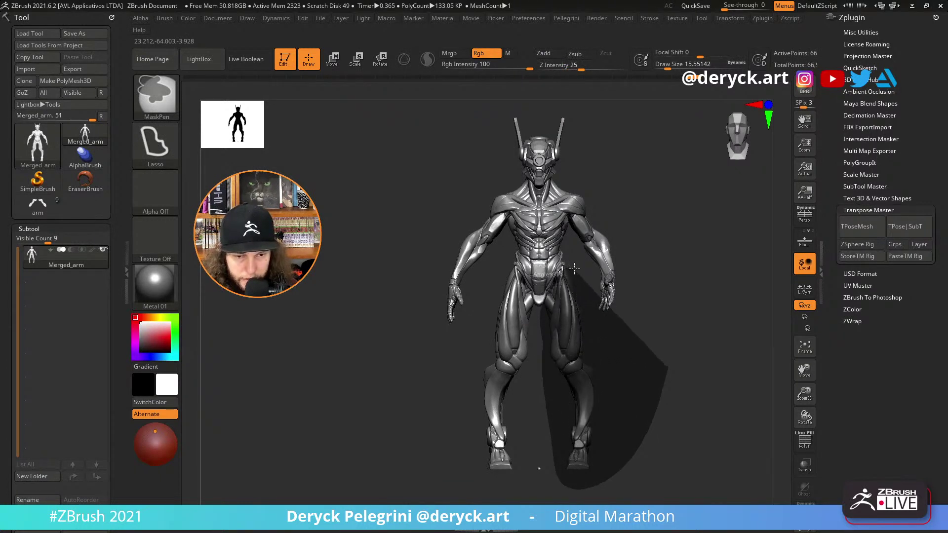
{"action": "left_click_drag", "start_coordinate": [575, 268], "coordinate": [613, 454], "text": "ctrl"}
{"action": "key", "text": "ctrl+w"}
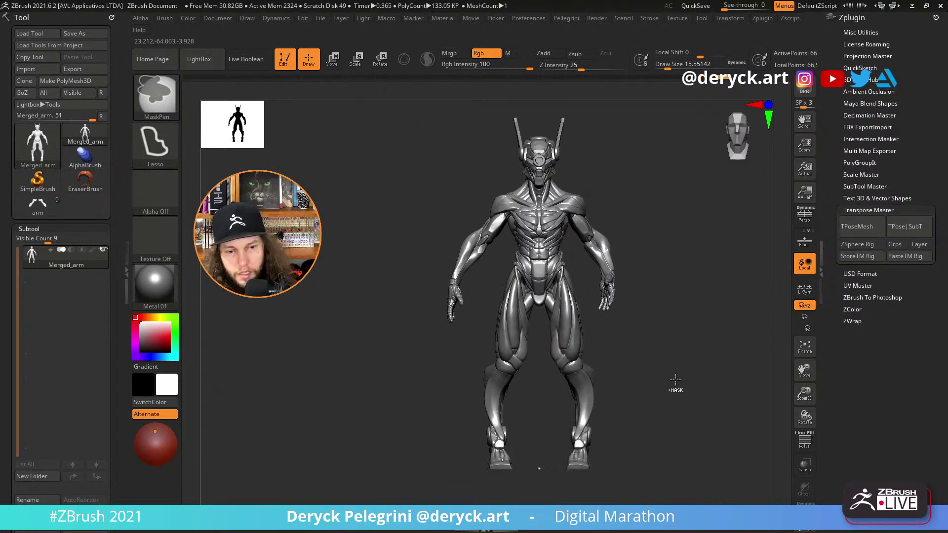
{"action": "left_click", "coordinate": [586, 366], "text": "ctrl+shift"}
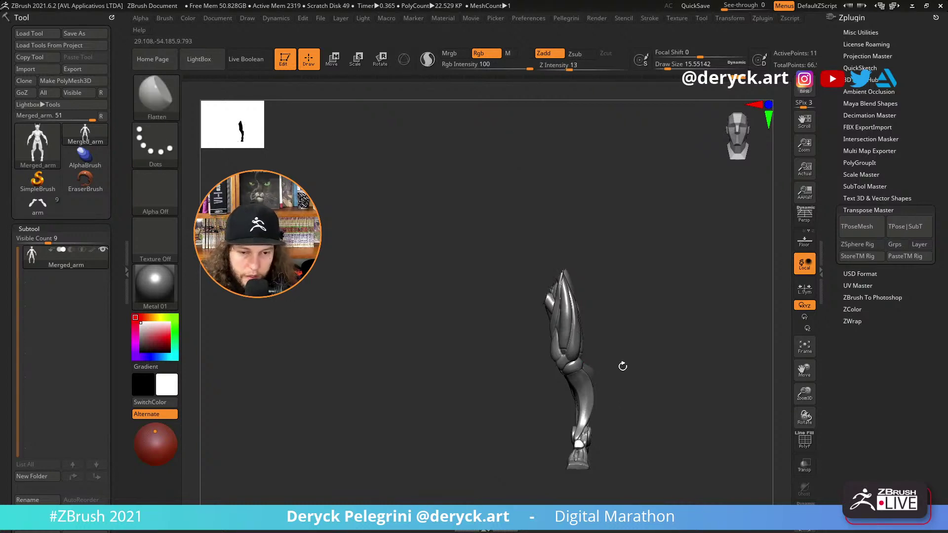
{"action": "left_click", "coordinate": [620, 366], "text": "ctrl+shift"}
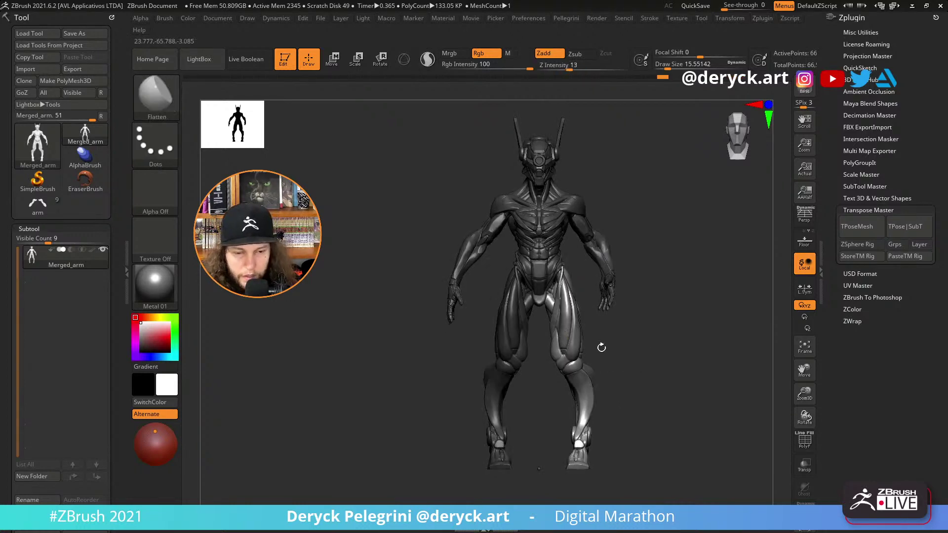
Draw a transpose line from the left hip to the knee and rotate the whole leg forward and inward.
{"action": "key", "text": "w"}
{"action": "left_click_drag", "start_coordinate": [557, 271], "coordinate": [573, 365]}
{"action": "mouse_move", "coordinate": [622, 368]}
{"action": "left_mouse_down"}
{"action": "mouse_move", "coordinate": [451, 319]}
{"action": "mouse_move", "coordinate": [494, 316]}
{"action": "mouse_move", "coordinate": [538, 298]}
{"action": "mouse_move", "coordinate": [543, 316]}
{"action": "left_mouse_up"}
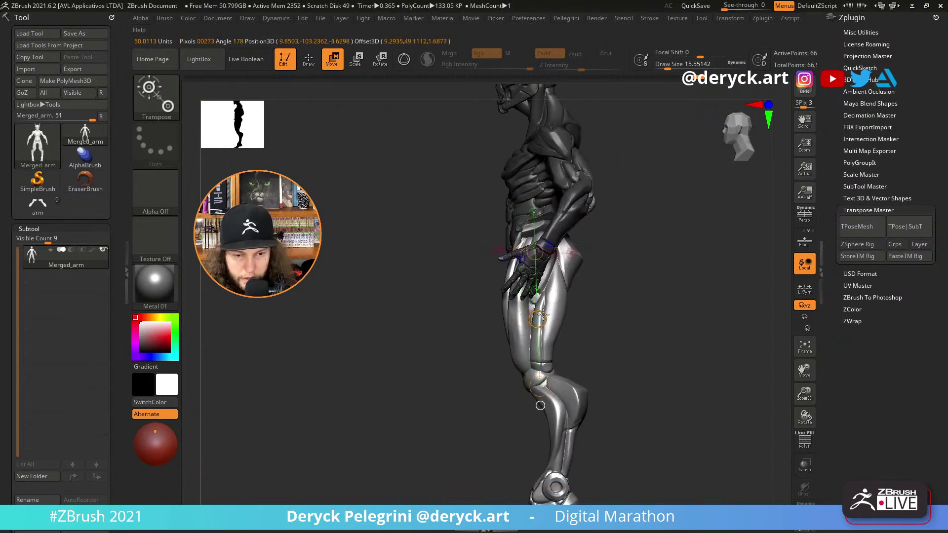
{"action": "key", "text": "r"}
{"action": "left_click_drag", "start_coordinate": [540, 387], "coordinate": [481, 376]}
{"action": "left_click_drag", "start_coordinate": [363, 323], "coordinate": [594, 346]}
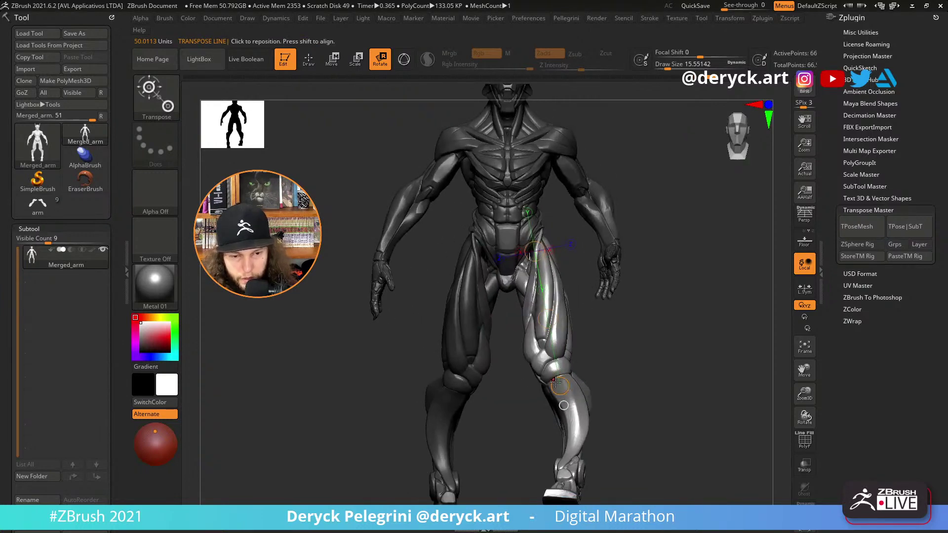
{"action": "left_click_drag", "start_coordinate": [556, 382], "coordinate": [539, 392]}
{"action": "key", "text": "q"}
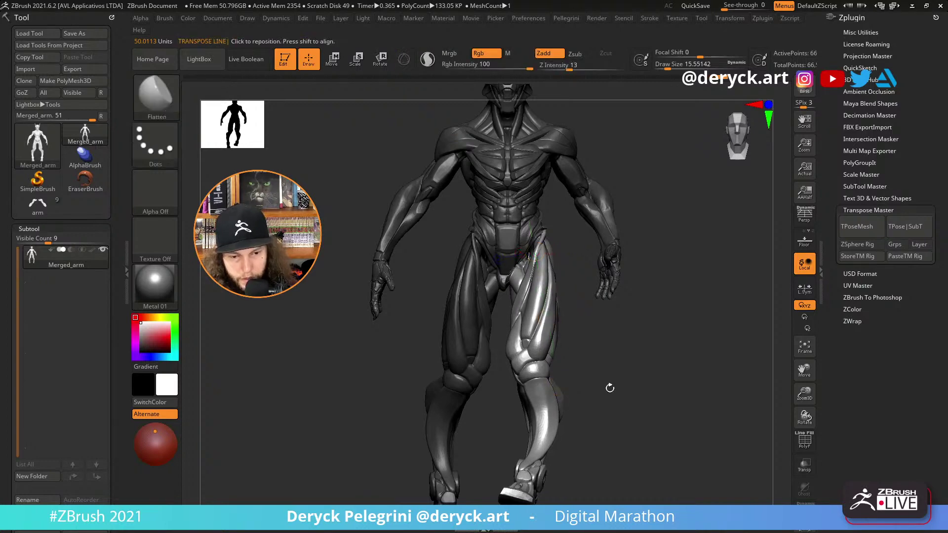
Lasso-mask the left lower leg and foot in side view and invert the mask so only they stay editable.
{"action": "key", "text": "b"}
{"action": "key", "text": "f"}
{"action": "key", "text": "l"}
{"action": "mouse_move", "coordinate": [635, 400]}
{"action": "left_mouse_down"}
{"action": "mouse_move", "coordinate": [392, 382]}
{"action": "mouse_move", "coordinate": [387, 335]}
{"action": "mouse_move", "coordinate": [381, 355]}
{"action": "mouse_move", "coordinate": [459, 465]}
{"action": "mouse_move", "coordinate": [556, 385]}
{"action": "left_mouse_up"}
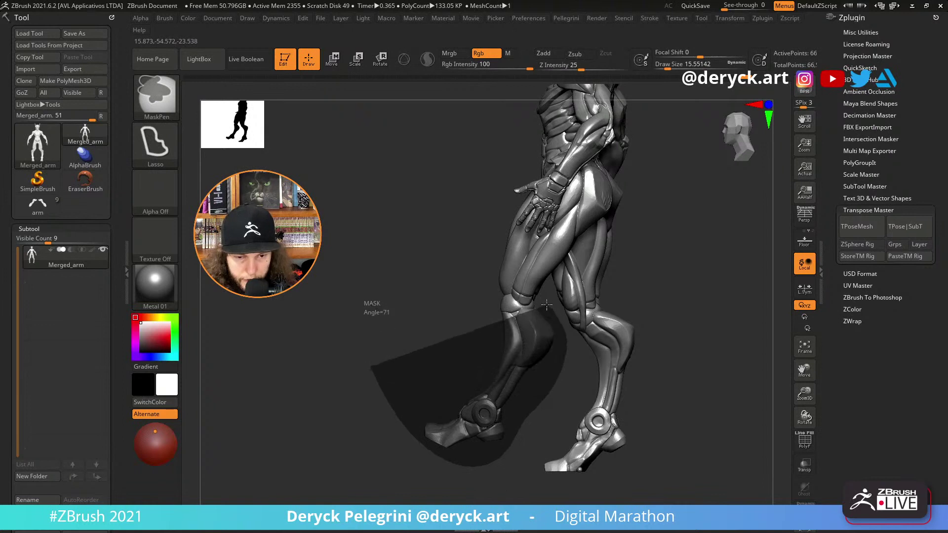
{"action": "left_click_drag", "start_coordinate": [515, 300], "coordinate": [515, 364], "text": "ctrl"}
{"action": "key", "text": "ctrl+i"}
Place a transpose line at the left knee and rotate the lower leg backward to bend the knee.
{"action": "key", "text": "w"}
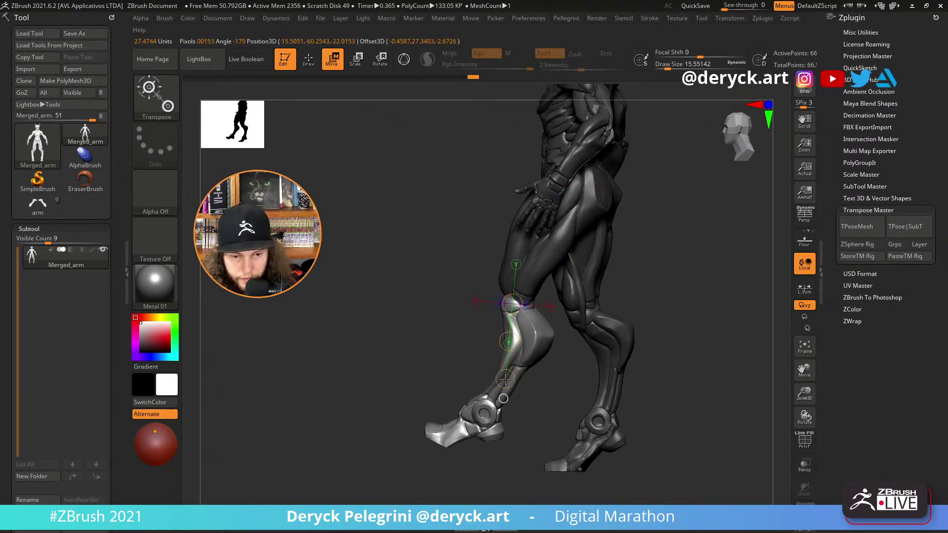
{"action": "key", "text": "r"}
{"action": "left_click_drag", "start_coordinate": [482, 418], "coordinate": [552, 415]}
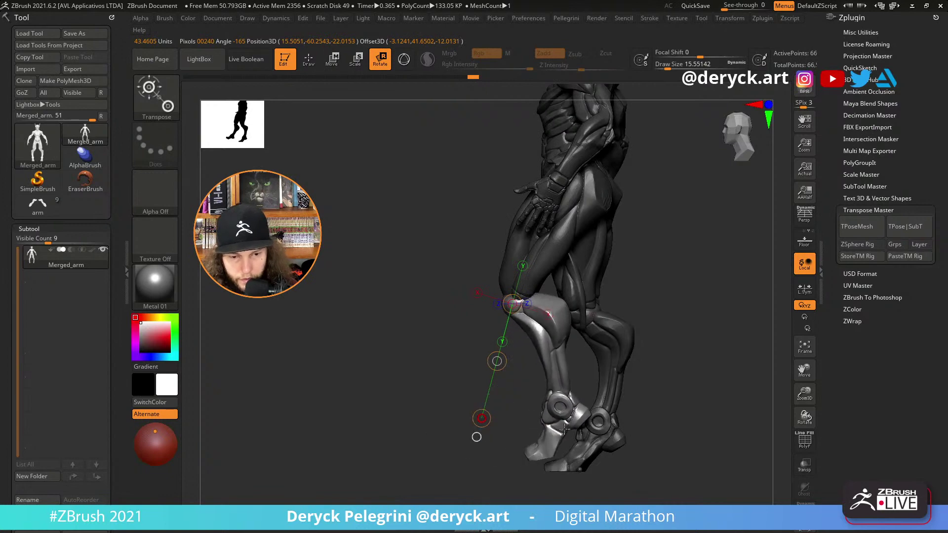
{"action": "left_click_drag", "start_coordinate": [420, 368], "coordinate": [573, 365]}
{"action": "mouse_move", "coordinate": [506, 418]}
{"action": "left_mouse_down"}
{"action": "mouse_move", "coordinate": [535, 424]}
{"action": "mouse_move", "coordinate": [518, 419]}
{"action": "left_mouse_up"}
{"action": "left_click_drag", "start_coordinate": [642, 407], "coordinate": [501, 424]}
{"action": "key", "text": "w"}
{"action": "left_click_drag", "start_coordinate": [495, 361], "coordinate": [496, 368]}
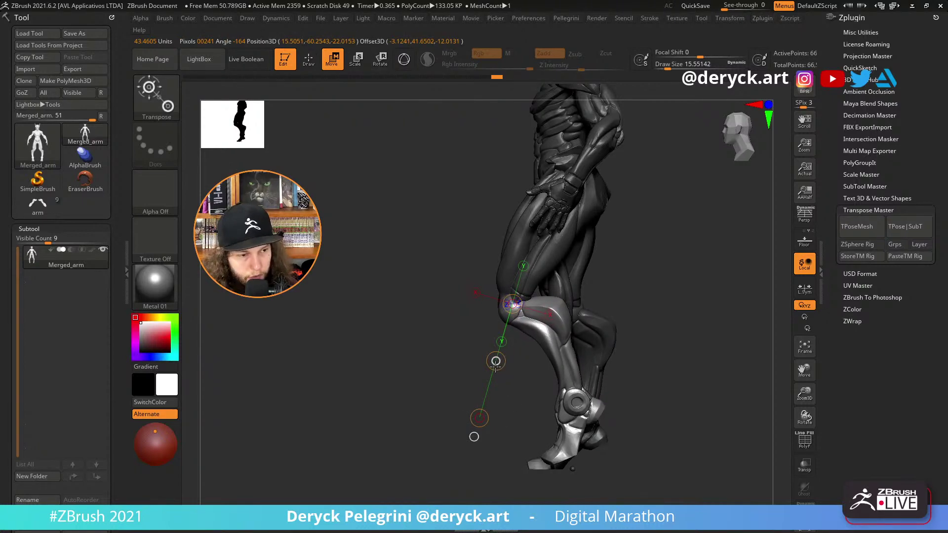
{"action": "left_click_drag", "start_coordinate": [267, 303], "coordinate": [330, 361], "text": "shift"}
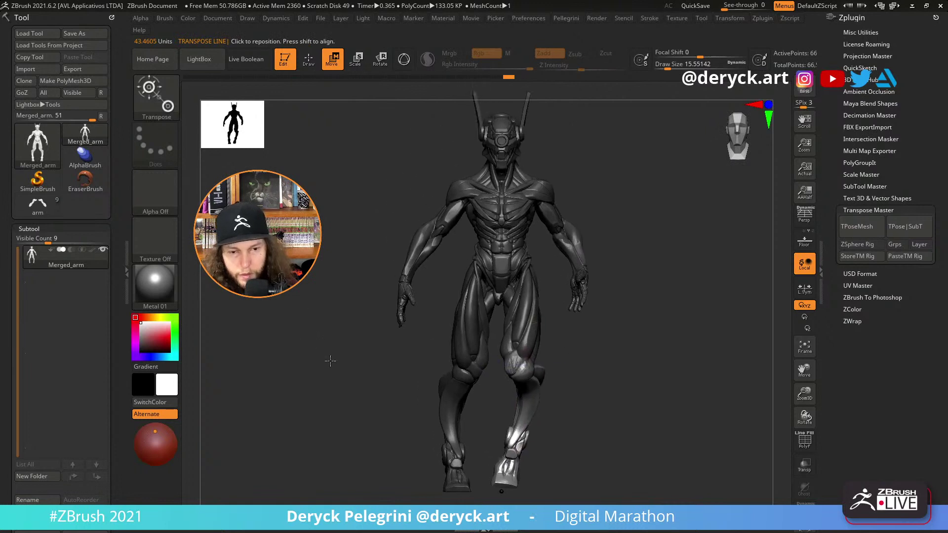
Clear the mask on the left leg and mask the figure so only the right leg stays editable.
{"action": "key", "text": "q"}
{"action": "key", "text": "ctrl"}
{"action": "left_click", "coordinate": [338, 372], "text": "ctrl"}
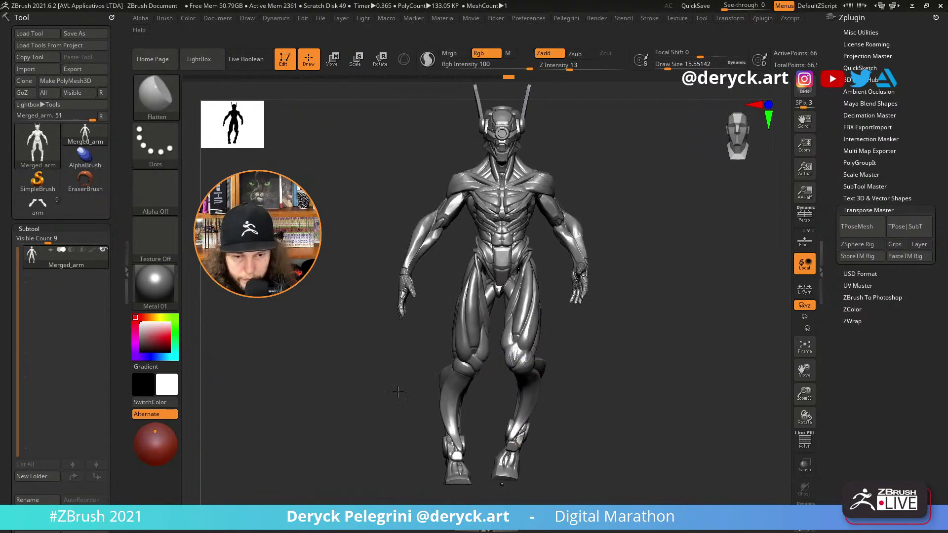
{"action": "mouse_move", "coordinate": [388, 393]}
{"action": "left_mouse_down", "text": "ctrl"}
{"action": "mouse_move", "coordinate": [445, 493]}
{"action": "mouse_move", "coordinate": [481, 416]}
{"action": "mouse_move", "coordinate": [498, 317]}
{"action": "left_mouse_up", "text": "ctrl"}
{"action": "left_click_drag", "start_coordinate": [493, 274], "coordinate": [484, 237], "text": "ctrl"}
Draw a transpose line from the right hip to the knee and rotate the leg backward and inward.
{"action": "key", "text": "w"}
{"action": "mouse_move", "coordinate": [481, 269]}
{"action": "left_mouse_down"}
{"action": "mouse_move", "coordinate": [465, 366]}
{"action": "mouse_move", "coordinate": [483, 370]}
{"action": "left_mouse_up"}
{"action": "key", "text": "r"}
{"action": "right_click_drag", "start_coordinate": [483, 371], "coordinate": [464, 373], "text": "shift"}
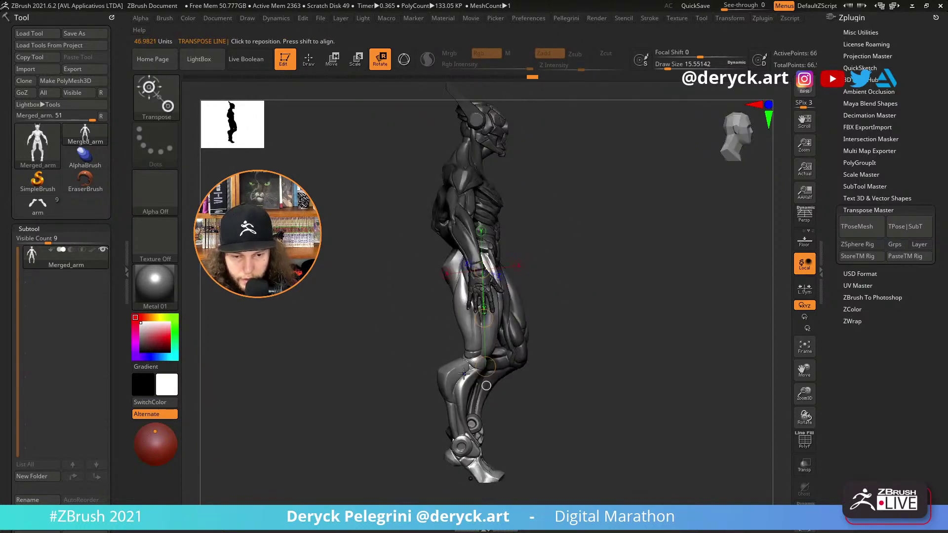
{"action": "left_click_drag", "start_coordinate": [485, 368], "coordinate": [469, 370]}
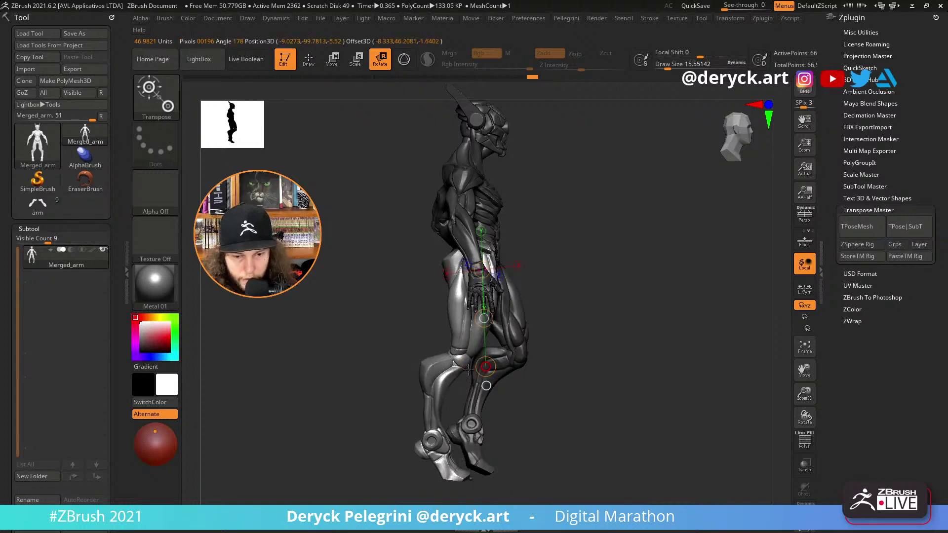
{"action": "right_click_drag", "start_coordinate": [469, 369], "coordinate": [458, 369], "text": "shift"}
{"action": "left_click_drag", "start_coordinate": [459, 368], "coordinate": [462, 370]}
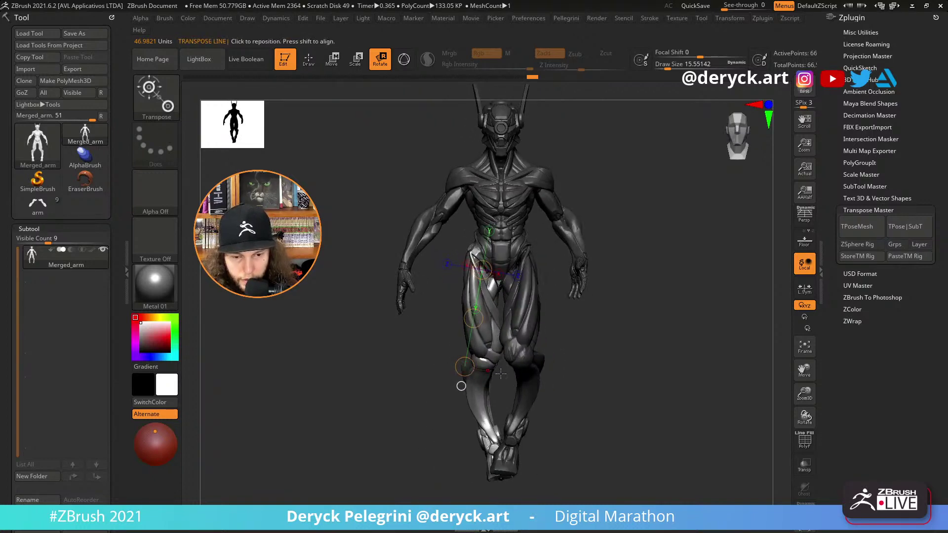
{"action": "right_click_drag", "start_coordinate": [462, 370], "coordinate": [547, 376], "text": "shift"}
{"action": "left_click_drag", "start_coordinate": [480, 360], "coordinate": [574, 348]}
{"action": "mouse_move", "coordinate": [574, 348]}
{"action": "right_mouse_down"}
{"action": "mouse_move", "coordinate": [442, 343]}
{"action": "mouse_move", "coordinate": [368, 284]}
{"action": "mouse_move", "coordinate": [393, 298]}
{"action": "right_mouse_up"}
Swing the right leg further backward, clear the mask and return to the front view in Draw mode.
{"action": "key", "text": "q"}
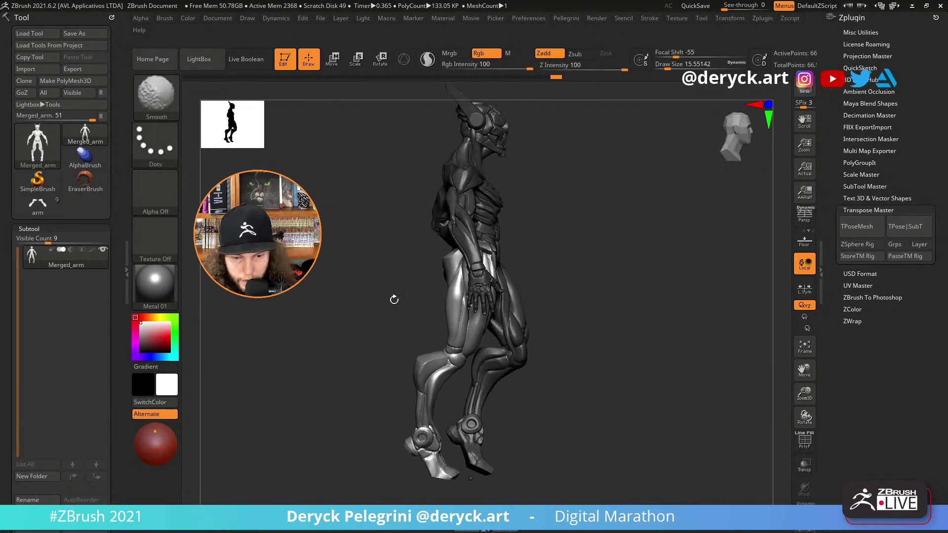
{"action": "key", "text": "w"}
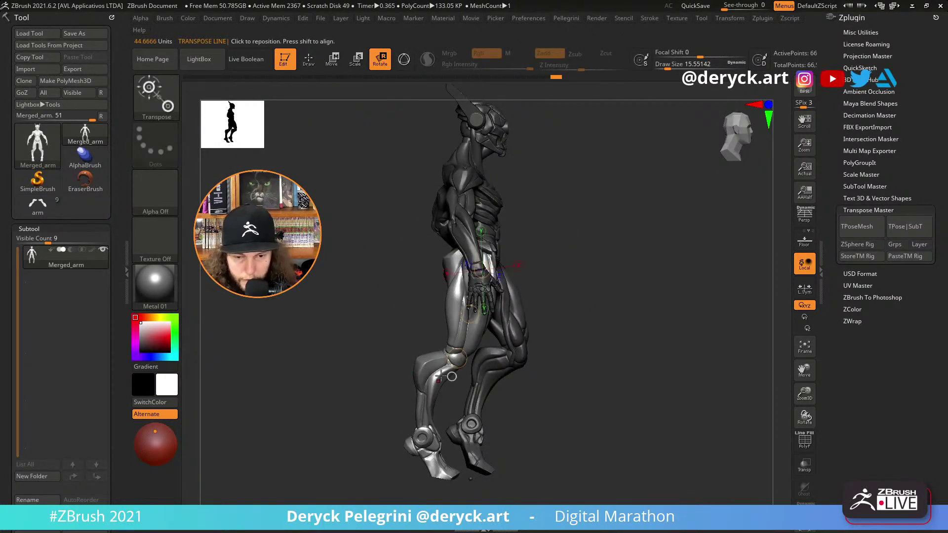
{"action": "left_click_drag", "start_coordinate": [439, 376], "coordinate": [464, 320]}
{"action": "key", "text": "e"}
{"action": "key", "text": "w"}
{"action": "key", "text": "q"}
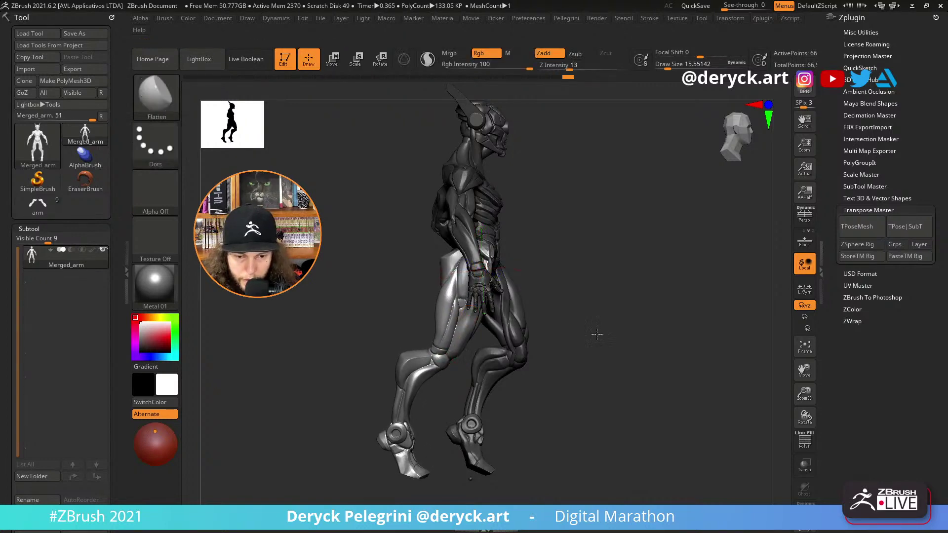
{"action": "left_click_drag", "start_coordinate": [597, 334], "coordinate": [374, 281], "text": "shift"}
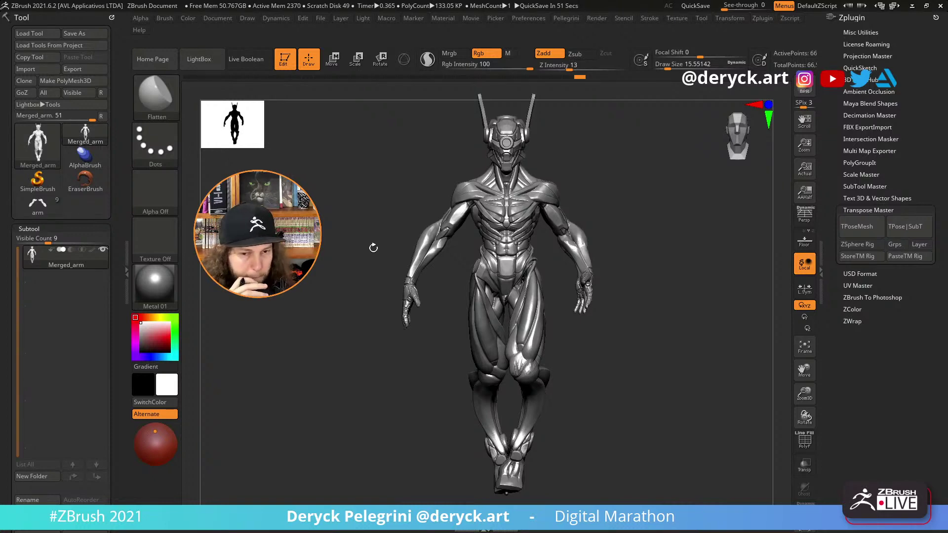
Lasso-mask the right arm up to the shoulder, soften the mask and invert it so only the arm is editable.
{"action": "mouse_move", "coordinate": [637, 352]}
{"action": "left_mouse_down"}
{"action": "mouse_move", "coordinate": [546, 355]}
{"action": "mouse_move", "coordinate": [370, 310]}
{"action": "mouse_move", "coordinate": [394, 308]}
{"action": "mouse_move", "coordinate": [356, 287]}
{"action": "mouse_move", "coordinate": [362, 248]}
{"action": "mouse_move", "coordinate": [387, 449]}
{"action": "mouse_move", "coordinate": [438, 341]}
{"action": "mouse_move", "coordinate": [467, 244]}
{"action": "left_mouse_up"}
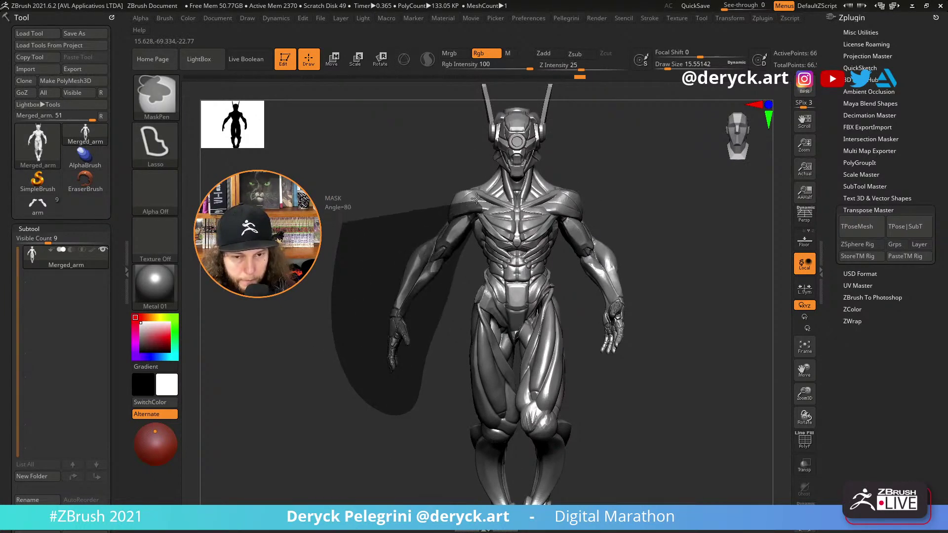
{"action": "left_click_drag", "start_coordinate": [446, 186], "coordinate": [444, 193], "text": "ctrl"}
{"action": "key", "text": "w"}
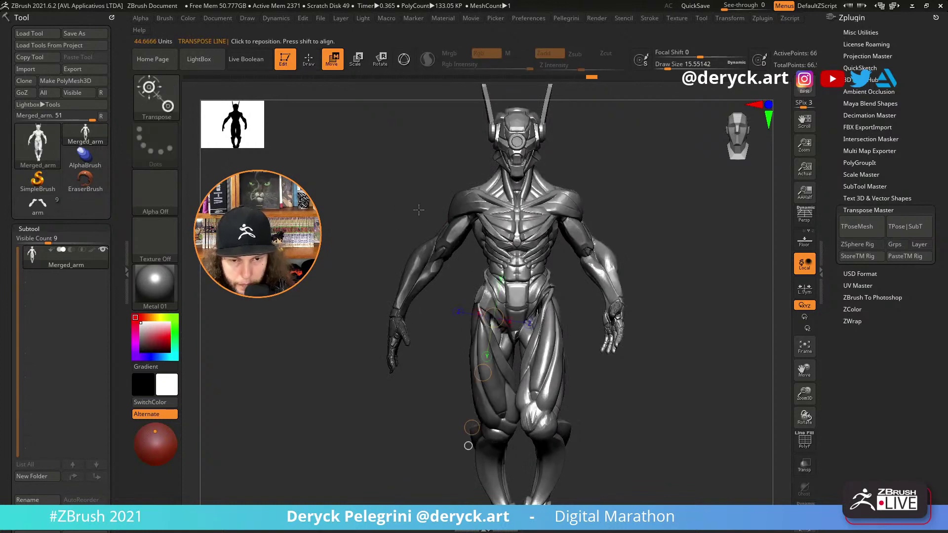
{"action": "left_click", "coordinate": [424, 218], "text": "ctrl"}
{"action": "key", "text": "q"}
{"action": "left_click", "coordinate": [424, 214], "text": "ctrl"}
{"action": "left_click", "coordinate": [422, 212], "text": "ctrl"}
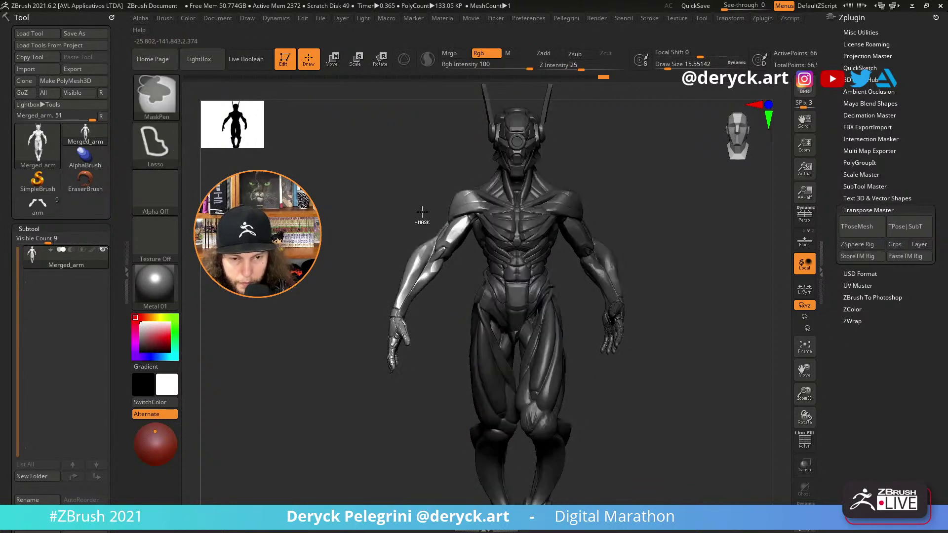
Draw a transpose line from the right shoulder to the elbow and rotate the arm closer to the torso.
{"action": "key", "text": "w"}
{"action": "left_click_drag", "start_coordinate": [466, 210], "coordinate": [443, 249]}
{"action": "key", "text": "r"}
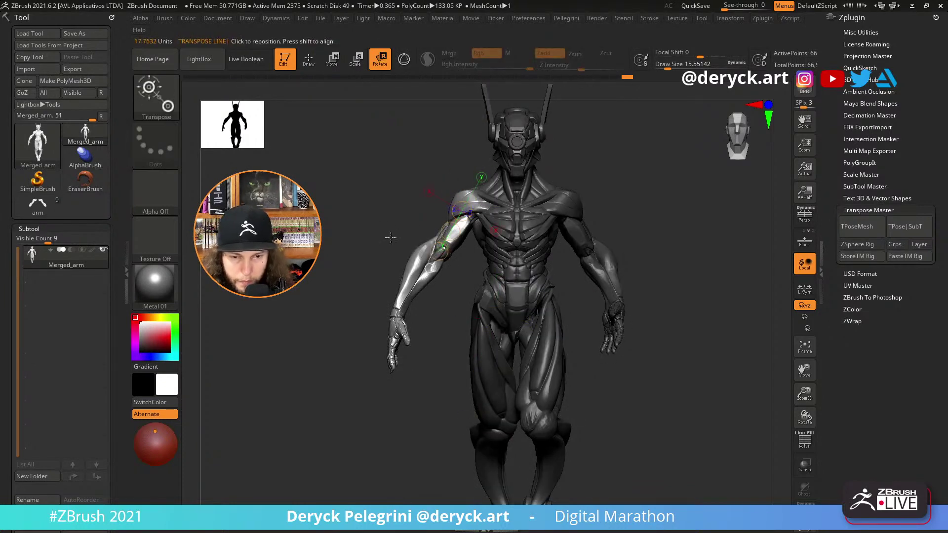
{"action": "mouse_move", "coordinate": [389, 237]}
{"action": "left_mouse_down"}
{"action": "mouse_move", "coordinate": [429, 241]}
{"action": "mouse_move", "coordinate": [424, 251]}
{"action": "mouse_move", "coordinate": [394, 227]}
{"action": "mouse_move", "coordinate": [370, 231]}
{"action": "mouse_move", "coordinate": [375, 220]}
{"action": "mouse_move", "coordinate": [448, 234]}
{"action": "left_mouse_up"}
{"action": "key", "text": "ctrl+z"}
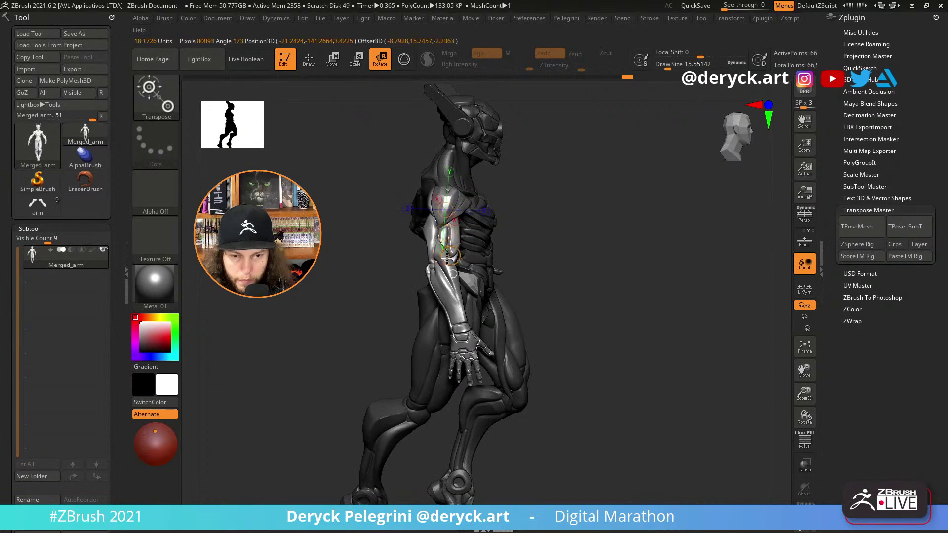
{"action": "left_click_drag", "start_coordinate": [439, 259], "coordinate": [458, 256]}
{"action": "left_click_drag", "start_coordinate": [390, 228], "coordinate": [379, 257], "text": "shift"}
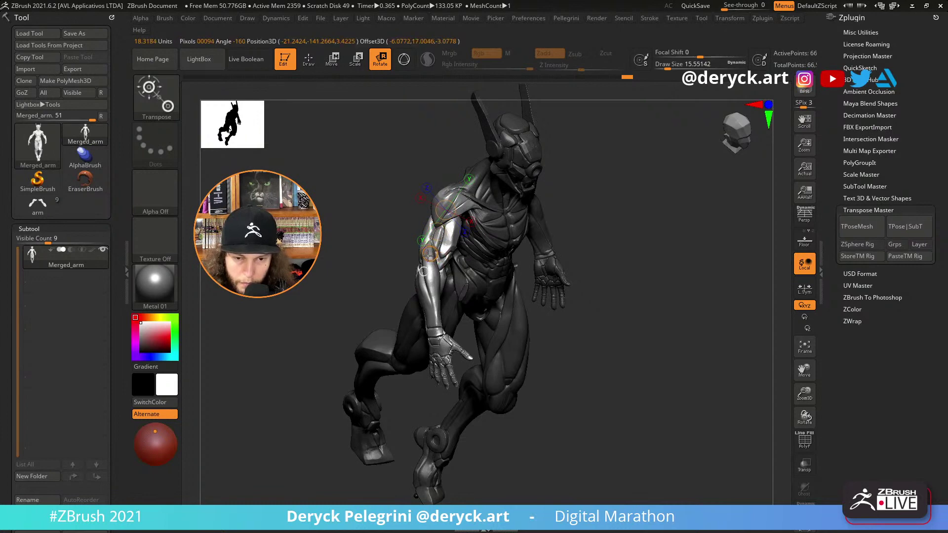
{"action": "left_click_drag", "start_coordinate": [428, 256], "coordinate": [463, 235]}
{"action": "mouse_move", "coordinate": [395, 225]}
{"action": "left_mouse_down"}
{"action": "mouse_move", "coordinate": [441, 237]}
{"action": "mouse_move", "coordinate": [357, 218]}
{"action": "mouse_move", "coordinate": [341, 238]}
{"action": "mouse_move", "coordinate": [345, 249]}
{"action": "left_mouse_up"}
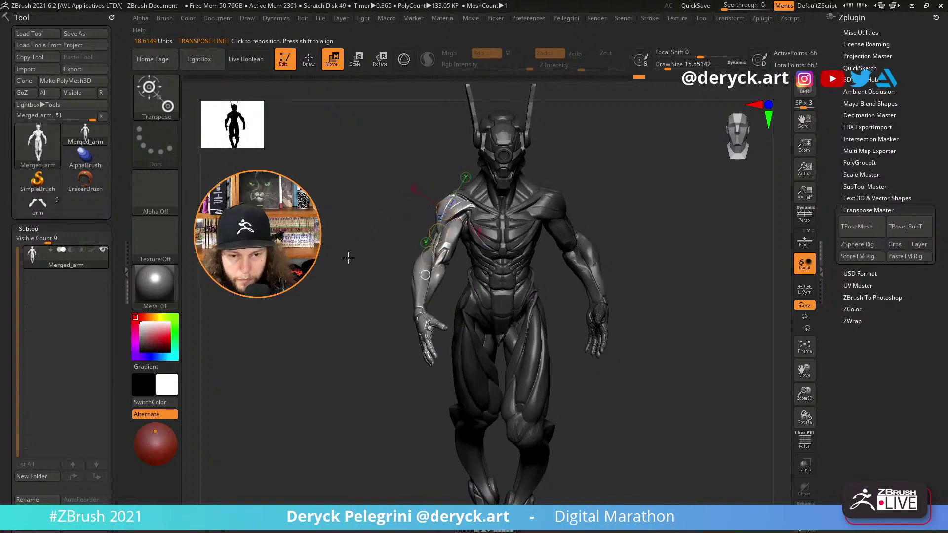
Replace the current mask with a lasso mask over the right forearm and hand.
{"action": "key", "text": "q"}
{"action": "left_click", "coordinate": [364, 301], "text": "ctrl"}
{"action": "left_click_drag", "start_coordinate": [364, 300], "coordinate": [352, 329]}
{"action": "key", "text": "ctrl"}
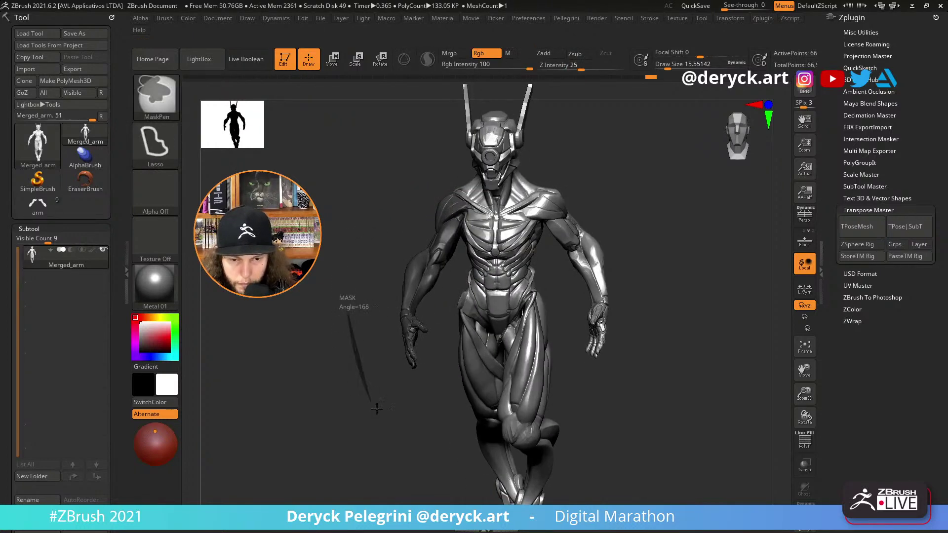
{"action": "left_click_drag", "start_coordinate": [377, 409], "coordinate": [445, 300], "text": "ctrl"}
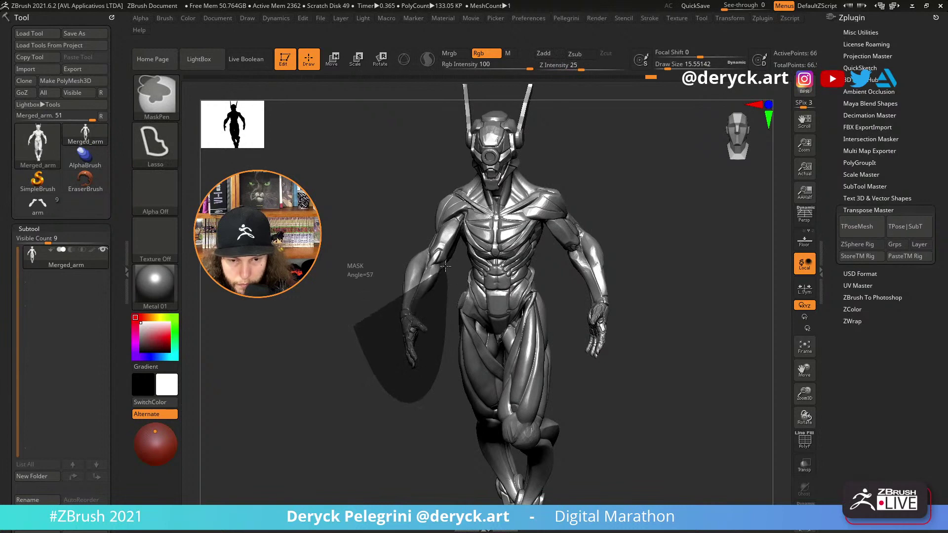
{"action": "left_click_drag", "start_coordinate": [428, 252], "coordinate": [428, 255], "text": "ctrl"}
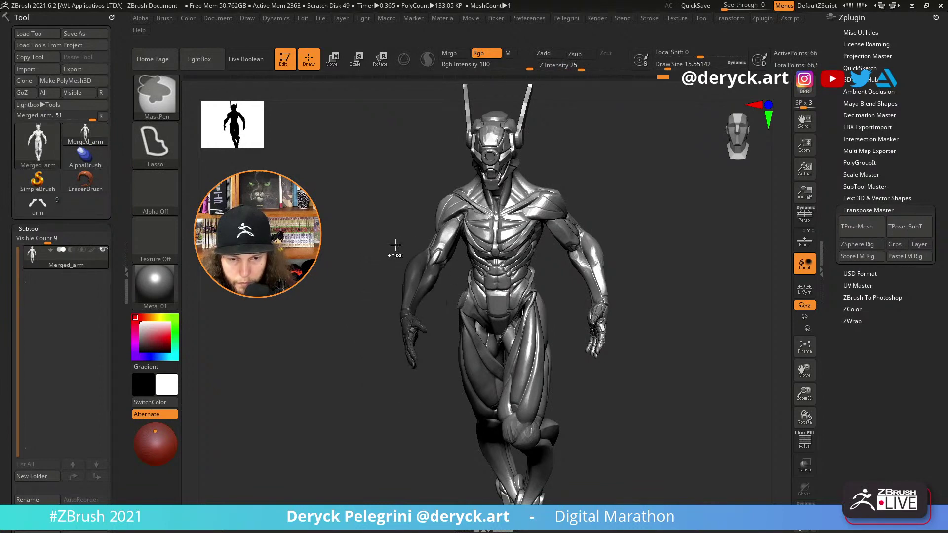
Invert the forearm mask and refine its edge around the back of the right elbow.
{"action": "mouse_move", "coordinate": [351, 273]}
{"action": "left_mouse_down"}
{"action": "mouse_move", "coordinate": [459, 295]}
{"action": "mouse_move", "coordinate": [474, 270]}
{"action": "mouse_move", "coordinate": [511, 254]}
{"action": "mouse_move", "coordinate": [594, 260]}
{"action": "left_mouse_up"}
{"action": "key", "text": "ctrl"}
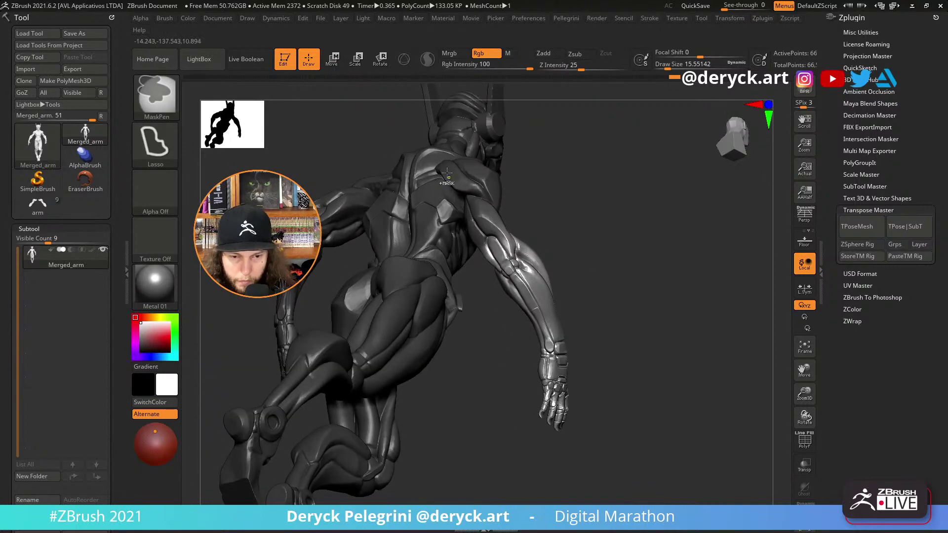
{"action": "left_click_drag", "start_coordinate": [512, 242], "coordinate": [518, 251], "text": "ctrl"}
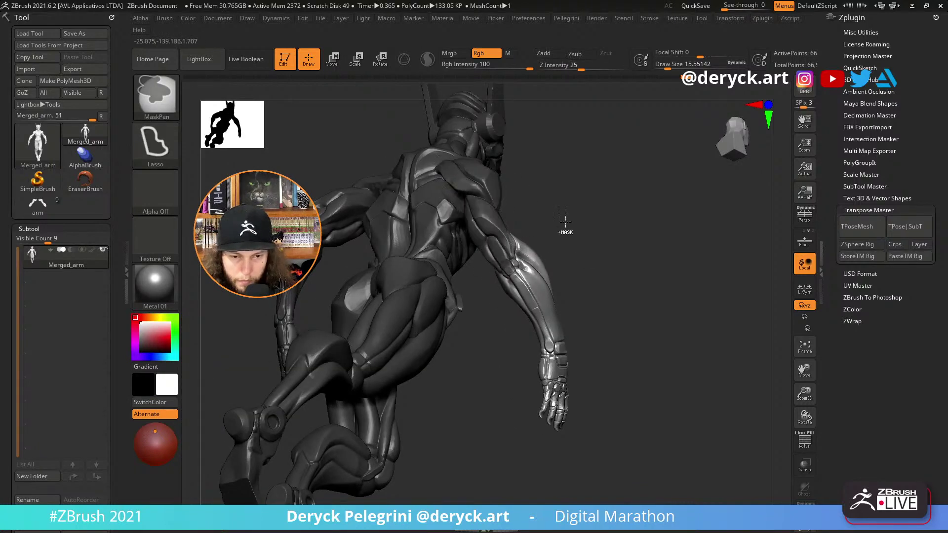
{"action": "left_click_drag", "start_coordinate": [565, 228], "coordinate": [481, 268]}
{"action": "key", "text": "ctrl"}
{"action": "mouse_move", "coordinate": [361, 334]}
{"action": "left_mouse_down", "text": "alt"}
{"action": "mouse_move", "coordinate": [387, 283]}
{"action": "mouse_move", "coordinate": [356, 244]}
{"action": "left_mouse_up", "text": "alt"}
Draw a transpose line from the right elbow to the wrist, rotate the forearm forward and return to Draw mode.
{"action": "key", "text": "w"}
{"action": "left_click_drag", "start_coordinate": [391, 216], "coordinate": [391, 324]}
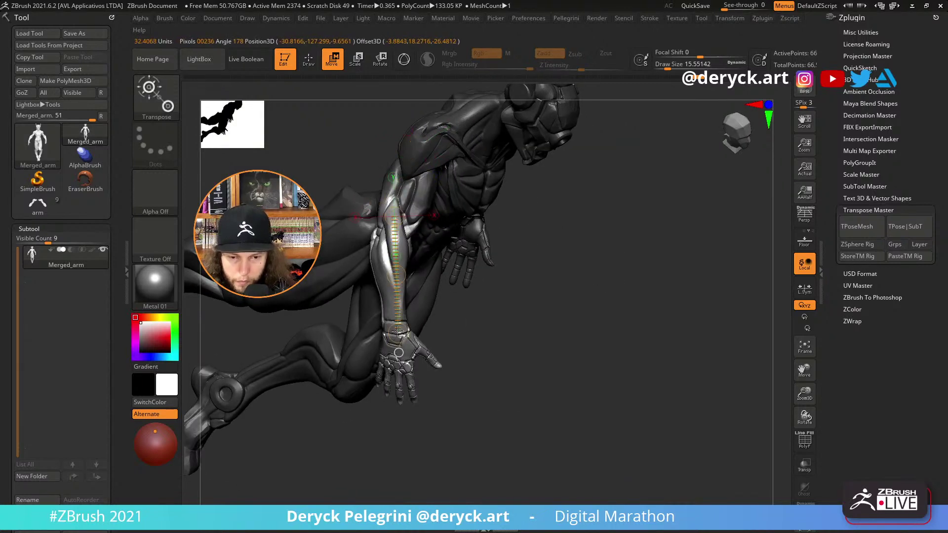
{"action": "key", "text": "r"}
{"action": "left_click_drag", "start_coordinate": [508, 334], "coordinate": [543, 321]}
{"action": "mouse_move", "coordinate": [390, 324]}
{"action": "left_mouse_down"}
{"action": "mouse_move", "coordinate": [441, 315]}
{"action": "mouse_move", "coordinate": [454, 272]}
{"action": "mouse_move", "coordinate": [499, 273]}
{"action": "left_mouse_up"}
{"action": "key", "text": "w"}
{"action": "left_click_drag", "start_coordinate": [402, 297], "coordinate": [375, 271]}
{"action": "key", "text": "q"}
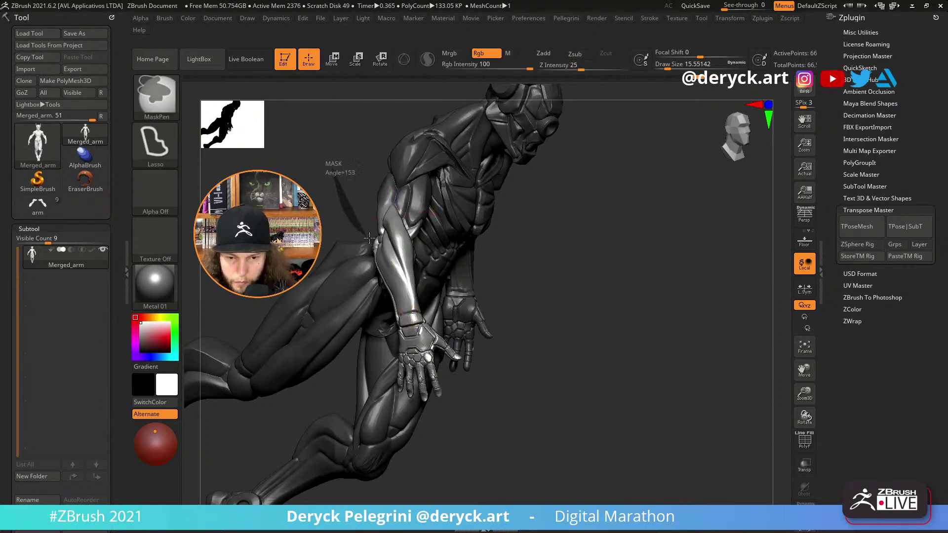
{"action": "left_click_drag", "start_coordinate": [395, 204], "coordinate": [370, 258]}
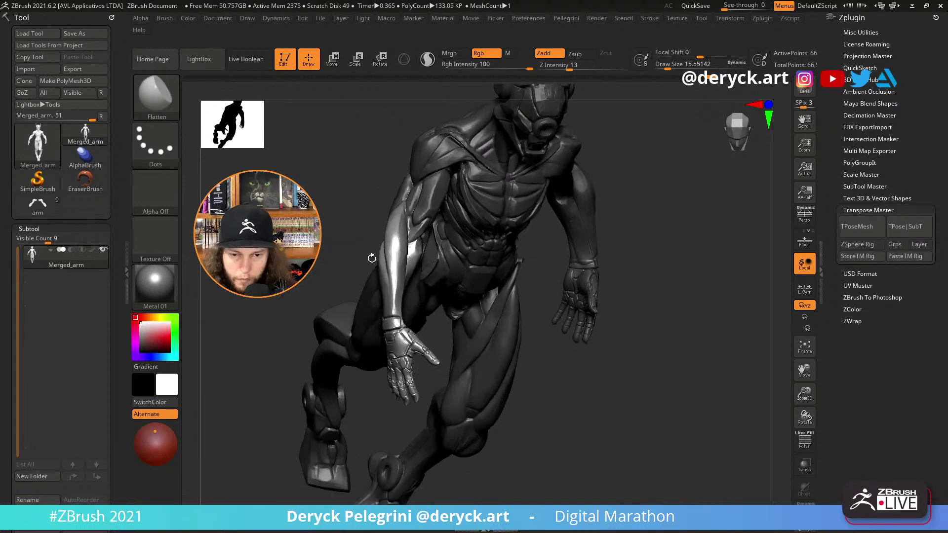
Draw a transpose line from the right elbow, rotate the forearm inward toward the front of the body and undo the last rotation.
{"action": "key", "text": "w"}
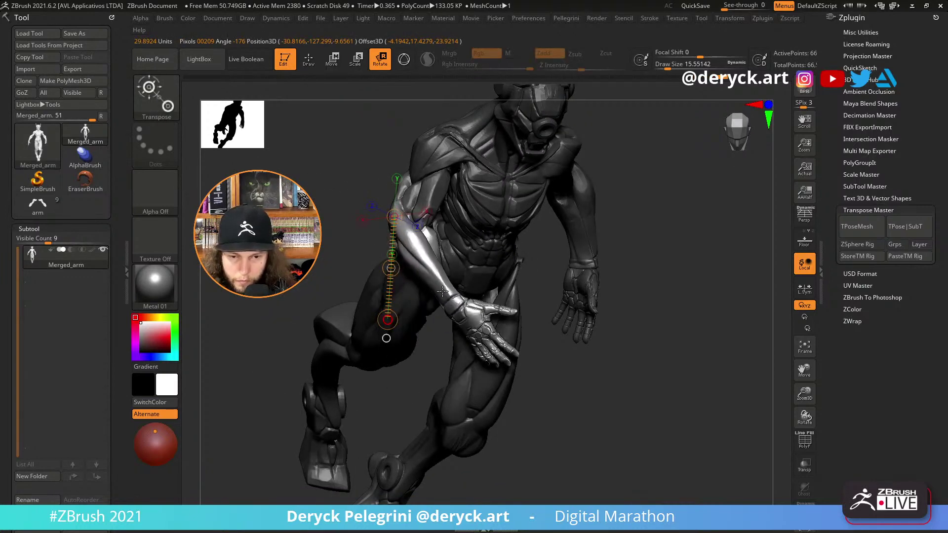
{"action": "left_click_drag", "start_coordinate": [386, 338], "coordinate": [344, 326]}
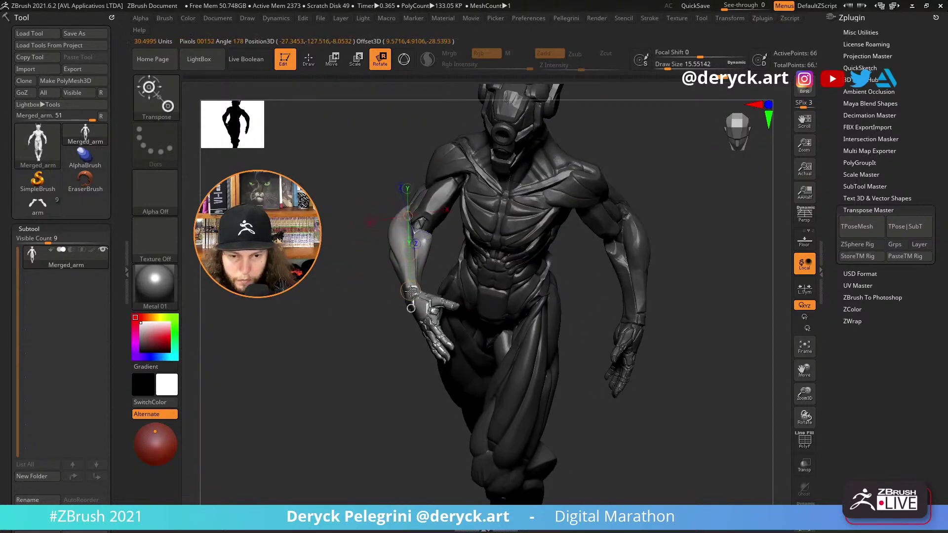
{"action": "left_click_drag", "start_coordinate": [418, 297], "coordinate": [417, 215]}
{"action": "mouse_move", "coordinate": [403, 248]}
{"action": "left_mouse_down"}
{"action": "mouse_move", "coordinate": [330, 255]}
{"action": "mouse_move", "coordinate": [346, 276]}
{"action": "mouse_move", "coordinate": [389, 295]}
{"action": "mouse_move", "coordinate": [365, 274]}
{"action": "mouse_move", "coordinate": [338, 276]}
{"action": "mouse_move", "coordinate": [325, 256]}
{"action": "mouse_move", "coordinate": [356, 271]}
{"action": "mouse_move", "coordinate": [346, 262]}
{"action": "mouse_move", "coordinate": [318, 264]}
{"action": "mouse_move", "coordinate": [402, 275]}
{"action": "mouse_move", "coordinate": [364, 271]}
{"action": "left_mouse_up"}
{"action": "key", "text": "ctrl+z"}
{"action": "key", "text": "q"}
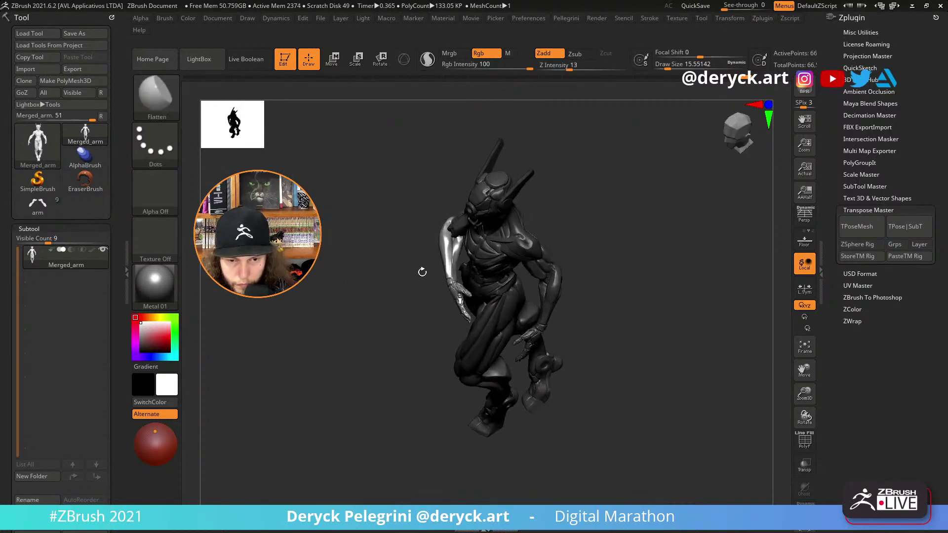
Adjust the right forearm's angle at the elbow with a fresh transpose line and clear the forearm mask.
{"action": "key", "text": "w"}
{"action": "left_click_drag", "start_coordinate": [451, 225], "coordinate": [415, 268], "text": "ctrl"}
{"action": "key", "text": "r"}
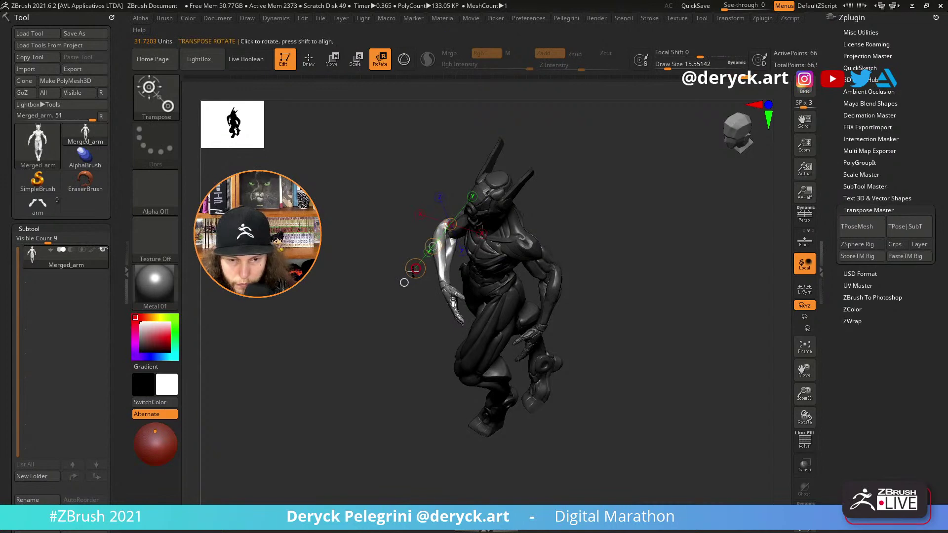
{"action": "key", "text": "q"}
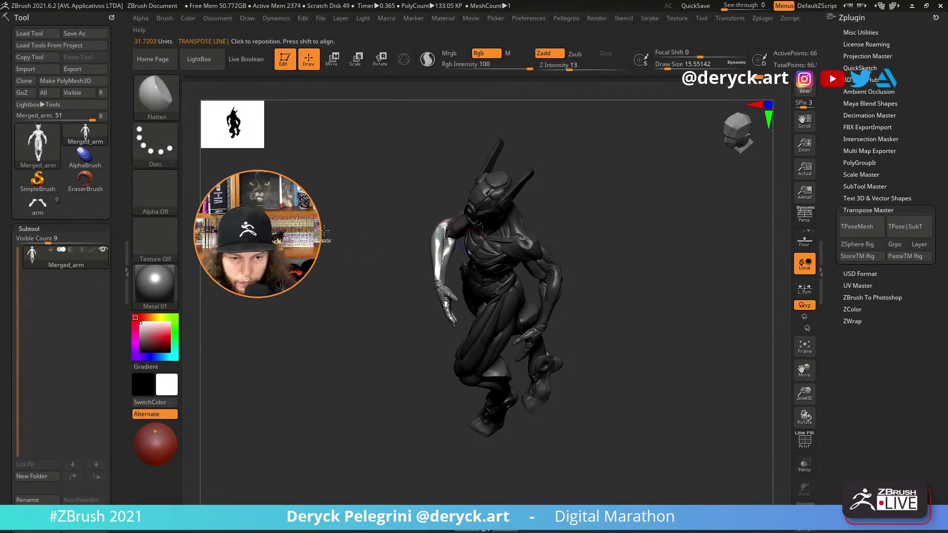
{"action": "left_click", "coordinate": [338, 251], "text": "ctrl"}
{"action": "mouse_move", "coordinate": [338, 251]}
{"action": "left_mouse_down"}
{"action": "mouse_move", "coordinate": [355, 242]}
{"action": "mouse_move", "coordinate": [328, 227]}
{"action": "mouse_move", "coordinate": [386, 265]}
{"action": "mouse_move", "coordinate": [339, 235]}
{"action": "mouse_move", "coordinate": [346, 218]}
{"action": "mouse_move", "coordinate": [336, 240]}
{"action": "mouse_move", "coordinate": [356, 237]}
{"action": "mouse_move", "coordinate": [348, 319]}
{"action": "left_mouse_up"}
{"action": "mouse_move", "coordinate": [669, 418]}
{"action": "left_mouse_down", "text": "ctrl"}
{"action": "mouse_move", "coordinate": [387, 212]}
{"action": "mouse_move", "coordinate": [440, 159]}
{"action": "mouse_move", "coordinate": [612, 213]}
{"action": "mouse_move", "coordinate": [604, 326]}
{"action": "left_mouse_up", "text": "ctrl"}
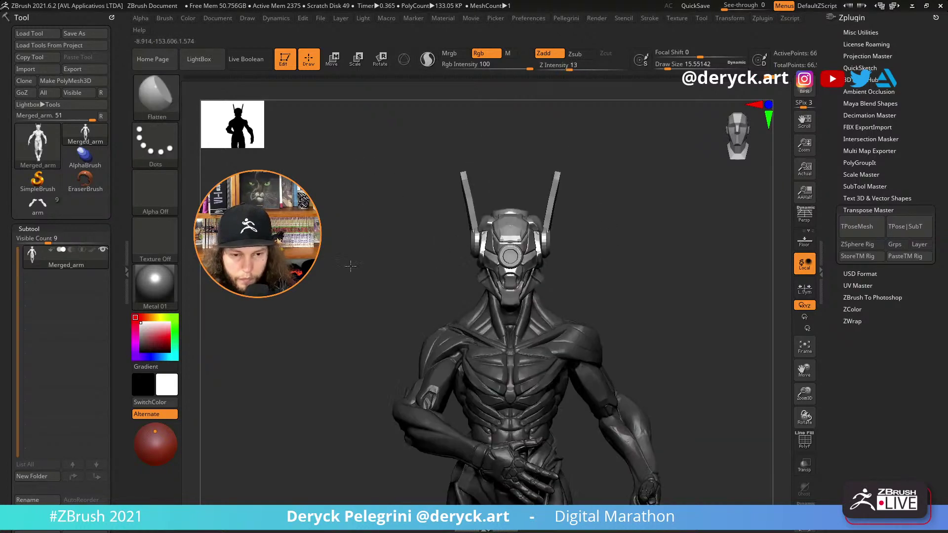
Lasso-mask the helmeted head and invert the mask so only the head stays unmasked.
{"action": "mouse_move", "coordinate": [350, 266]}
{"action": "left_mouse_down"}
{"action": "mouse_move", "coordinate": [381, 191]}
{"action": "mouse_move", "coordinate": [415, 163]}
{"action": "mouse_move", "coordinate": [457, 296]}
{"action": "left_mouse_up"}
{"action": "mouse_move", "coordinate": [463, 159]}
{"action": "left_mouse_down", "text": "ctrl"}
{"action": "mouse_move", "coordinate": [469, 316]}
{"action": "mouse_move", "coordinate": [544, 325]}
{"action": "mouse_move", "coordinate": [563, 130]}
{"action": "mouse_move", "coordinate": [531, 133]}
{"action": "left_mouse_up", "text": "ctrl"}
{"action": "left_click", "coordinate": [352, 251], "text": "ctrl"}
{"action": "left_click_drag", "start_coordinate": [351, 250], "coordinate": [354, 301]}
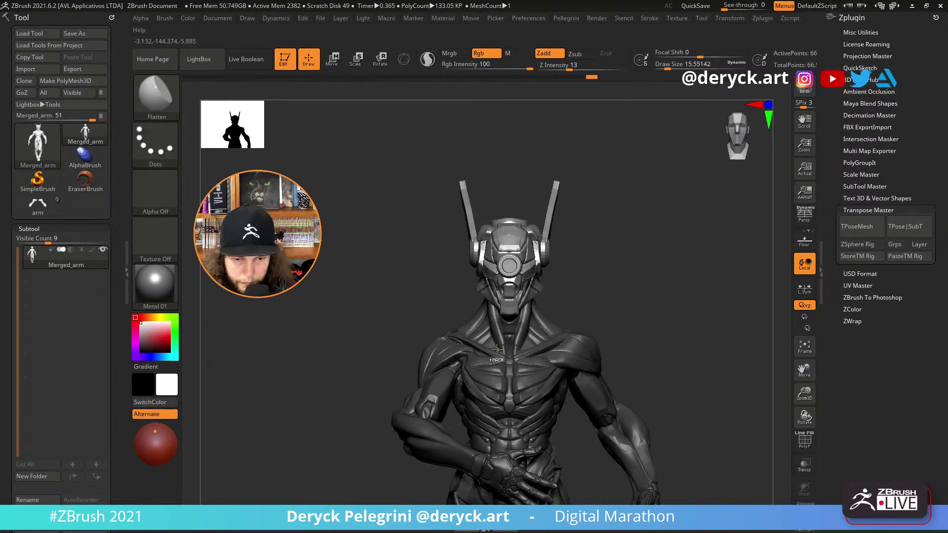
{"action": "left_click_drag", "start_coordinate": [358, 262], "coordinate": [355, 267]}
Draw a vertical transpose line over the head and centre it on the neck in the front and side views.
{"action": "key", "text": "w"}
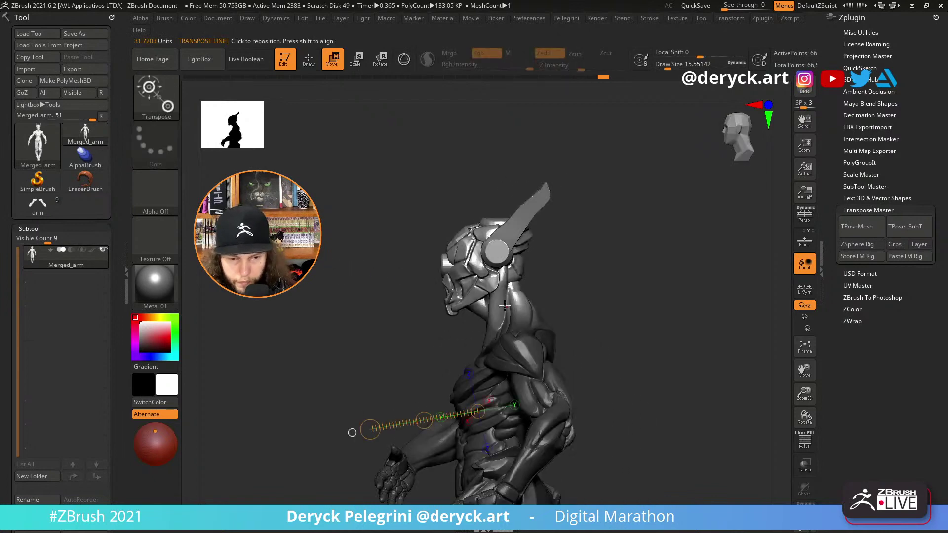
{"action": "mouse_move", "coordinate": [505, 306]}
{"action": "left_mouse_down"}
{"action": "mouse_move", "coordinate": [462, 211]}
{"action": "mouse_move", "coordinate": [428, 237]}
{"action": "left_mouse_up"}
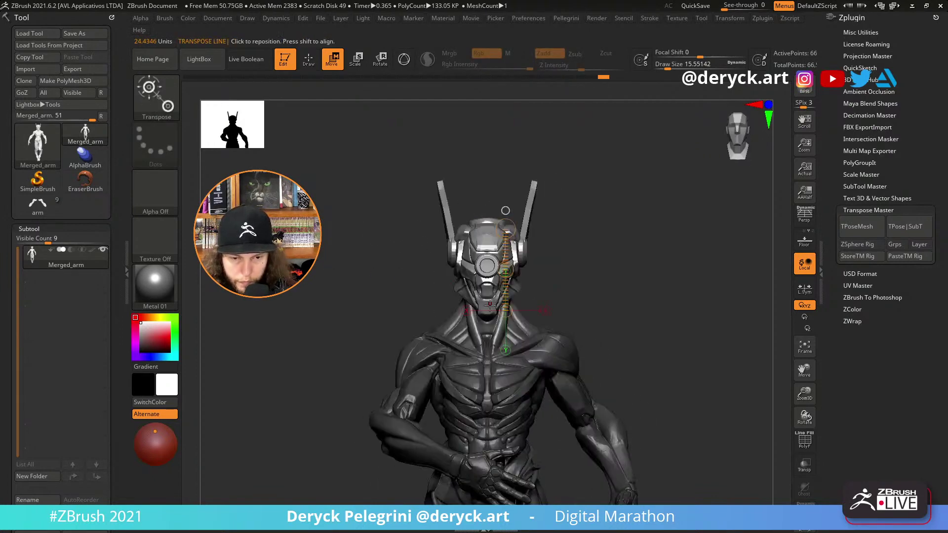
{"action": "left_click_drag", "start_coordinate": [487, 319], "coordinate": [432, 235]}
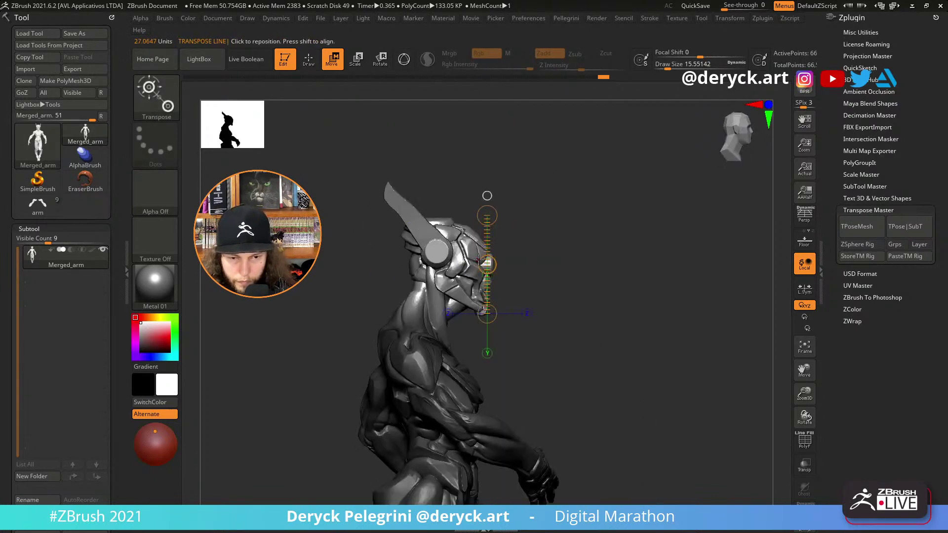
{"action": "left_click_drag", "start_coordinate": [471, 262], "coordinate": [433, 262], "text": "shift"}
{"action": "left_click_drag", "start_coordinate": [435, 305], "coordinate": [437, 223], "text": "shift"}
{"action": "right_click_drag", "start_coordinate": [443, 224], "coordinate": [489, 259], "text": "shift"}
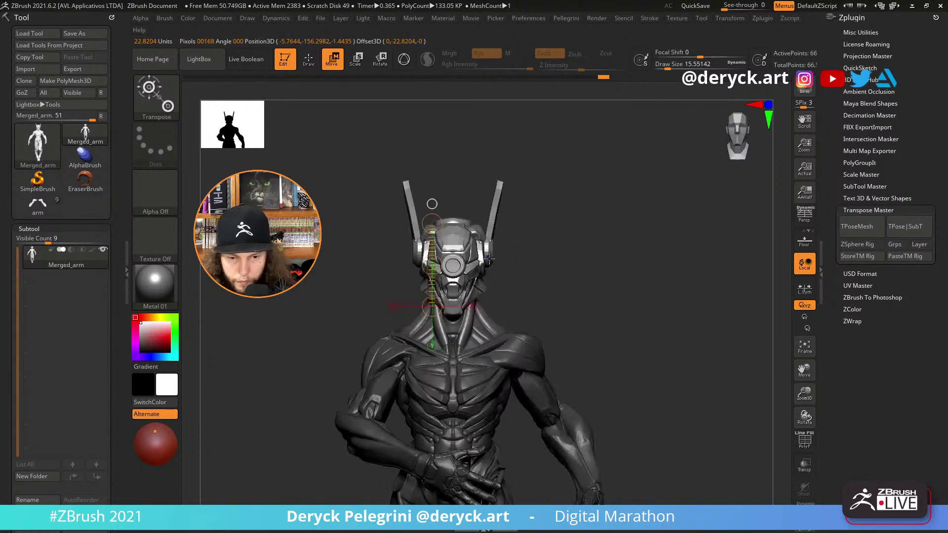
{"action": "left_click_drag", "start_coordinate": [437, 265], "coordinate": [451, 265]}
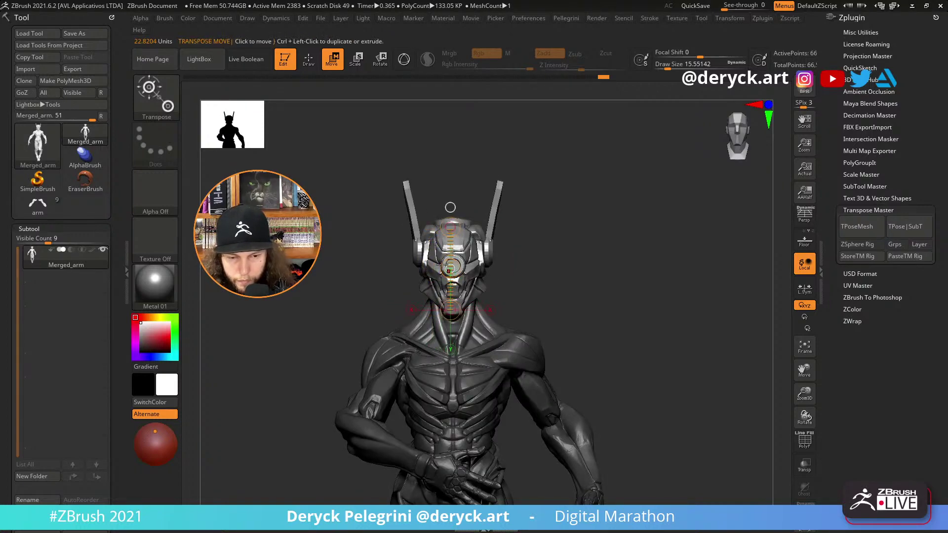
{"action": "right_click_drag", "start_coordinate": [462, 268], "coordinate": [425, 269], "text": "shift"}
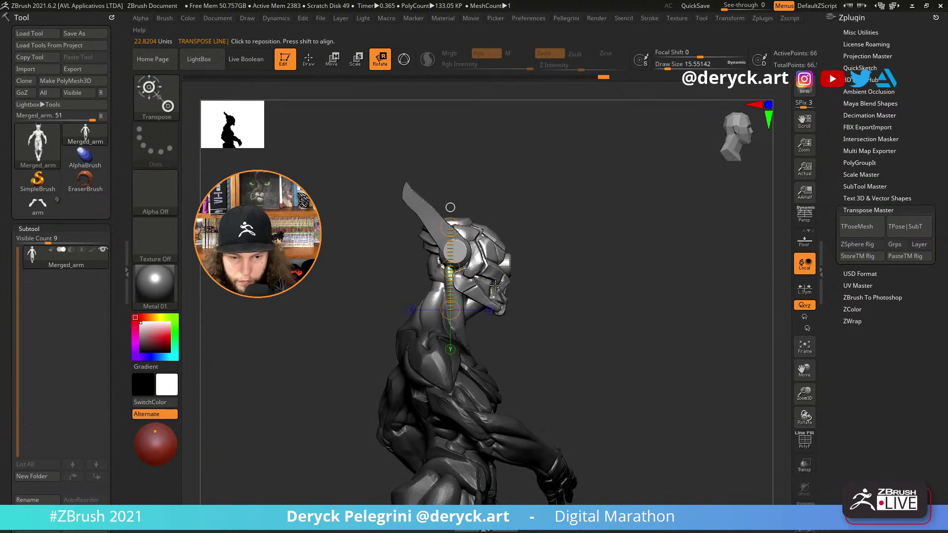
Invert the mask to protect the head and spin the body around the vertical transpose line.
{"action": "key", "text": "q"}
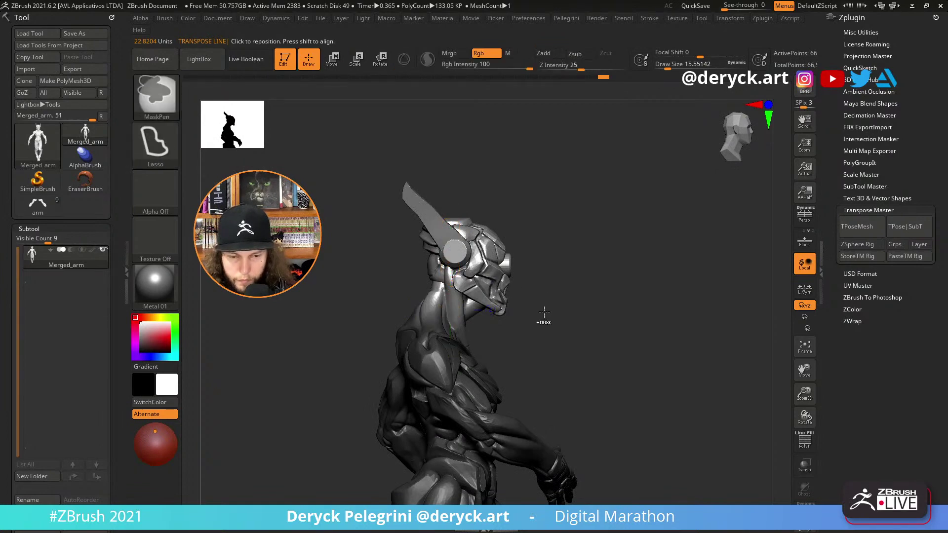
{"action": "left_click_drag", "start_coordinate": [544, 312], "coordinate": [346, 291], "text": "shift"}
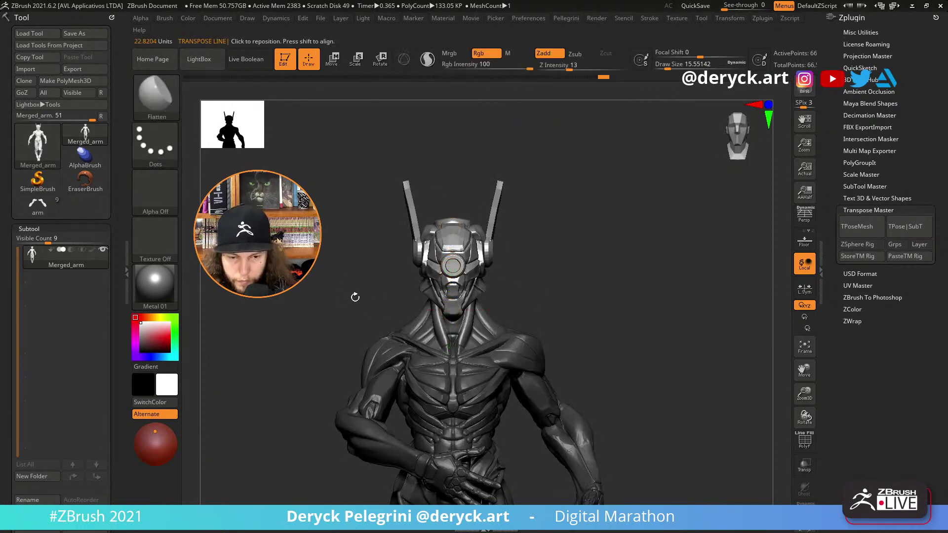
{"action": "key", "text": "ctrl"}
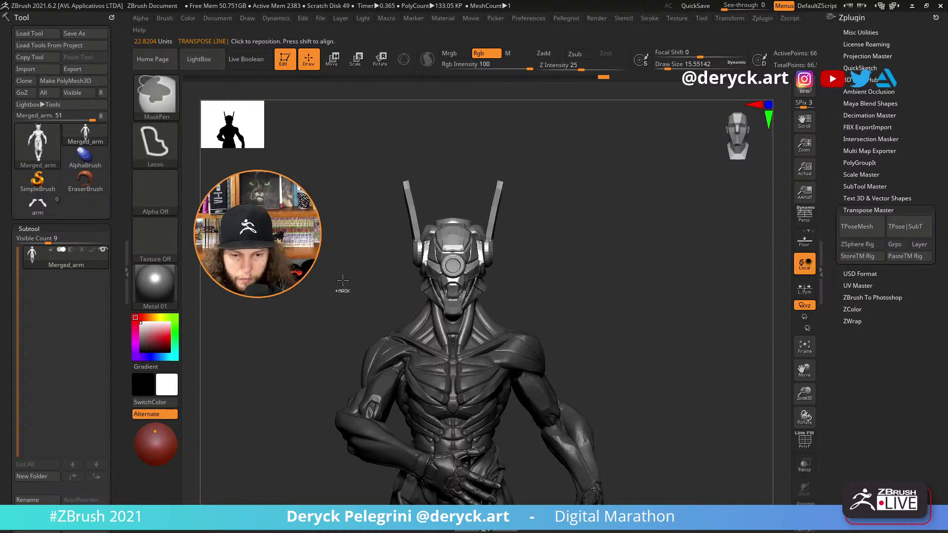
{"action": "left_click_drag", "start_coordinate": [327, 257], "coordinate": [323, 274], "text": "ctrl"}
{"action": "key", "text": "w"}
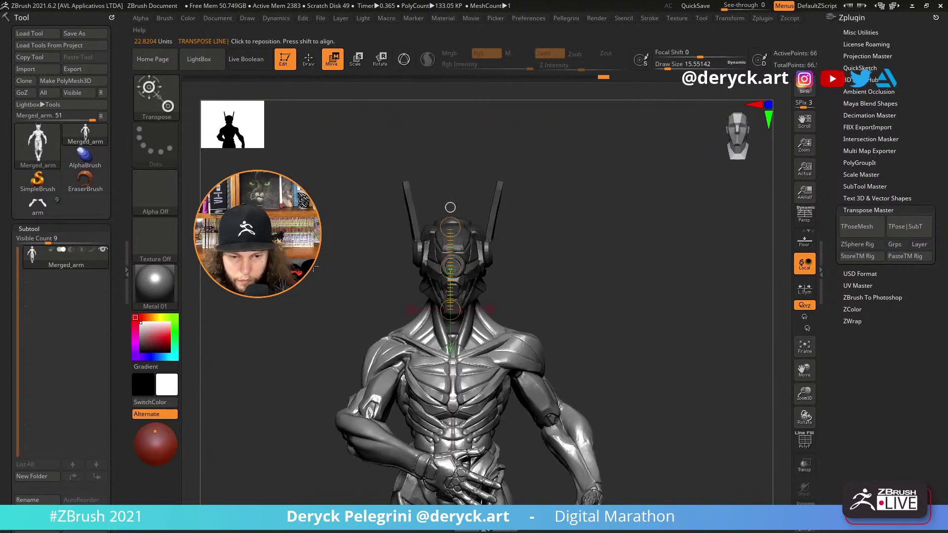
{"action": "left_click_drag", "start_coordinate": [448, 270], "coordinate": [447, 314]}
Draw a transpose line from the neck down the back, adjust the body's tilt beneath the masked head and return to Draw mode.
{"action": "left_click_drag", "start_coordinate": [346, 302], "coordinate": [335, 271], "text": "alt"}
{"action": "mouse_move", "coordinate": [457, 237]}
{"action": "left_mouse_down"}
{"action": "mouse_move", "coordinate": [469, 348]}
{"action": "mouse_move", "coordinate": [485, 346]}
{"action": "left_mouse_up"}
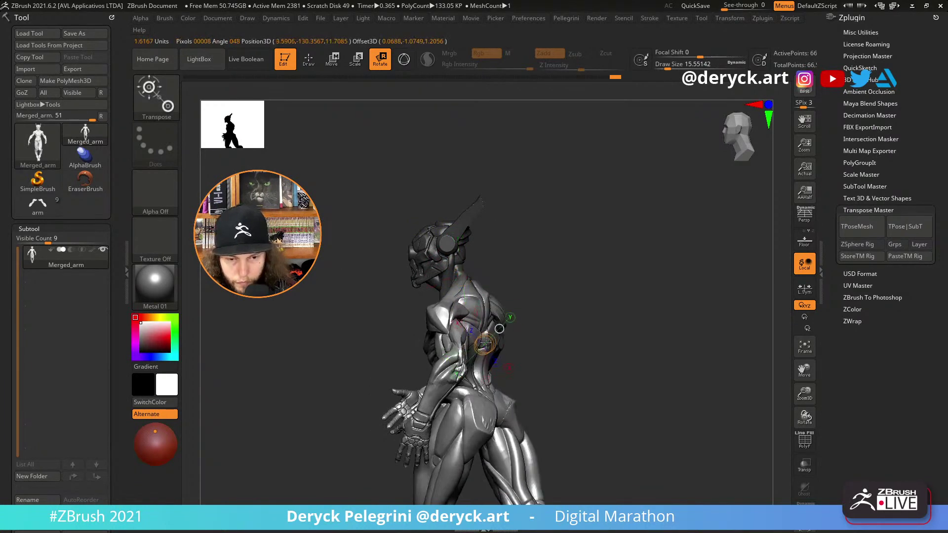
{"action": "left_click_drag", "start_coordinate": [454, 241], "coordinate": [481, 363]}
{"action": "left_click_drag", "start_coordinate": [340, 310], "coordinate": [371, 300]}
{"action": "key", "text": "q"}
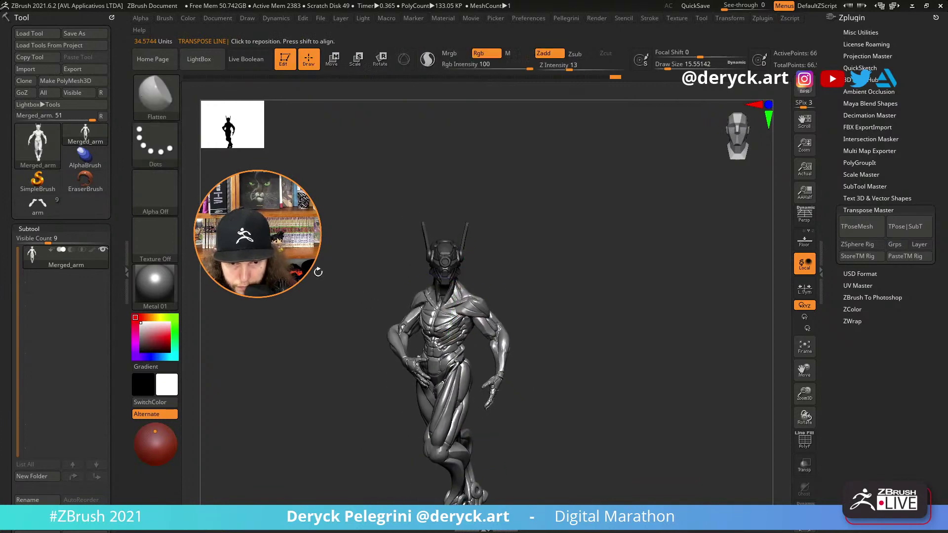
Isolate the left leg by its polygroup, mask it, unhide the full figure and invert the mask.
{"action": "mouse_move", "coordinate": [316, 274]}
{"action": "left_mouse_down"}
{"action": "mouse_move", "coordinate": [316, 288]}
{"action": "mouse_move", "coordinate": [378, 302]}
{"action": "mouse_move", "coordinate": [311, 302]}
{"action": "mouse_move", "coordinate": [324, 273]}
{"action": "left_mouse_up"}
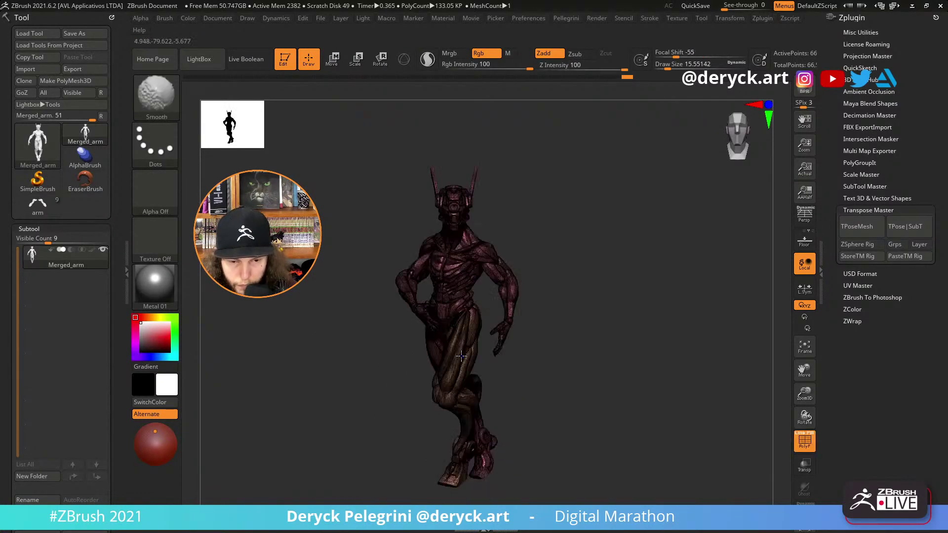
{"action": "left_click", "coordinate": [457, 385], "text": "ctrl+shift"}
{"action": "key", "text": "ctrl"}
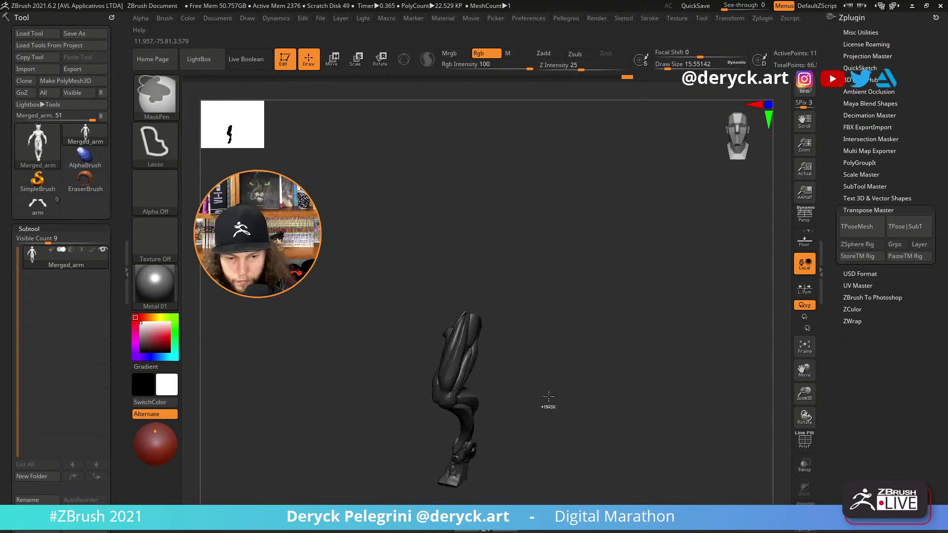
{"action": "left_click", "coordinate": [561, 410], "text": "ctrl+shift"}
{"action": "left_click_drag", "start_coordinate": [562, 410], "coordinate": [564, 431]}
Draw a transpose line from the left hip to the knee, rotate the whole leg forward and return to Draw mode.
{"action": "key", "text": "w"}
{"action": "left_click_drag", "start_coordinate": [400, 377], "coordinate": [488, 323]}
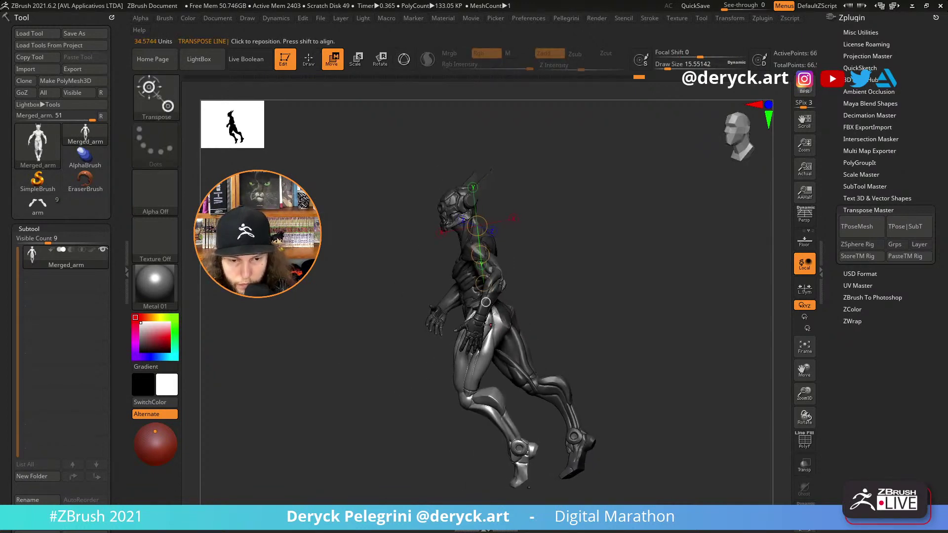
{"action": "right_click_drag", "start_coordinate": [492, 321], "coordinate": [462, 315]}
{"action": "left_click_drag", "start_coordinate": [483, 318], "coordinate": [470, 378]}
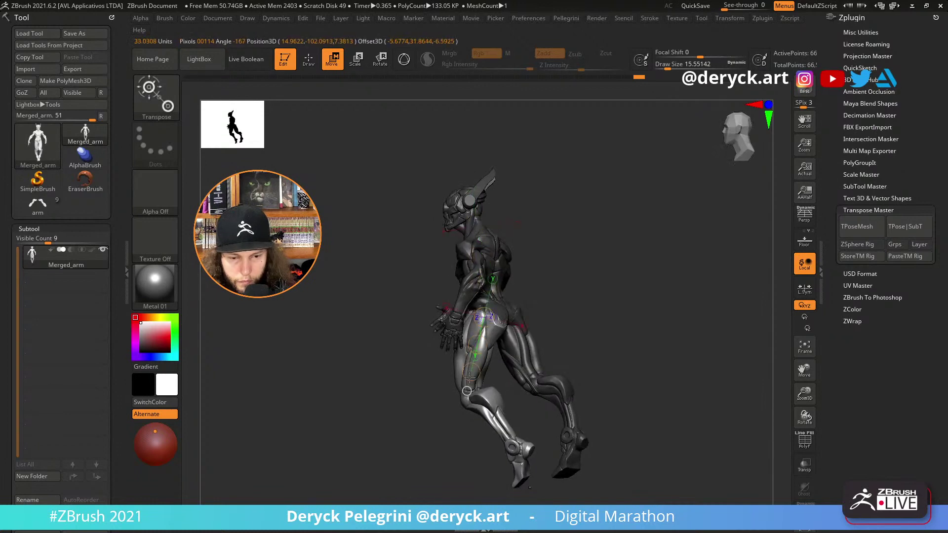
{"action": "right_click_drag", "start_coordinate": [446, 401], "coordinate": [435, 395]}
{"action": "key", "text": "r"}
{"action": "left_click_drag", "start_coordinate": [466, 397], "coordinate": [413, 386]}
{"action": "key", "text": "q"}
{"action": "mouse_move", "coordinate": [413, 385]}
{"action": "right_mouse_down"}
{"action": "mouse_move", "coordinate": [395, 381]}
{"action": "mouse_move", "coordinate": [424, 378]}
{"action": "mouse_move", "coordinate": [346, 326]}
{"action": "mouse_move", "coordinate": [356, 336]}
{"action": "mouse_move", "coordinate": [394, 326]}
{"action": "mouse_move", "coordinate": [529, 330]}
{"action": "right_mouse_up"}
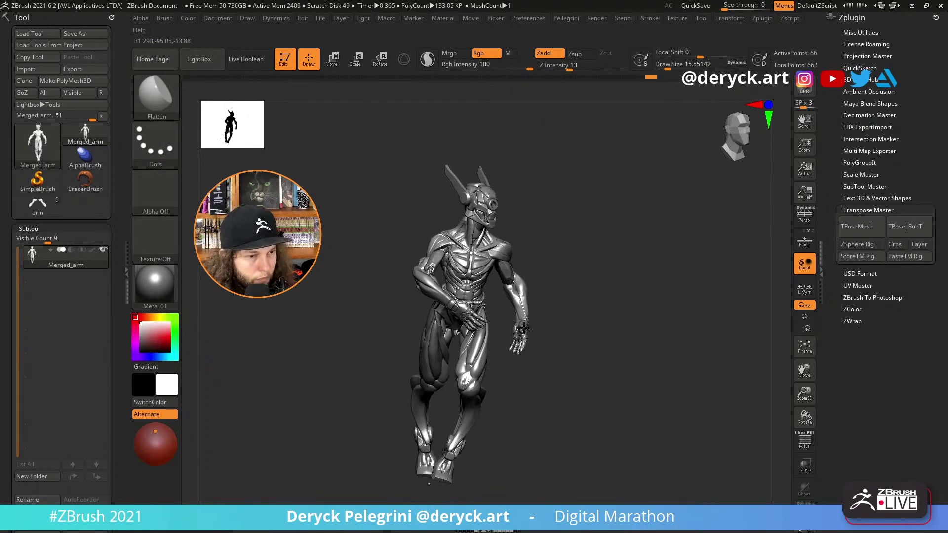
Lasso-mask the head from the front and side, and invert the mask to protect the rest of the body.
{"action": "left_click_drag", "start_coordinate": [332, 227], "coordinate": [349, 216]}
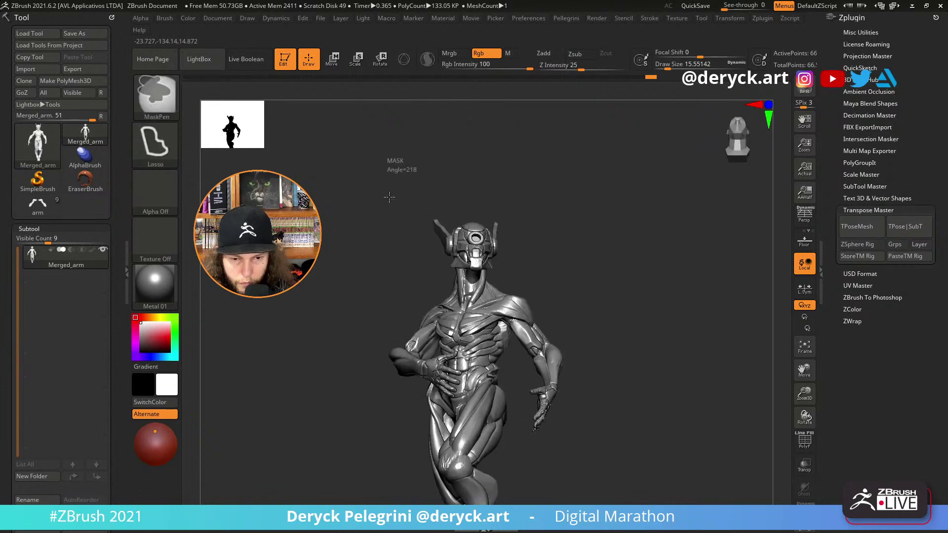
{"action": "mouse_move", "coordinate": [410, 173]}
{"action": "left_mouse_down", "text": "ctrl"}
{"action": "mouse_move", "coordinate": [440, 272]}
{"action": "mouse_move", "coordinate": [522, 223]}
{"action": "left_mouse_up", "text": "ctrl"}
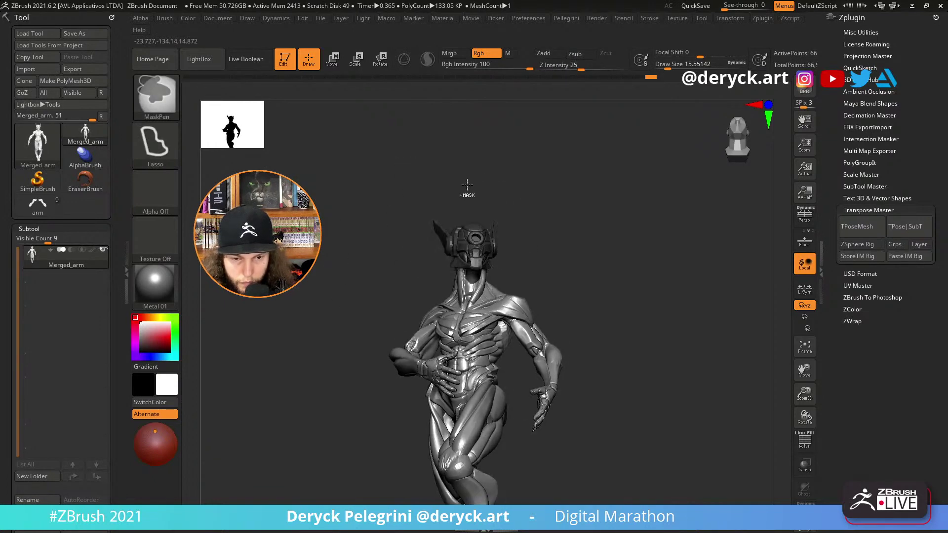
{"action": "left_click_drag", "start_coordinate": [466, 191], "coordinate": [376, 168]}
{"action": "key", "text": "ctrl"}
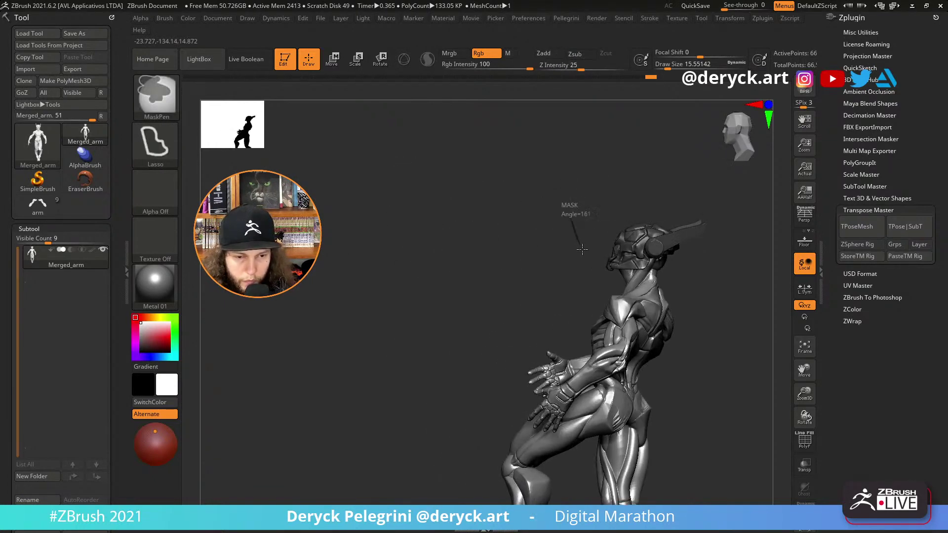
{"action": "mouse_move", "coordinate": [641, 267]}
{"action": "left_mouse_down", "text": "ctrl"}
{"action": "mouse_move", "coordinate": [573, 207]}
{"action": "mouse_move", "coordinate": [575, 218]}
{"action": "left_mouse_up", "text": "ctrl"}
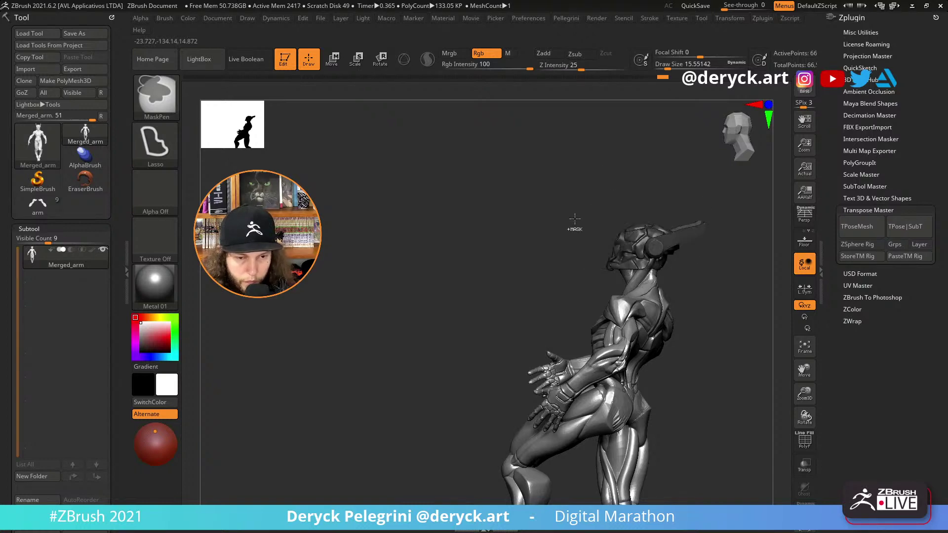
{"action": "left_click_drag", "start_coordinate": [690, 271], "coordinate": [605, 205], "text": "ctrl"}
{"action": "mouse_move", "coordinate": [479, 232]}
{"action": "left_mouse_down"}
{"action": "mouse_move", "coordinate": [557, 252]}
{"action": "mouse_move", "coordinate": [566, 240]}
{"action": "left_mouse_up"}
{"action": "left_click", "coordinate": [334, 212], "text": "ctrl"}
{"action": "mouse_move", "coordinate": [328, 233]}
{"action": "left_mouse_down"}
{"action": "mouse_move", "coordinate": [360, 223]}
{"action": "mouse_move", "coordinate": [394, 250]}
{"action": "mouse_move", "coordinate": [457, 254]}
{"action": "mouse_move", "coordinate": [517, 192]}
{"action": "left_mouse_up"}
Place a transpose line from the neck to the crown and straighten it along the head's vertical centre.
{"action": "key", "text": "w"}
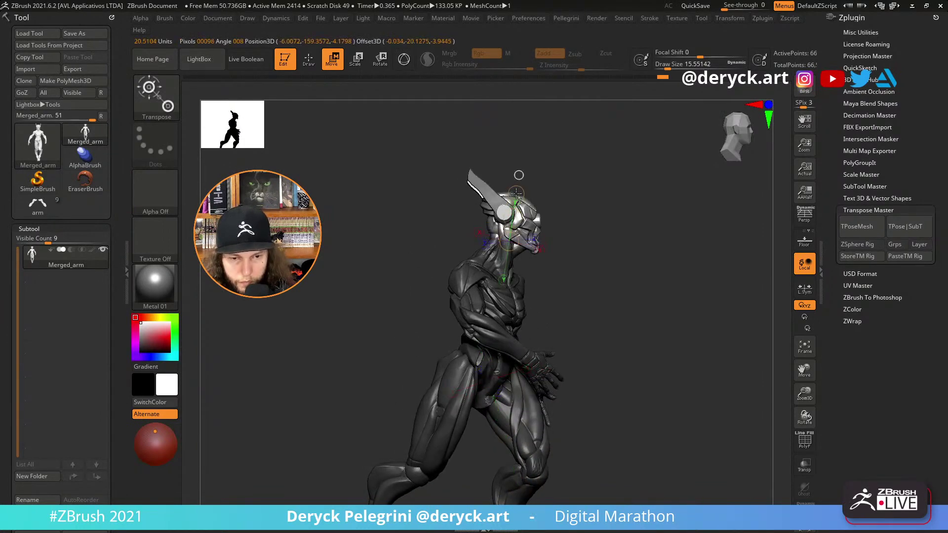
{"action": "mouse_move", "coordinate": [637, 225]}
{"action": "left_mouse_down"}
{"action": "mouse_move", "coordinate": [560, 231]}
{"action": "mouse_move", "coordinate": [555, 222]}
{"action": "mouse_move", "coordinate": [573, 217]}
{"action": "mouse_move", "coordinate": [528, 165]}
{"action": "left_mouse_up"}
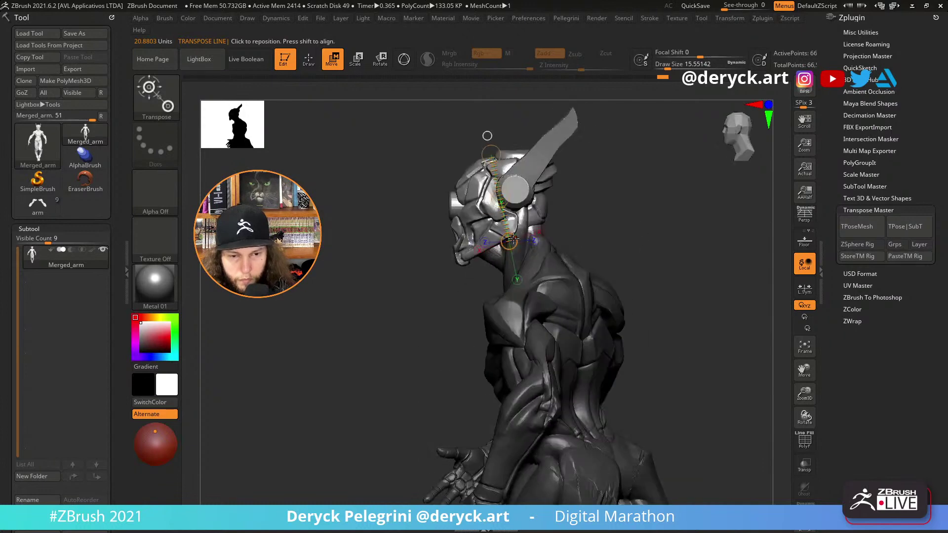
{"action": "left_click_drag", "start_coordinate": [426, 154], "coordinate": [517, 192]}
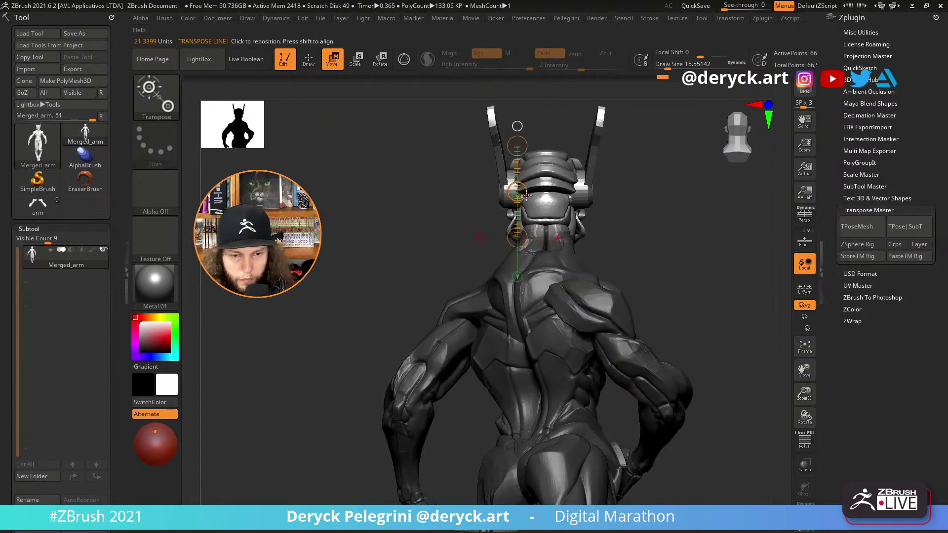
{"action": "left_click_drag", "start_coordinate": [411, 184], "coordinate": [395, 212]}
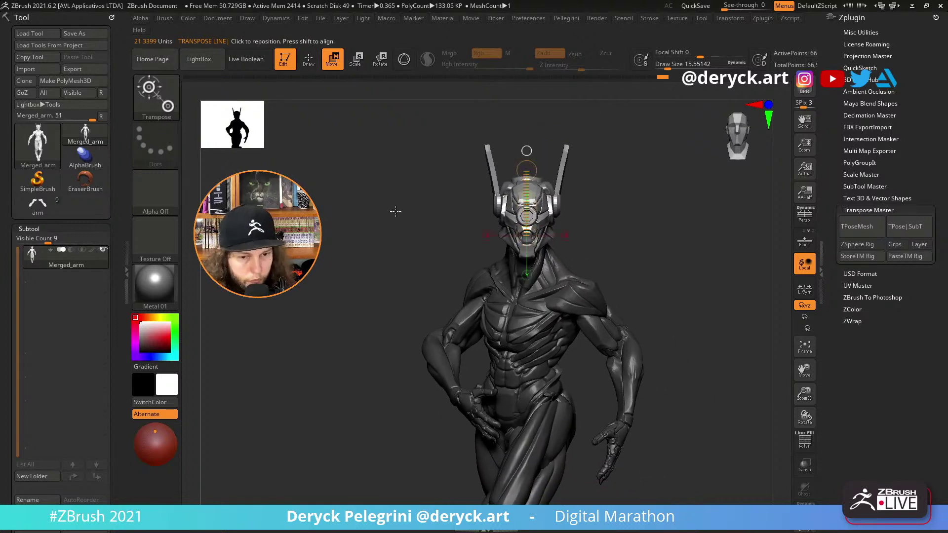
Invert the mask to the head, twist the body slightly around the head's transpose line and clear the mask.
{"action": "left_click", "coordinate": [424, 223], "text": "ctrl"}
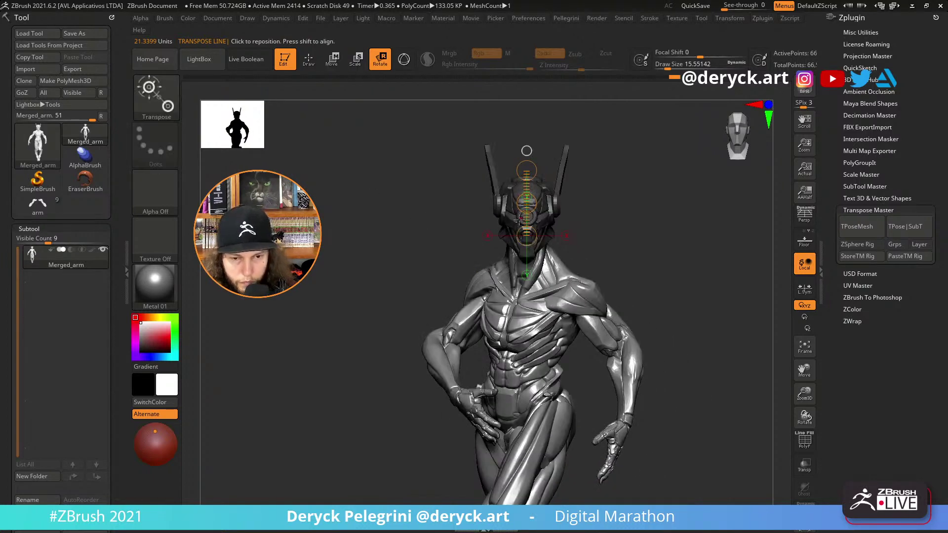
{"action": "mouse_move", "coordinate": [527, 202]}
{"action": "left_mouse_down"}
{"action": "mouse_move", "coordinate": [535, 213]}
{"action": "mouse_move", "coordinate": [512, 224]}
{"action": "left_mouse_up"}
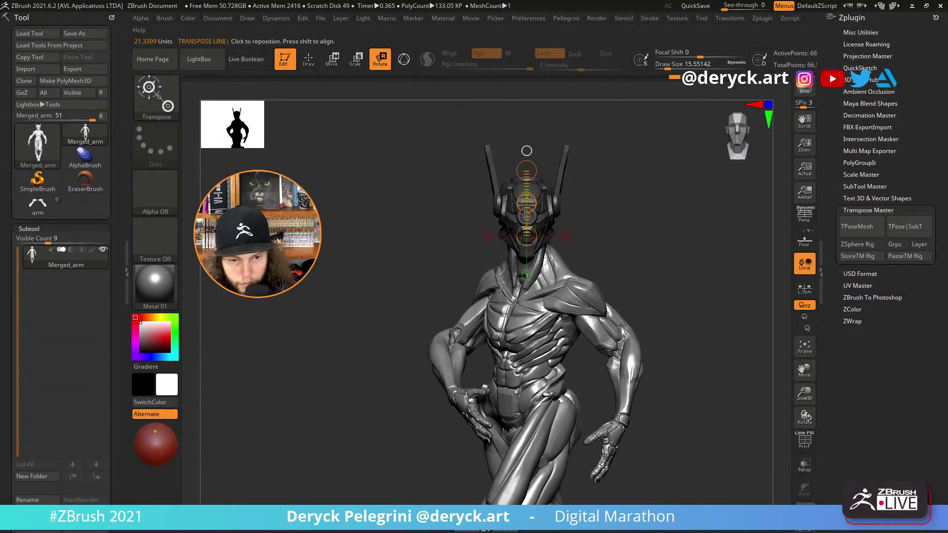
{"action": "key", "text": "q"}
{"action": "mouse_move", "coordinate": [395, 237]}
{"action": "left_mouse_down", "text": "ctrl"}
{"action": "mouse_move", "coordinate": [370, 259]}
{"action": "mouse_move", "coordinate": [317, 268]}
{"action": "mouse_move", "coordinate": [341, 275]}
{"action": "mouse_move", "coordinate": [331, 233]}
{"action": "mouse_move", "coordinate": [350, 305]}
{"action": "mouse_move", "coordinate": [343, 258]}
{"action": "mouse_move", "coordinate": [384, 273]}
{"action": "mouse_move", "coordinate": [434, 273]}
{"action": "mouse_move", "coordinate": [400, 262]}
{"action": "mouse_move", "coordinate": [349, 269]}
{"action": "mouse_move", "coordinate": [364, 261]}
{"action": "mouse_move", "coordinate": [367, 288]}
{"action": "mouse_move", "coordinate": [367, 249]}
{"action": "mouse_move", "coordinate": [364, 268]}
{"action": "mouse_move", "coordinate": [426, 227]}
{"action": "left_mouse_up", "text": "ctrl"}
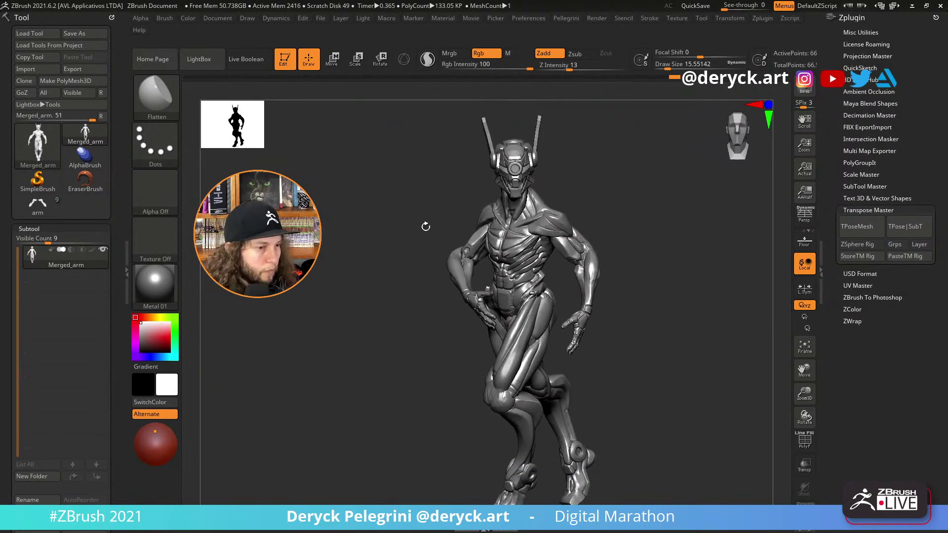
Examine the posed character's silhouette and balance from the front, three-quarter and side views.
{"action": "mouse_move", "coordinate": [414, 270]}
{"action": "left_mouse_down"}
{"action": "mouse_move", "coordinate": [370, 249]}
{"action": "mouse_move", "coordinate": [372, 220]}
{"action": "mouse_move", "coordinate": [352, 269]}
{"action": "mouse_move", "coordinate": [359, 295]}
{"action": "mouse_move", "coordinate": [345, 275]}
{"action": "mouse_move", "coordinate": [319, 271]}
{"action": "mouse_move", "coordinate": [359, 279]}
{"action": "mouse_move", "coordinate": [328, 271]}
{"action": "mouse_move", "coordinate": [345, 268]}
{"action": "mouse_move", "coordinate": [336, 271]}
{"action": "mouse_move", "coordinate": [353, 275]}
{"action": "mouse_move", "coordinate": [323, 270]}
{"action": "mouse_move", "coordinate": [362, 281]}
{"action": "mouse_move", "coordinate": [343, 286]}
{"action": "left_mouse_up"}
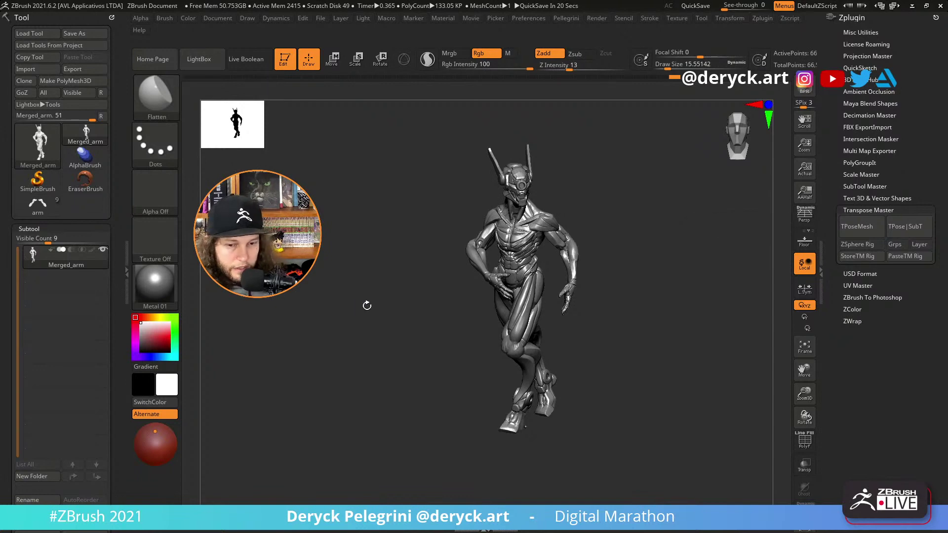
{"action": "key", "text": "ctrl+z"}
{"action": "mouse_move", "coordinate": [351, 341]}
{"action": "left_mouse_down"}
{"action": "mouse_move", "coordinate": [319, 338]}
{"action": "mouse_move", "coordinate": [365, 336]}
{"action": "mouse_move", "coordinate": [370, 326]}
{"action": "mouse_move", "coordinate": [322, 311]}
{"action": "mouse_move", "coordinate": [387, 324]}
{"action": "mouse_move", "coordinate": [371, 342]}
{"action": "mouse_move", "coordinate": [387, 313]}
{"action": "mouse_move", "coordinate": [314, 319]}
{"action": "mouse_move", "coordinate": [346, 331]}
{"action": "left_mouse_up"}
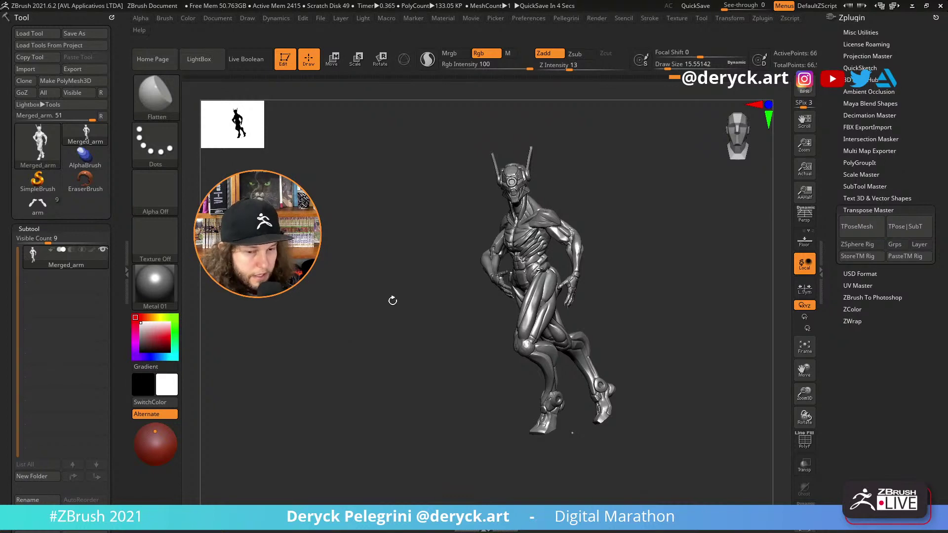
{"action": "left_click_drag", "start_coordinate": [392, 300], "coordinate": [349, 265]}
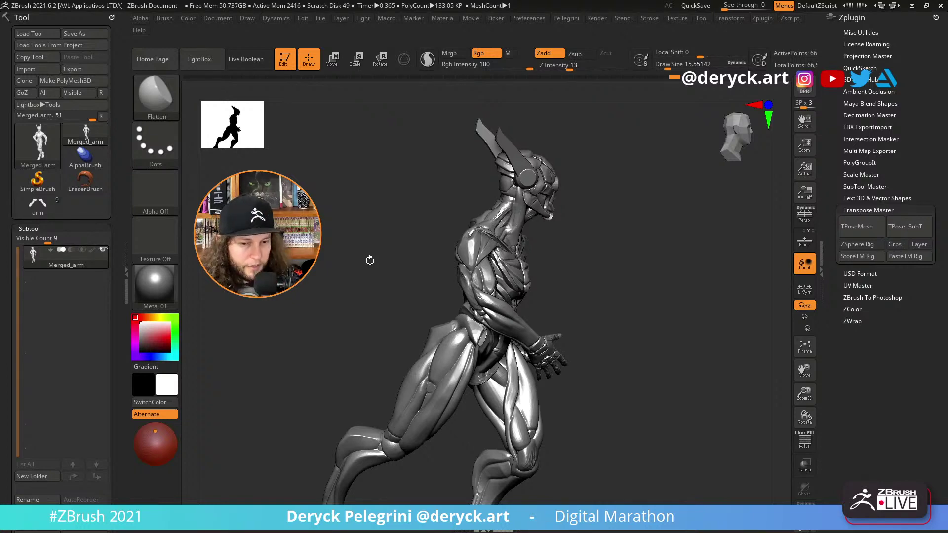
{"action": "mouse_move", "coordinate": [372, 280]}
{"action": "left_mouse_down"}
{"action": "mouse_move", "coordinate": [303, 292]}
{"action": "mouse_move", "coordinate": [364, 294]}
{"action": "mouse_move", "coordinate": [400, 327]}
{"action": "left_mouse_up"}
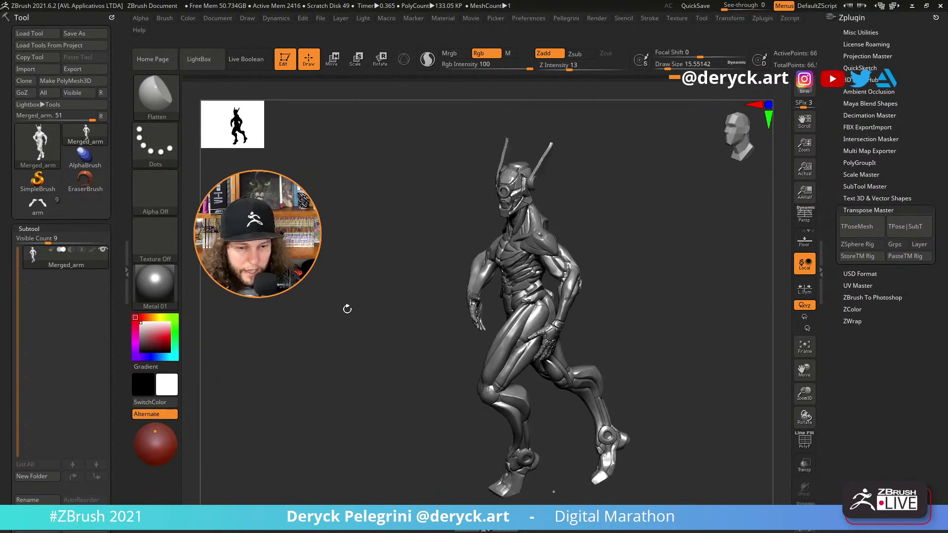
{"action": "mouse_move", "coordinate": [348, 310]}
{"action": "left_mouse_down"}
{"action": "mouse_move", "coordinate": [308, 291]}
{"action": "mouse_move", "coordinate": [395, 322]}
{"action": "mouse_move", "coordinate": [321, 279]}
{"action": "mouse_move", "coordinate": [375, 267]}
{"action": "mouse_move", "coordinate": [360, 246]}
{"action": "left_mouse_up"}
{"action": "mouse_move", "coordinate": [335, 279]}
{"action": "left_mouse_down"}
{"action": "mouse_move", "coordinate": [321, 301]}
{"action": "mouse_move", "coordinate": [343, 275]}
{"action": "mouse_move", "coordinate": [417, 265]}
{"action": "mouse_move", "coordinate": [208, 255]}
{"action": "mouse_move", "coordinate": [380, 265]}
{"action": "mouse_move", "coordinate": [346, 272]}
{"action": "mouse_move", "coordinate": [363, 276]}
{"action": "mouse_move", "coordinate": [355, 277]}
{"action": "mouse_move", "coordinate": [385, 269]}
{"action": "mouse_move", "coordinate": [406, 248]}
{"action": "mouse_move", "coordinate": [326, 268]}
{"action": "mouse_move", "coordinate": [386, 271]}
{"action": "mouse_move", "coordinate": [333, 265]}
{"action": "mouse_move", "coordinate": [346, 270]}
{"action": "mouse_move", "coordinate": [328, 250]}
{"action": "left_mouse_up"}
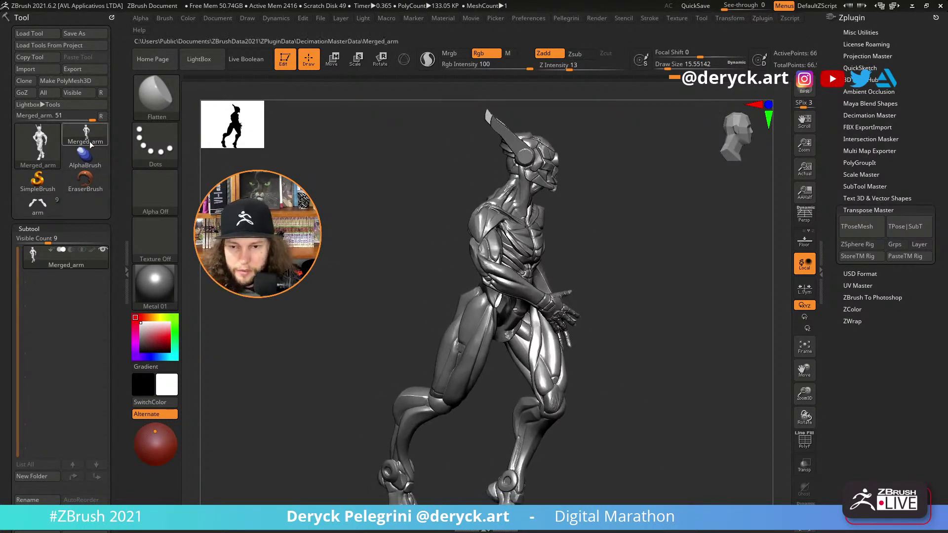
Switch to the original unposed arm tool with its separate subtools and show the whole character from the front.
{"action": "left_click", "coordinate": [48, 205]}
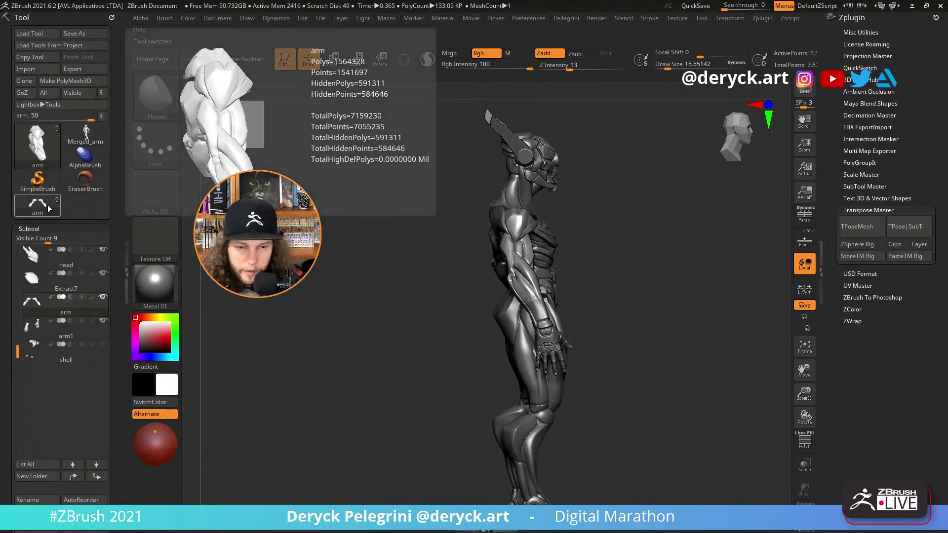
{"action": "mouse_move", "coordinate": [375, 300]}
{"action": "left_mouse_down", "text": "shift"}
{"action": "mouse_move", "coordinate": [333, 312]}
{"action": "mouse_move", "coordinate": [318, 296]}
{"action": "left_mouse_up", "text": "shift"}
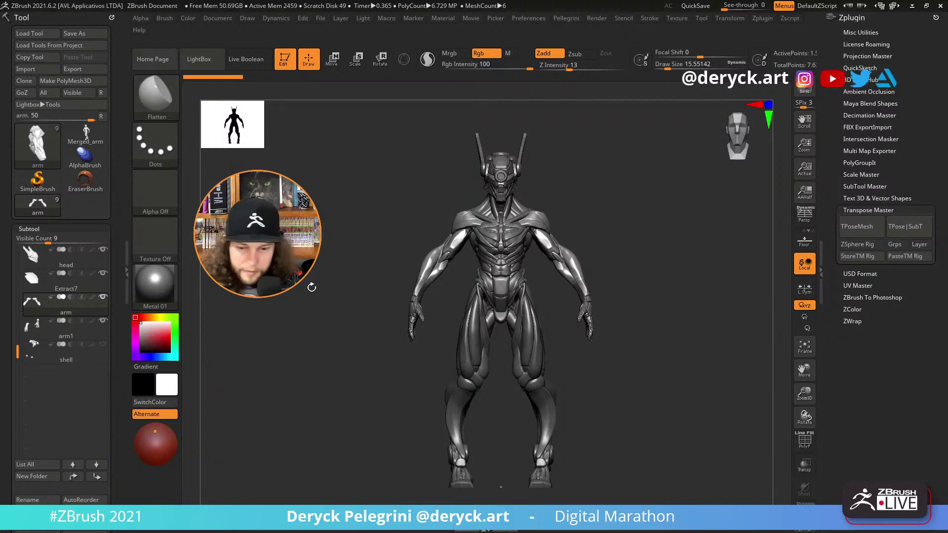
{"action": "mouse_move", "coordinate": [290, 295]}
{"action": "left_mouse_down"}
{"action": "mouse_move", "coordinate": [333, 335]}
{"action": "mouse_move", "coordinate": [322, 334]}
{"action": "mouse_move", "coordinate": [326, 355]}
{"action": "mouse_move", "coordinate": [308, 364]}
{"action": "mouse_move", "coordinate": [328, 368]}
{"action": "mouse_move", "coordinate": [301, 363]}
{"action": "left_mouse_up"}
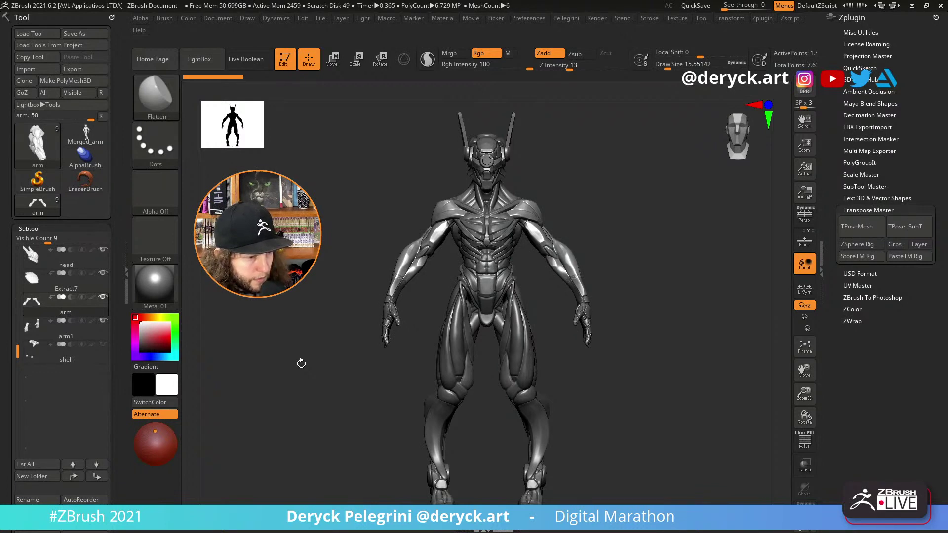
Inspect the unposed character from the front and side with perspective on, and turn perspective back off.
{"action": "left_click", "coordinate": [802, 217]}
{"action": "mouse_move", "coordinate": [711, 239]}
{"action": "left_mouse_down"}
{"action": "mouse_move", "coordinate": [731, 241]}
{"action": "mouse_move", "coordinate": [715, 242]}
{"action": "left_mouse_up"}
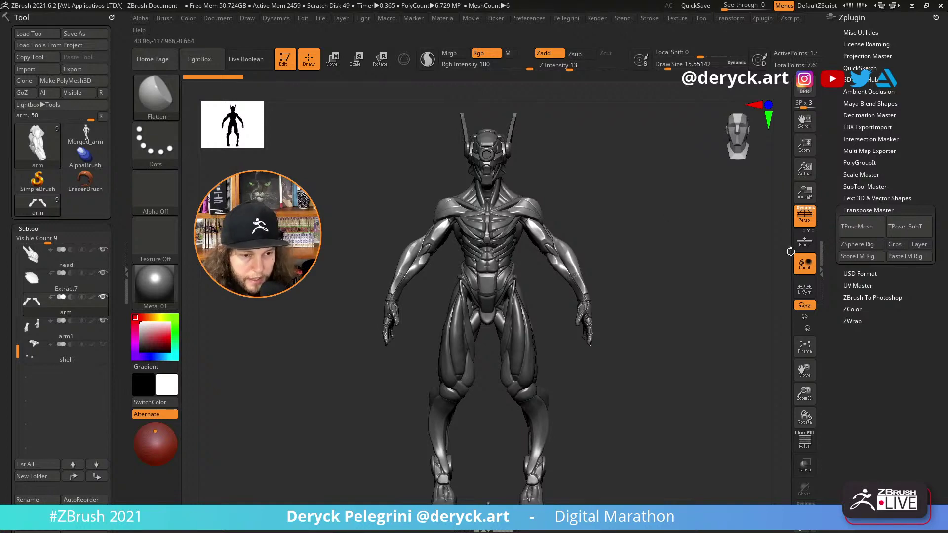
{"action": "left_click_drag", "start_coordinate": [655, 220], "coordinate": [626, 276]}
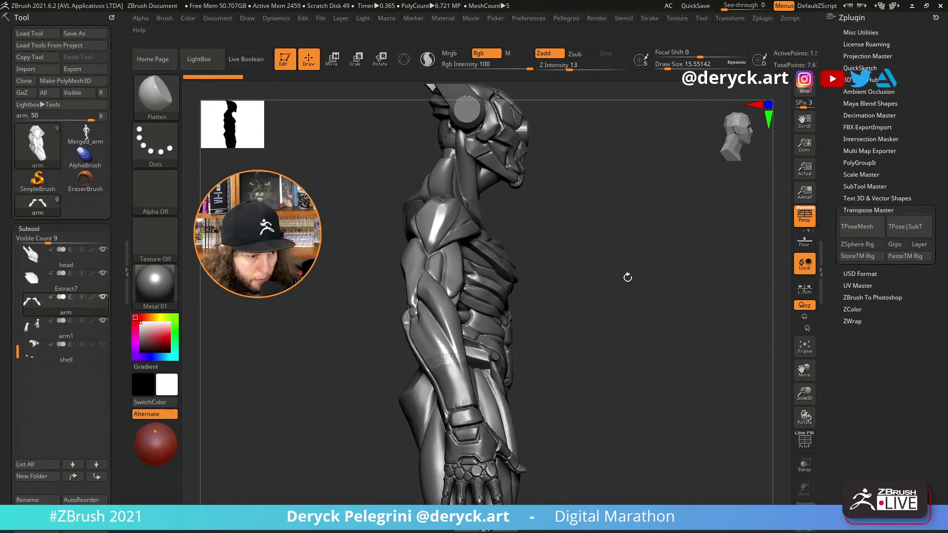
{"action": "mouse_move", "coordinate": [588, 318]}
{"action": "left_mouse_down"}
{"action": "mouse_move", "coordinate": [599, 313]}
{"action": "mouse_move", "coordinate": [615, 327]}
{"action": "mouse_move", "coordinate": [607, 338]}
{"action": "mouse_move", "coordinate": [364, 206]}
{"action": "mouse_move", "coordinate": [344, 245]}
{"action": "left_mouse_up"}
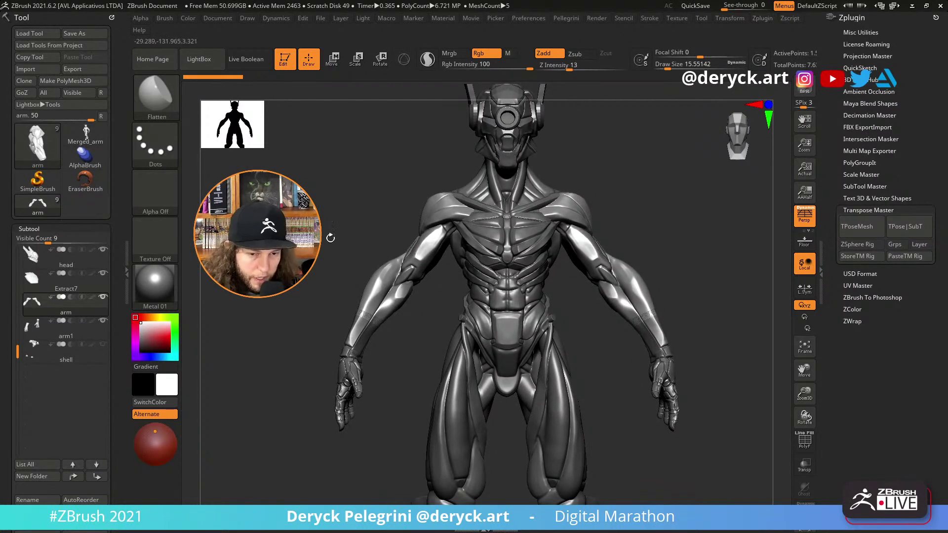
{"action": "left_click_drag", "start_coordinate": [360, 243], "coordinate": [331, 242]}
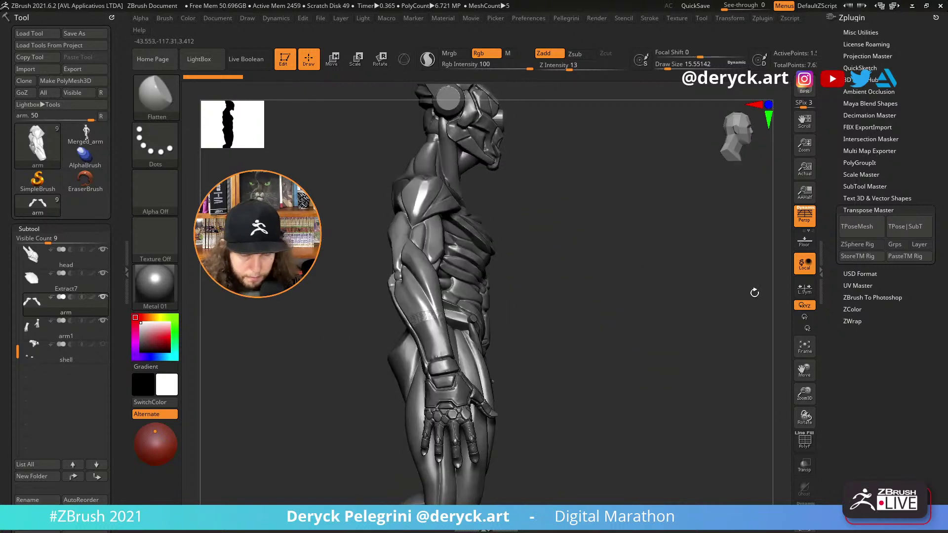
{"action": "left_click", "coordinate": [805, 216]}
Make the body2 subtool active and check its polyframe, hiding the wireframe again.
{"action": "mouse_move", "coordinate": [635, 323]}
{"action": "left_mouse_down"}
{"action": "mouse_move", "coordinate": [639, 290]}
{"action": "mouse_move", "coordinate": [547, 275]}
{"action": "mouse_move", "coordinate": [593, 320]}
{"action": "left_mouse_up"}
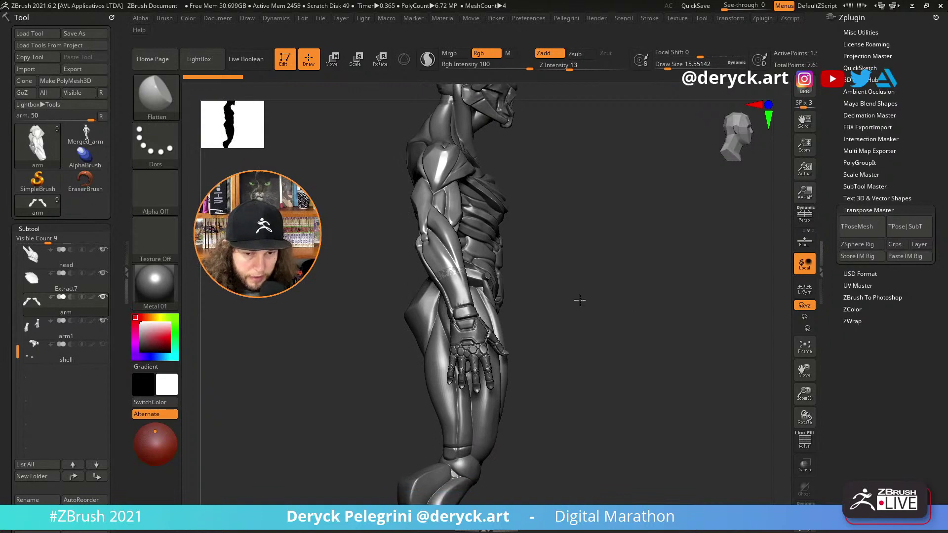
{"action": "key", "text": "ctrl"}
{"action": "mouse_move", "coordinate": [374, 390]}
{"action": "left_mouse_down", "text": "ctrl"}
{"action": "mouse_move", "coordinate": [568, 356]}
{"action": "mouse_move", "coordinate": [361, 301]}
{"action": "mouse_move", "coordinate": [375, 375]}
{"action": "left_mouse_up", "text": "ctrl"}
{"action": "mouse_move", "coordinate": [545, 322]}
{"action": "left_mouse_down"}
{"action": "mouse_move", "coordinate": [561, 333]}
{"action": "mouse_move", "coordinate": [307, 363]}
{"action": "left_mouse_up"}
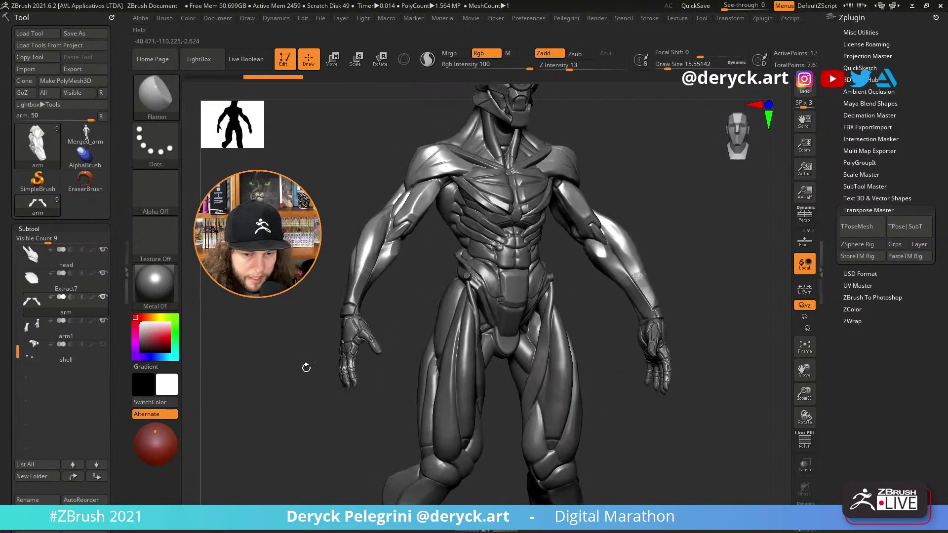
{"action": "left_click", "coordinate": [351, 393], "text": "alt"}
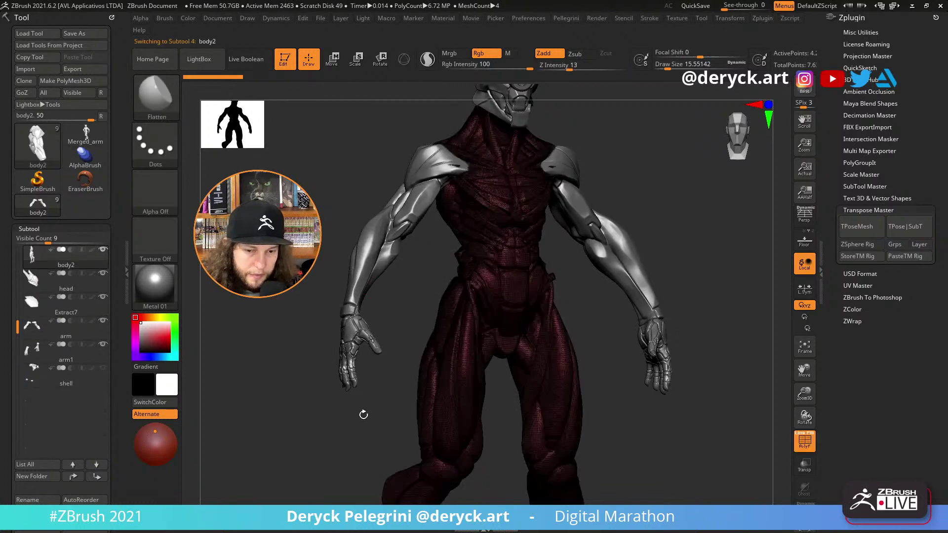
{"action": "left_click_drag", "start_coordinate": [353, 401], "coordinate": [362, 409], "text": "shift"}
{"action": "key", "text": "shift+f"}
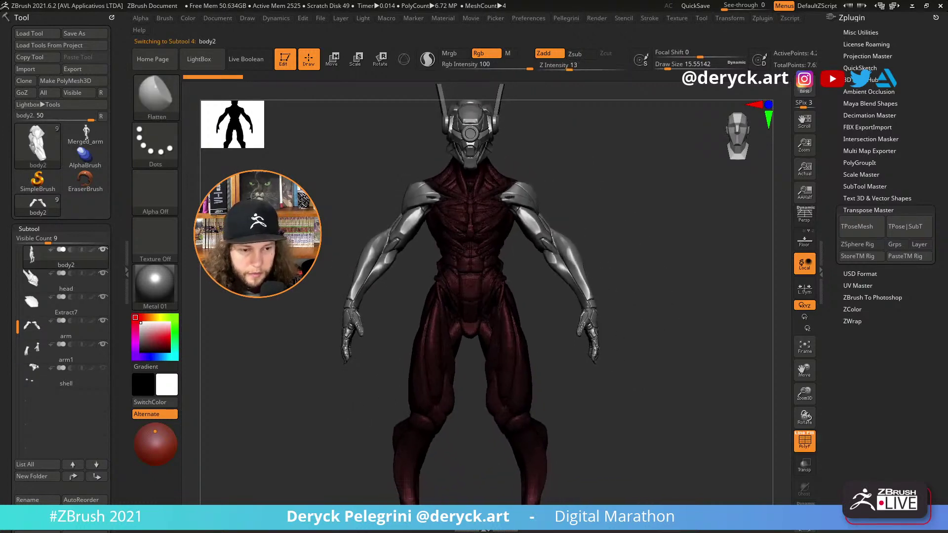
{"action": "key", "text": "shift+f"}
{"action": "key", "text": "ctrl+z"}
{"action": "key", "text": "ctrl+z"}
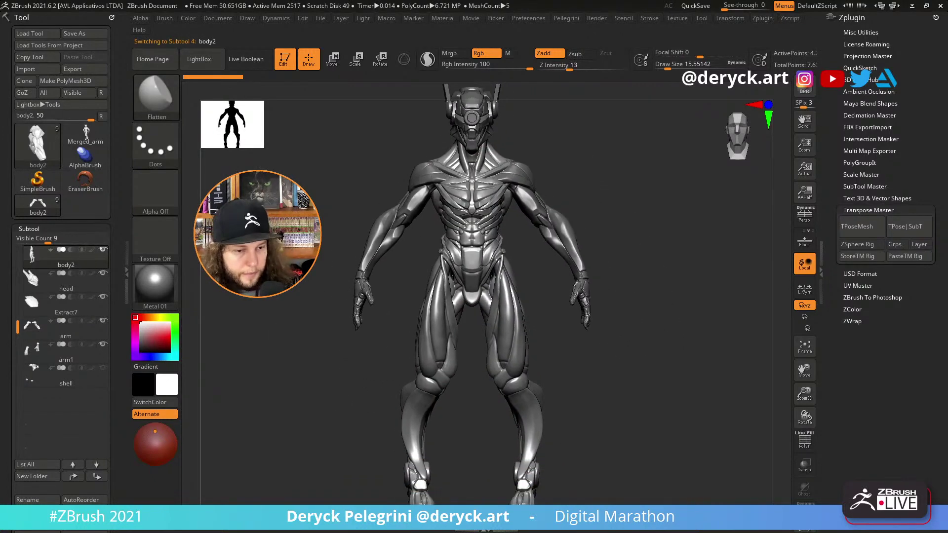
Turn on perspective and view the full unposed character from the front and slightly turned angles.
{"action": "left_click", "coordinate": [802, 221]}
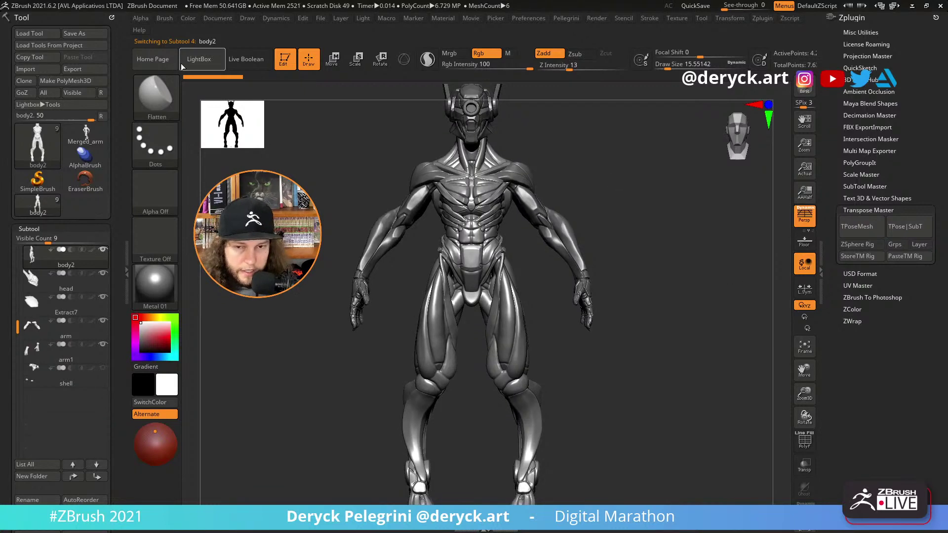
{"action": "left_click", "coordinate": [224, 17]}
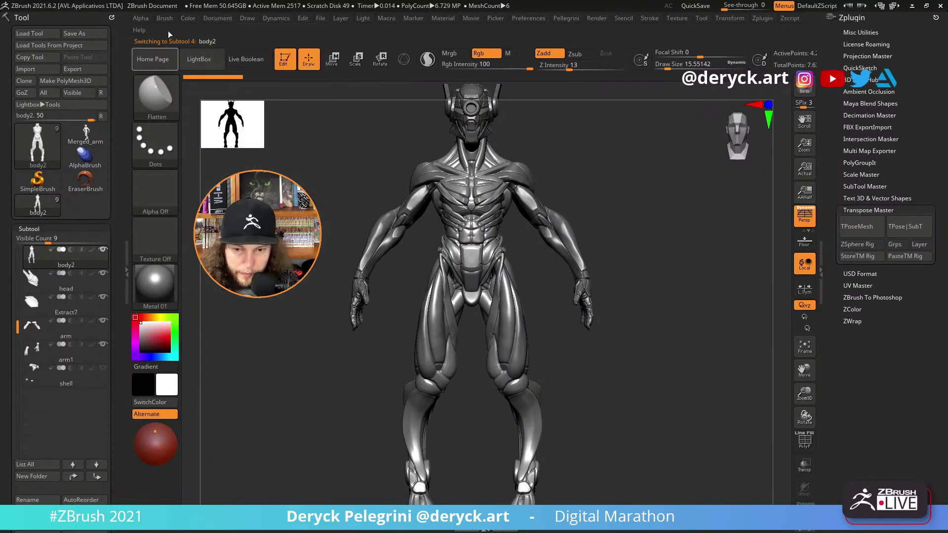
{"action": "left_click", "coordinate": [248, 18]}
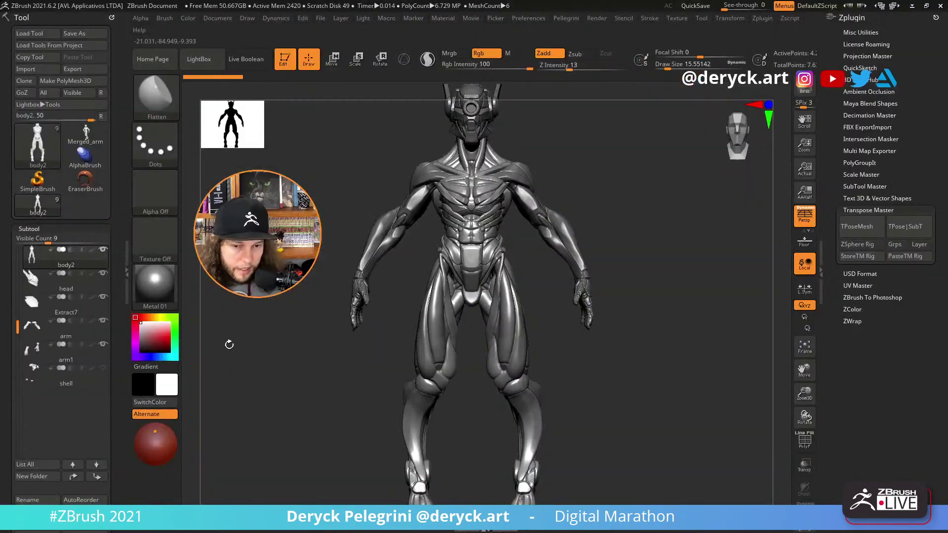
{"action": "left_click_drag", "start_coordinate": [276, 346], "coordinate": [330, 378]}
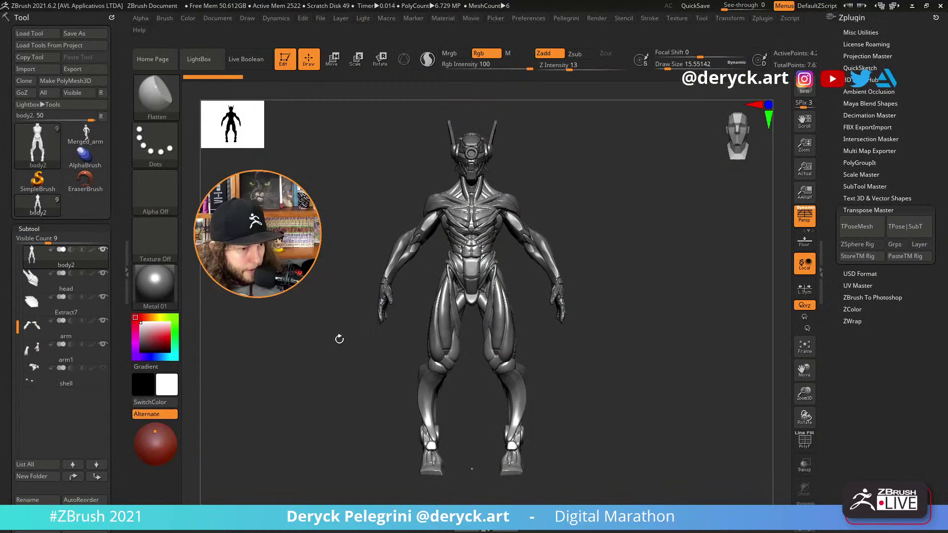
{"action": "mouse_move", "coordinate": [339, 338]}
{"action": "left_mouse_down"}
{"action": "mouse_move", "coordinate": [326, 337]}
{"action": "mouse_move", "coordinate": [336, 338]}
{"action": "left_mouse_up"}
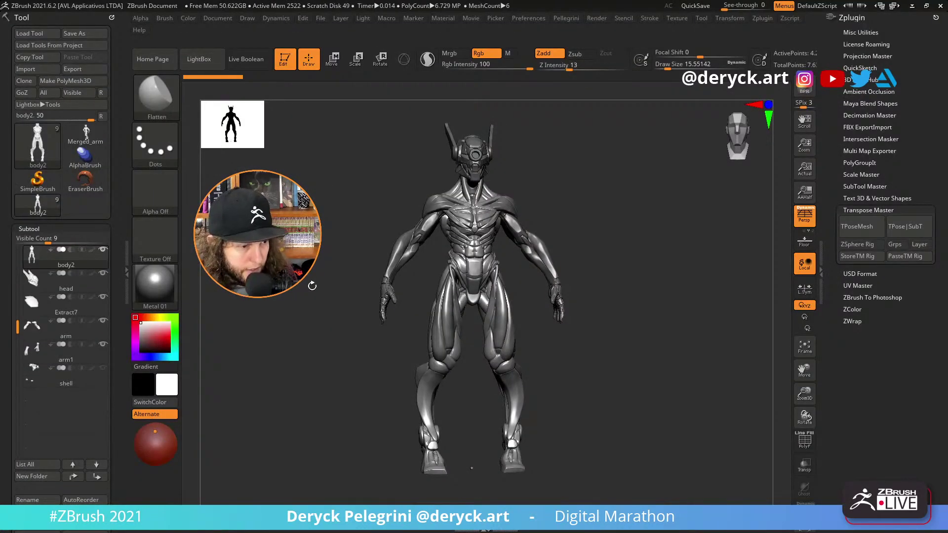
{"action": "left_click_drag", "start_coordinate": [311, 285], "coordinate": [314, 368]}
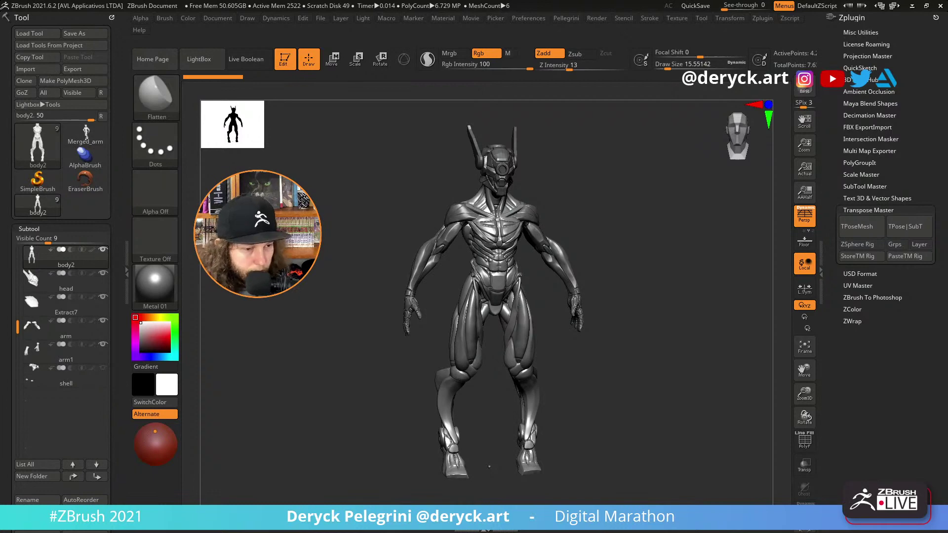
{"action": "left_click_drag", "start_coordinate": [557, 423], "coordinate": [682, 413]}
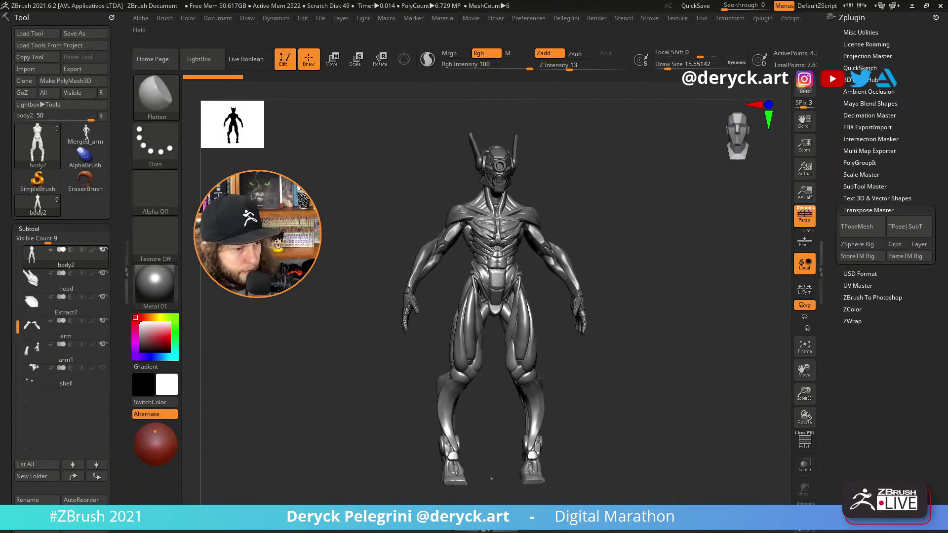